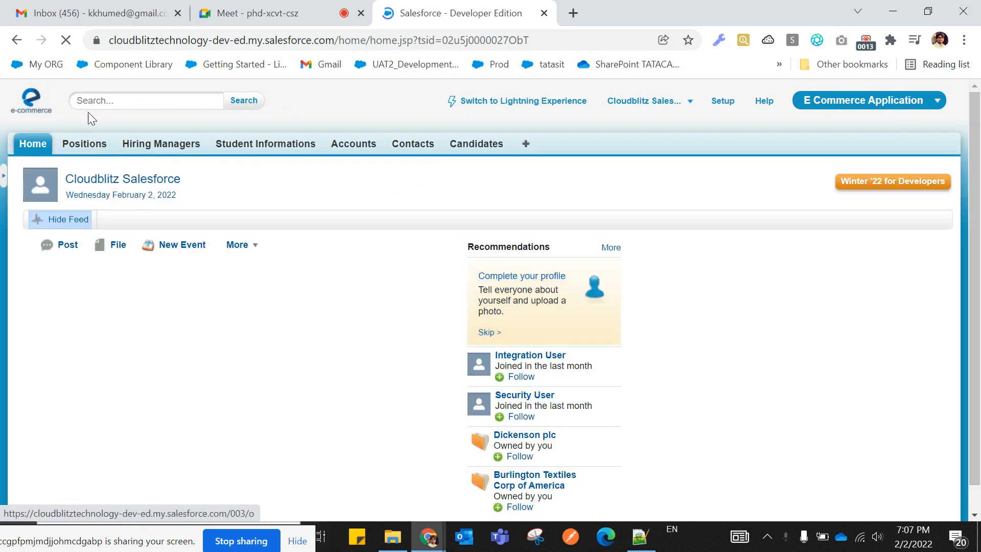
Switch to the Employee Recruitment App and open its Positions home page.
{"action": "left_click", "coordinate": [869, 107]}
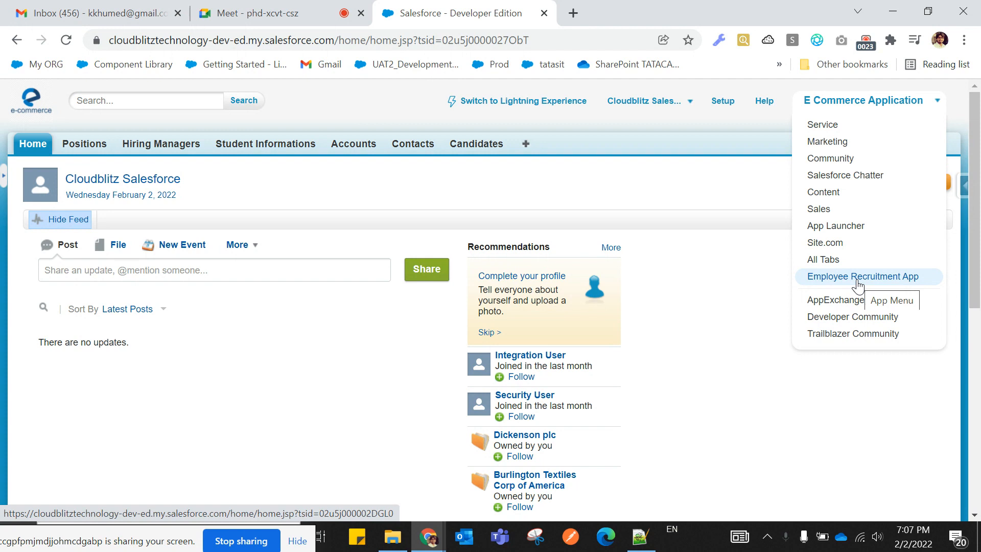
{"action": "left_click", "coordinate": [862, 276]}
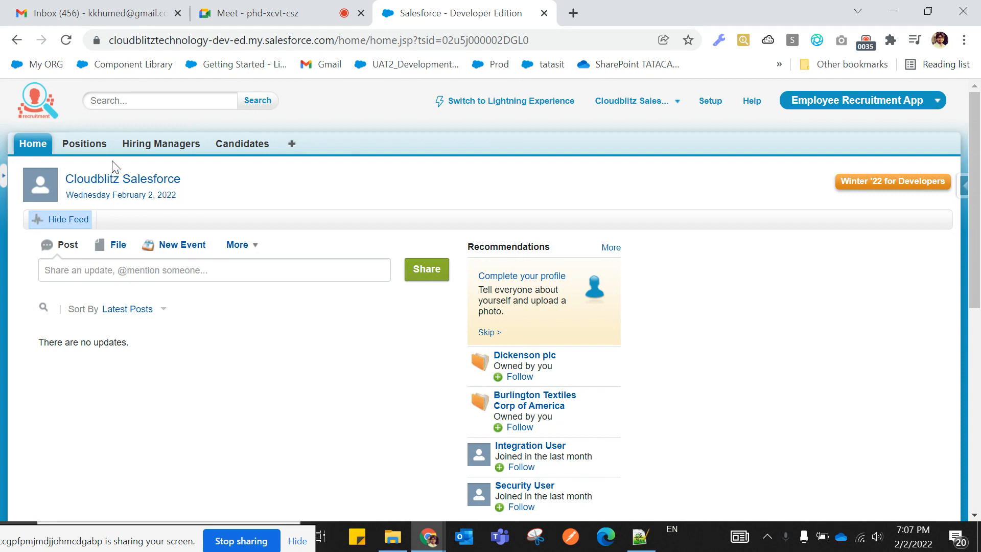
{"action": "left_click", "coordinate": [87, 145]}
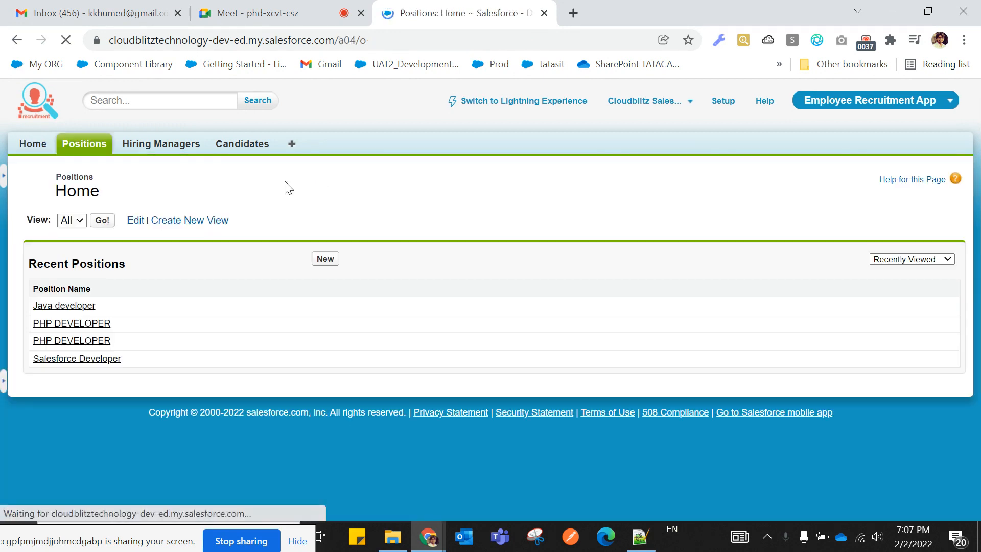
Open the Pune PHP DEVELOPER position from the full list and edit its Hiring Manager field.
{"action": "left_click", "coordinate": [101, 220]}
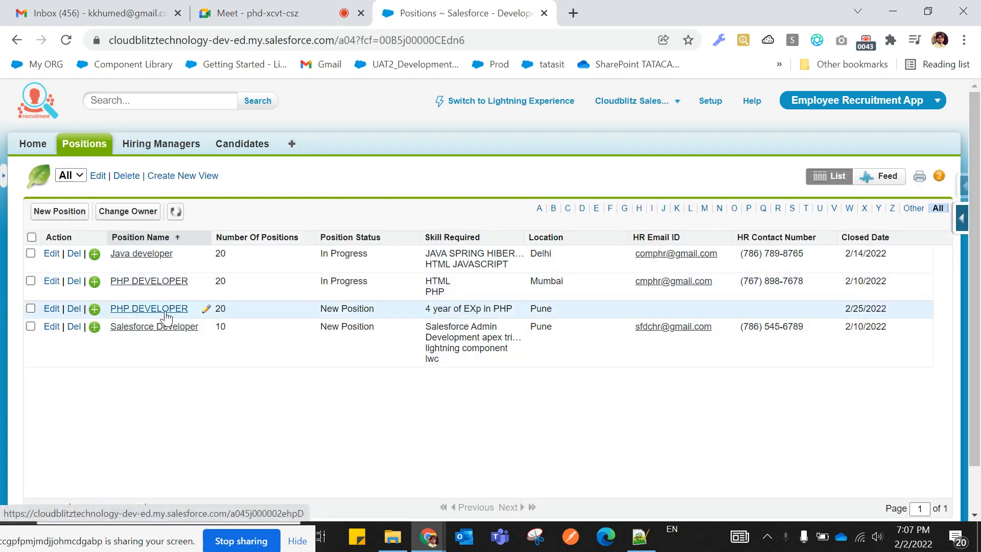
{"action": "left_click", "coordinate": [166, 317]}
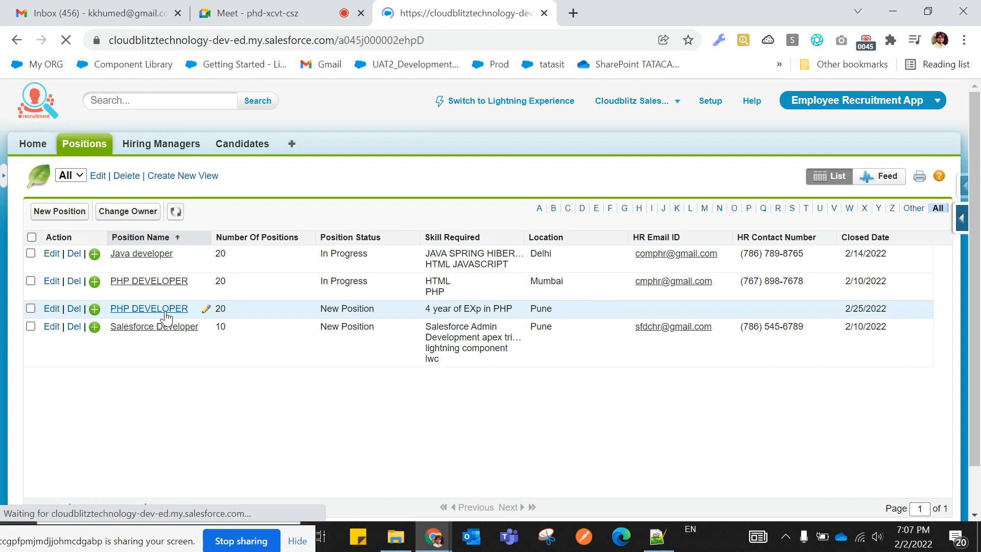
{"action": "scroll", "coordinate": [214, 362], "scroll_direction": "down", "scroll_amount": 5}
{"action": "scroll", "coordinate": [221, 360], "scroll_direction": "down", "scroll_amount": 1}
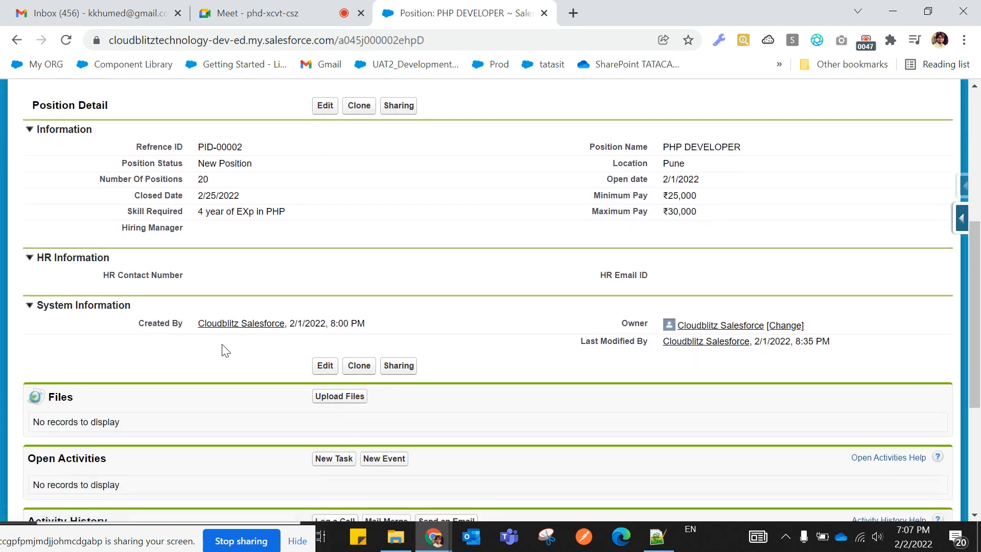
{"action": "double_click", "coordinate": [244, 235]}
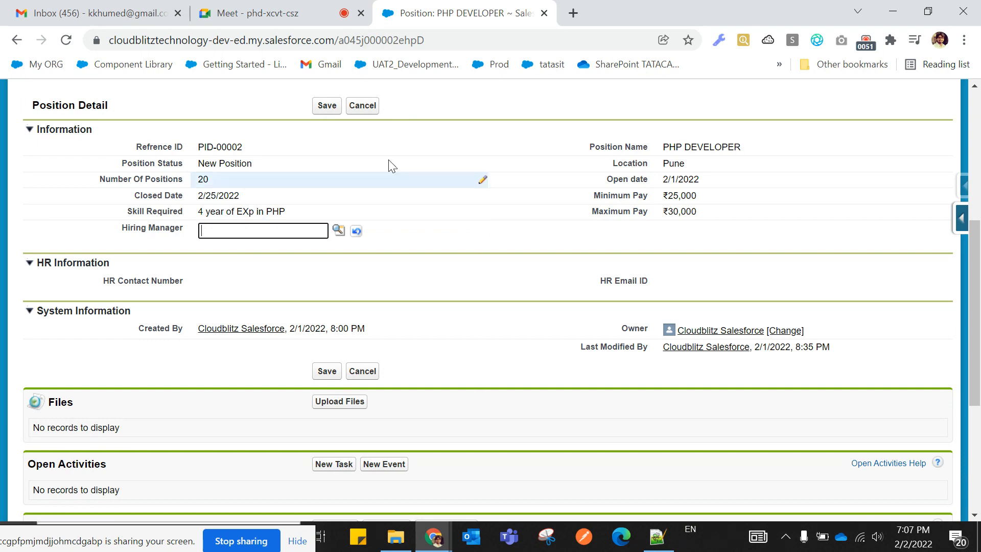
Duplicate the PHP DEVELOPER position record into a second browser tab.
{"action": "right_click", "coordinate": [424, 12]}
{"action": "left_click", "coordinate": [459, 122]}
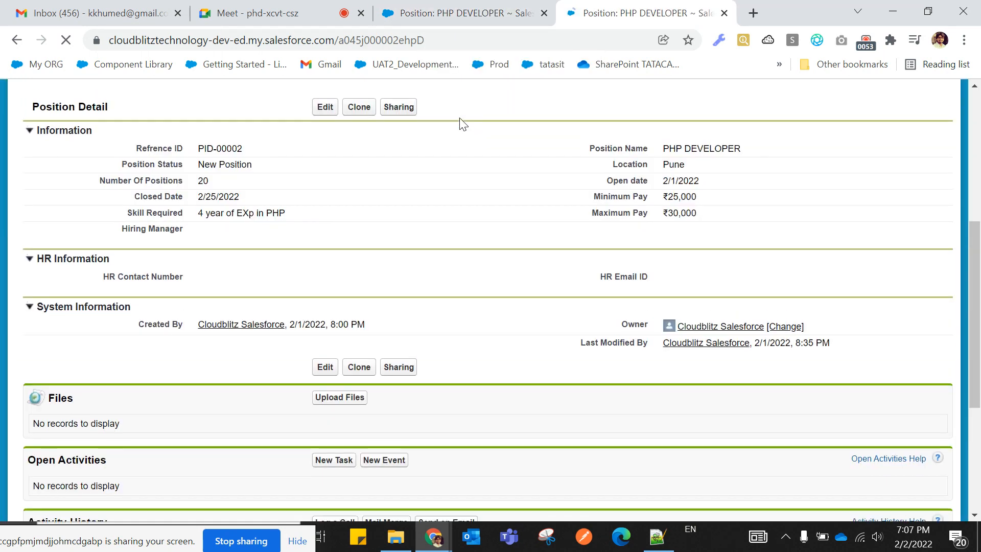
{"action": "scroll", "coordinate": [320, 221], "scroll_direction": "up", "scroll_amount": 1}
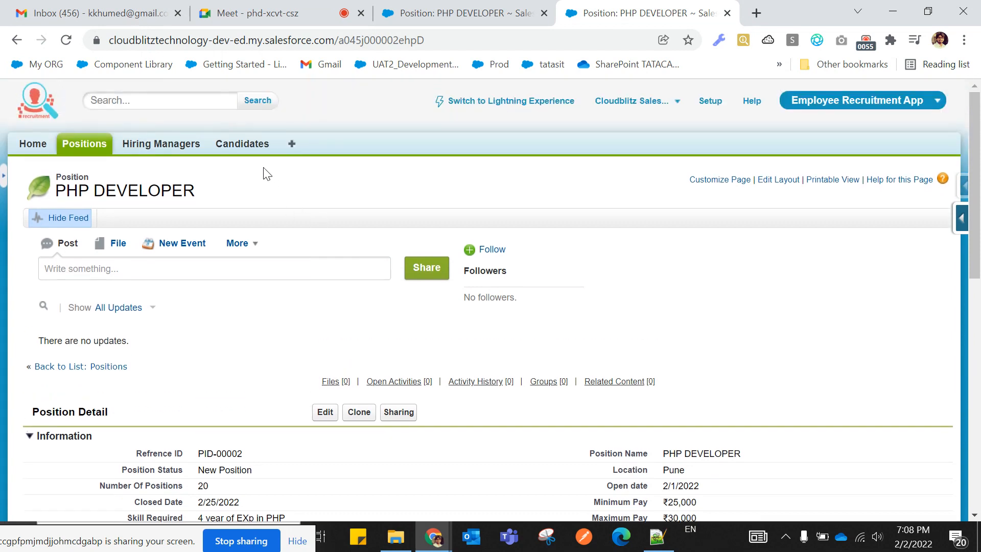
{"action": "right_click", "coordinate": [186, 148]}
{"action": "left_click", "coordinate": [148, 151]}
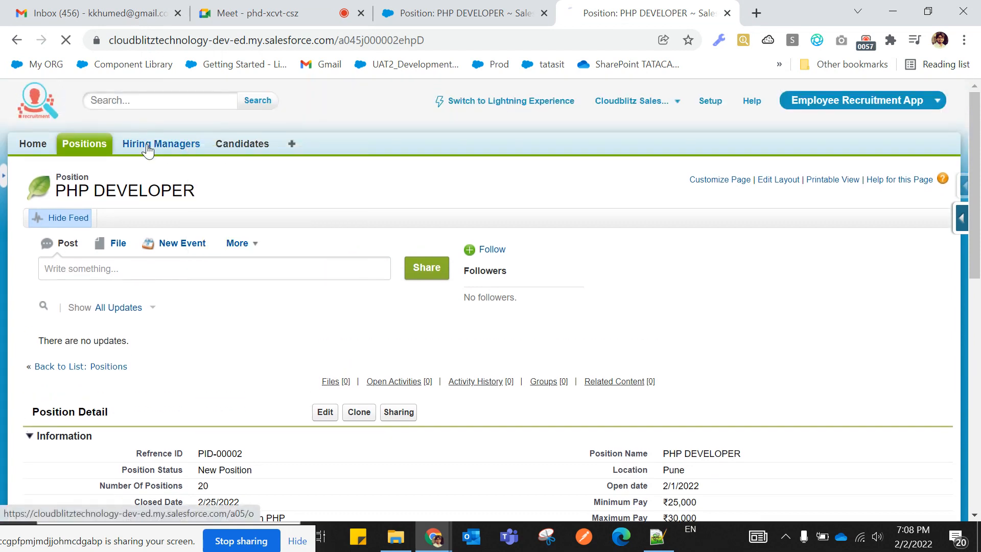
Open the only hiring manager's detail record from the Hiring Managers home.
{"action": "left_click", "coordinate": [148, 152]}
{"action": "left_click", "coordinate": [78, 309]}
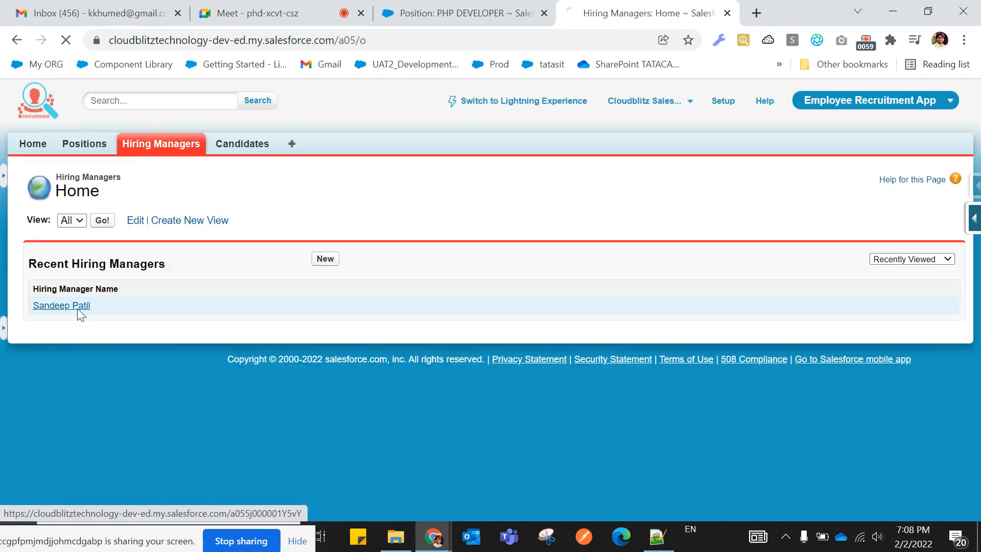
{"action": "scroll", "coordinate": [253, 306], "scroll_direction": "down", "scroll_amount": 1}
{"action": "scroll", "coordinate": [253, 310], "scroll_direction": "up", "scroll_amount": 1}
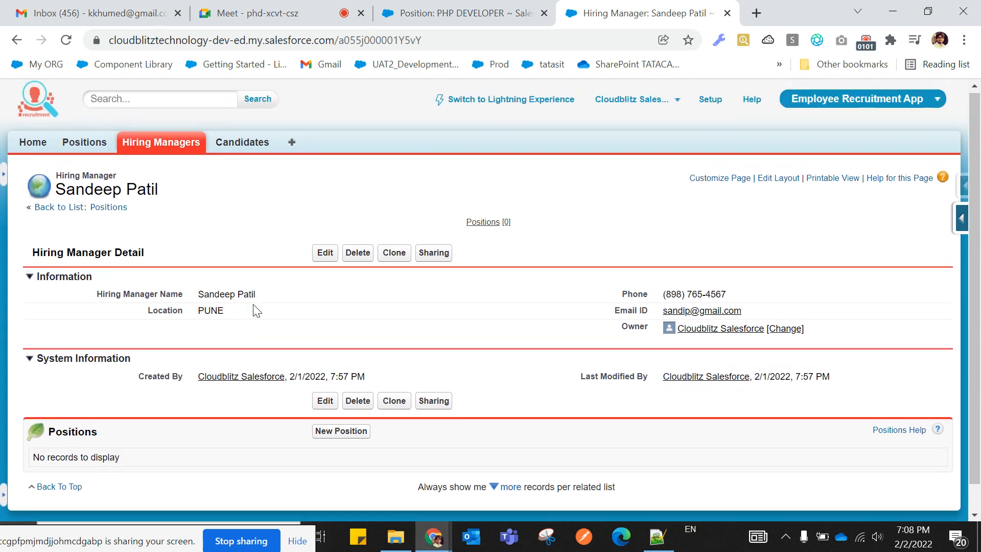
{"action": "left_click_drag", "start_coordinate": [96, 295], "coordinate": [265, 299]}
{"action": "left_click_drag", "start_coordinate": [134, 318], "coordinate": [234, 316]}
{"action": "left_click", "coordinate": [198, 336]}
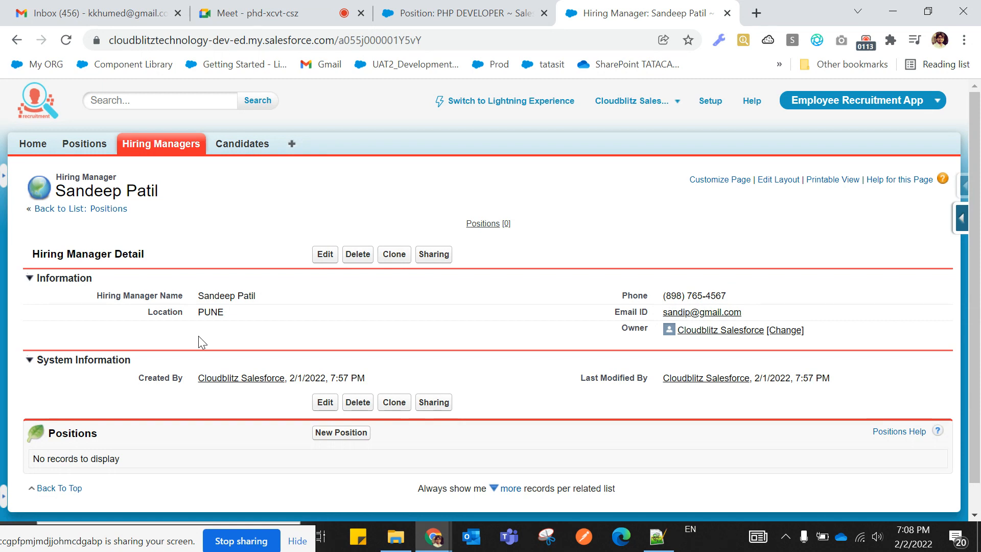
Set the hiring manager's Location to PUNE and save the record.
{"action": "double_click", "coordinate": [255, 314]}
{"action": "left_click", "coordinate": [254, 314]}
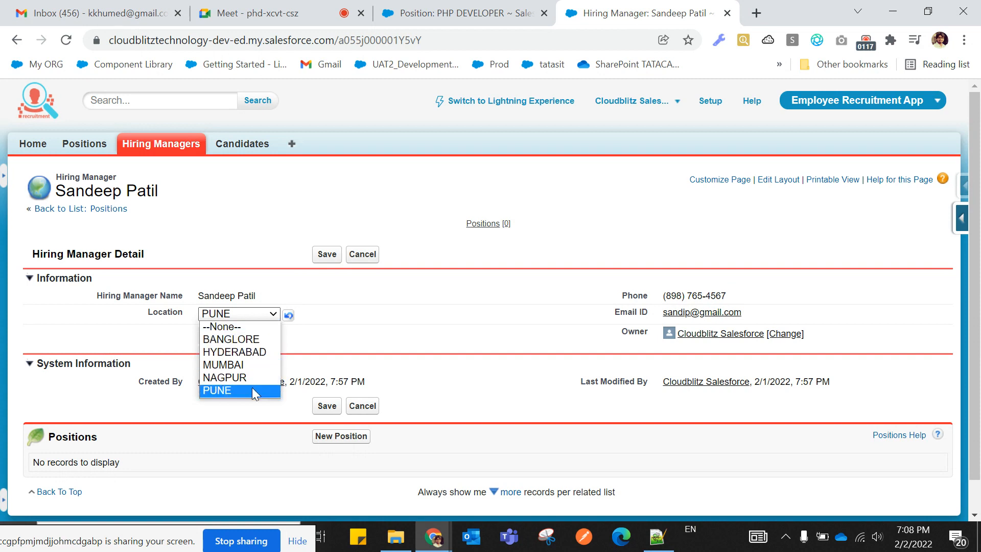
{"action": "left_click", "coordinate": [253, 389]}
{"action": "left_click", "coordinate": [323, 255]}
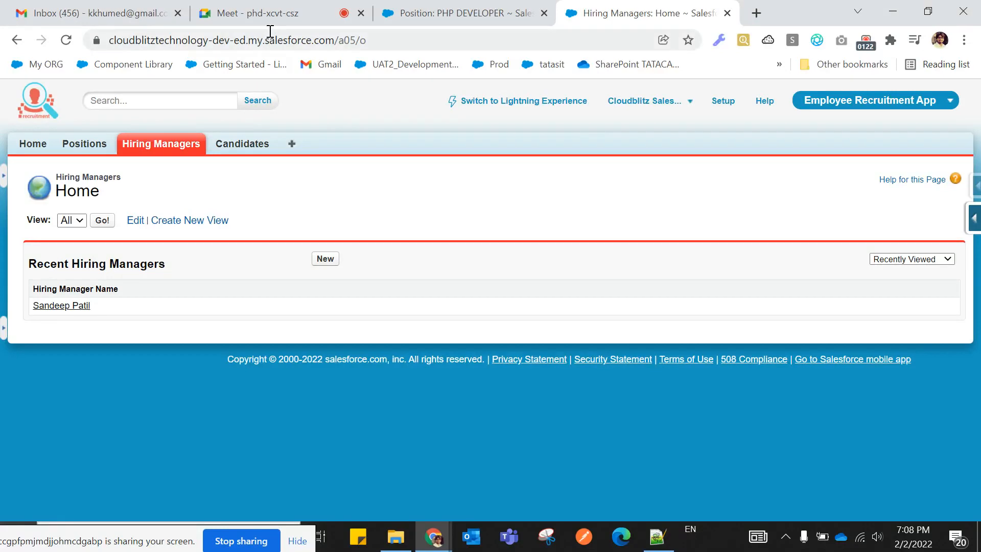
{"action": "left_click", "coordinate": [459, 13]}
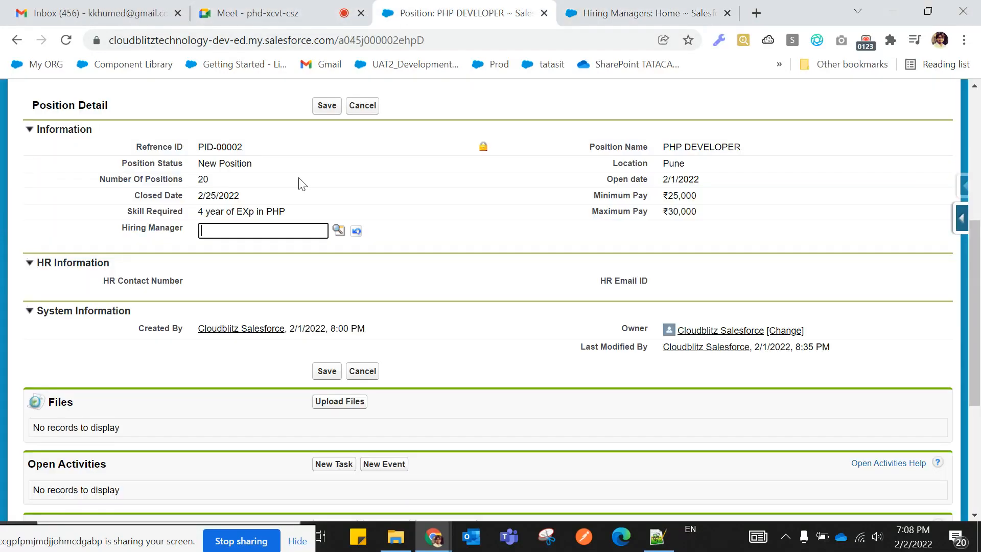
{"action": "left_click", "coordinate": [339, 231]}
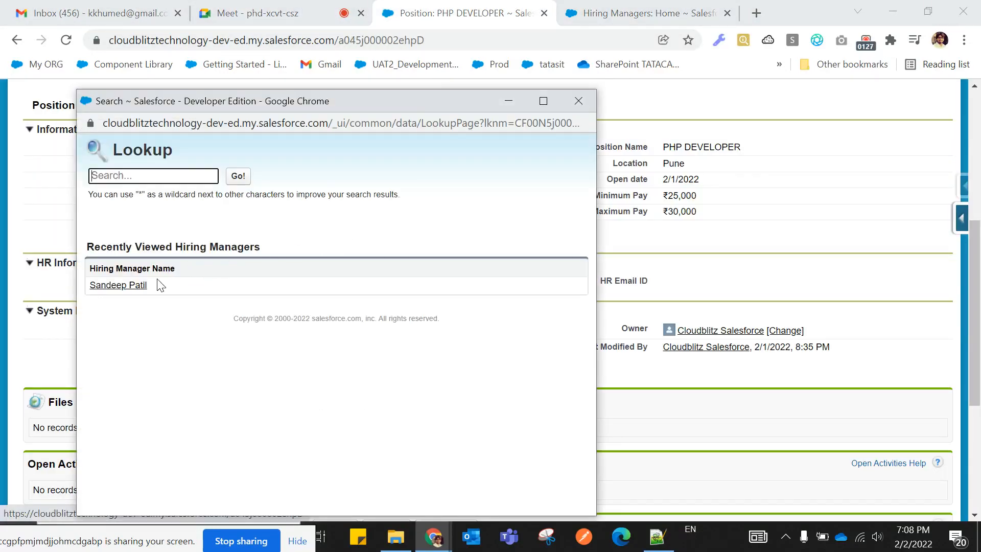
{"action": "left_click_drag", "start_coordinate": [179, 272], "coordinate": [103, 276]}
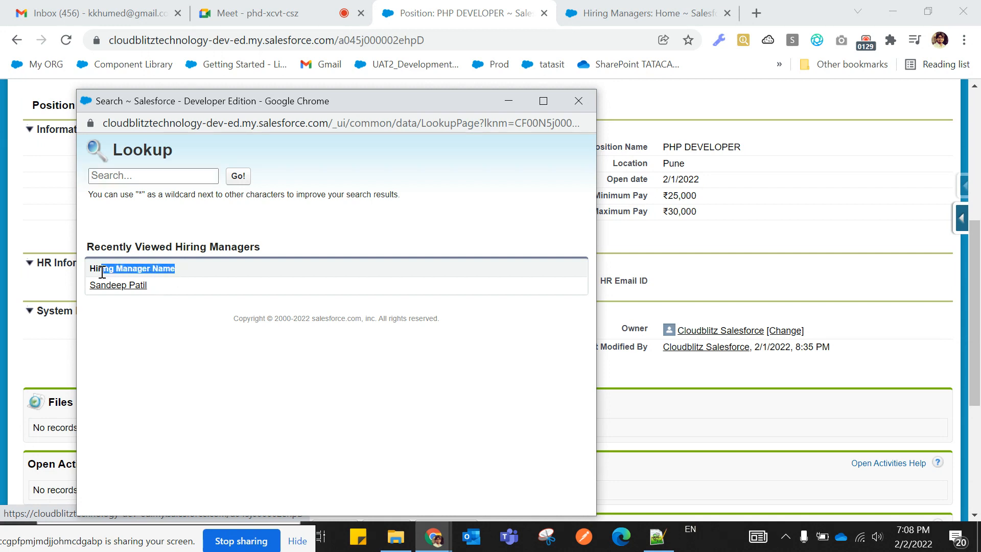
{"action": "left_click", "coordinate": [185, 358]}
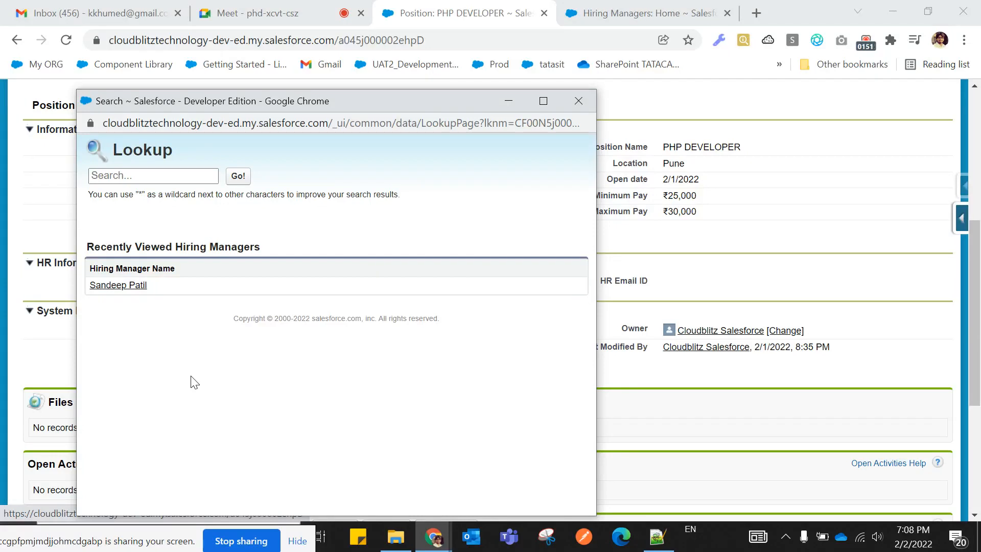
{"action": "left_click_drag", "start_coordinate": [172, 148], "coordinate": [152, 150]}
{"action": "left_click", "coordinate": [577, 101]}
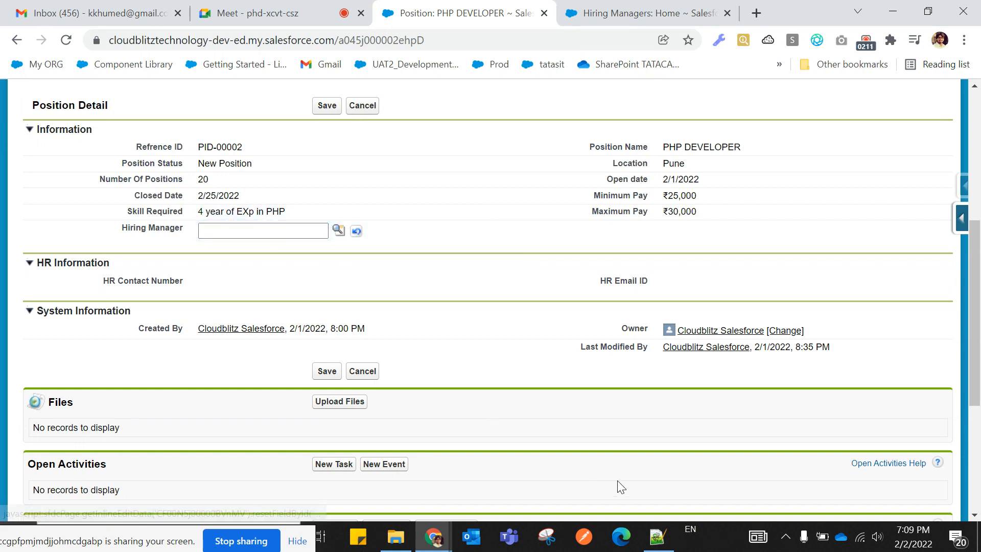
{"action": "left_click", "coordinate": [657, 536]}
Add the line 'Lookup dilogbox Configuration' at the end of the Notepad++ notes.
{"action": "scroll", "coordinate": [253, 420], "scroll_direction": "down", "scroll_amount": 1}
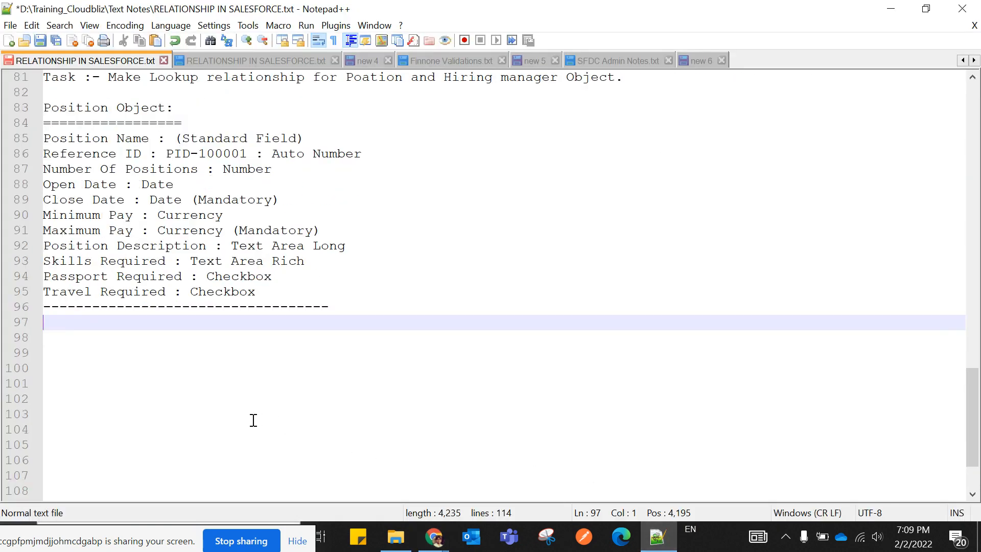
{"action": "type", "text": "Lookup di"}
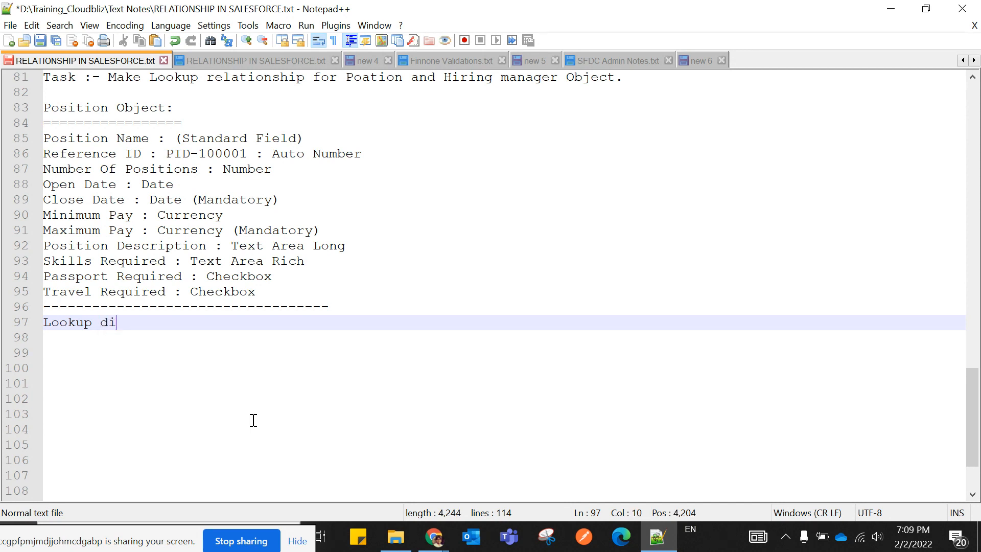
{"action": "type", "text": "logbox Configur"}
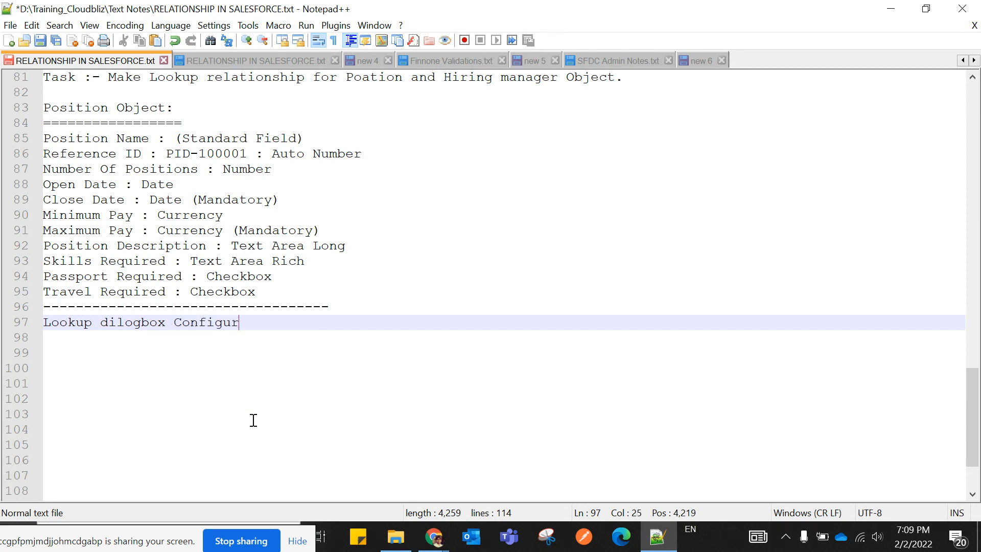
{"action": "type", "text": "ation"}
{"action": "left_click", "coordinate": [253, 419]}
{"action": "left_click", "coordinate": [434, 536]}
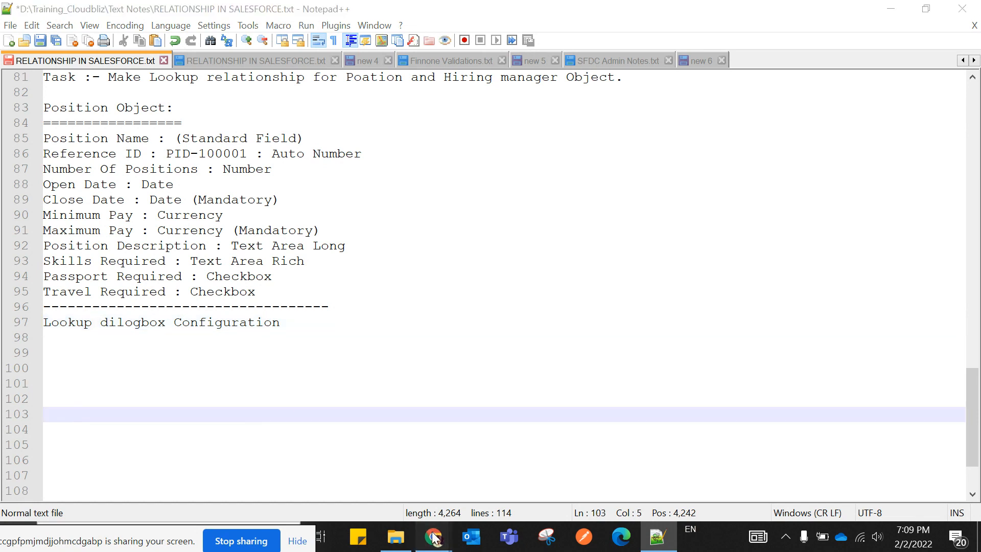
{"action": "left_click", "coordinate": [296, 471]}
Go from the PHP DEVELOPER record to the Positions home and start a new position.
{"action": "scroll", "coordinate": [286, 347], "scroll_direction": "up", "scroll_amount": 4}
{"action": "scroll", "coordinate": [278, 335], "scroll_direction": "down", "scroll_amount": 3}
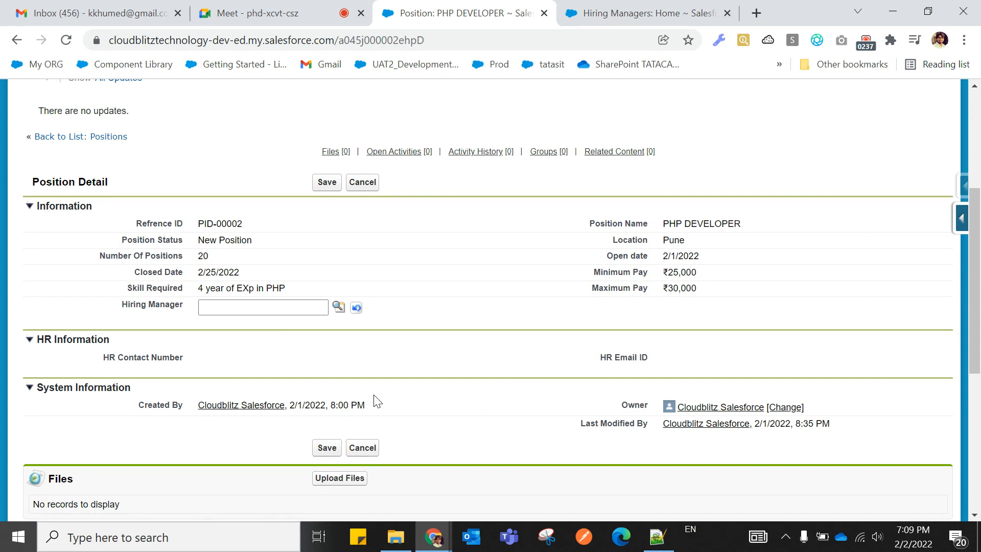
{"action": "scroll", "coordinate": [376, 401], "scroll_direction": "up", "scroll_amount": 5}
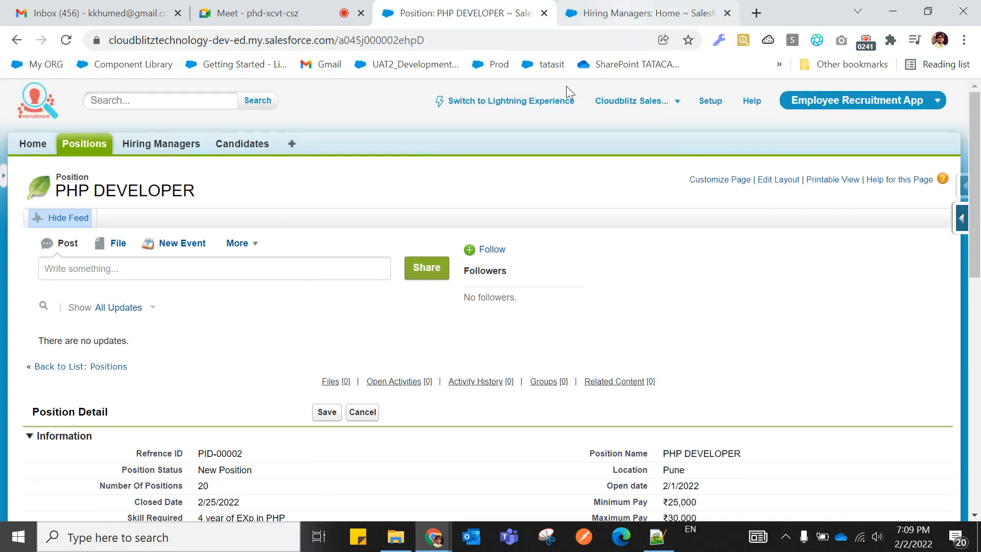
{"action": "scroll", "coordinate": [358, 329], "scroll_direction": "down", "scroll_amount": 2}
{"action": "scroll", "coordinate": [345, 332], "scroll_direction": "down", "scroll_amount": 2}
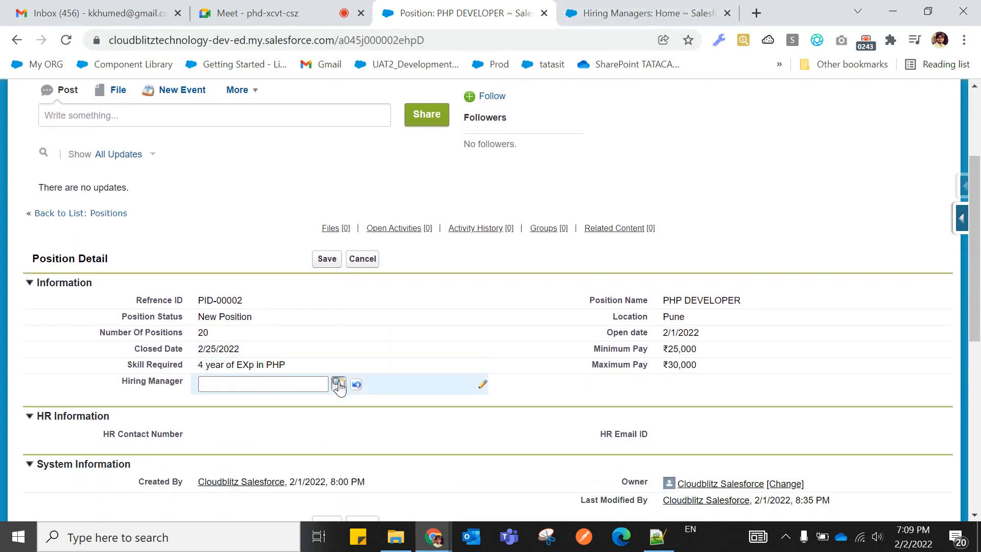
{"action": "scroll", "coordinate": [516, 144], "scroll_direction": "up", "scroll_amount": 4}
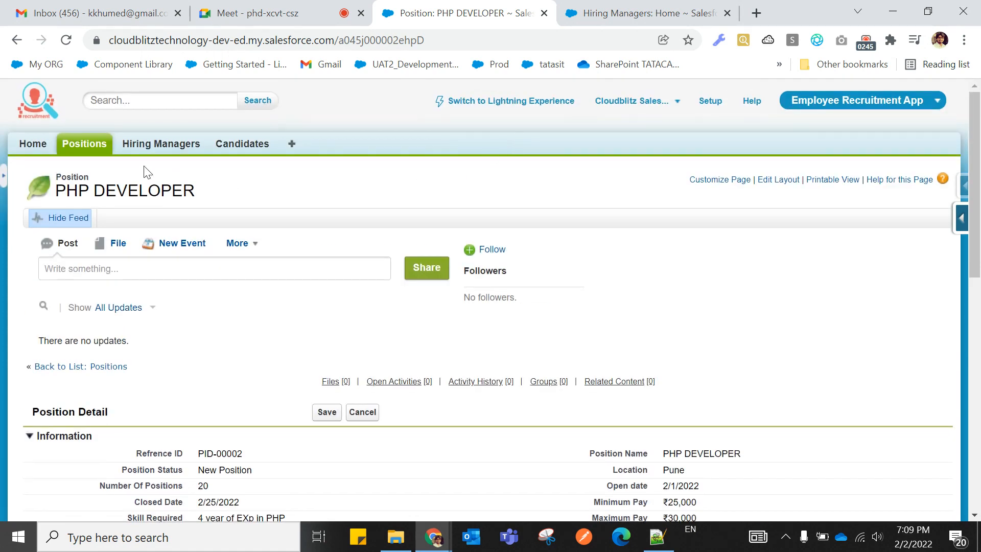
{"action": "left_click", "coordinate": [84, 145]}
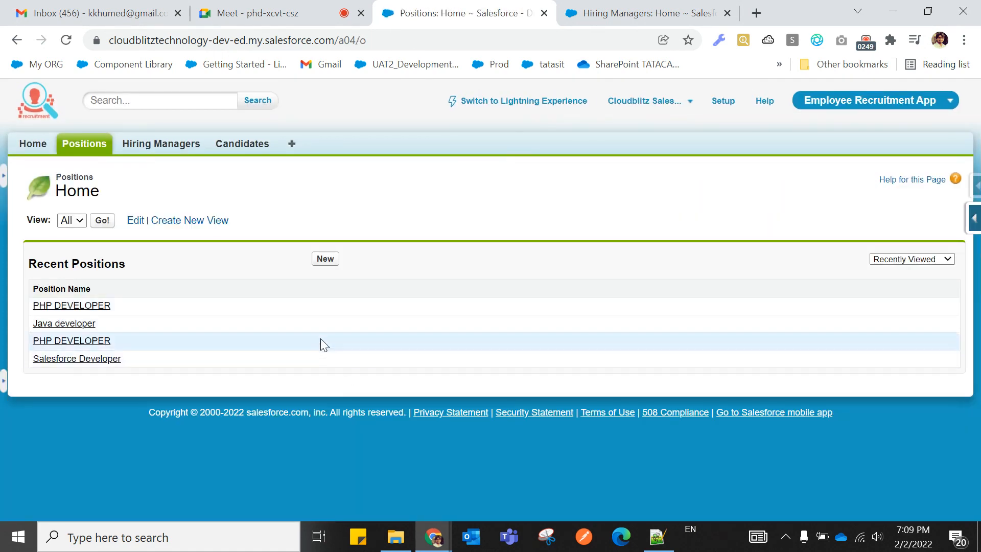
{"action": "left_click", "coordinate": [325, 259]}
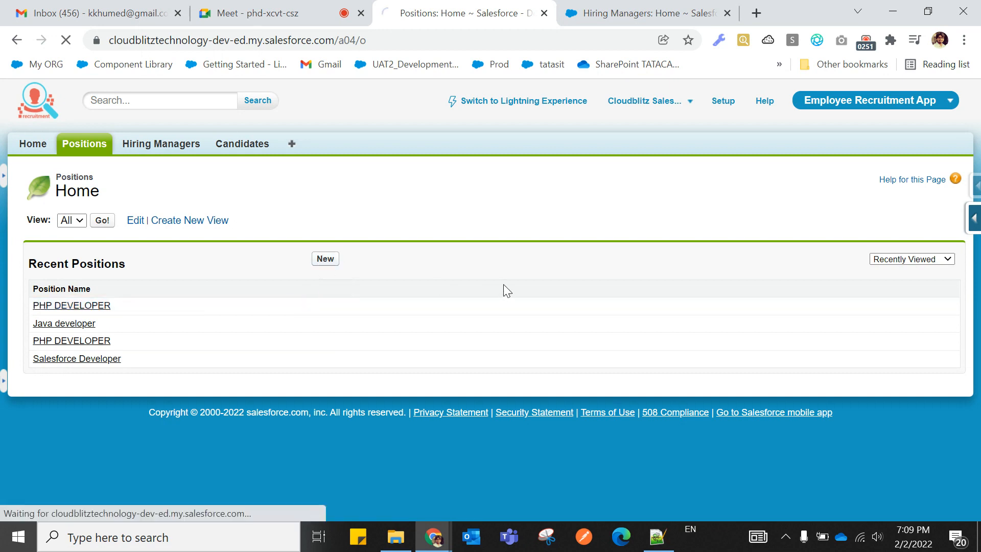
Check the Hiring Manager lookup, close it, and move to the Hiring Managers tab.
{"action": "scroll", "coordinate": [503, 286], "scroll_direction": "down", "scroll_amount": 2}
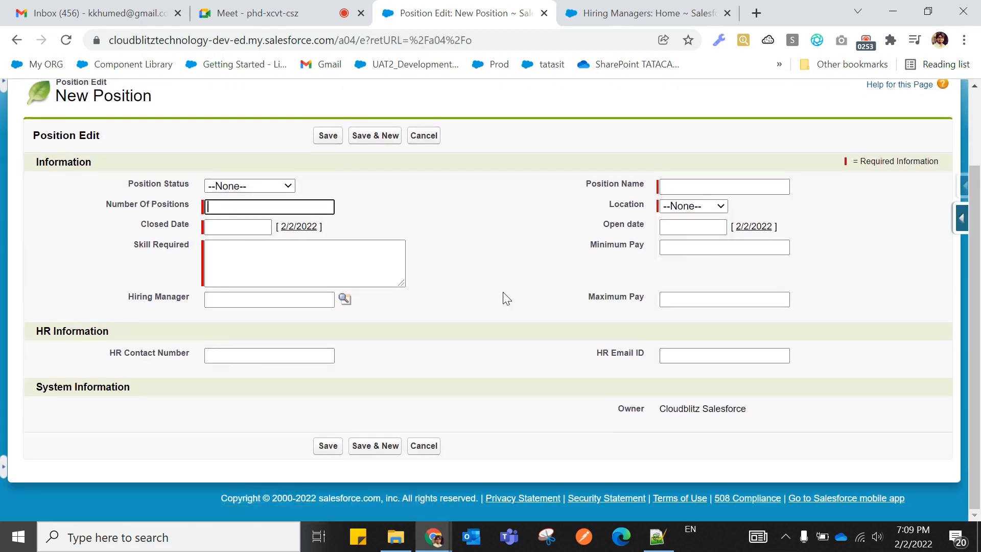
{"action": "scroll", "coordinate": [503, 292], "scroll_direction": "up", "scroll_amount": 2}
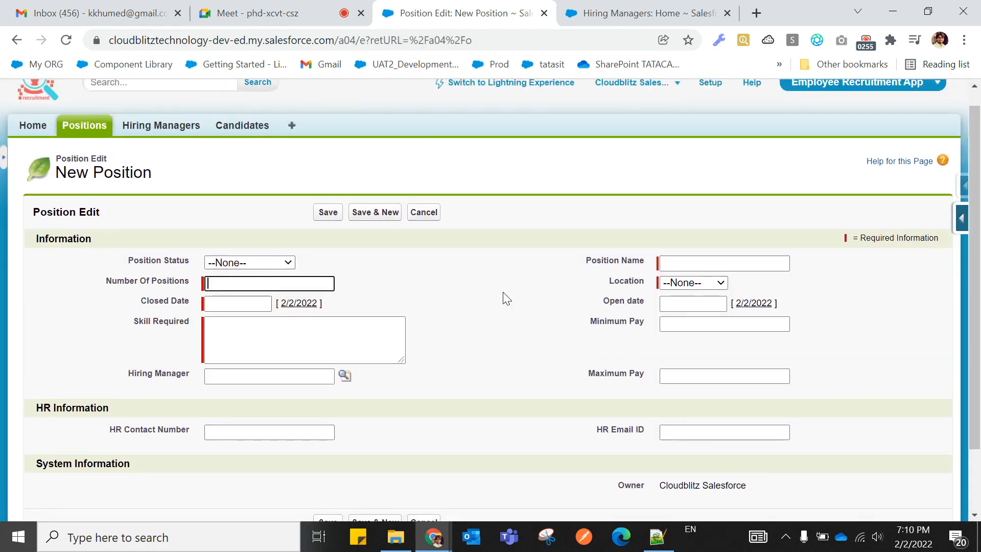
{"action": "left_click", "coordinate": [344, 377]}
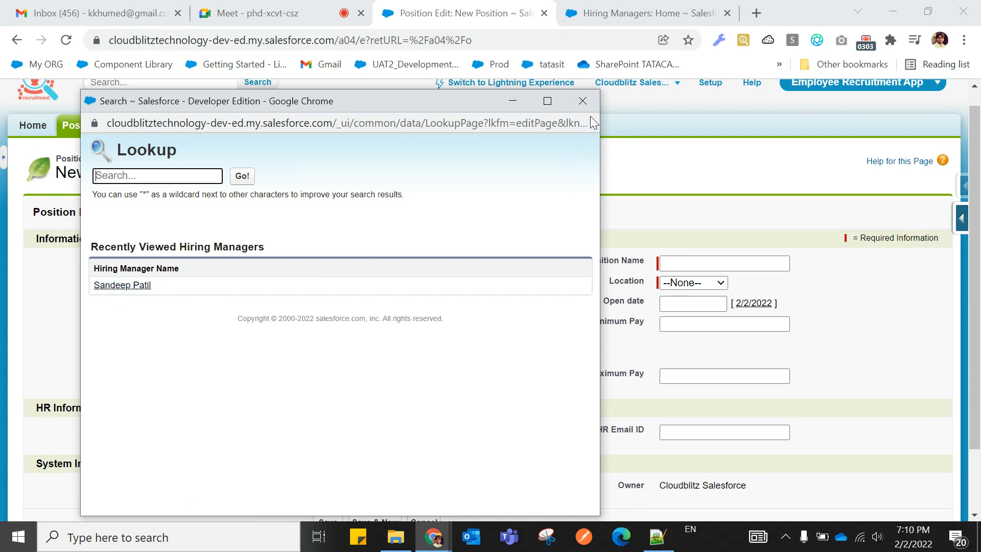
{"action": "left_click", "coordinate": [584, 103]}
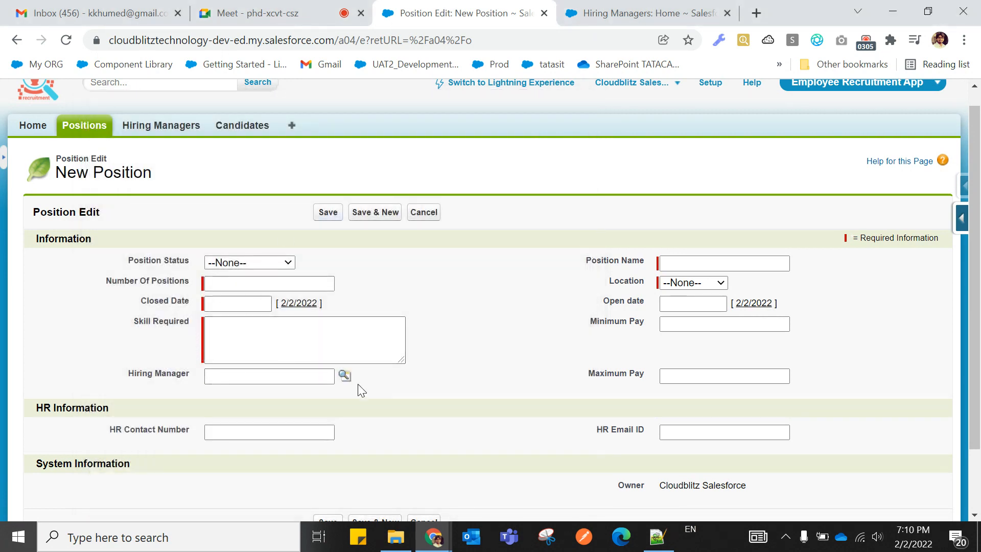
{"action": "left_click", "coordinate": [617, 18]}
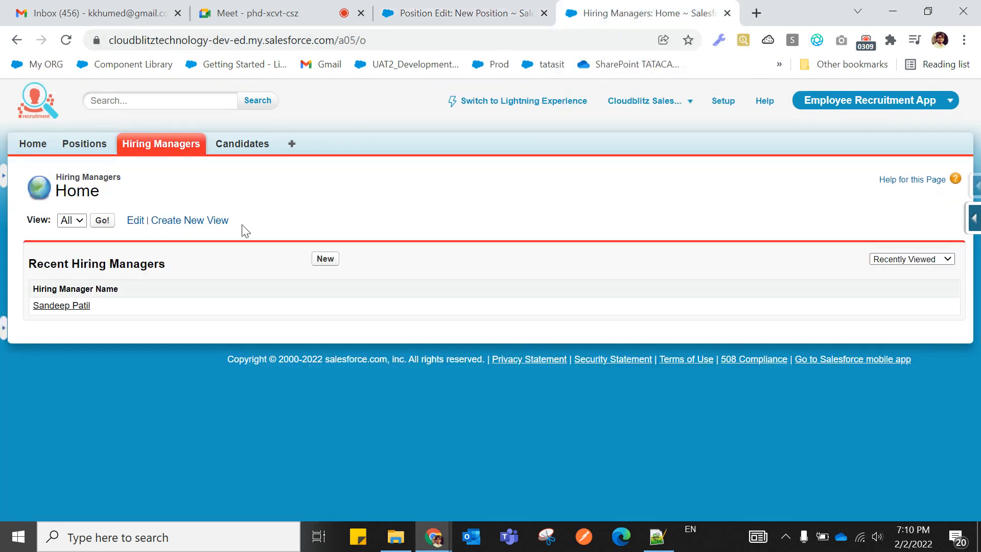
Start a new hiring manager, enter the manager's name and choose MUMBAI as Location.
{"action": "left_click", "coordinate": [325, 259]}
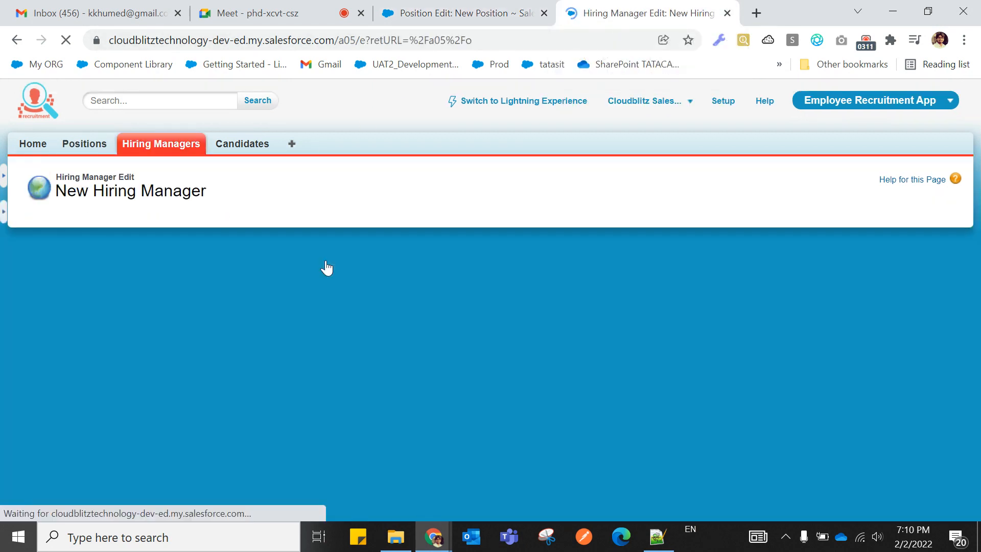
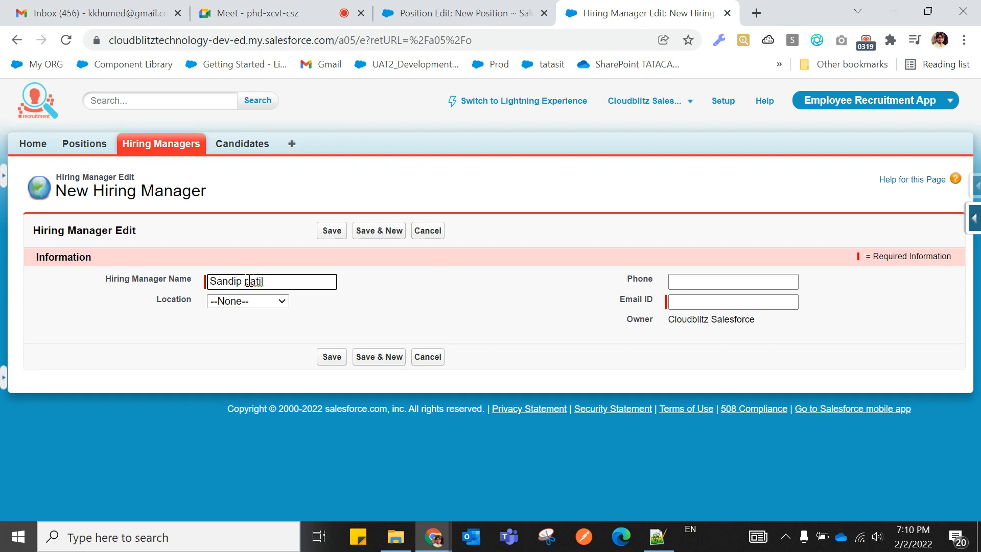
{"action": "type", "text": "P"}
{"action": "left_click", "coordinate": [253, 301]}
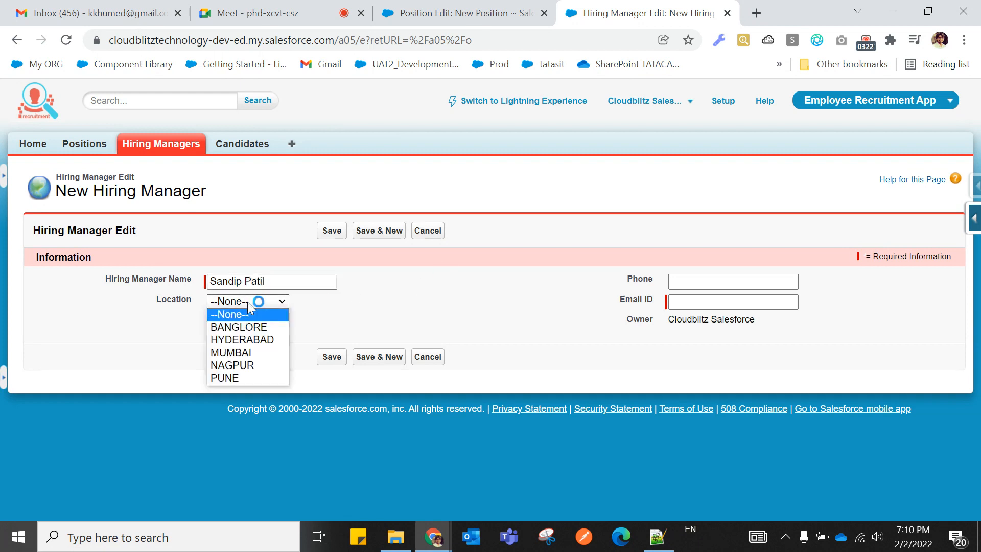
{"action": "left_click", "coordinate": [243, 352]}
{"action": "left_click", "coordinate": [327, 232]}
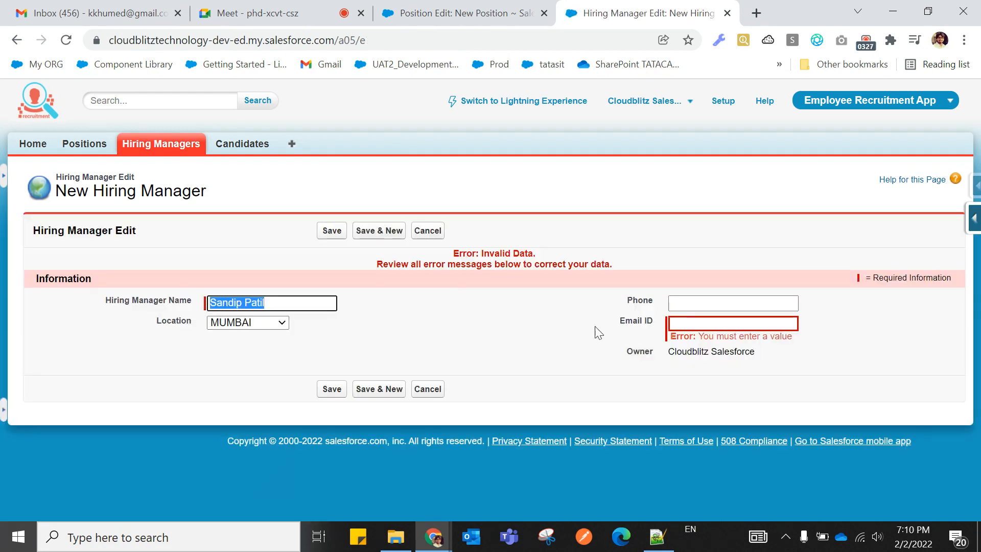
Fill in the manager's phone number and e-mail address, then save the record.
{"action": "left_click", "coordinate": [691, 302]}
{"action": "type", "text": "87654"}
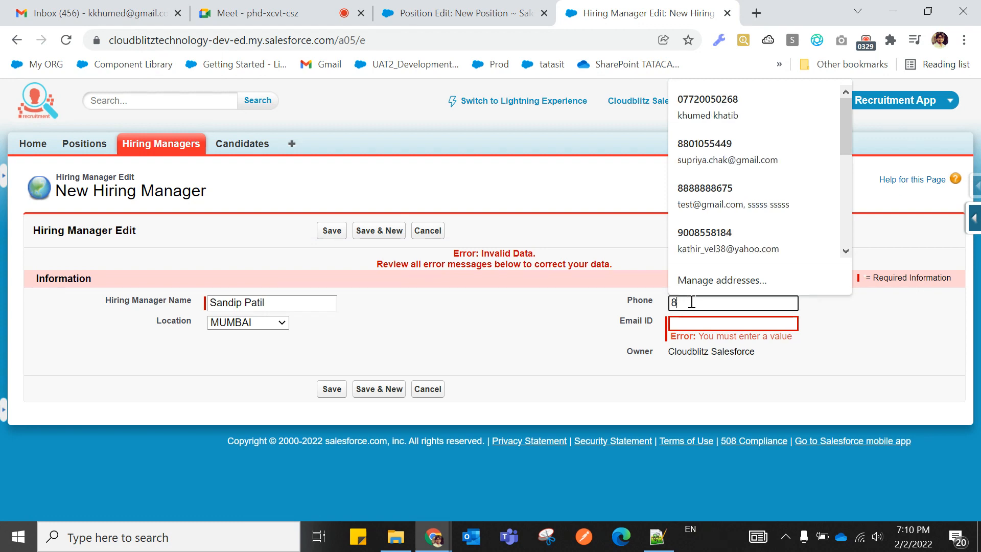
{"action": "type", "text": "789"}
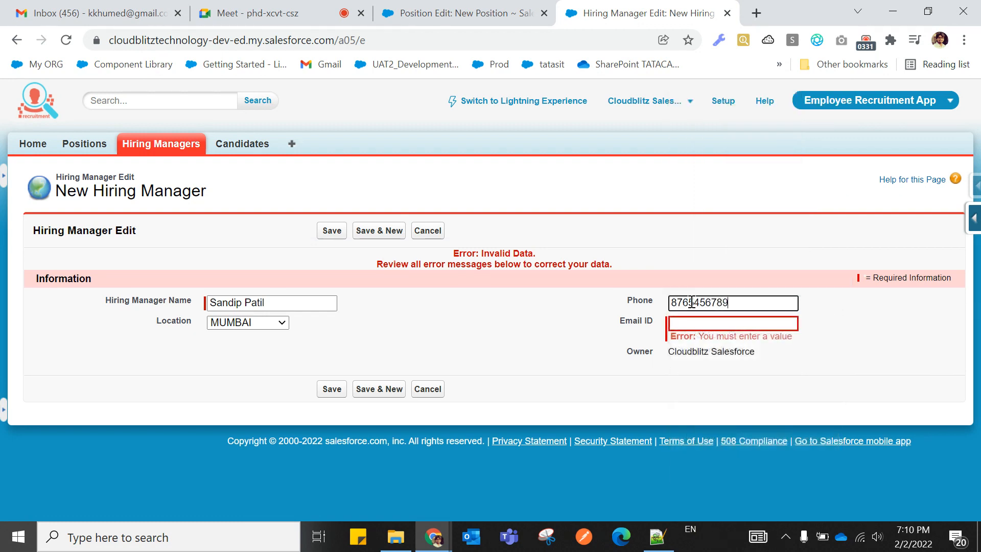
{"action": "left_click", "coordinate": [697, 323]}
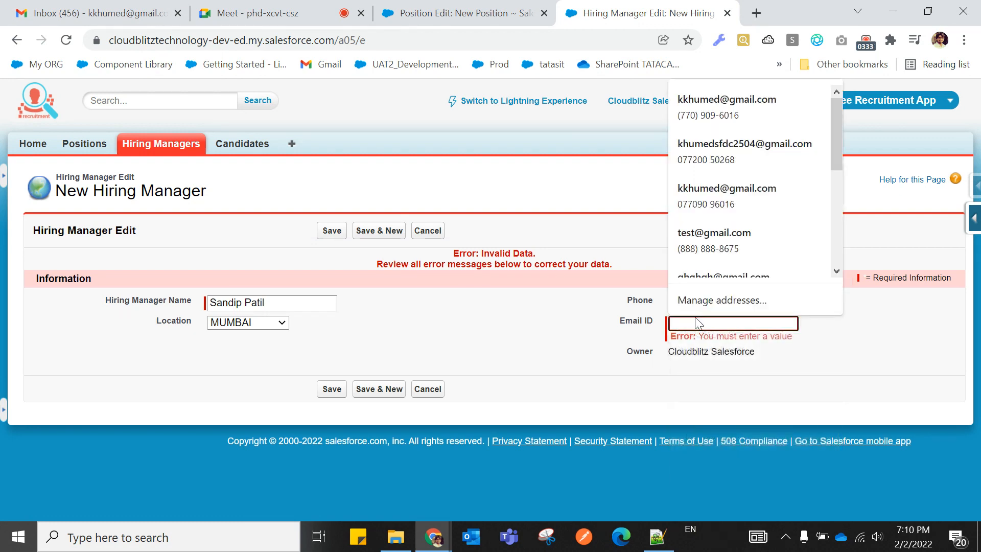
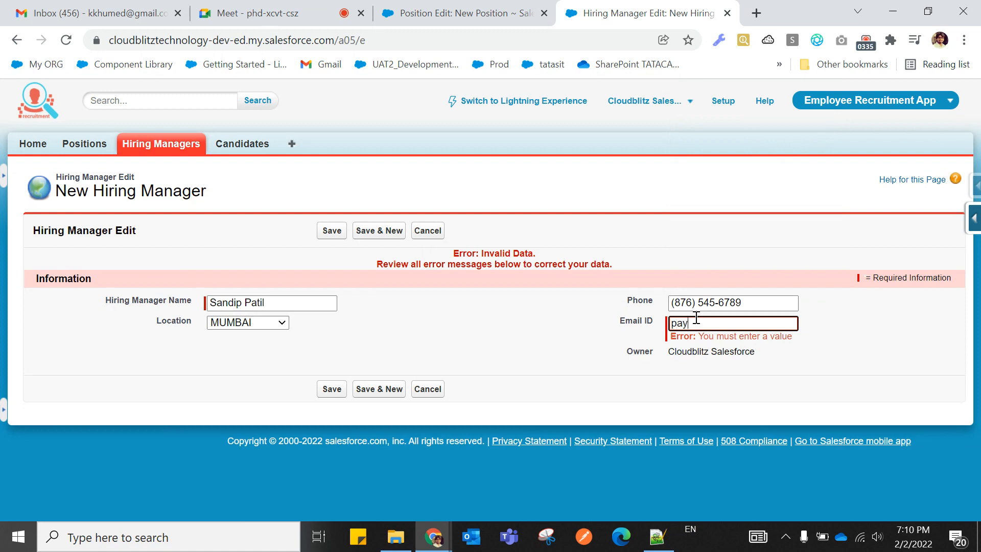
{"action": "left_click", "coordinate": [337, 230]}
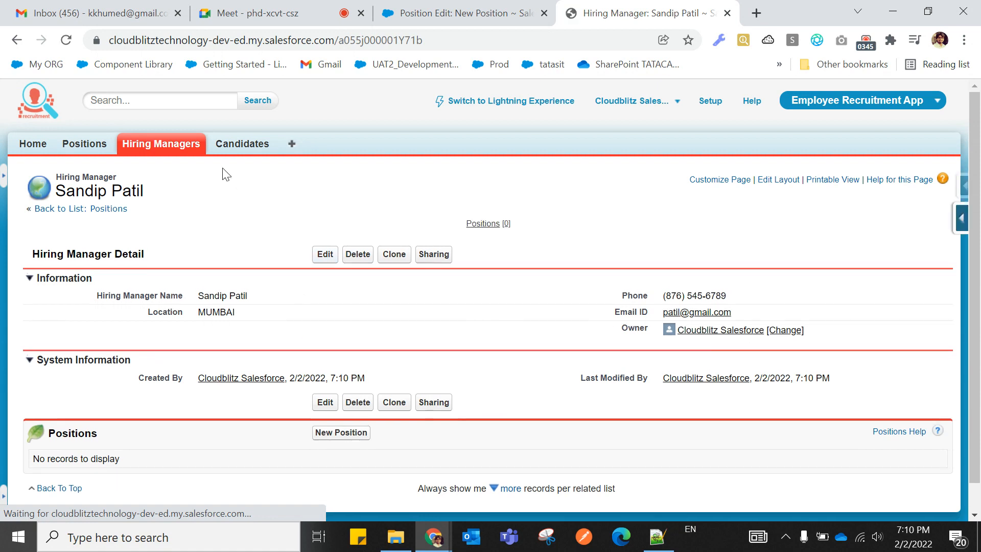
{"action": "left_click", "coordinate": [167, 147]}
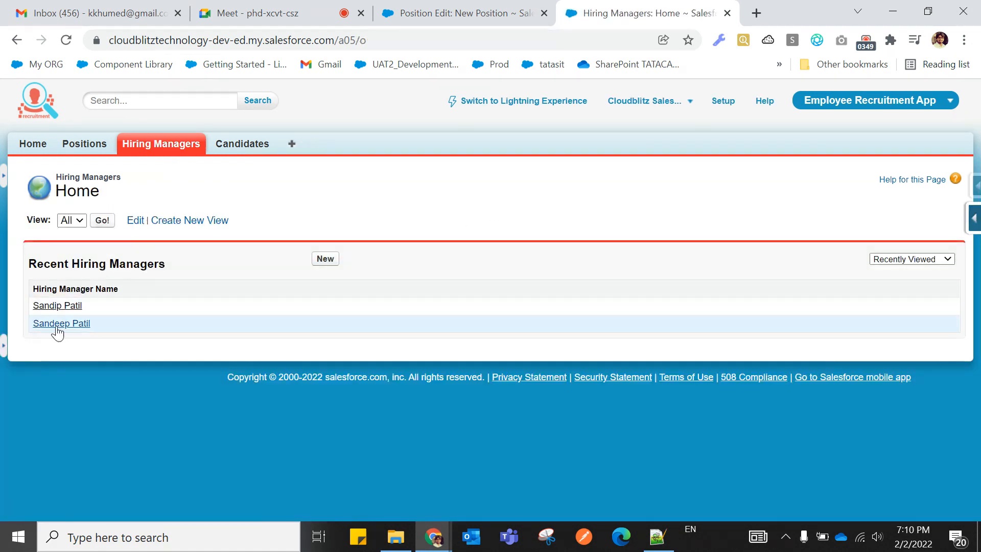
In a new tab, correct the older hiring manager's first-name spelling and save it.
{"action": "right_click", "coordinate": [63, 328]}
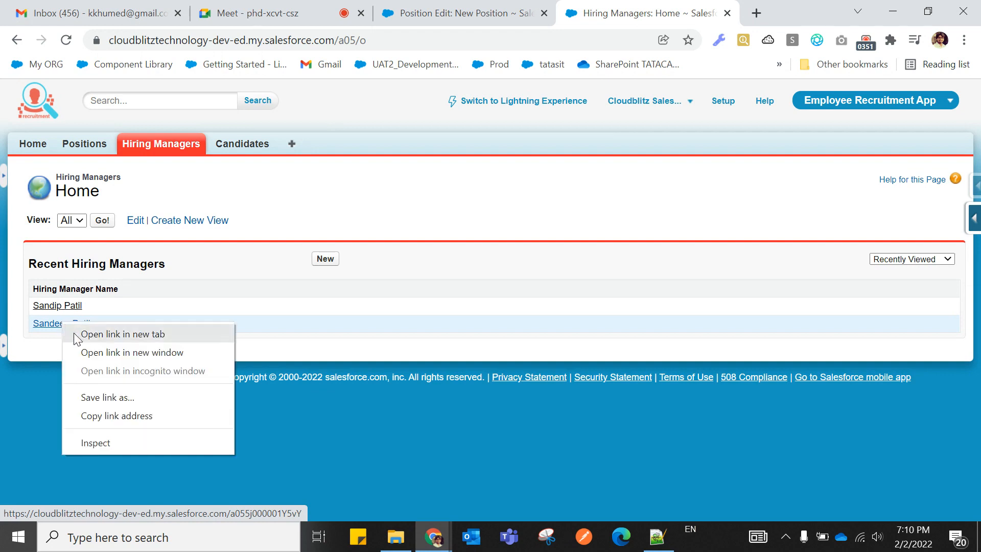
{"action": "left_click", "coordinate": [74, 332]}
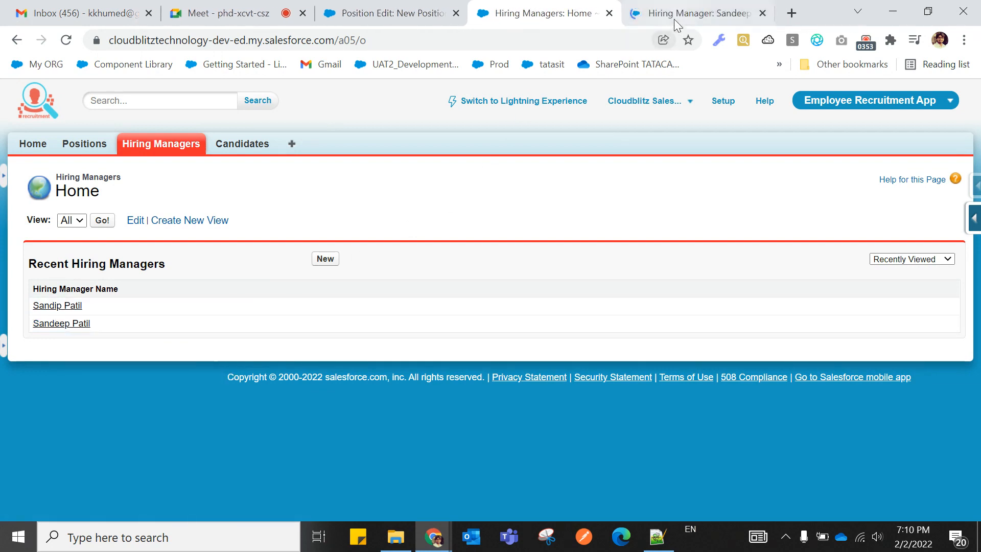
{"action": "left_click", "coordinate": [673, 15]}
{"action": "double_click", "coordinate": [260, 300]}
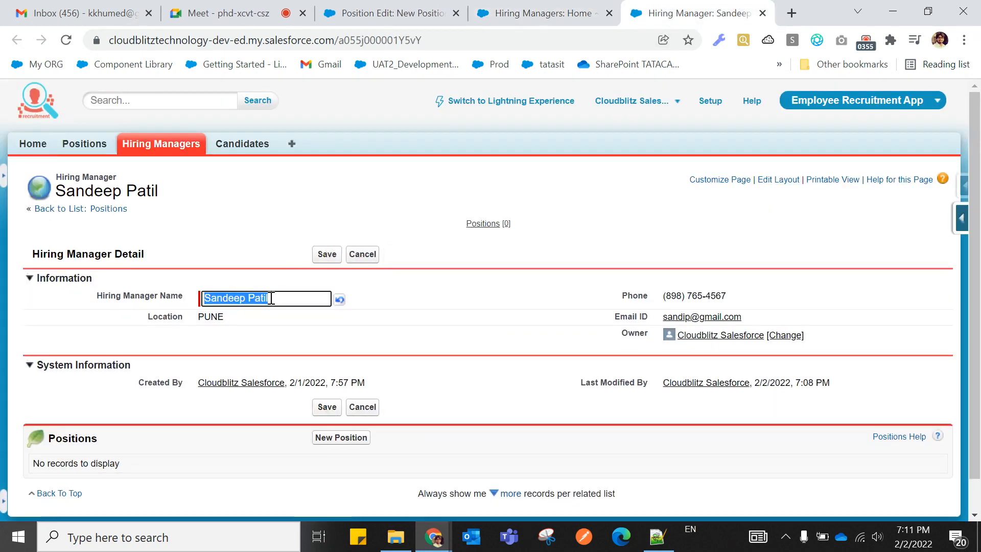
{"action": "left_click", "coordinate": [241, 299]}
{"action": "key", "text": "BackSpace"}
{"action": "key", "text": "BackSpace"}
{"action": "type", "text": "i"}
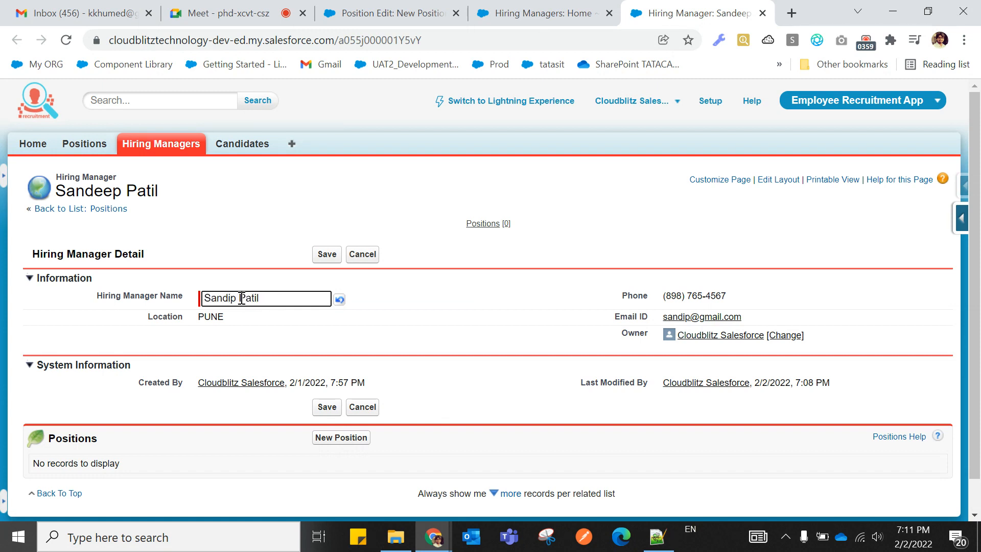
{"action": "left_click", "coordinate": [325, 254]}
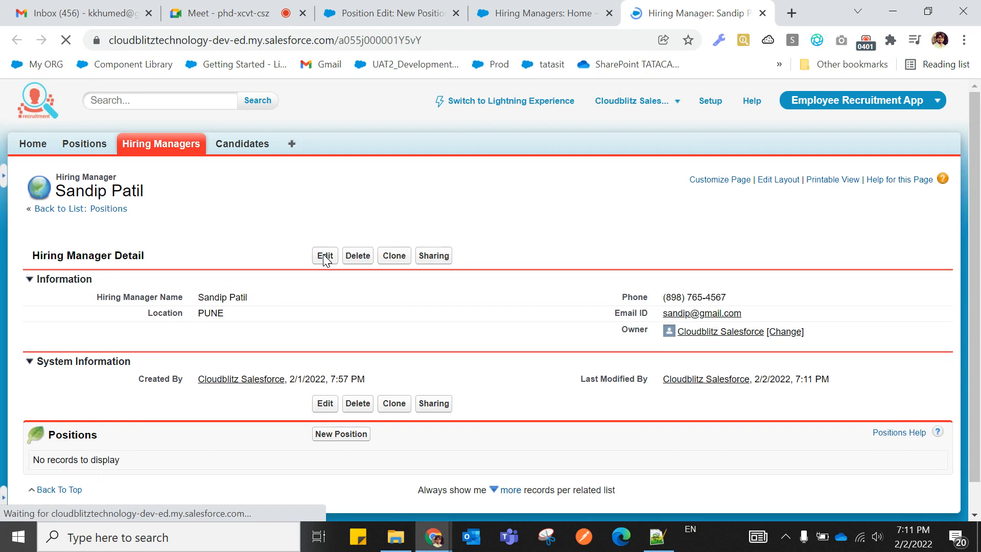
{"action": "left_click", "coordinate": [168, 148]}
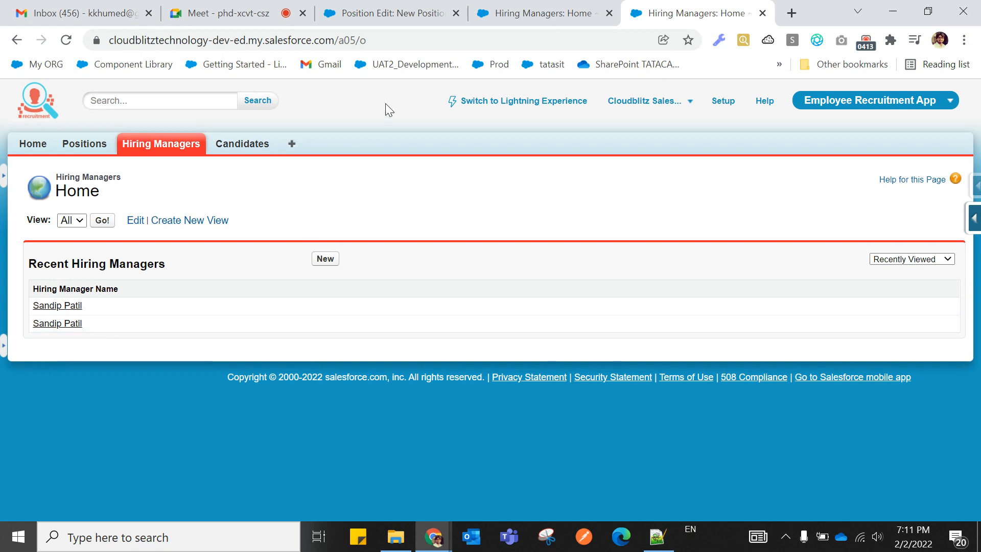
{"action": "left_click", "coordinate": [394, 20]}
Set status New Position, 20 openings, Open date 2/2/2022 and Closed date 2/24/2022.
{"action": "left_click", "coordinate": [243, 264]}
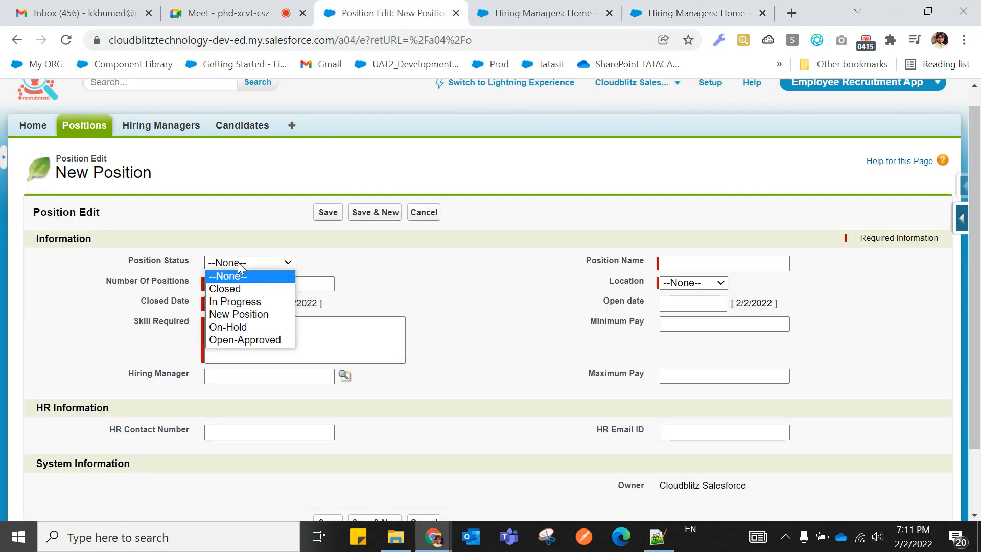
{"action": "left_click", "coordinate": [240, 314]}
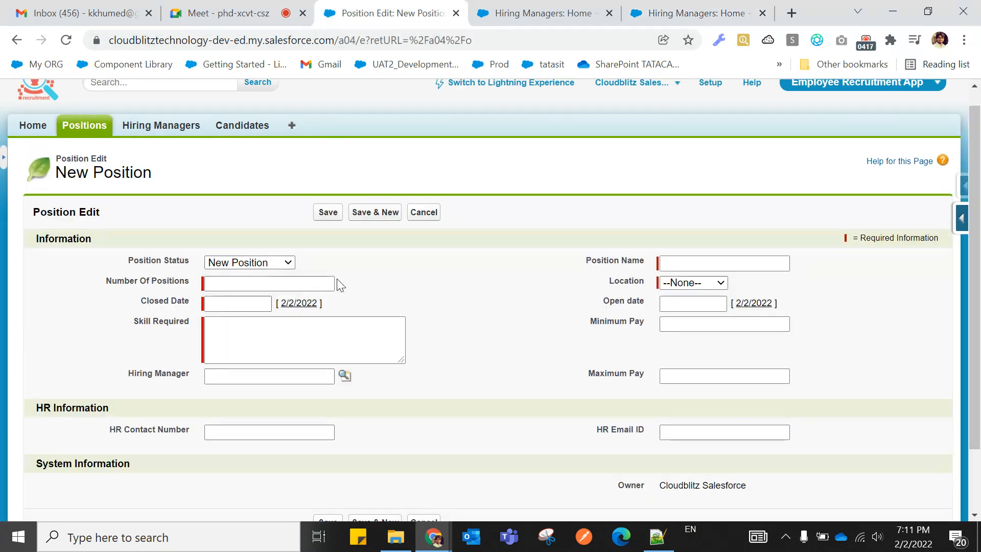
{"action": "left_click", "coordinate": [289, 282]}
{"action": "left_click", "coordinate": [267, 310]}
{"action": "left_click", "coordinate": [300, 303]}
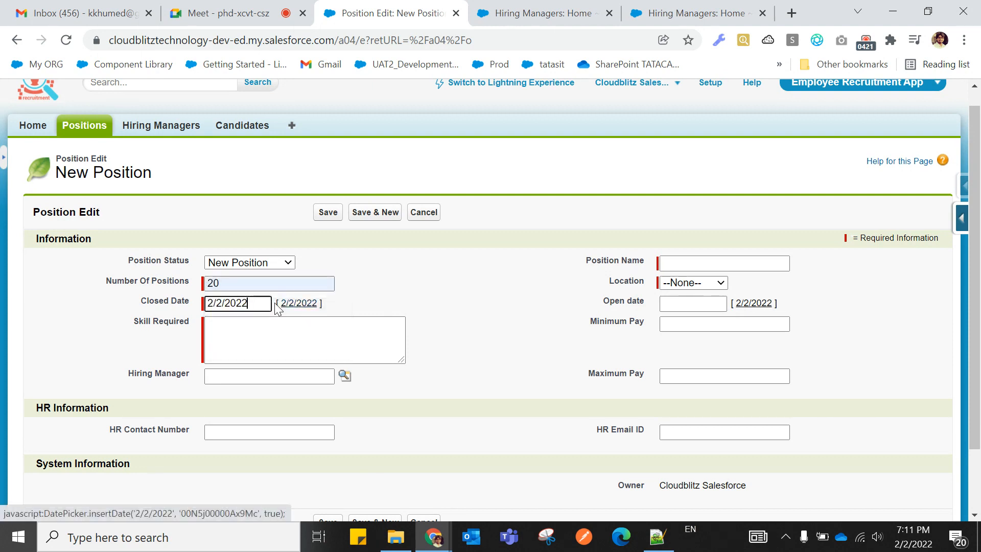
{"action": "left_click", "coordinate": [235, 302]}
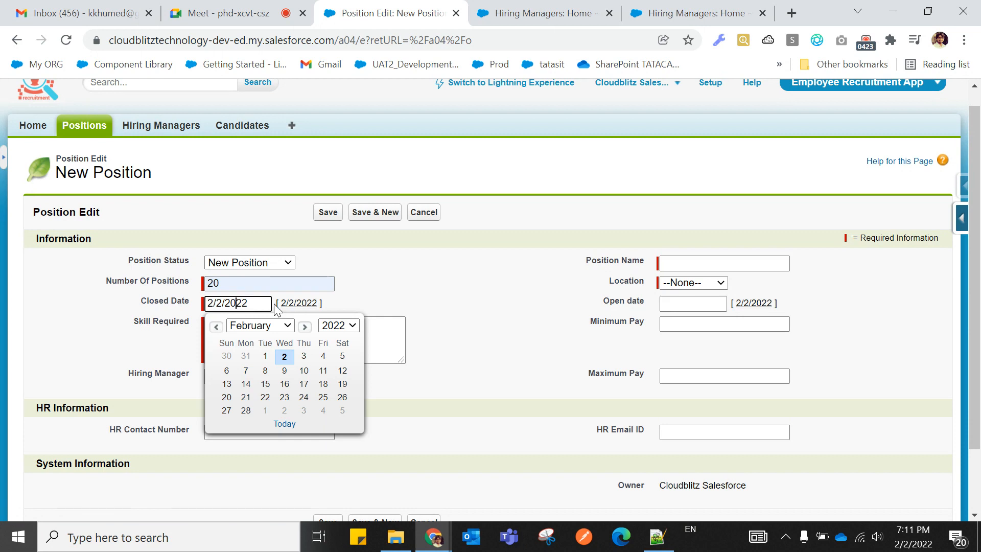
{"action": "left_click", "coordinate": [302, 399]}
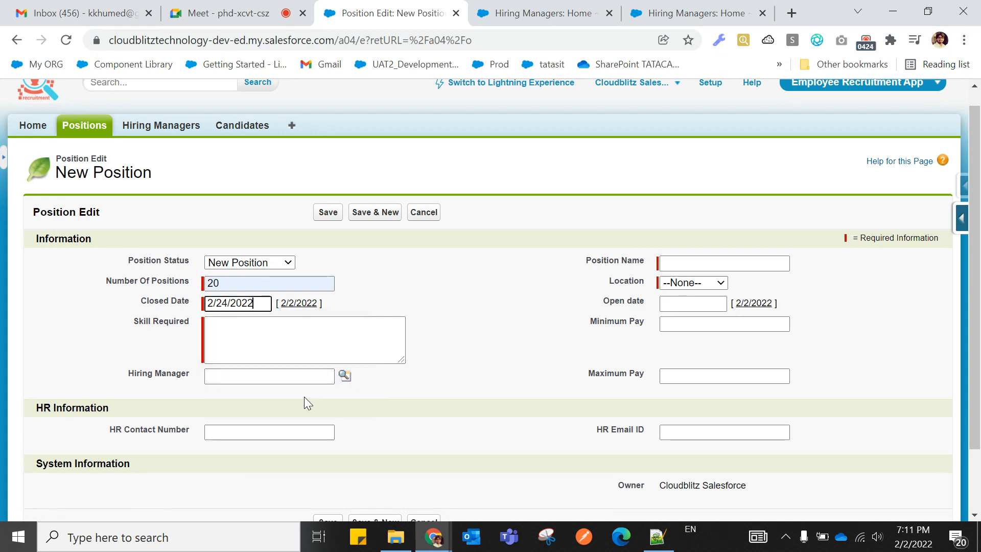
{"action": "left_click", "coordinate": [752, 304]}
Name the position SAP Consultant and set its Location to Mumbai.
{"action": "left_click", "coordinate": [685, 261]}
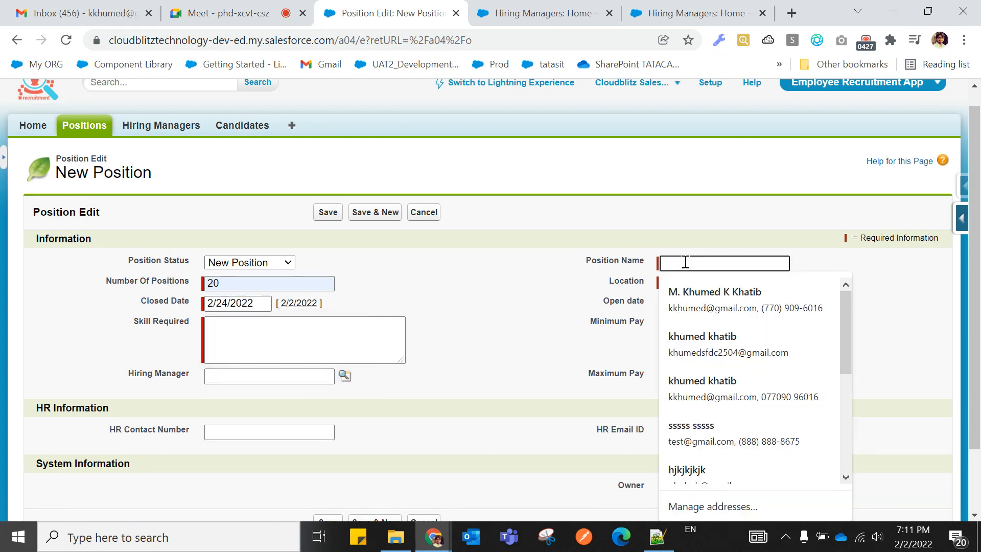
{"action": "type", "text": "A"}
{"action": "key", "text": "BackSpace"}
{"action": "type", "text": "SAP"}
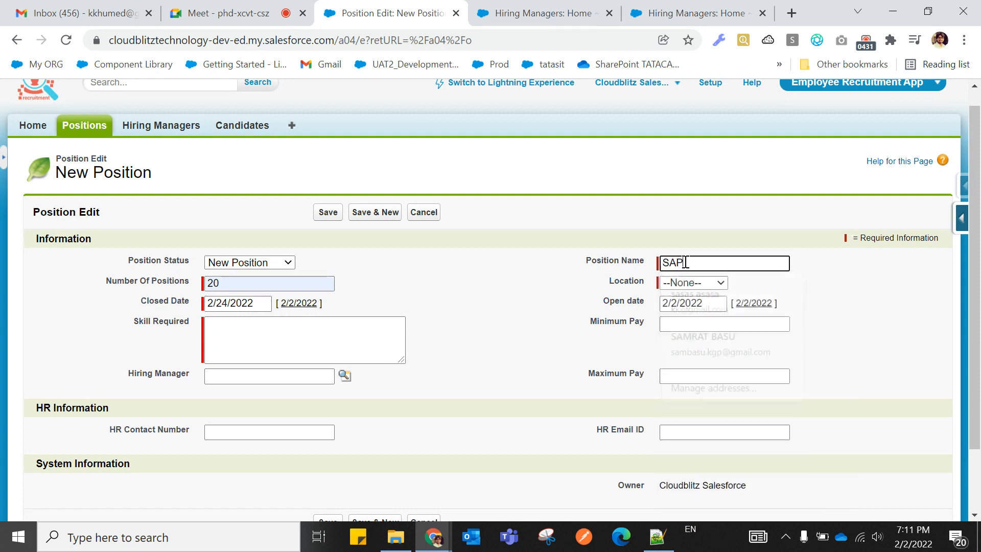
{"action": "type", "text": " Dev"}
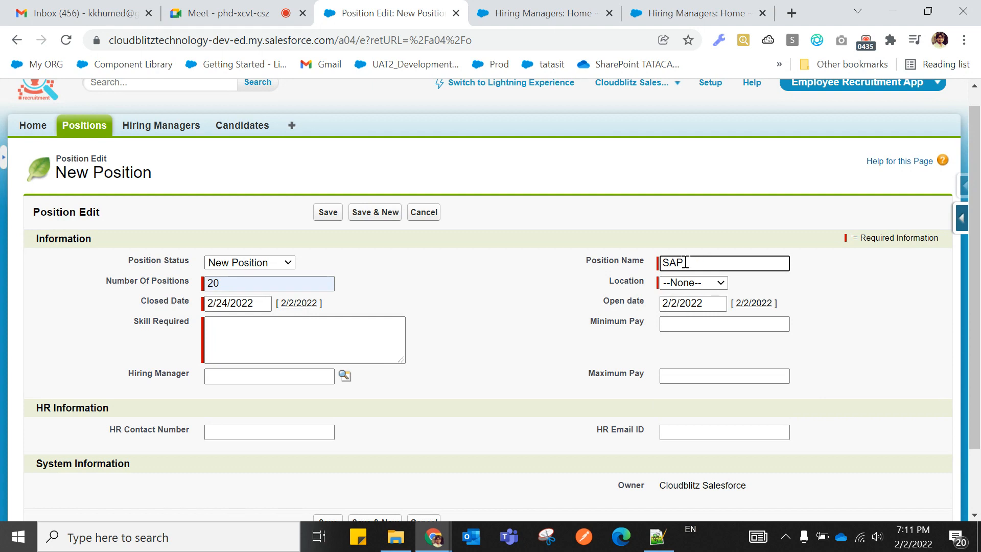
{"action": "type", "text": "Consultant"}
{"action": "left_click", "coordinate": [682, 284]}
{"action": "left_click", "coordinate": [684, 347]}
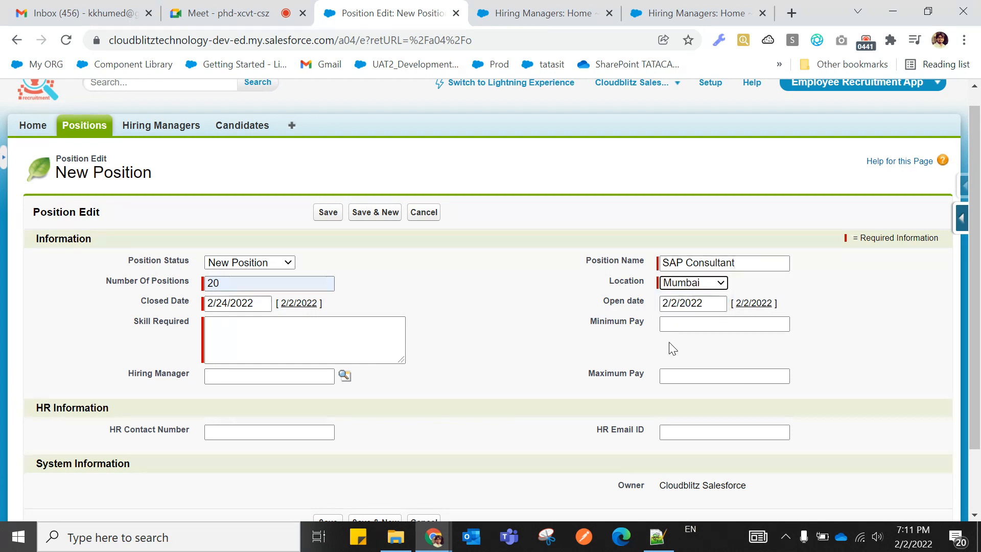
Enter skill SAP, Minimum Pay 600000 and Maximum Pay 1400000.
{"action": "left_click", "coordinate": [274, 335]}
{"action": "type", "text": "SAP"}
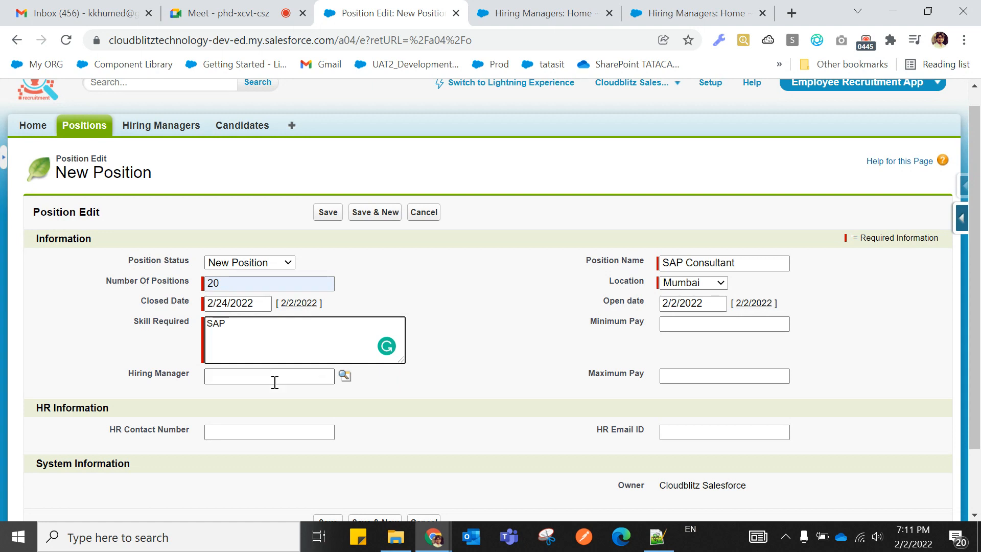
{"action": "left_click", "coordinate": [689, 323]}
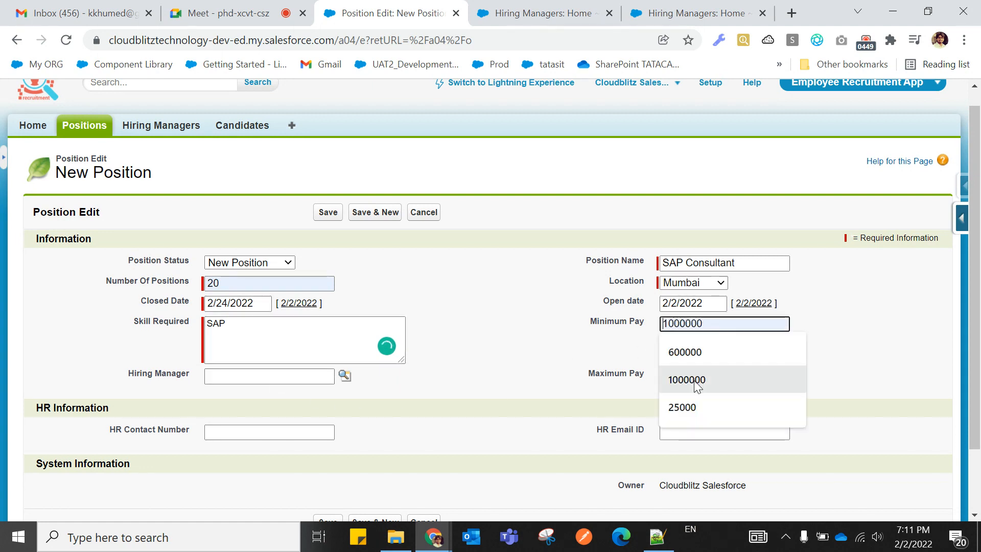
{"action": "left_click", "coordinate": [695, 352]}
{"action": "left_click", "coordinate": [693, 374]}
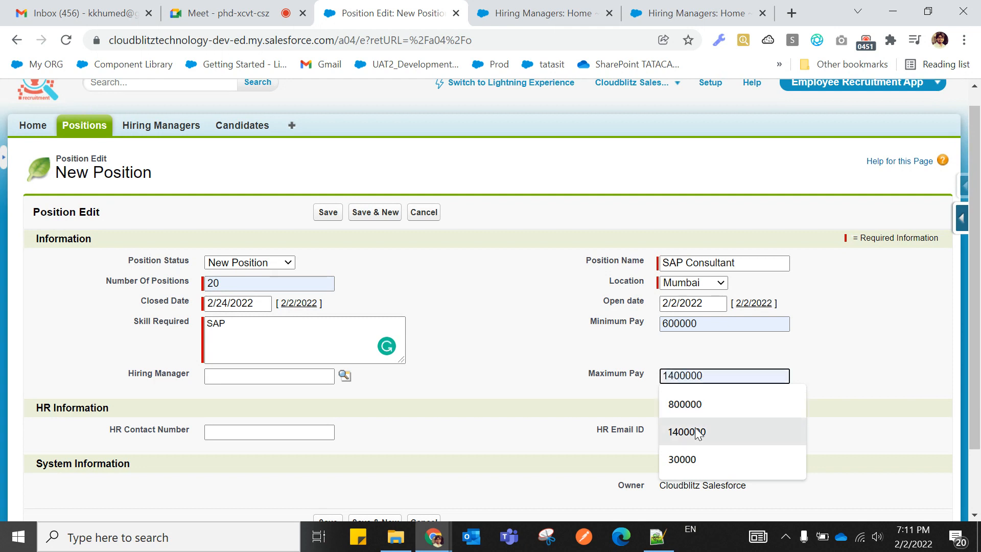
{"action": "left_click", "coordinate": [687, 431]}
{"action": "scroll", "coordinate": [513, 396], "scroll_direction": "down", "scroll_amount": 1}
{"action": "scroll", "coordinate": [508, 402], "scroll_direction": "down", "scroll_amount": 1}
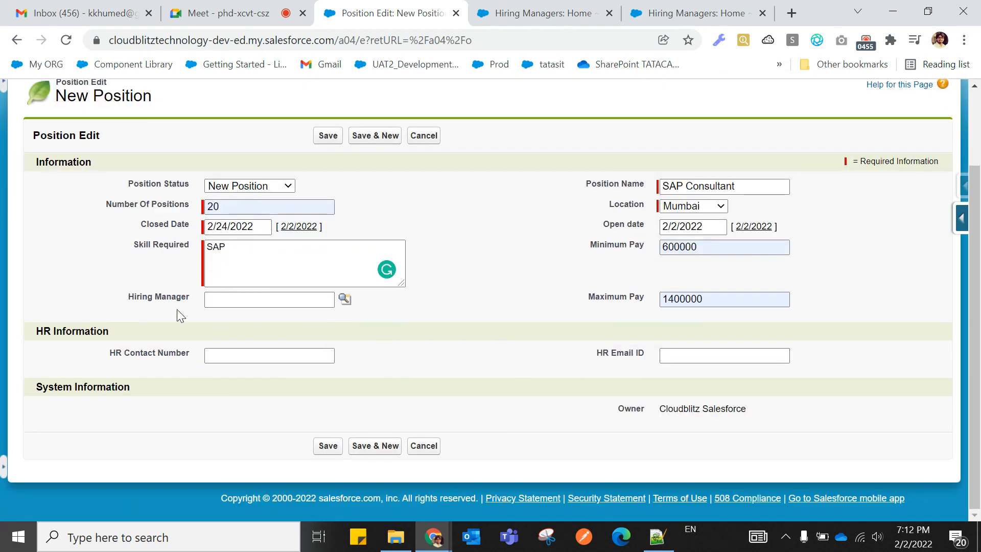
Close the hiring manager lookup and open the MUMBAI hiring manager's record from the Hiring Managers list.
{"action": "left_click", "coordinate": [345, 300]}
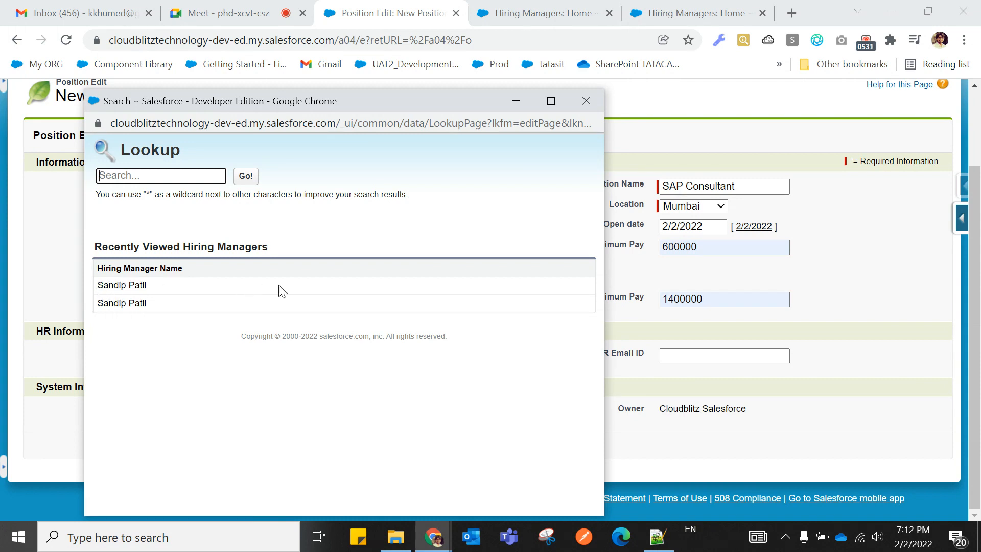
{"action": "left_click", "coordinate": [590, 102]}
{"action": "left_click", "coordinate": [543, 13]}
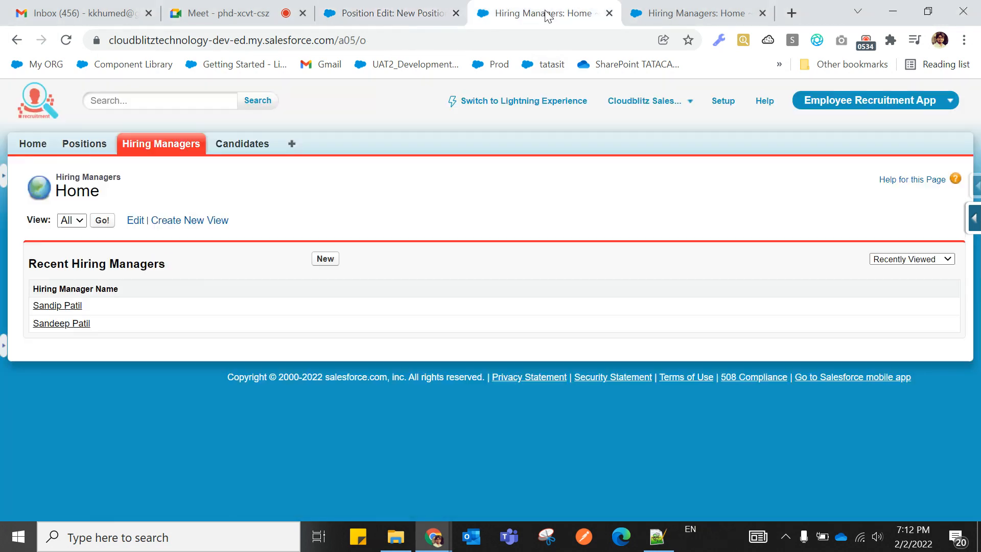
{"action": "left_click", "coordinate": [61, 306]}
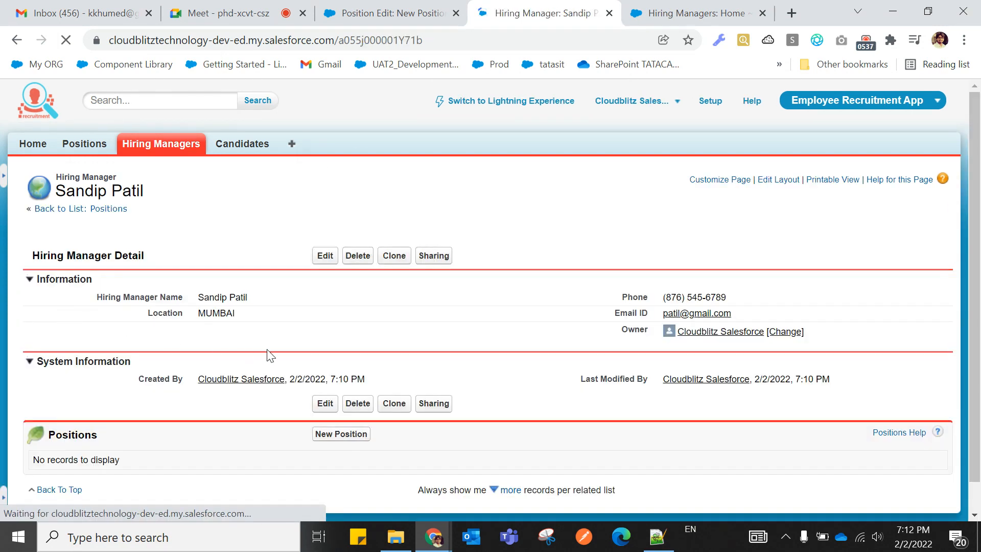
Point out the hiring manager's Name, Location (MUMBAI), Phone and Email ID rows on the detail page.
{"action": "left_click_drag", "start_coordinate": [93, 295], "coordinate": [195, 309]}
{"action": "left_click", "coordinate": [258, 259]}
{"action": "left_click_drag", "start_coordinate": [151, 332], "coordinate": [240, 313]}
{"action": "left_click", "coordinate": [233, 338]}
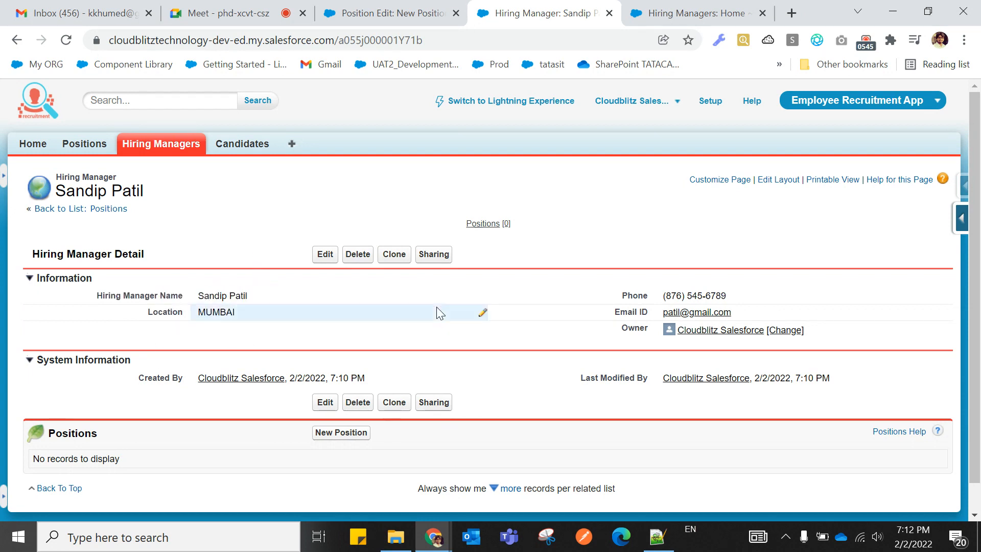
{"action": "left_click_drag", "start_coordinate": [615, 295], "coordinate": [742, 300]}
{"action": "left_click", "coordinate": [516, 334]}
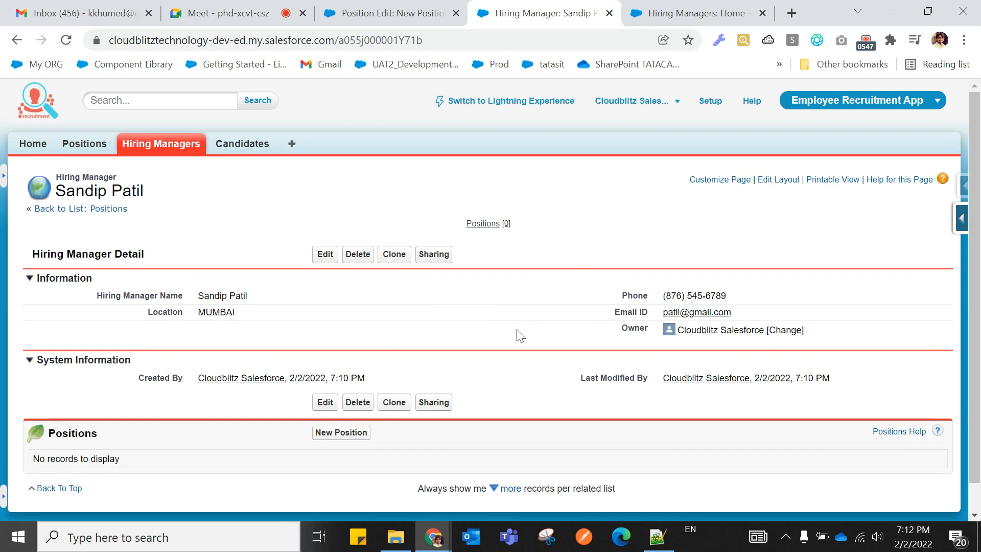
{"action": "left_click_drag", "start_coordinate": [613, 313], "coordinate": [733, 314]}
{"action": "left_click", "coordinate": [579, 339]}
Add a dashed line under the heading and capitalize it to 'Lookup Dilogbox Configuration'.
{"action": "left_click", "coordinate": [658, 536]}
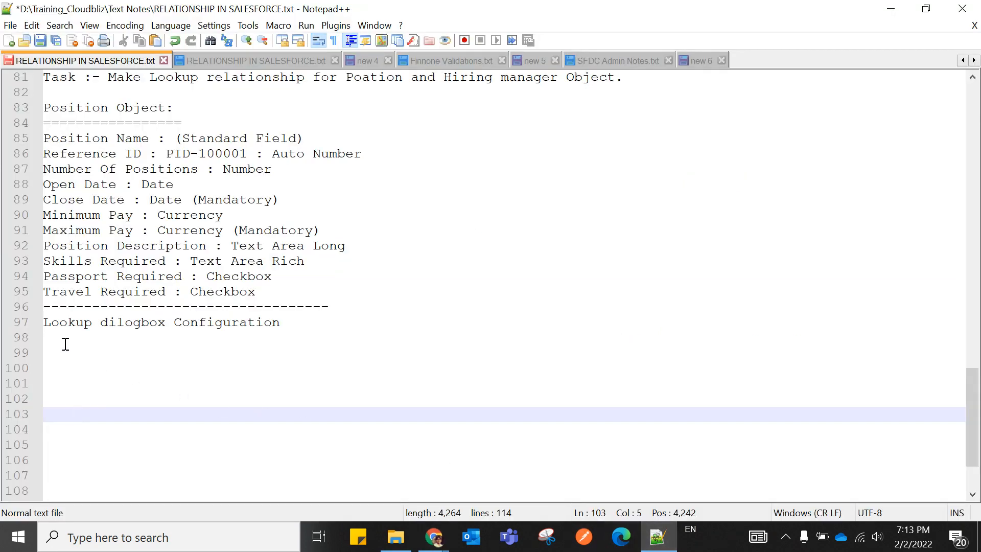
{"action": "left_click", "coordinate": [46, 339]}
{"action": "type", "text": "-"}
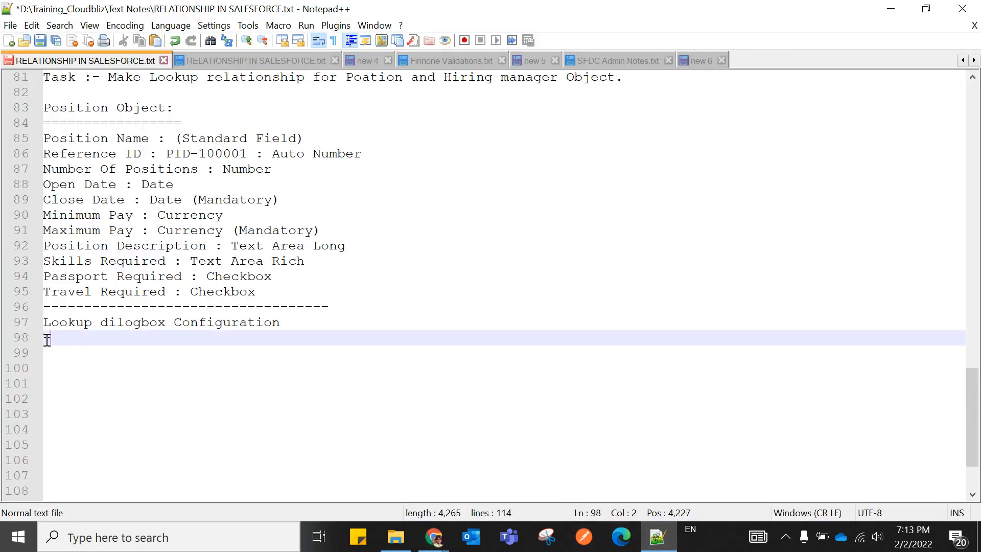
{"action": "type", "text": "-----------------------------"}
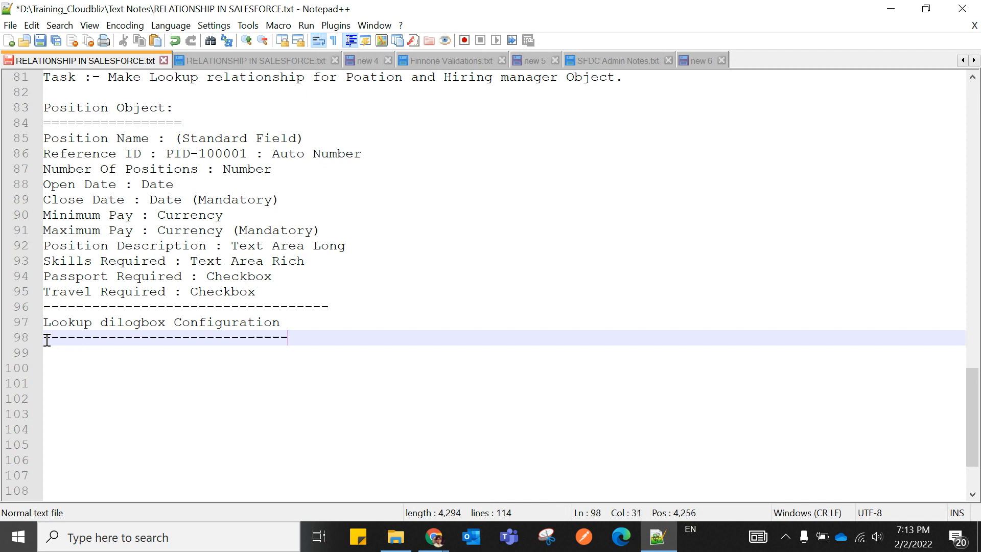
{"action": "left_click", "coordinate": [109, 323]}
{"action": "key", "text": "BackSpace"}
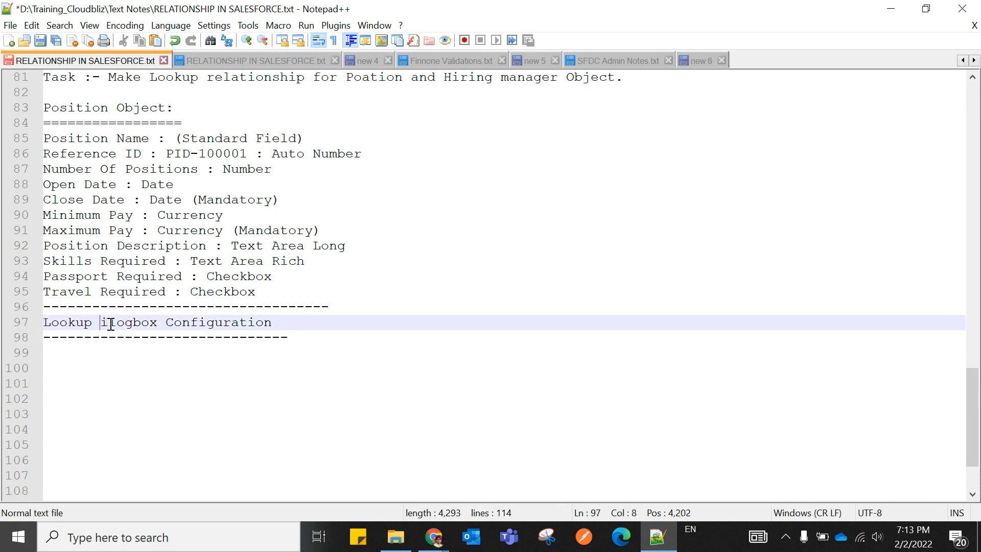
{"action": "type", "text": "D"}
{"action": "left_click", "coordinate": [289, 338]}
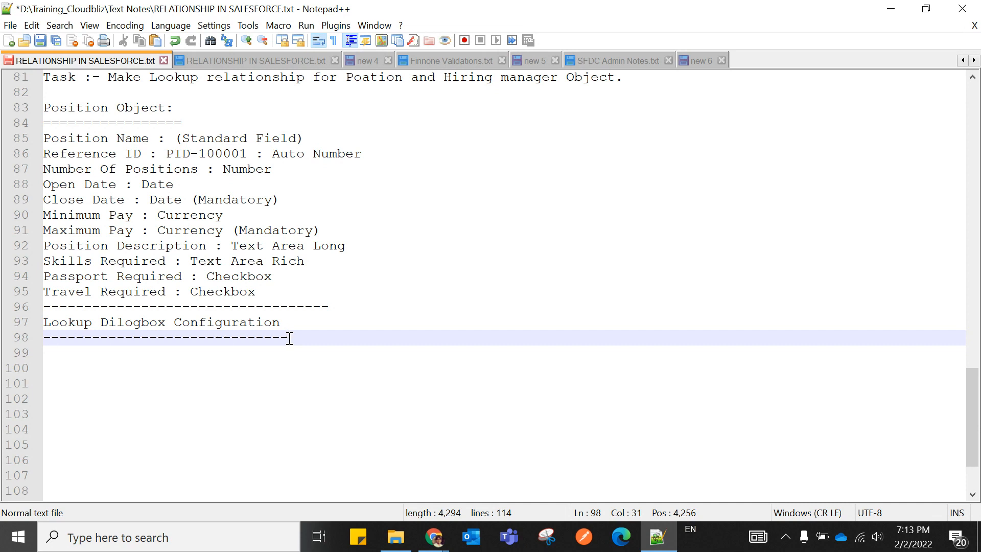
Write step 1 (click the "Parent object" ex Hiring Manager) and step 2 (Setup-->Build-->Create-->Objects-->select parent).
{"action": "key", "text": "Return"}
{"action": "key", "text": "Tab"}
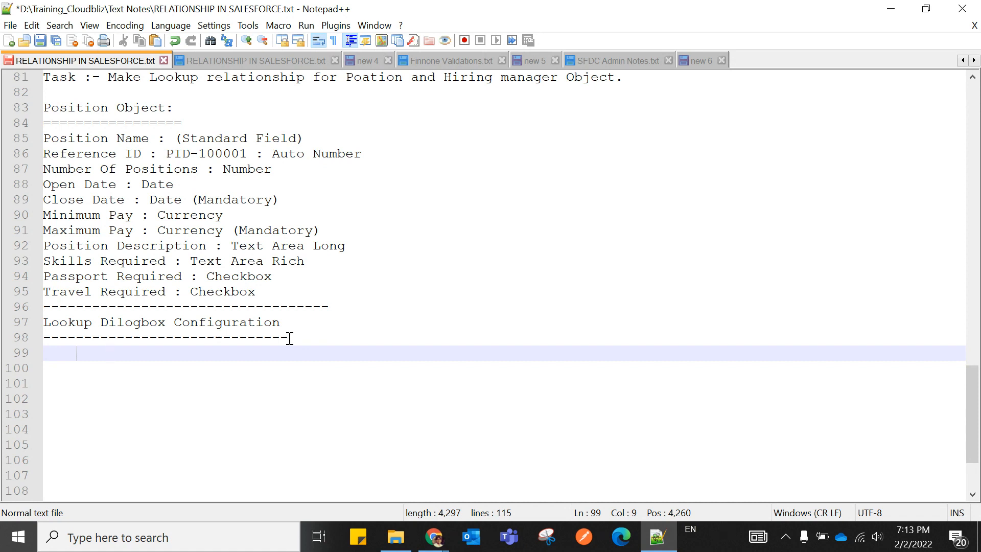
{"action": "key", "text": "BackSpace"}
{"action": "type", "text": "1.Click"}
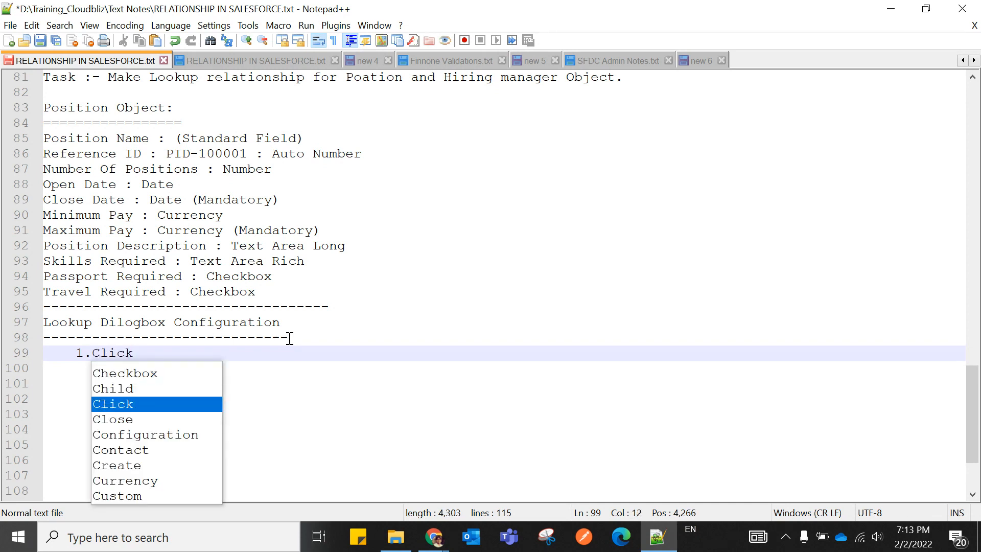
{"action": "type", "text": " on t"}
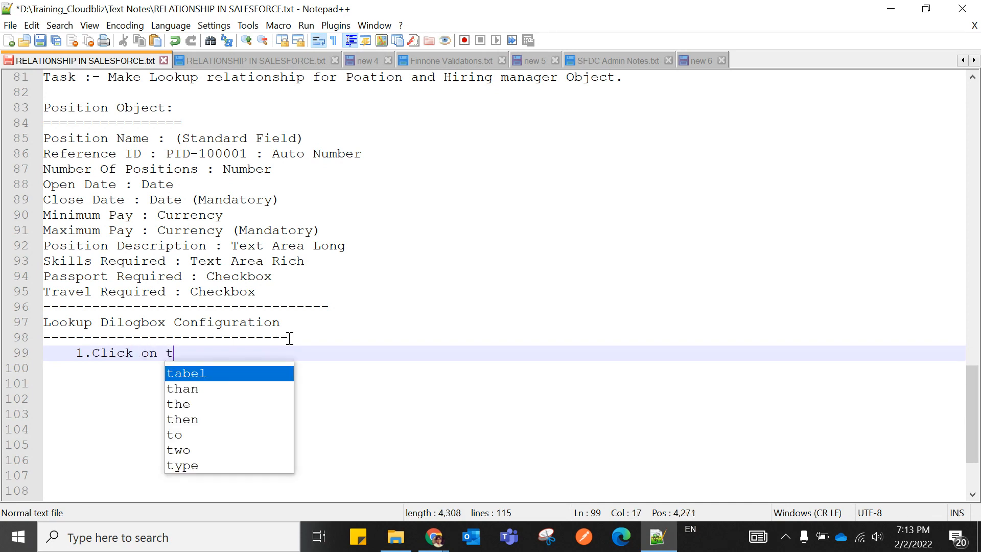
{"action": "type", "text": "he \"\""}
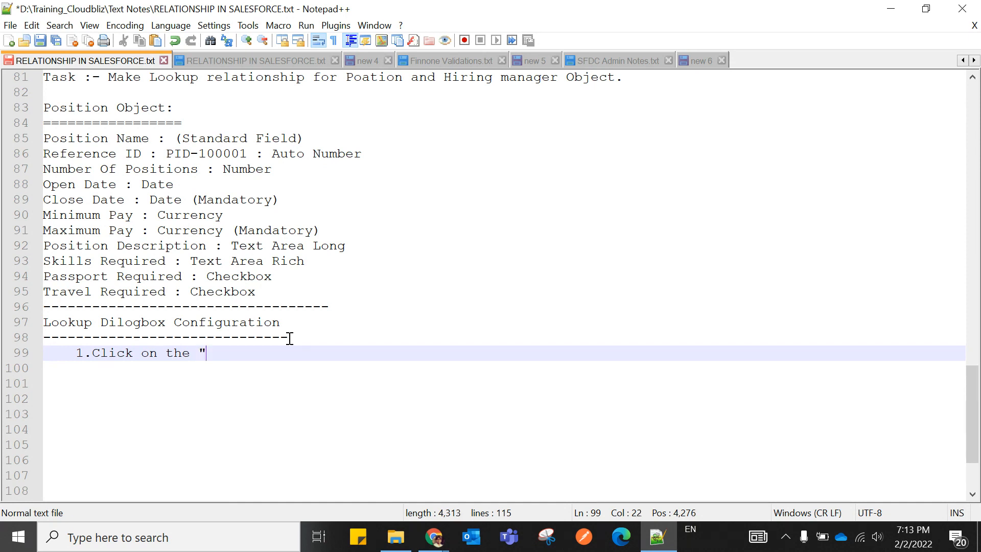
{"action": "type", "text": "Pareb"}
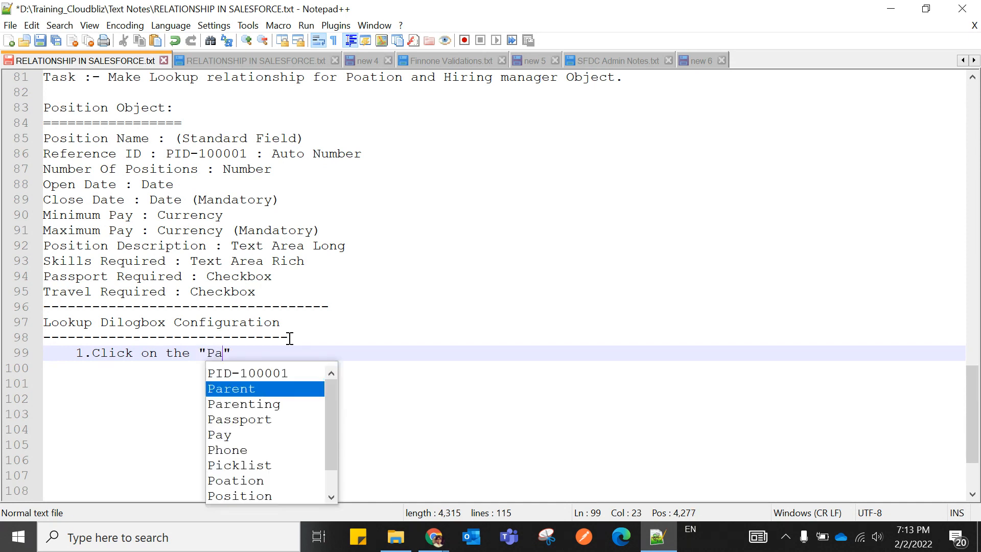
{"action": "key", "text": "BackSpace"}
{"action": "type", "text": "nt o"}
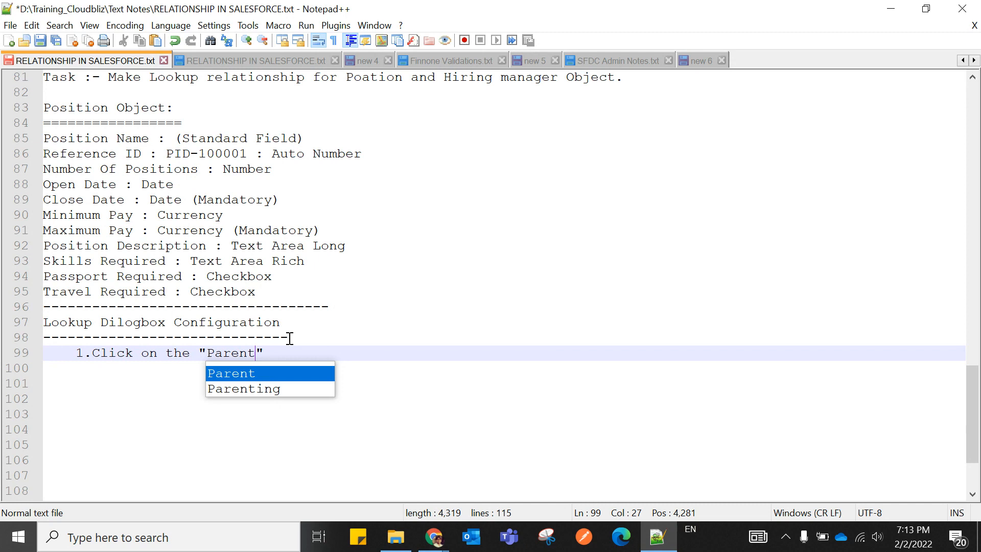
{"action": "type", "text": "bject"}
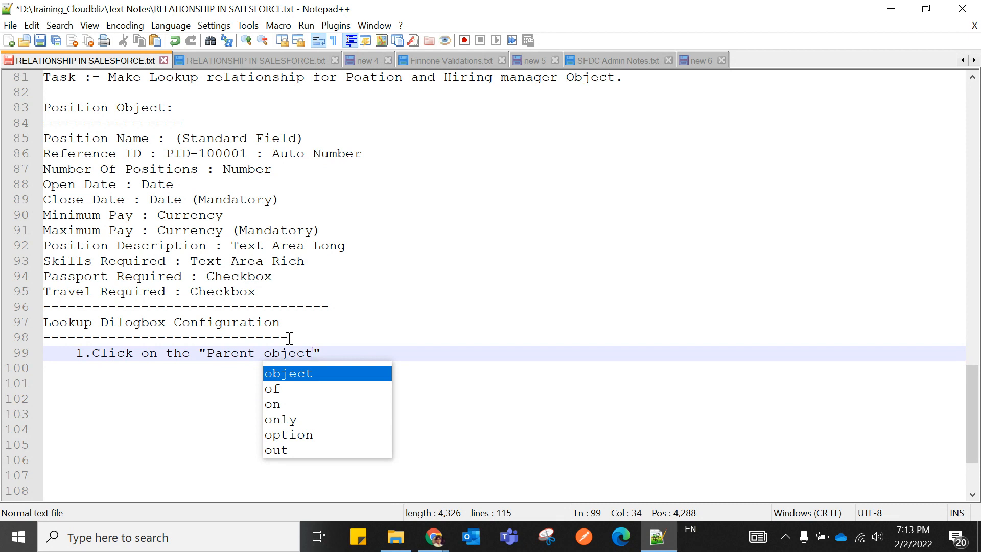
{"action": "type", "text": "\""}
{"action": "type", "text": " e"}
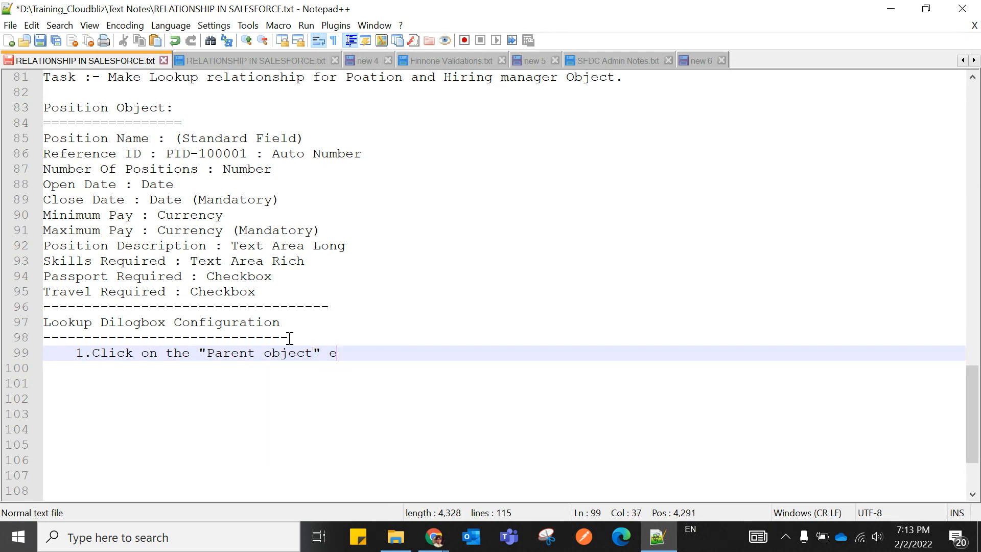
{"action": "type", "text": "x Hi"}
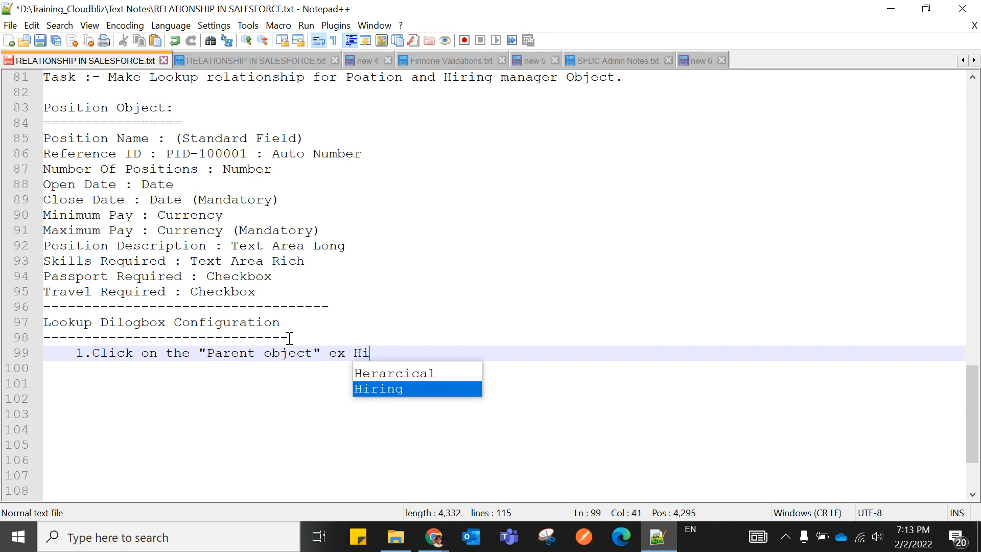
{"action": "type", "text": "ring m"}
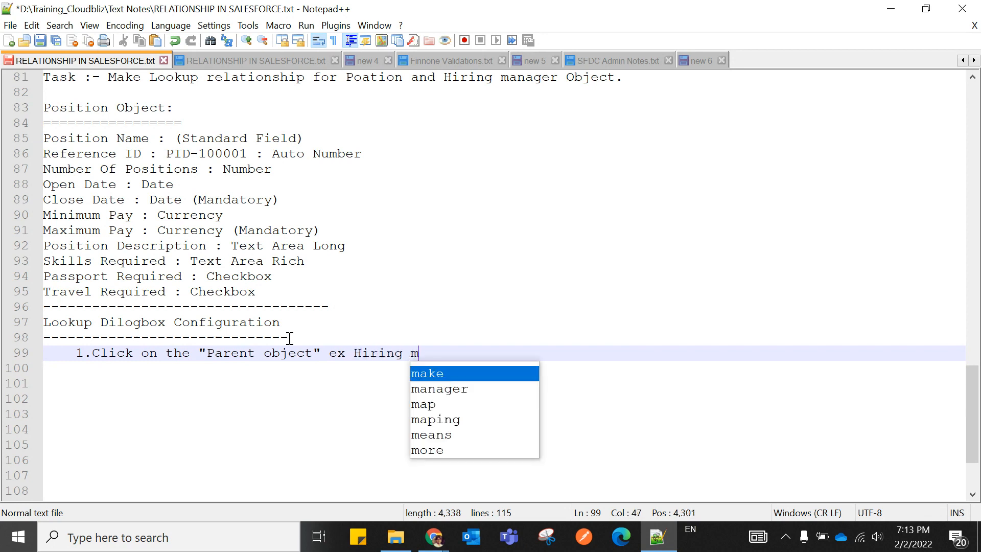
{"action": "type", "text": "anager."}
{"action": "key", "text": "Left"}
{"action": "key", "text": "Left"}
{"action": "key", "text": "Left"}
{"action": "key", "text": "Left"}
{"action": "key", "text": "Left"}
{"action": "key", "text": "Left"}
{"action": "key", "text": "Left"}
{"action": "key", "text": "BackSpace"}
{"action": "type", "text": "M"}
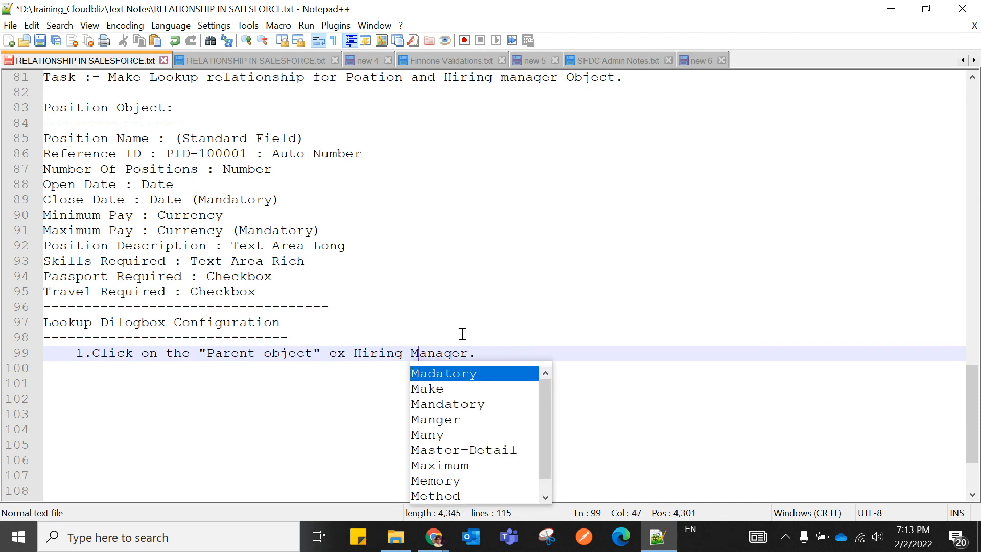
{"action": "left_click", "coordinate": [487, 355]}
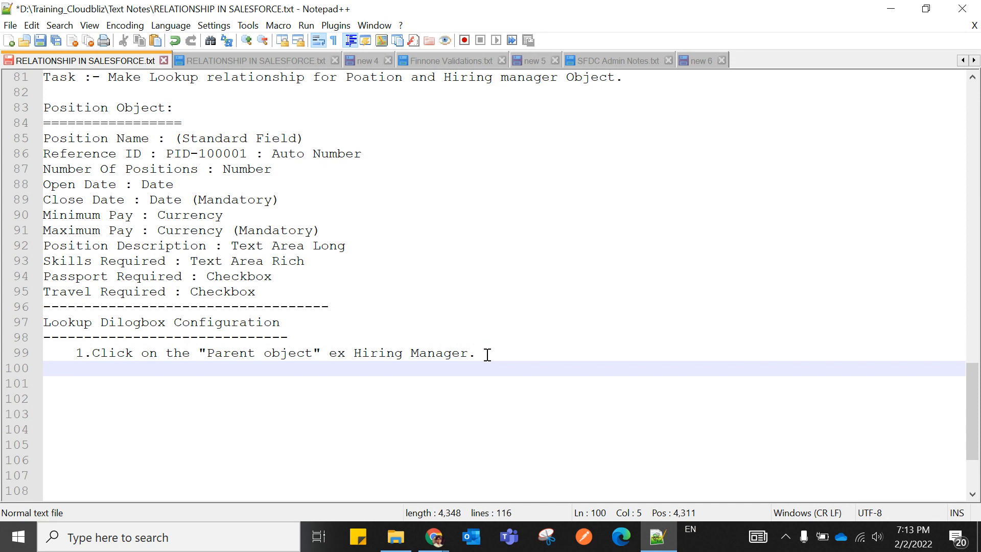
{"action": "type", "text": "2.Setup-->"}
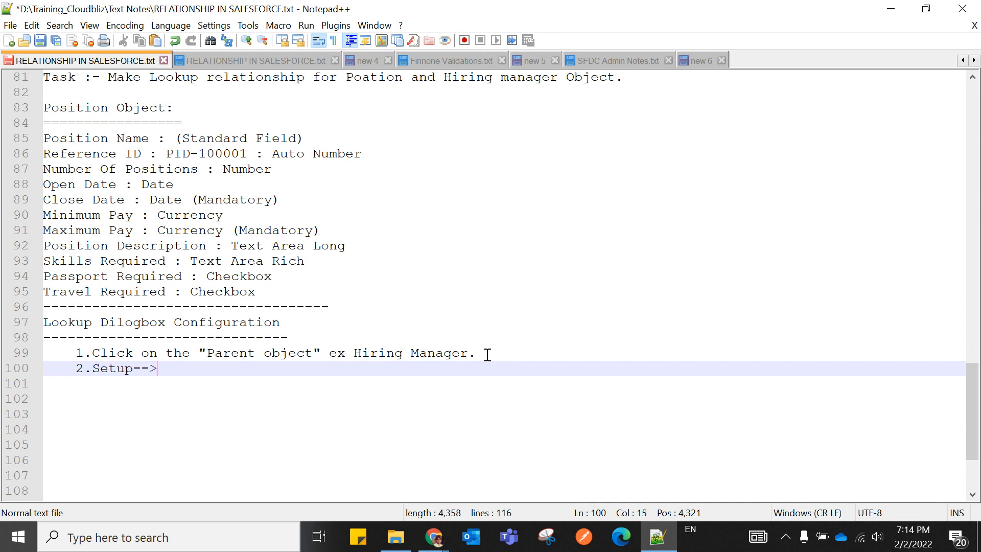
{"action": "type", "text": "Build"}
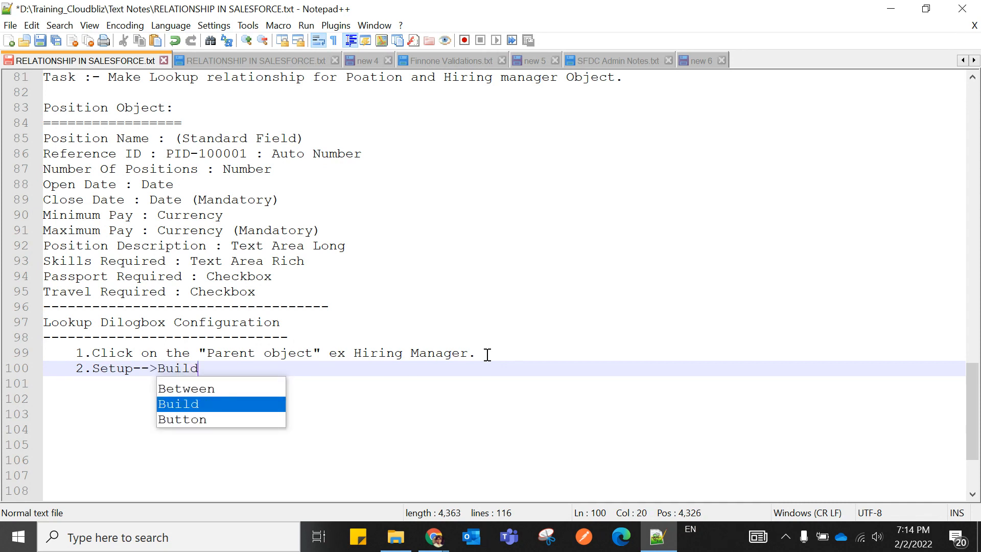
{"action": "type", "text": "--"}
{"action": "type", "text": ">Creat"}
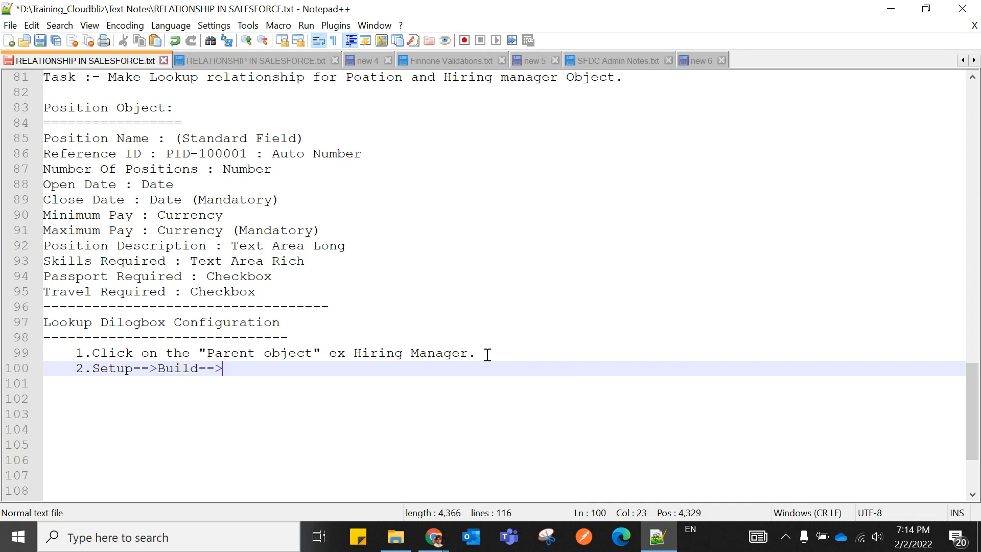
{"action": "type", "text": "e"}
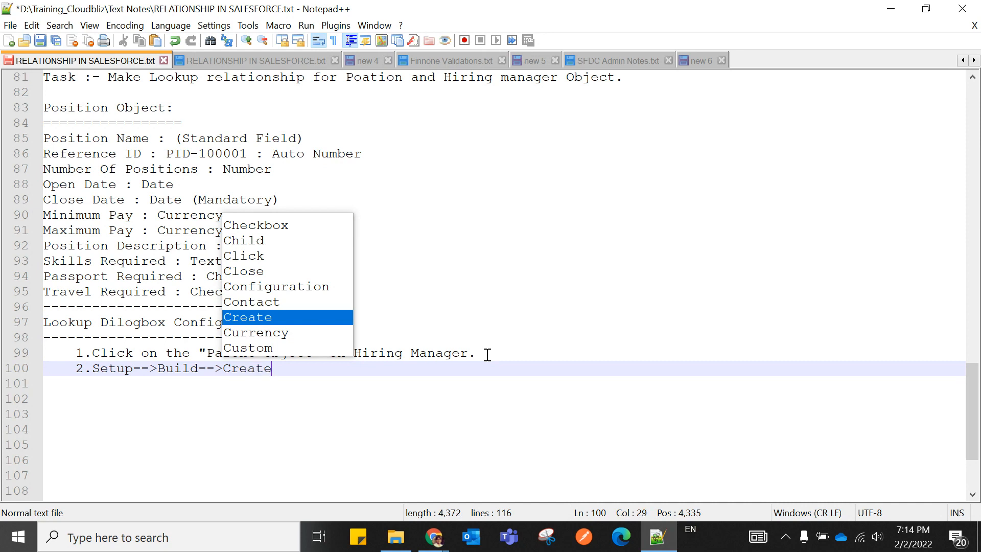
{"action": "type", "text": "-->"}
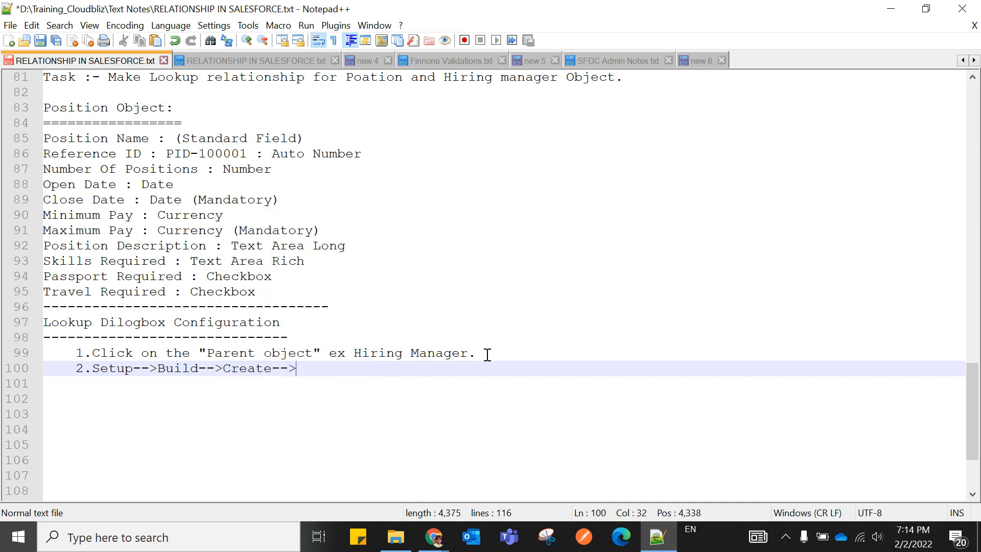
{"action": "type", "text": "Object"}
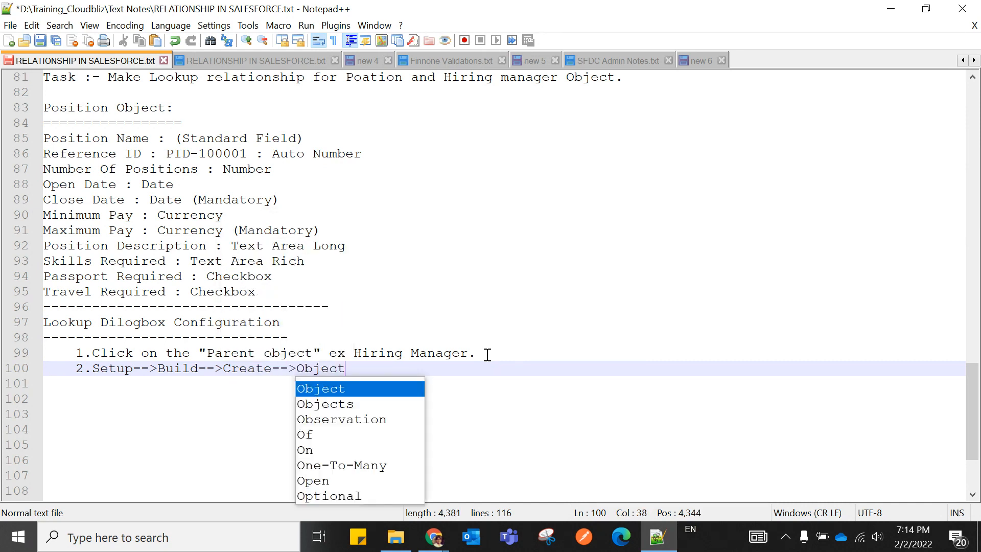
{"action": "type", "text": "s-->Now se"}
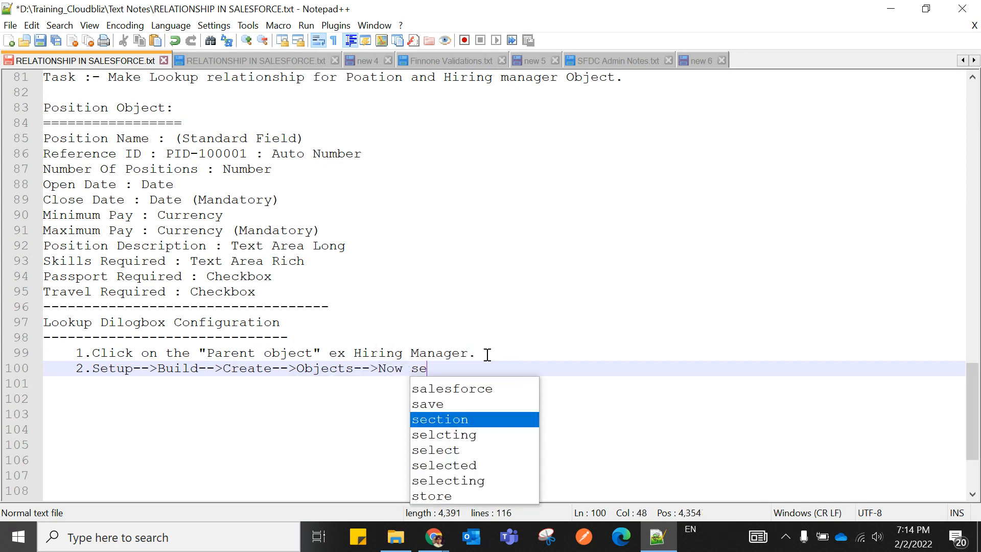
{"action": "type", "text": "lect your "}
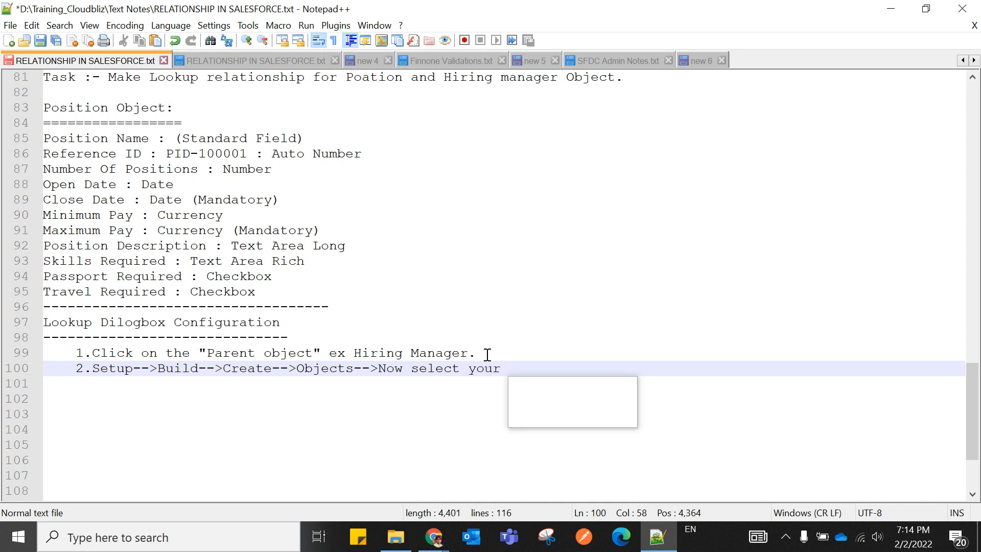
{"action": "type", "text": "parent "}
{"action": "type", "text": "Object"}
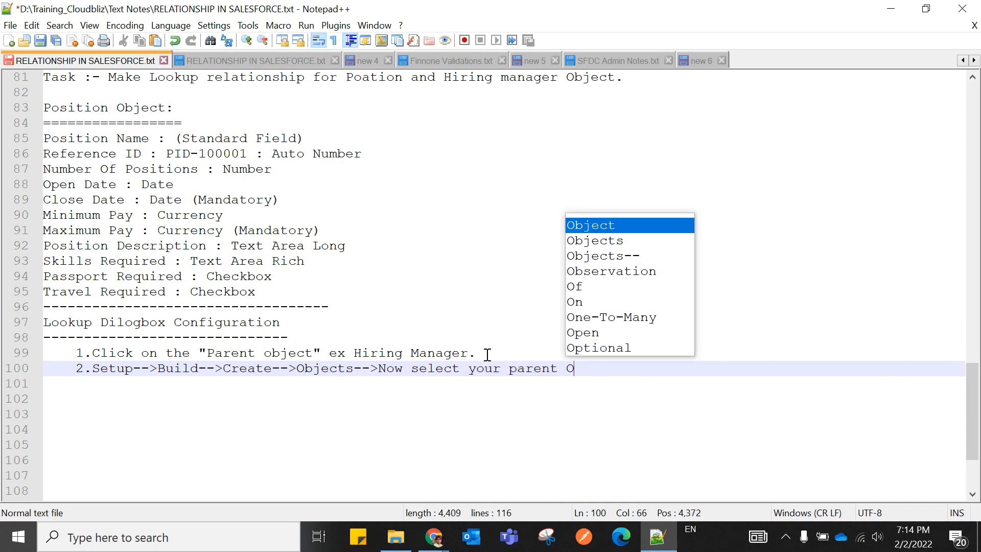
{"action": "type", "text": "."}
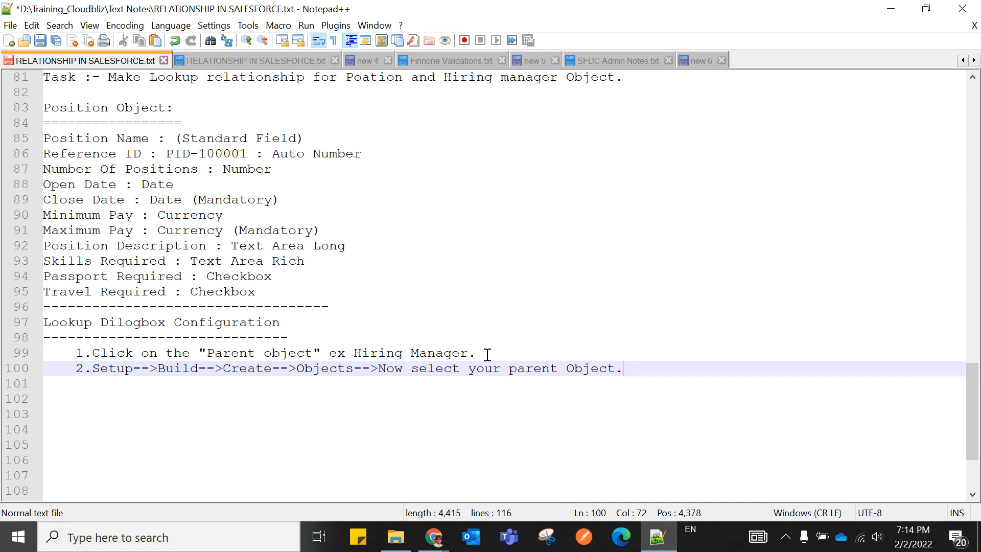
Add step 3, 'go to "Search layout" section in our object.', and number step 4.
{"action": "key", "text": "Return"}
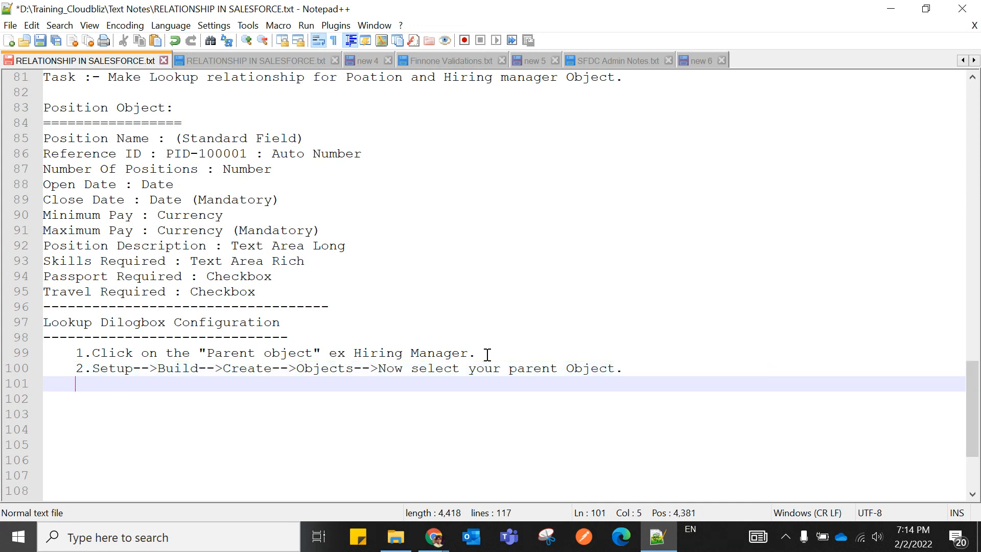
{"action": "type", "text": "3.go "}
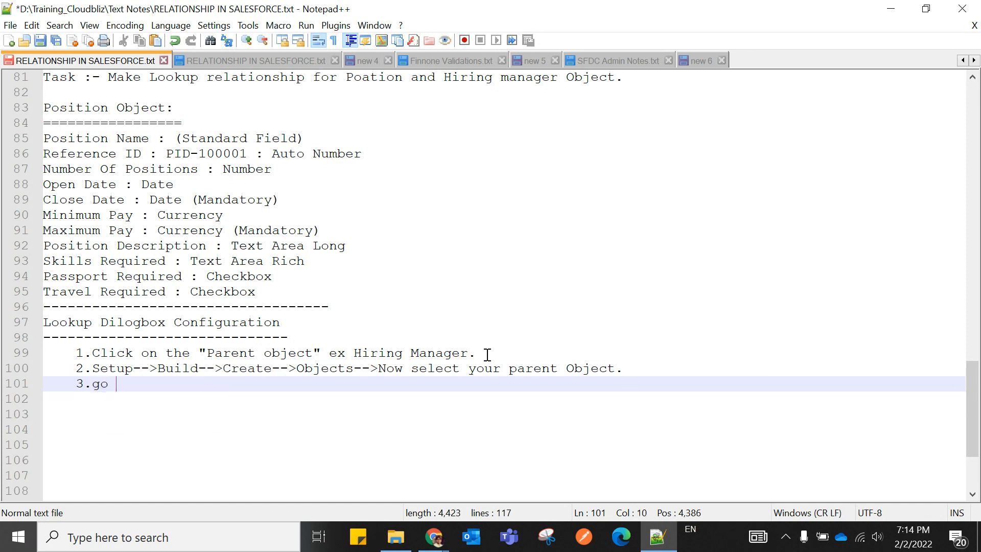
{"action": "type", "text": "to Se"}
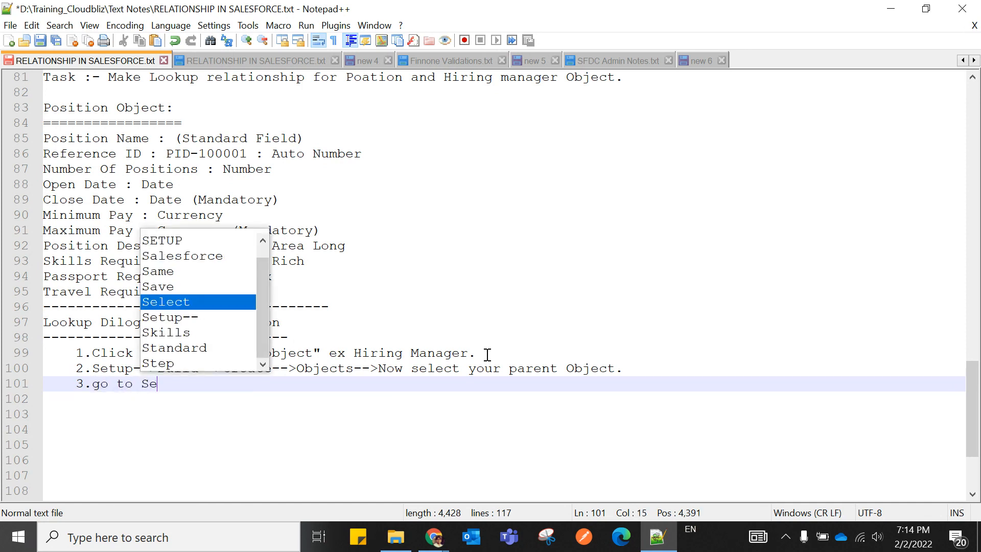
{"action": "type", "text": "arch lay"}
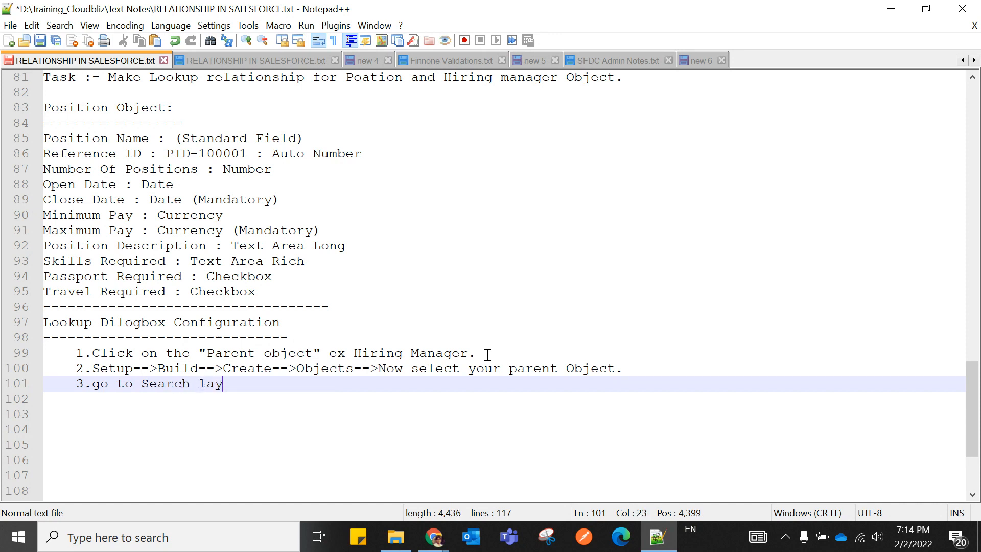
{"action": "type", "text": "out\""}
{"action": "left_click", "coordinate": [143, 383]}
{"action": "type", "text": "\""}
{"action": "key", "text": "Right"}
{"action": "key", "text": "Right"}
{"action": "key", "text": "Right"}
{"action": "key", "text": "Right"}
{"action": "key", "text": "Right"}
{"action": "key", "text": "Right"}
{"action": "key", "text": "Right"}
{"action": "key", "text": "Right"}
{"action": "key", "text": "Right"}
{"action": "key", "text": "Right"}
{"action": "key", "text": "Right"}
{"action": "key", "text": "Right"}
{"action": "key", "text": "Right"}
{"action": "key", "text": "Right"}
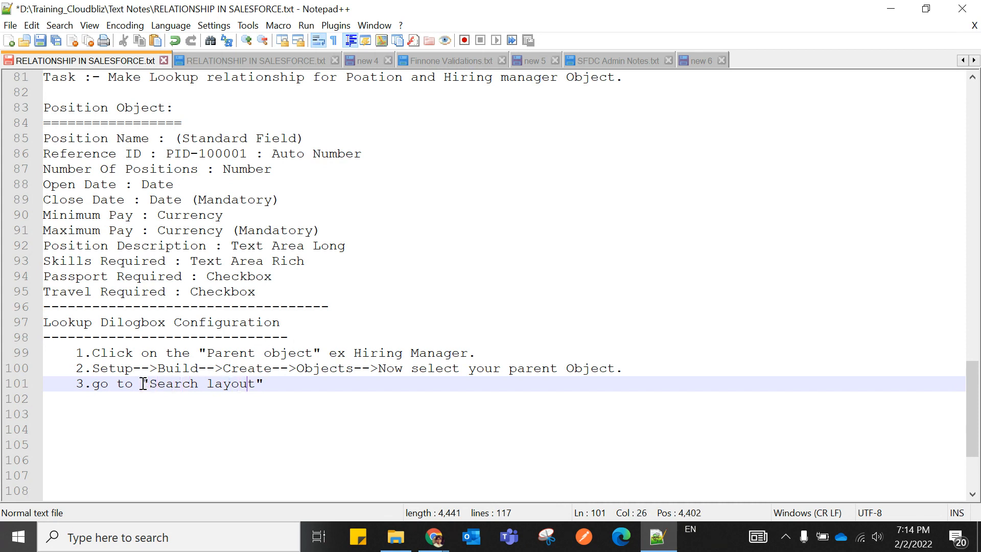
{"action": "type", "text": "in"}
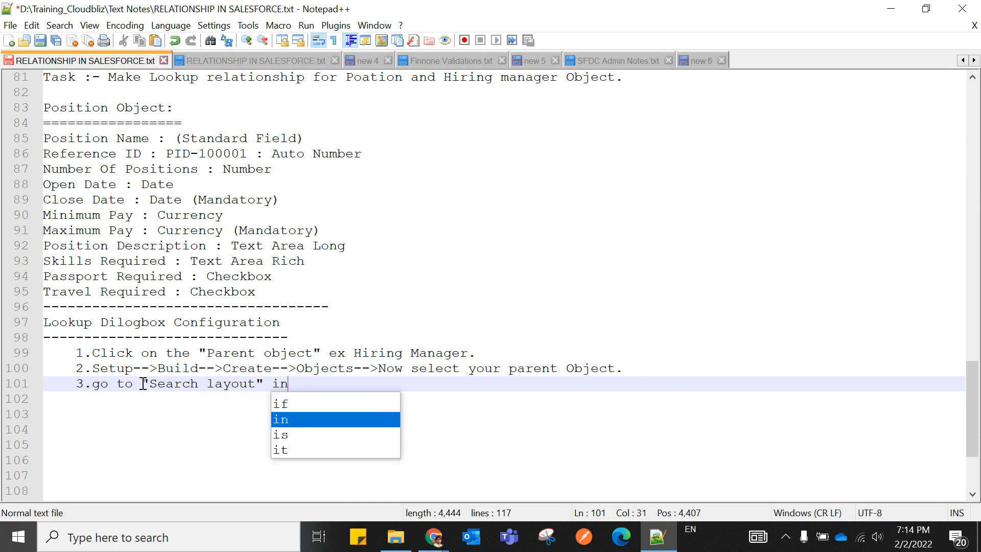
{"action": "type", "text": " our o"}
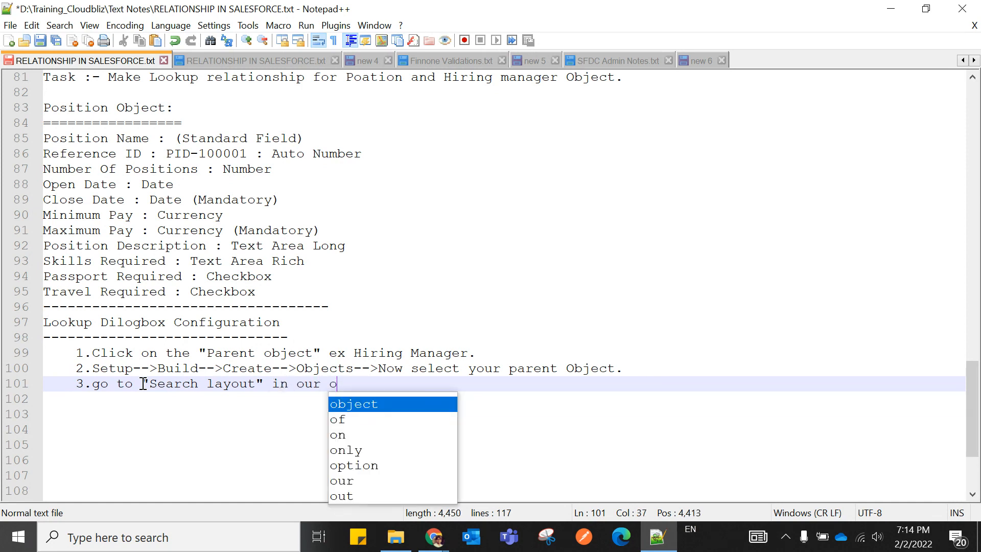
{"action": "type", "text": "bject."}
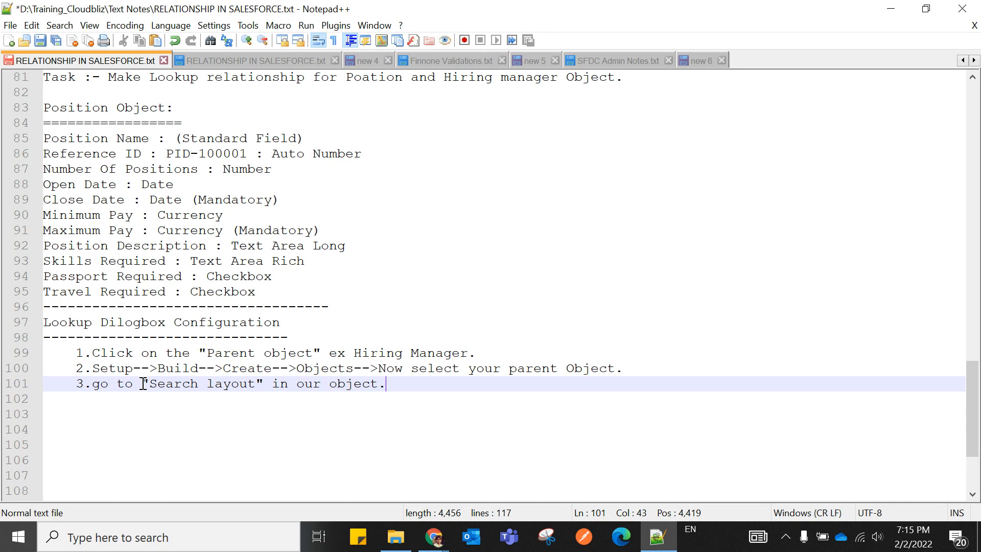
{"action": "left_click", "coordinate": [267, 383]}
{"action": "type", "text": "sectio"}
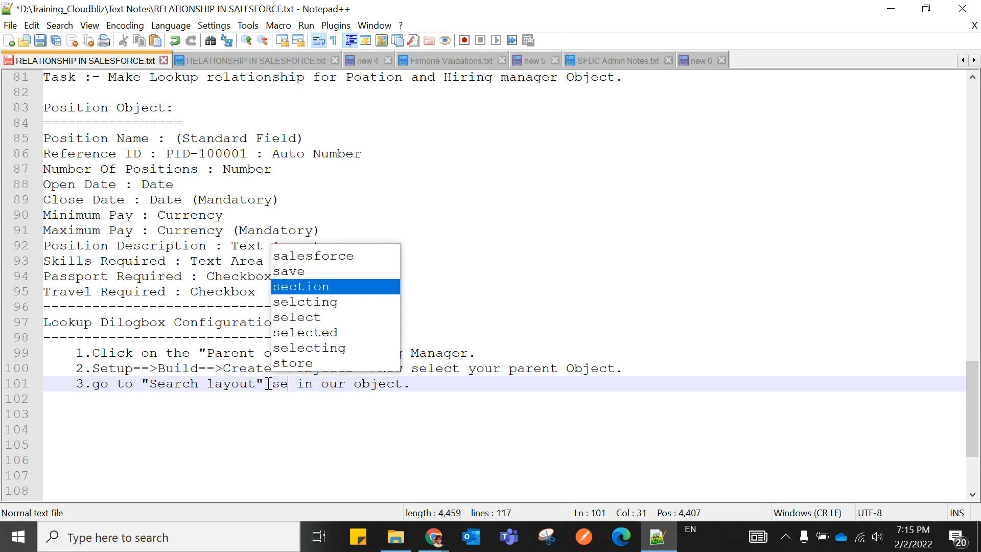
{"action": "type", "text": "n"}
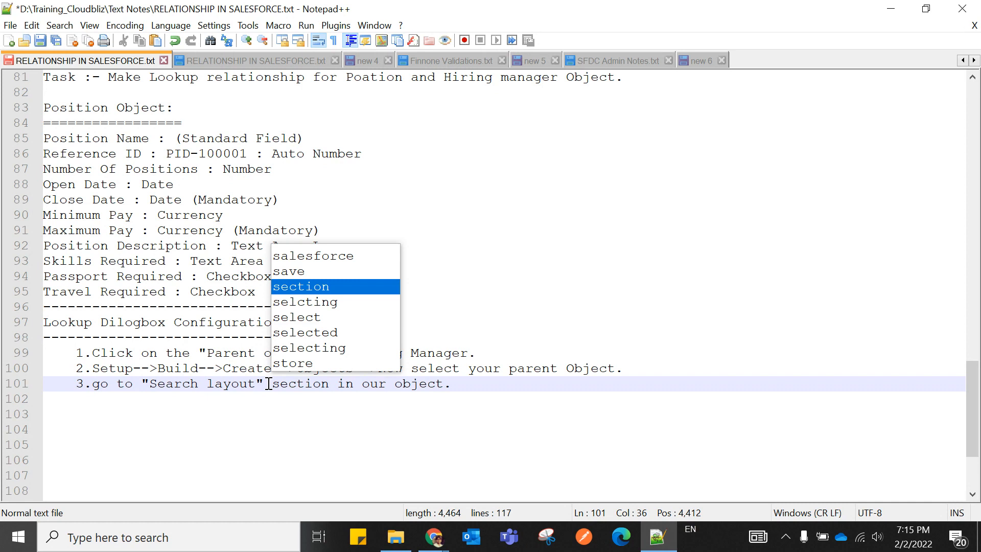
{"action": "left_click", "coordinate": [376, 429]}
{"action": "left_click", "coordinate": [464, 386]}
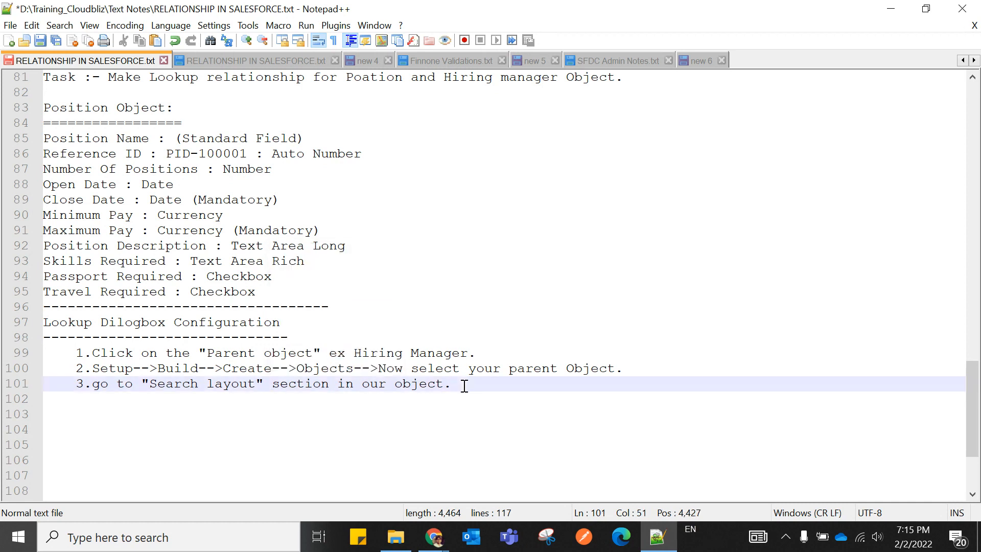
{"action": "key", "text": "Return"}
{"action": "type", "text": "4."}
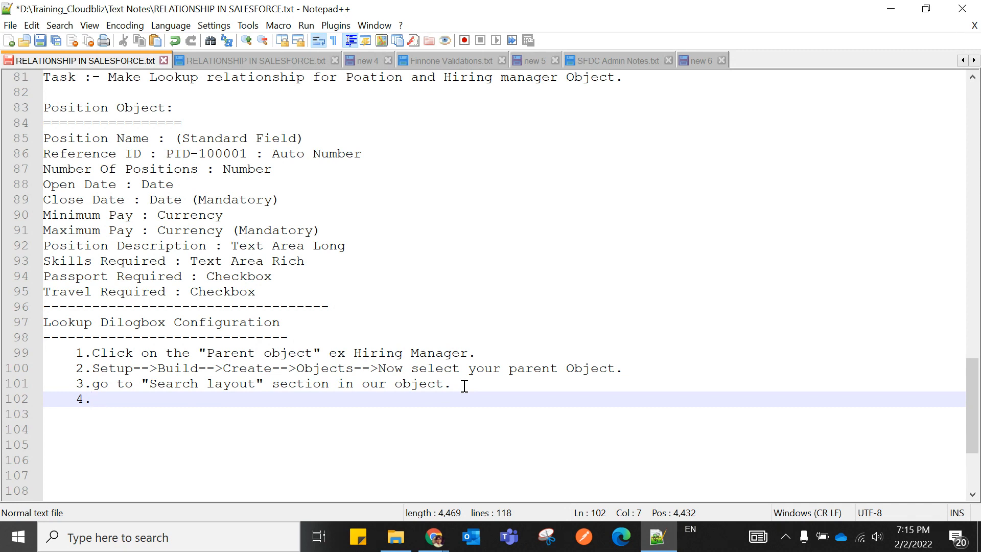
Complete step 4 as 'click on "Edit" link of "Lookup Dilog" option.' and number step 5.
{"action": "type", "text": "cl"}
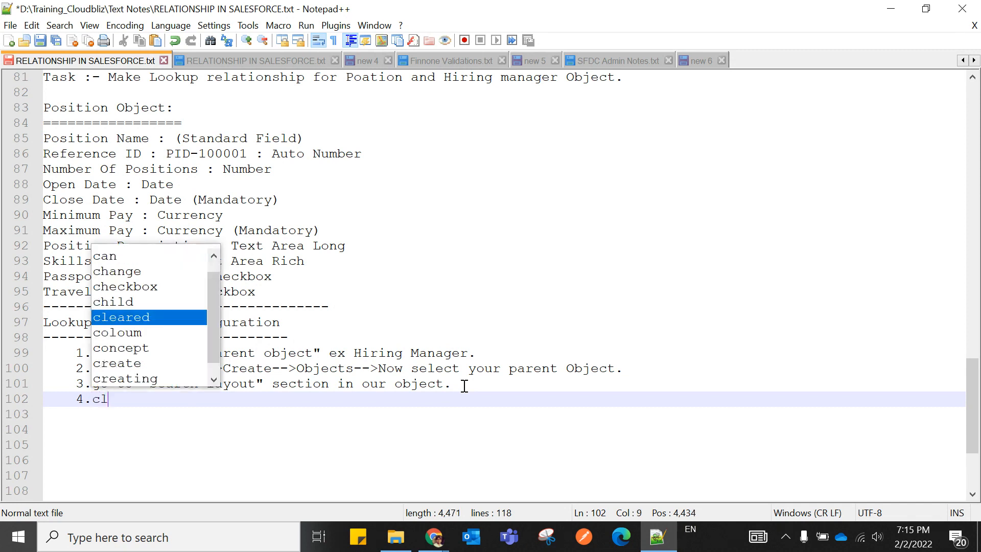
{"action": "type", "text": "ick on "}
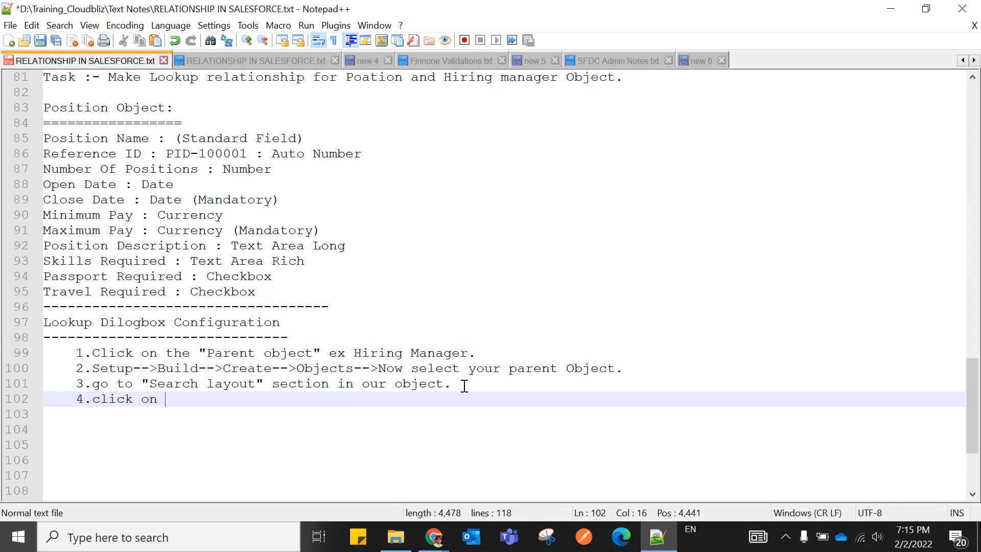
{"action": "type", "text": "\"\""}
{"action": "key", "text": "Left"}
{"action": "type", "text": "Edit"}
{"action": "key", "text": "Right"}
{"action": "type", "text": "link of "}
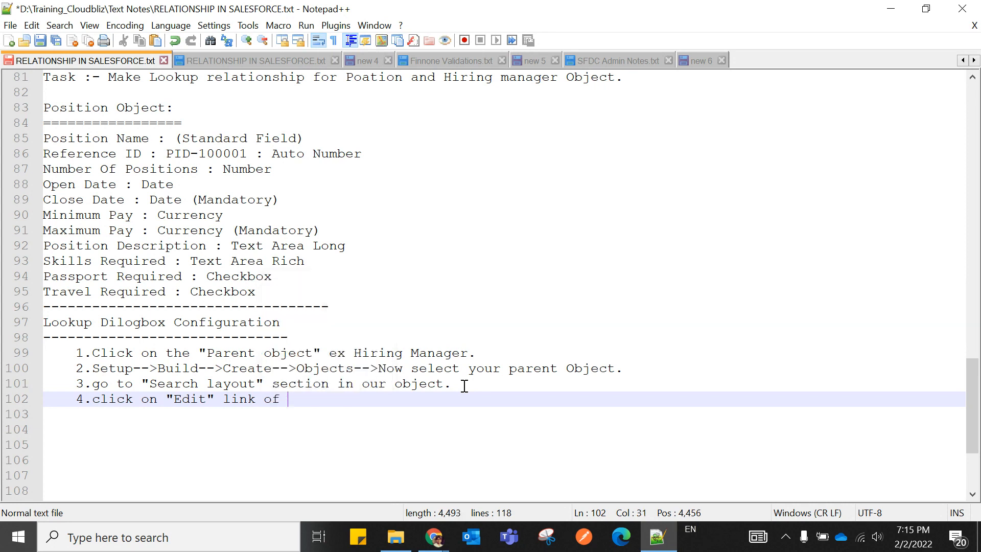
{"action": "type", "text": "\"\""}
{"action": "key", "text": "Left"}
{"action": "type", "text": "Lookup"}
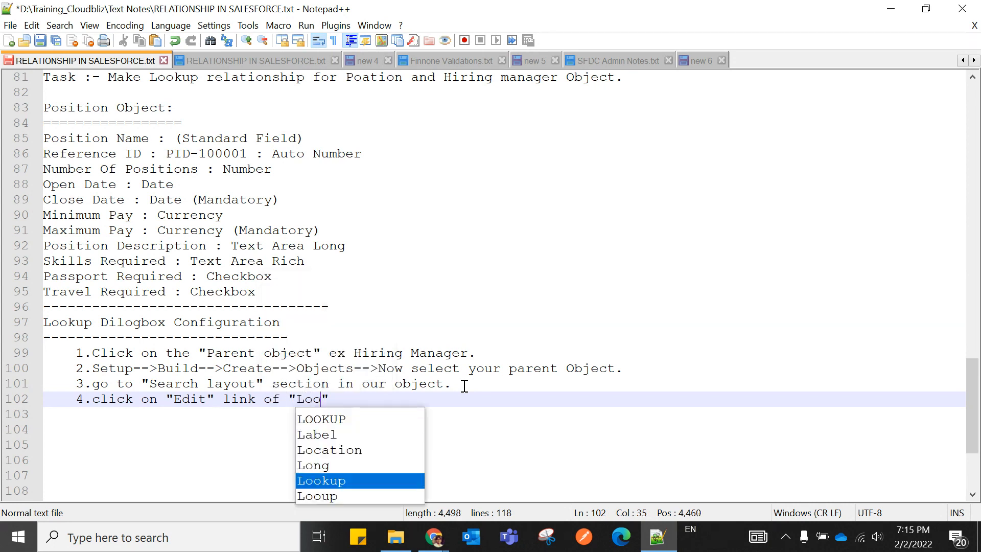
{"action": "type", "text": " Dilo"}
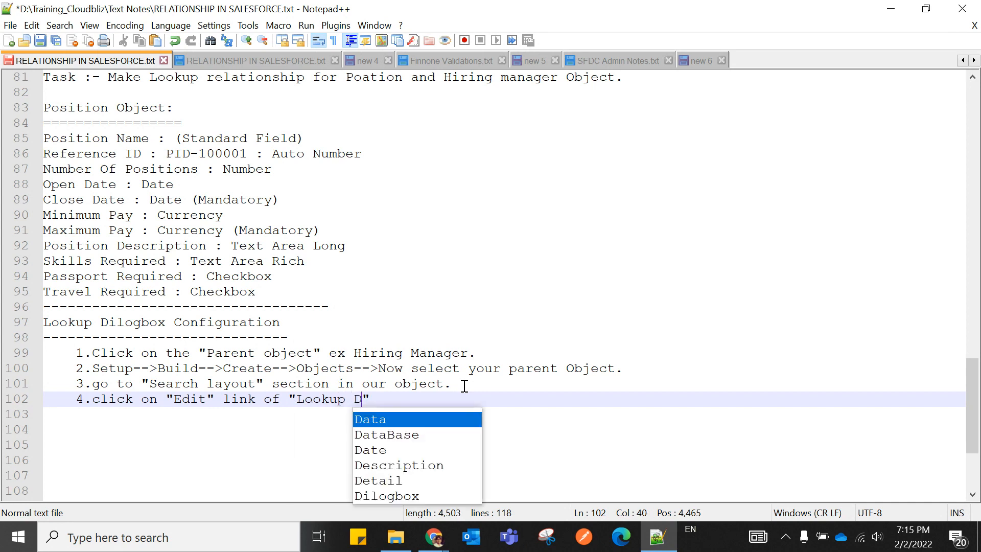
{"action": "type", "text": "g"}
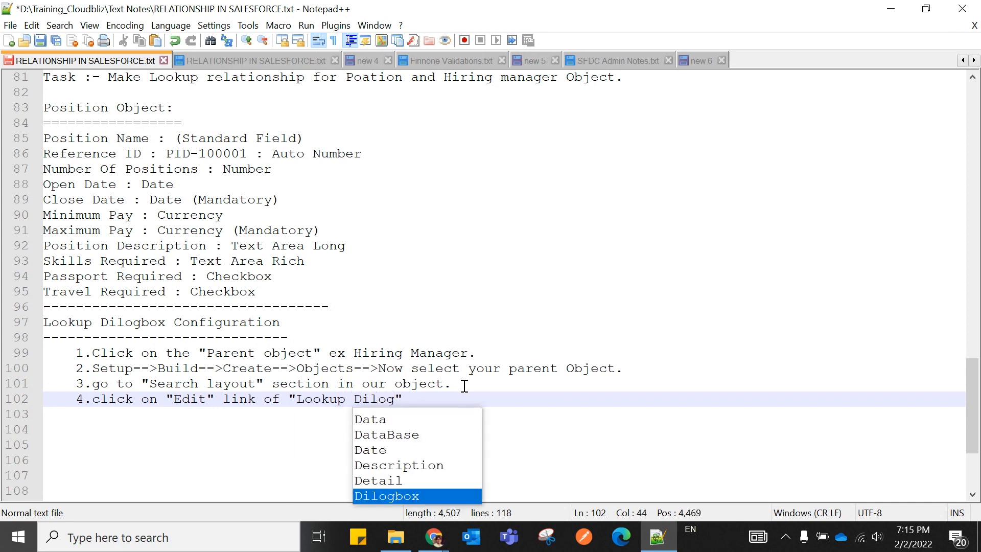
{"action": "key", "text": "Right"}
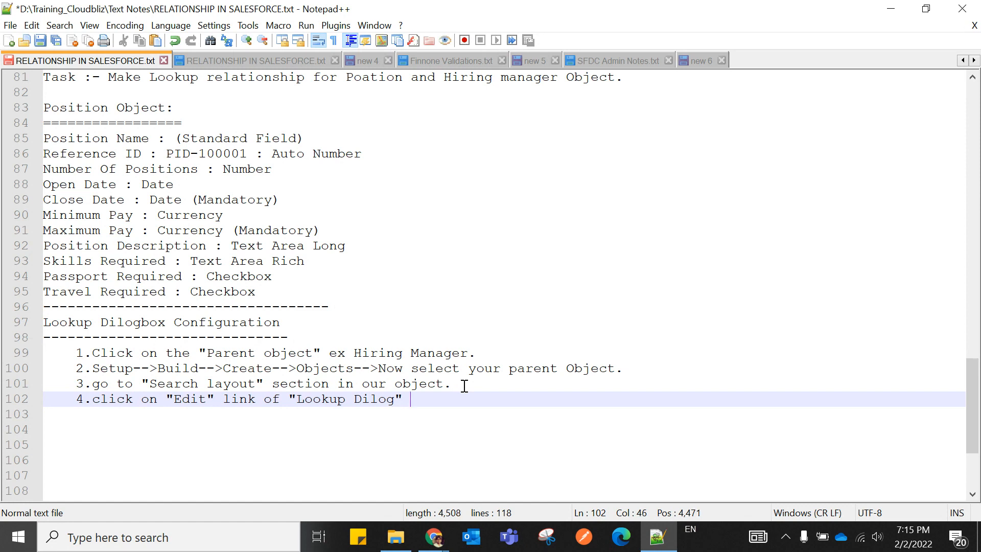
{"action": "type", "text": "optio"}
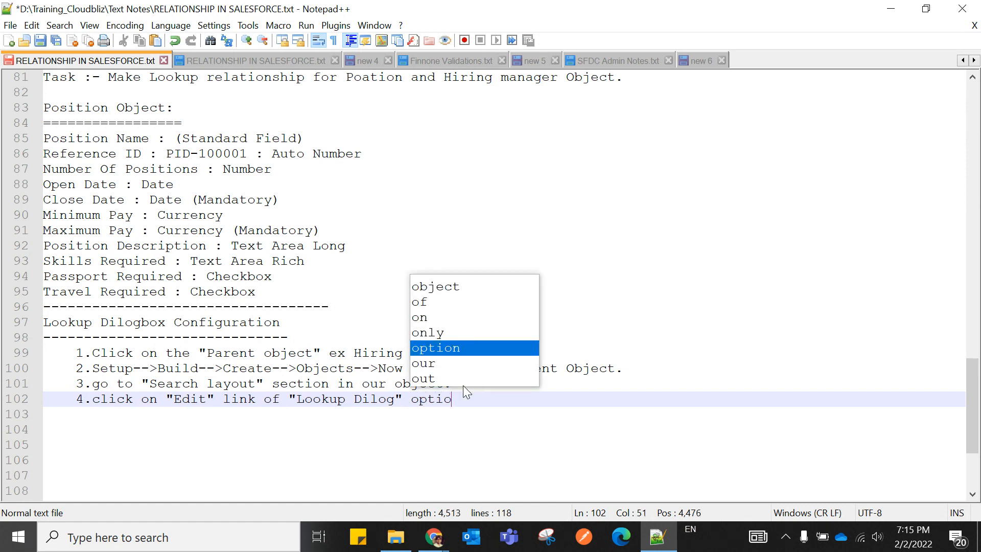
{"action": "type", "text": "n."}
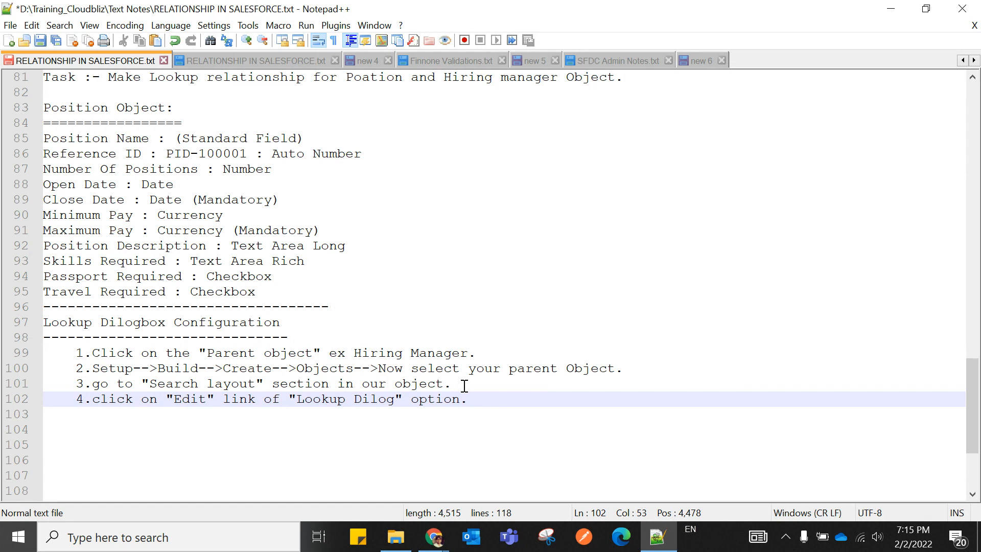
{"action": "key", "text": "Return"}
{"action": "type", "text": "5."}
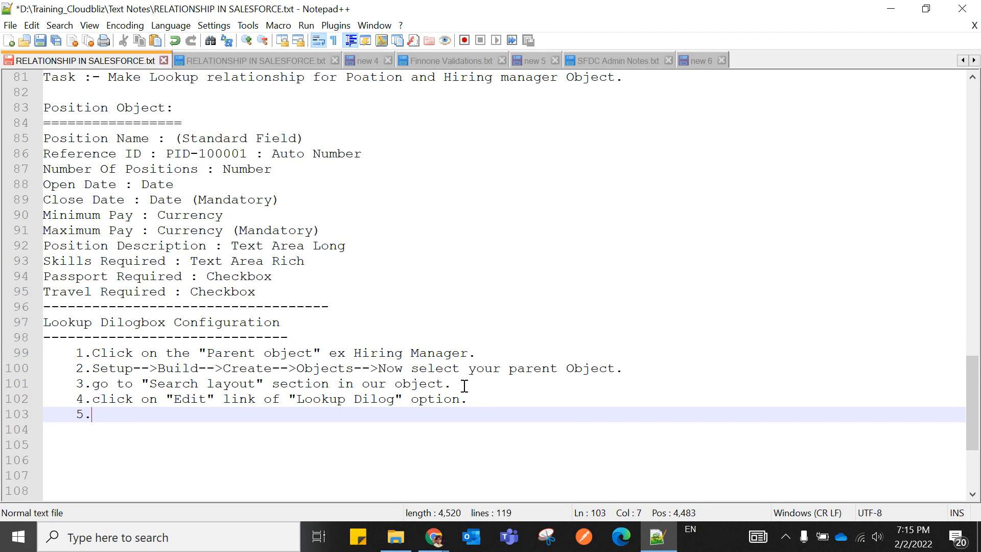
Write step 5 (select required columns visible in lookup) and step 6 (arrange columns/fields as needed).
{"action": "type", "text": "you wil"}
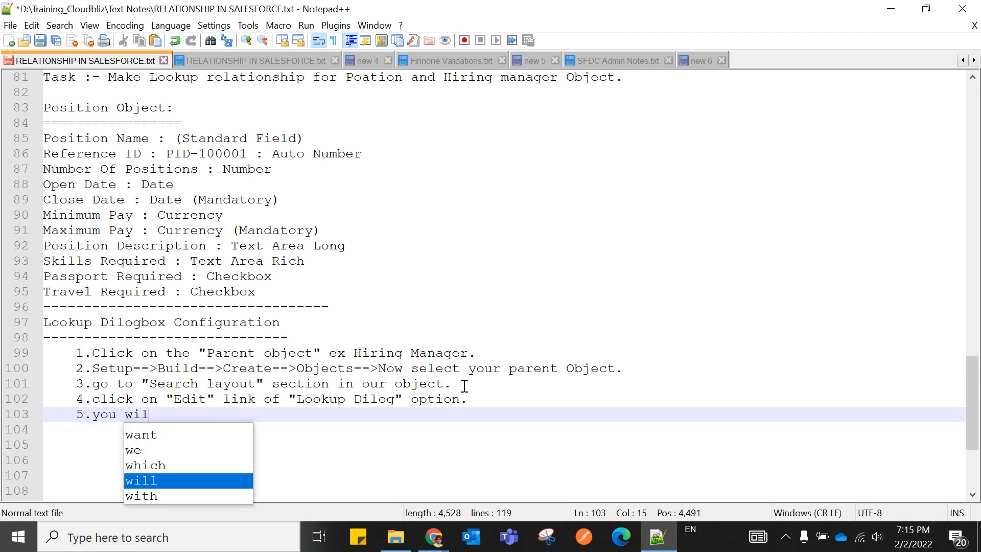
{"action": "type", "text": "l "}
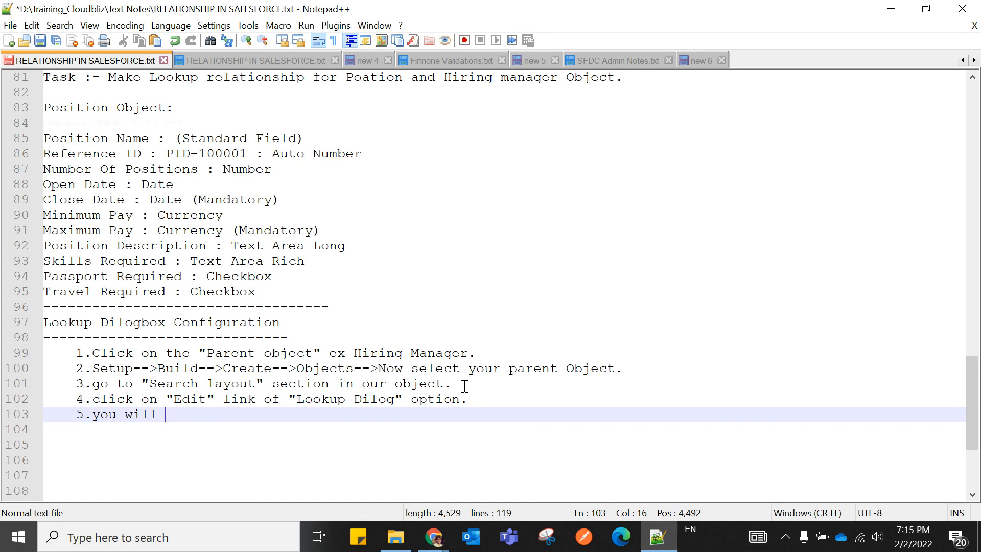
{"action": "type", "text": "have op"}
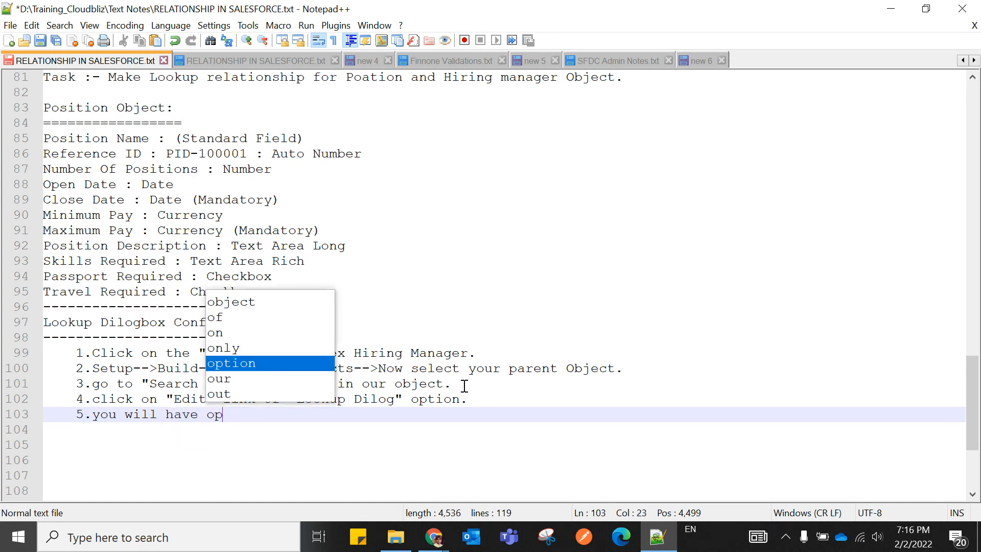
{"action": "type", "text": "tion to "}
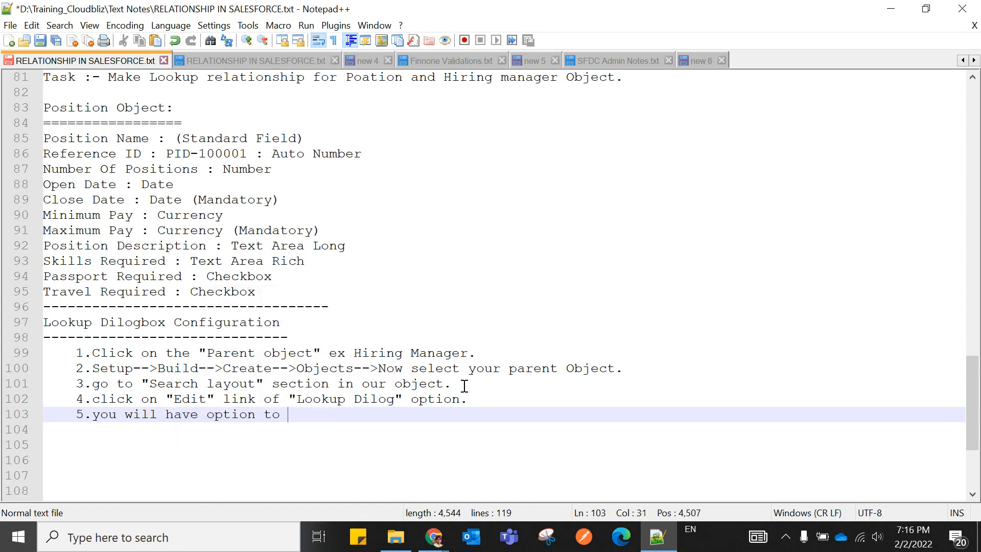
{"action": "type", "text": "select the re"}
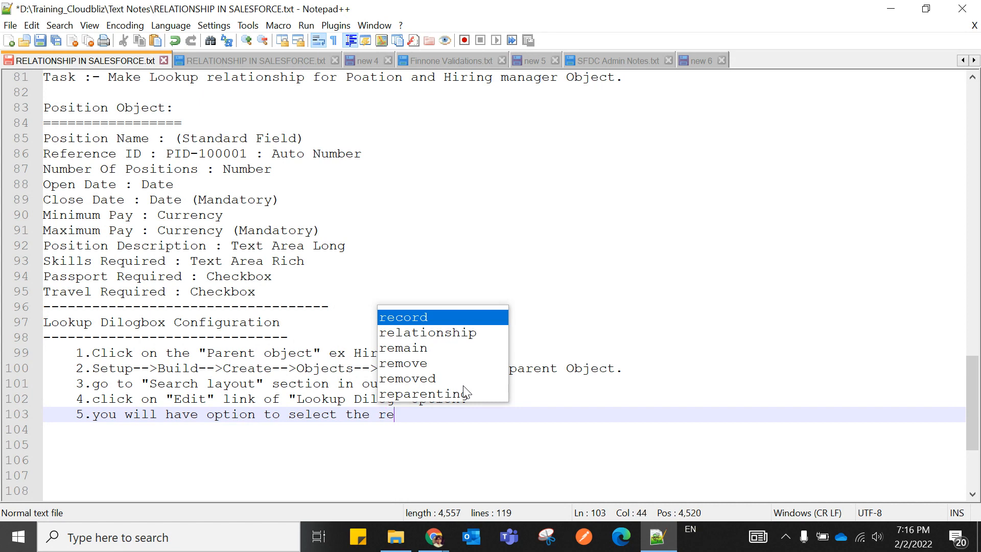
{"action": "type", "text": "quired "}
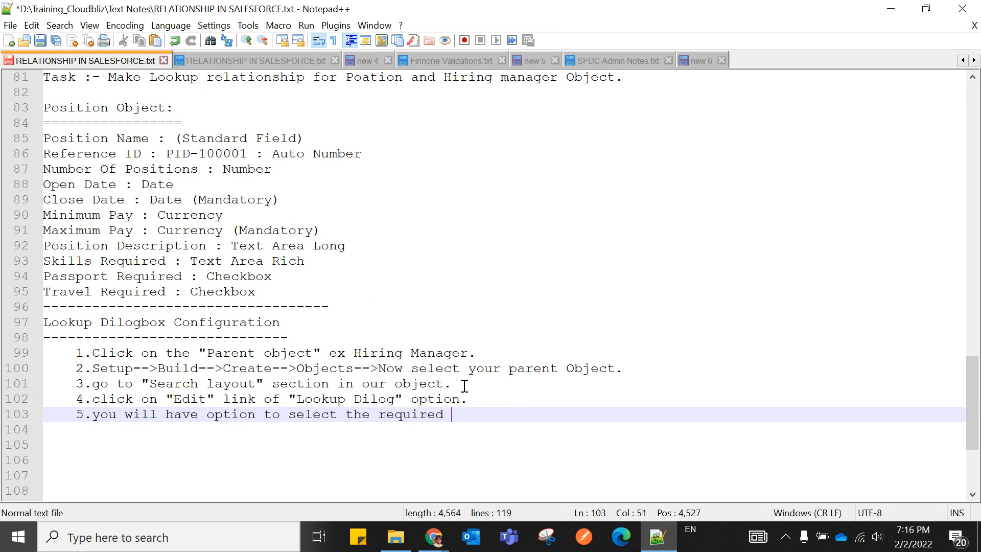
{"action": "type", "text": "coloum"}
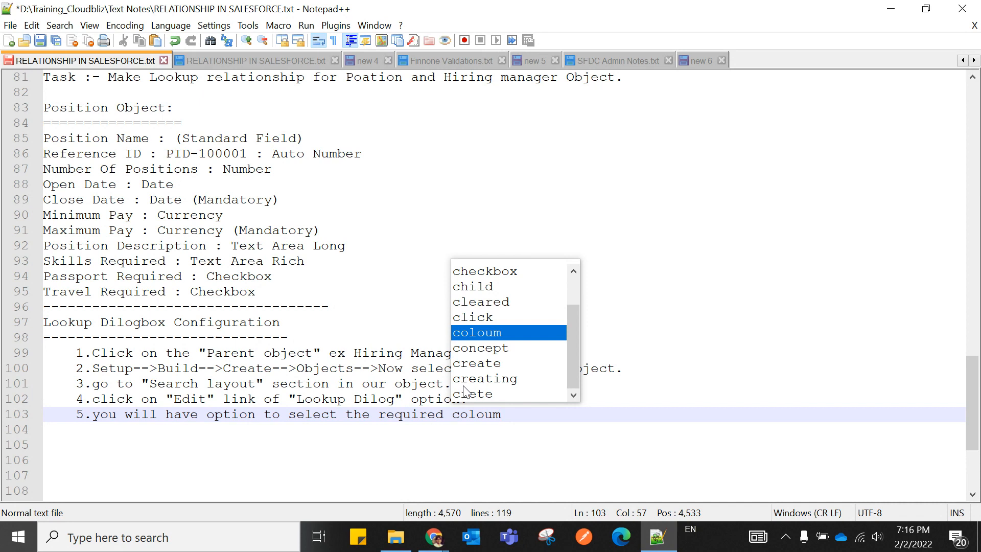
{"action": "type", "text": "to"}
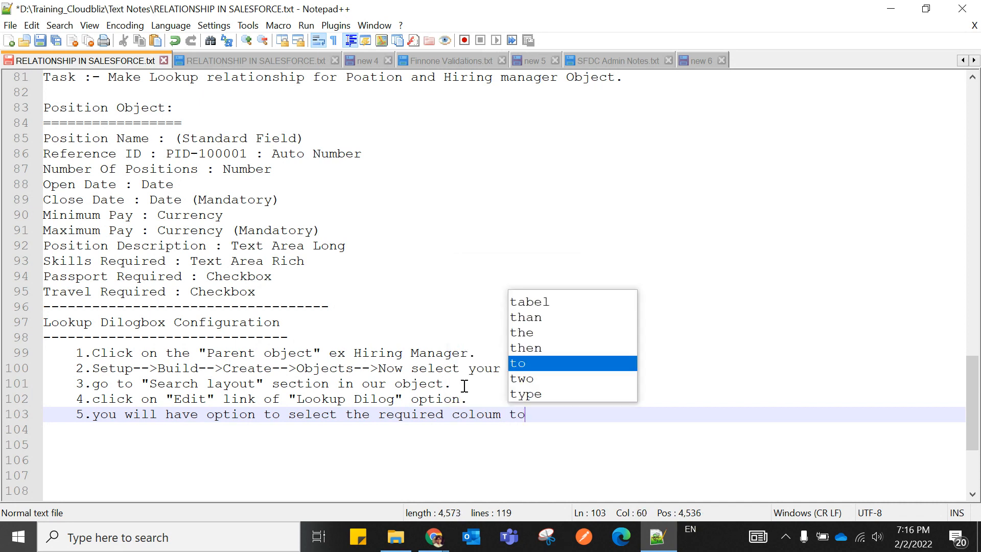
{"action": "type", "text": " be visi"}
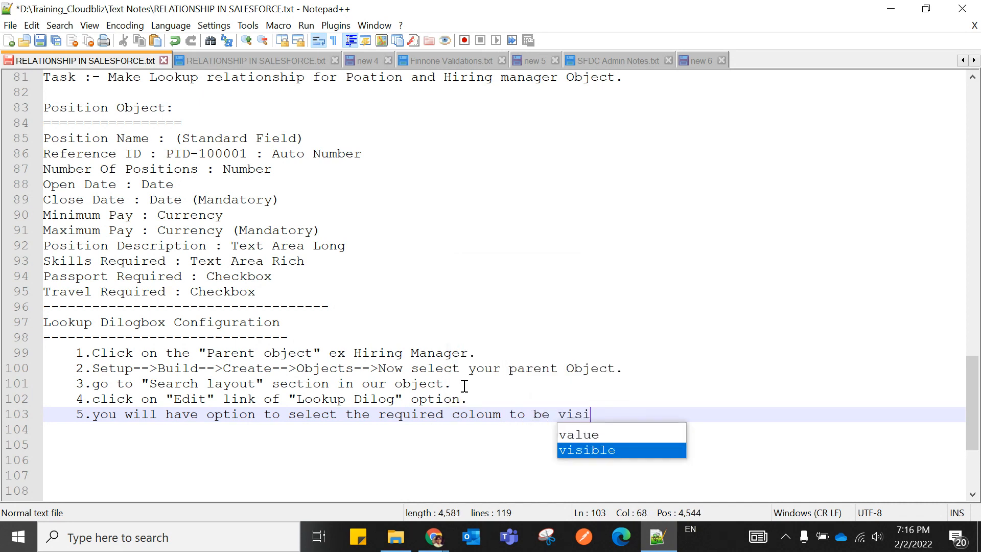
{"action": "key", "text": "Return"}
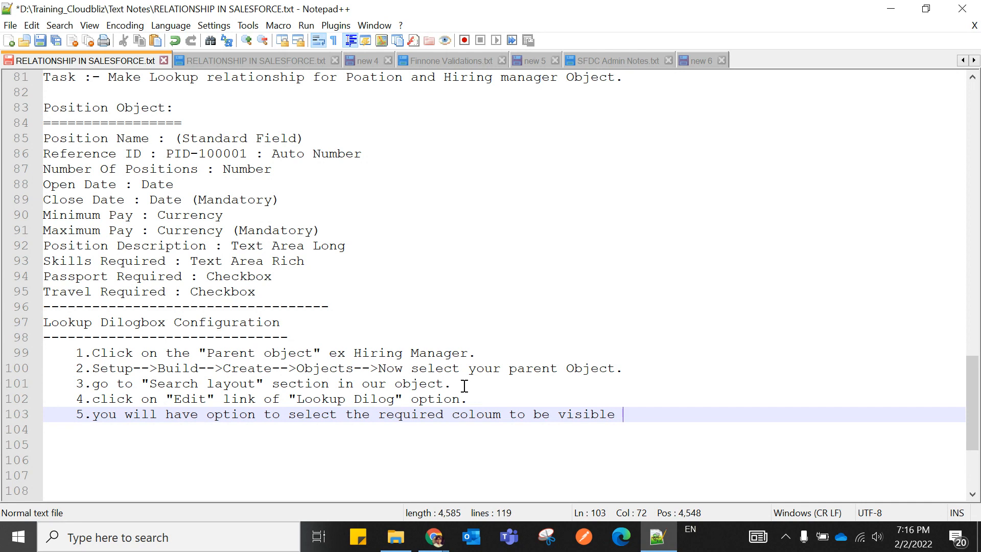
{"action": "type", "text": "in l"}
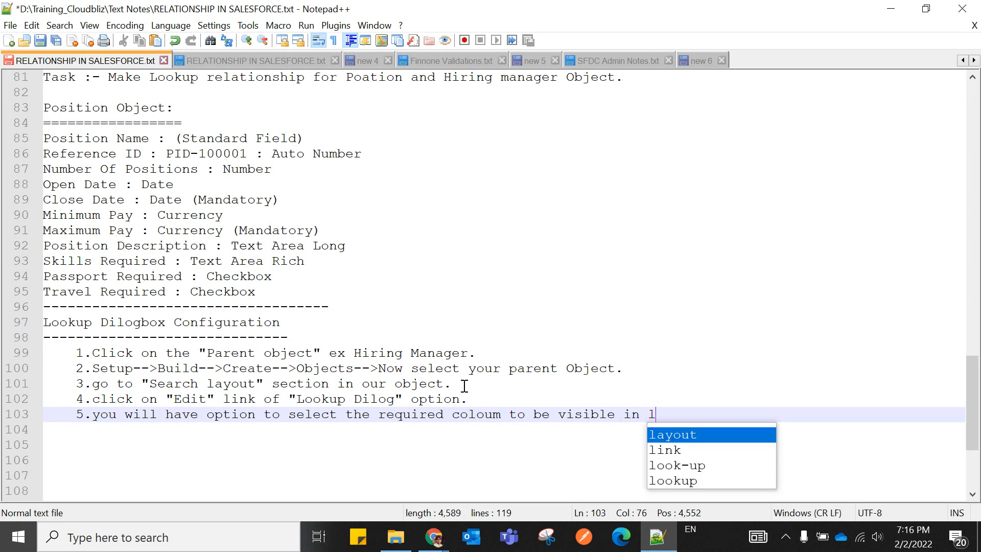
{"action": "type", "text": "ookup."}
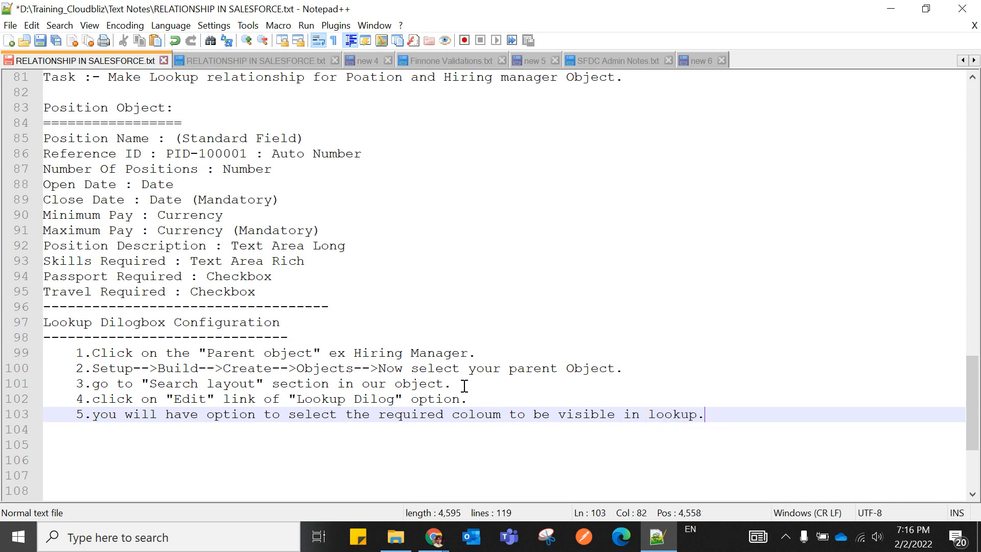
{"action": "key", "text": "Return"}
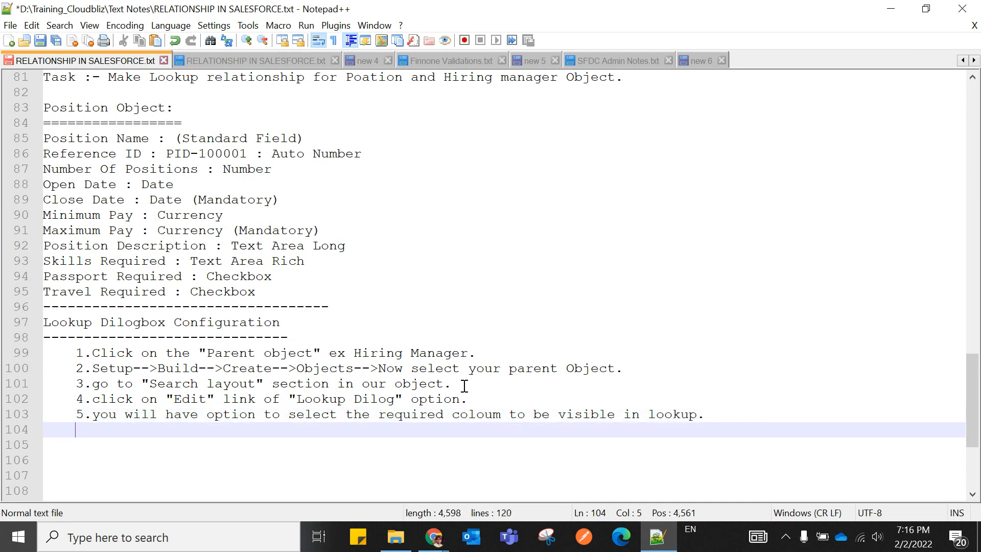
{"action": "type", "text": "6.arranget"}
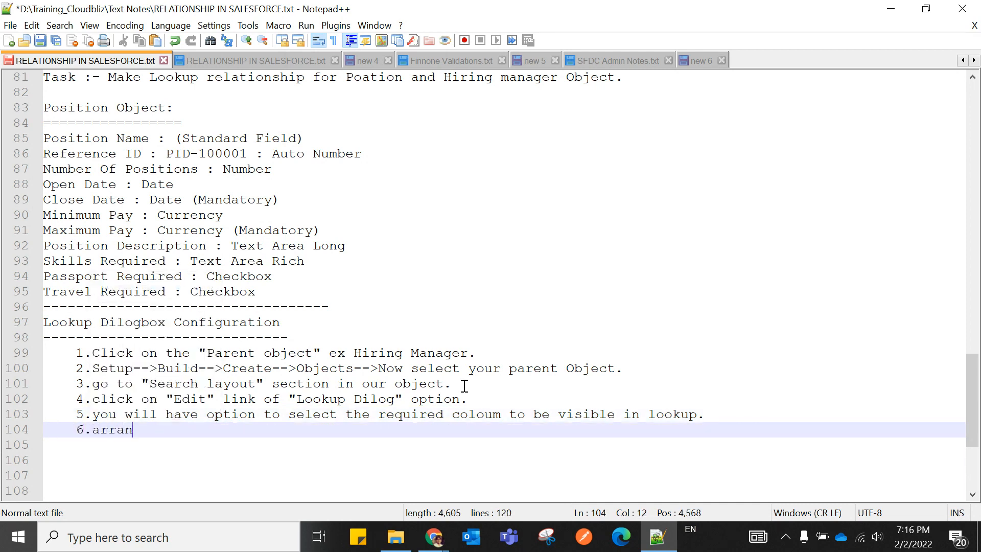
{"action": "key", "text": "BackSpace"}
{"action": "key", "text": "BackSpace"}
{"action": "type", "text": "the c"}
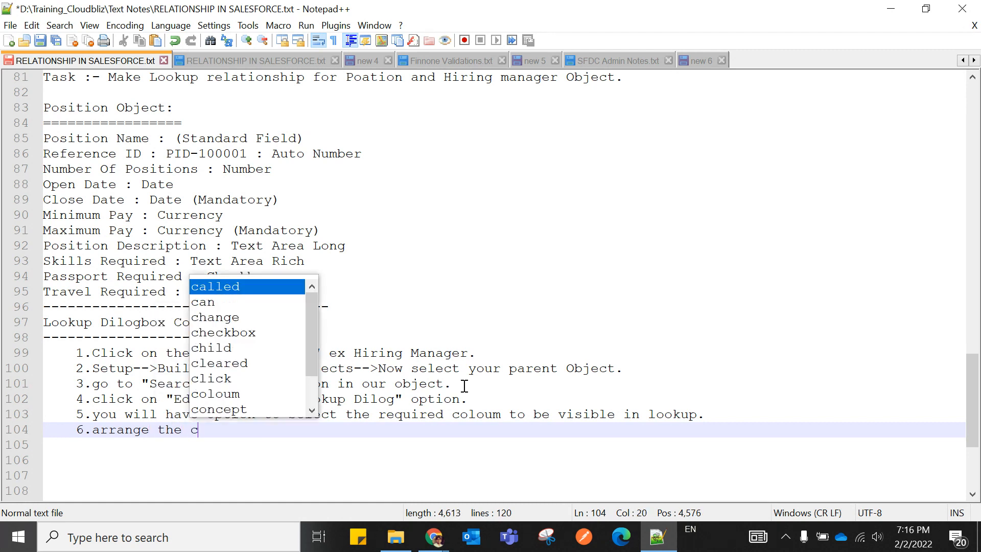
{"action": "type", "text": "oloul / field as per your need"}
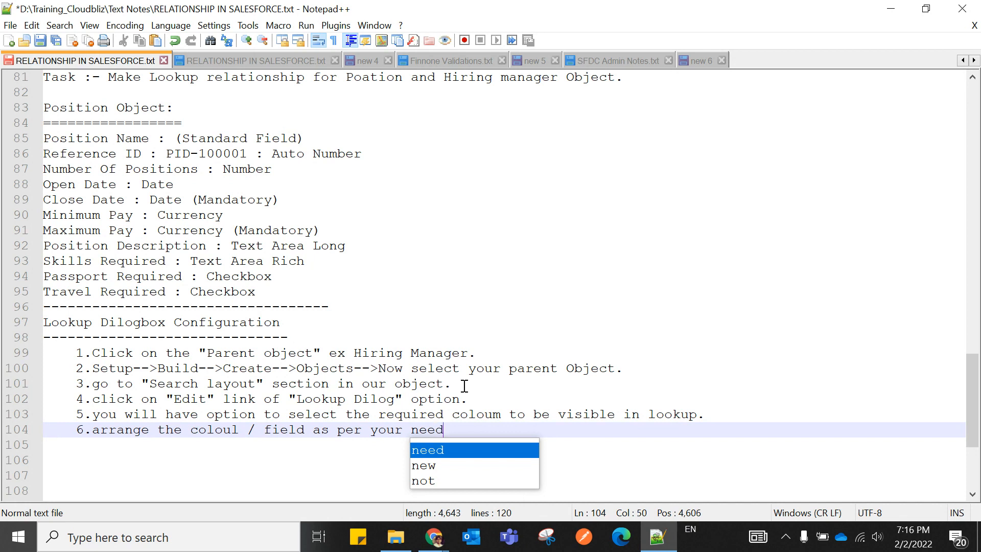
{"action": "type", "text": "."}
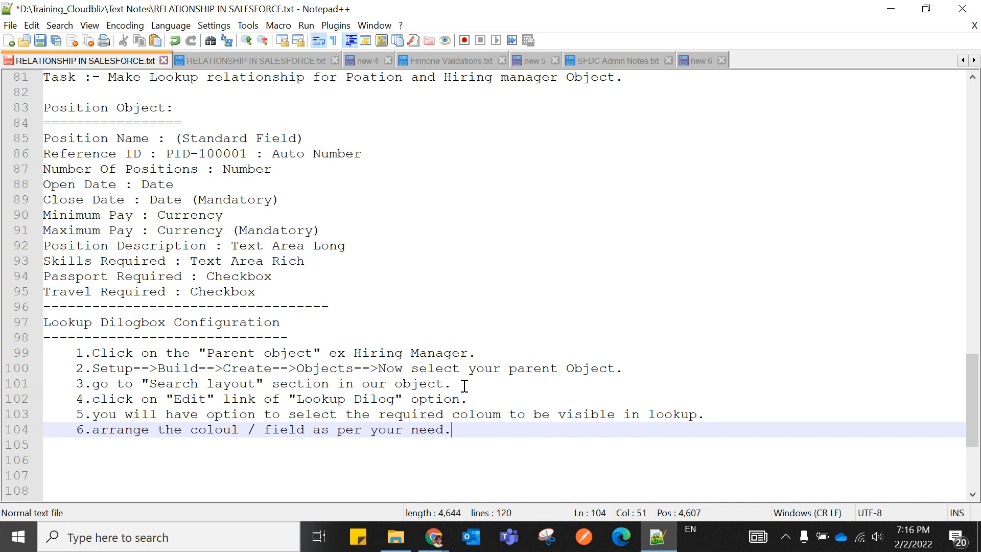
Add step 7, 'click on "save" button.', and close the section with an unindented dashed line.
{"action": "key", "text": "Return"}
{"action": "type", "text": "7.c"}
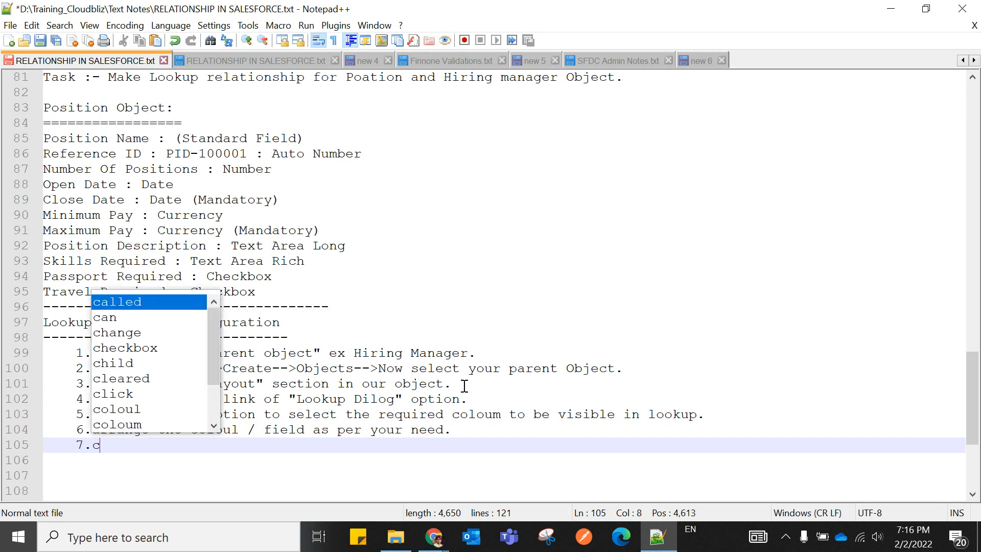
{"action": "type", "text": "lick on "}
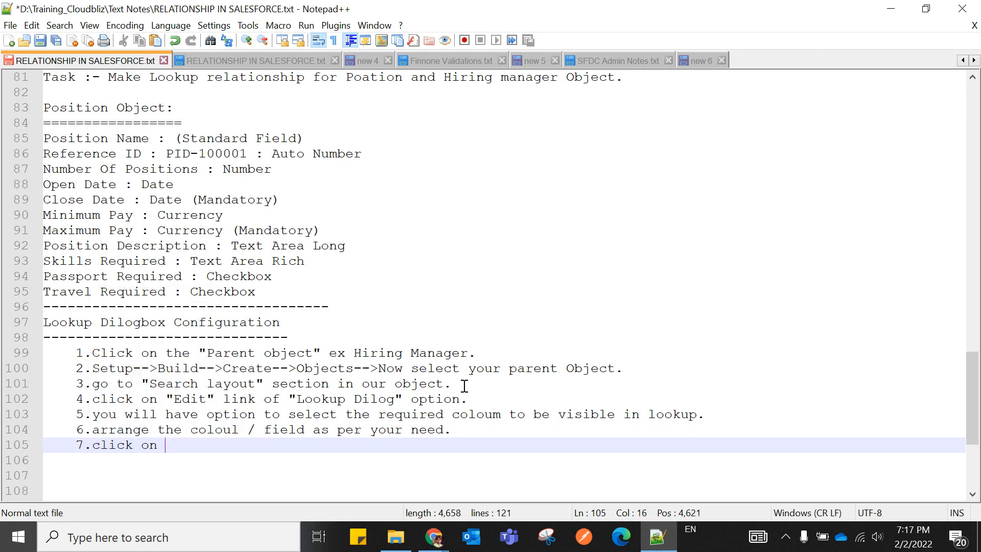
{"action": "type", "text": "\"\""}
{"action": "key", "text": "Left"}
{"action": "type", "text": "save"}
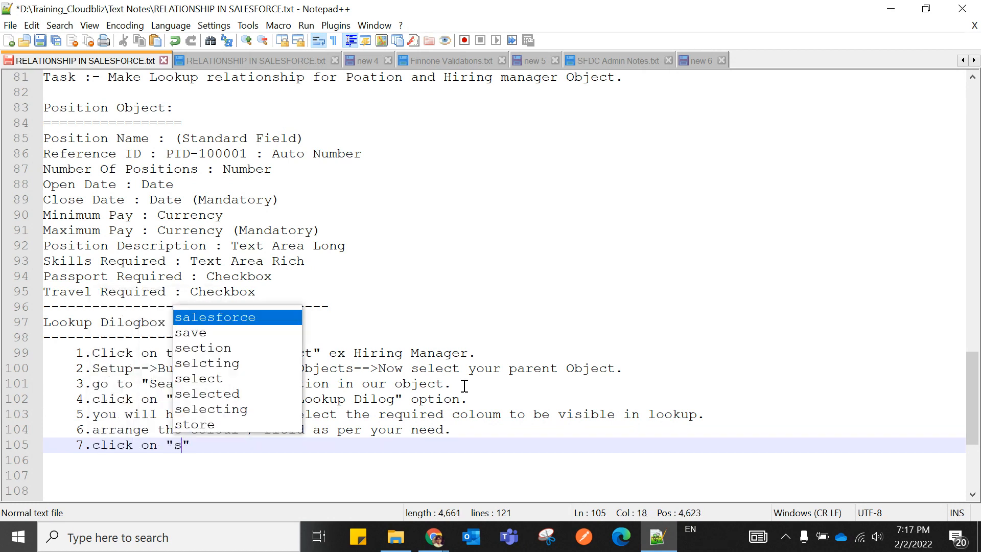
{"action": "key", "text": "Right"}
{"action": "type", "text": "butt"}
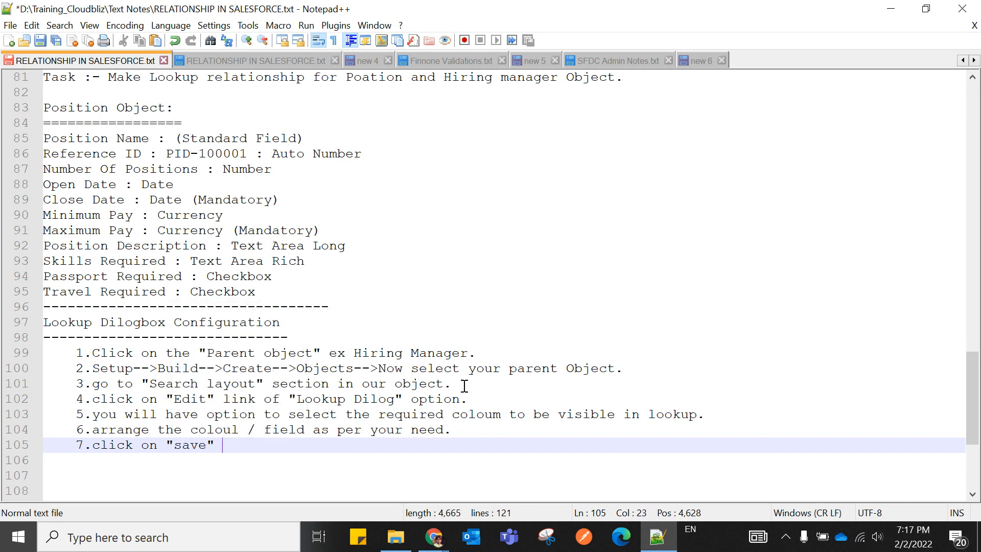
{"action": "type", "text": "on."}
{"action": "scroll", "coordinate": [416, 377], "scroll_direction": "down", "scroll_amount": 2}
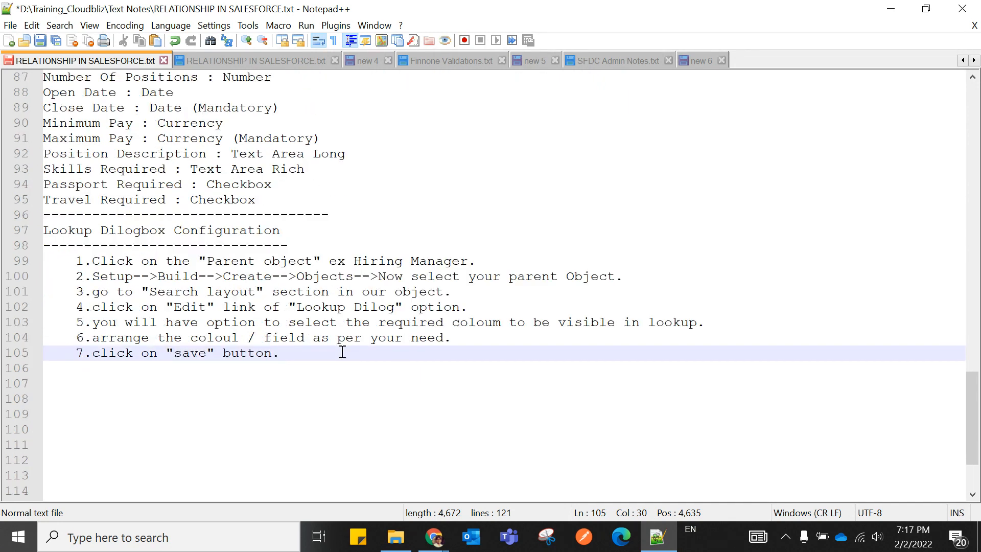
{"action": "key", "text": "Return"}
{"action": "key", "text": "BackSpace"}
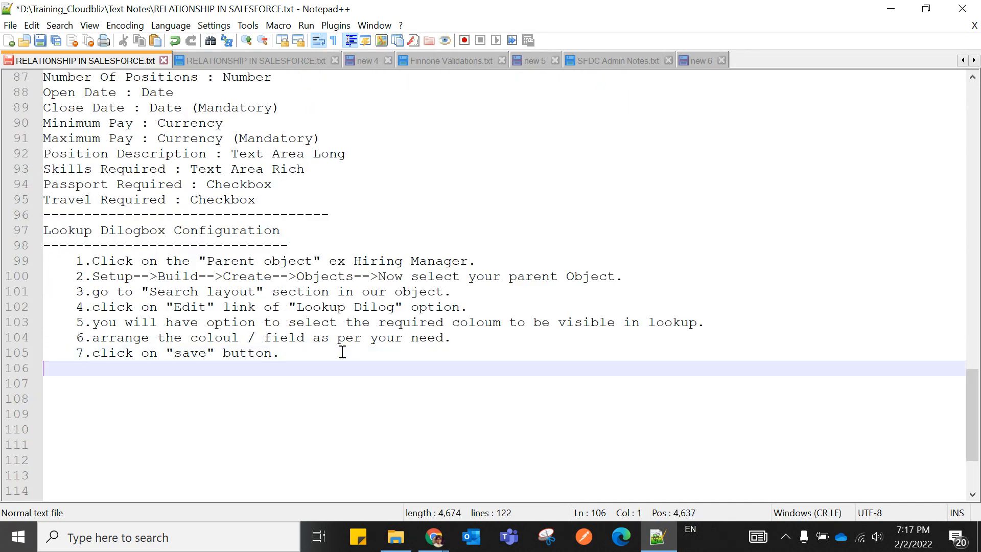
{"action": "type", "text": "----------------------------"}
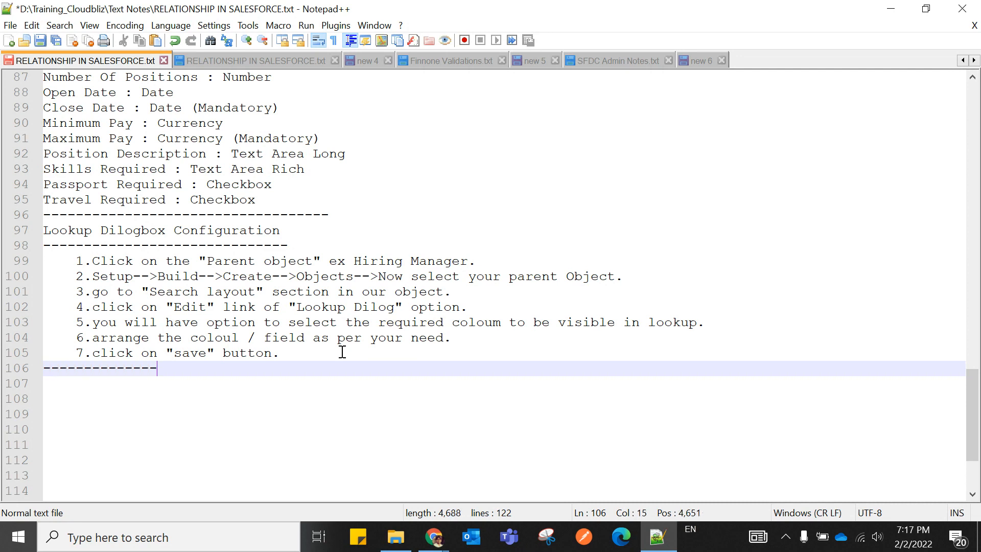
{"action": "type", "text": "-"}
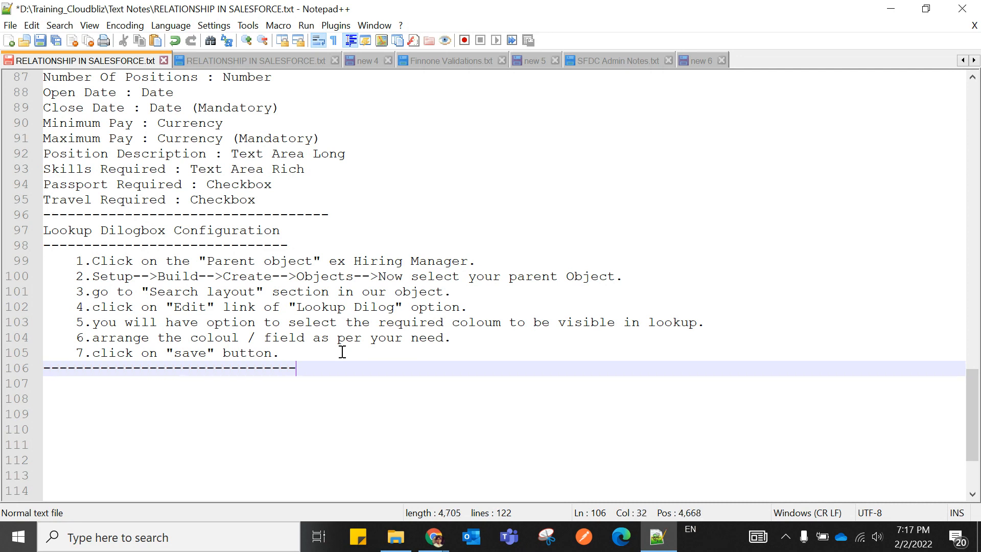
In Setup, search 'objects' in Quick Find and open the Hiring Manager custom object definition.
{"action": "mouse_move", "coordinate": [432, 533]}
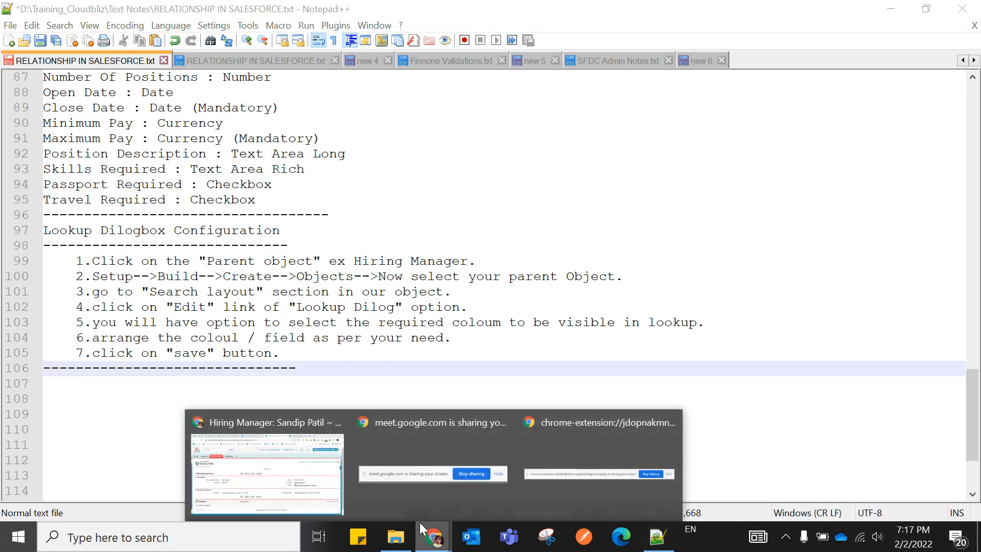
{"action": "left_click", "coordinate": [281, 491]}
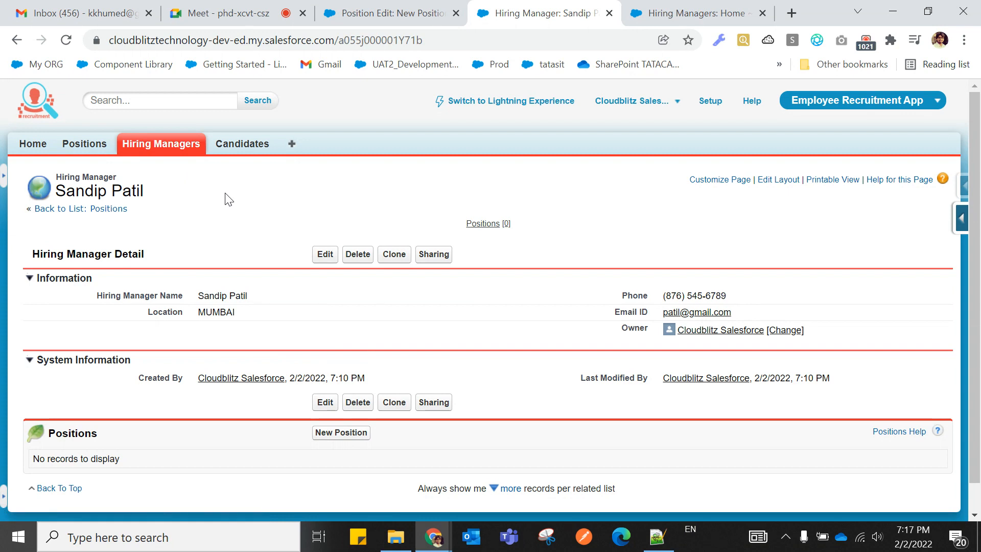
{"action": "left_click", "coordinate": [709, 105]}
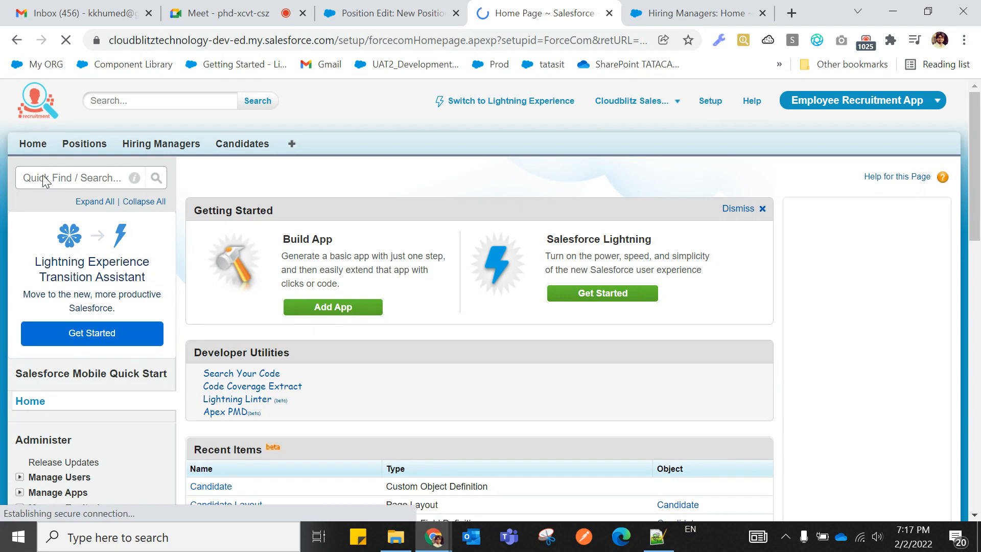
{"action": "left_click", "coordinate": [44, 176]}
{"action": "type", "text": "ob"}
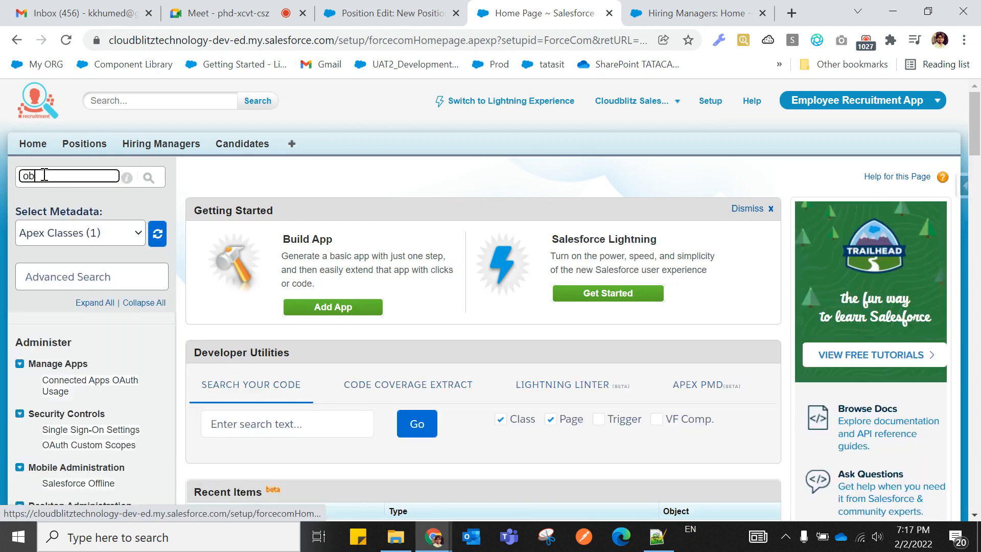
{"action": "type", "text": "je"}
{"action": "scroll", "coordinate": [51, 225], "scroll_direction": "down", "scroll_amount": 3}
{"action": "type", "text": "cts"}
{"action": "scroll", "coordinate": [105, 286], "scroll_direction": "down", "scroll_amount": 1}
{"action": "scroll", "coordinate": [105, 286], "scroll_direction": "down", "scroll_amount": 1}
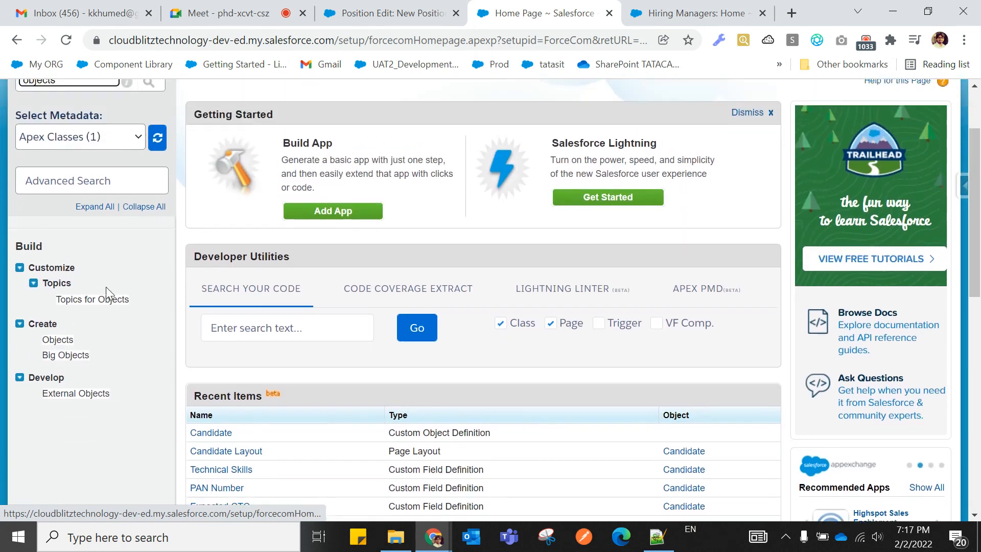
{"action": "scroll", "coordinate": [105, 286], "scroll_direction": "up", "scroll_amount": 2}
{"action": "scroll", "coordinate": [107, 262], "scroll_direction": "down", "scroll_amount": 2}
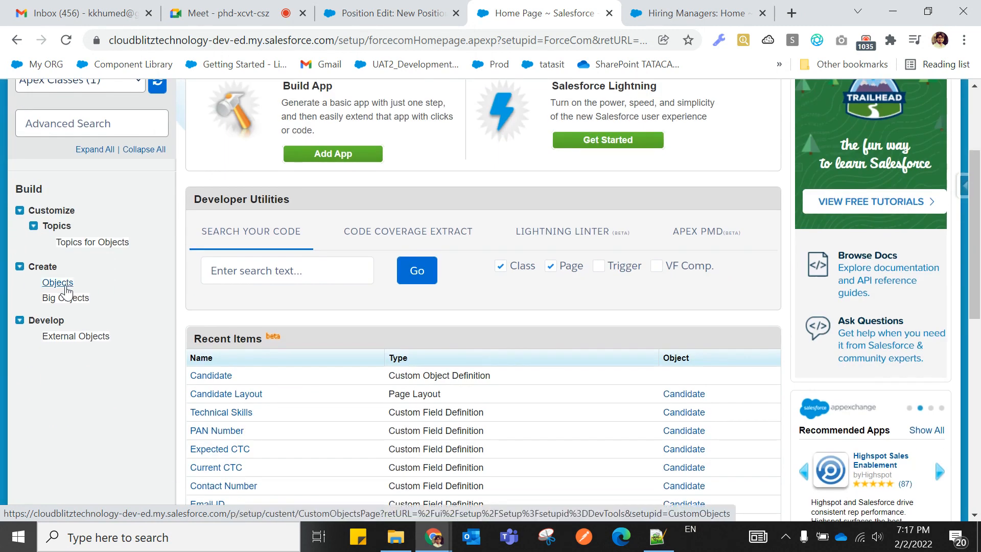
{"action": "left_click", "coordinate": [62, 285]}
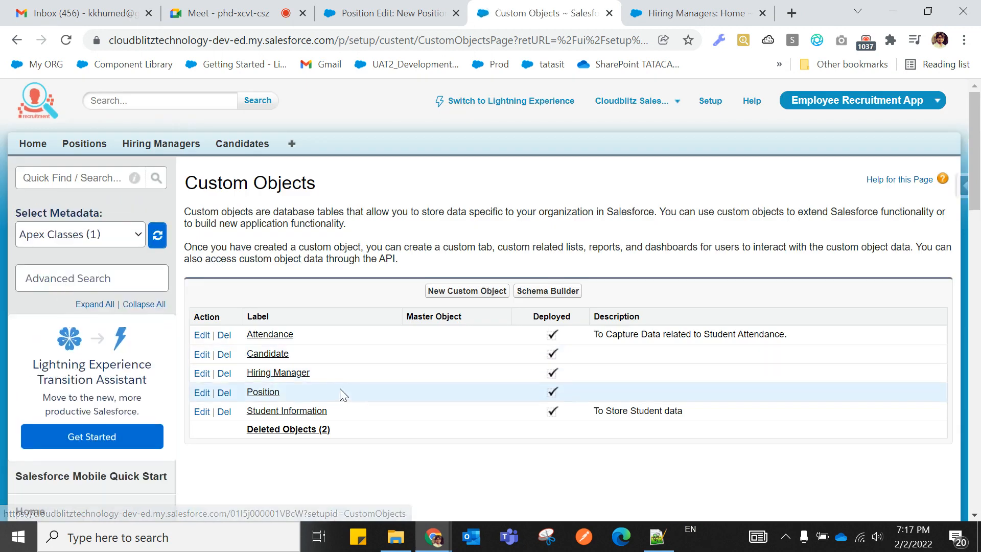
{"action": "left_click", "coordinate": [288, 378]}
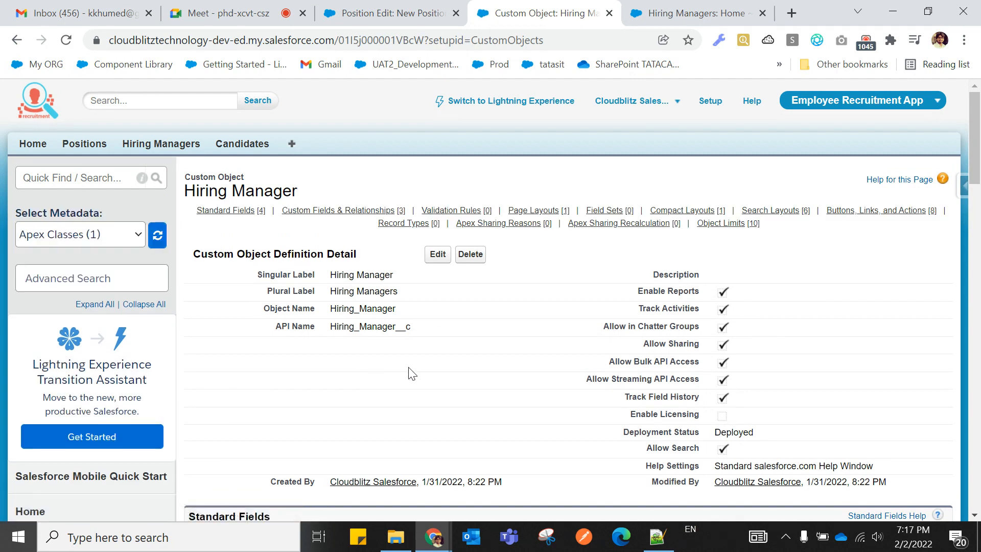
Scroll and zoom the Hiring Manager object page down to its Search Layouts section.
{"action": "scroll", "coordinate": [413, 373], "scroll_direction": "down", "scroll_amount": 10}
{"action": "scroll", "coordinate": [409, 371], "scroll_direction": "down", "scroll_amount": 8}
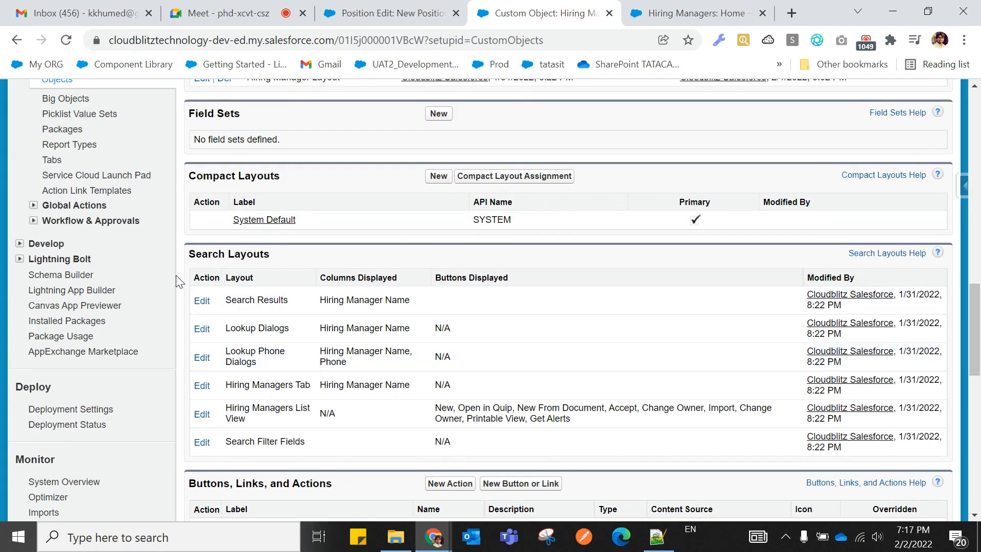
{"action": "left_click_drag", "start_coordinate": [185, 255], "coordinate": [273, 262]}
{"action": "scroll", "coordinate": [332, 324], "scroll_direction": "up", "scroll_amount": 8}
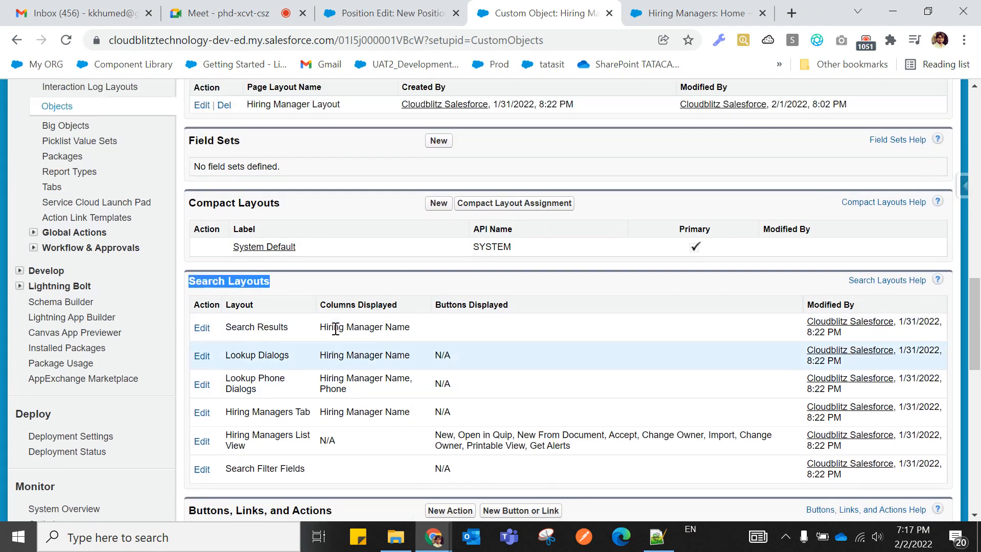
{"action": "scroll", "coordinate": [335, 328], "scroll_direction": "up", "scroll_amount": 10}
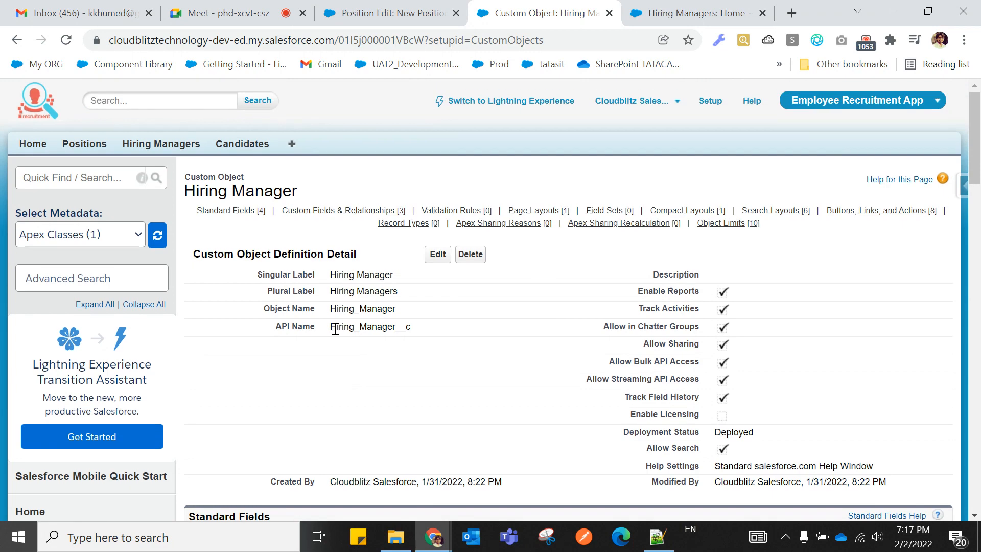
{"action": "scroll", "coordinate": [336, 329], "scroll_direction": "down", "scroll_amount": 5}
{"action": "key", "text": "ctrl+minus"}
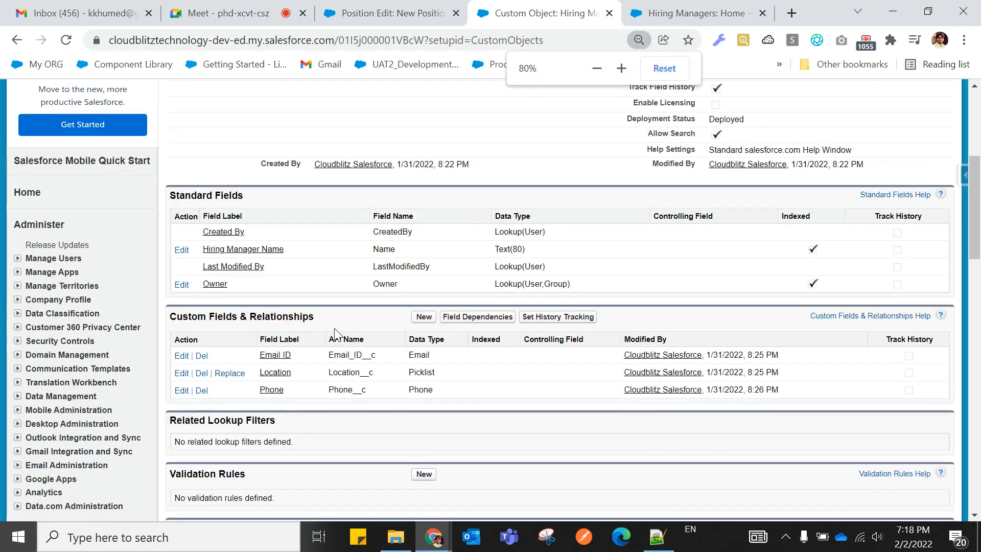
{"action": "key", "text": "ctrl+minus"}
{"action": "key", "text": "ctrl+minus"}
{"action": "key", "text": "ctrl+minus"}
{"action": "key", "text": "ctrl+minus"}
{"action": "key", "text": "ctrl+minus"}
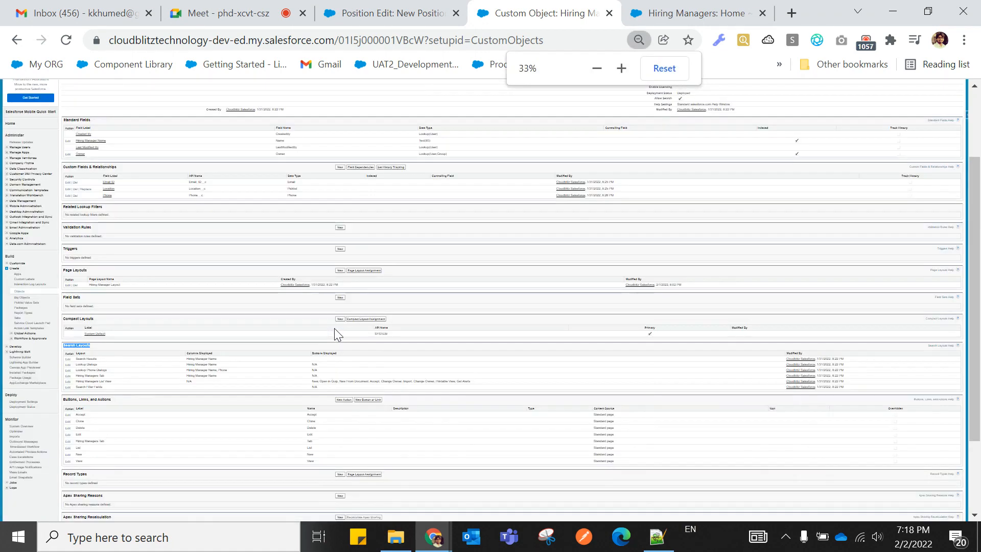
{"action": "key", "text": "ctrl+plus"}
{"action": "key", "text": "ctrl+plus"}
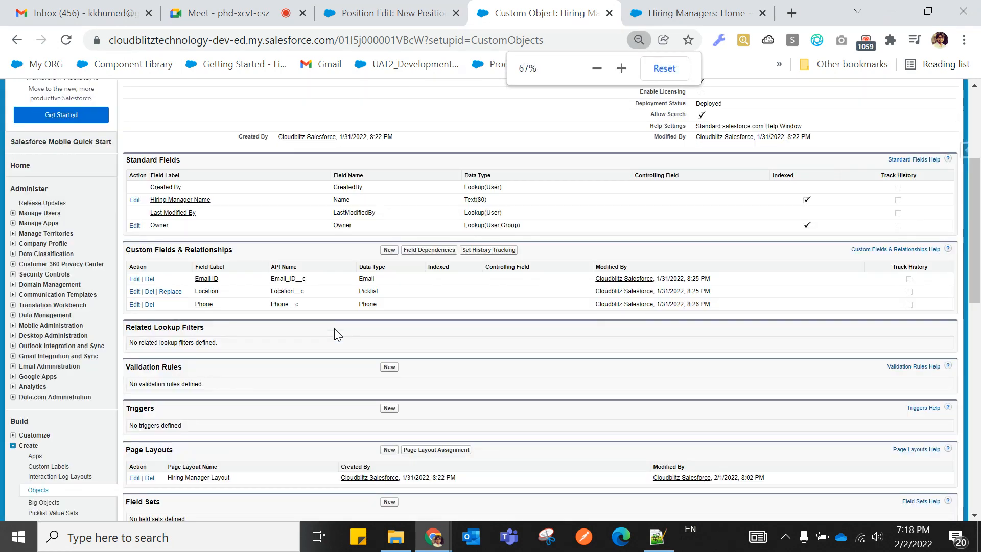
{"action": "scroll", "coordinate": [337, 333], "scroll_direction": "down", "scroll_amount": 5}
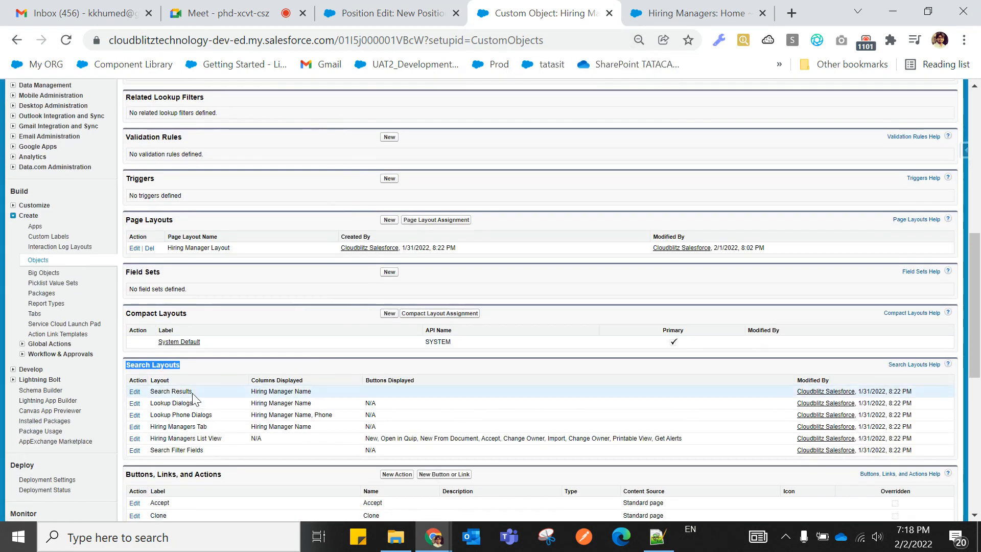
{"action": "key", "text": "ctrl+plus"}
{"action": "key", "text": "ctrl+plus"}
{"action": "key", "text": "ctrl+plus"}
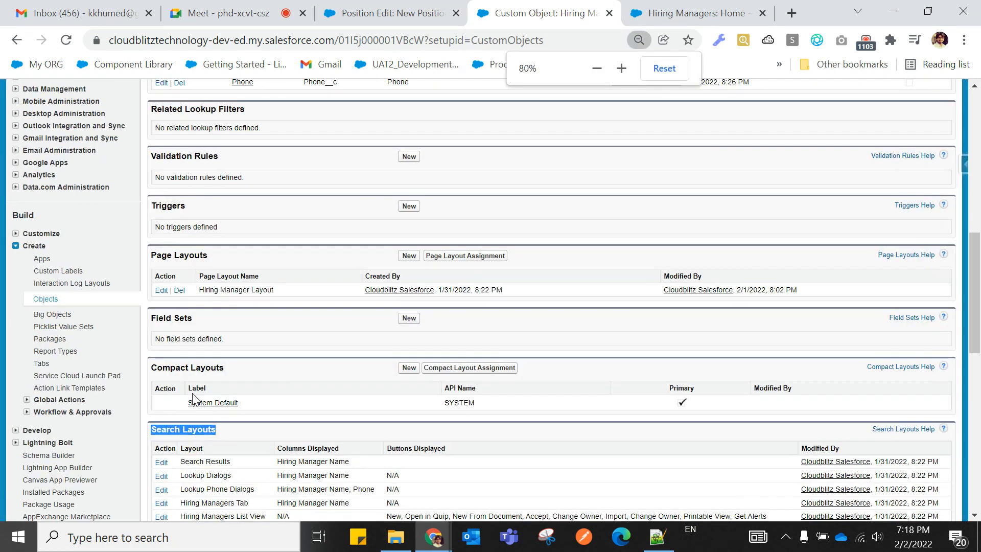
{"action": "key", "text": "ctrl+plus"}
{"action": "scroll", "coordinate": [193, 393], "scroll_direction": "down", "scroll_amount": 3}
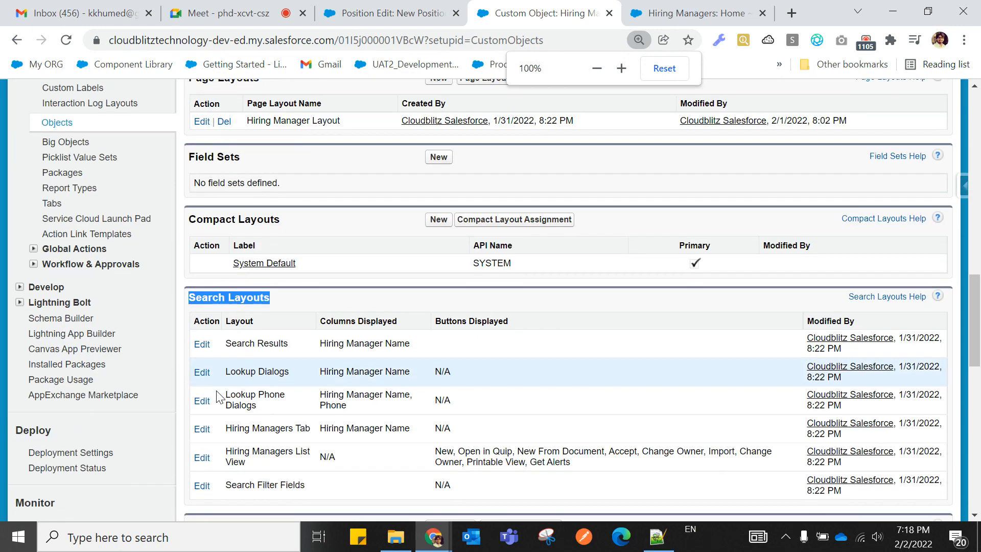
{"action": "left_click", "coordinate": [283, 305]}
{"action": "scroll", "coordinate": [346, 383], "scroll_direction": "up", "scroll_amount": 8}
{"action": "scroll", "coordinate": [346, 383], "scroll_direction": "down", "scroll_amount": 4}
{"action": "scroll", "coordinate": [346, 383], "scroll_direction": "down", "scroll_amount": 7}
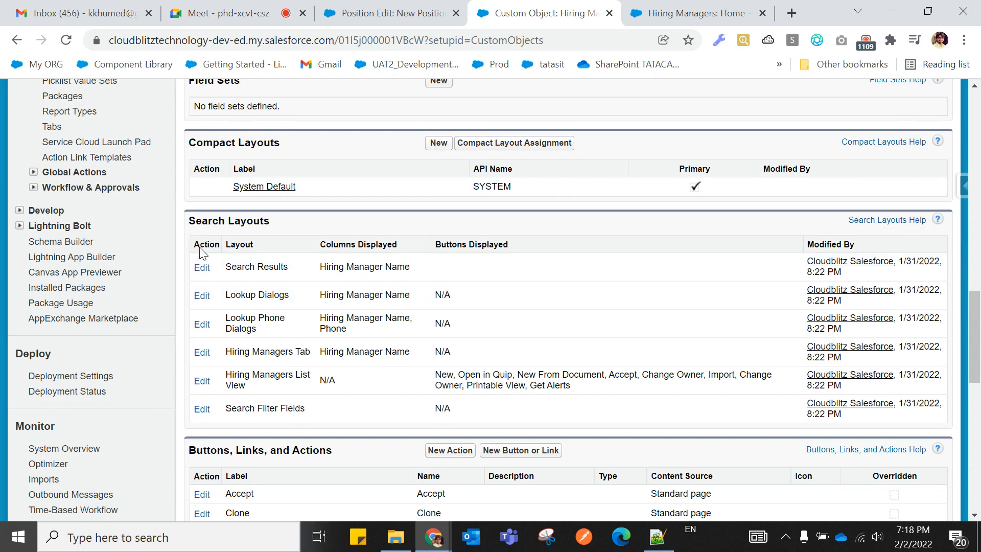
Highlight the Search Layouts heading and the Lookup Dialogs layout name.
{"action": "left_click_drag", "start_coordinate": [189, 222], "coordinate": [292, 232]}
{"action": "left_click", "coordinate": [298, 230]}
{"action": "left_click_drag", "start_coordinate": [289, 296], "coordinate": [229, 297]}
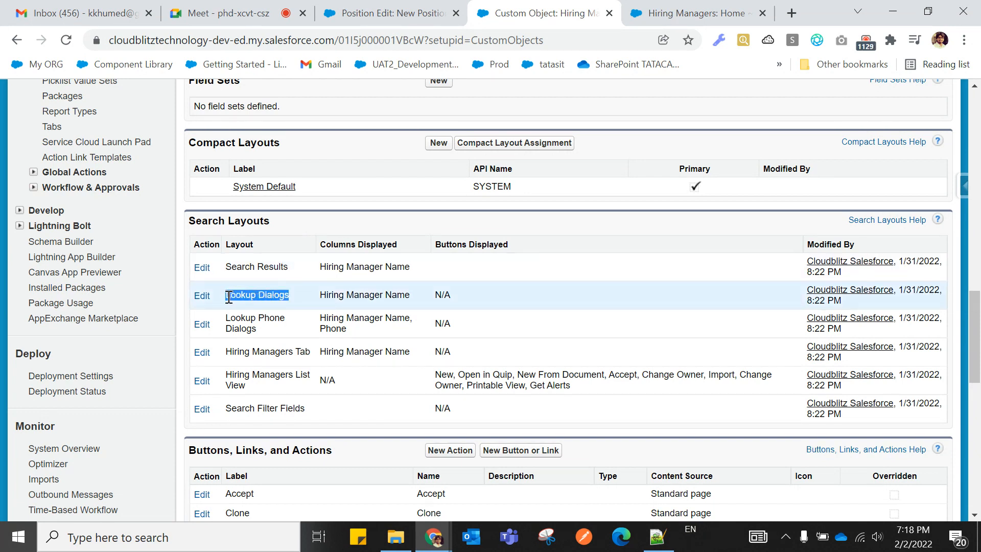
{"action": "left_click", "coordinate": [299, 304]}
{"action": "left_click_drag", "start_coordinate": [289, 296], "coordinate": [224, 297]}
{"action": "left_click", "coordinate": [292, 295]}
Edit the Lookup Dialogs layout, add Location, Phone and Email ID to Selected Fields, and save.
{"action": "left_click", "coordinate": [203, 303]}
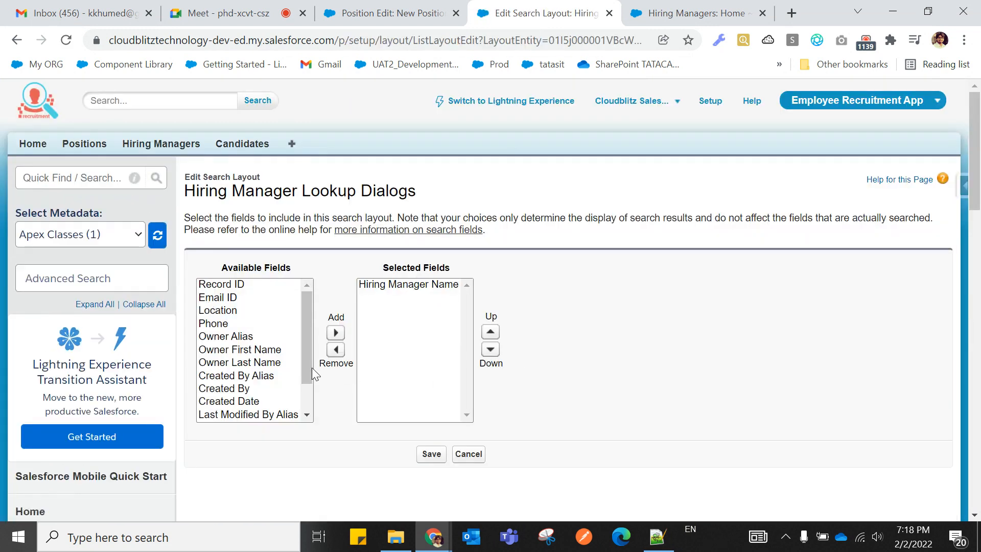
{"action": "scroll", "coordinate": [259, 359], "scroll_direction": "down", "scroll_amount": 2}
{"action": "scroll", "coordinate": [258, 359], "scroll_direction": "up", "scroll_amount": 2}
{"action": "scroll", "coordinate": [245, 361], "scroll_direction": "down", "scroll_amount": 2}
{"action": "scroll", "coordinate": [245, 362], "scroll_direction": "up", "scroll_amount": 2}
{"action": "left_click", "coordinate": [223, 310]}
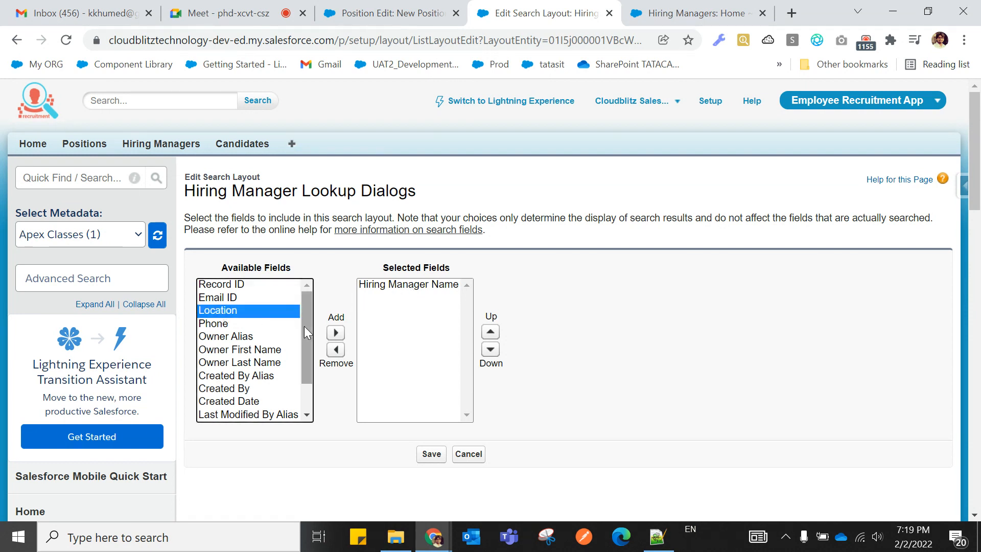
{"action": "left_click", "coordinate": [336, 333]}
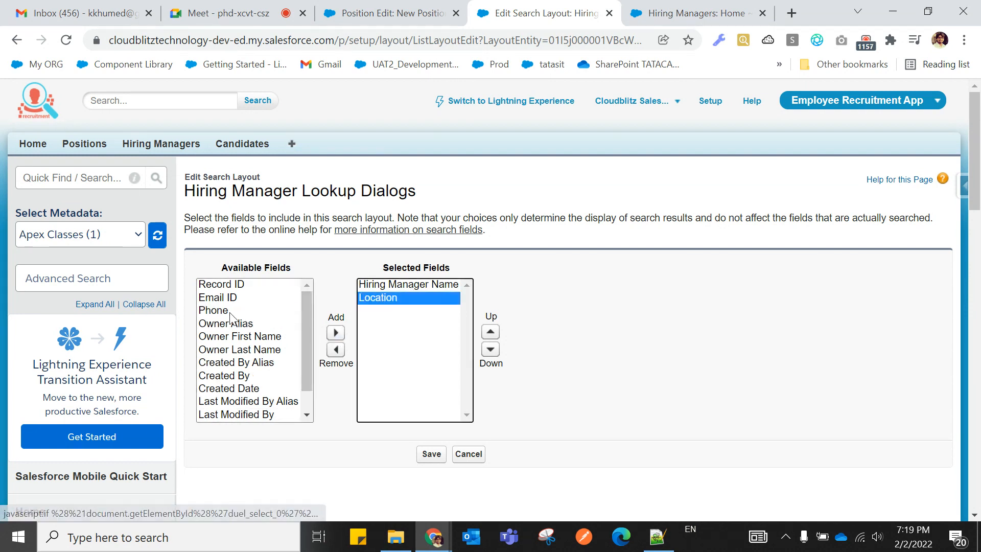
{"action": "left_click", "coordinate": [226, 310]}
{"action": "left_click", "coordinate": [335, 332]}
{"action": "left_click", "coordinate": [225, 297]}
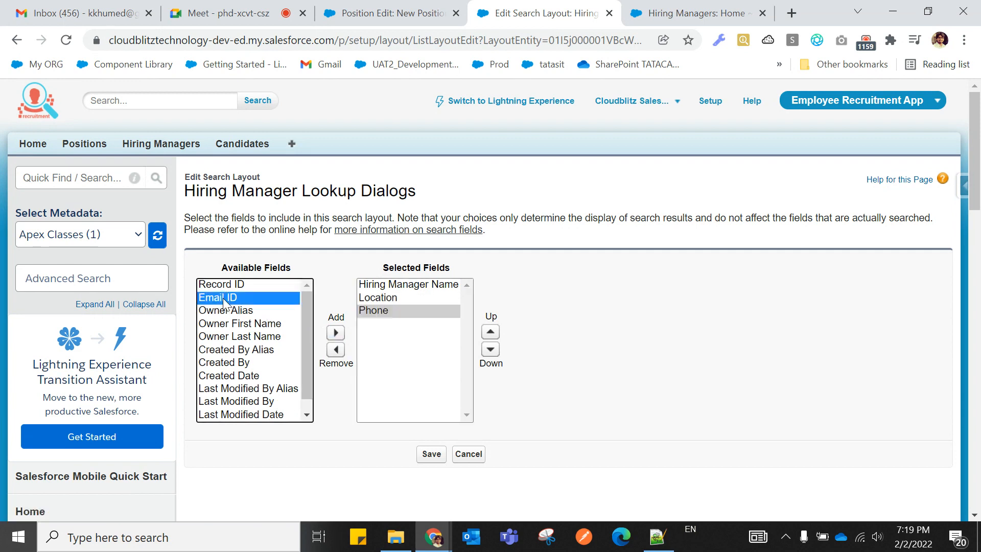
{"action": "left_click", "coordinate": [336, 332]}
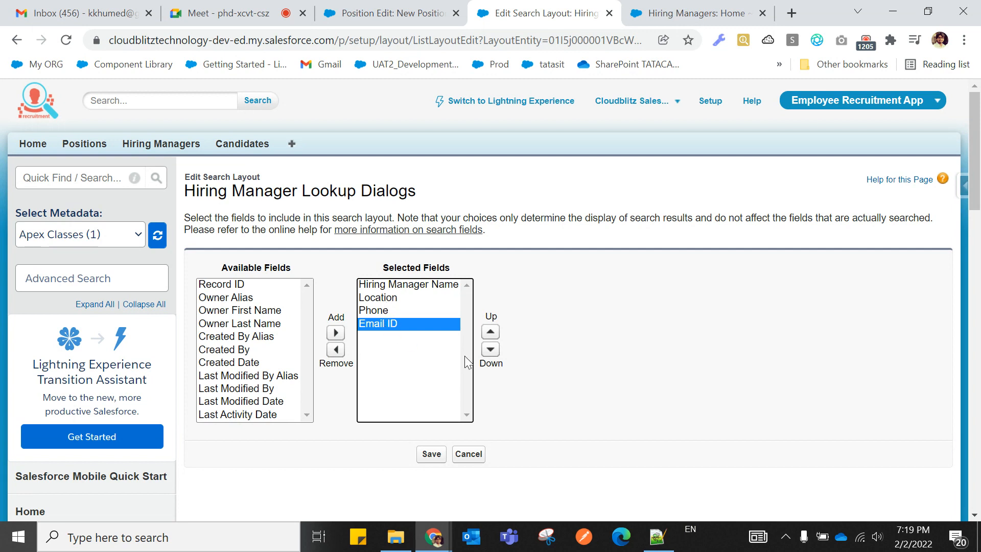
{"action": "left_click", "coordinate": [645, 397]}
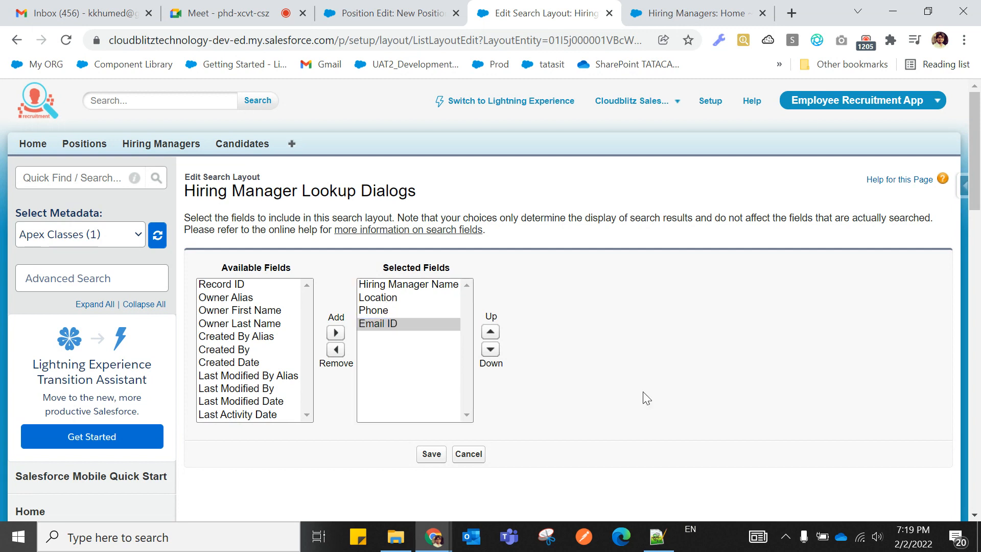
{"action": "left_click", "coordinate": [431, 455]}
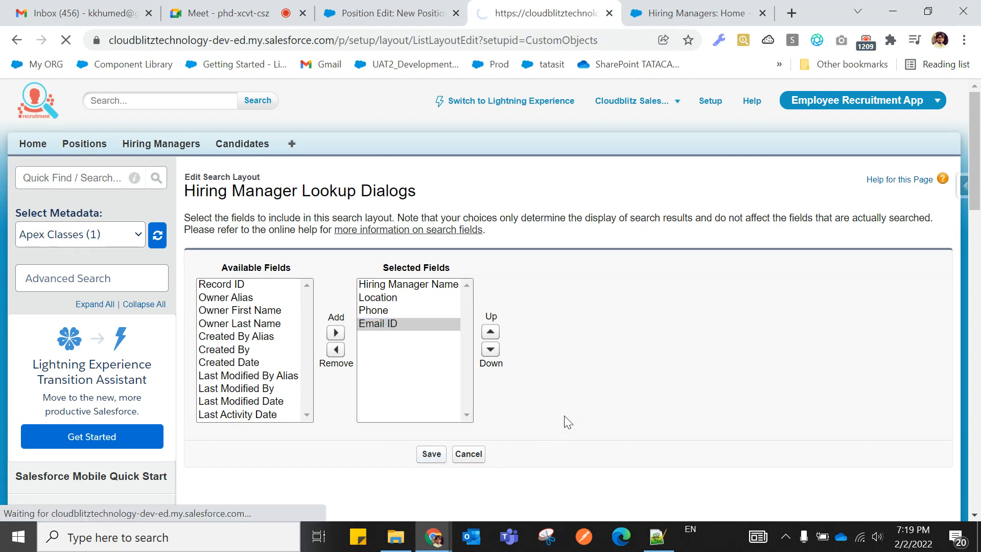
Scroll to Search Layouts and highlight Lookup Dialogs to check its new Location, Phone, Email ID columns.
{"action": "scroll", "coordinate": [566, 422], "scroll_direction": "down", "scroll_amount": 5}
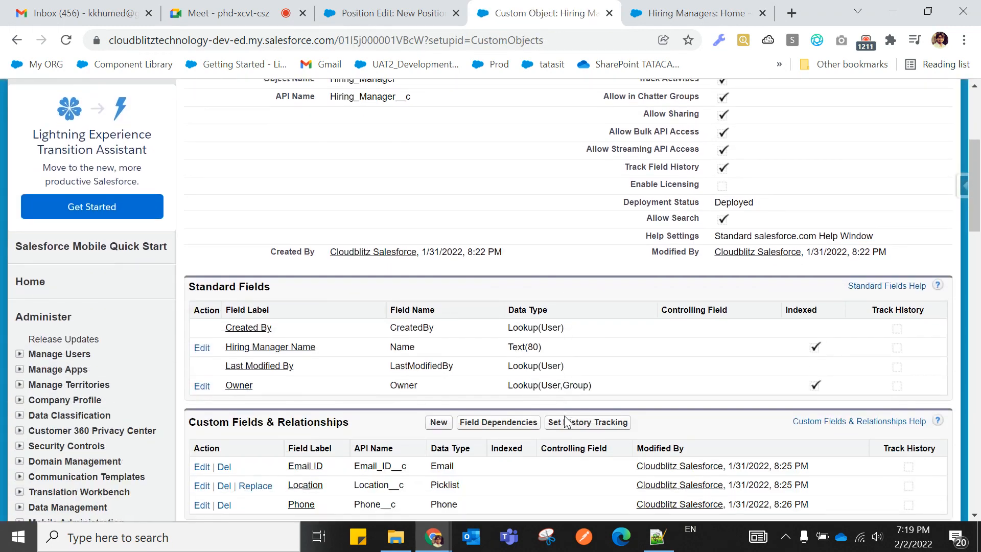
{"action": "scroll", "coordinate": [566, 422], "scroll_direction": "up", "scroll_amount": 6}
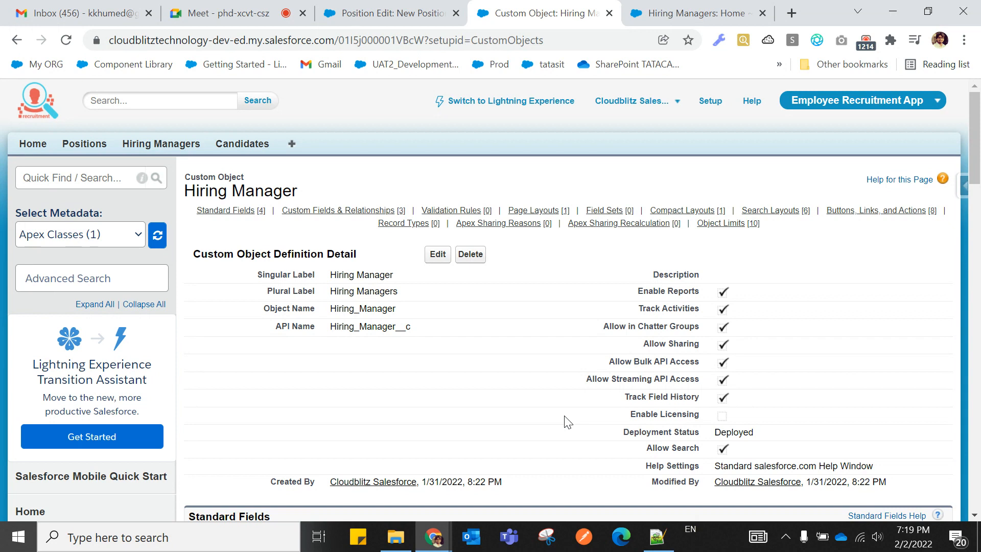
{"action": "scroll", "coordinate": [566, 422], "scroll_direction": "down", "scroll_amount": 9}
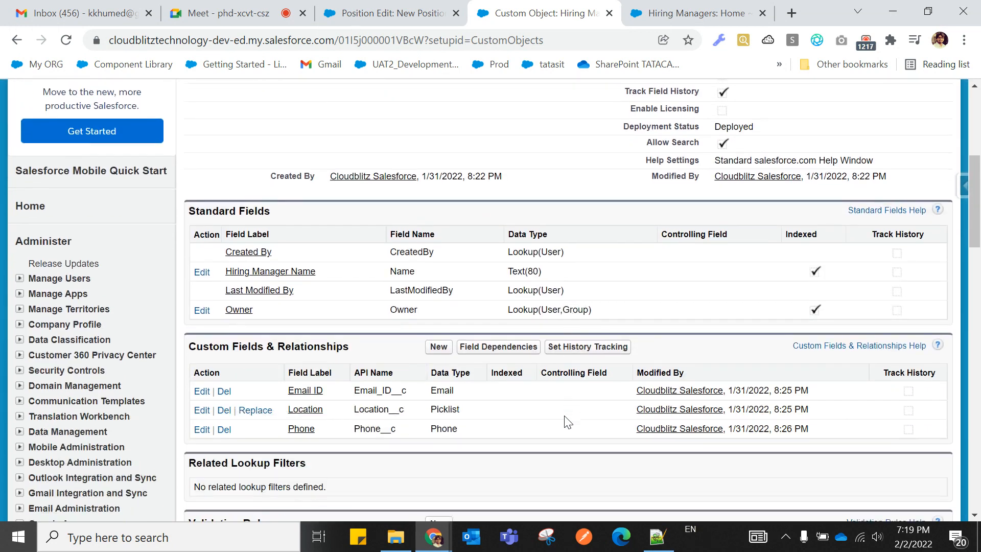
{"action": "scroll", "coordinate": [565, 421], "scroll_direction": "down", "scroll_amount": 6}
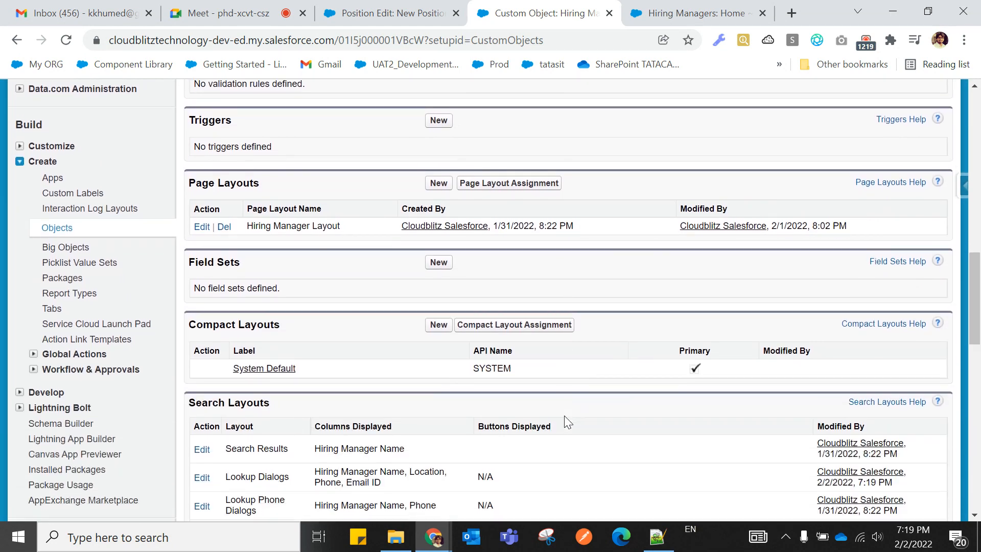
{"action": "scroll", "coordinate": [566, 421], "scroll_direction": "down", "scroll_amount": 1}
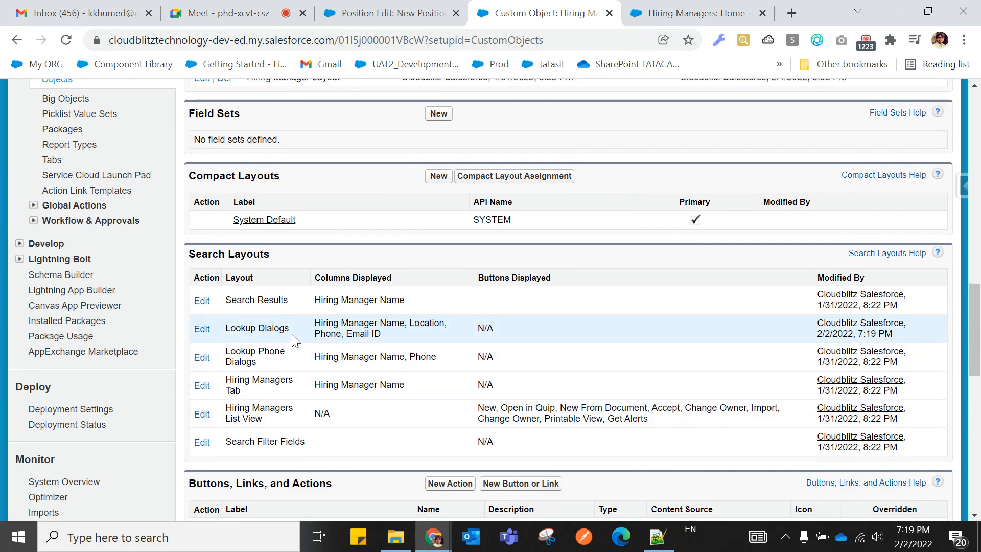
{"action": "left_click_drag", "start_coordinate": [223, 331], "coordinate": [285, 328]}
{"action": "left_click_drag", "start_coordinate": [220, 329], "coordinate": [291, 330]}
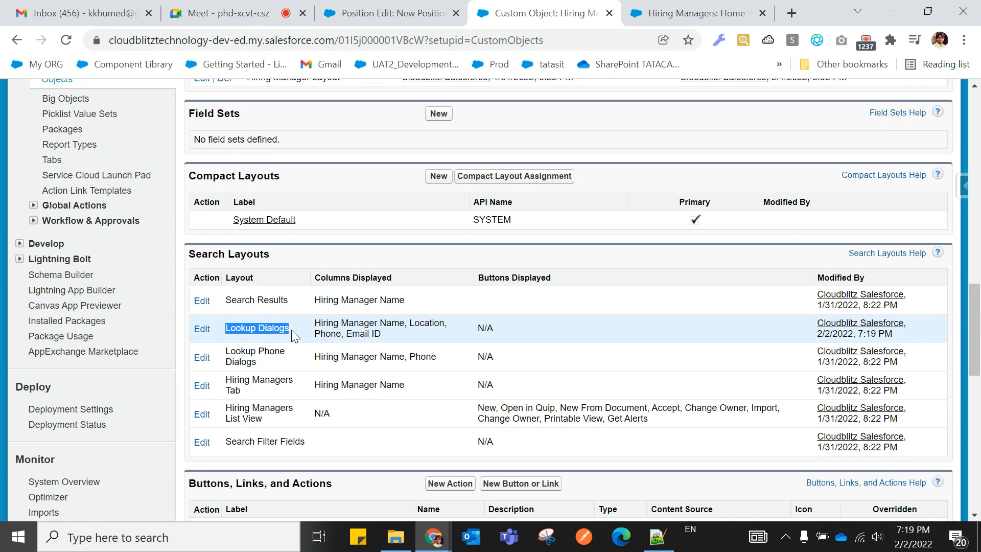
{"action": "scroll", "coordinate": [393, 198], "scroll_direction": "up", "scroll_amount": 3}
Cancel the unfinished new position form and open PHP DEVELOPER from Recent Positions.
{"action": "left_click", "coordinate": [355, 20]}
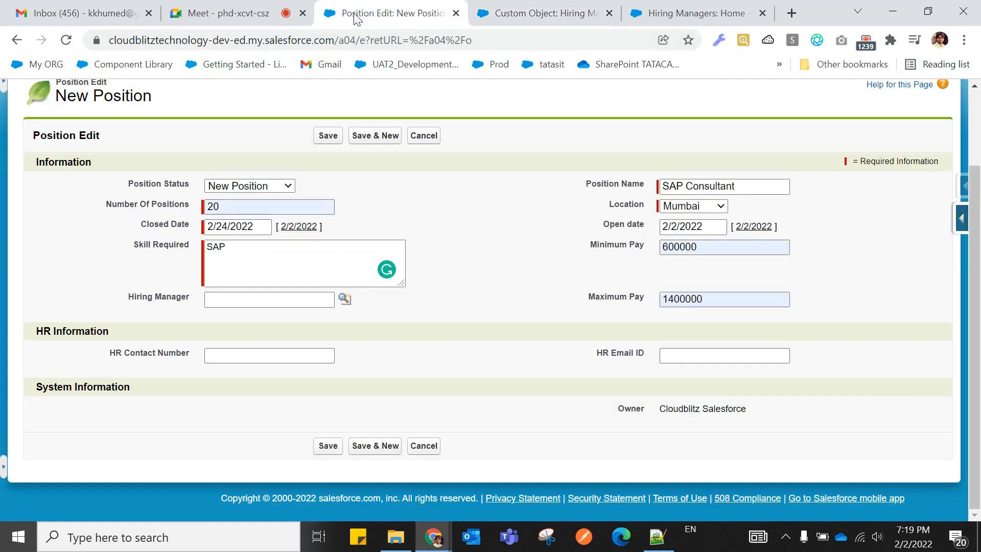
{"action": "left_click", "coordinate": [65, 40]}
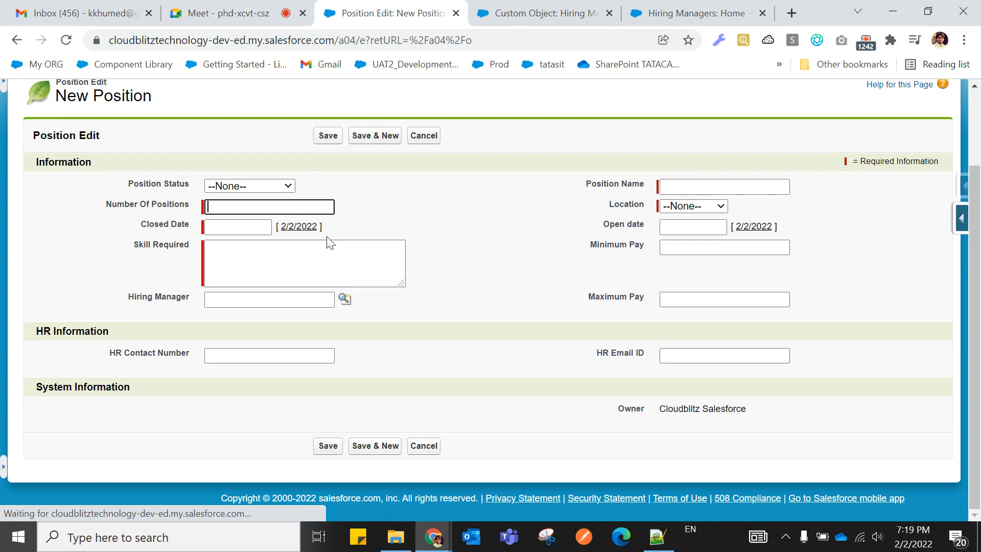
{"action": "left_click", "coordinate": [424, 135]}
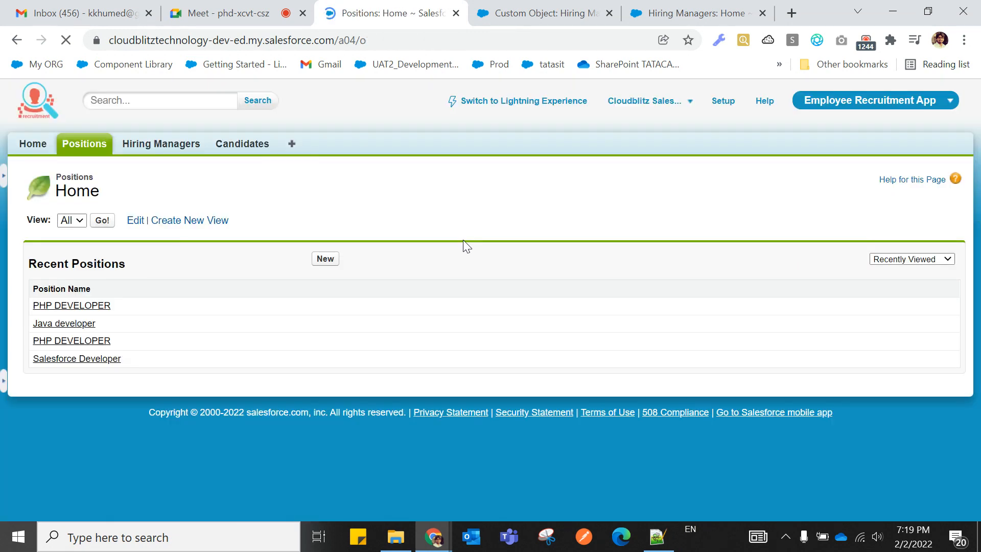
{"action": "left_click", "coordinate": [103, 306]}
{"action": "scroll", "coordinate": [275, 322], "scroll_direction": "down", "scroll_amount": 5}
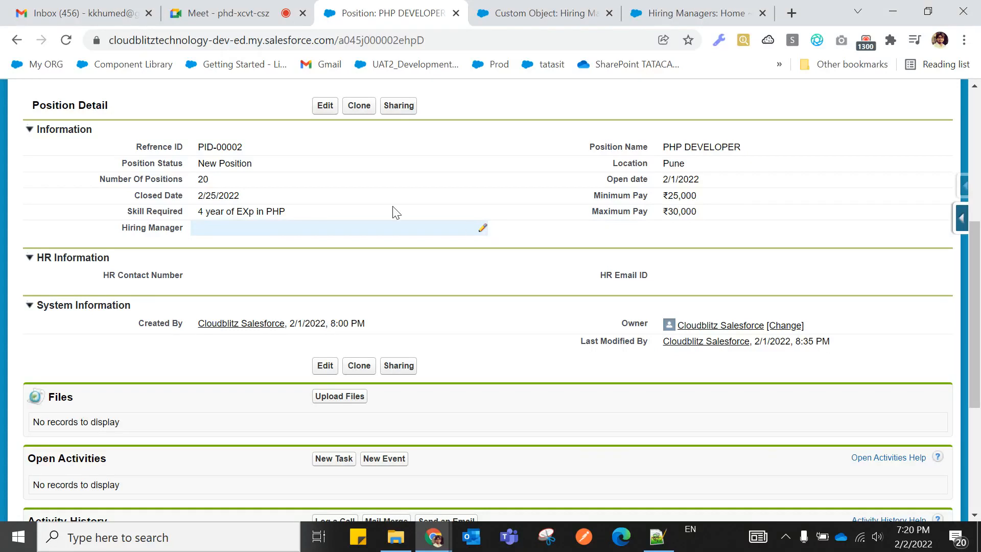
Edit PHP DEVELOPER and choose the hiring manager from the Hiring Manager lookup popup.
{"action": "left_click", "coordinate": [320, 112]}
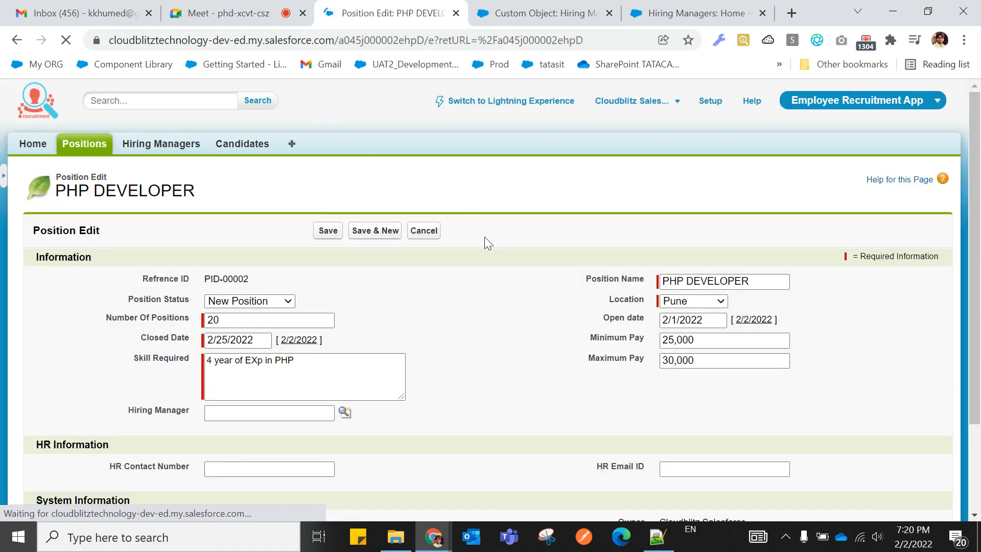
{"action": "scroll", "coordinate": [485, 240], "scroll_direction": "down", "scroll_amount": 2}
{"action": "left_click_drag", "start_coordinate": [128, 297], "coordinate": [191, 301]}
{"action": "left_click", "coordinate": [176, 308]}
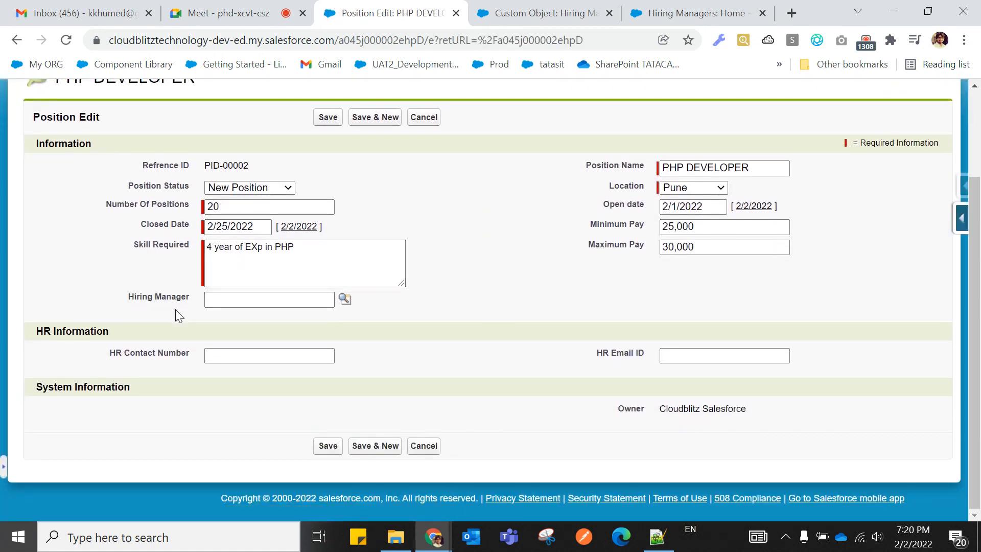
{"action": "left_click", "coordinate": [345, 301]}
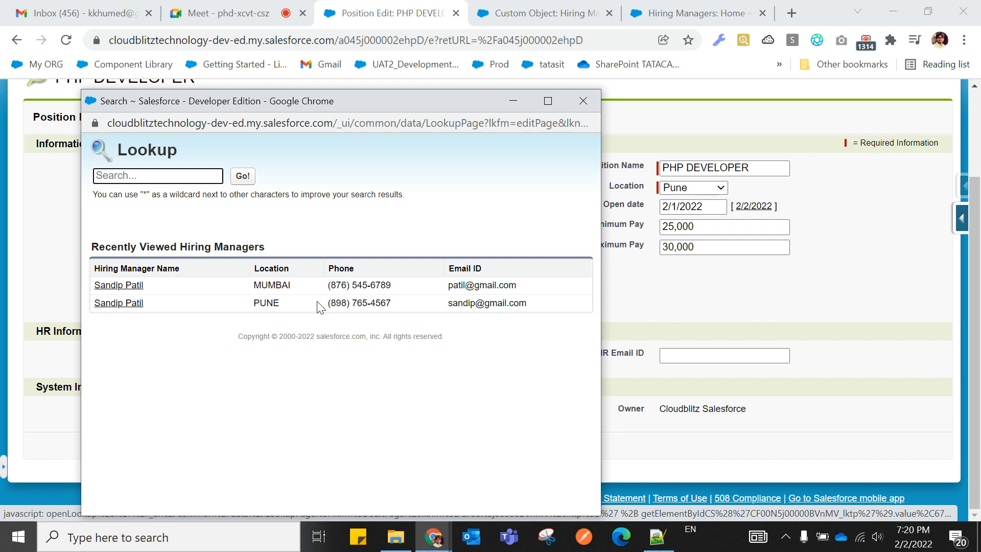
{"action": "left_click_drag", "start_coordinate": [93, 271], "coordinate": [481, 268]}
{"action": "left_click", "coordinate": [191, 282]}
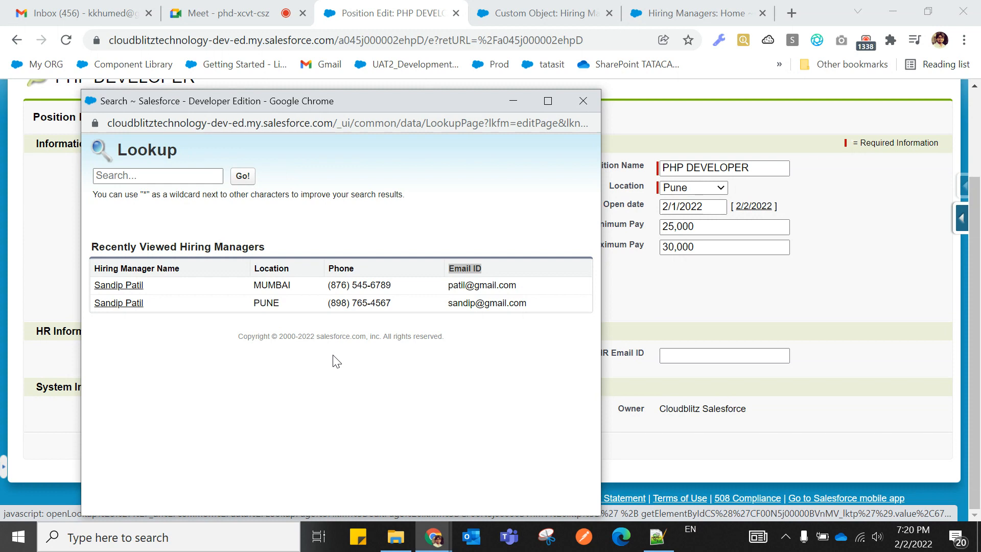
{"action": "left_click", "coordinate": [121, 304]}
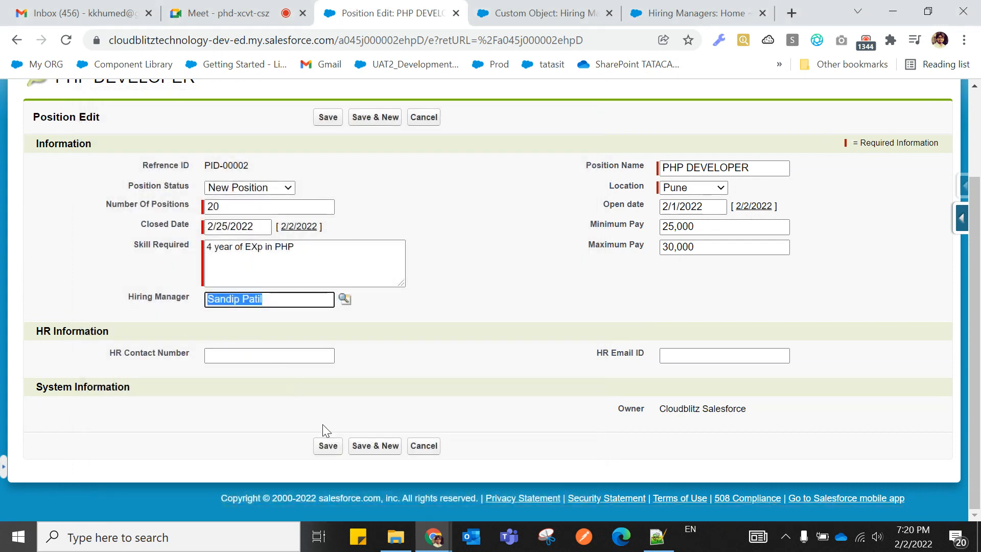
{"action": "left_click", "coordinate": [331, 446]}
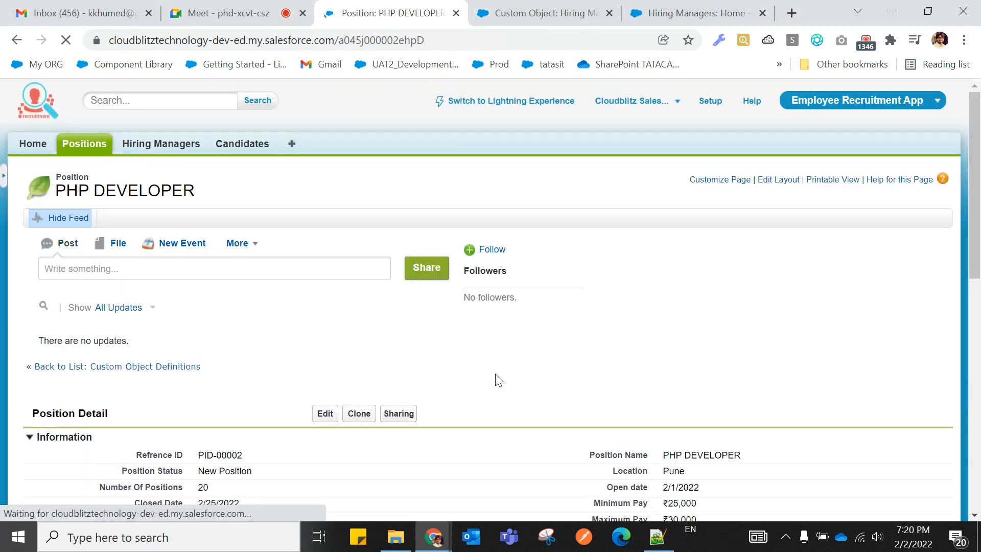
{"action": "scroll", "coordinate": [458, 375], "scroll_direction": "down", "scroll_amount": 2}
{"action": "scroll", "coordinate": [461, 380], "scroll_direction": "up", "scroll_amount": 2}
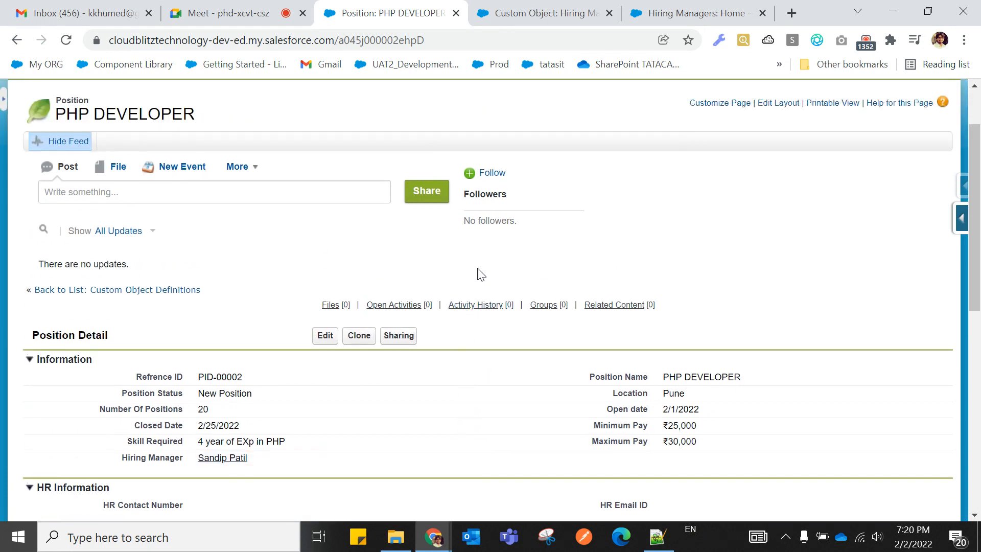
{"action": "scroll", "coordinate": [449, 291], "scroll_direction": "down", "scroll_amount": 5}
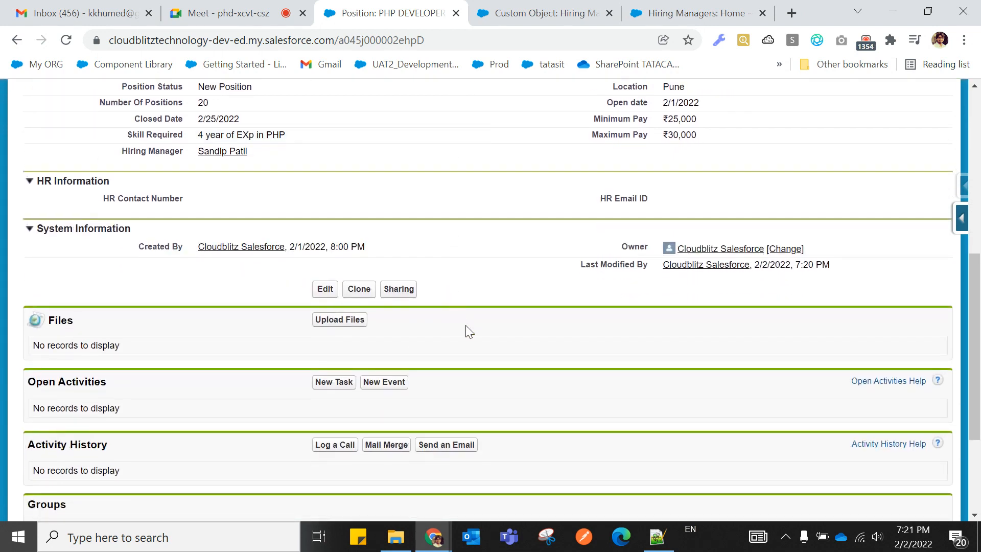
{"action": "scroll", "coordinate": [466, 325], "scroll_direction": "up", "scroll_amount": 6}
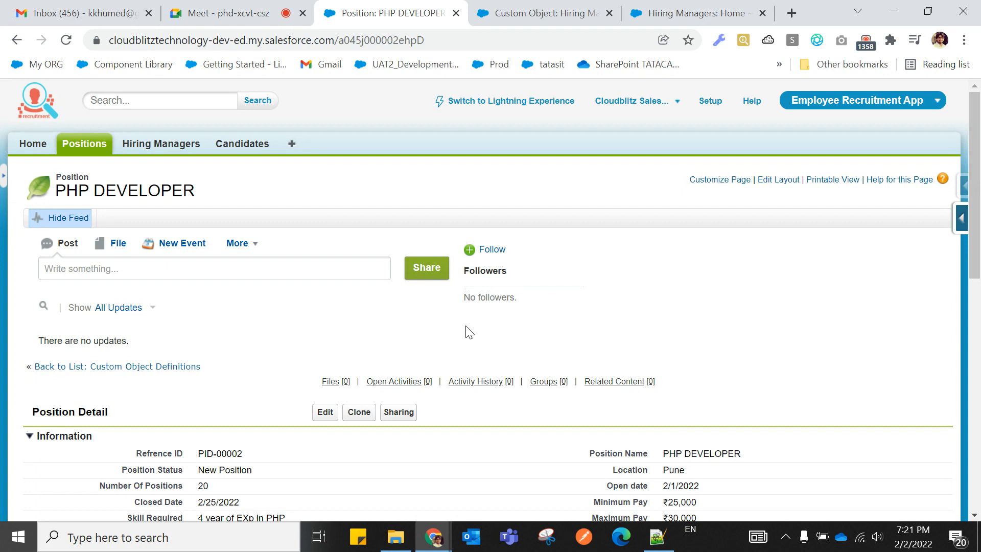
{"action": "scroll", "coordinate": [469, 332], "scroll_direction": "down", "scroll_amount": 1}
{"action": "scroll", "coordinate": [469, 332], "scroll_direction": "up", "scroll_amount": 1}
{"action": "scroll", "coordinate": [469, 332], "scroll_direction": "down", "scroll_amount": 2}
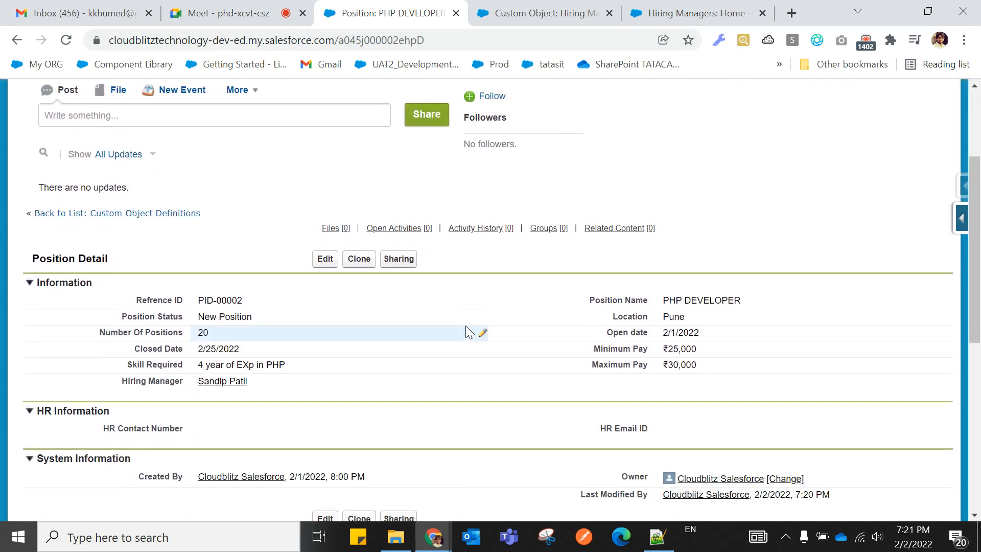
{"action": "scroll", "coordinate": [466, 327], "scroll_direction": "down", "scroll_amount": 1}
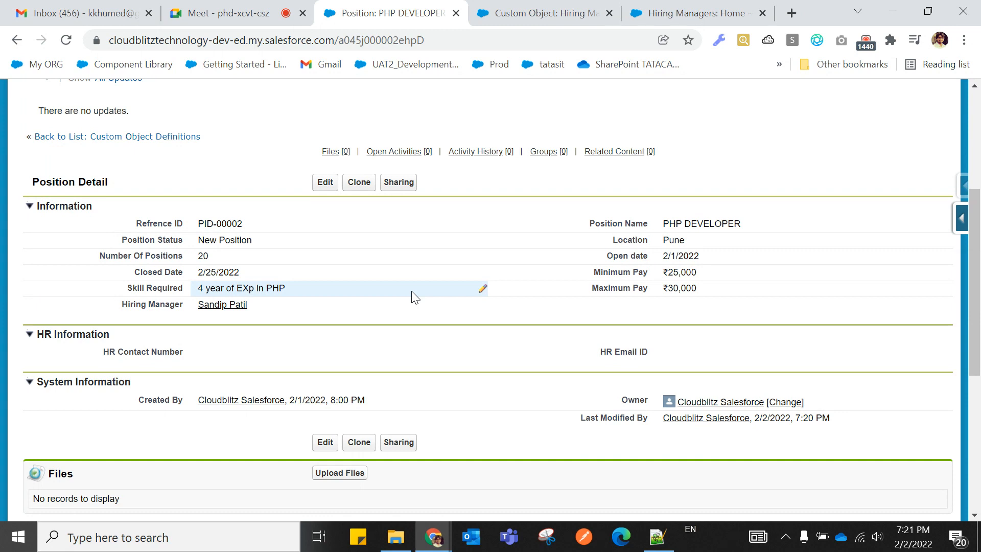
{"action": "scroll", "coordinate": [412, 295], "scroll_direction": "up", "scroll_amount": 5}
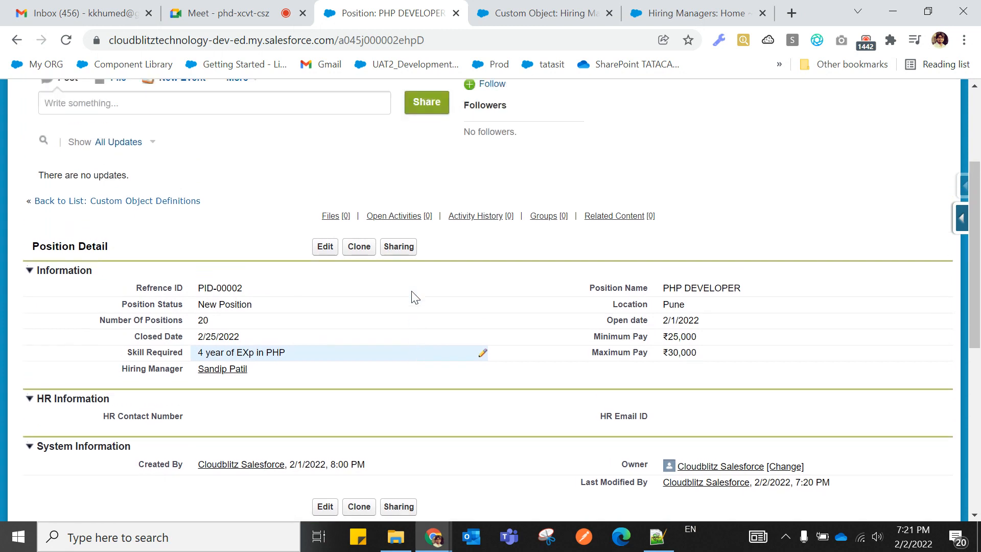
{"action": "scroll", "coordinate": [412, 295], "scroll_direction": "down", "scroll_amount": 3}
{"action": "scroll", "coordinate": [415, 297], "scroll_direction": "down", "scroll_amount": 3}
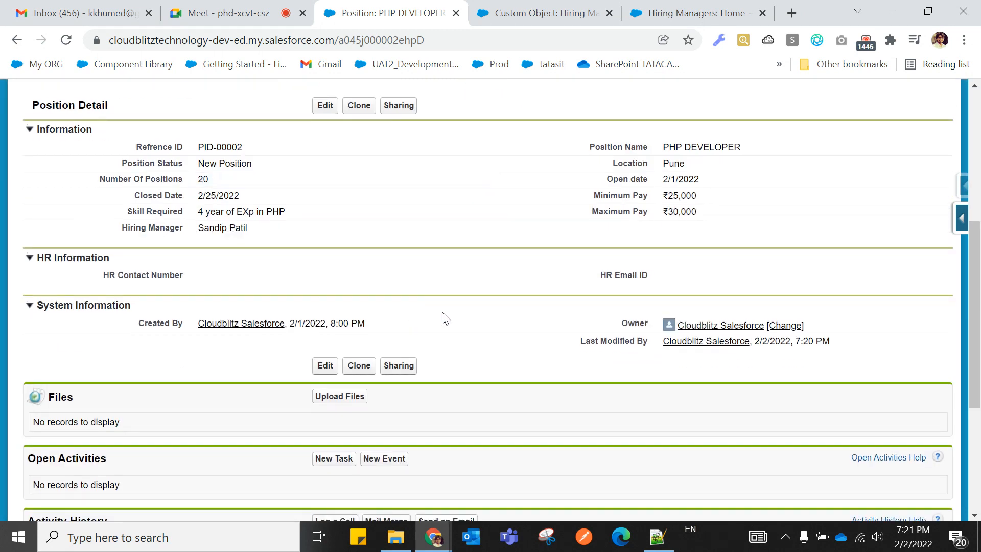
{"action": "scroll", "coordinate": [442, 317], "scroll_direction": "down", "scroll_amount": 2}
Review the lookup relationship notes and Position task in Notepad++ from line 107, then return to the PHP DEVELOPER position.
{"action": "left_click", "coordinate": [658, 536]}
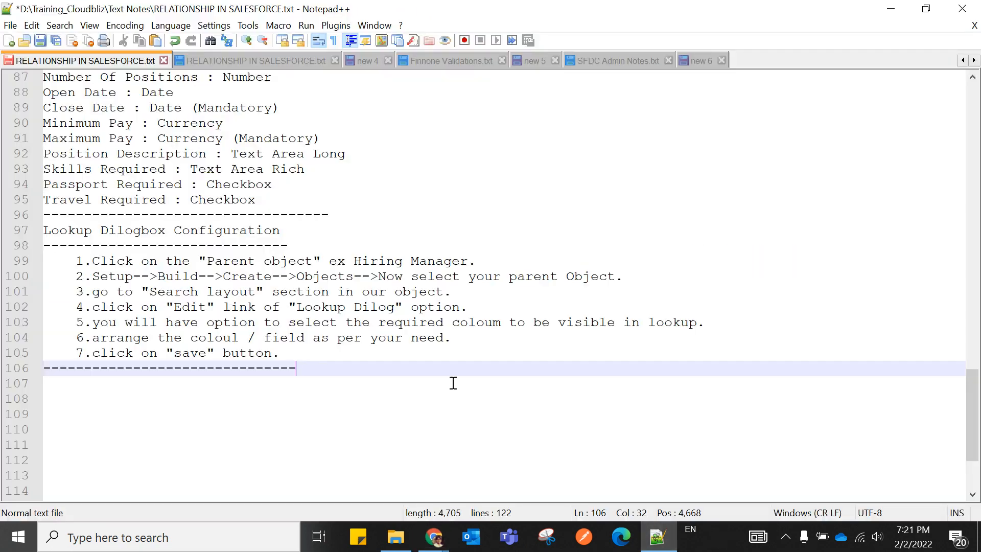
{"action": "scroll", "coordinate": [452, 384], "scroll_direction": "up", "scroll_amount": 1}
{"action": "left_click", "coordinate": [403, 429]}
{"action": "scroll", "coordinate": [416, 403], "scroll_direction": "up", "scroll_amount": 3}
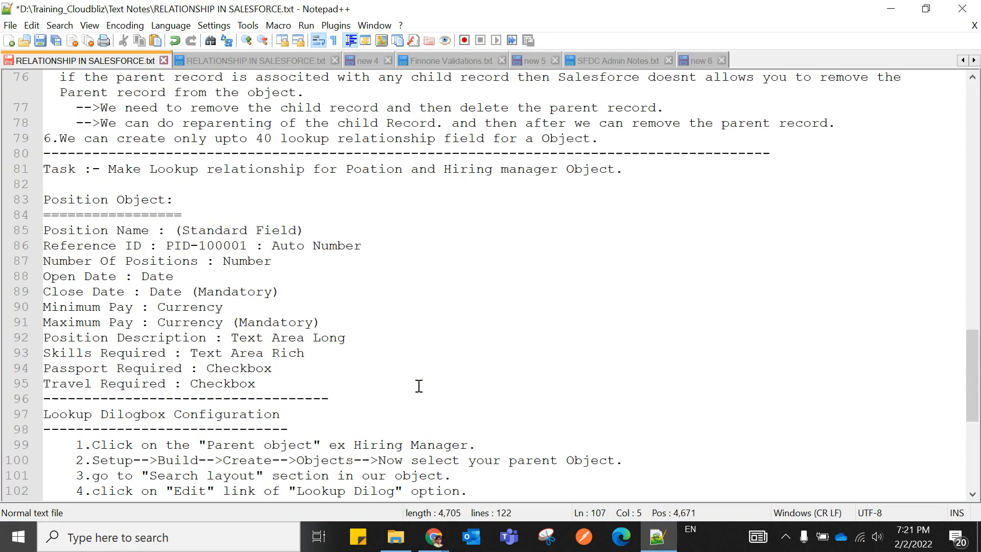
{"action": "scroll", "coordinate": [418, 386], "scroll_direction": "up", "scroll_amount": 8}
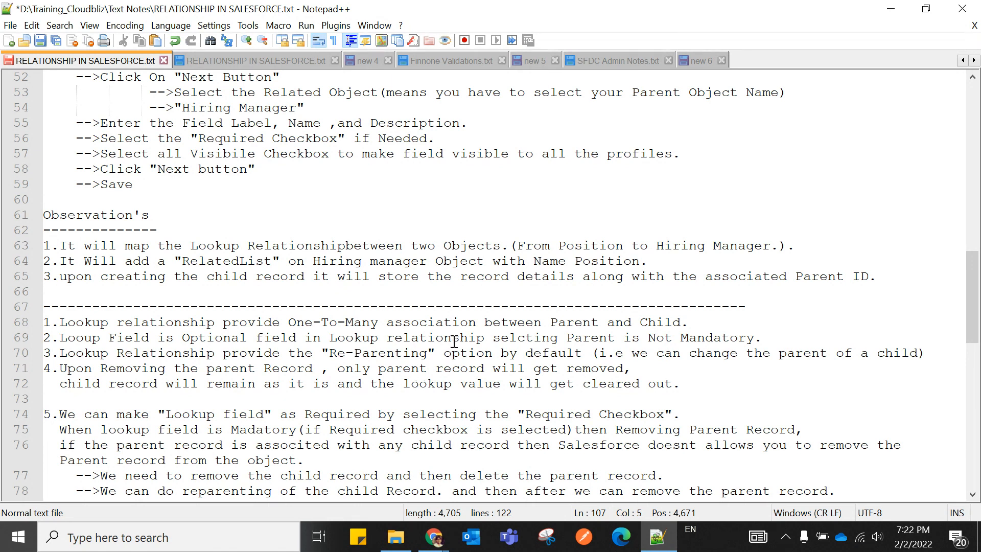
{"action": "scroll", "coordinate": [431, 316], "scroll_direction": "down", "scroll_amount": 1}
{"action": "scroll", "coordinate": [431, 317], "scroll_direction": "down", "scroll_amount": 11}
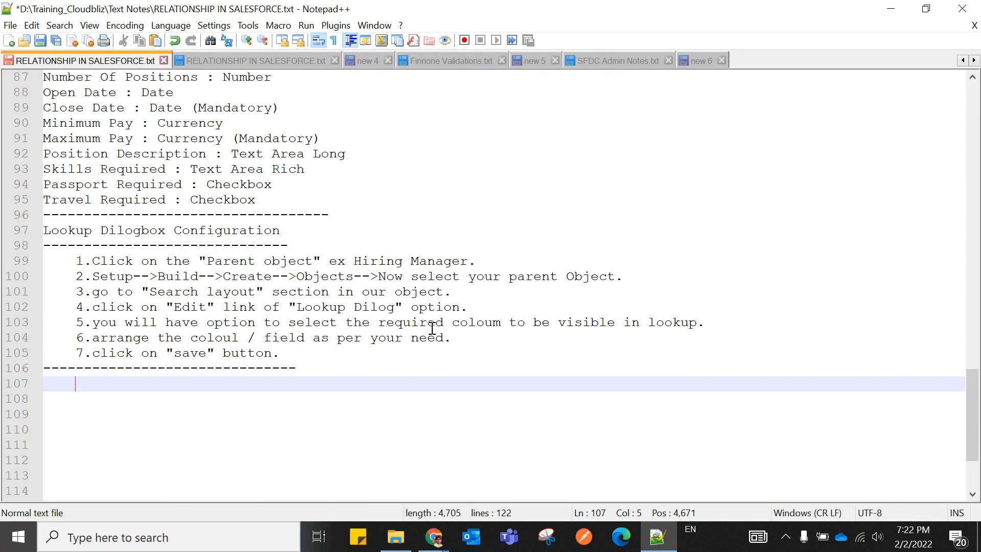
{"action": "scroll", "coordinate": [459, 403], "scroll_direction": "up", "scroll_amount": 4}
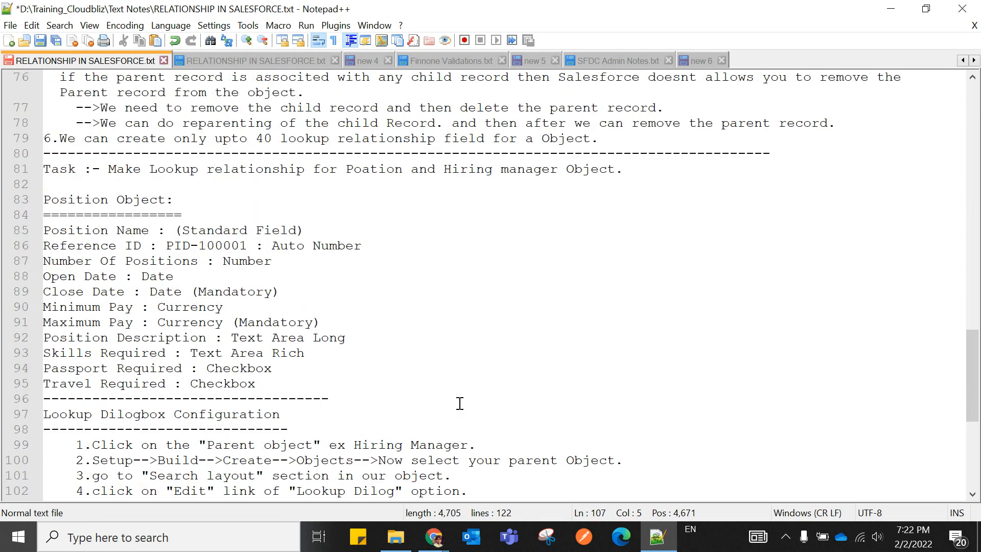
{"action": "scroll", "coordinate": [450, 373], "scroll_direction": "up", "scroll_amount": 3}
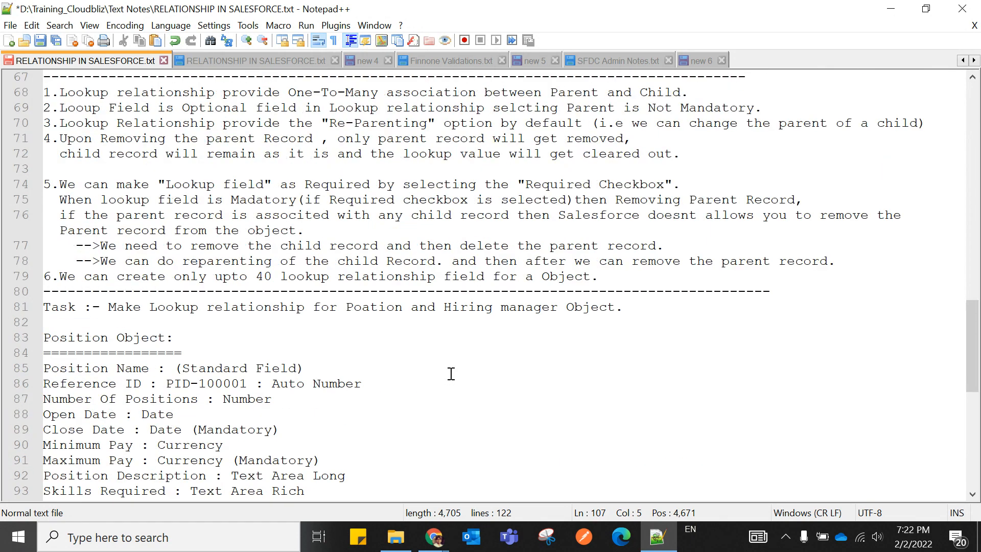
{"action": "mouse_move", "coordinate": [439, 542]}
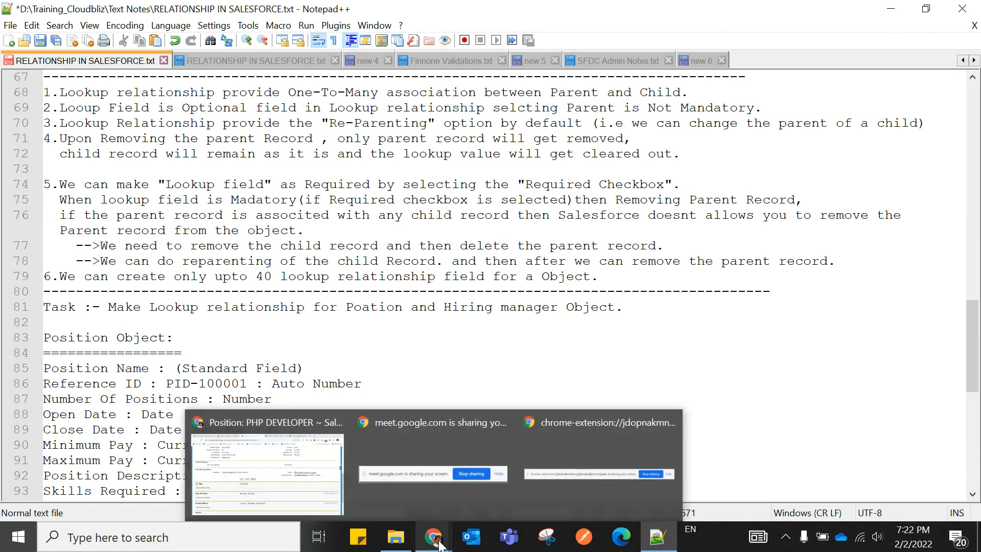
{"action": "left_click", "coordinate": [296, 482]}
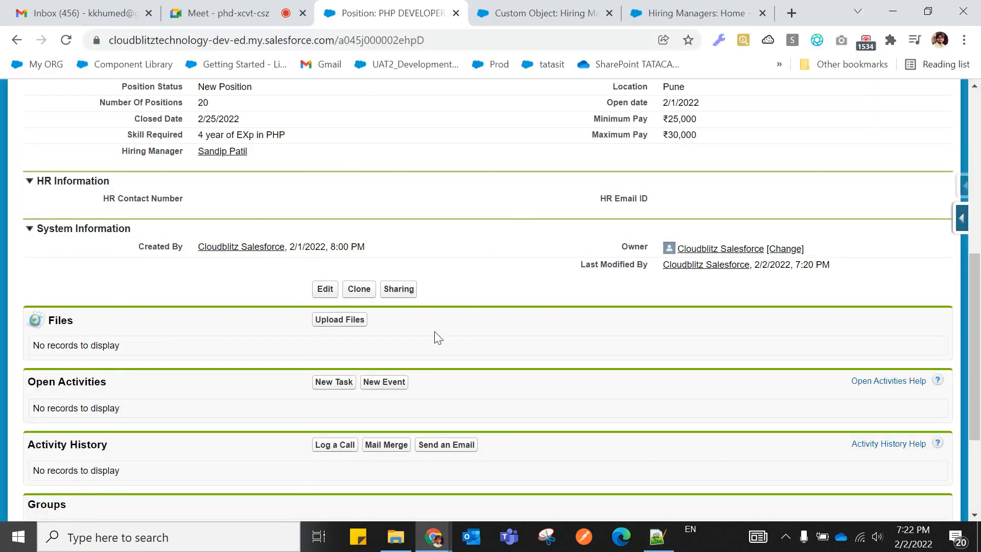
{"action": "scroll", "coordinate": [434, 331], "scroll_direction": "up", "scroll_amount": 3}
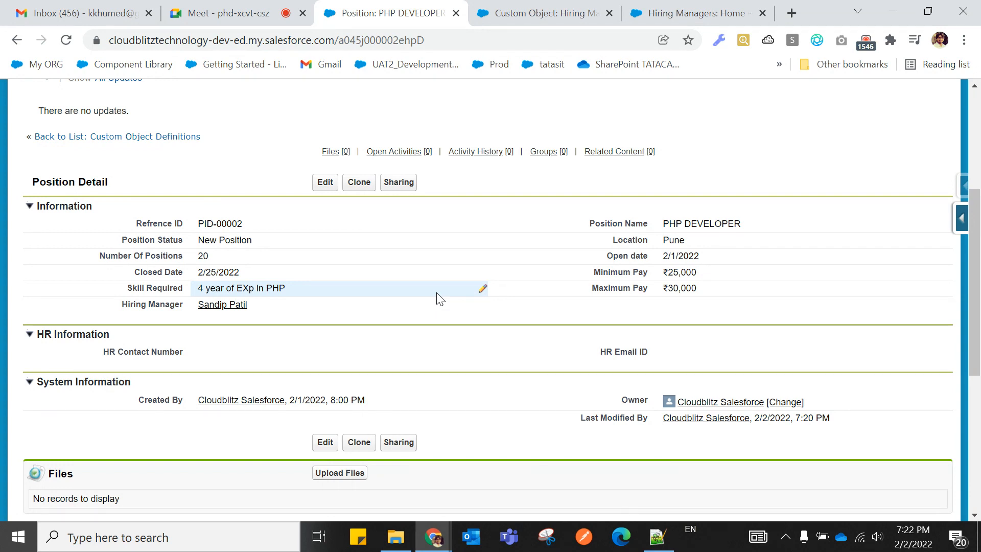
{"action": "scroll", "coordinate": [440, 300], "scroll_direction": "up", "scroll_amount": 5}
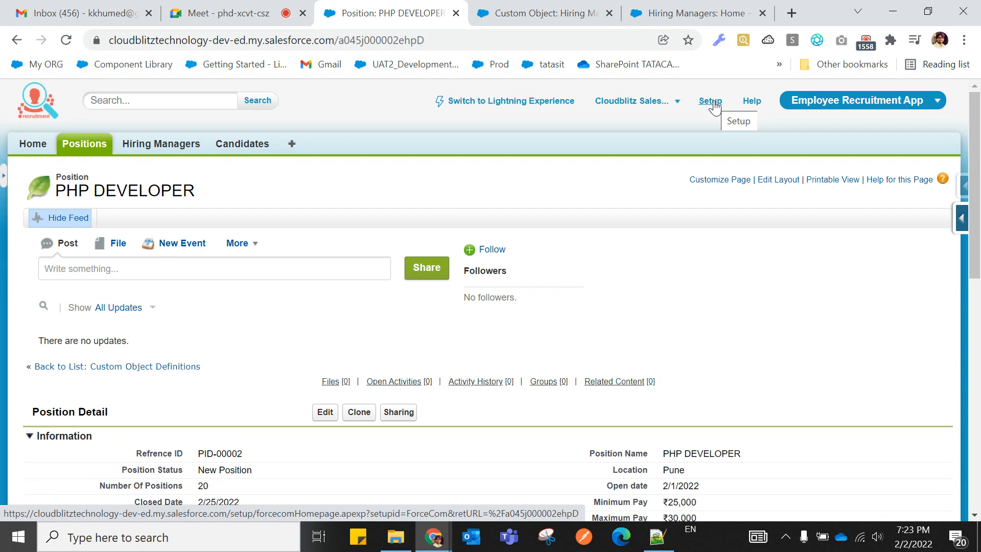
{"action": "left_click", "coordinate": [710, 101]}
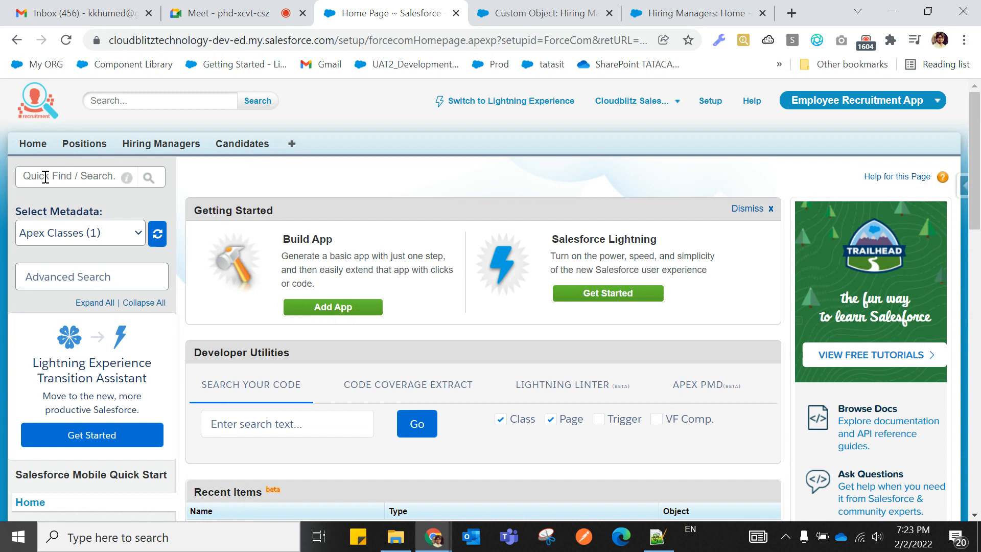
Find Schema Builder with the Setup Quick Find search 'Schem' and copy its link text.
{"action": "left_click", "coordinate": [45, 176]}
{"action": "type", "text": "Schem"}
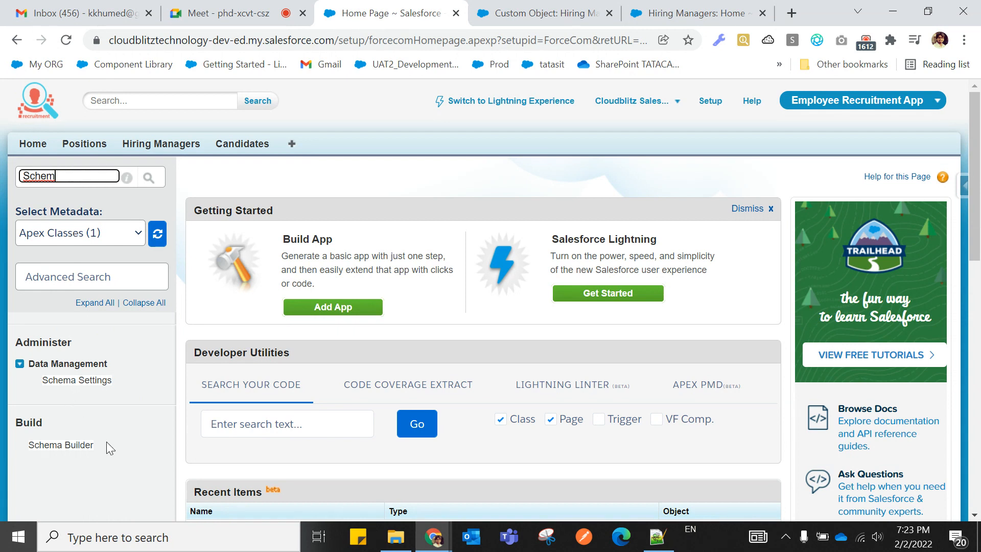
{"action": "left_click_drag", "start_coordinate": [97, 446], "coordinate": [29, 450]}
{"action": "key", "text": "ctrl+c"}
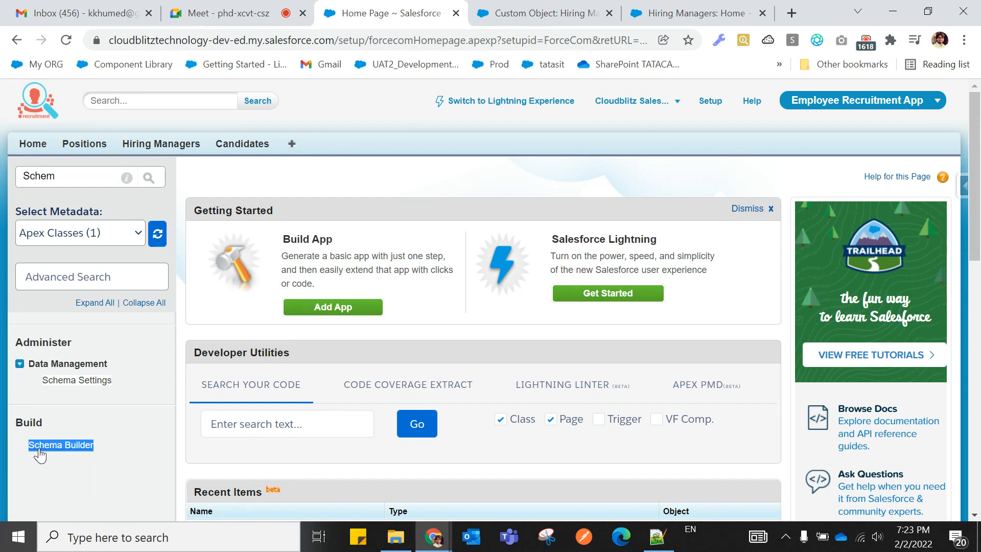
{"action": "right_click", "coordinate": [40, 446]}
{"action": "left_click", "coordinate": [81, 331]}
Paste 'Schema Builder' as line 107 in the Notepad++ notes and go back to Salesforce setup.
{"action": "left_click", "coordinate": [657, 536]}
{"action": "scroll", "coordinate": [271, 438], "scroll_direction": "down", "scroll_amount": 7}
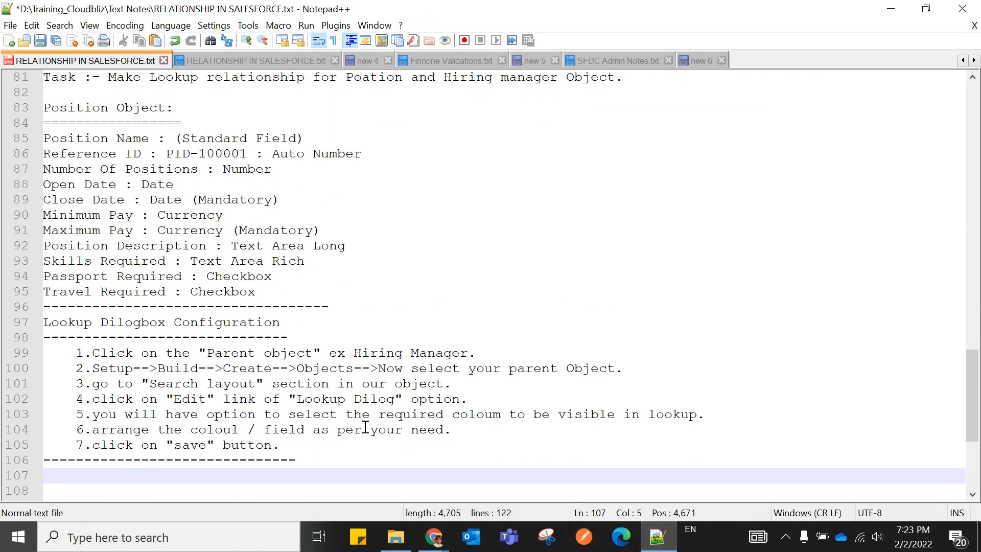
{"action": "key", "text": "ctrl+v"}
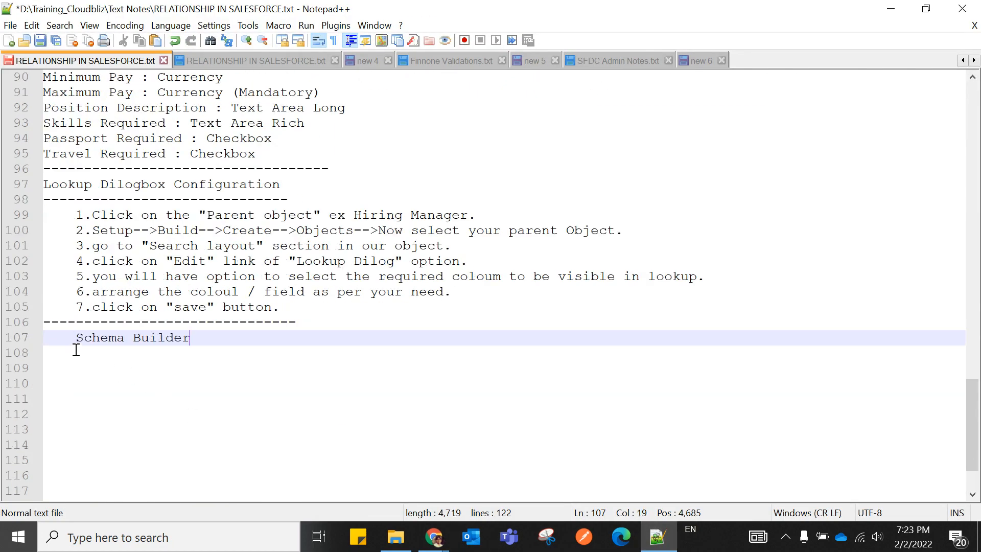
{"action": "mouse_move", "coordinate": [437, 538]}
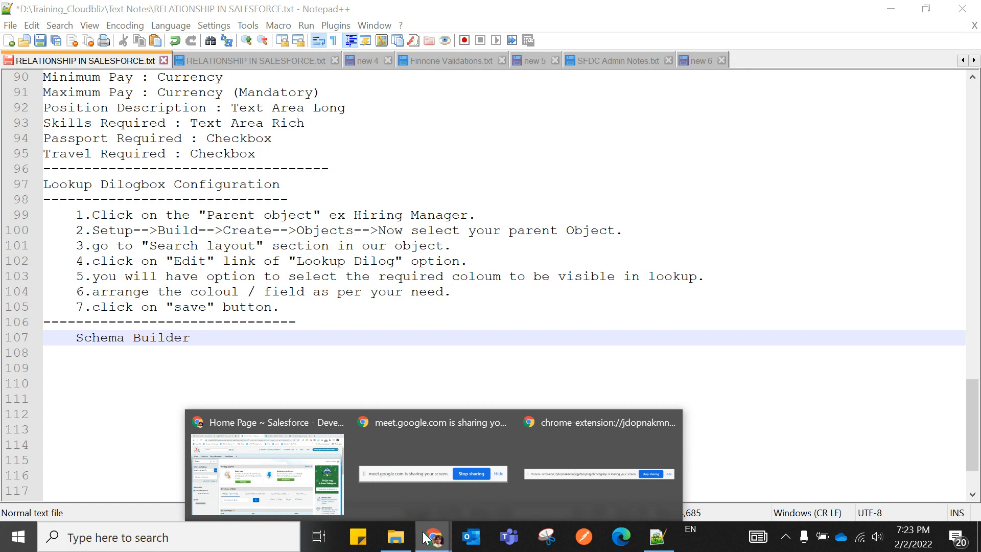
{"action": "left_click", "coordinate": [277, 483]}
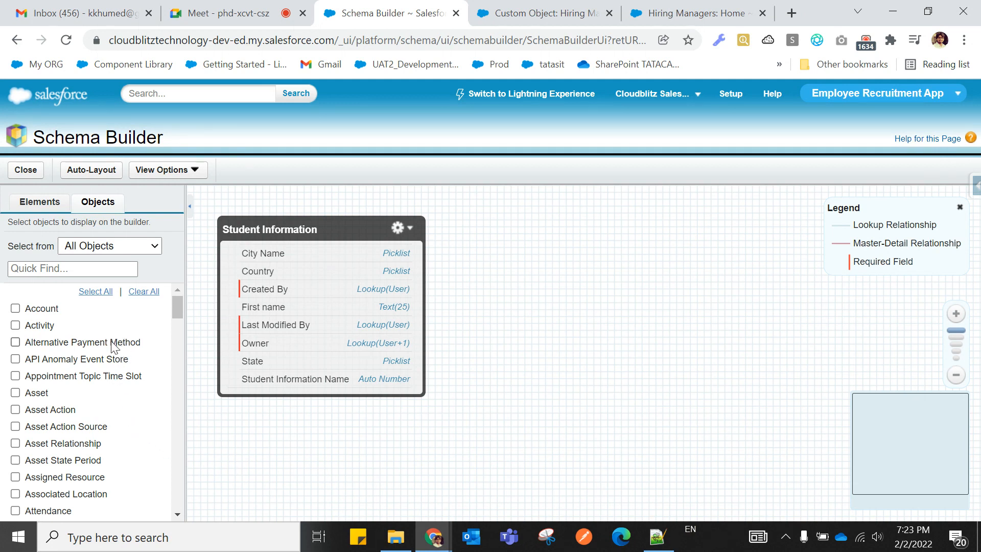
Set Schema Builder's Select from list to Custom Objects, showing Attendance, Candidate, Hiring Manager, Position, Student Information.
{"action": "scroll", "coordinate": [551, 443], "scroll_direction": "down", "scroll_amount": 1}
{"action": "scroll", "coordinate": [552, 445], "scroll_direction": "up", "scroll_amount": 1}
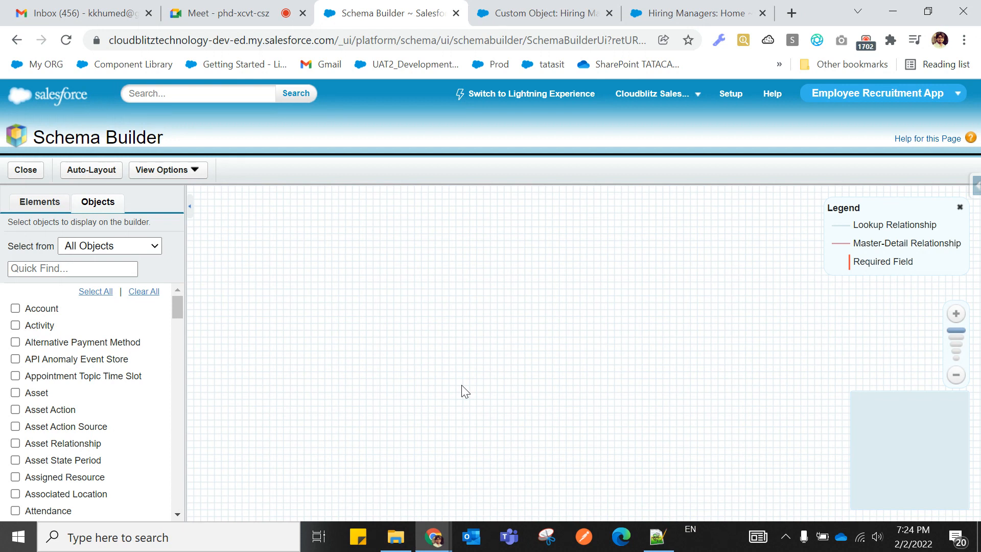
{"action": "left_click", "coordinate": [92, 253]}
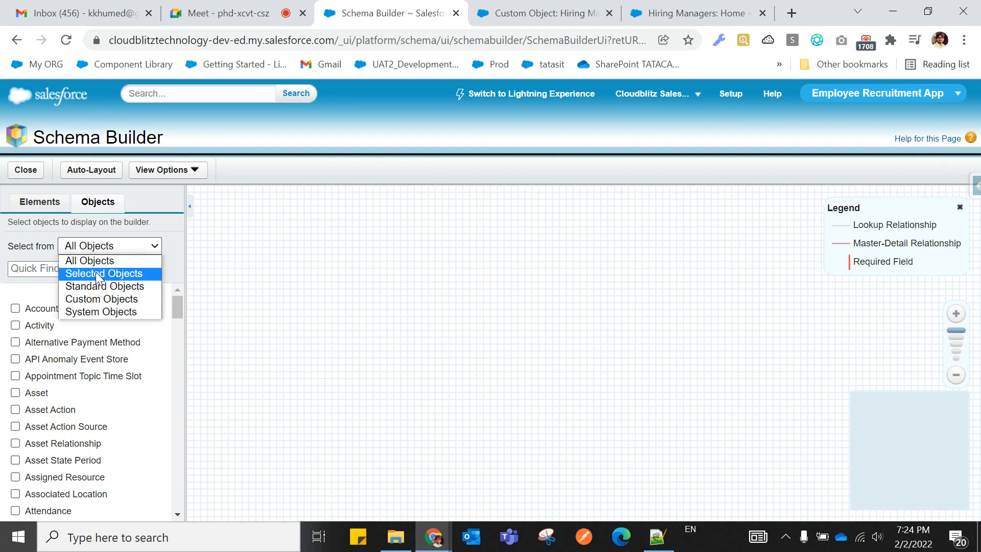
{"action": "left_click", "coordinate": [100, 301]}
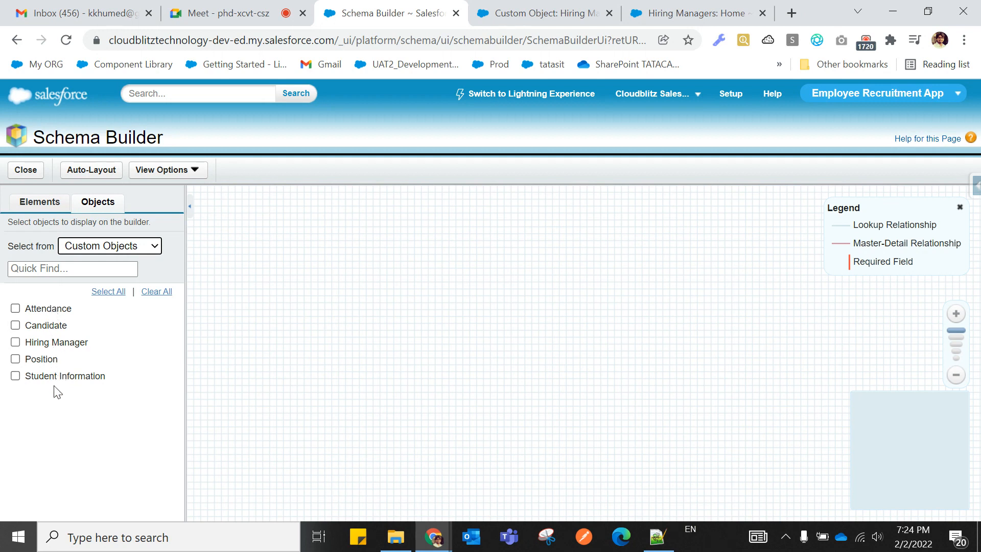
Place Position and Hiring Manager side by side on the canvas, showing their lookup relationship line.
{"action": "left_click", "coordinate": [15, 358]}
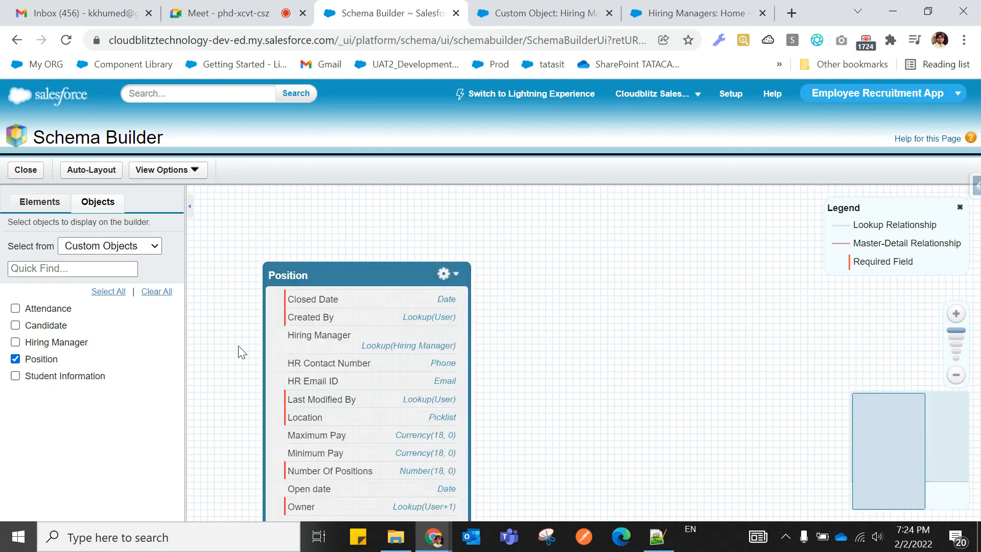
{"action": "left_click_drag", "start_coordinate": [327, 274], "coordinate": [284, 198]}
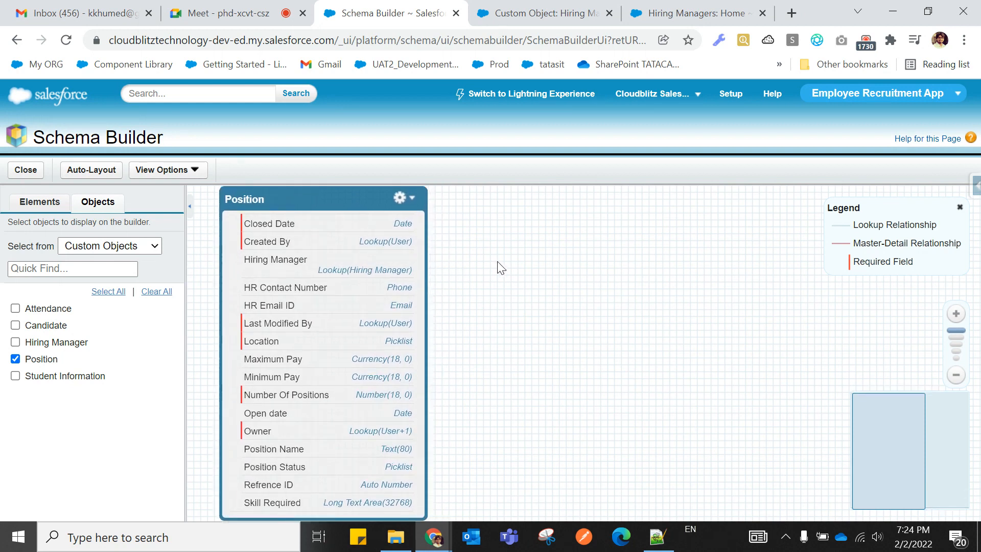
{"action": "left_click", "coordinate": [15, 341]}
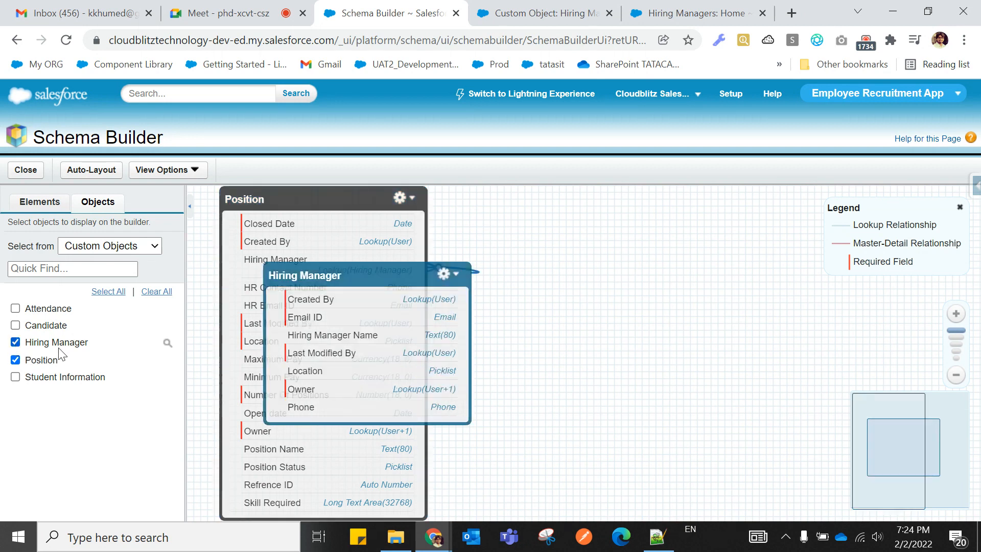
{"action": "left_click_drag", "start_coordinate": [352, 275], "coordinate": [644, 262]}
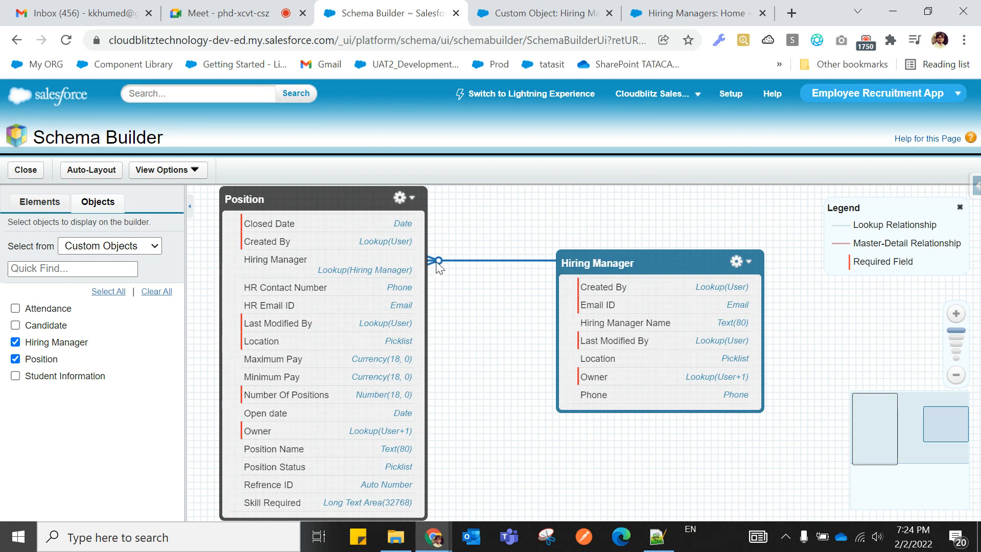
{"action": "mouse_move", "coordinate": [469, 264]}
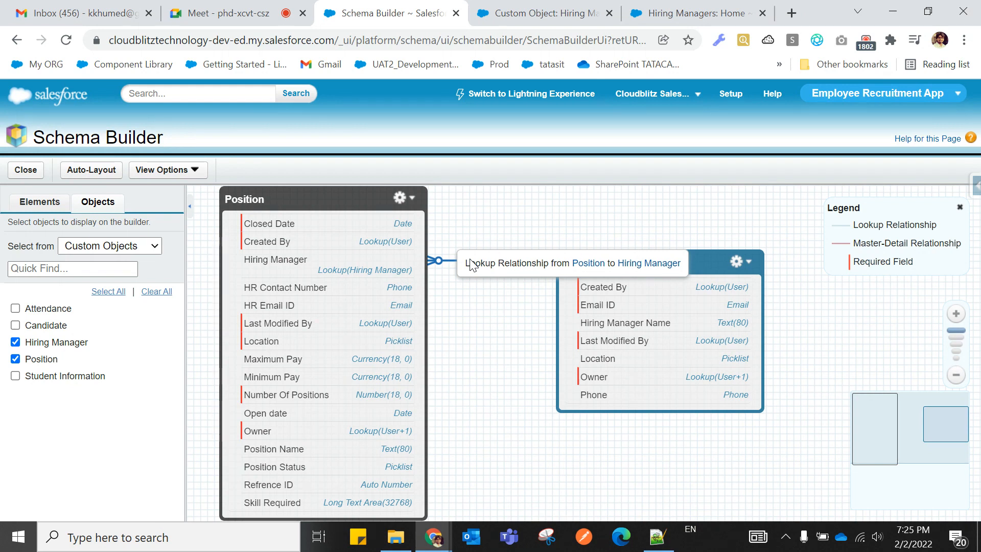
Keep Custom Objects as the object category and start a quick search of objects.
{"action": "left_click", "coordinate": [130, 247]}
{"action": "left_click", "coordinate": [131, 250]}
{"action": "left_click", "coordinate": [130, 248]}
{"action": "left_click", "coordinate": [131, 248]}
{"action": "left_click", "coordinate": [130, 249]}
{"action": "left_click", "coordinate": [131, 249]}
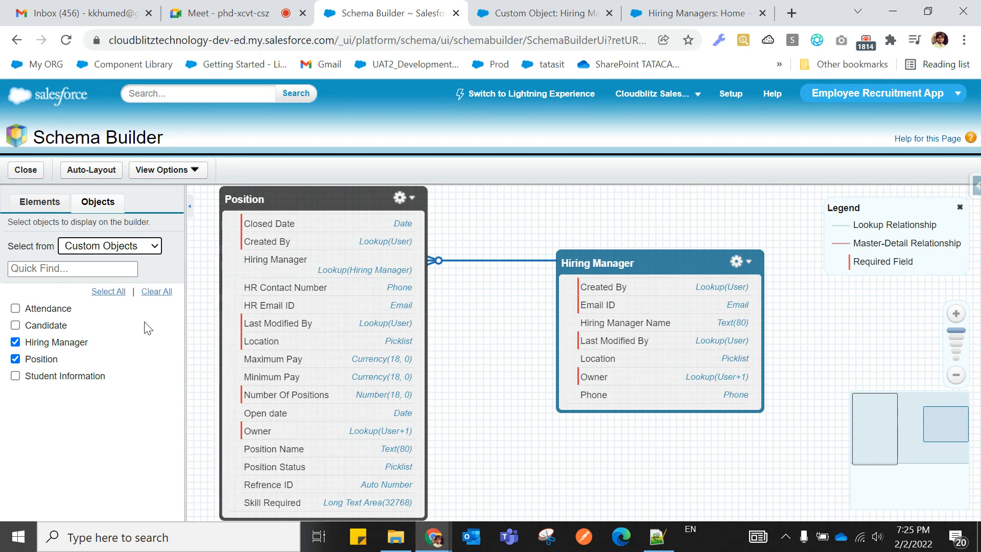
{"action": "left_click", "coordinate": [25, 269]}
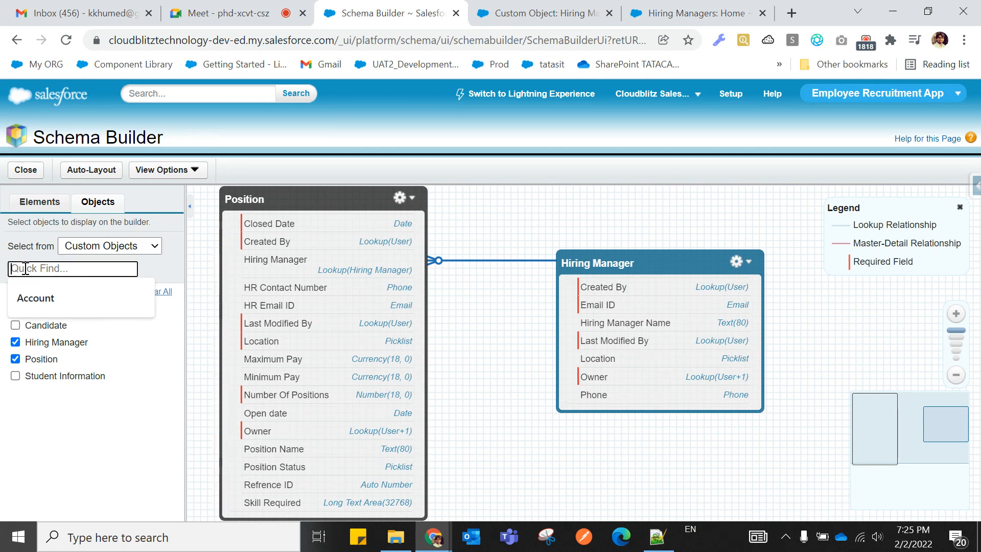
{"action": "left_click", "coordinate": [89, 254]}
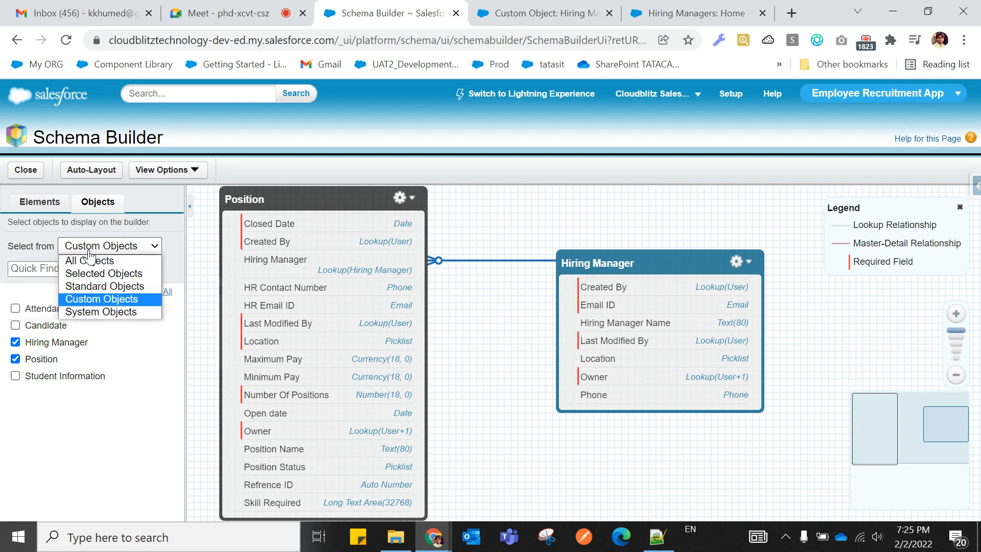
{"action": "left_click", "coordinate": [90, 301]}
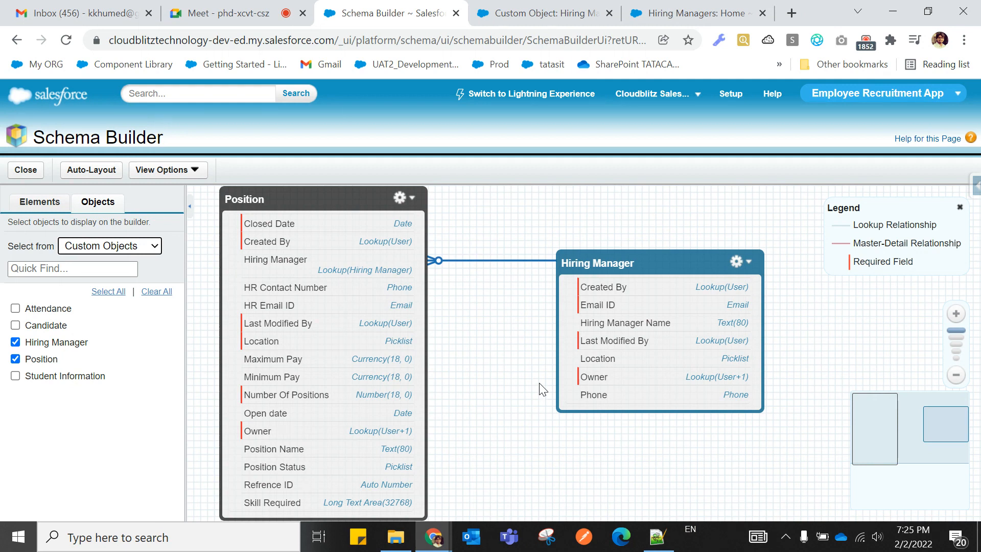
{"action": "mouse_move", "coordinate": [456, 265]}
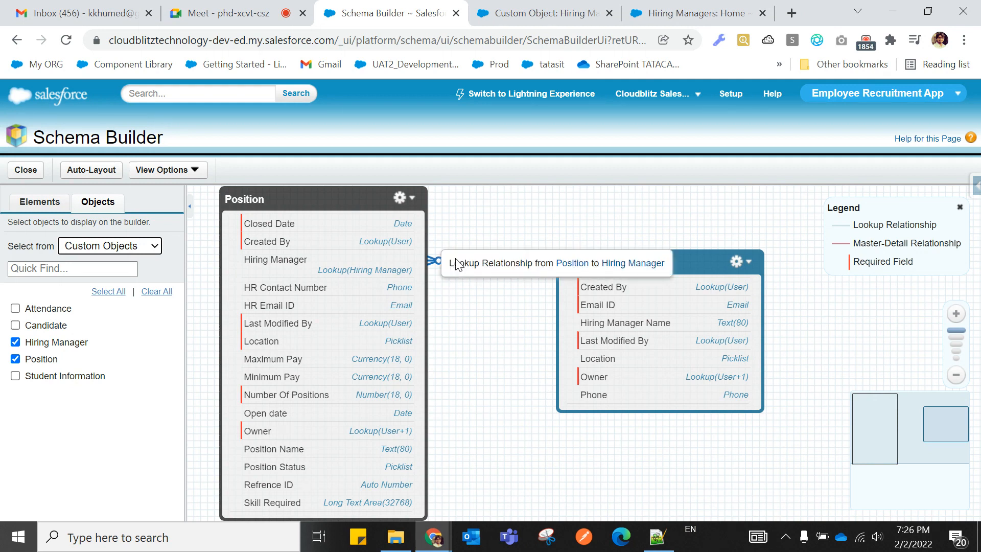
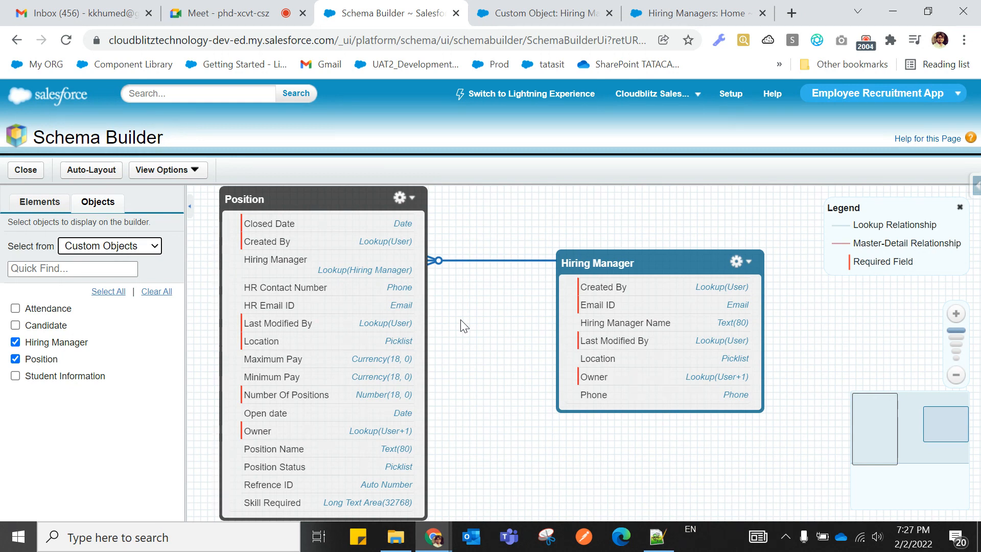
Shift the diagram and highlight the Lookup and Master-Detail Relationship legend entries.
{"action": "mouse_move", "coordinate": [821, 210]}
{"action": "left_mouse_down"}
{"action": "mouse_move", "coordinate": [833, 208]}
{"action": "mouse_move", "coordinate": [821, 209]}
{"action": "left_mouse_up"}
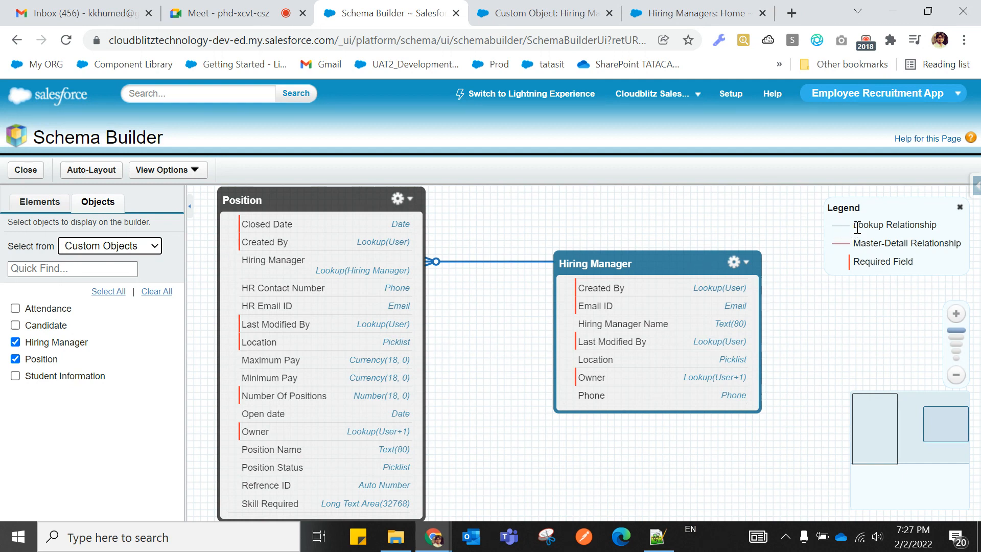
{"action": "mouse_move", "coordinate": [854, 226]}
{"action": "left_mouse_down"}
{"action": "mouse_move", "coordinate": [936, 228]}
{"action": "mouse_move", "coordinate": [859, 224]}
{"action": "left_mouse_up"}
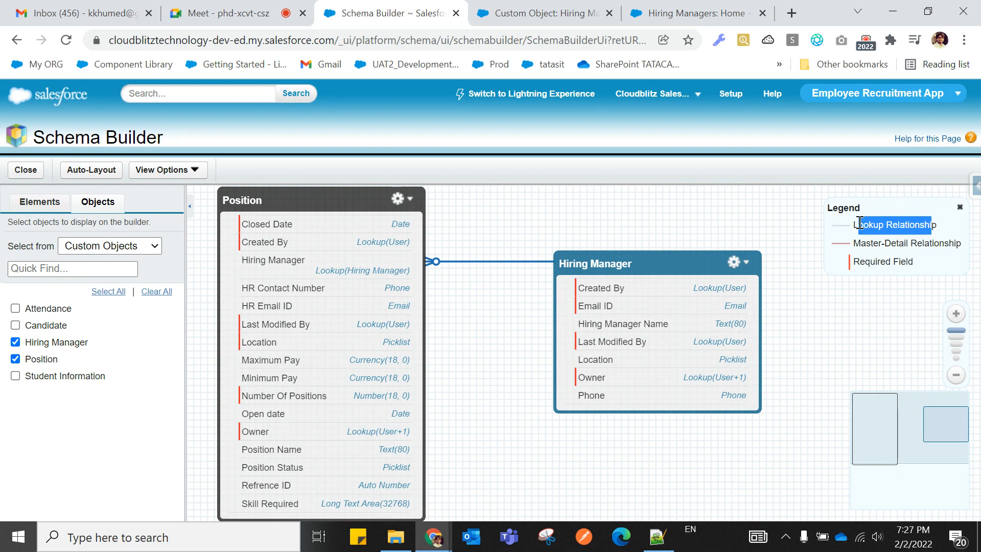
{"action": "left_click", "coordinate": [944, 238]}
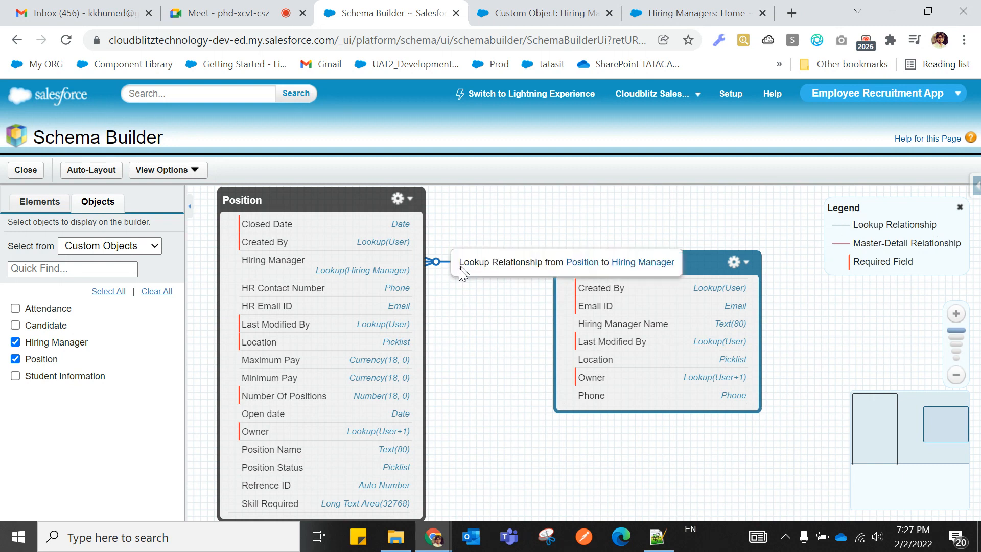
{"action": "left_click_drag", "start_coordinate": [830, 248], "coordinate": [858, 243]}
{"action": "left_click", "coordinate": [940, 246]}
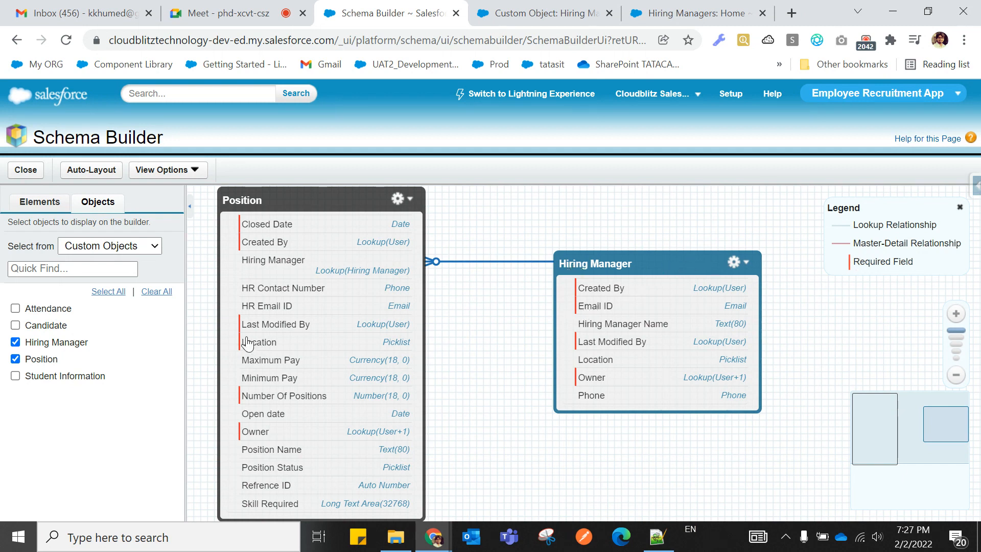
Zoom the schema out and dismiss the incoming chat notification.
{"action": "scroll", "coordinate": [286, 351], "scroll_direction": "down", "scroll_amount": 1}
{"action": "scroll", "coordinate": [287, 352], "scroll_direction": "down", "scroll_amount": 1}
{"action": "scroll", "coordinate": [286, 351], "scroll_direction": "up", "scroll_amount": 1}
{"action": "scroll", "coordinate": [286, 351], "scroll_direction": "down", "scroll_amount": 1}
{"action": "scroll", "coordinate": [287, 351], "scroll_direction": "down", "scroll_amount": 2}
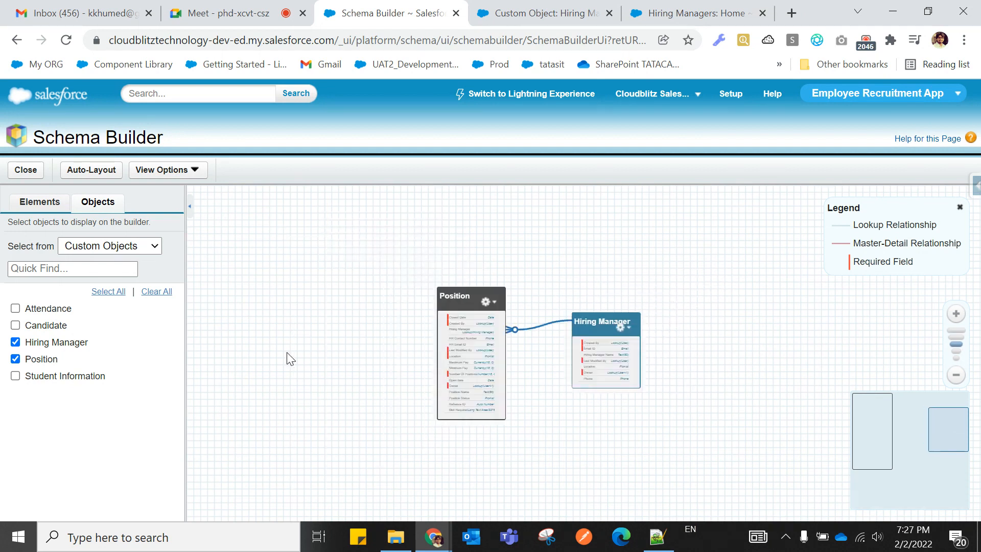
{"action": "scroll", "coordinate": [286, 351], "scroll_direction": "up", "scroll_amount": 3}
{"action": "scroll", "coordinate": [287, 351], "scroll_direction": "down", "scroll_amount": 1}
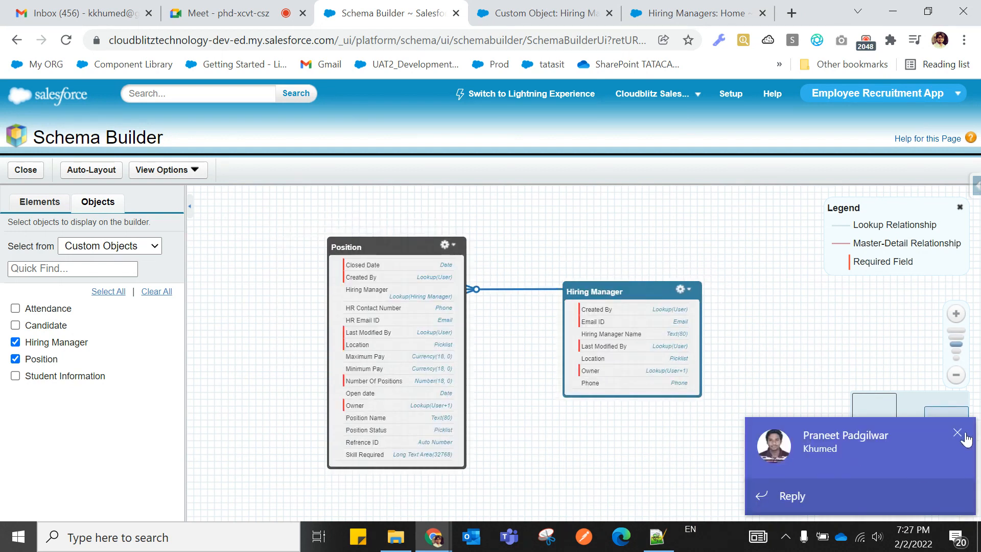
{"action": "left_click", "coordinate": [956, 433]}
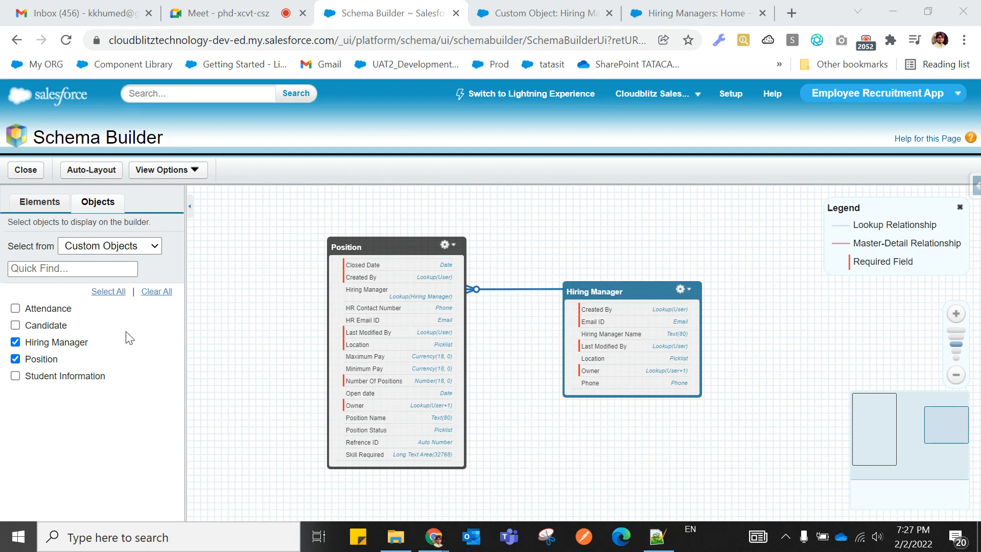
Toggle the object checkboxes so Hiring Manager and Student Information are shown.
{"action": "left_click", "coordinate": [15, 342]}
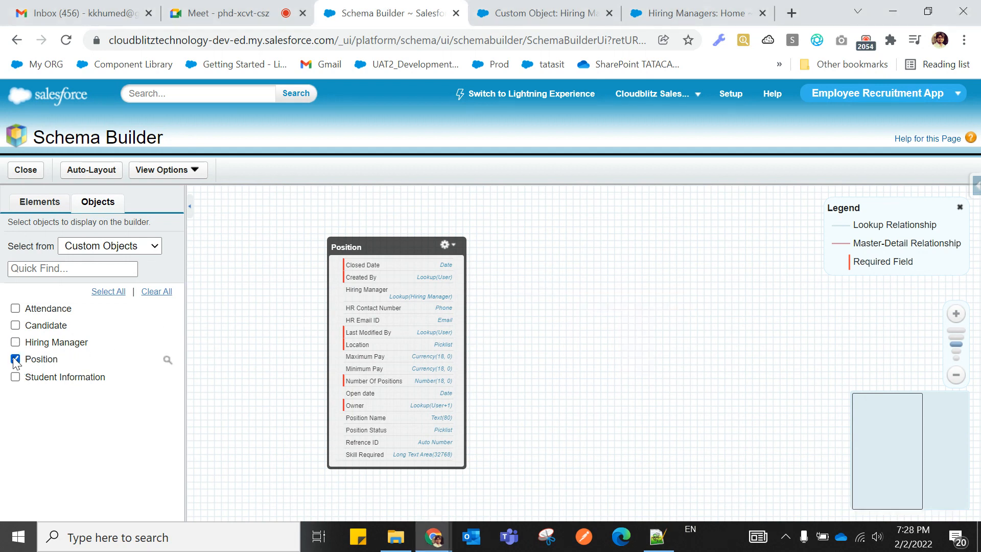
{"action": "left_click", "coordinate": [15, 360]}
{"action": "left_click", "coordinate": [16, 326]}
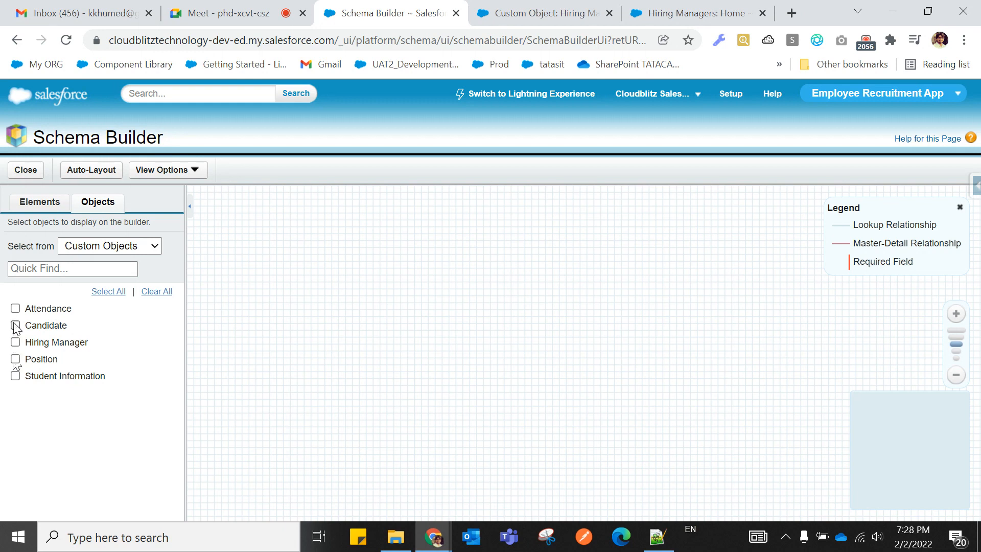
{"action": "left_click", "coordinate": [16, 342]}
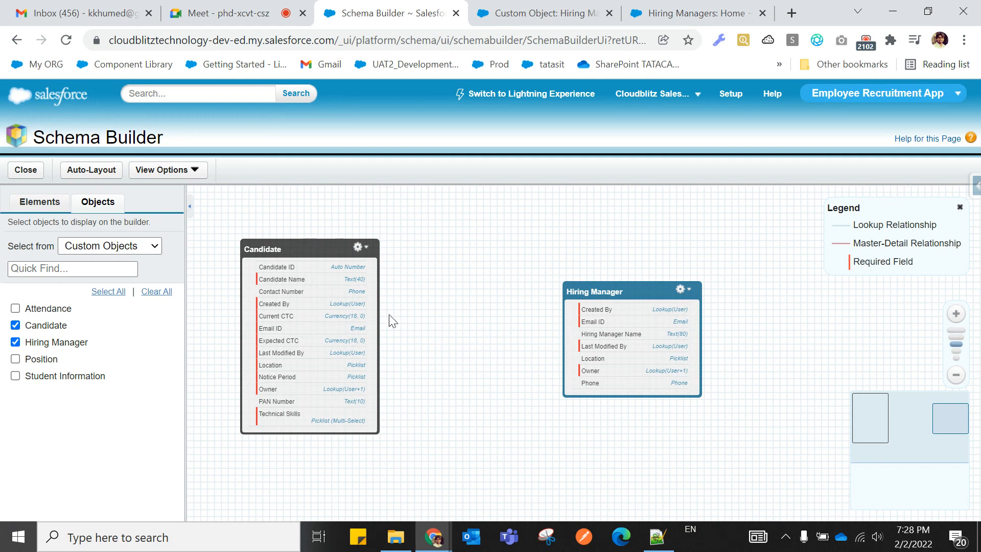
{"action": "left_click", "coordinate": [16, 325]}
{"action": "left_click", "coordinate": [15, 376]}
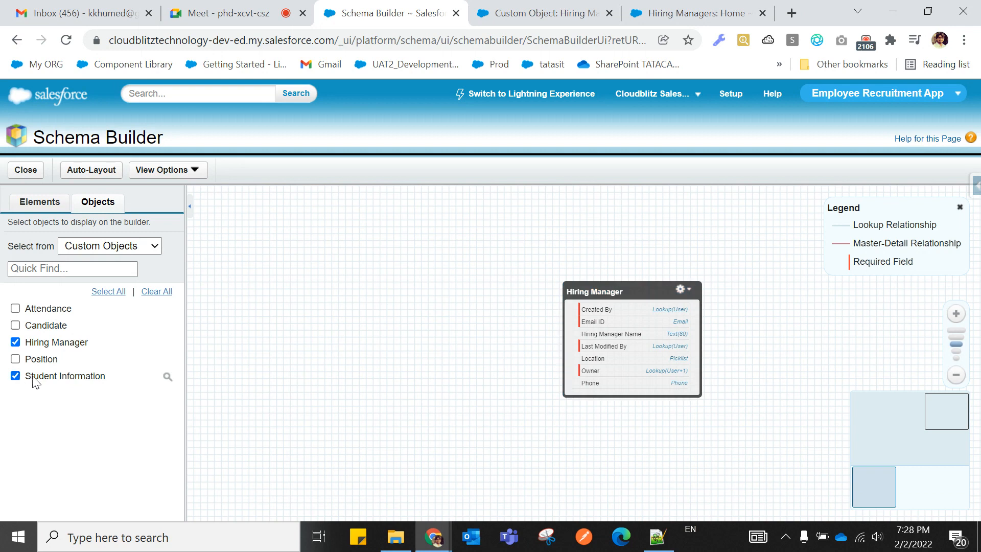
Move Student Information to sit left of Hiring Manager on the canvas.
{"action": "left_click_drag", "start_coordinate": [624, 295], "coordinate": [417, 273]}
{"action": "left_click", "coordinate": [887, 480]}
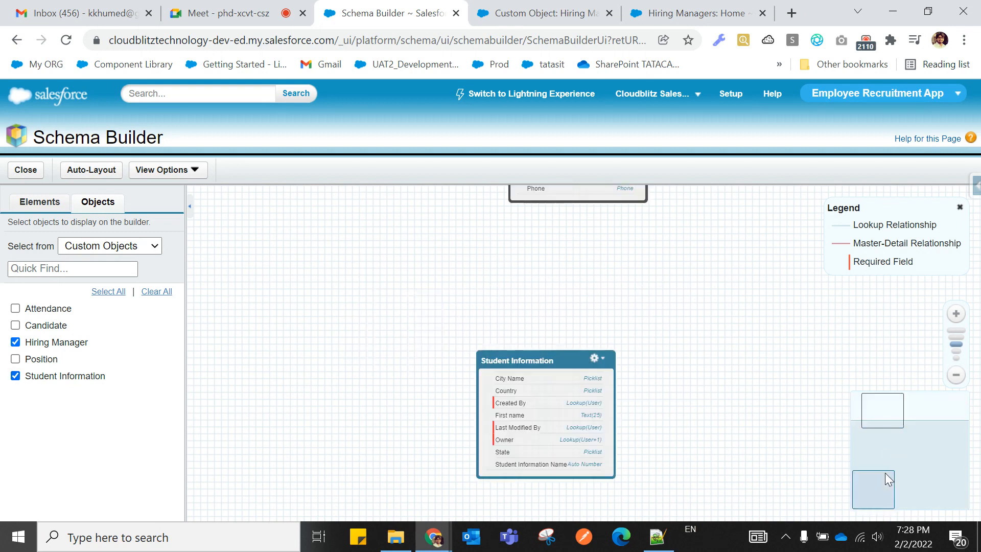
{"action": "left_click_drag", "start_coordinate": [556, 363], "coordinate": [391, 167]}
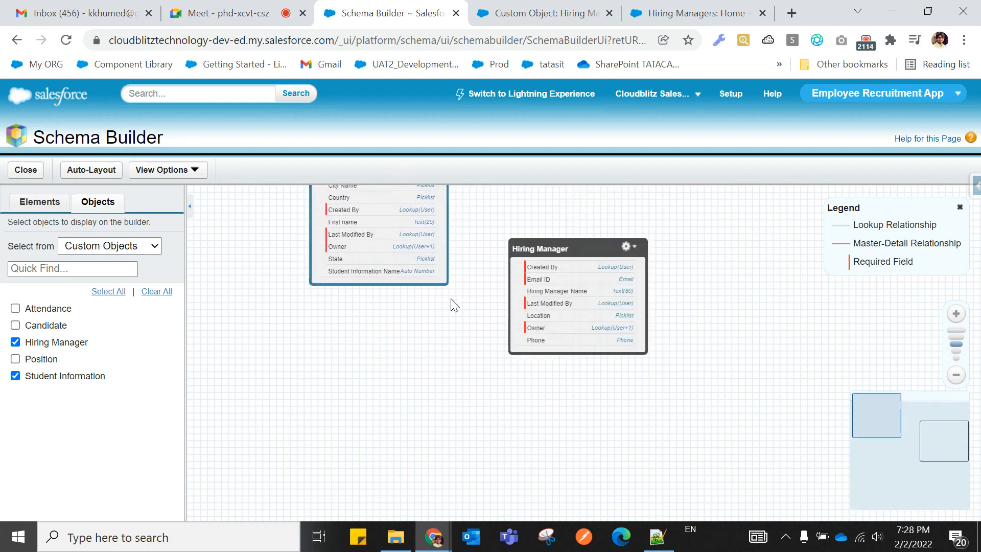
{"action": "scroll", "coordinate": [427, 320], "scroll_direction": "up", "scroll_amount": 2}
{"action": "scroll", "coordinate": [436, 322], "scroll_direction": "down", "scroll_amount": 3}
{"action": "left_click_drag", "start_coordinate": [433, 210], "coordinate": [414, 259]}
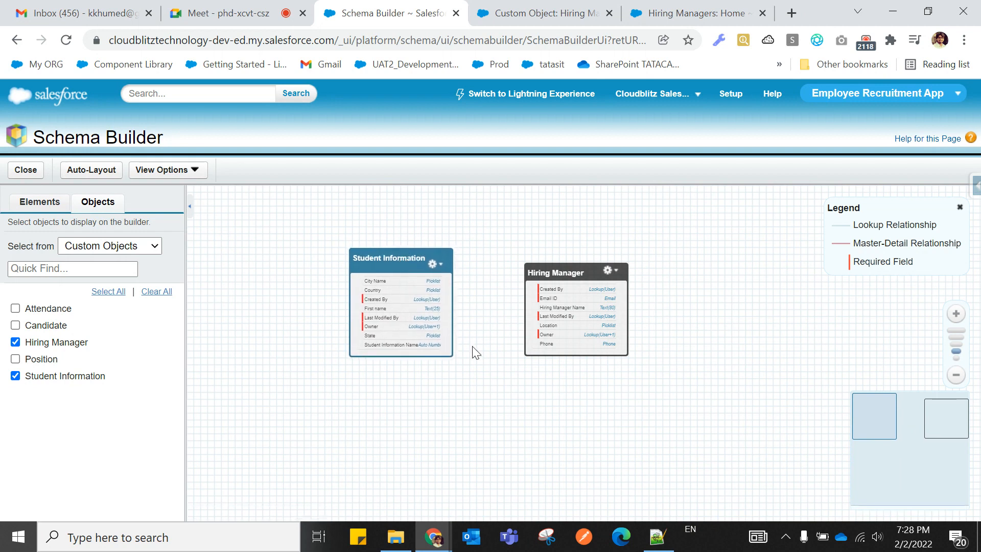
Add Attendance, Candidate and Position to the diagram.
{"action": "left_click", "coordinate": [16, 309]}
{"action": "left_click", "coordinate": [15, 326]}
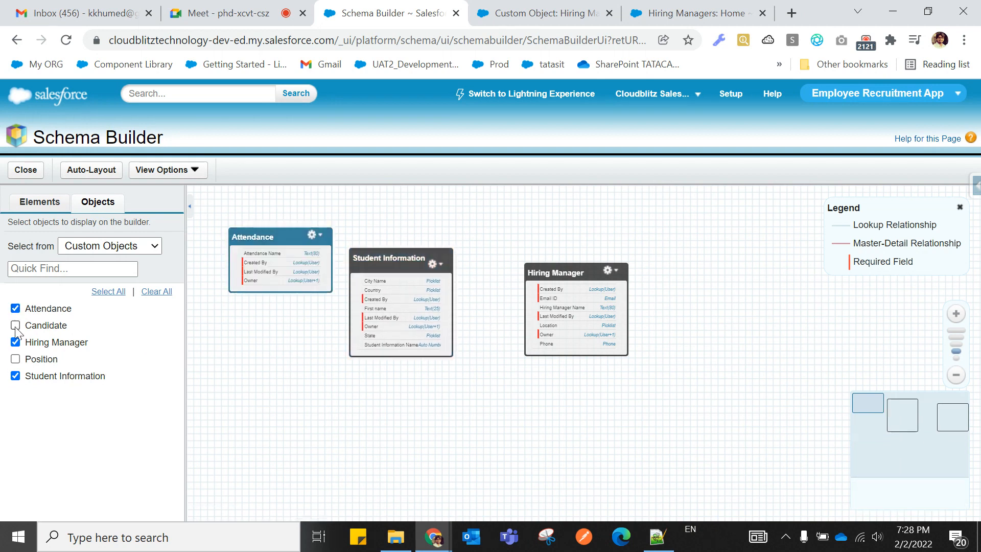
{"action": "left_click", "coordinate": [15, 360]}
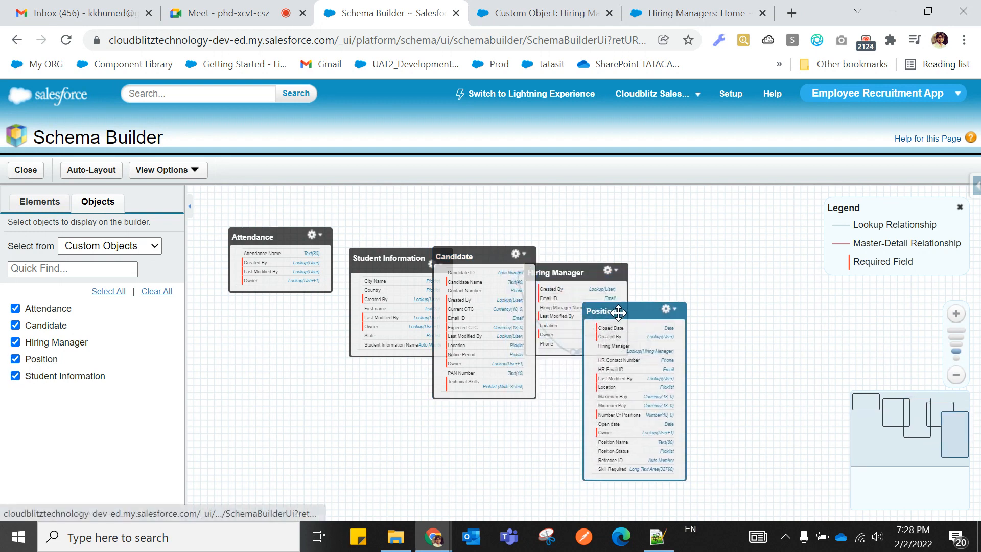
Move Hiring Manager above Position, Student Information lower left, and Candidate mid-diagram.
{"action": "left_click_drag", "start_coordinate": [576, 271], "coordinate": [602, 208]}
{"action": "left_click_drag", "start_coordinate": [386, 256], "coordinate": [279, 349]}
{"action": "left_click_drag", "start_coordinate": [462, 251], "coordinate": [434, 233]}
{"action": "left_click_drag", "start_coordinate": [593, 208], "coordinate": [576, 211]}
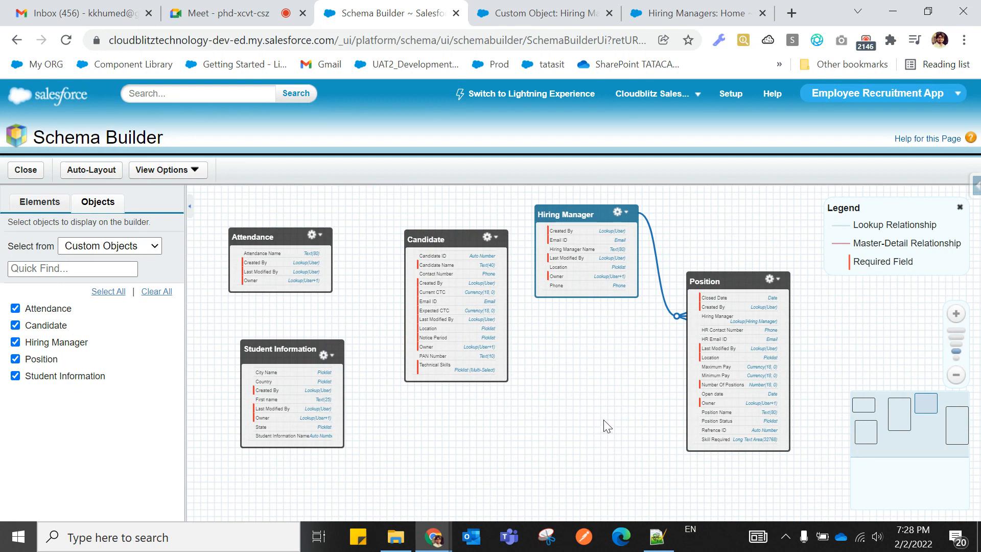
Put 'Schema Builder' on its own line, underline it with dashes, and save.
{"action": "mouse_move", "coordinate": [656, 539]}
{"action": "left_click", "coordinate": [653, 508]}
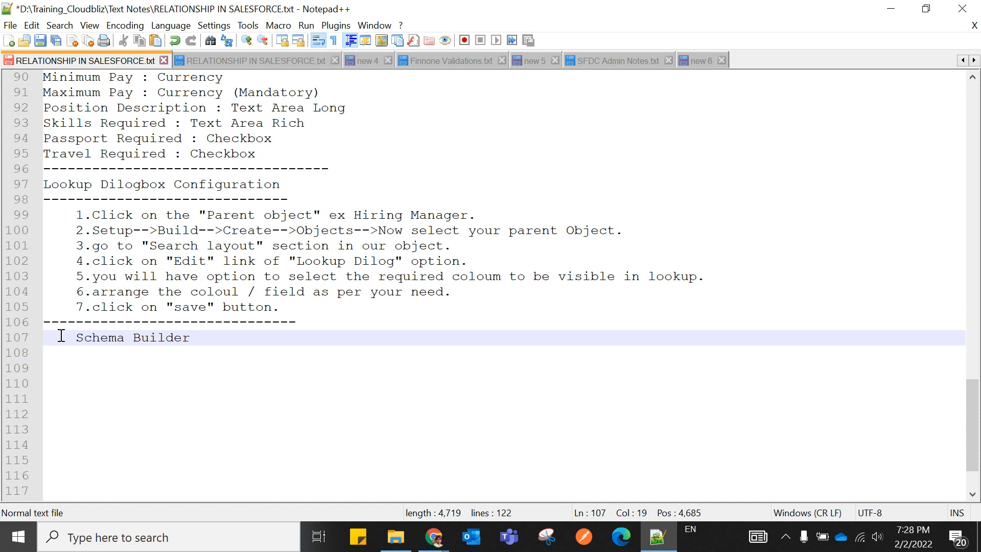
{"action": "type", "text": "if"}
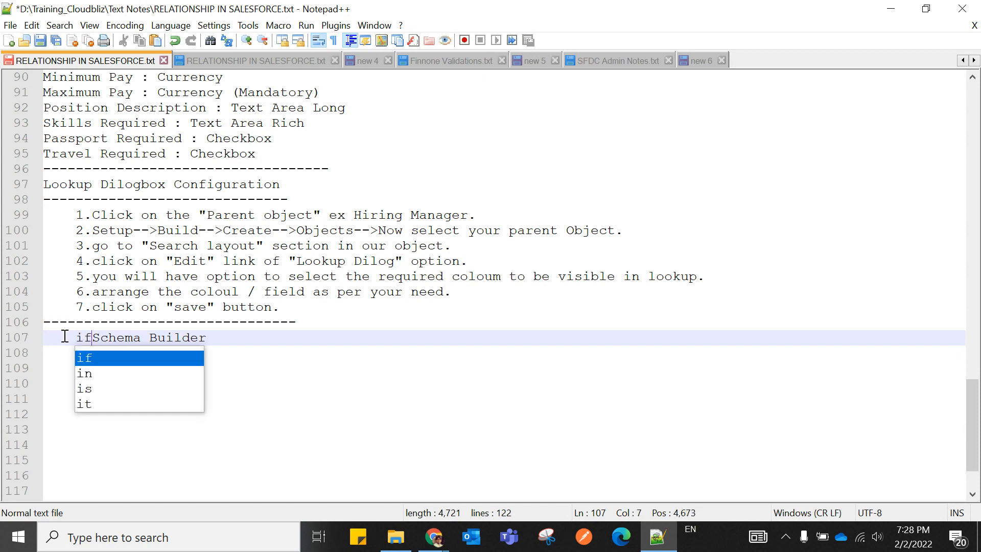
{"action": "key", "text": "BackSpace"}
{"action": "key", "text": "BackSpace"}
{"action": "key", "text": "BackSpace"}
{"action": "key", "text": "BackSpace"}
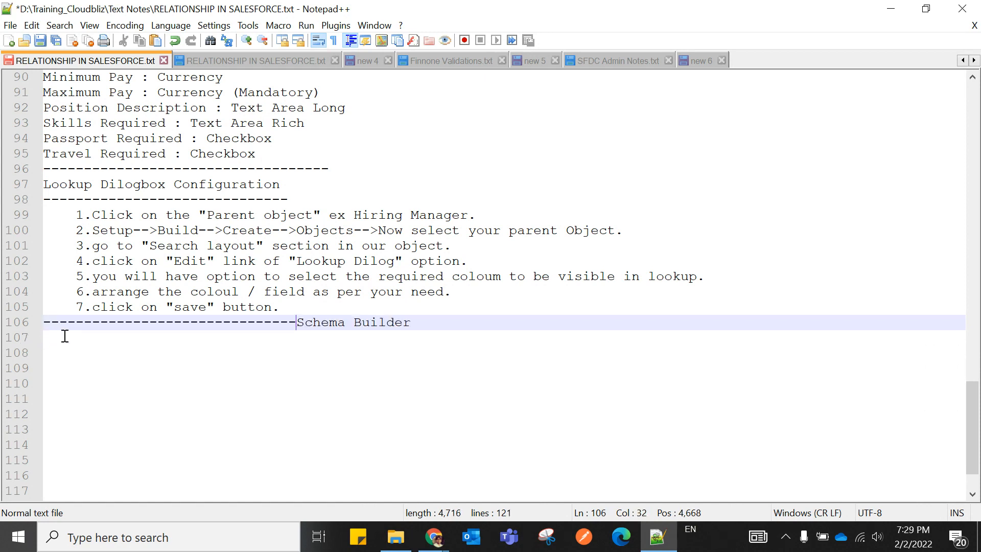
{"action": "key", "text": "Return"}
{"action": "left_click", "coordinate": [168, 337]}
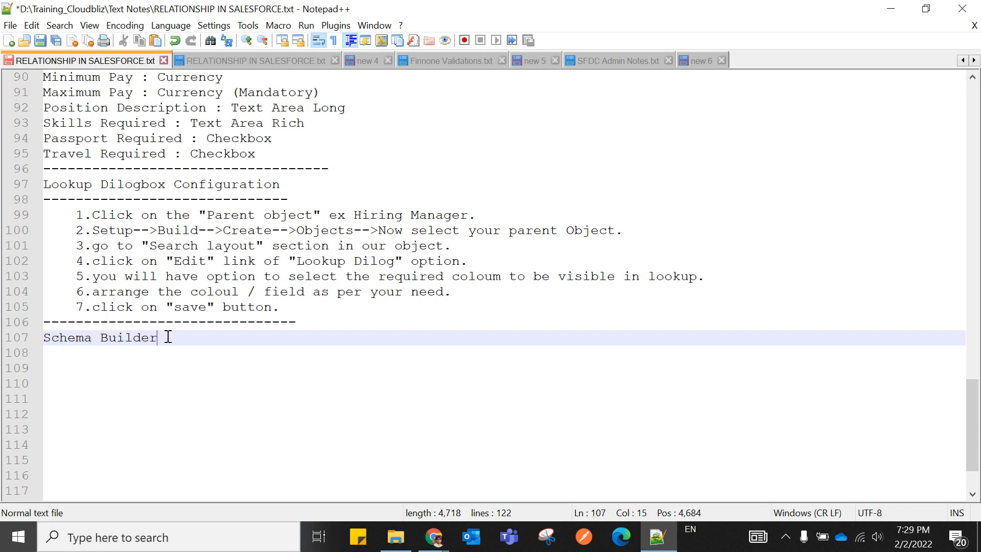
{"action": "key", "text": "Return"}
{"action": "type", "text": "--------------"}
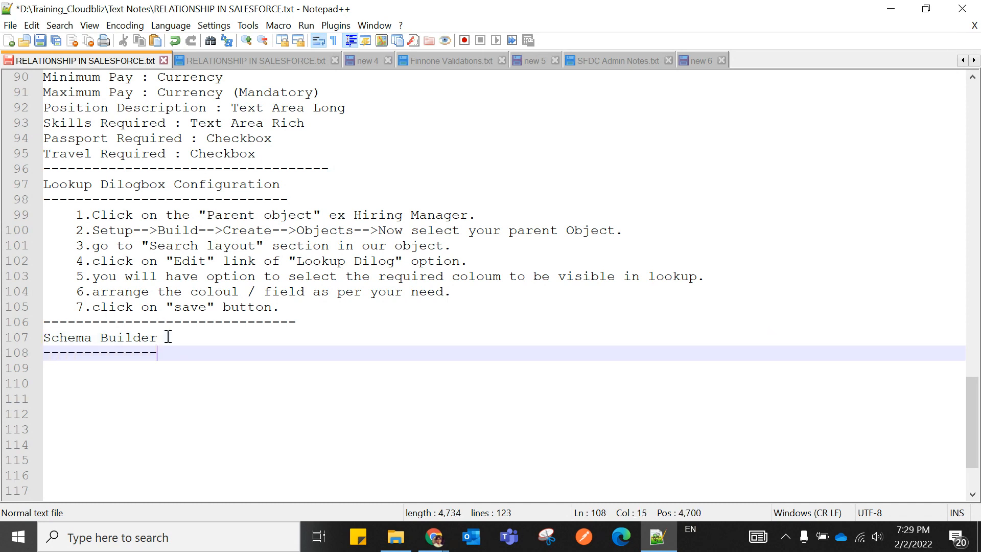
{"action": "key", "text": "ctrl+s"}
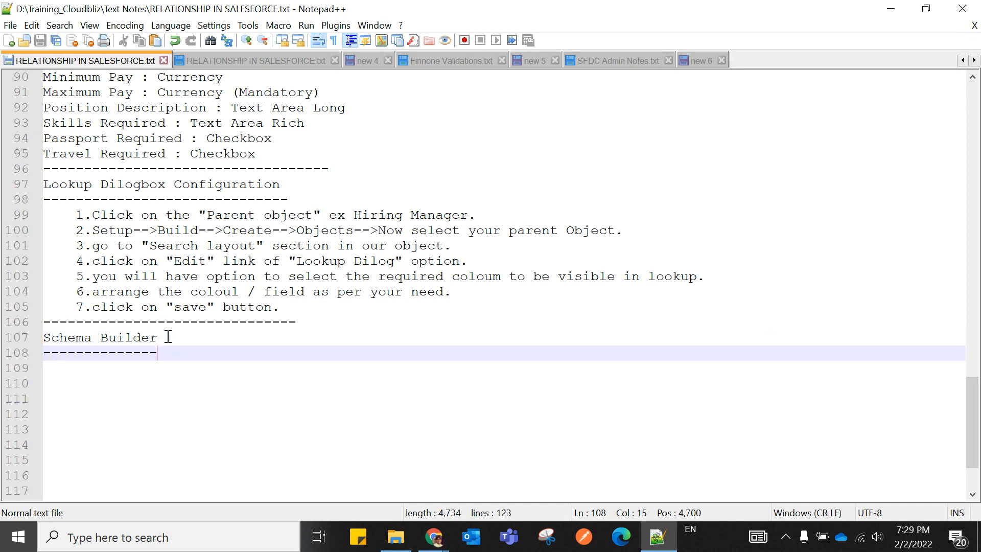
Write the note 'If you want to see the connection between two object in a tabel form use scheme builder.'.
{"action": "key", "text": "Return"}
{"action": "type", "text": "I"}
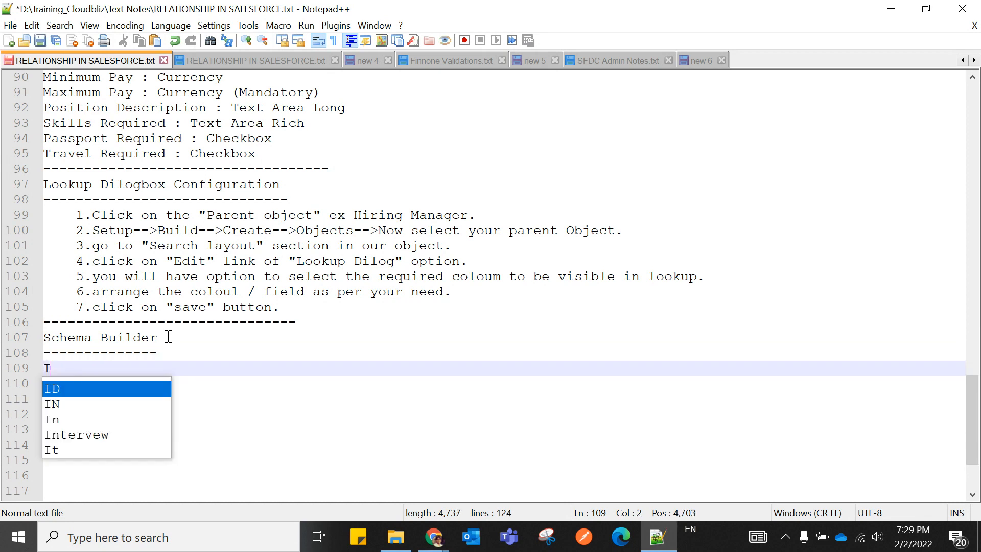
{"action": "type", "text": "f you w"}
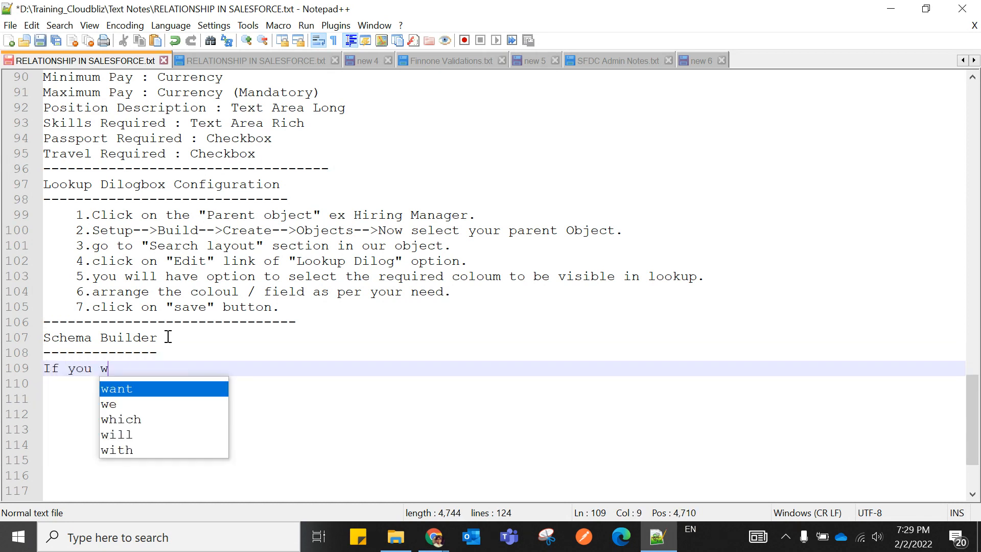
{"action": "type", "text": "ant to se"}
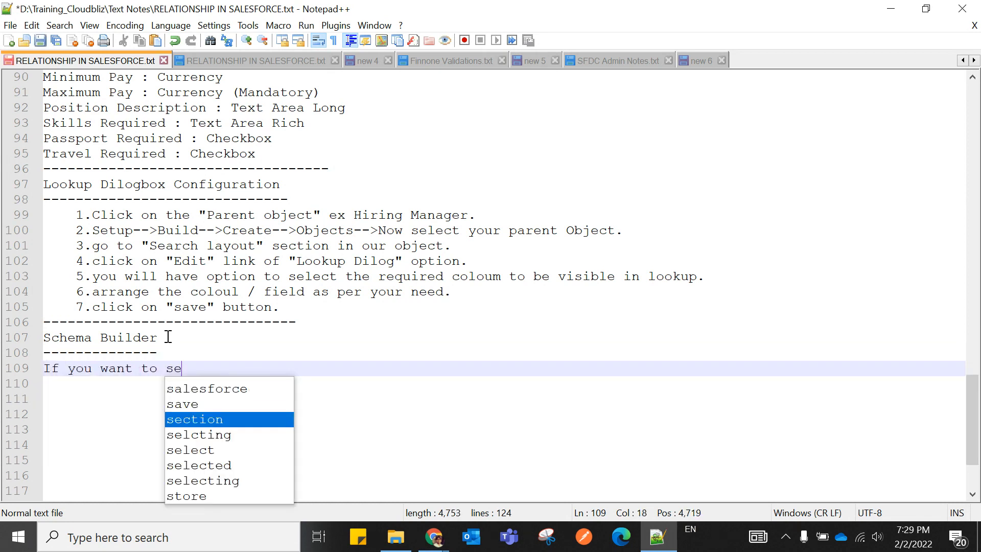
{"action": "type", "text": "e the conn"}
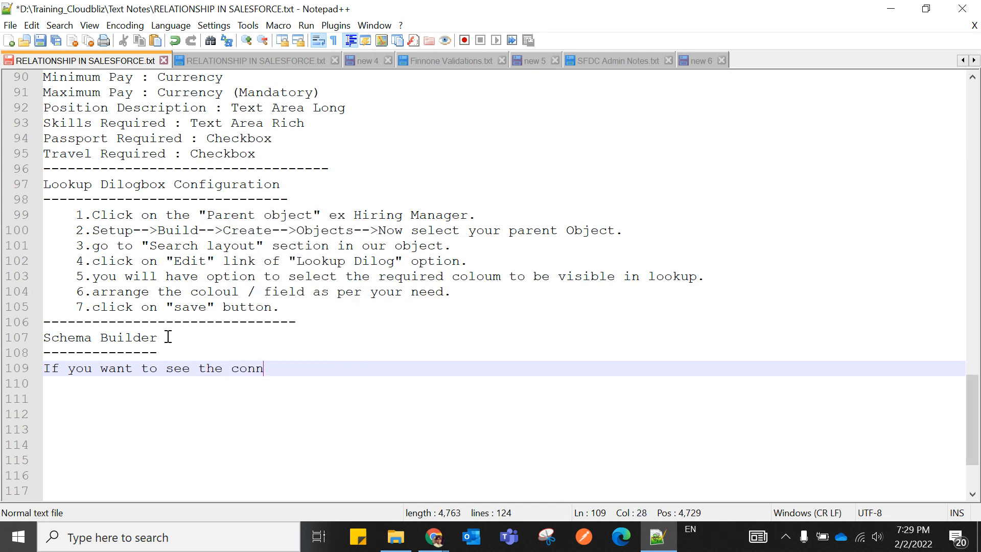
{"action": "type", "text": "ection between "}
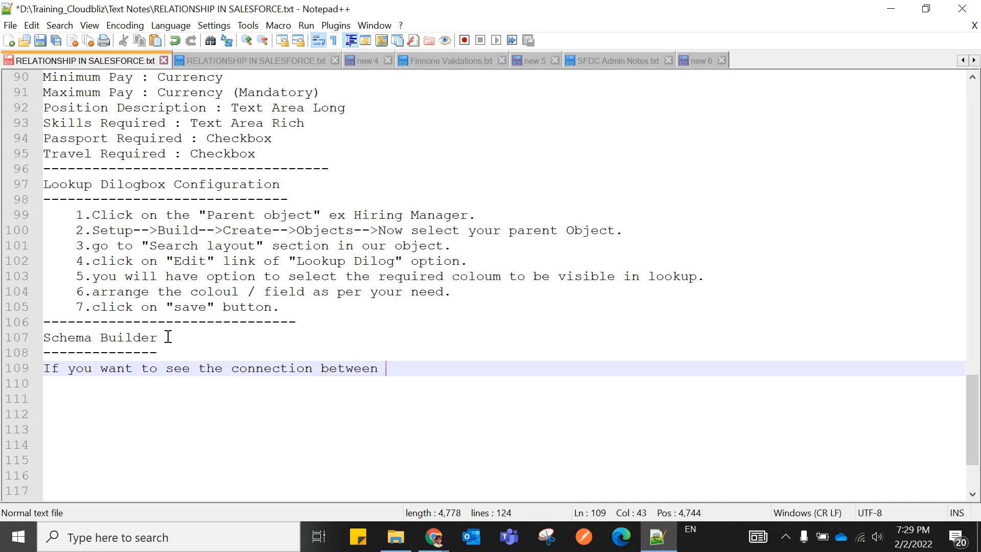
{"action": "type", "text": "two object in a tab"}
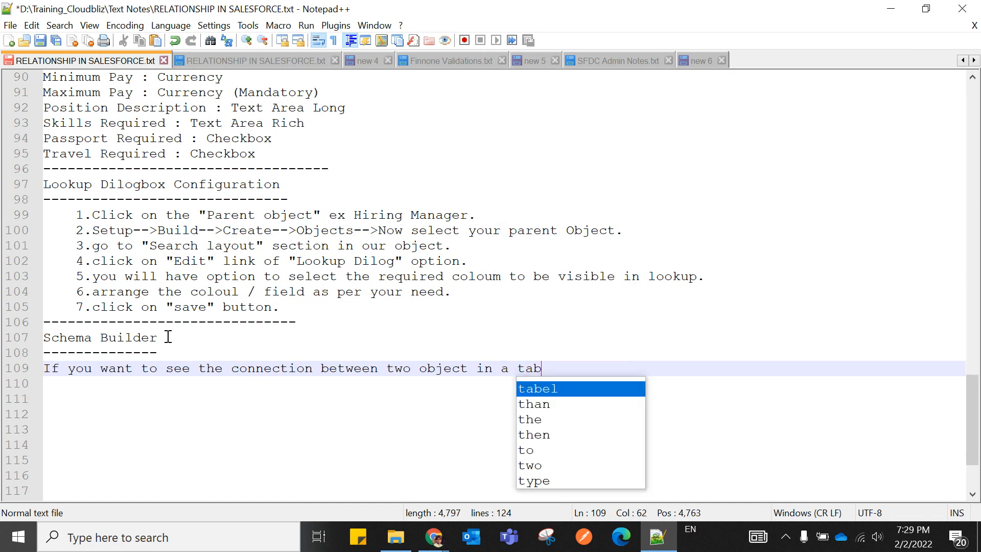
{"action": "key", "text": "Return"}
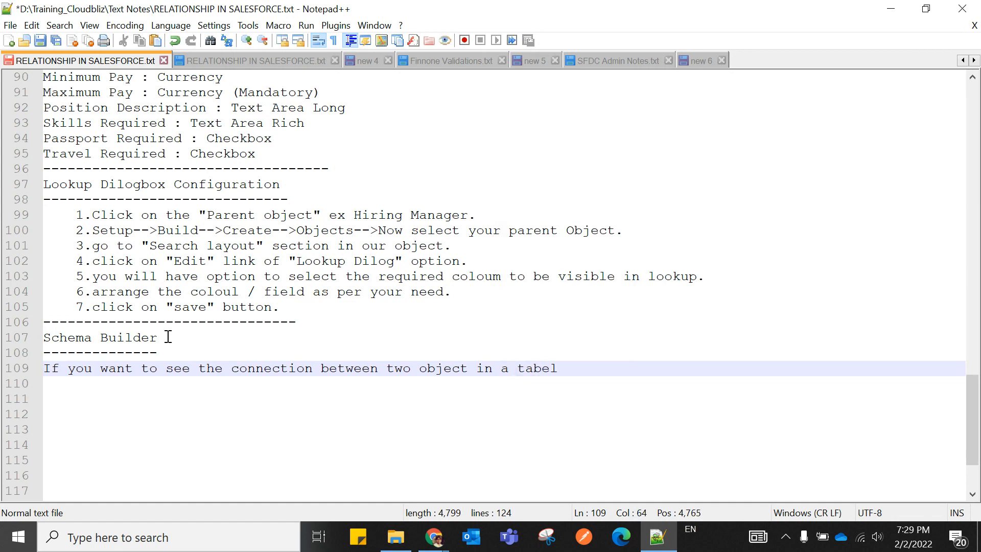
{"action": "type", "text": "form us"}
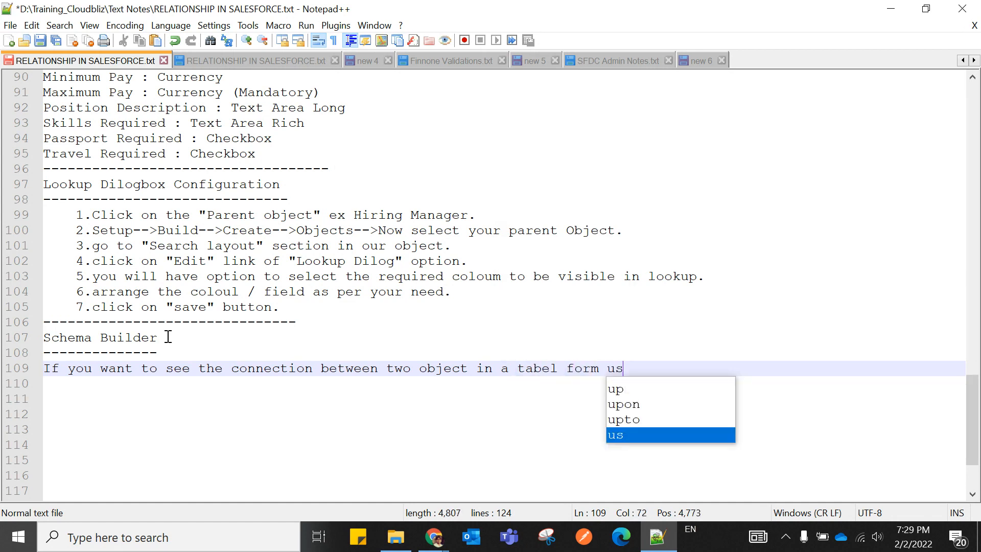
{"action": "type", "text": "e scheme build"}
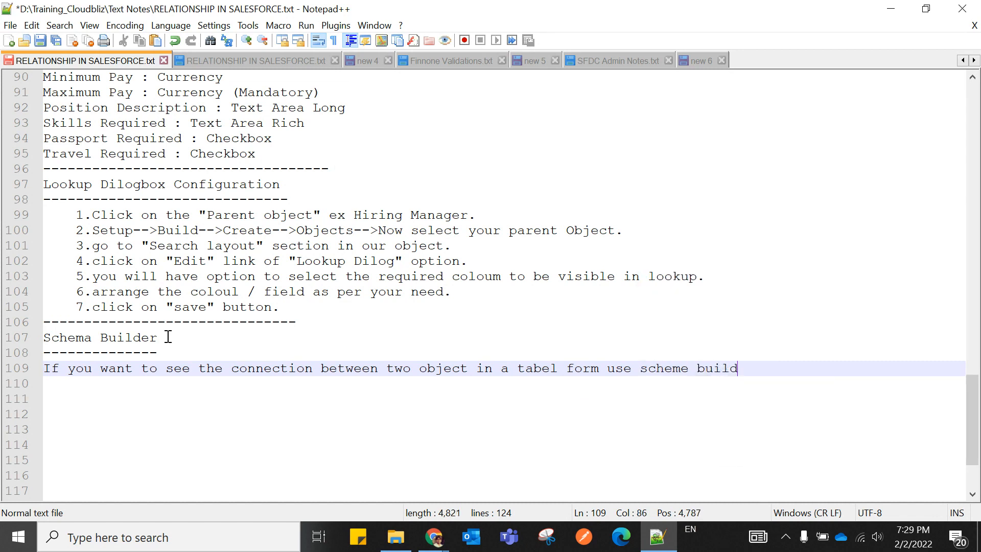
{"action": "type", "text": "er.\""}
Capitalise the note's 'Scheme Builder' and save the file.
{"action": "key", "text": "Left"}
{"action": "key", "text": "Left"}
{"action": "key", "text": "Left"}
{"action": "key", "text": "Left"}
{"action": "key", "text": "Left"}
{"action": "key", "text": "Left"}
{"action": "key", "text": "Left"}
{"action": "key", "text": "Left"}
{"action": "key", "text": "Left"}
{"action": "key", "text": "Left"}
{"action": "key", "text": "Left"}
{"action": "key", "text": "Left"}
{"action": "type", "text": "\""}
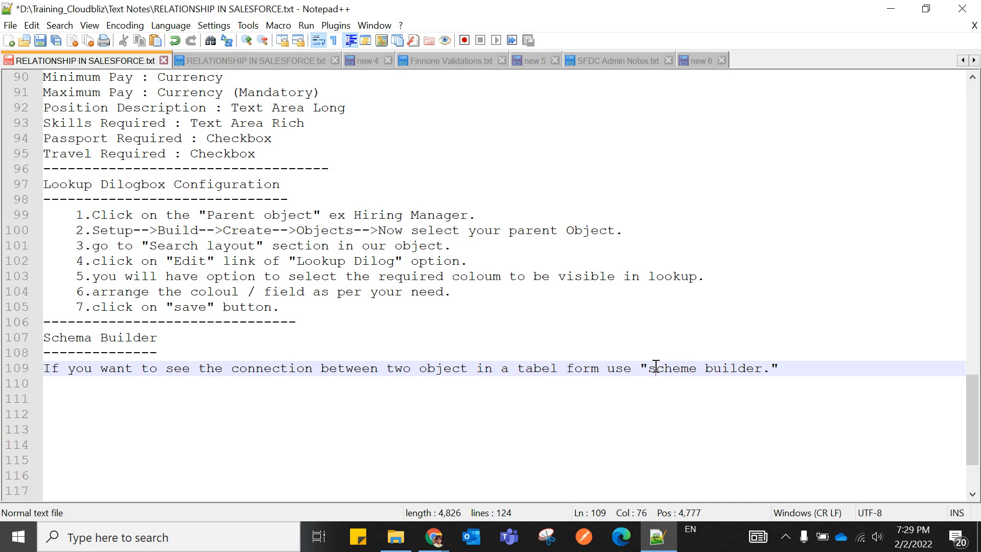
{"action": "key", "text": "BackSpace"}
{"action": "type", "text": "S"}
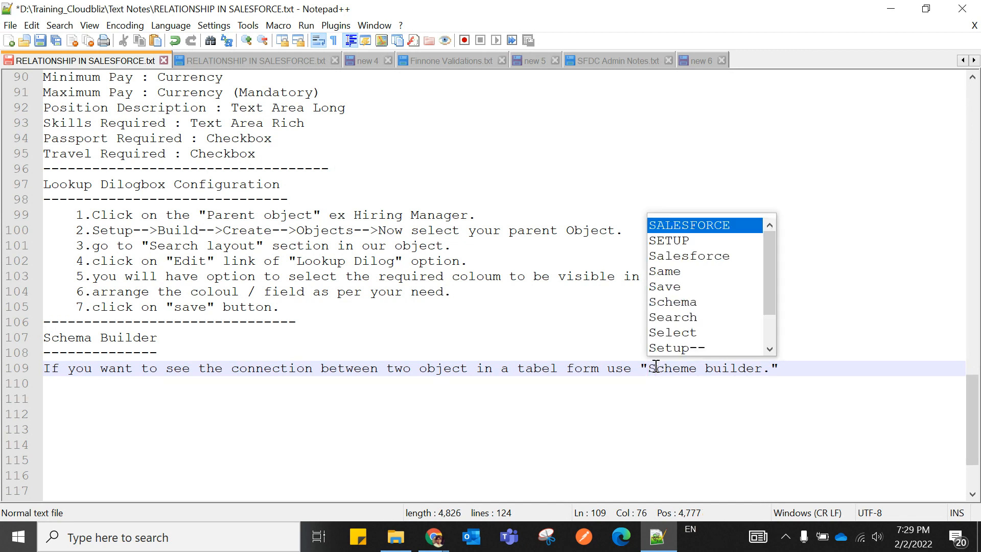
{"action": "left_click", "coordinate": [714, 371]}
{"action": "key", "text": "BackSpace"}
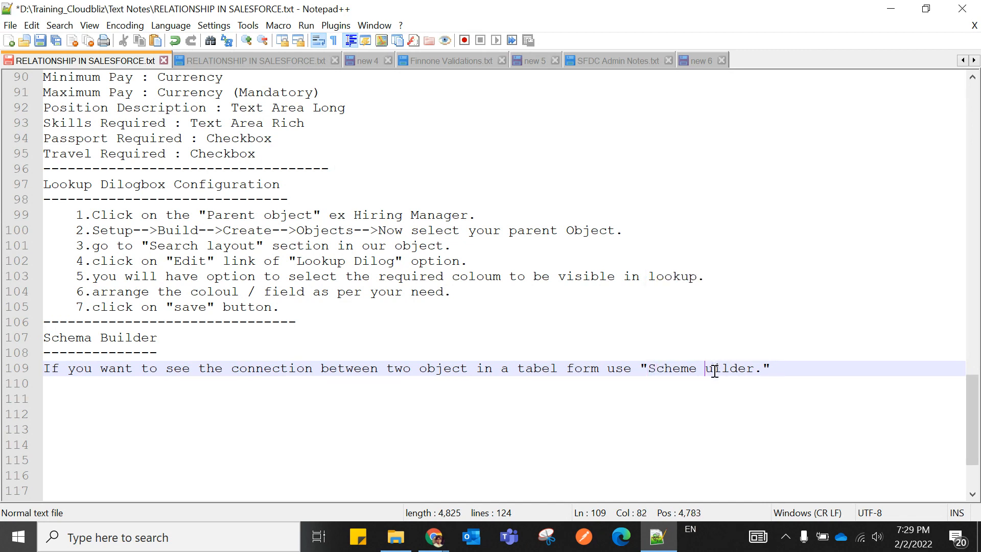
{"action": "type", "text": "B"}
{"action": "left_click", "coordinate": [655, 450]}
{"action": "left_click", "coordinate": [809, 367]}
{"action": "key", "text": "ctrl+s"}
Add several blank lines below the Schema Builder note.
{"action": "key", "text": "Return"}
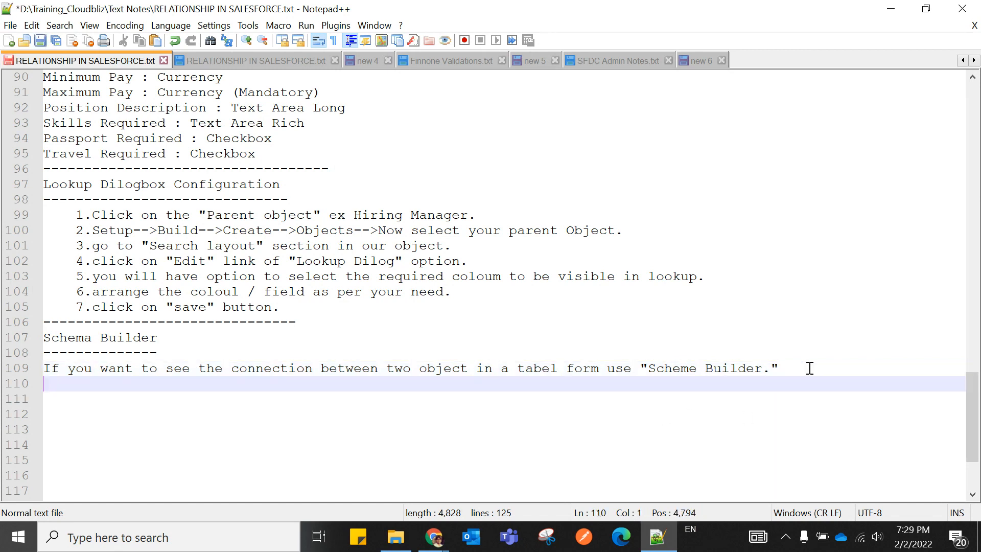
{"action": "key", "text": "Return"}
{"action": "key", "text": "Return"}
{"action": "key", "text": "Return"}
{"action": "key", "text": "Return"}
{"action": "key", "text": "Return"}
{"action": "key", "text": "Return"}
{"action": "key", "text": "Return"}
{"action": "key", "text": "Return"}
{"action": "key", "text": "Return"}
{"action": "key", "text": "Return"}
{"action": "key", "text": "Return"}
{"action": "key", "text": "Return"}
{"action": "key", "text": "Return"}
{"action": "key", "text": "Return"}
{"action": "key", "text": "Return"}
{"action": "key", "text": "Return"}
{"action": "key", "text": "Return"}
{"action": "key", "text": "Return"}
{"action": "key", "text": "Return"}
{"action": "key", "text": "Return"}
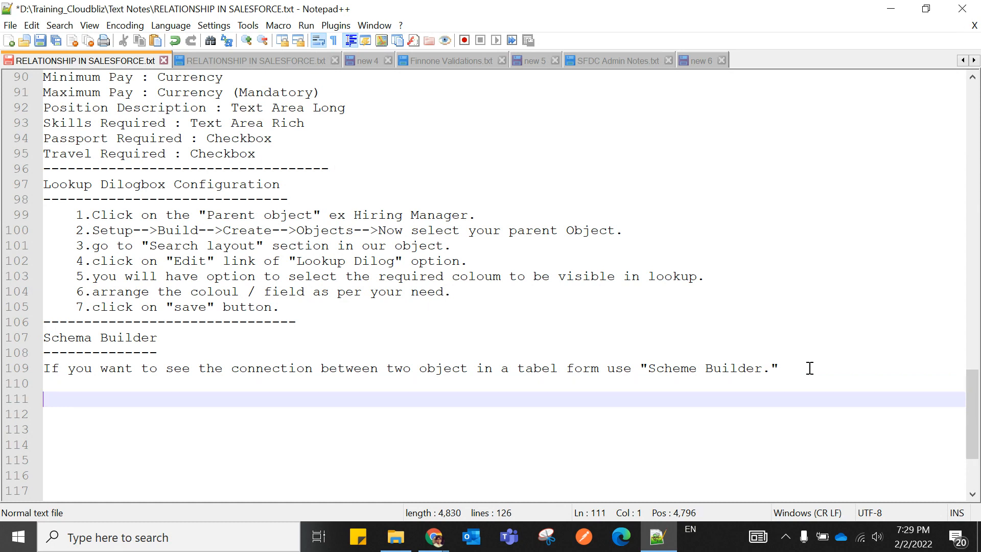
{"action": "key", "text": "Return"}
{"action": "key", "text": "Return"}
{"action": "key", "text": "Return"}
{"action": "key", "text": "Return"}
{"action": "key", "text": "Return"}
{"action": "key", "text": "Return"}
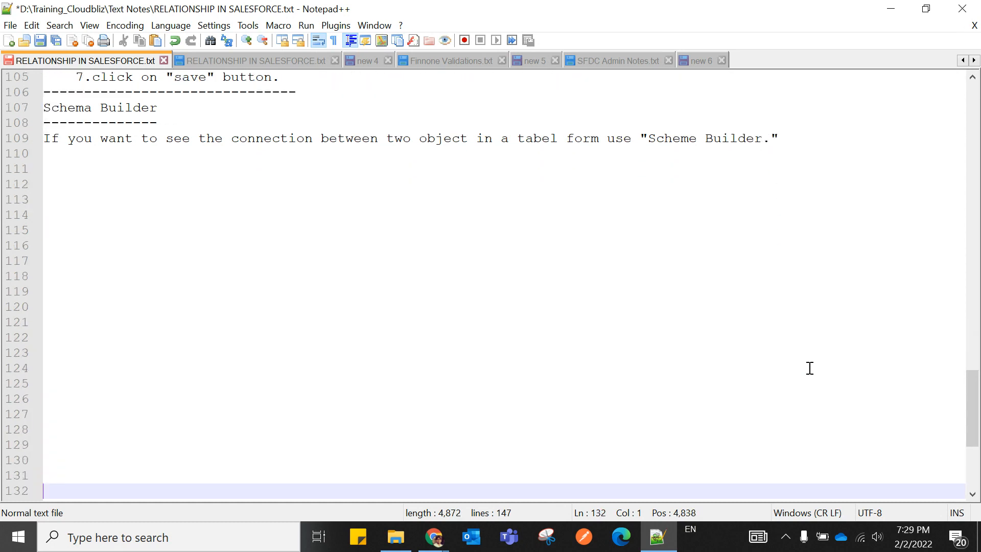
{"action": "key", "text": "Return"}
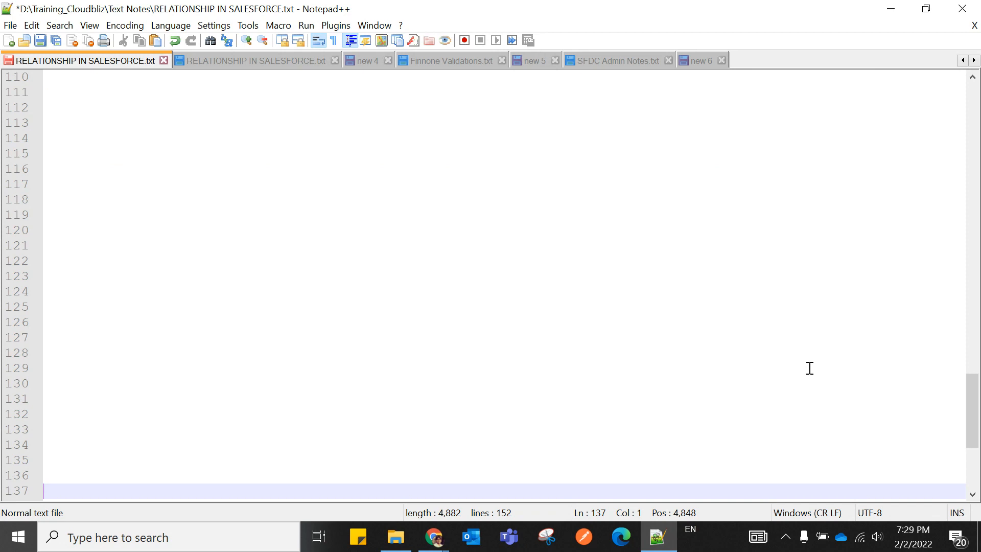
{"action": "key", "text": "Up"}
{"action": "key", "text": "Up"}
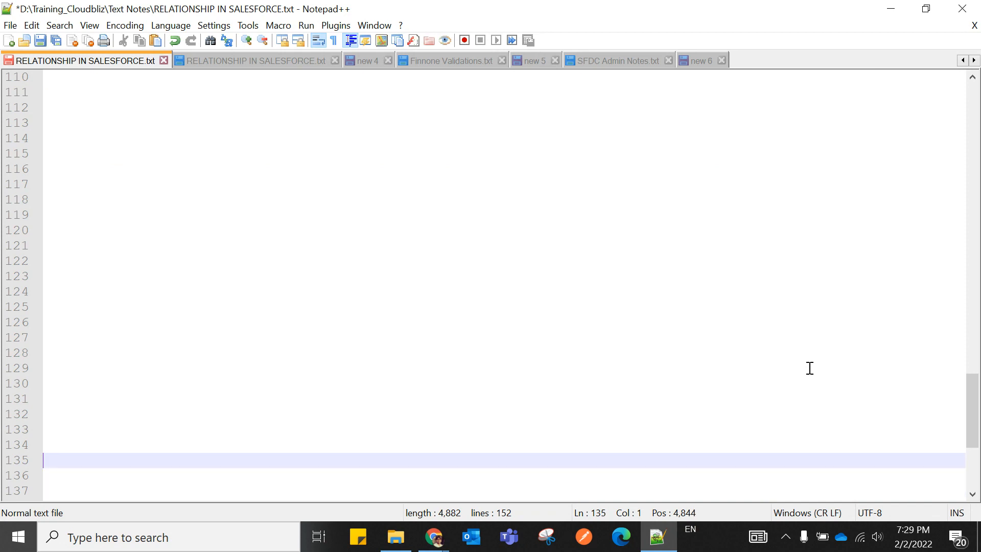
{"action": "scroll", "coordinate": [810, 368], "scroll_direction": "up", "scroll_amount": 3}
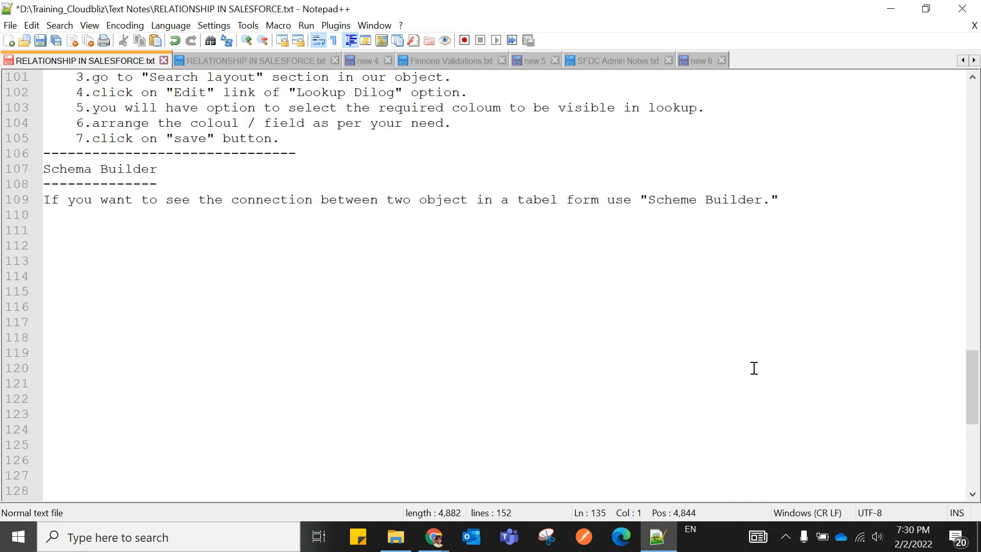
Add a 'Master-Detail Relationship' heading on line 111 with a dashed underline.
{"action": "left_click", "coordinate": [49, 229]}
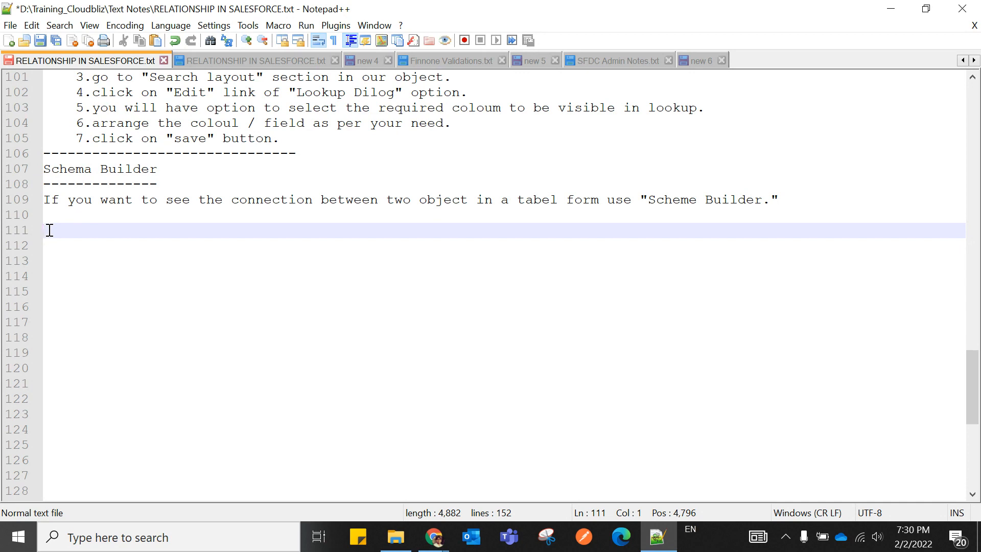
{"action": "type", "text": "Master"}
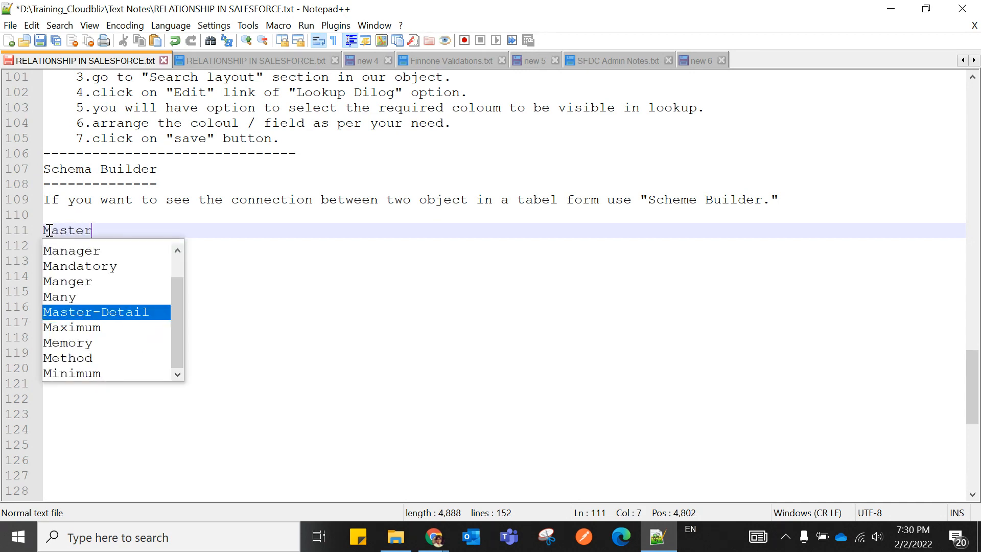
{"action": "type", "text": "-Detail "}
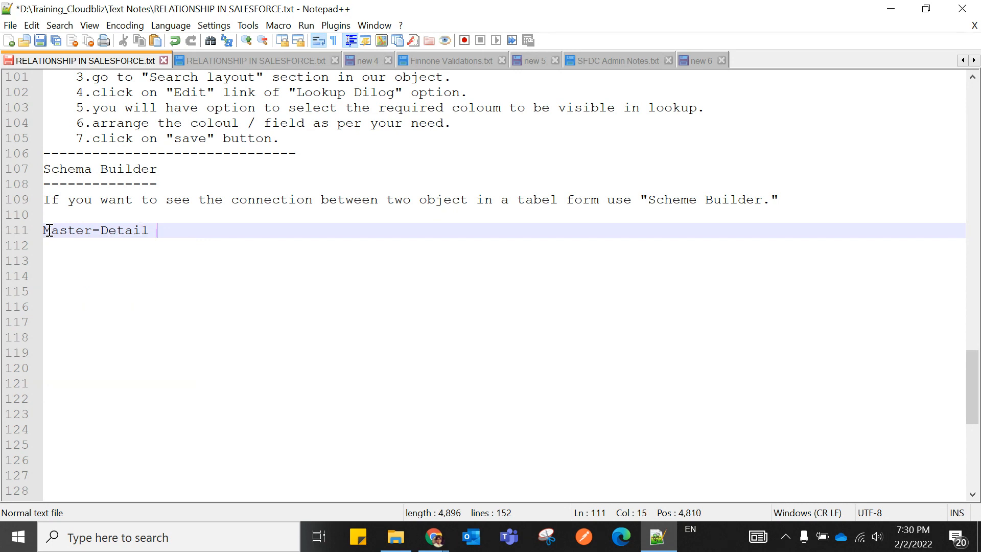
{"action": "type", "text": "Relat"}
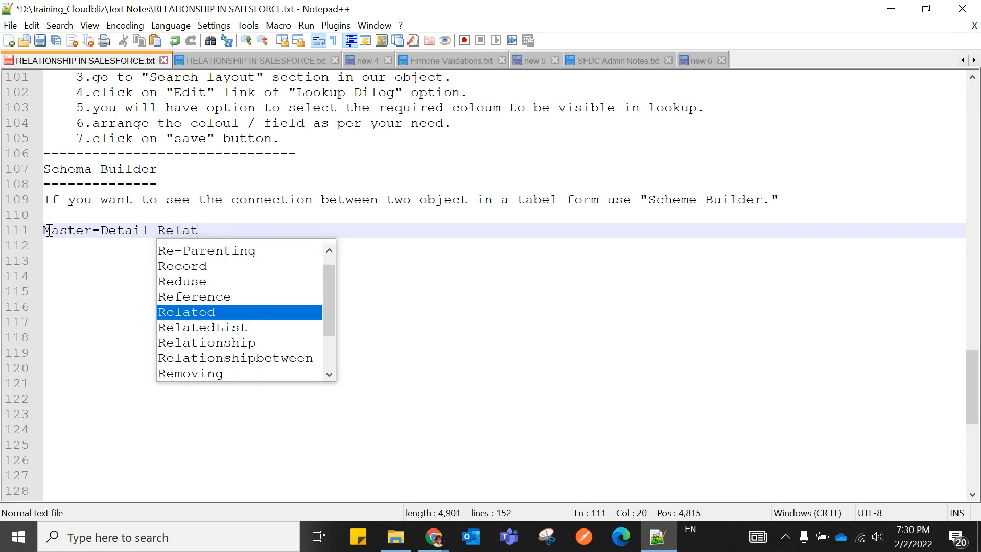
{"action": "type", "text": "ion"}
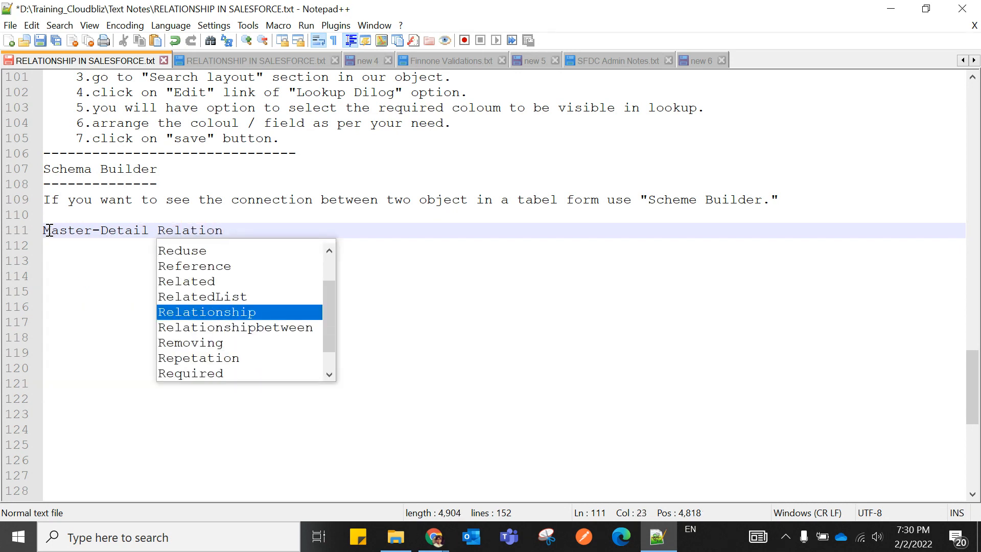
{"action": "key", "text": "Return"}
{"action": "key", "text": "Return"}
{"action": "type", "text": "--------------------------"}
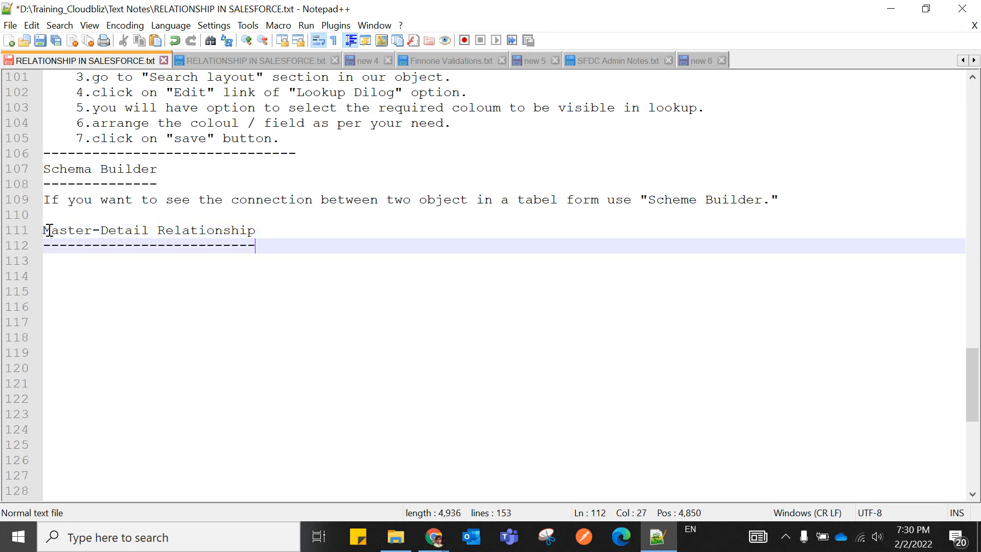
{"action": "left_click", "coordinate": [270, 317]}
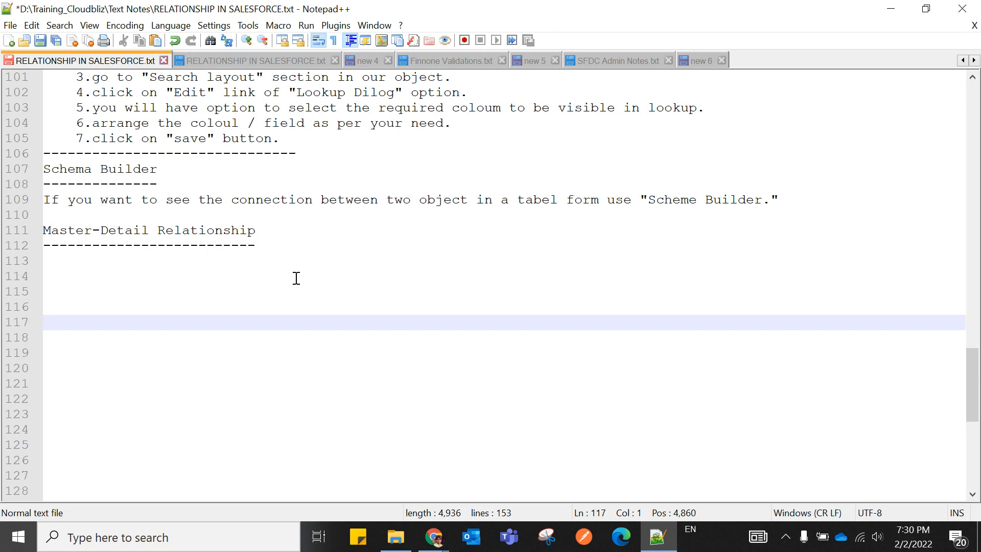
{"action": "key", "text": "Up"}
{"action": "key", "text": "Up"}
{"action": "key", "text": "Up"}
{"action": "key", "text": "Up"}
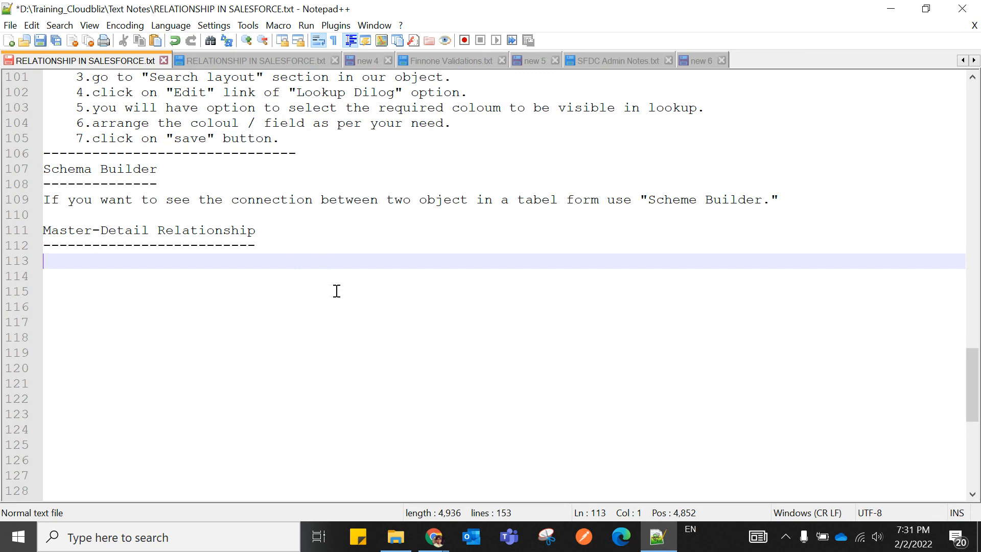
Write 'The Pre-Requiste for creating a Master-Detail Relationship' on line 113.
{"action": "type", "text": "The Pre"}
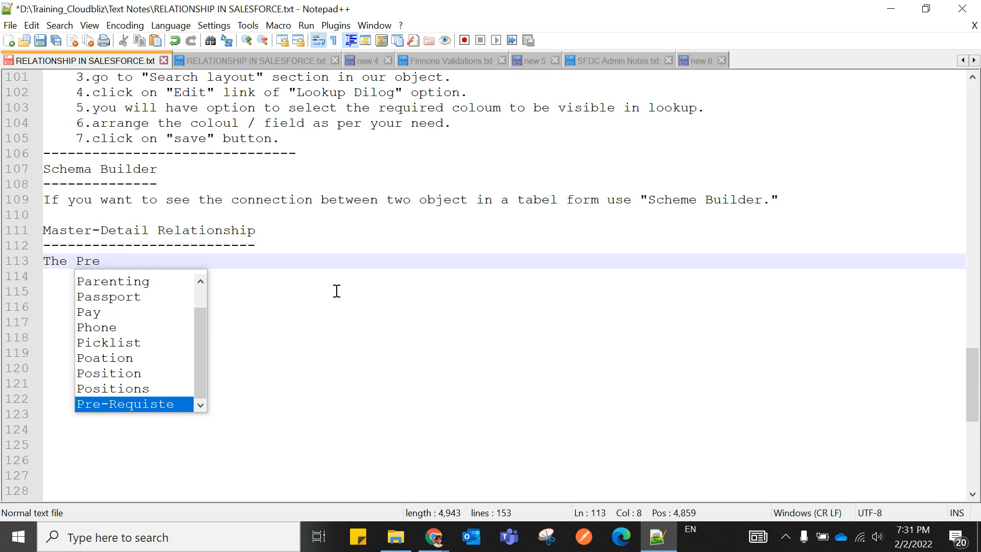
{"action": "key", "text": "Return"}
{"action": "type", "text": "for "}
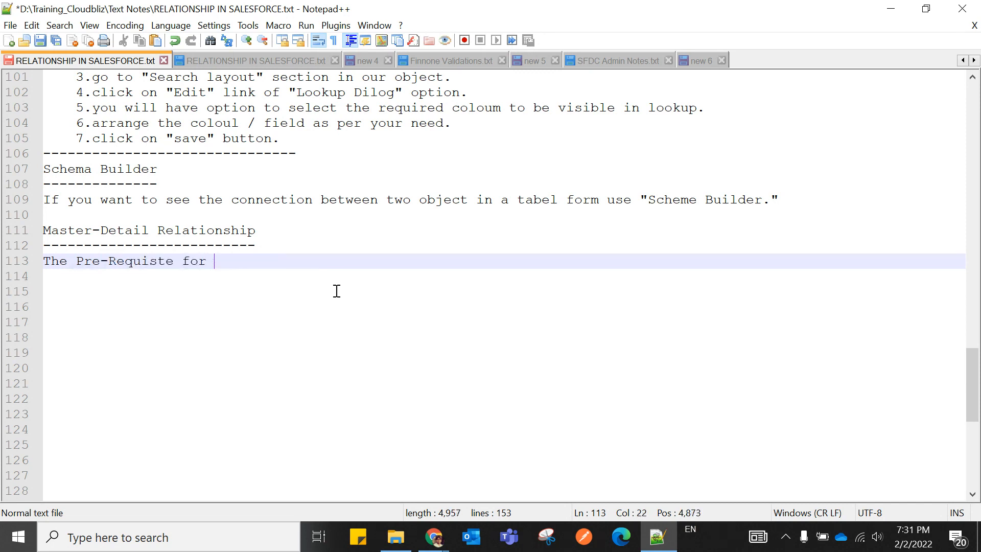
{"action": "type", "text": "creating"}
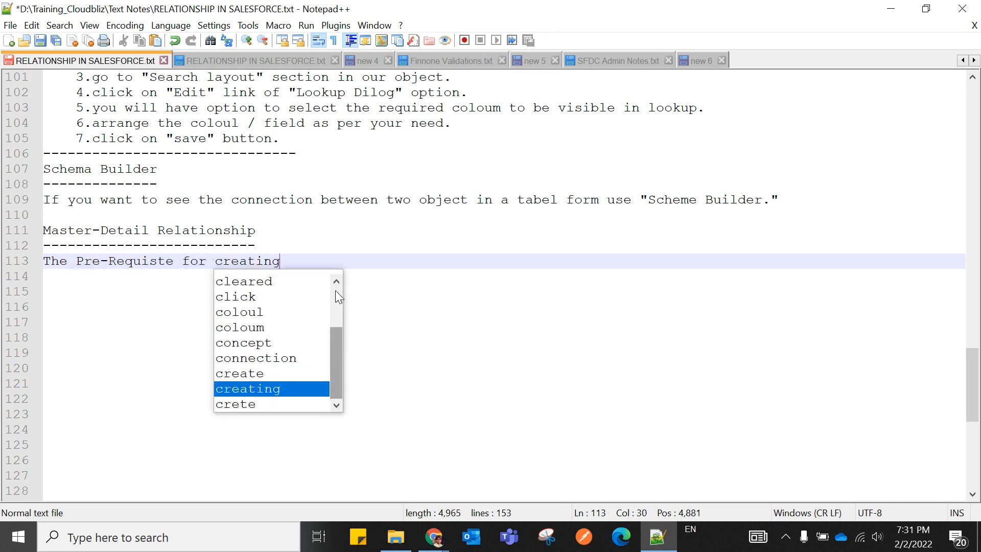
{"action": "type", "text": " a Mast"}
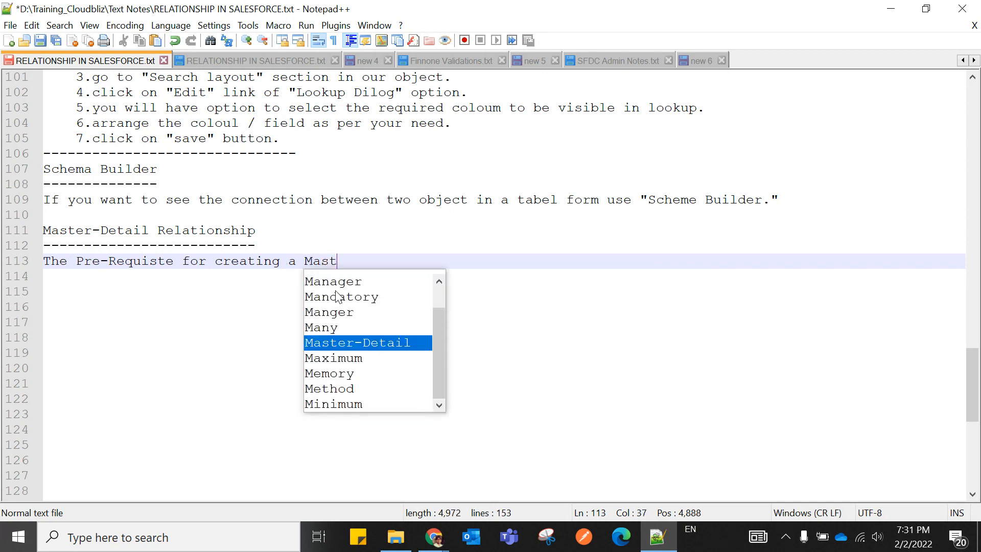
{"action": "type", "text": "er-Detail rel"}
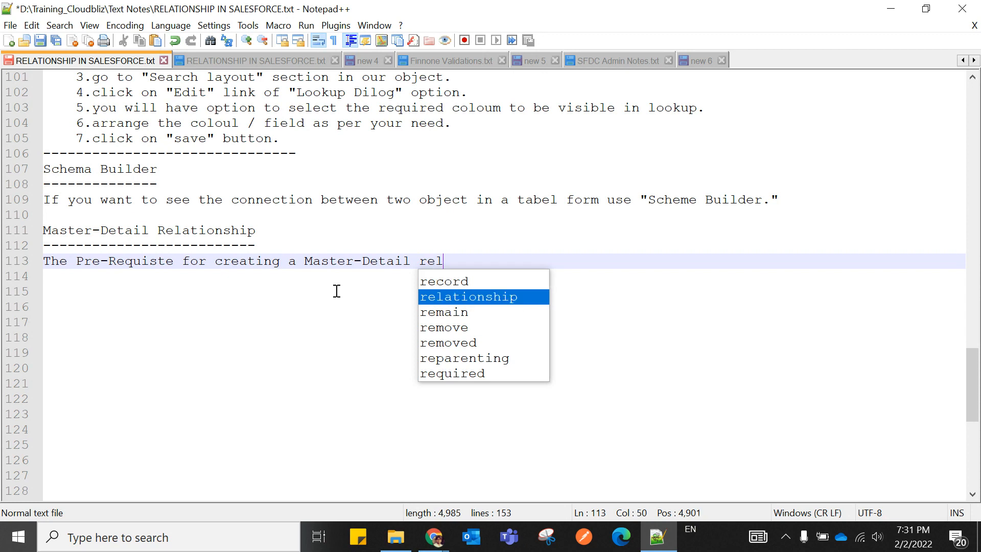
{"action": "type", "text": "ation"}
{"action": "key", "text": "Return"}
{"action": "key", "text": "Left"}
{"action": "key", "text": "Left"}
{"action": "key", "text": "Left"}
{"action": "key", "text": "Left"}
{"action": "key", "text": "Left"}
{"action": "key", "text": "Left"}
{"action": "key", "text": "Left"}
{"action": "key", "text": "Left"}
{"action": "key", "text": "Left"}
{"action": "key", "text": "Left"}
{"action": "key", "text": "BackSpace"}
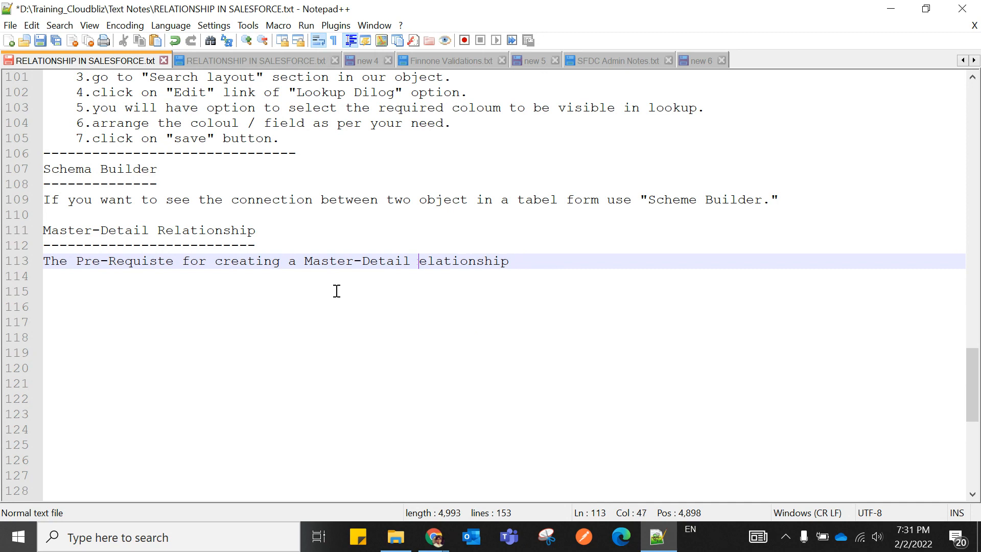
{"action": "type", "text": "R"}
List '-->Parent Object' and '-->Child Object' as the prerequisites, fixing the spacing.
{"action": "left_click", "coordinate": [532, 262]}
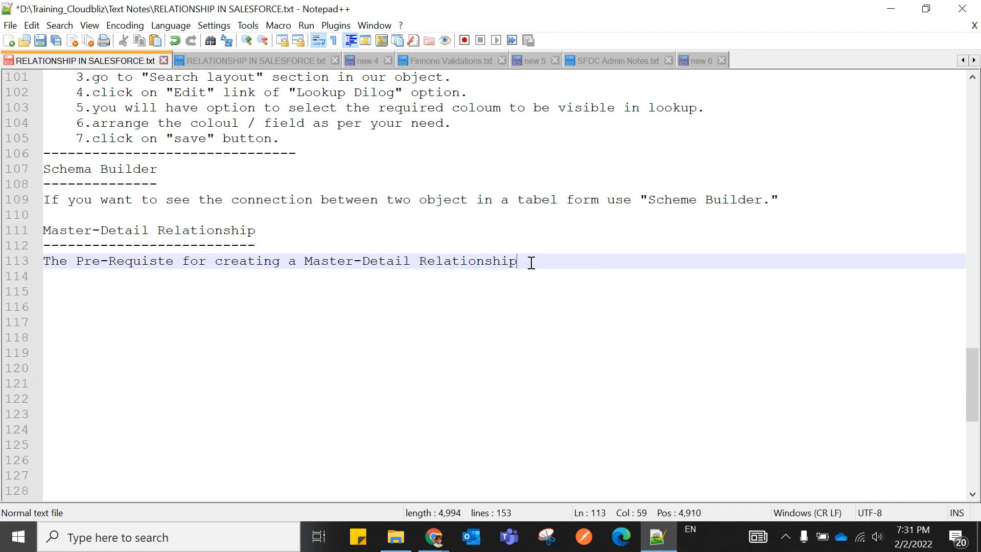
{"action": "key", "text": "Return"}
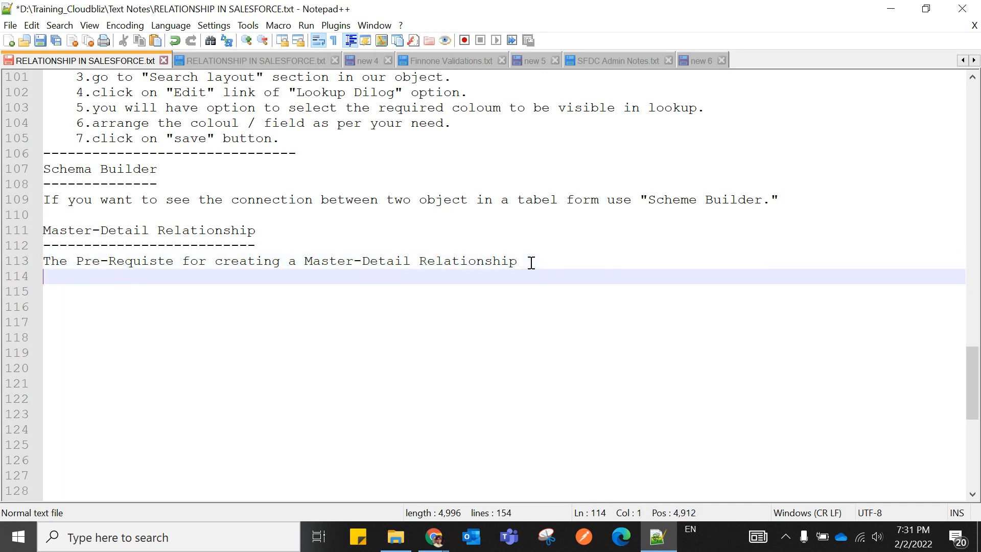
{"action": "type", "text": "-->P"}
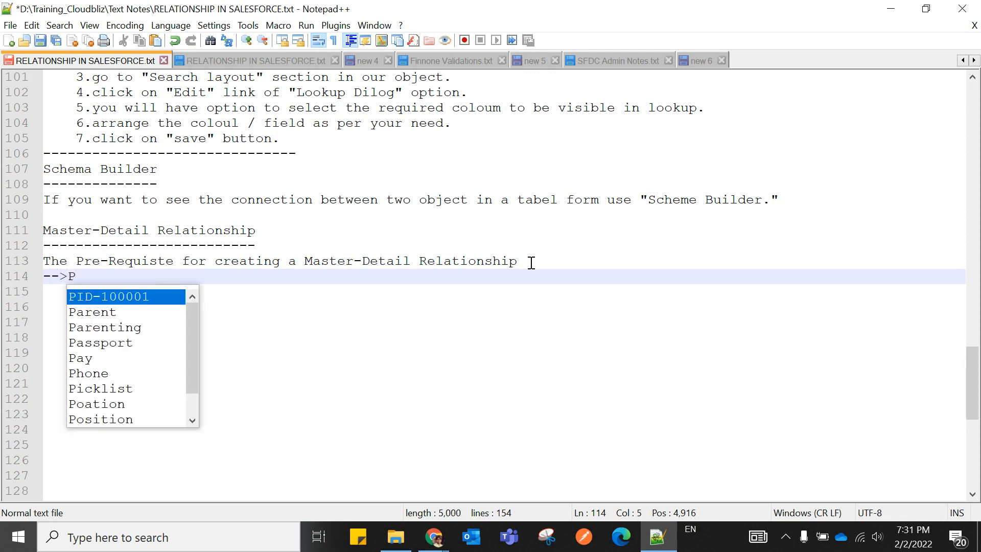
{"action": "type", "text": "arent "}
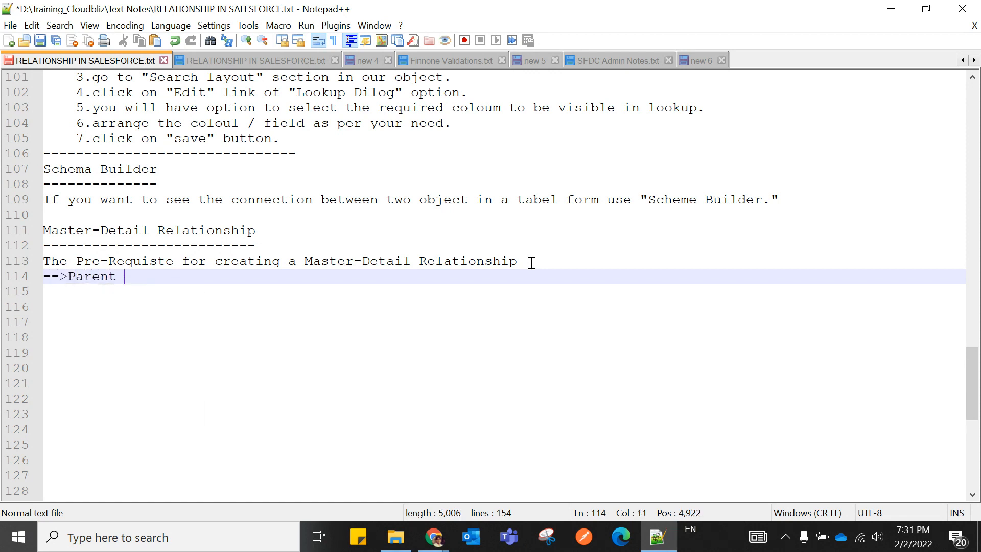
{"action": "type", "text": "Object"}
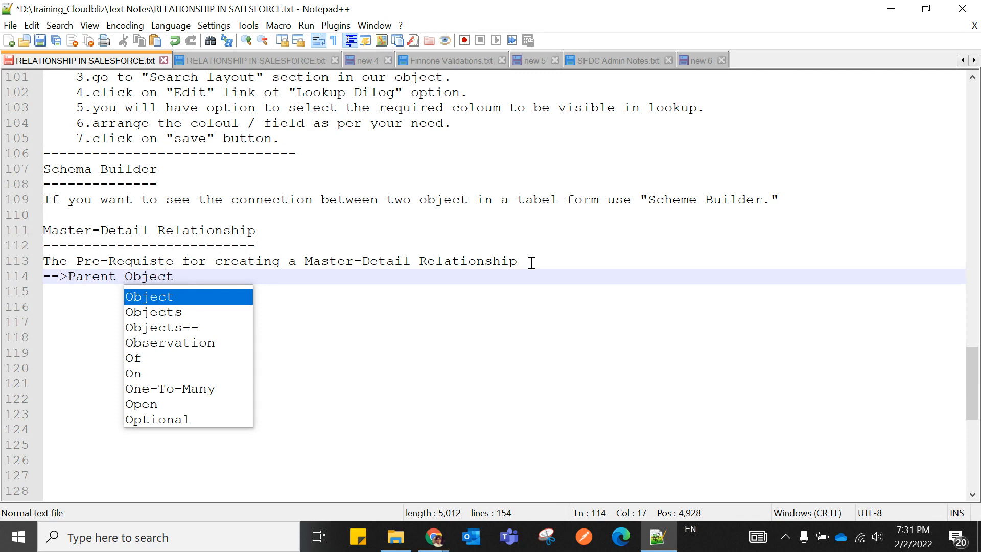
{"action": "key", "text": "Escape"}
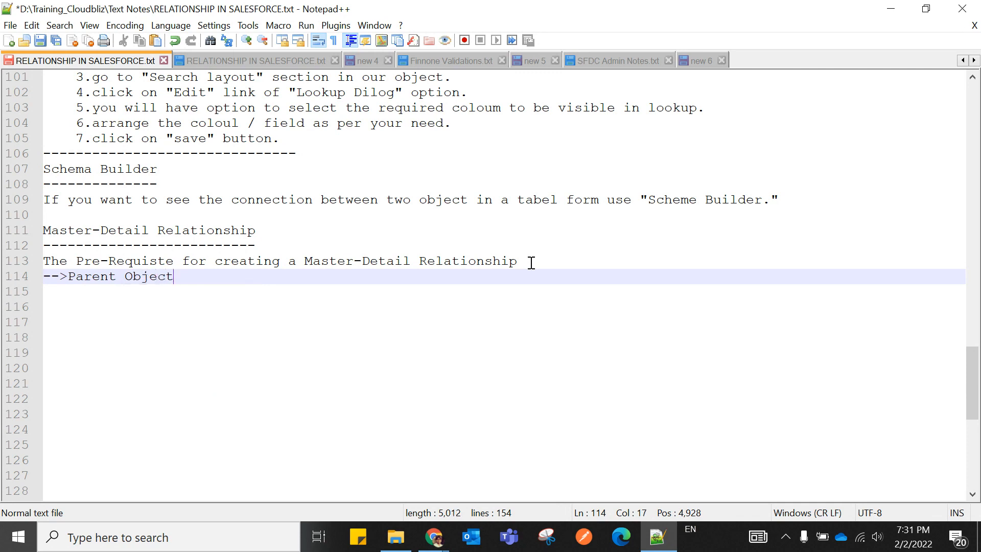
{"action": "key", "text": "Return"}
{"action": "type", "text": "-->Child"}
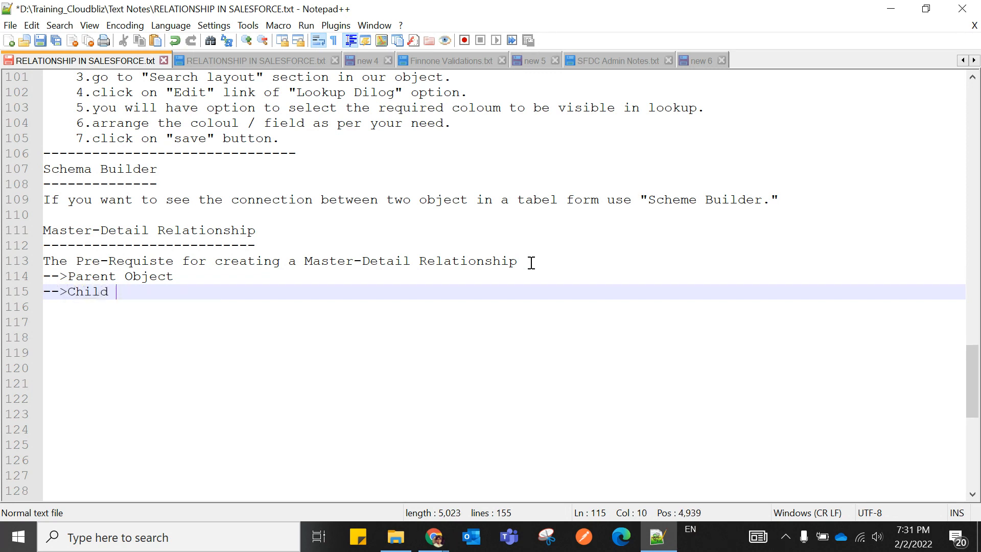
{"action": "type", "text": " Object"}
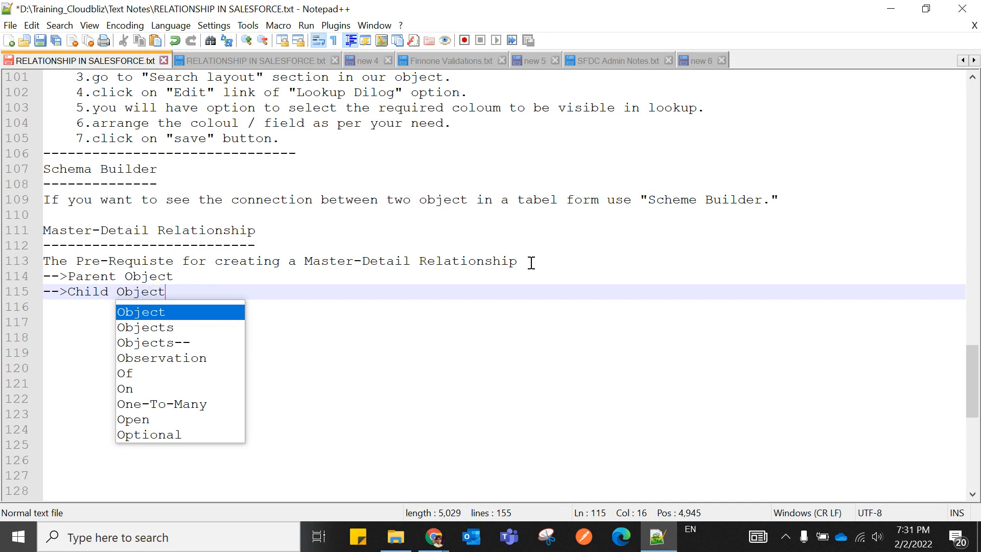
{"action": "left_click", "coordinate": [126, 279]}
{"action": "key", "text": "BackSpace"}
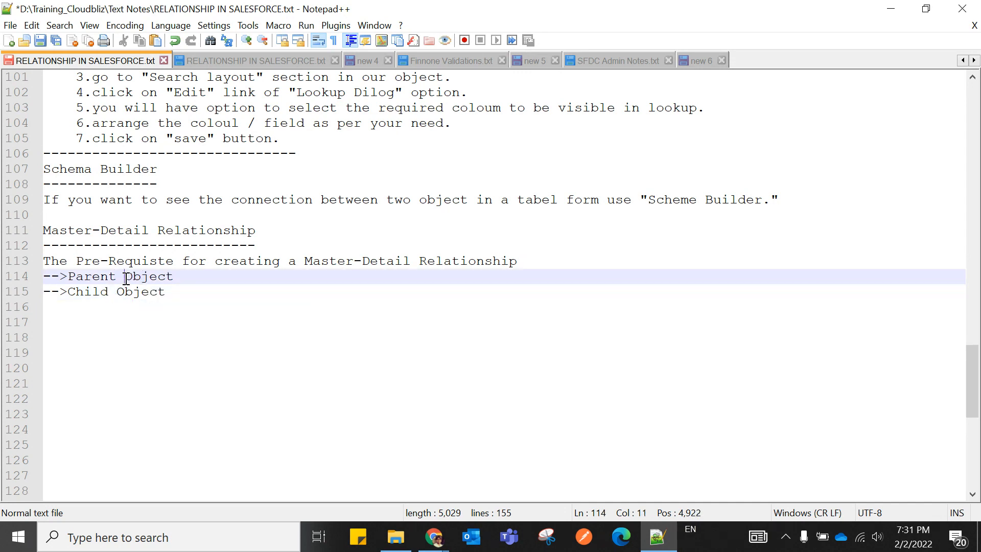
{"action": "left_click", "coordinate": [185, 394]}
{"action": "left_click", "coordinate": [175, 294]}
{"action": "key", "text": "Return"}
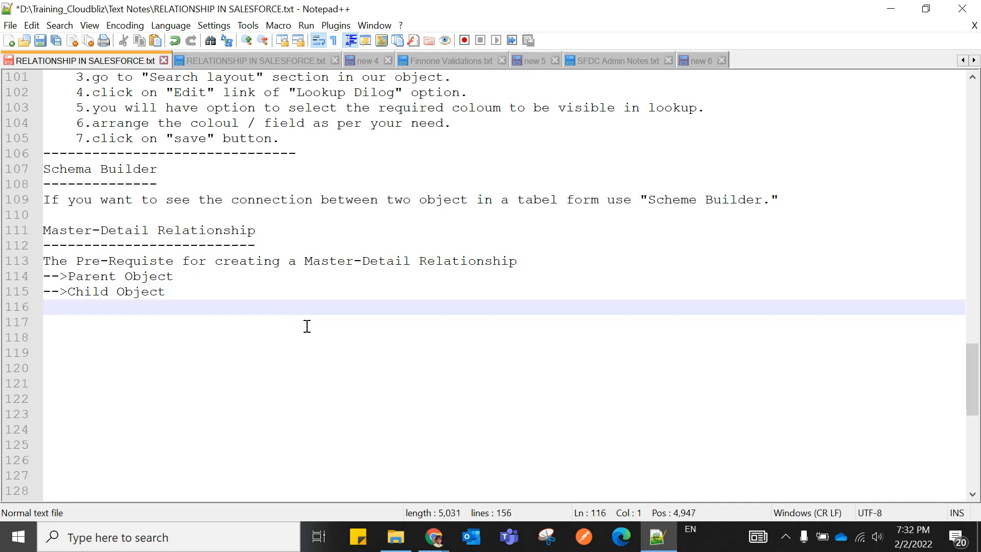
Dismiss the stream of Teams chat message notifications.
{"action": "scroll", "coordinate": [306, 326], "scroll_direction": "up", "scroll_amount": 3}
{"action": "scroll", "coordinate": [306, 325], "scroll_direction": "up", "scroll_amount": 4}
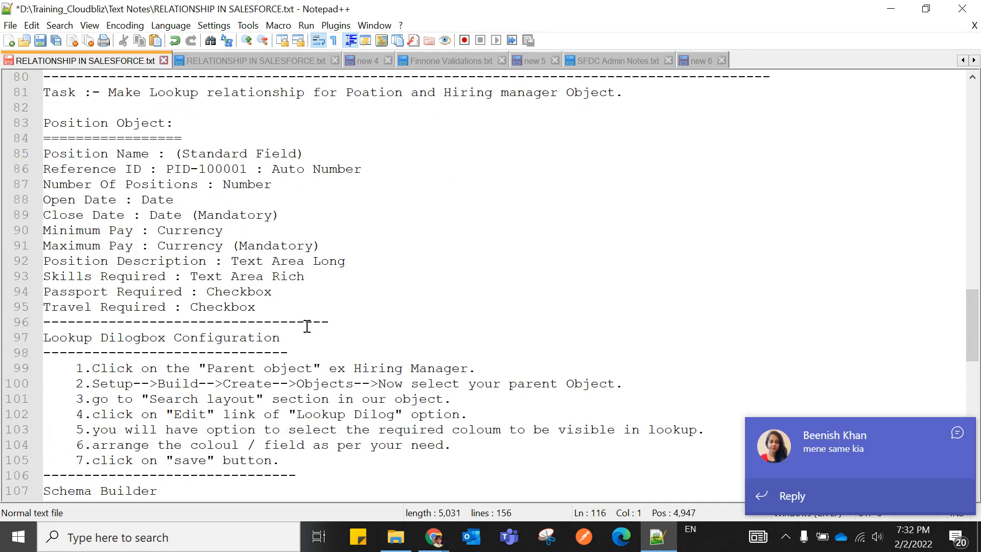
{"action": "scroll", "coordinate": [306, 326], "scroll_direction": "down", "scroll_amount": 1}
{"action": "scroll", "coordinate": [307, 326], "scroll_direction": "down", "scroll_amount": 2}
{"action": "left_click", "coordinate": [957, 434]}
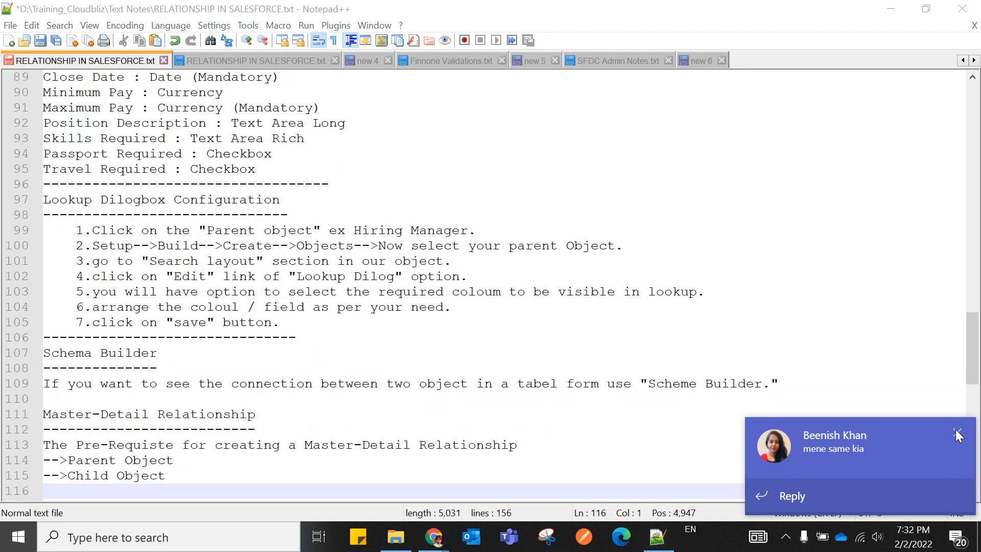
{"action": "scroll", "coordinate": [388, 397], "scroll_direction": "down", "scroll_amount": 1}
{"action": "scroll", "coordinate": [387, 398], "scroll_direction": "down", "scroll_amount": 2}
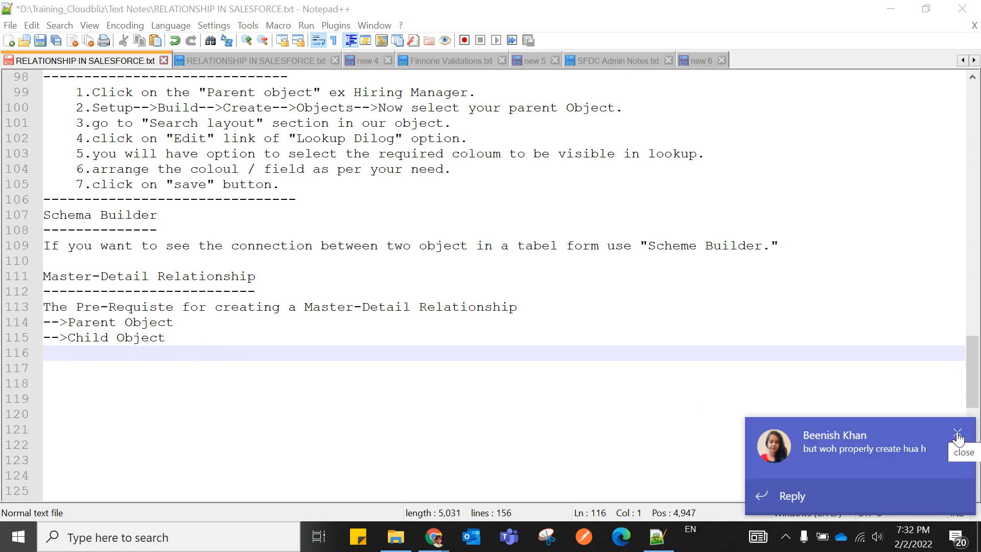
{"action": "left_click", "coordinate": [957, 434]}
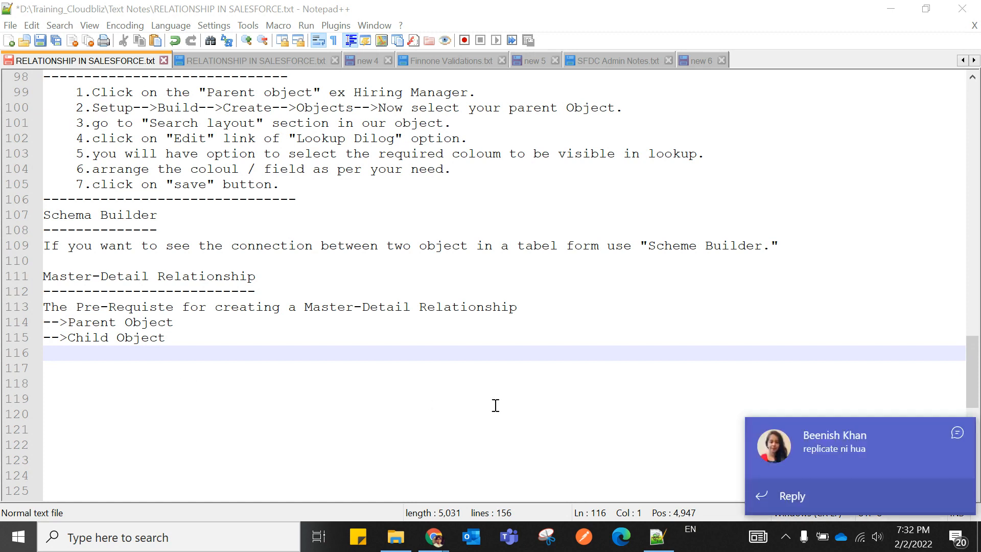
{"action": "left_click", "coordinate": [955, 433]}
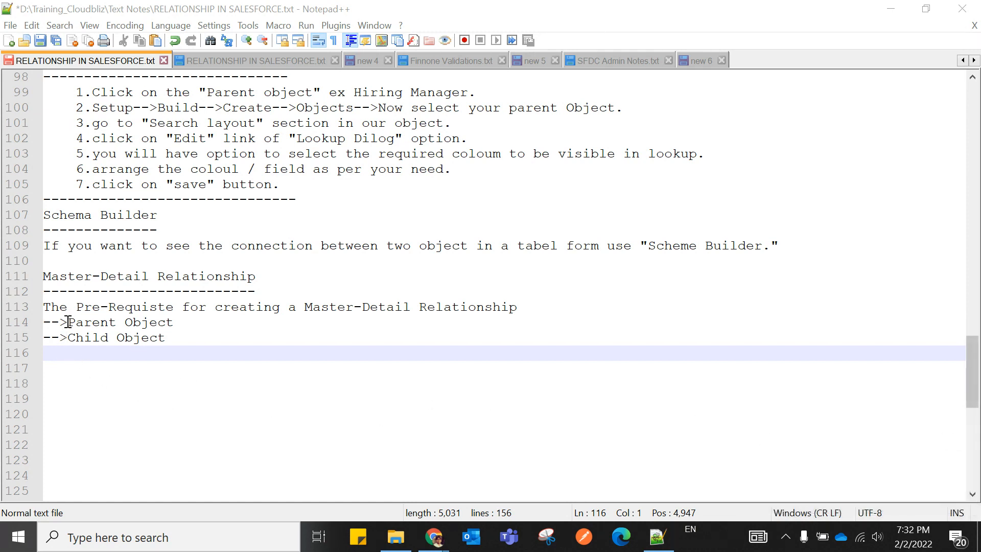
Add a 'Candidate Object' line after a blank line below Child Object.
{"action": "left_click", "coordinate": [199, 342]}
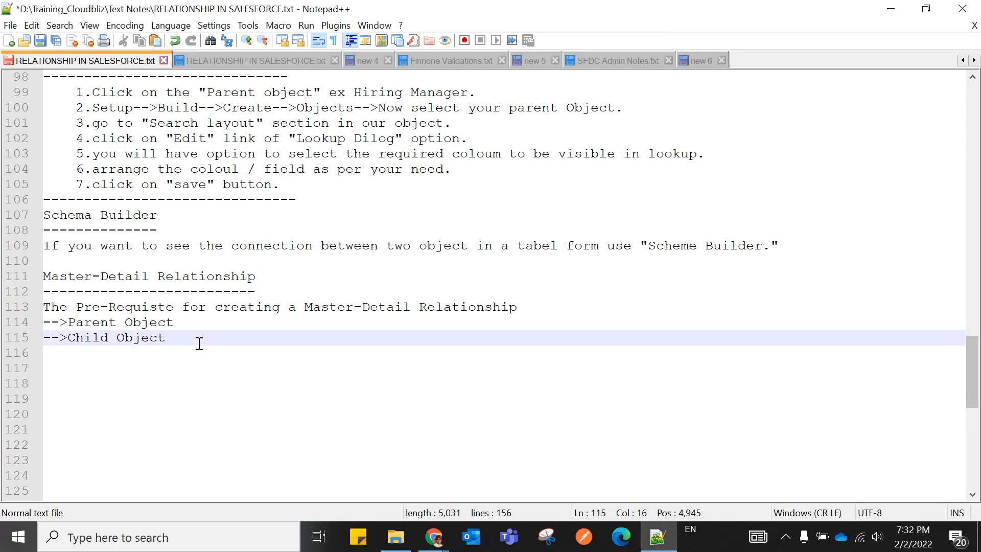
{"action": "key", "text": "Return"}
{"action": "key", "text": "Return"}
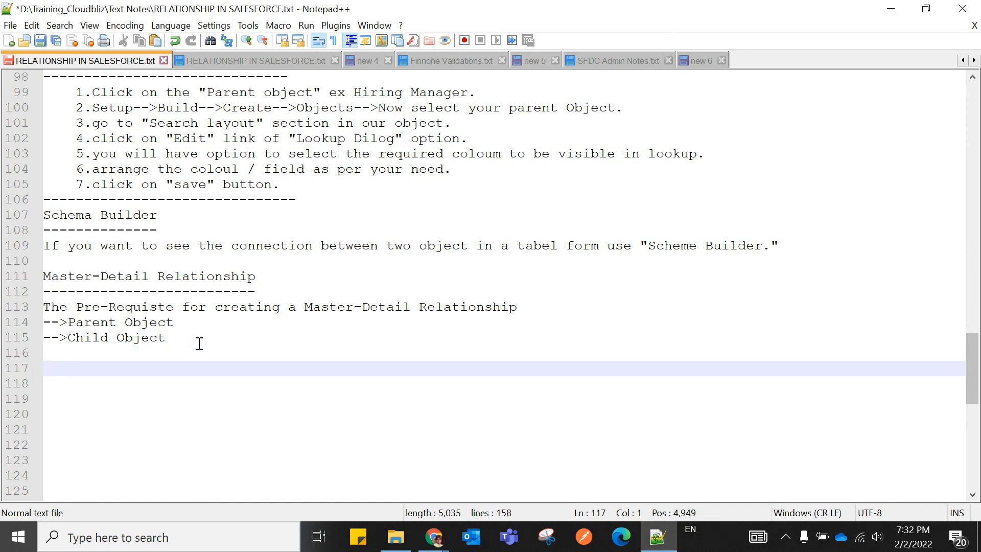
{"action": "type", "text": "Candidate "}
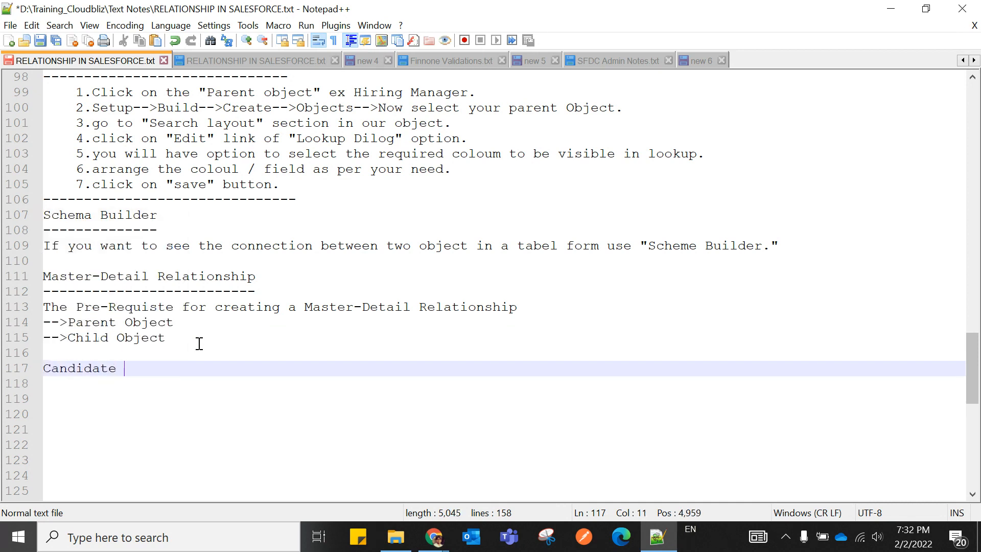
{"action": "type", "text": "Object"}
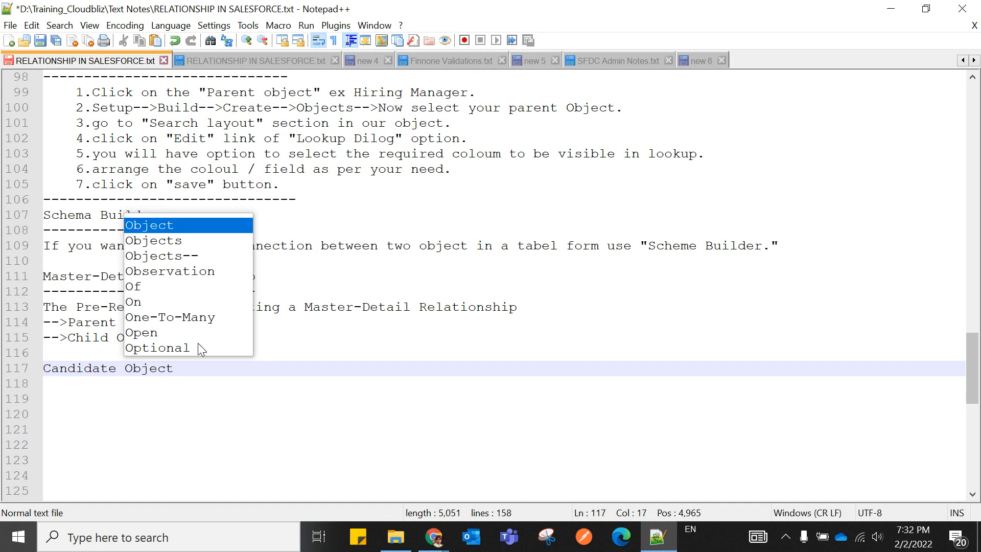
{"action": "left_click", "coordinate": [279, 428]}
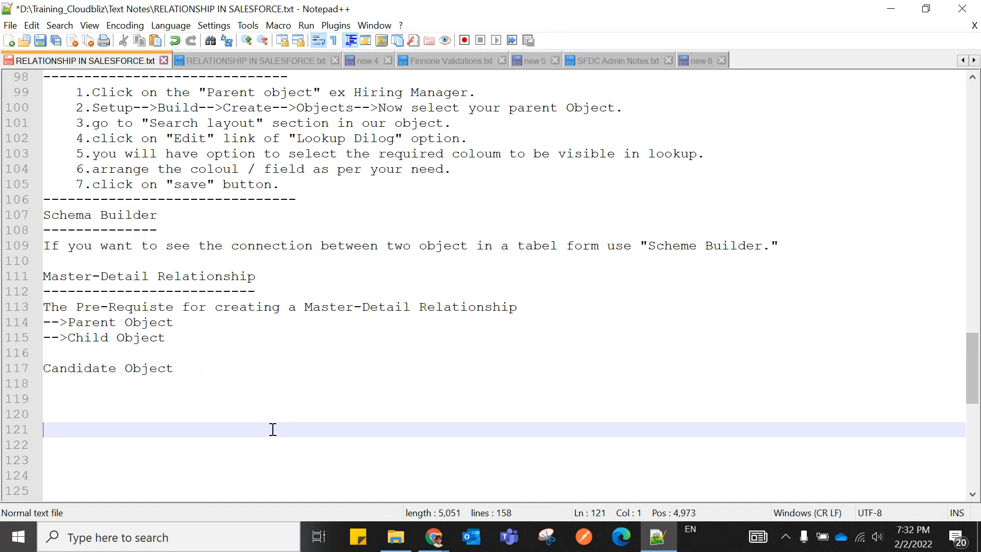
{"action": "left_click_drag", "start_coordinate": [44, 369], "coordinate": [185, 375]}
{"action": "left_click", "coordinate": [192, 390]}
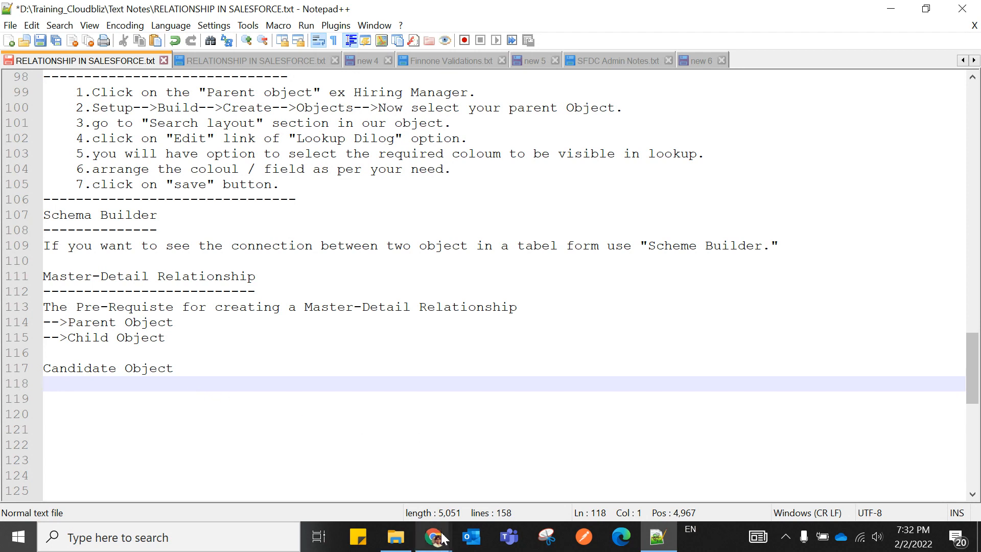
Back in Chrome, close Schema Builder and go through Candidates to the Setup home page.
{"action": "left_click", "coordinate": [440, 537]}
{"action": "left_click", "coordinate": [271, 470]}
{"action": "scroll", "coordinate": [312, 283], "scroll_direction": "up", "scroll_amount": 2}
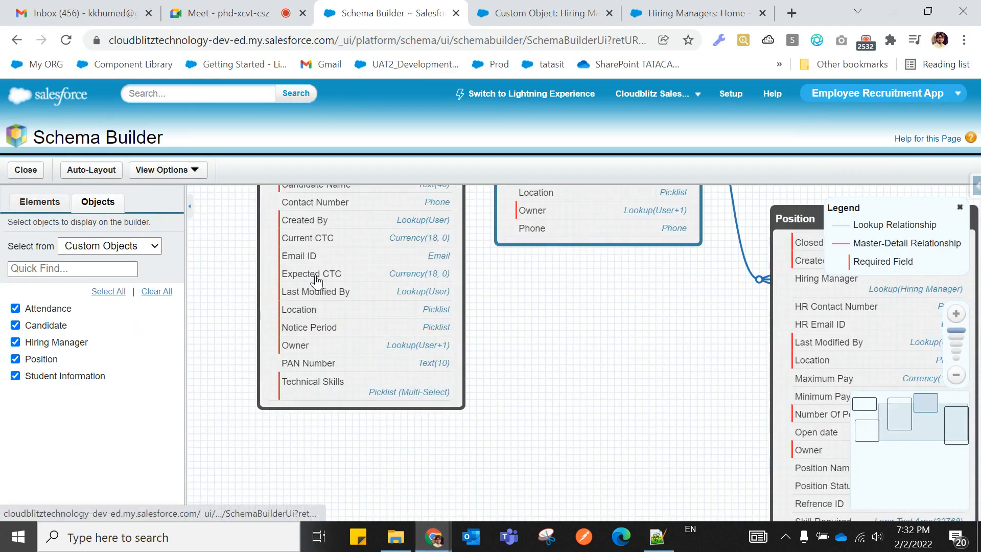
{"action": "scroll", "coordinate": [320, 279], "scroll_direction": "down", "scroll_amount": 3}
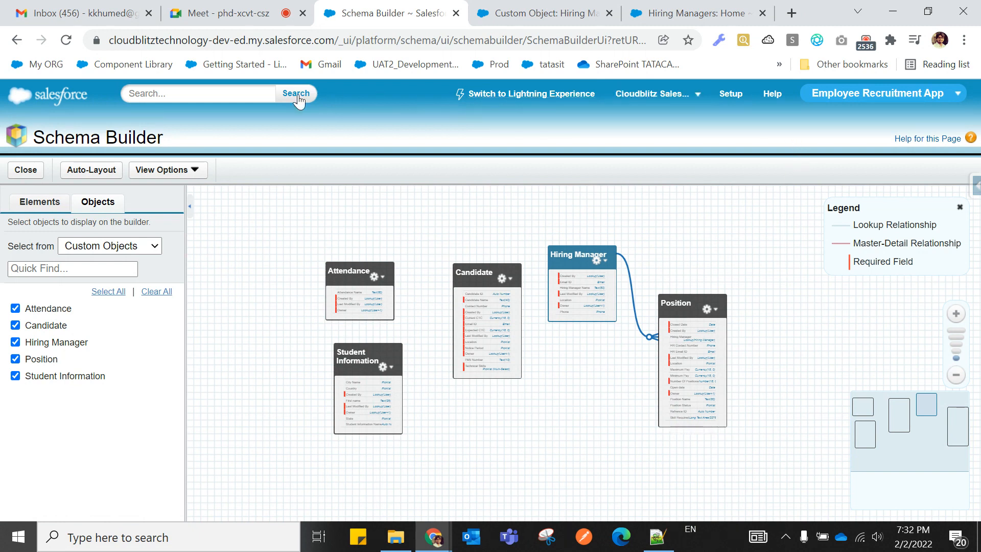
{"action": "left_click", "coordinate": [29, 170]}
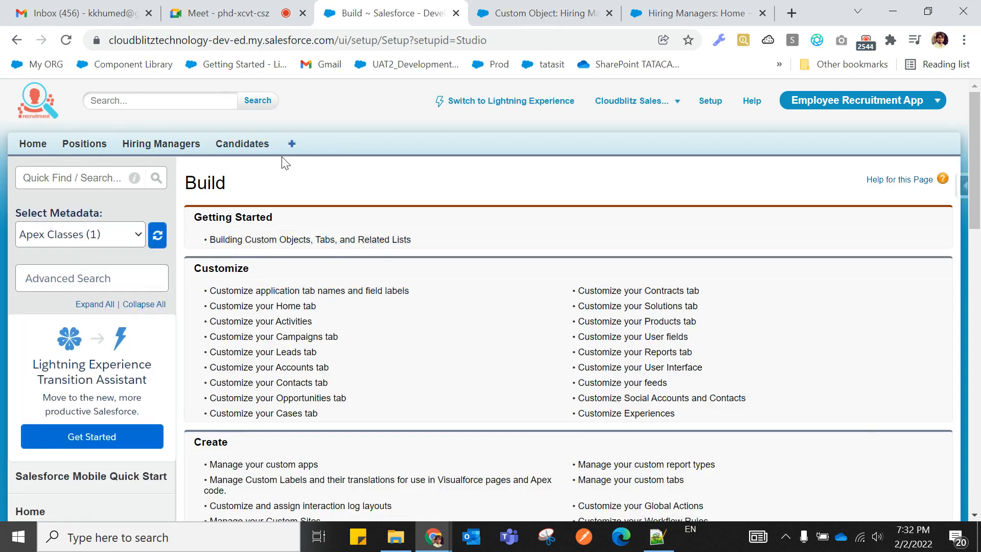
{"action": "left_click", "coordinate": [244, 144]}
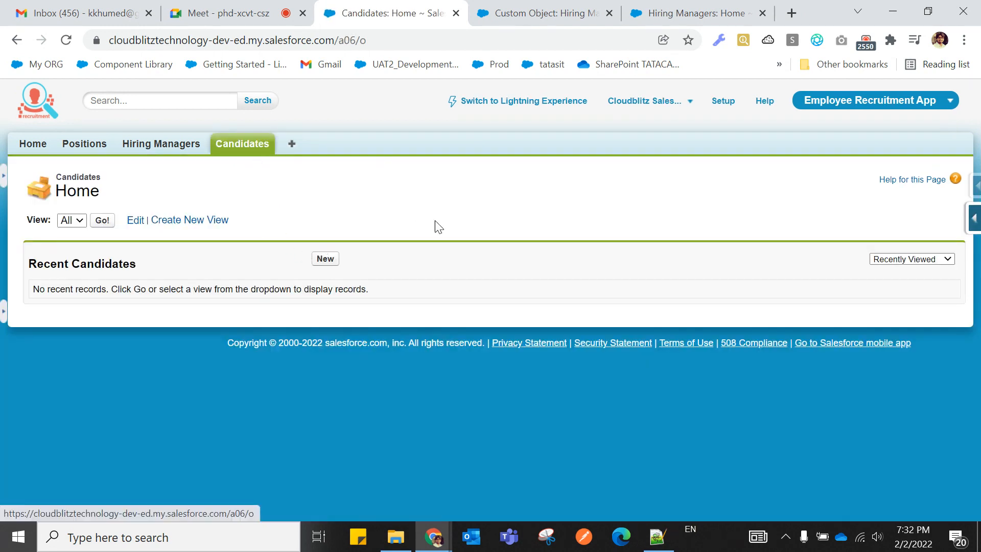
{"action": "left_click", "coordinate": [722, 104]}
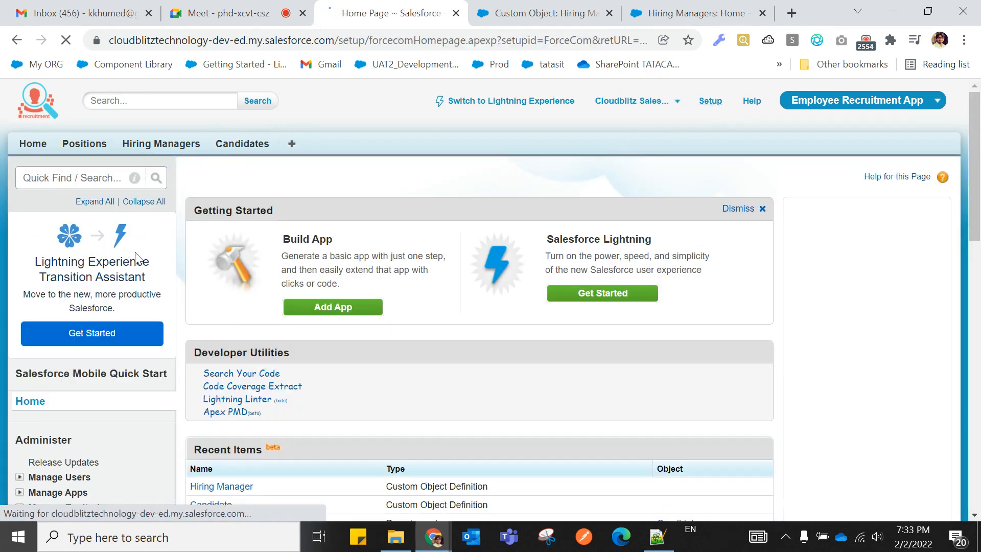
Find Objects via Quick Find 'objec', open Candidate, and review its Custom Fields & Relationships.
{"action": "left_click", "coordinate": [77, 178]}
{"action": "type", "text": "o"}
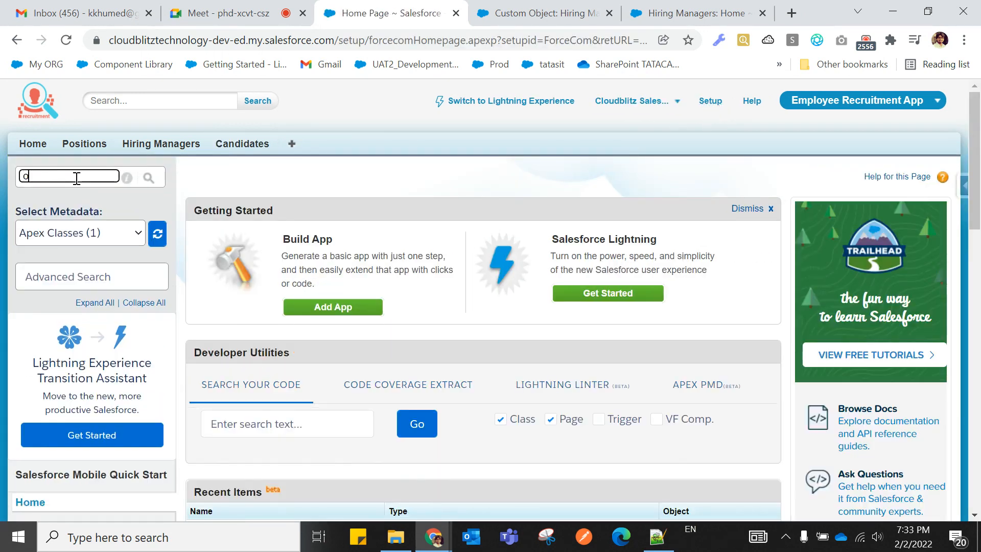
{"action": "type", "text": "bjec"}
{"action": "scroll", "coordinate": [77, 214], "scroll_direction": "down", "scroll_amount": 12}
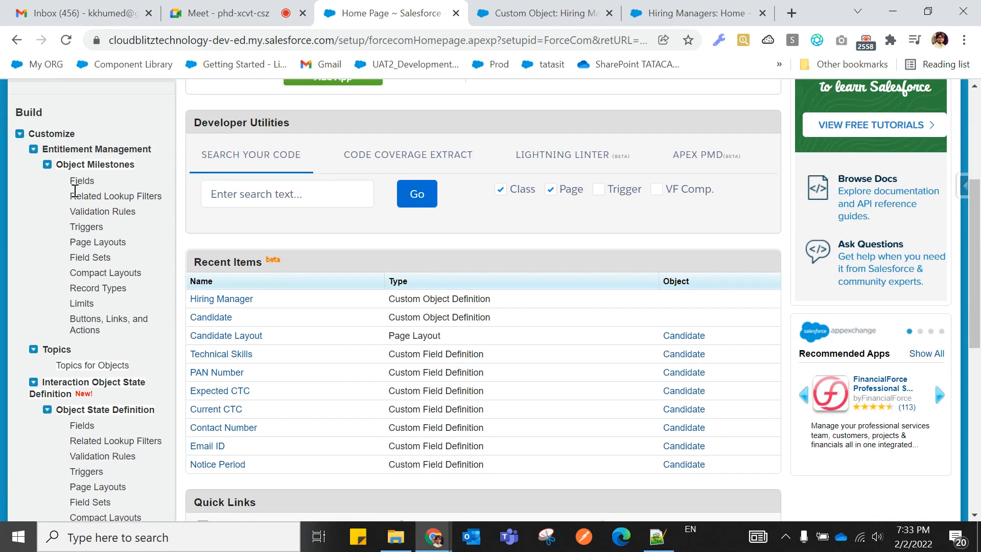
{"action": "left_click", "coordinate": [57, 250]}
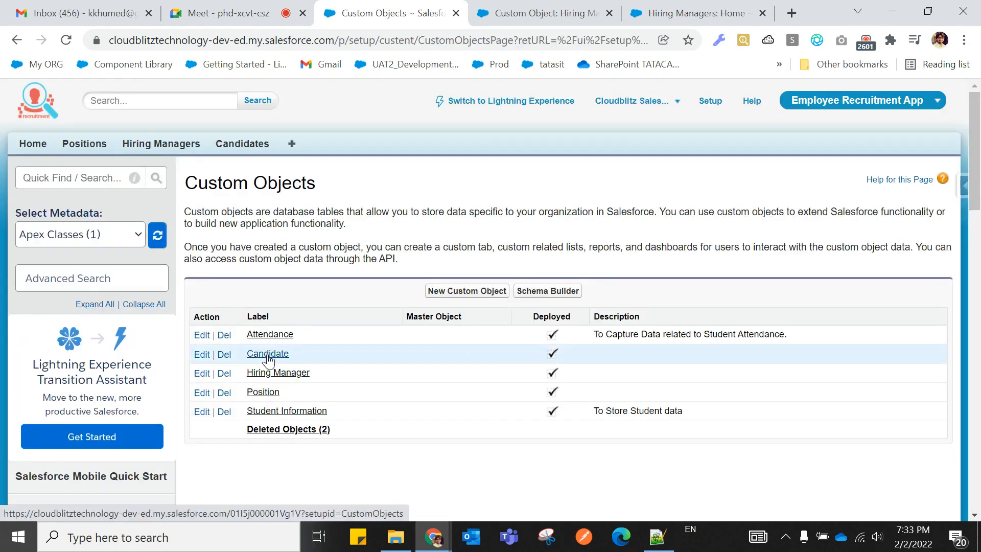
{"action": "left_click", "coordinate": [267, 354]}
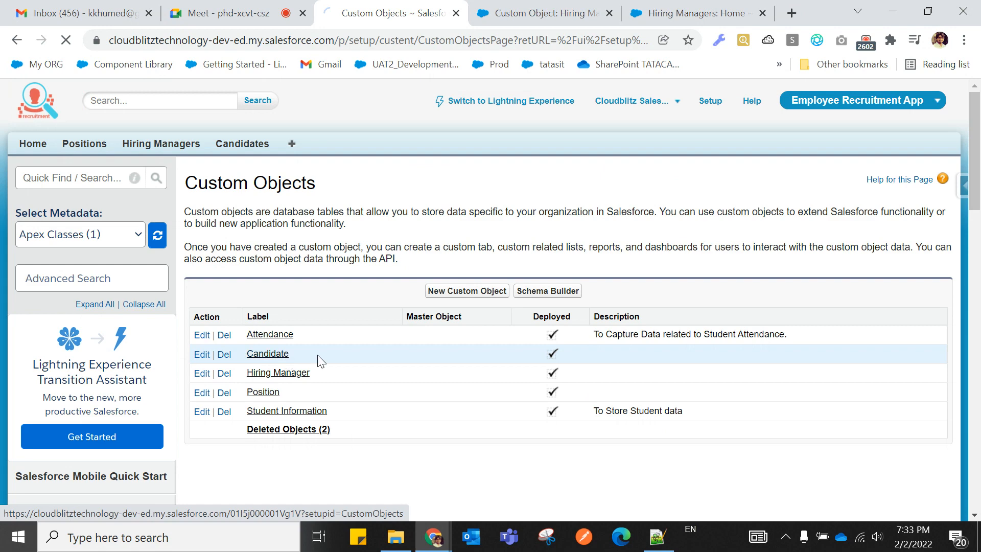
{"action": "scroll", "coordinate": [391, 370], "scroll_direction": "down", "scroll_amount": 3}
{"action": "scroll", "coordinate": [392, 370], "scroll_direction": "up", "scroll_amount": 2}
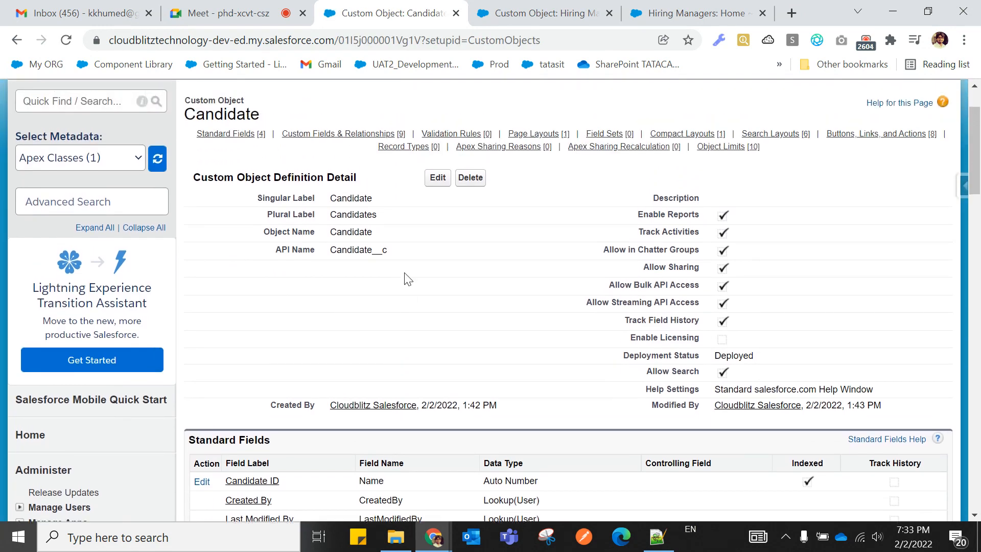
{"action": "scroll", "coordinate": [404, 391], "scroll_direction": "down", "scroll_amount": 7}
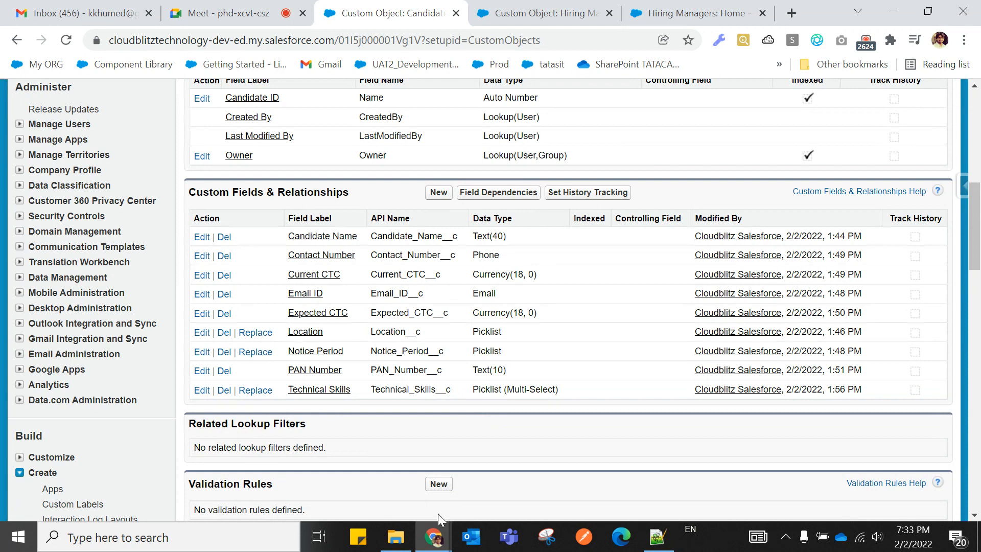
{"action": "left_click", "coordinate": [396, 543]}
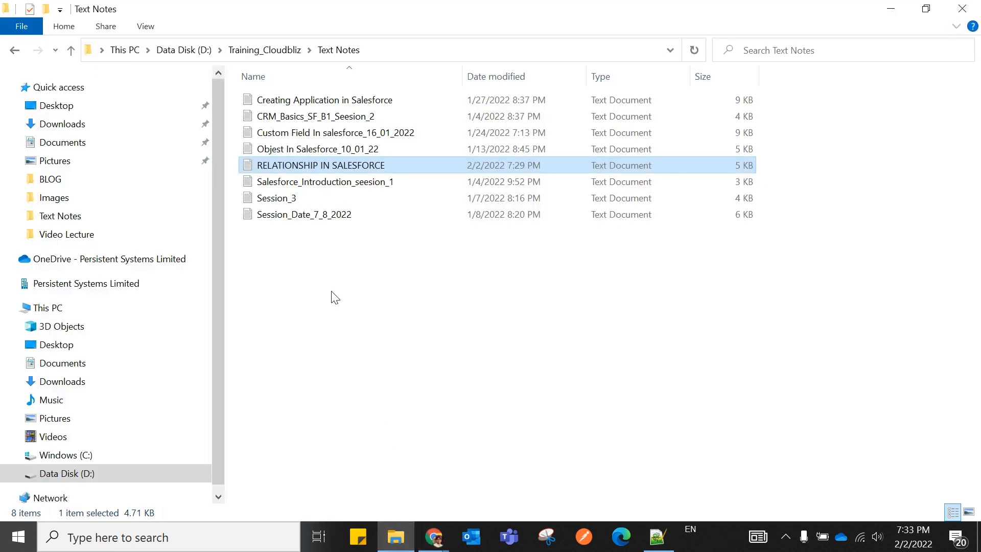
Browse Data Disk (D:), then view RELATIONSHIP IN SALESFORCE.txt in Notepad++.
{"action": "left_click", "coordinate": [70, 476]}
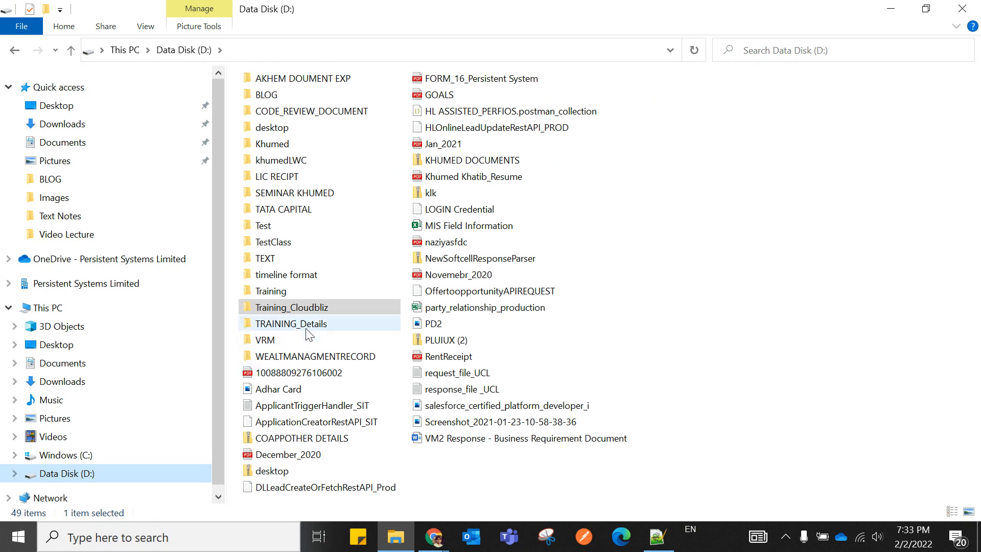
{"action": "left_click", "coordinate": [657, 536]}
{"action": "left_click", "coordinate": [274, 61]}
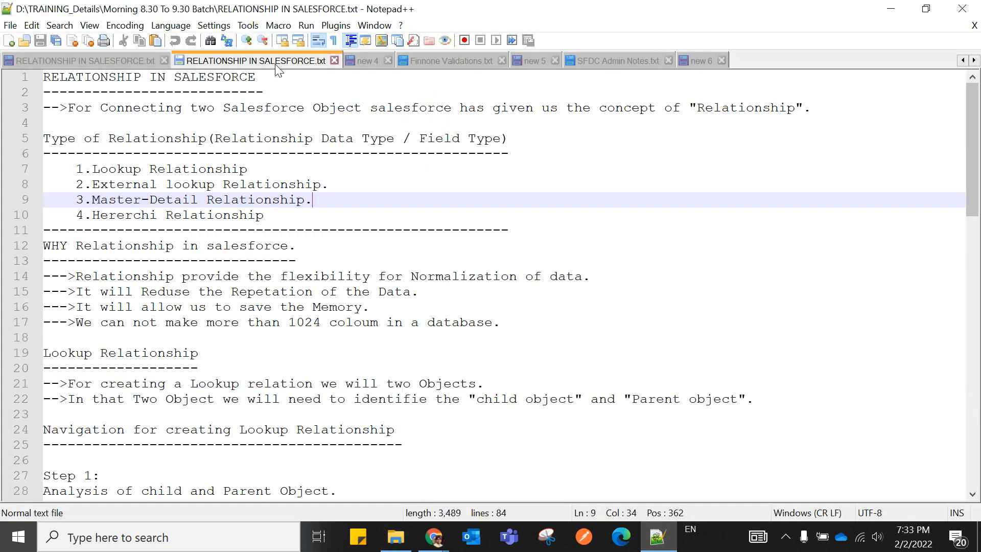
Copy the Candidate Object field list from SFDC Admin Notes.txt.
{"action": "scroll", "coordinate": [278, 414], "scroll_direction": "down", "scroll_amount": 10}
{"action": "scroll", "coordinate": [278, 414], "scroll_direction": "down", "scroll_amount": 9}
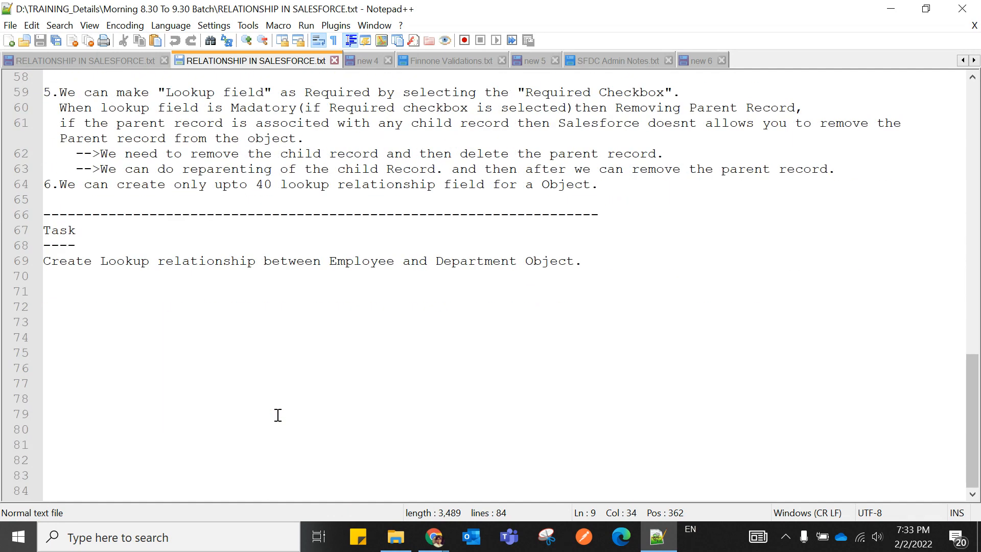
{"action": "scroll", "coordinate": [276, 411], "scroll_direction": "up", "scroll_amount": 2}
{"action": "left_click", "coordinate": [364, 61]}
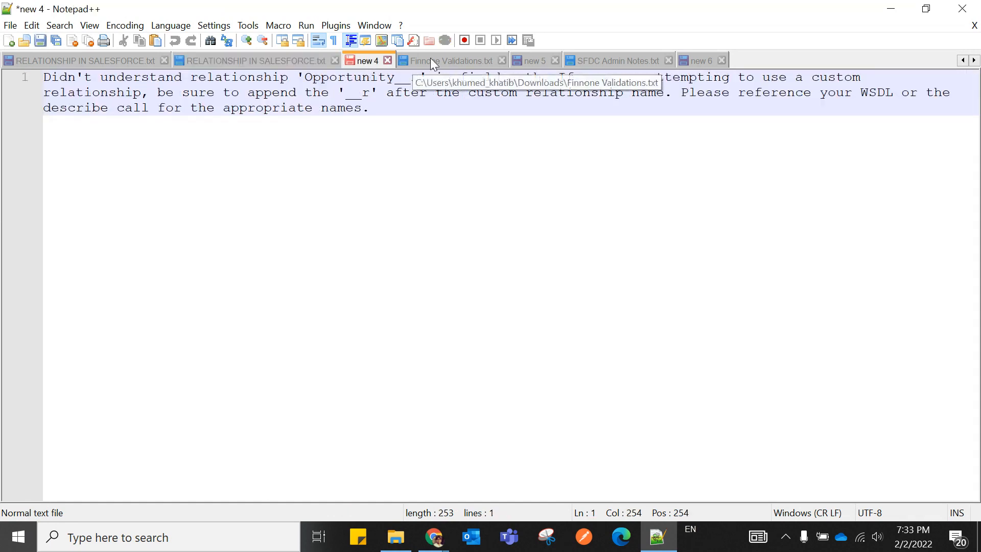
{"action": "left_click", "coordinate": [460, 61]}
{"action": "left_click", "coordinate": [526, 62]}
{"action": "left_click", "coordinate": [591, 61]}
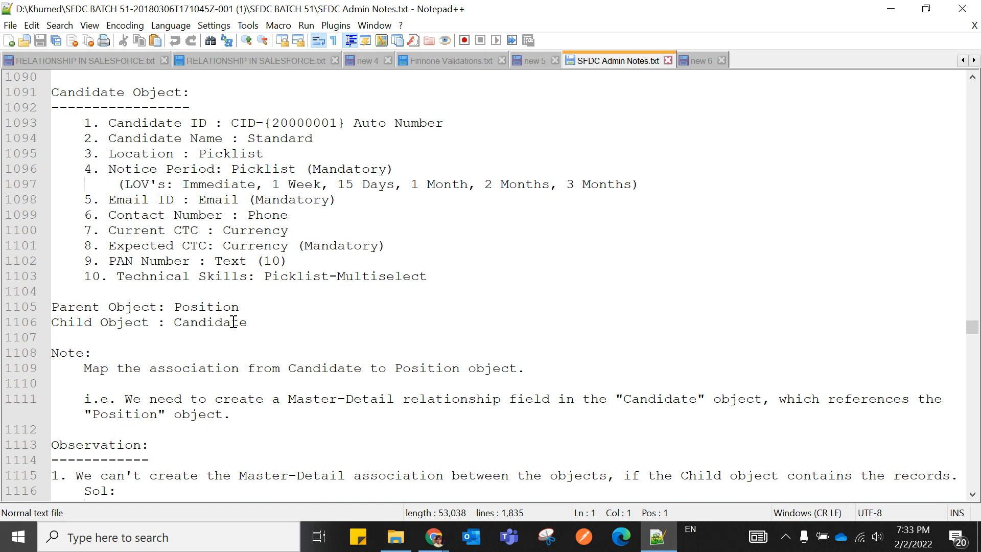
{"action": "scroll", "coordinate": [169, 335], "scroll_direction": "up", "scroll_amount": 1}
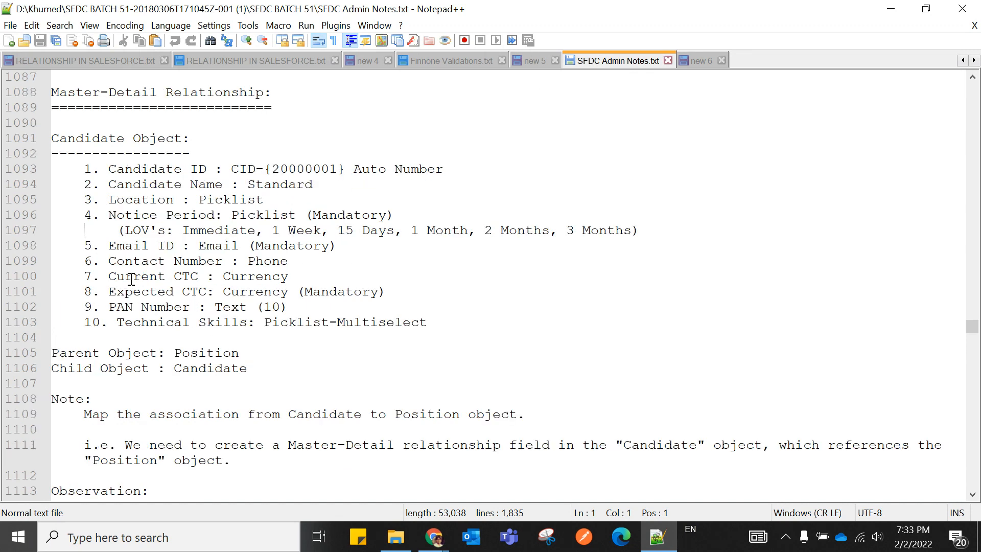
{"action": "left_click_drag", "start_coordinate": [52, 138], "coordinate": [433, 319]}
{"action": "right_click", "coordinate": [161, 248]}
{"action": "left_click", "coordinate": [176, 254]}
Paste the Candidate field list under a dashed line in RELATIONSHIP IN SALESFORCE.txt.
{"action": "left_click", "coordinate": [138, 64]}
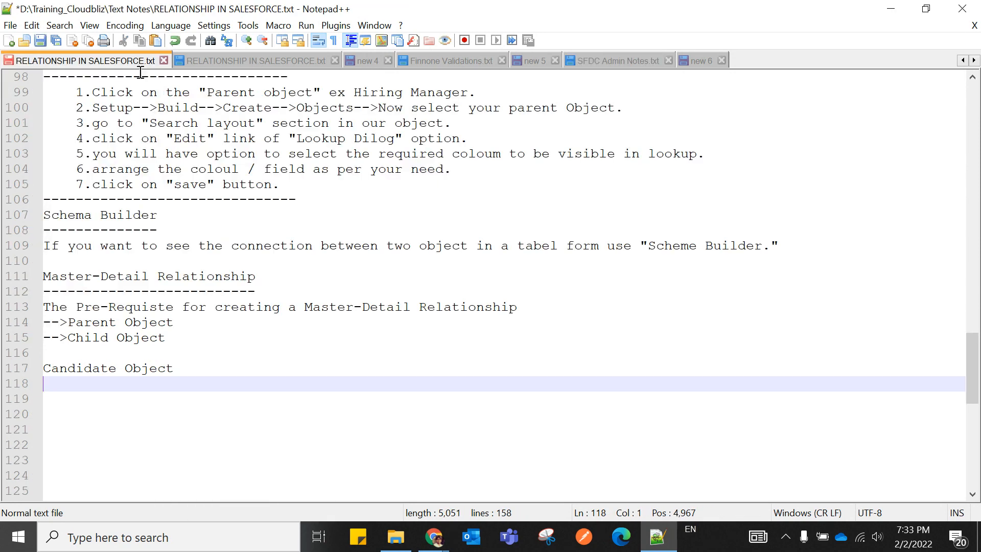
{"action": "type", "text": "----------------"}
{"action": "key", "text": "Return"}
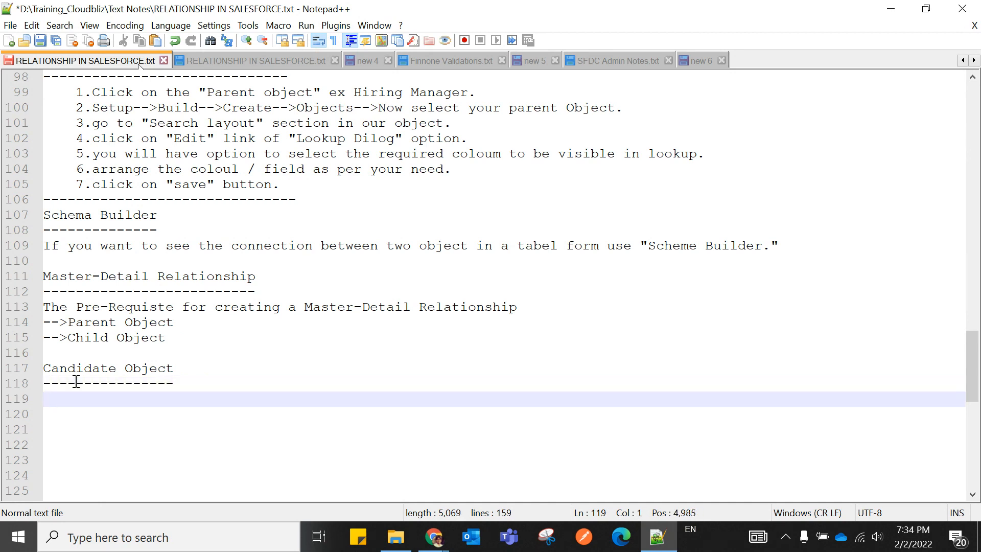
{"action": "key", "text": "ctrl+v"}
{"action": "scroll", "coordinate": [211, 358], "scroll_direction": "down", "scroll_amount": 1}
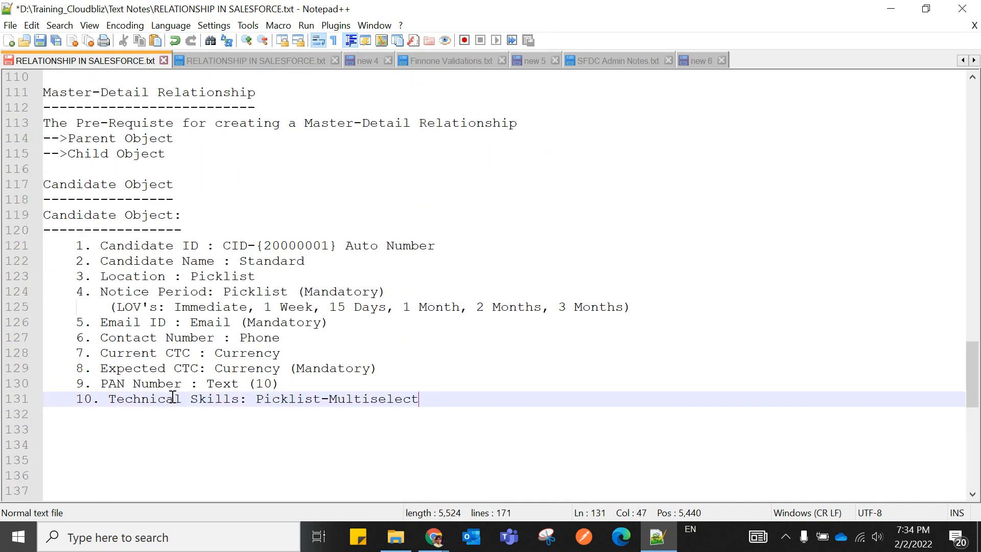
{"action": "left_click_drag", "start_coordinate": [77, 245], "coordinate": [424, 401]}
{"action": "left_click", "coordinate": [411, 444]}
Change Candidate Name from Standard to Text and the ID format to CID-{00000000}.
{"action": "left_click", "coordinate": [313, 261]}
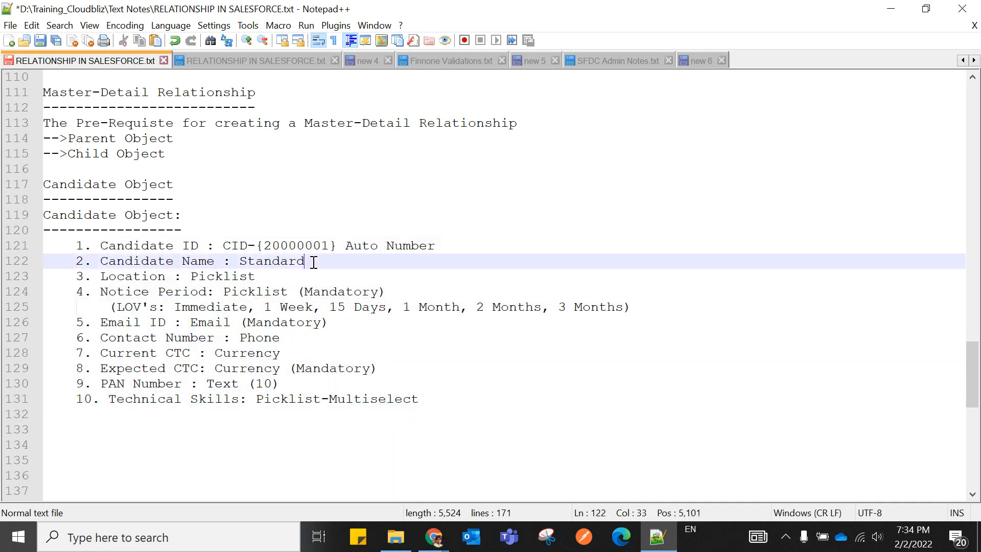
{"action": "key", "text": "BackSpace"}
{"action": "key", "text": "BackSpace"}
{"action": "key", "text": "BackSpace"}
{"action": "key", "text": "BackSpace"}
{"action": "key", "text": "BackSpace"}
{"action": "key", "text": "BackSpace"}
{"action": "key", "text": "BackSpace"}
{"action": "key", "text": "BackSpace"}
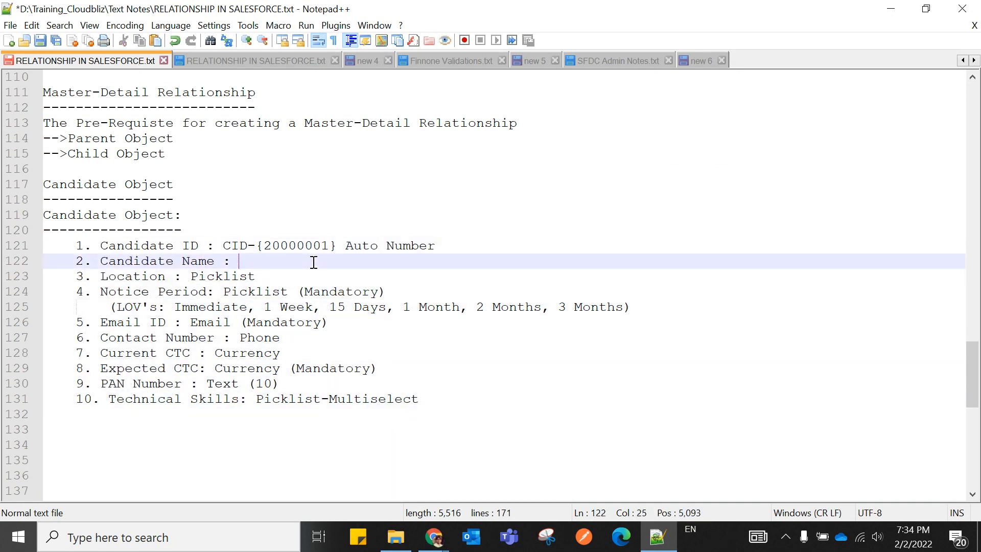
{"action": "type", "text": "Text"}
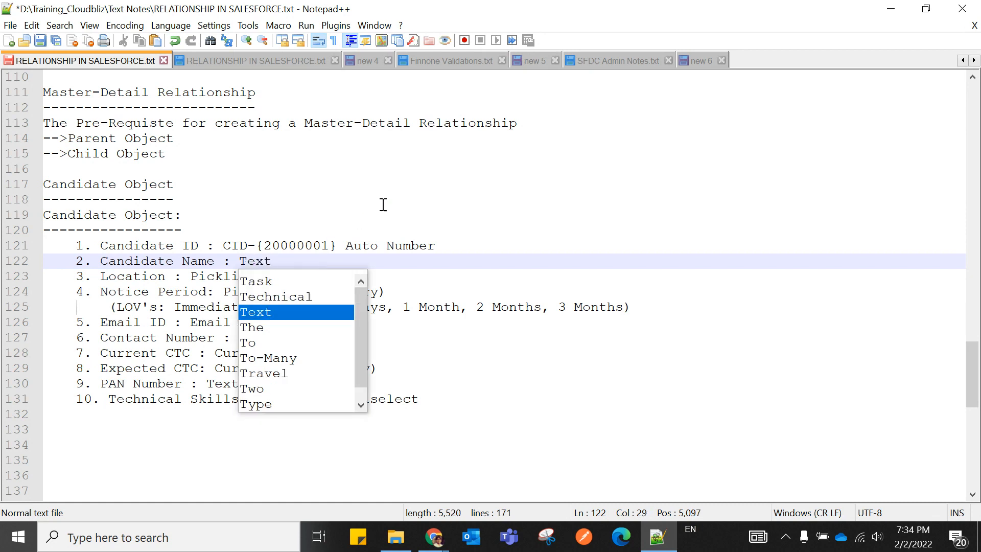
{"action": "left_click", "coordinate": [408, 188]}
{"action": "left_click", "coordinate": [275, 246]}
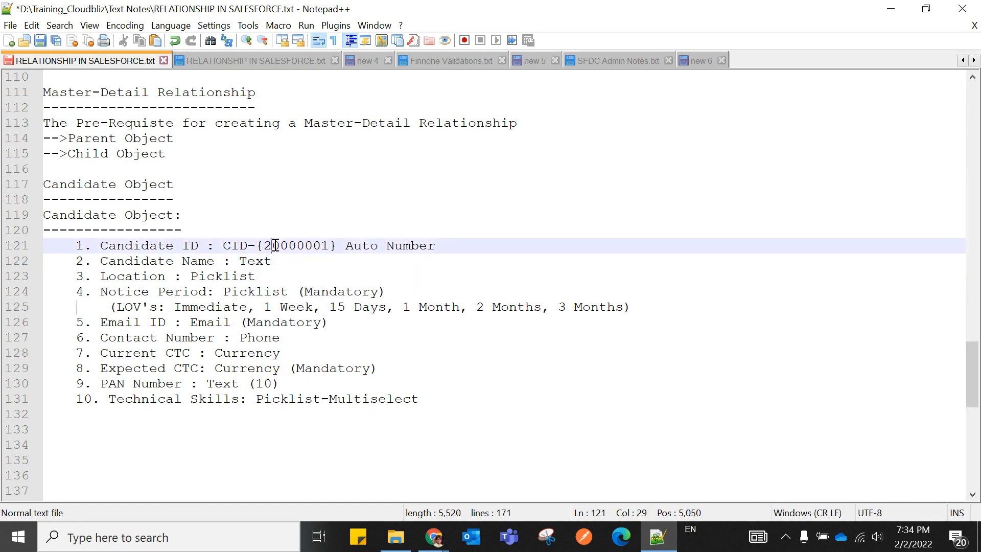
{"action": "key", "text": "BackSpace"}
{"action": "type", "text": "O"}
{"action": "key", "text": "Escape"}
{"action": "left_click", "coordinate": [332, 247]}
{"action": "key", "text": "BackSpace"}
{"action": "type", "text": "00"}
{"action": "left_click", "coordinate": [539, 276]}
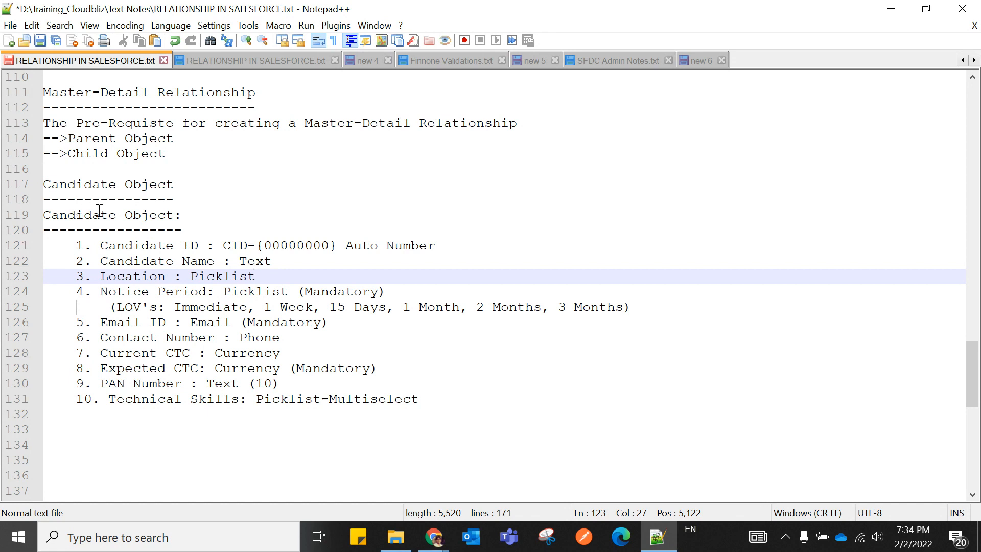
Delete the duplicate Candidate Object heading and its dashes.
{"action": "left_click_drag", "start_coordinate": [44, 183], "coordinate": [185, 197]}
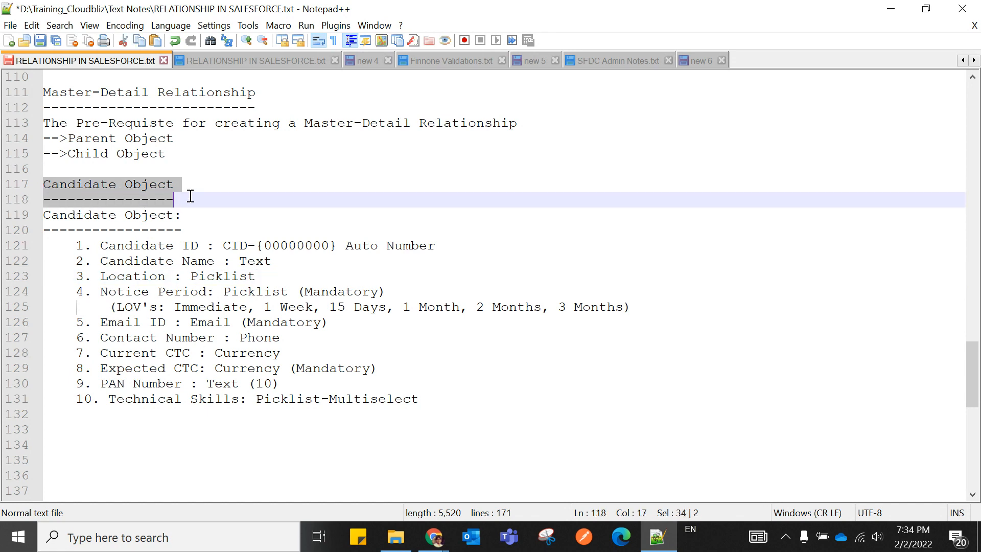
{"action": "key", "text": "BackSpace"}
{"action": "key", "text": "BackSpace"}
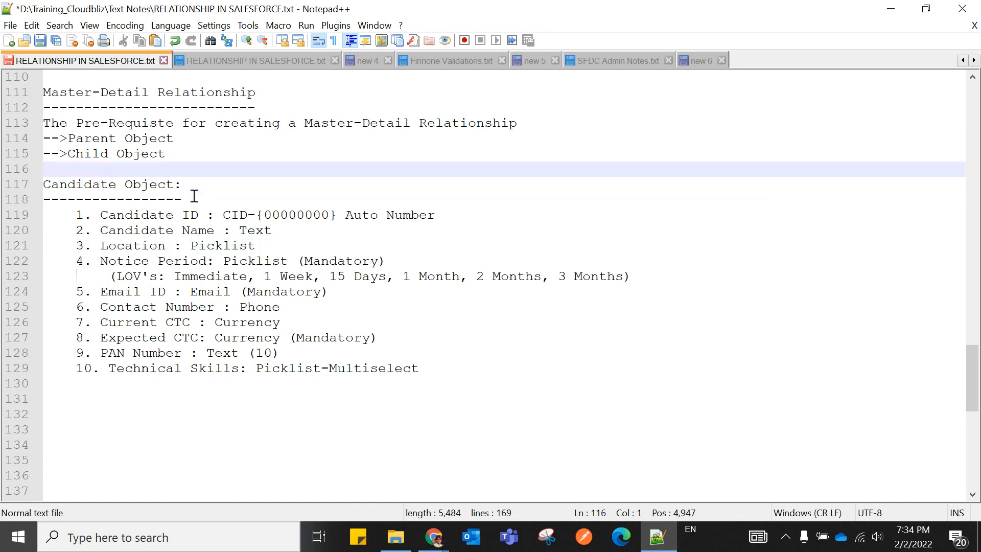
{"action": "key", "text": "BackSpace"}
{"action": "key", "text": "Return"}
Type 'I want to create a Master-Detail relationship in between.' below the field list.
{"action": "left_click", "coordinate": [522, 125]}
{"action": "key", "text": "Return"}
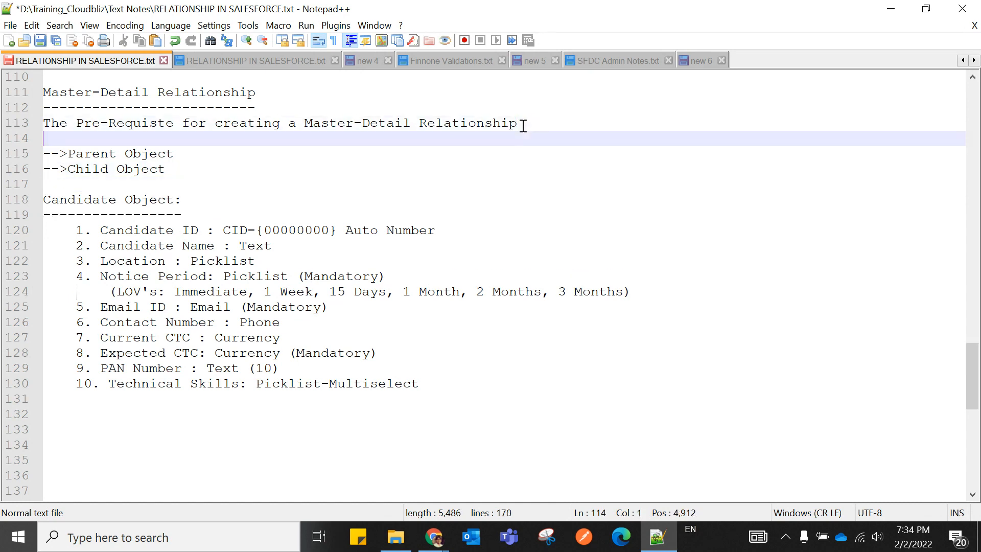
{"action": "scroll", "coordinate": [353, 321], "scroll_direction": "down", "scroll_amount": 1}
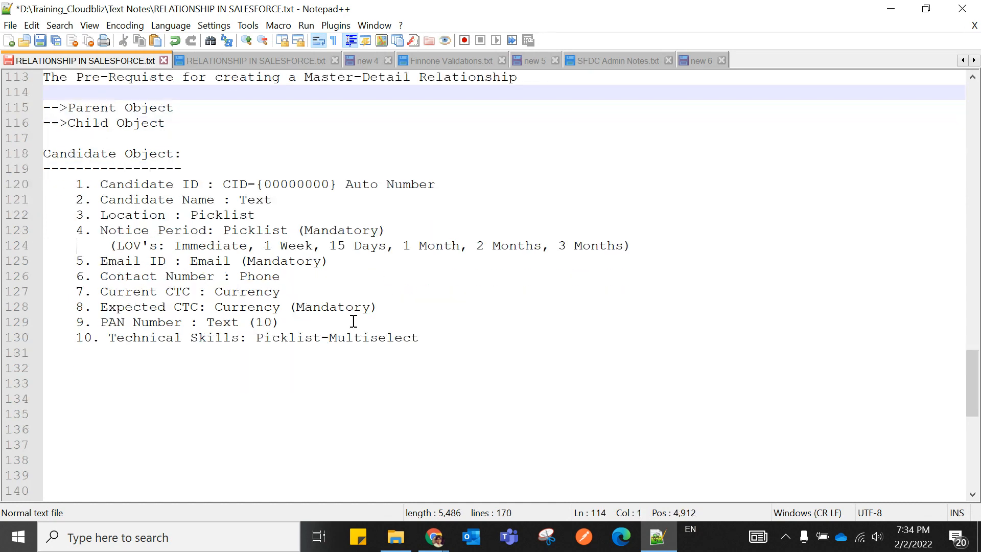
{"action": "left_click", "coordinate": [427, 339]}
{"action": "key", "text": "Return"}
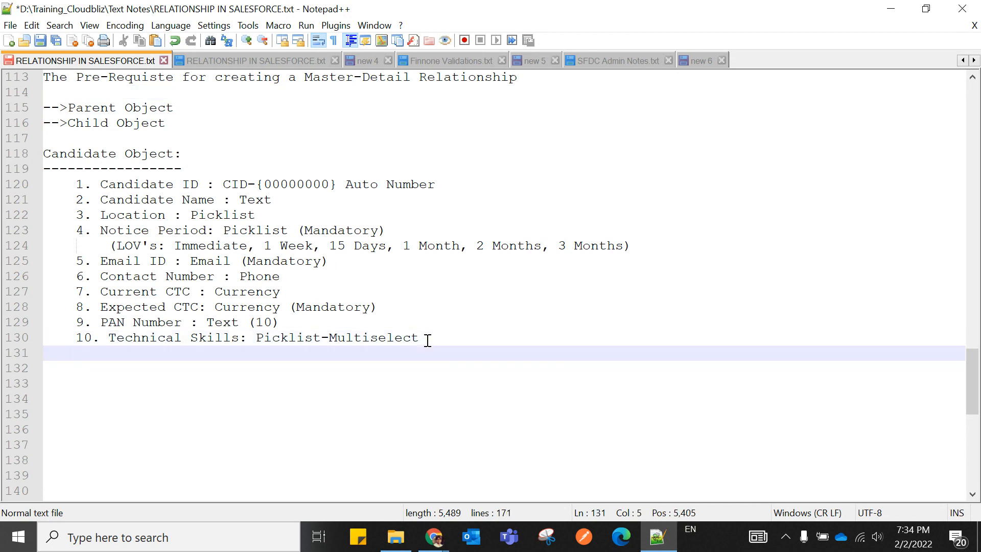
{"action": "key", "text": "BackSpace"}
{"action": "scroll", "coordinate": [428, 340], "scroll_direction": "up", "scroll_amount": 2}
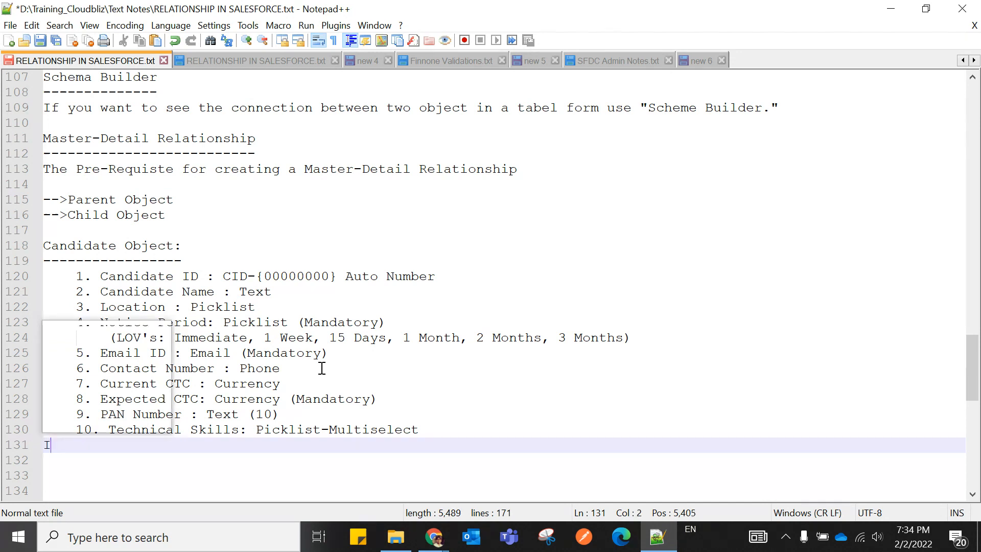
{"action": "type", "text": "I want to create a Master-Detail relationship"}
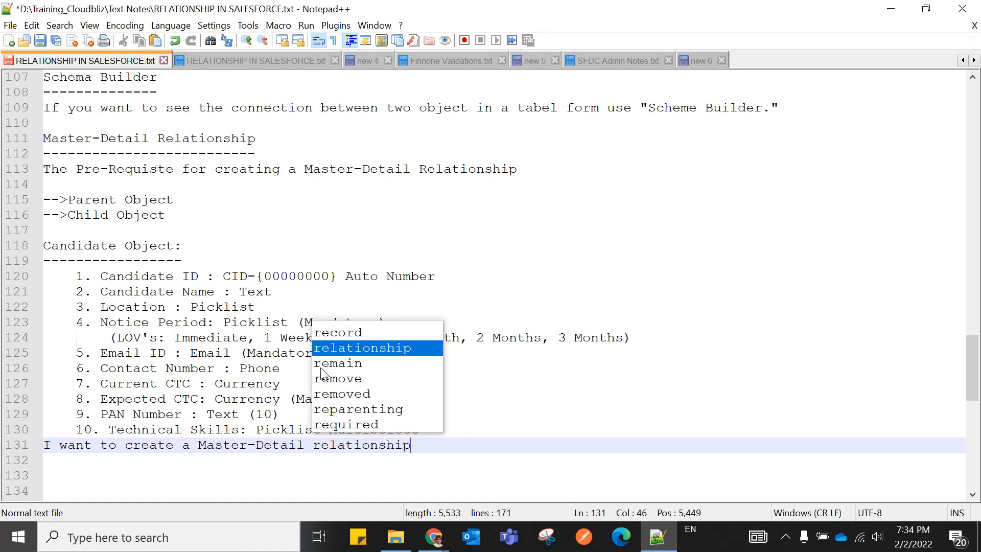
{"action": "type", "text": " i"}
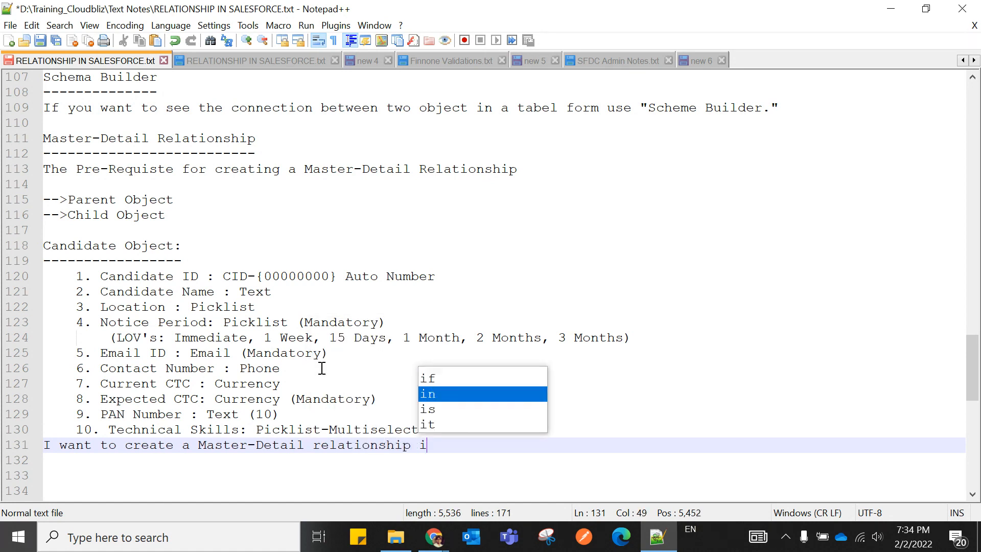
{"action": "type", "text": "n betwe"}
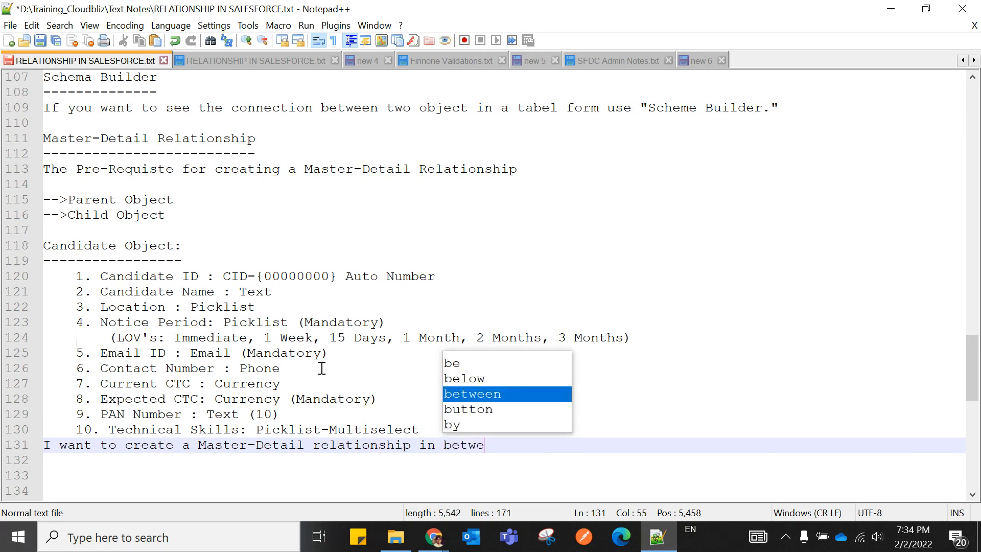
{"action": "type", "text": "en."}
{"action": "key", "text": "Return"}
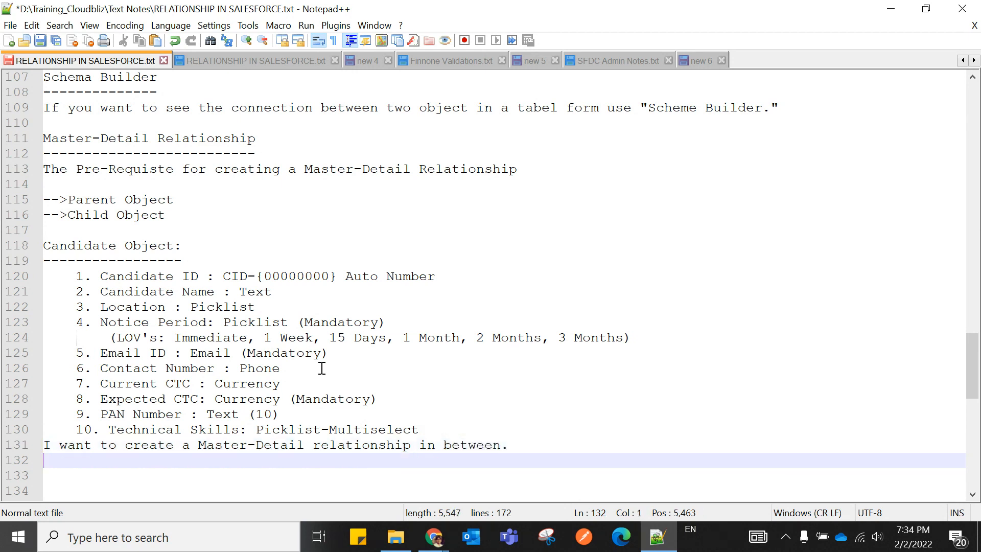
End the Technical Skills line with a period and add a blank line before the note.
{"action": "scroll", "coordinate": [321, 368], "scroll_direction": "down", "scroll_amount": 1}
{"action": "left_click", "coordinate": [425, 384]}
{"action": "type", "text": "."}
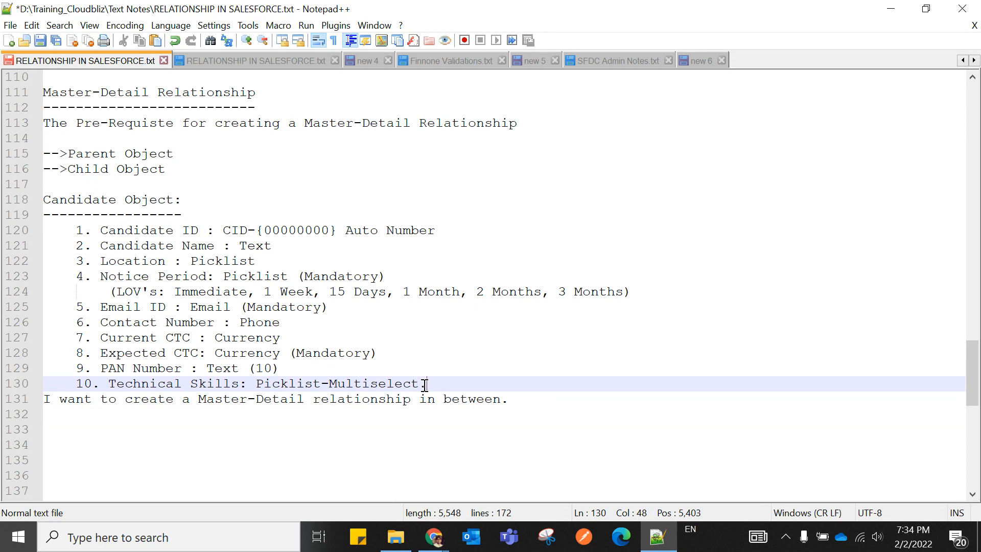
{"action": "key", "text": "Return"}
{"action": "left_click_drag", "start_coordinate": [76, 231], "coordinate": [442, 382]}
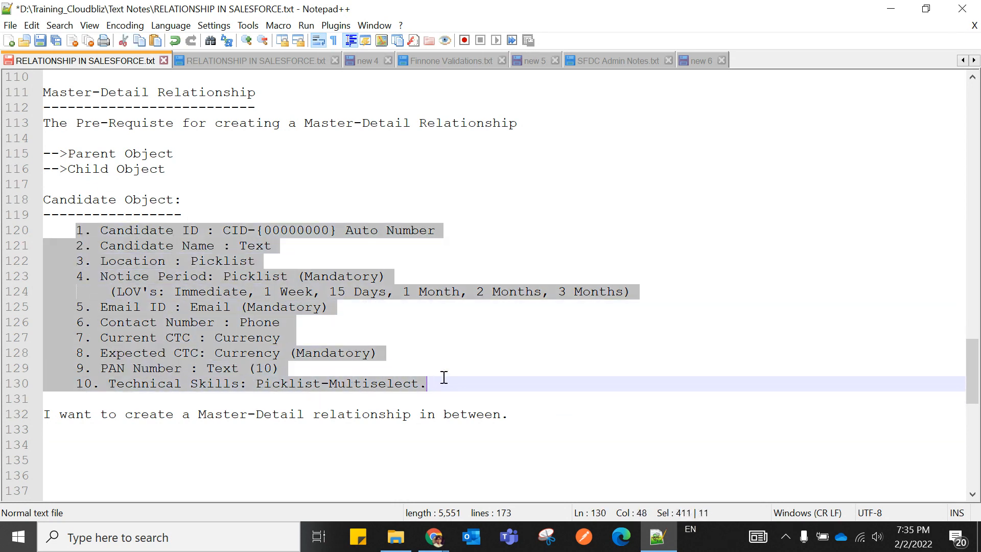
{"action": "left_click", "coordinate": [441, 343]}
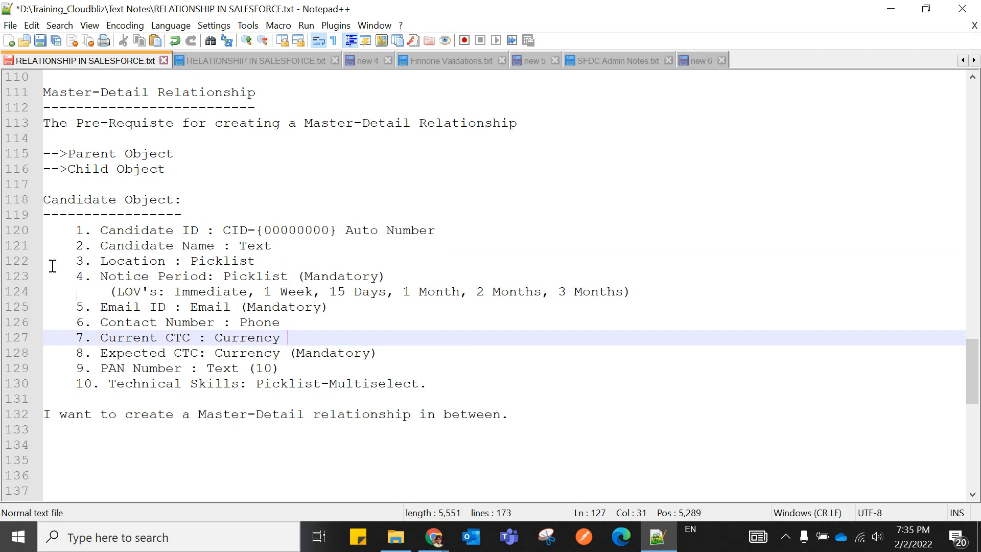
{"action": "left_click", "coordinate": [45, 400]}
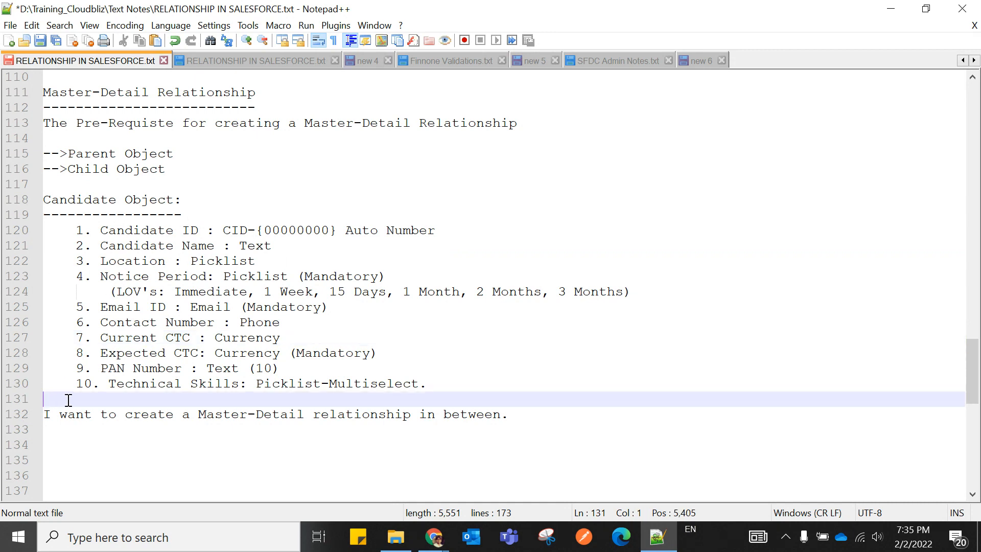
{"action": "key", "text": "Return"}
Prefix the note with '-->' and start a 'Candidate Object' line below it.
{"action": "scroll", "coordinate": [67, 400], "scroll_direction": "down", "scroll_amount": 2}
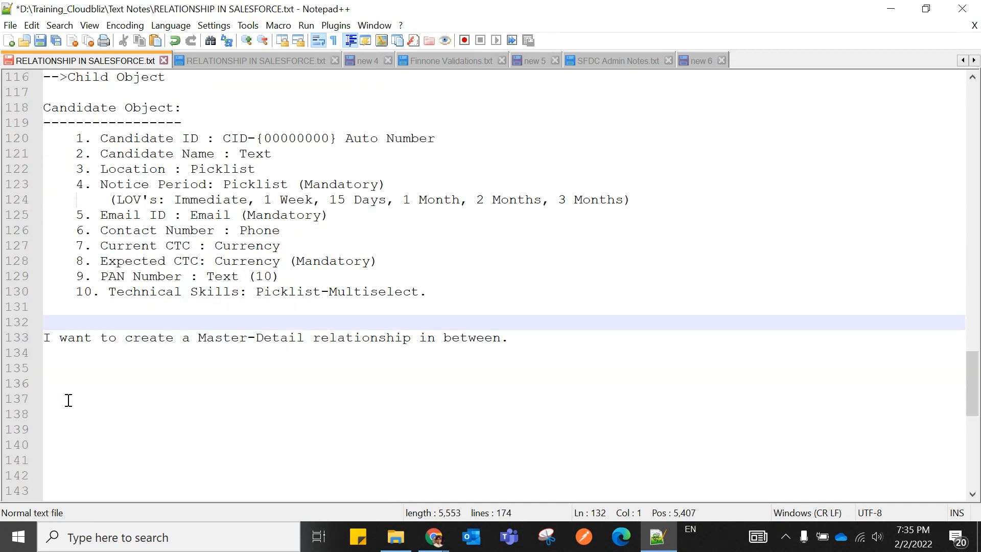
{"action": "left_click", "coordinate": [45, 337]}
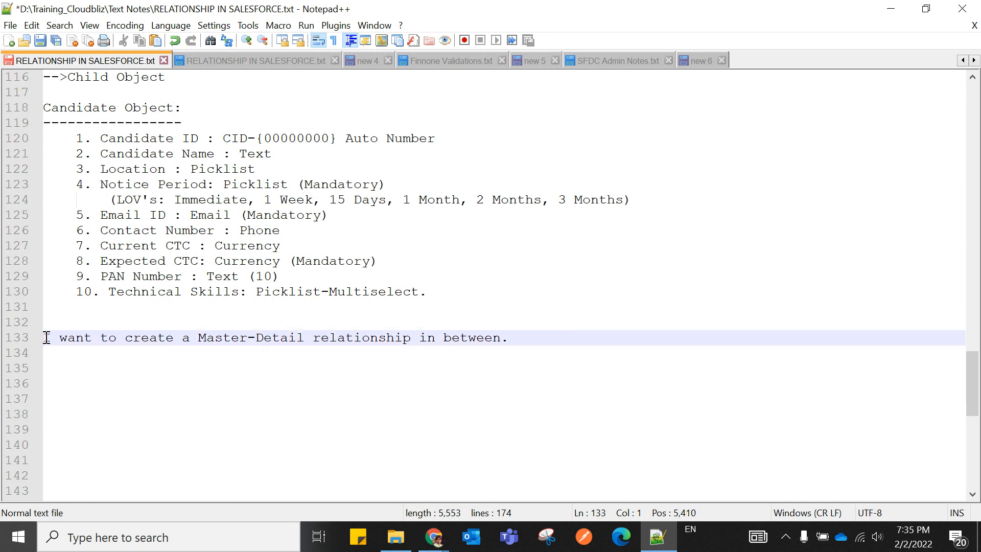
{"action": "type", "text": "-->"}
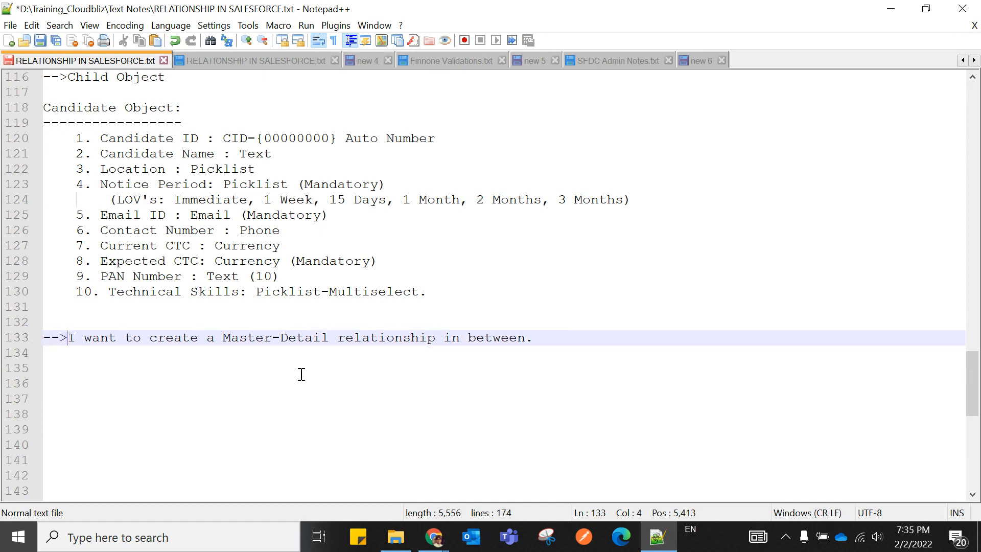
{"action": "left_click", "coordinate": [533, 339]}
{"action": "key", "text": "Return"}
{"action": "key", "text": "Return"}
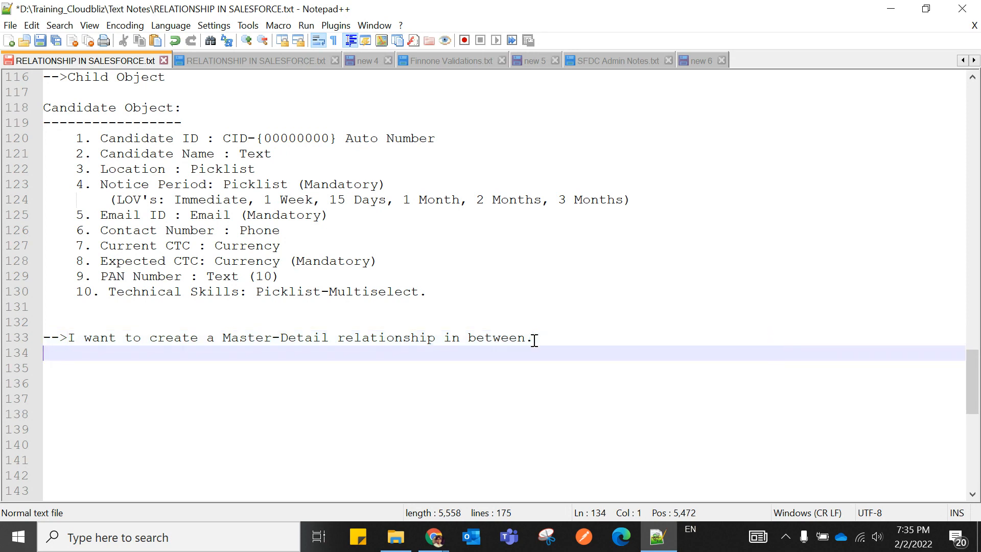
{"action": "type", "text": "C"}
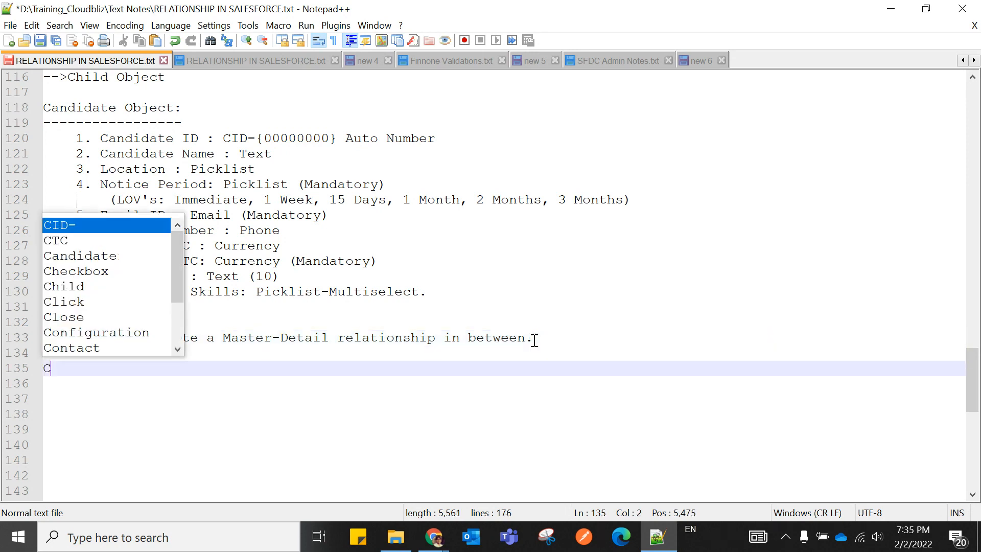
{"action": "type", "text": "andidate"}
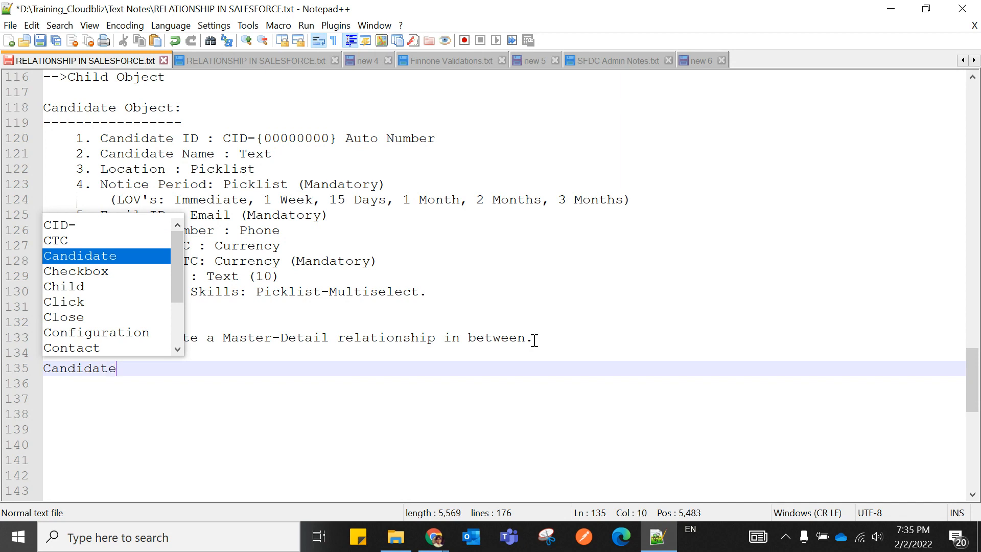
{"action": "type", "text": " Object"}
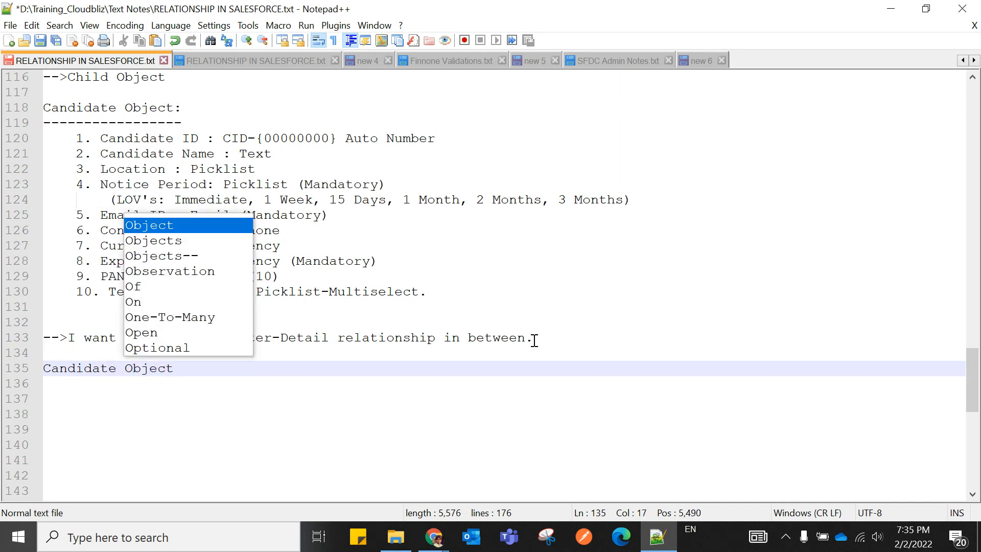
Add a 'Position Object.' line below Candidate Object and end Candidate Object with a period.
{"action": "key", "text": "Escape"}
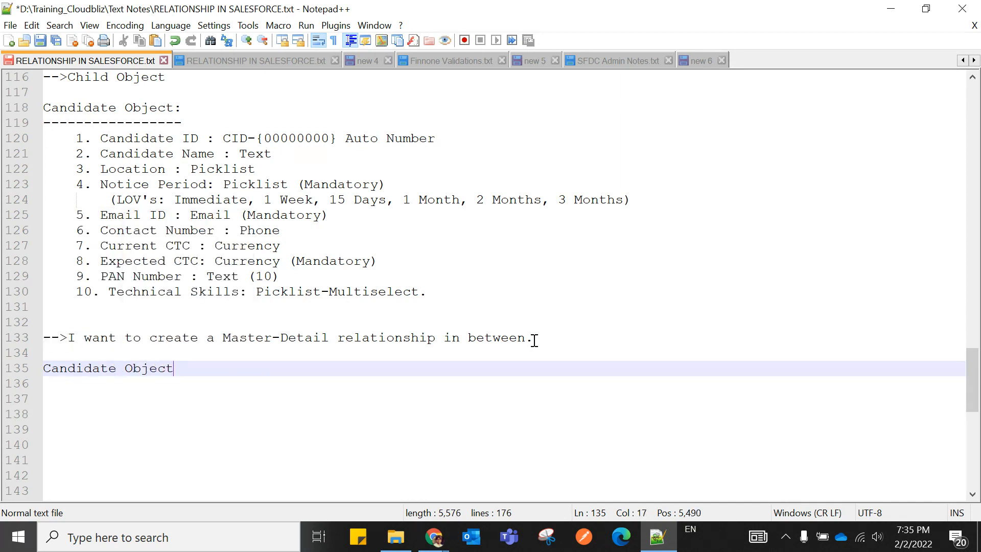
{"action": "key", "text": "Return"}
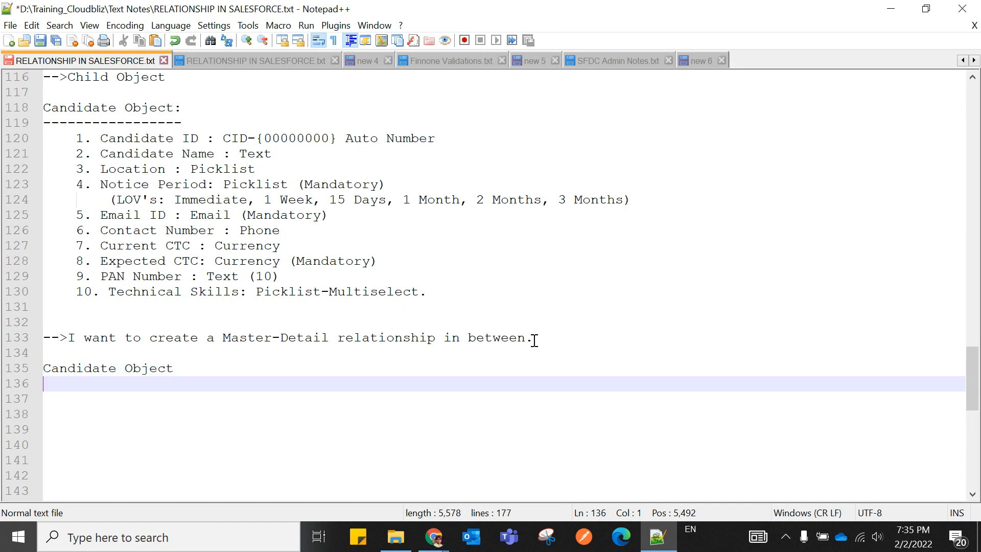
{"action": "type", "text": "Positio"}
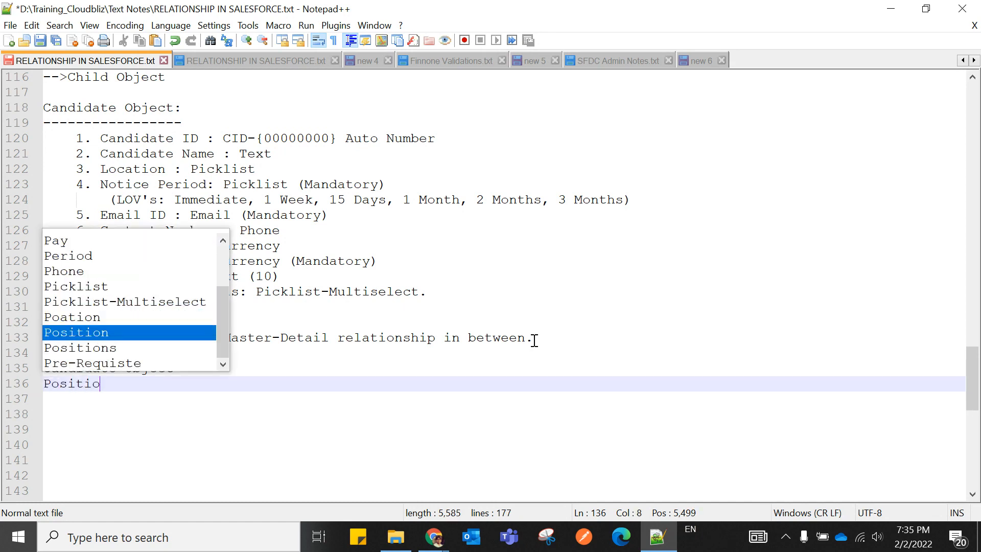
{"action": "type", "text": "n Object."}
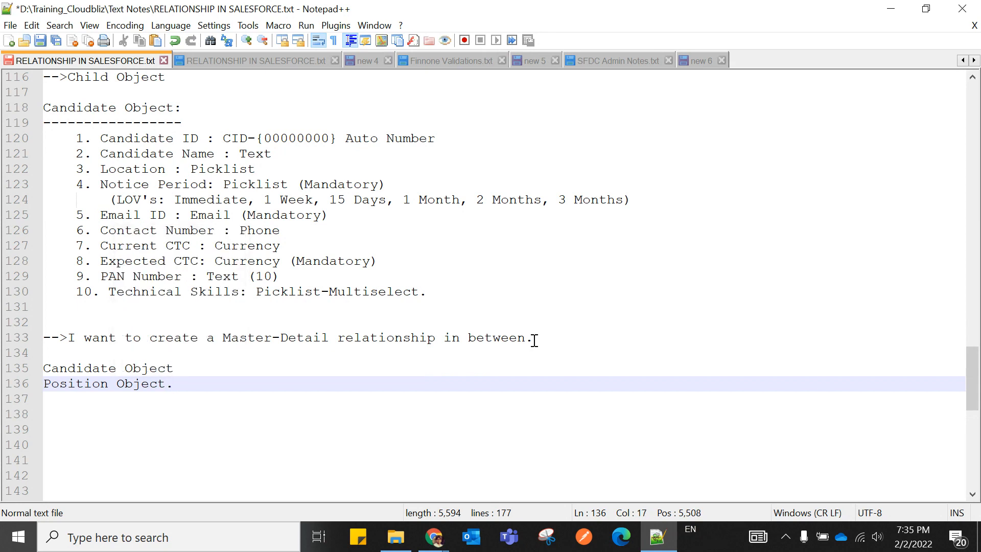
{"action": "left_click", "coordinate": [174, 368]}
{"action": "type", "text": "."}
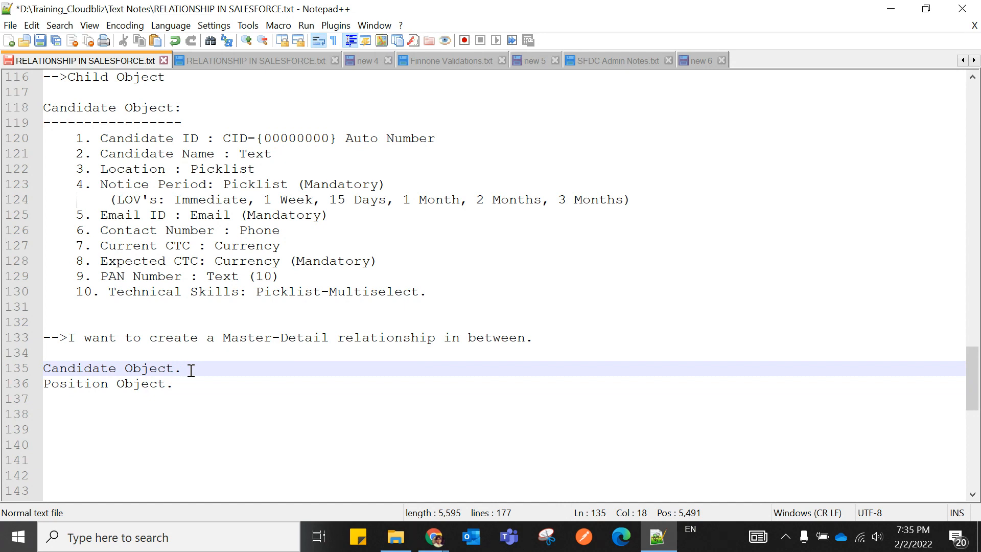
Replace the trailing periods on both Candidate Object and Position Object lines with '-->'.
{"action": "double_click", "coordinate": [65, 369]}
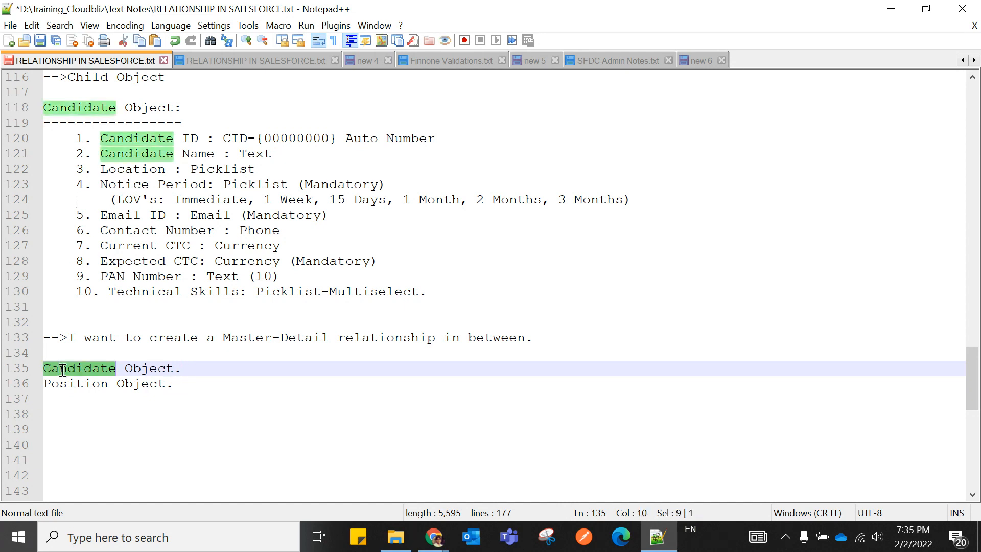
{"action": "left_click", "coordinate": [87, 428]}
{"action": "double_click", "coordinate": [86, 384]}
{"action": "left_click", "coordinate": [127, 428]}
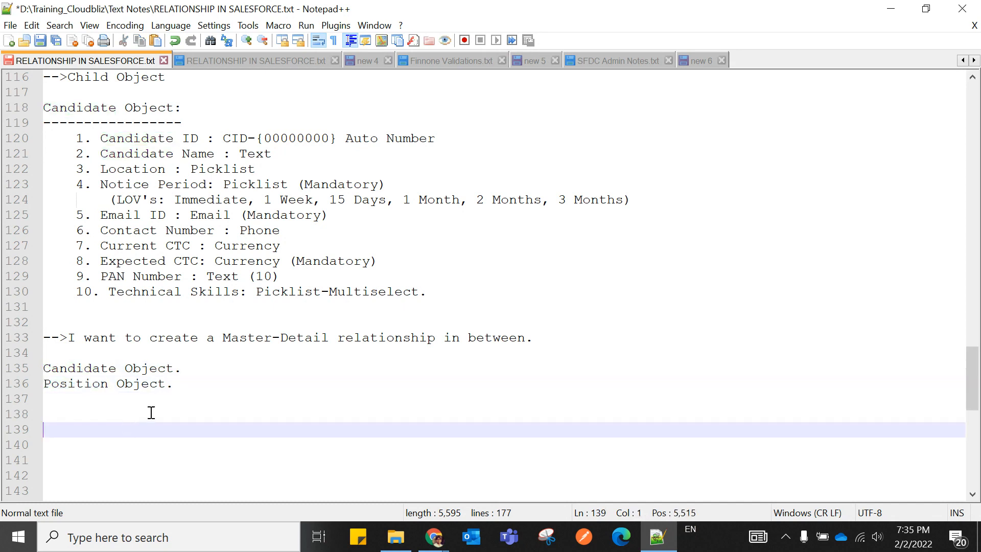
{"action": "left_click", "coordinate": [194, 369]}
{"action": "key", "text": "BackSpace"}
{"action": "type", "text": "-"}
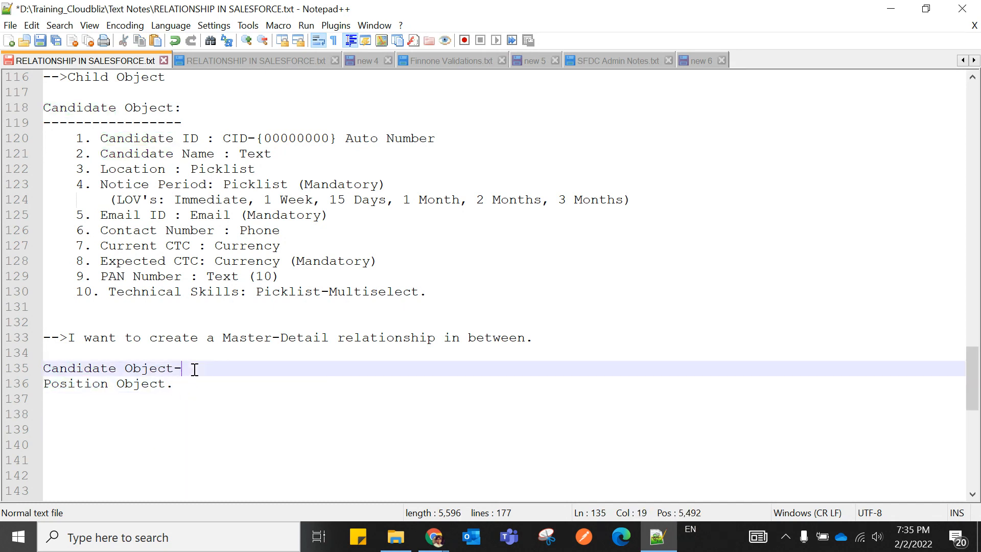
{"action": "type", "text": "->"}
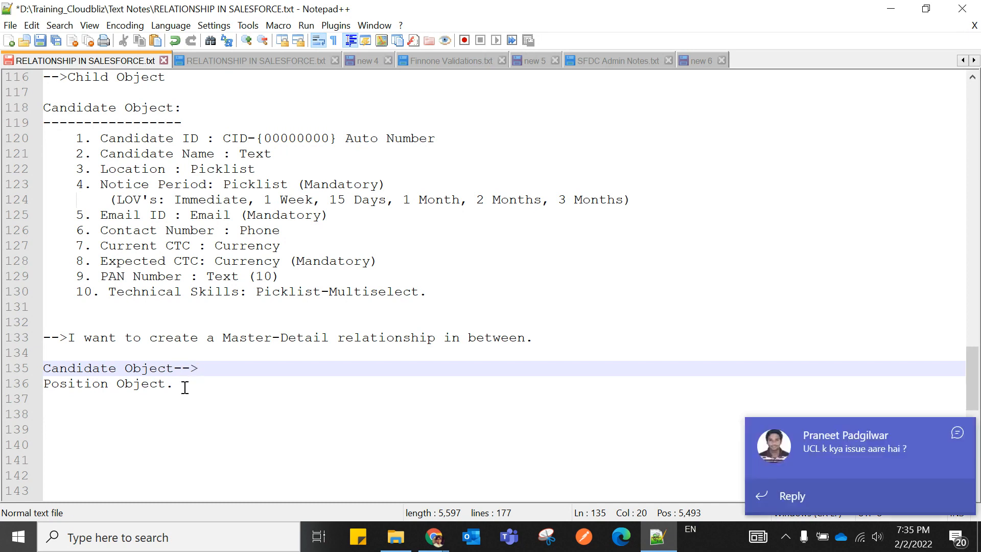
{"action": "left_click", "coordinate": [185, 386]}
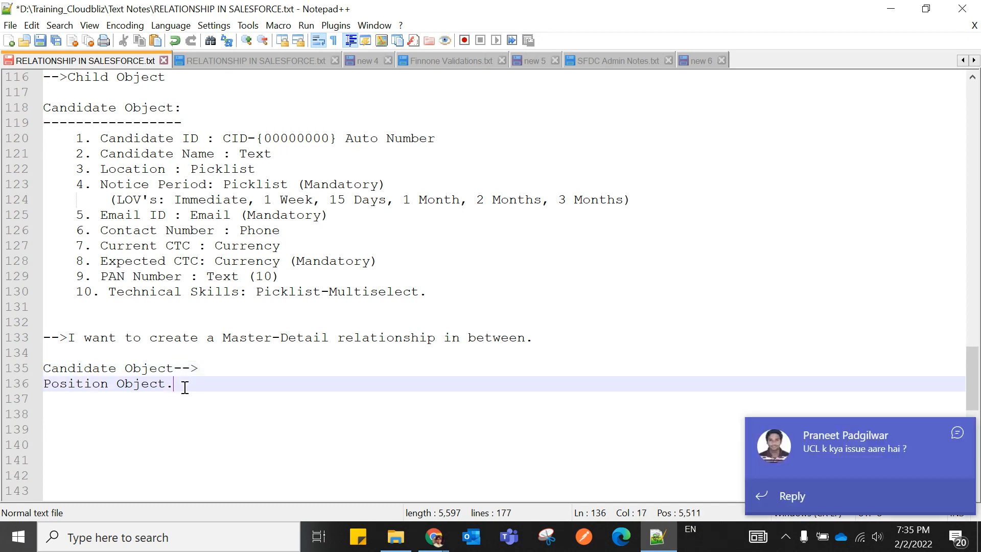
{"action": "key", "text": "BackSpace"}
{"action": "type", "text": "-->"}
Send two short replies, the second being 'mine', in the Teams chat, then minimise Teams.
{"action": "left_click", "coordinate": [894, 457]}
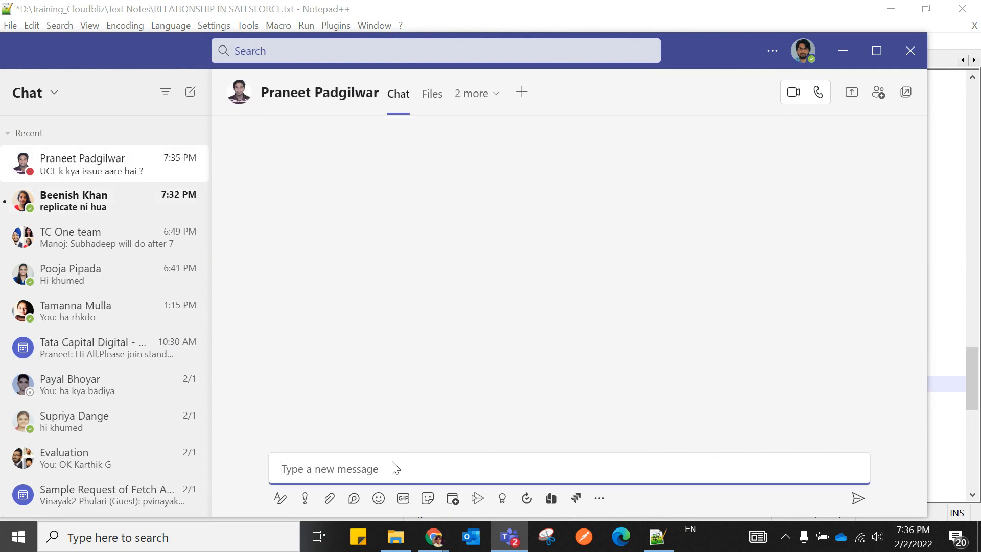
{"action": "key", "text": "Return"}
{"action": "type", "text": "mine"}
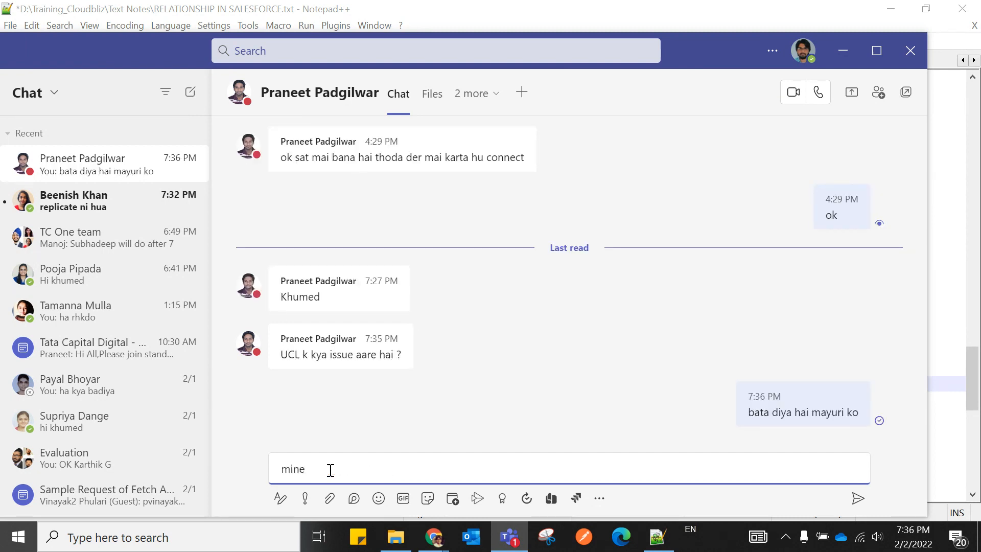
{"action": "key", "text": "Return"}
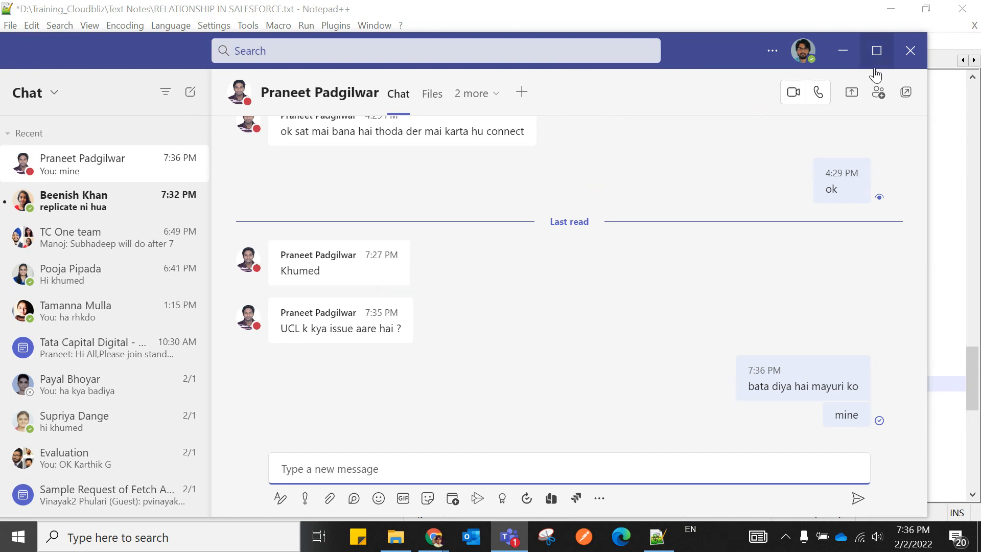
{"action": "left_click", "coordinate": [843, 50]}
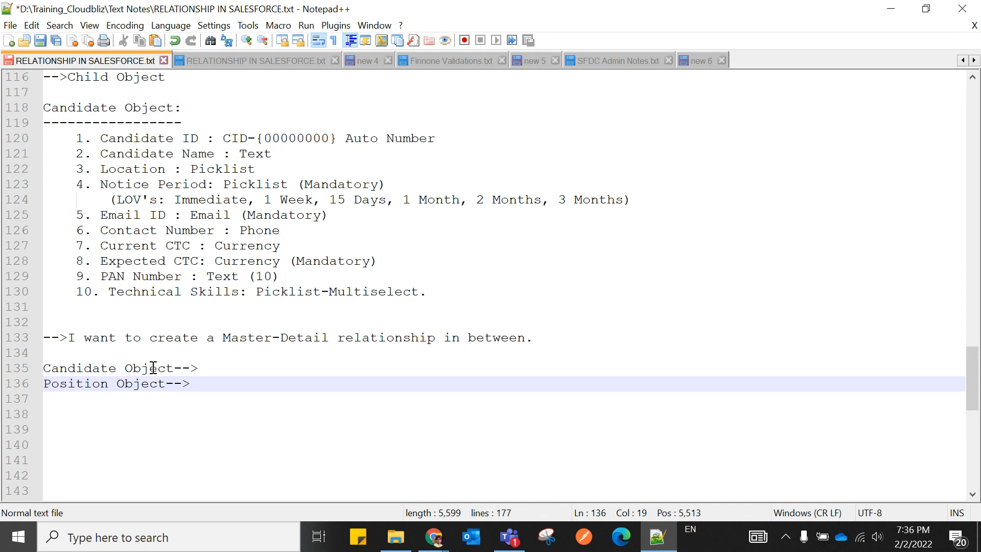
Add a space after the arrow on the Candidate Object and Position Object lines.
{"action": "left_click", "coordinate": [219, 367]}
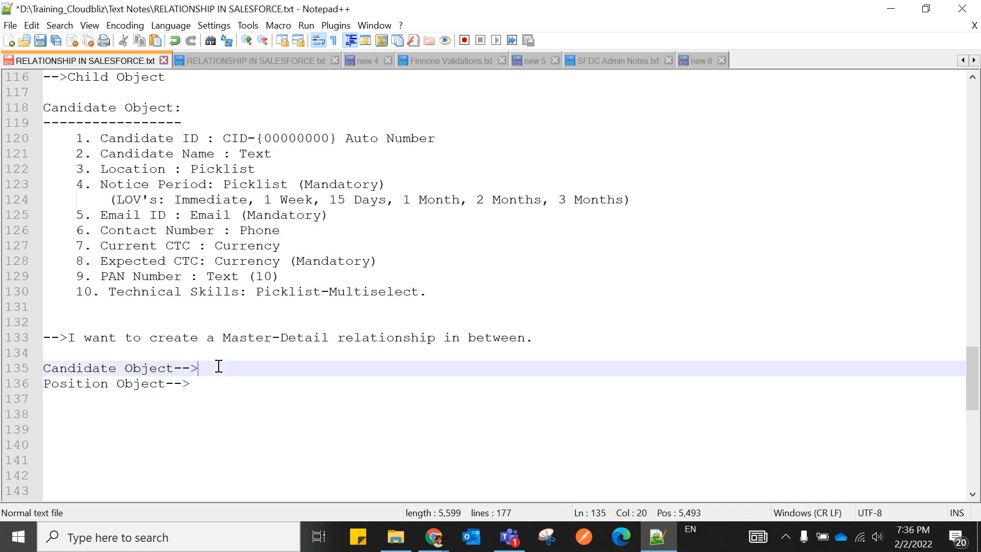
{"action": "left_click", "coordinate": [202, 384]}
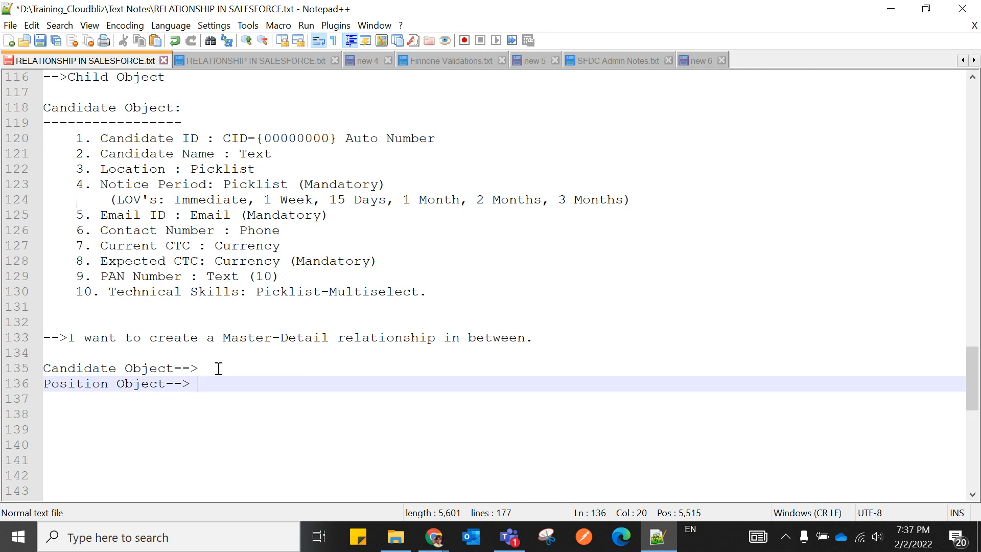
Label Candidate Object as 'Child Object' and dismiss the two Teams chat notifications.
{"action": "left_click", "coordinate": [219, 368]}
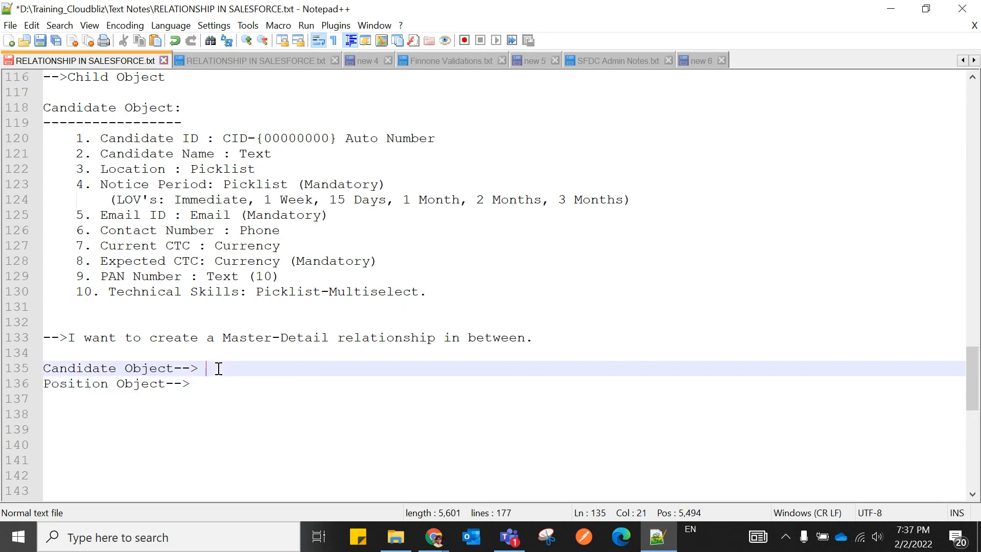
{"action": "type", "text": "C"}
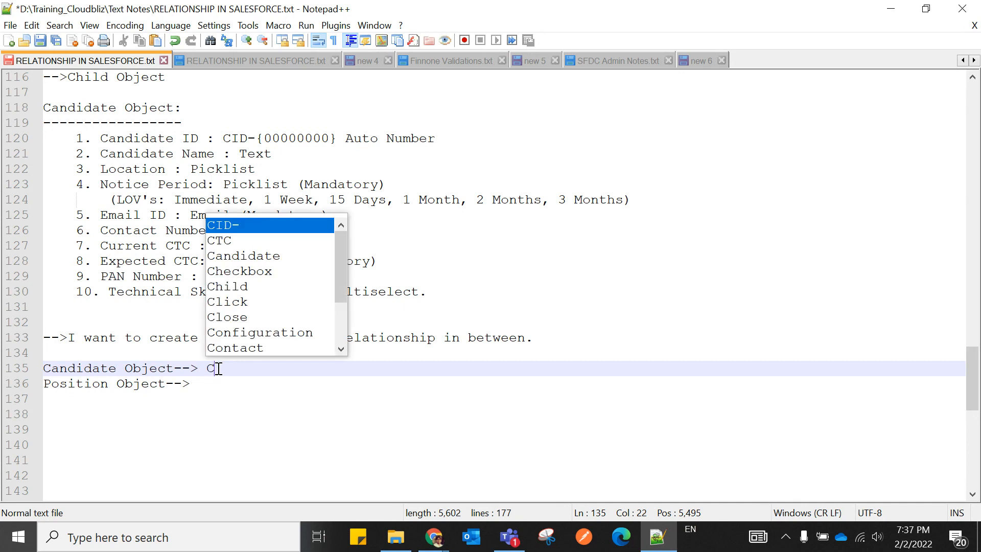
{"action": "type", "text": "hild "}
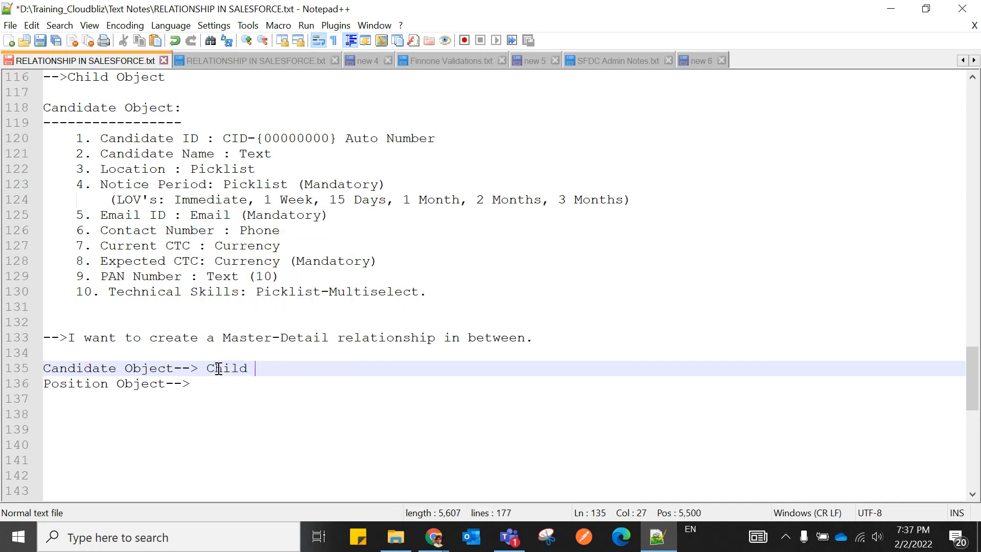
{"action": "type", "text": "Object"}
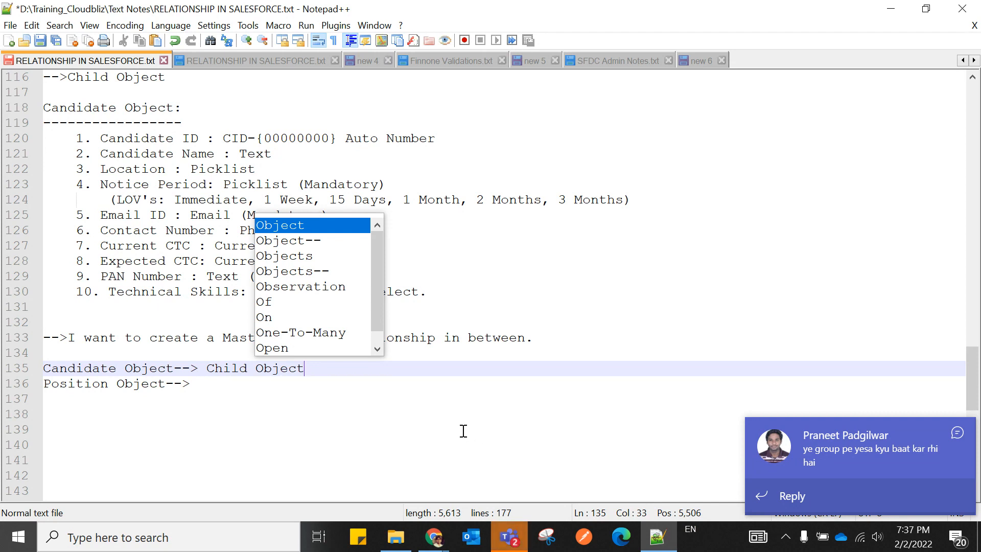
{"action": "left_click", "coordinate": [568, 442]}
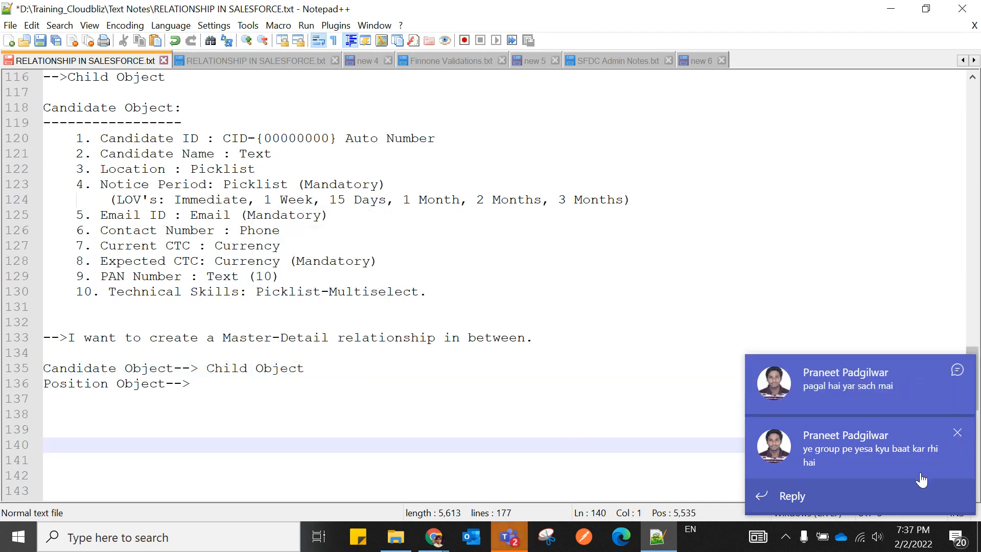
{"action": "left_click", "coordinate": [957, 370]}
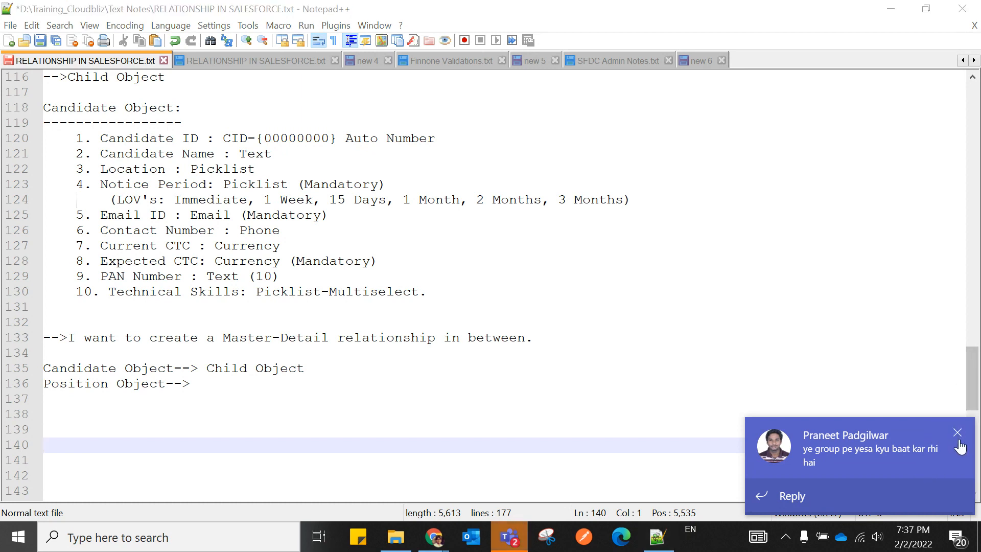
{"action": "left_click", "coordinate": [957, 433]}
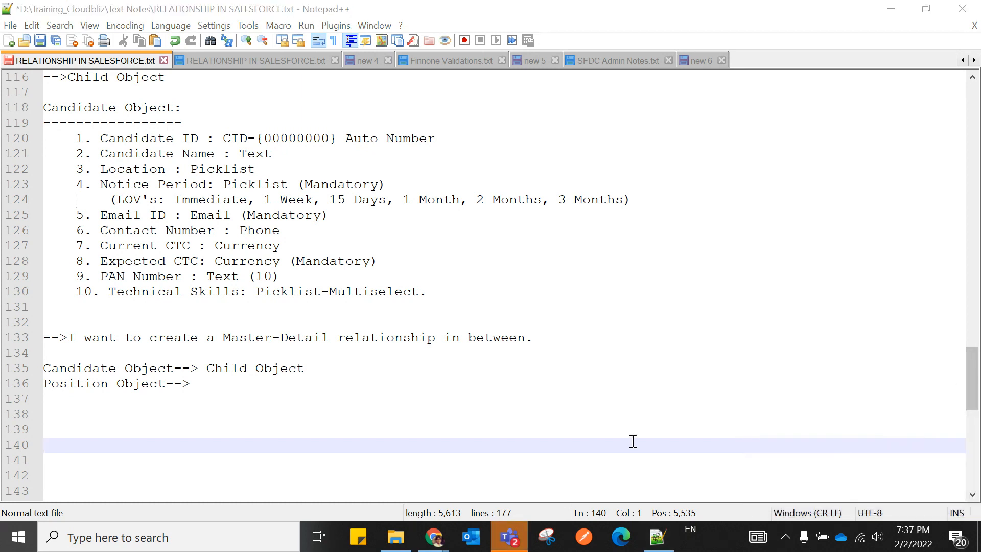
Label Position Object as 'Parent Object.'.
{"action": "left_click", "coordinate": [209, 384]}
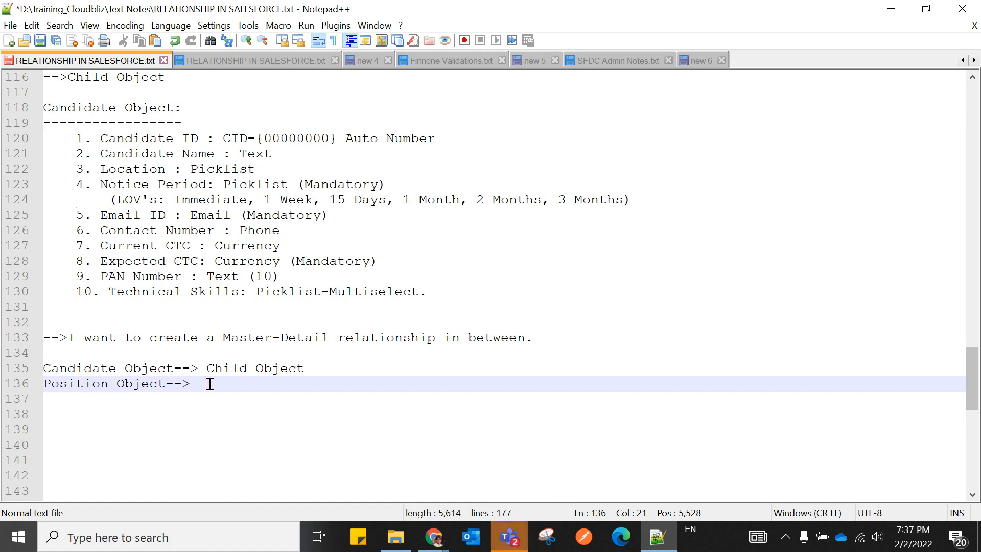
{"action": "type", "text": "Parebt"}
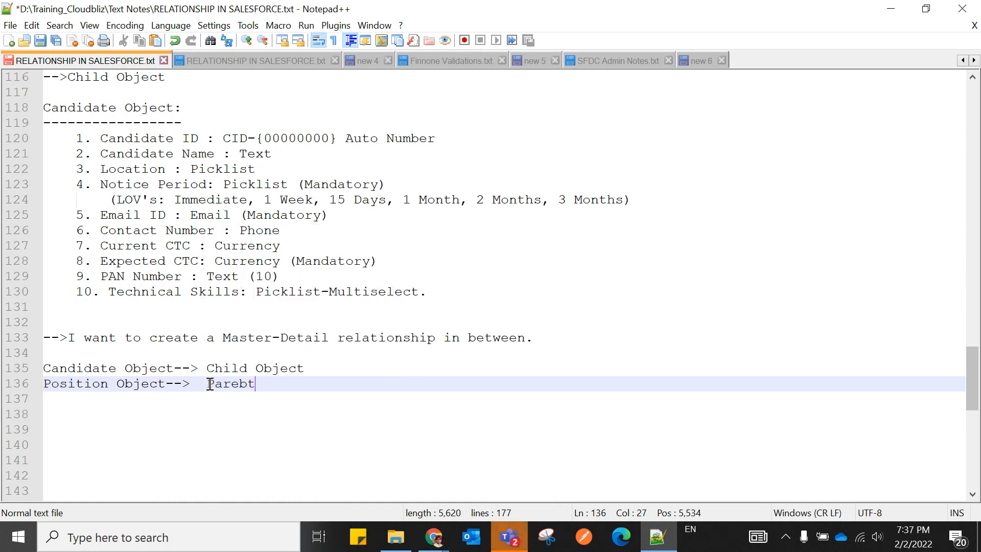
{"action": "key", "text": "BackSpace"}
{"action": "key", "text": "BackSpace"}
{"action": "type", "text": "nt"}
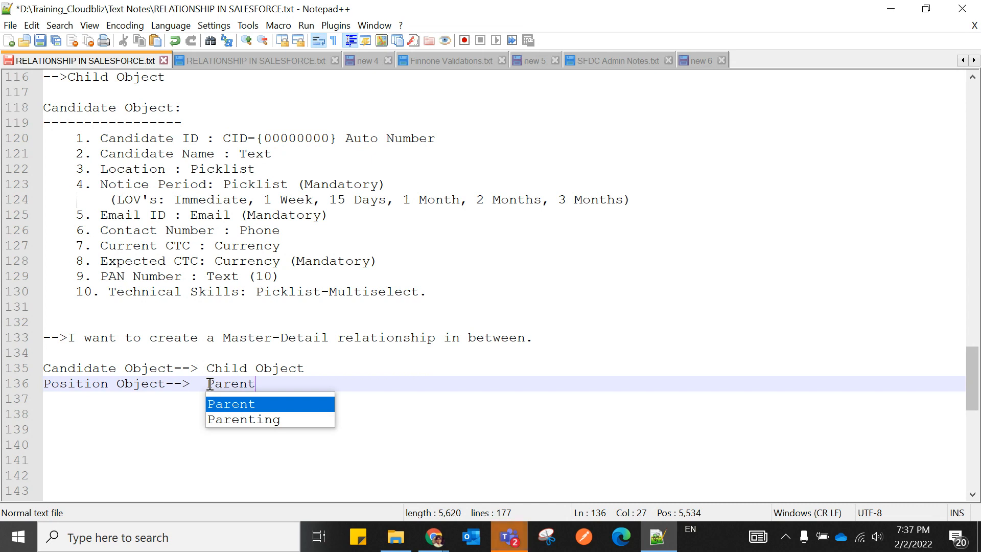
{"action": "type", "text": " Object"}
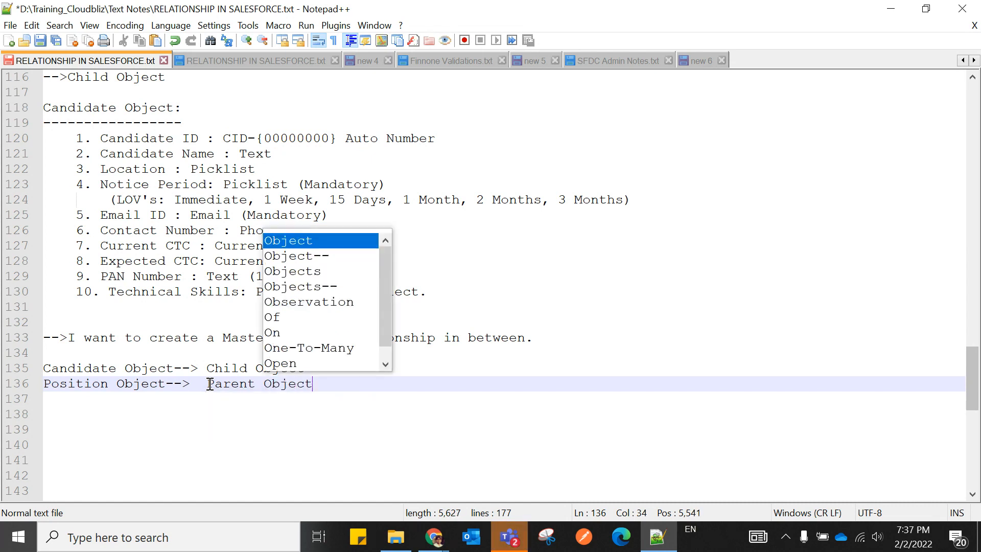
{"action": "type", "text": "."}
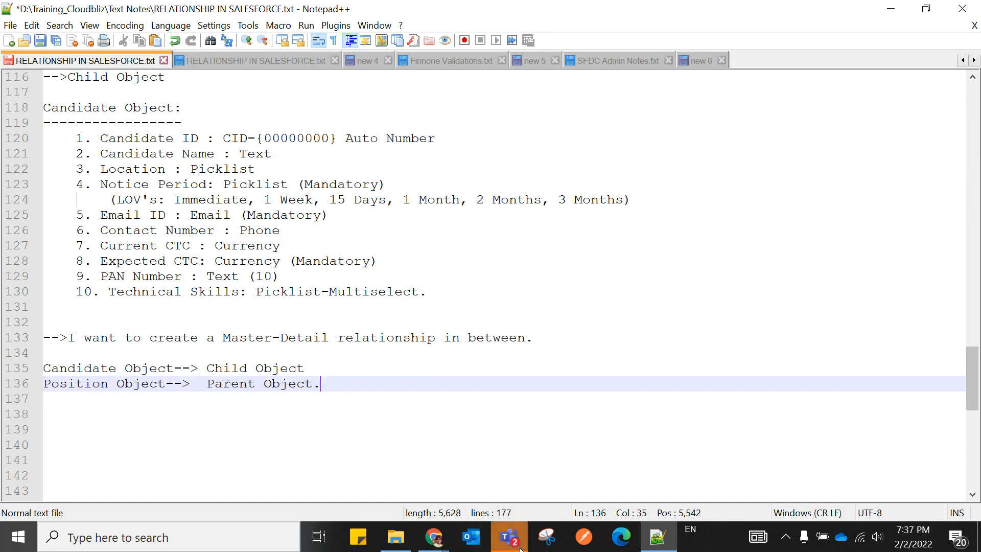
Mute and later unmute the Google Meet microphone, then return to the Notepad++ relationship notes.
{"action": "mouse_move", "coordinate": [432, 545]}
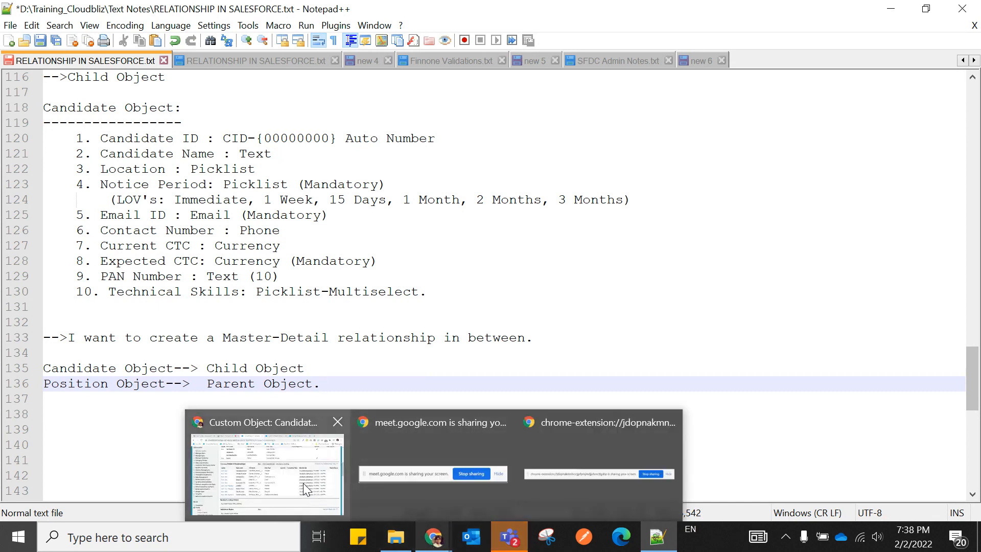
{"action": "left_click", "coordinate": [303, 482]}
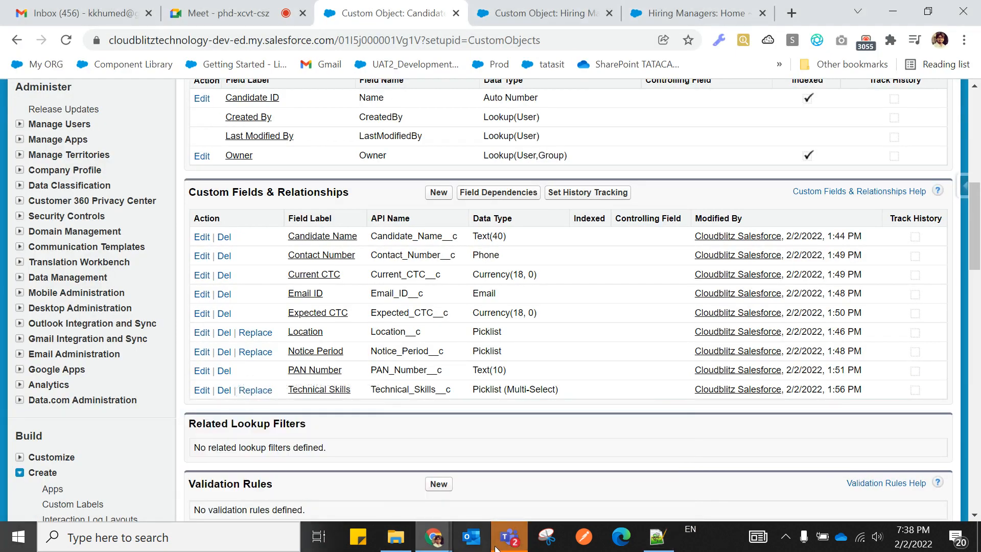
{"action": "left_click", "coordinate": [244, 16]}
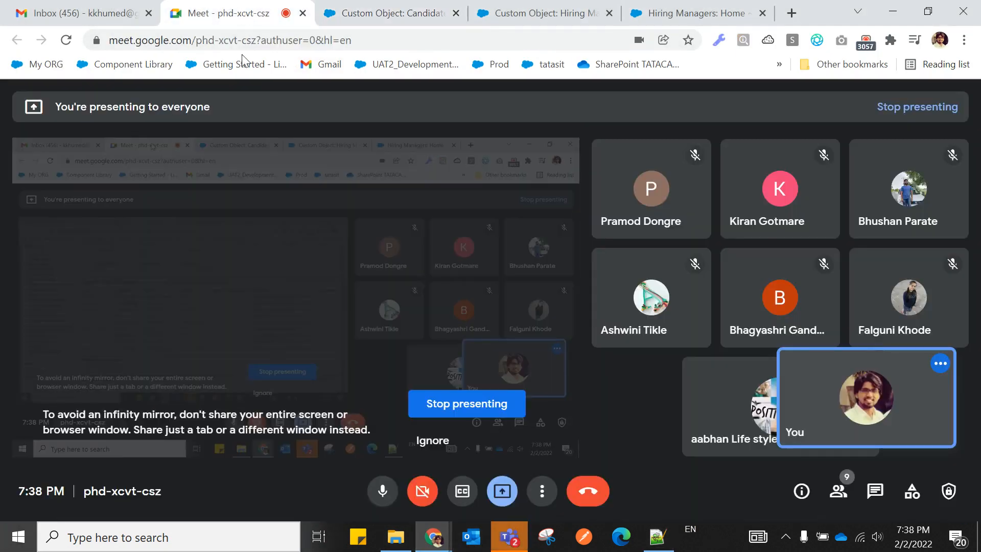
{"action": "left_click", "coordinate": [389, 492]}
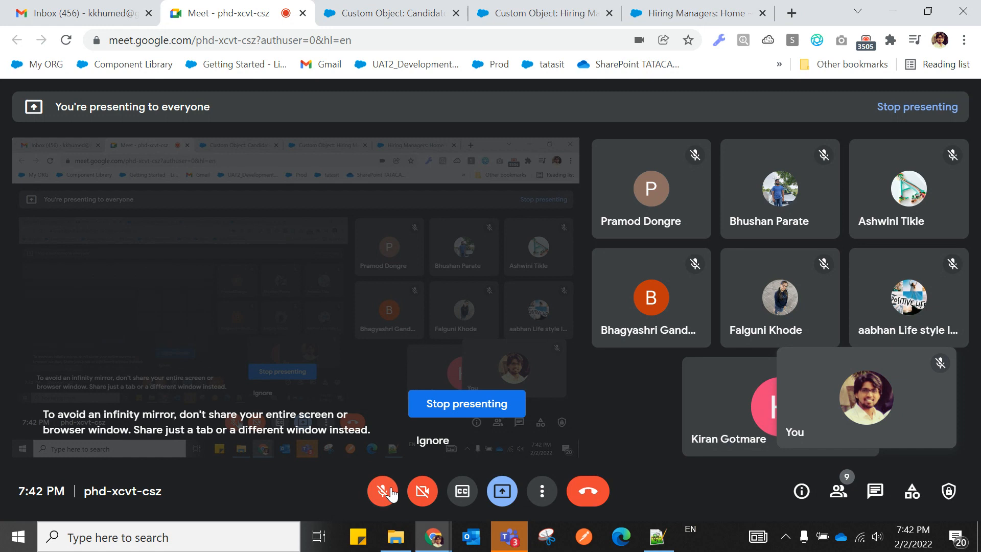
{"action": "left_click", "coordinate": [391, 493]}
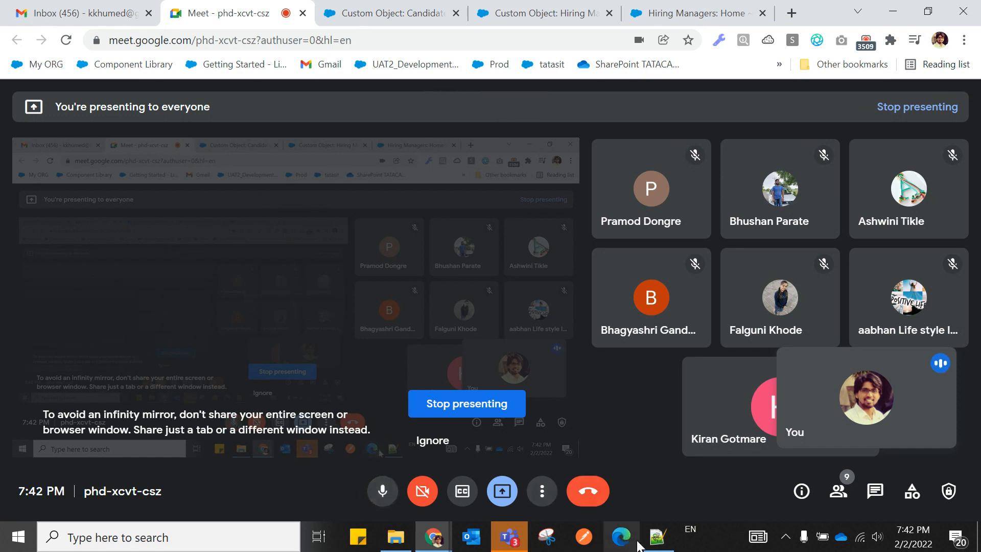
{"action": "left_click", "coordinate": [657, 536]}
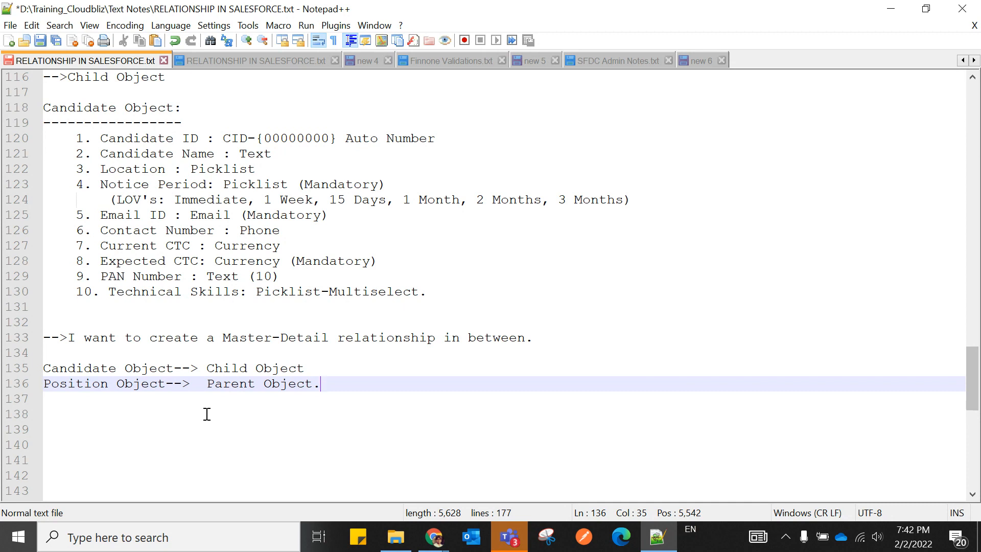
{"action": "scroll", "coordinate": [207, 414], "scroll_direction": "down", "scroll_amount": 1}
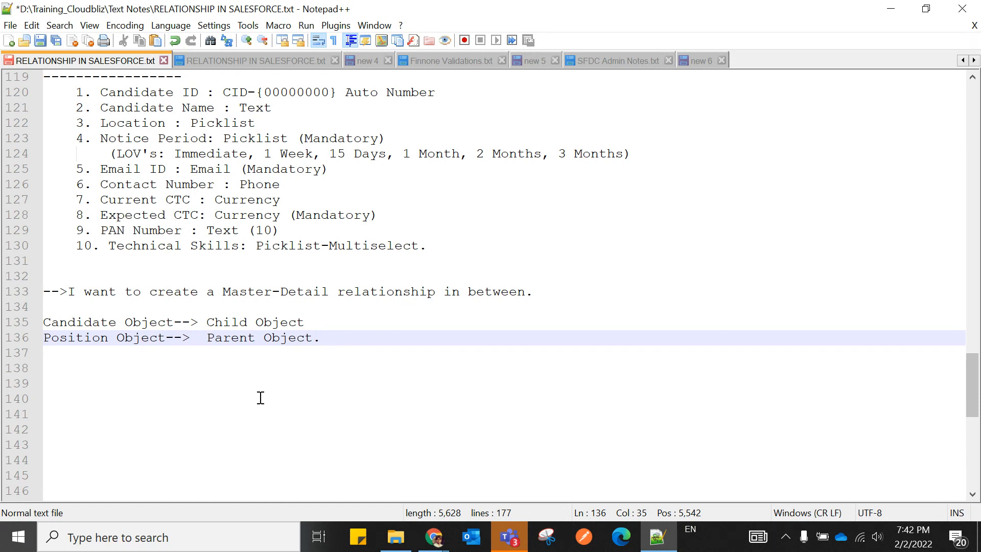
{"action": "left_click", "coordinate": [402, 413]}
Search Windows for 'paint' and launch the Paint app.
{"action": "left_click", "coordinate": [180, 533]}
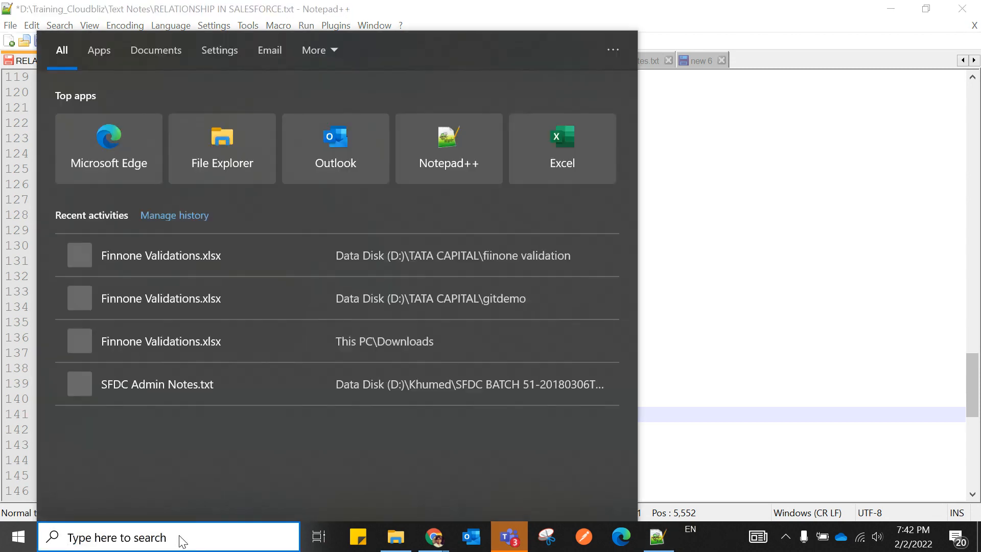
{"action": "type", "text": "paint"}
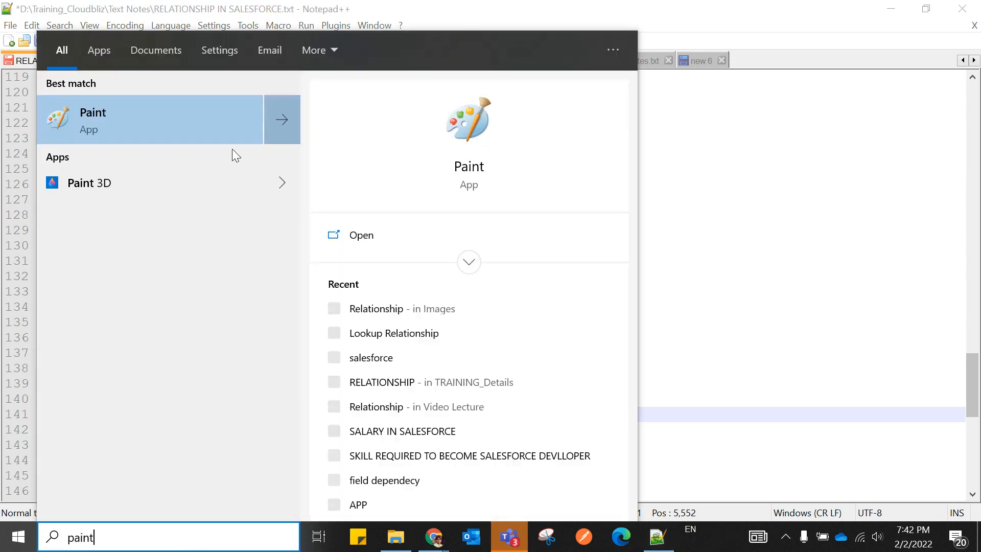
{"action": "left_click", "coordinate": [361, 236]}
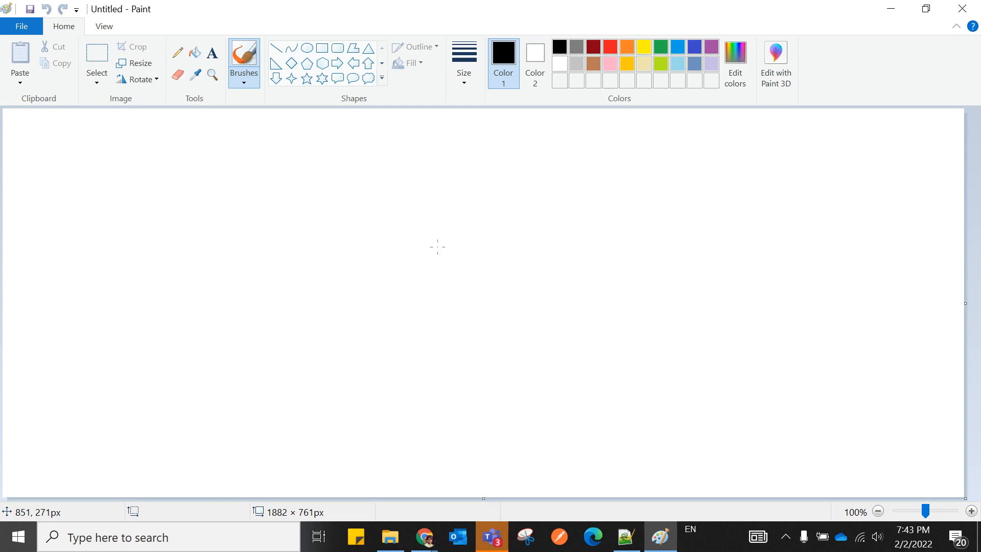
Draw two large rectangles side by side on the Paint canvas.
{"action": "left_click", "coordinate": [321, 48]}
{"action": "mouse_move", "coordinate": [104, 164]}
{"action": "left_mouse_down"}
{"action": "mouse_move", "coordinate": [214, 320]}
{"action": "mouse_move", "coordinate": [276, 322]}
{"action": "left_mouse_up"}
{"action": "left_click", "coordinate": [542, 225]}
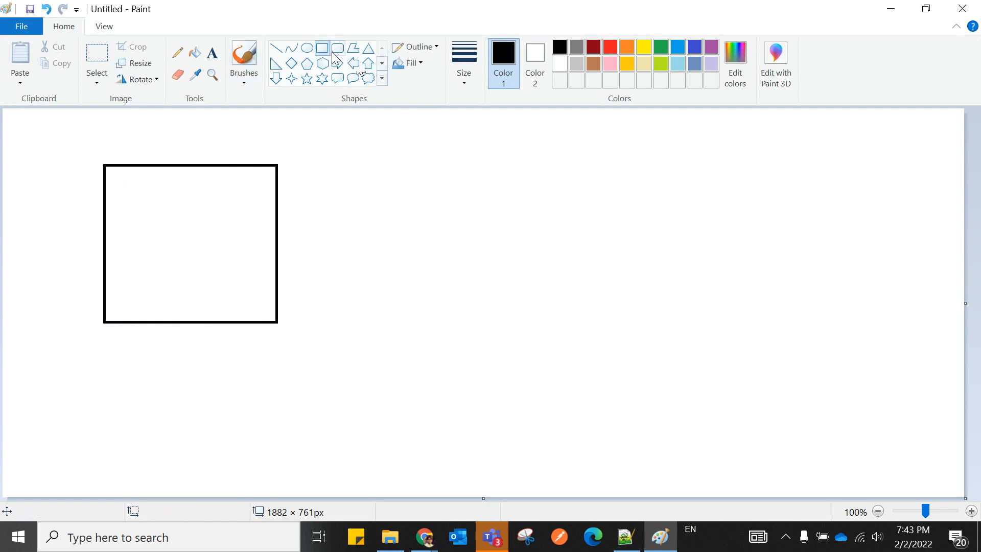
{"action": "left_click_drag", "start_coordinate": [508, 167], "coordinate": [708, 321]}
{"action": "left_click_drag", "start_coordinate": [625, 257], "coordinate": [559, 249]}
{"action": "left_click", "coordinate": [783, 240]}
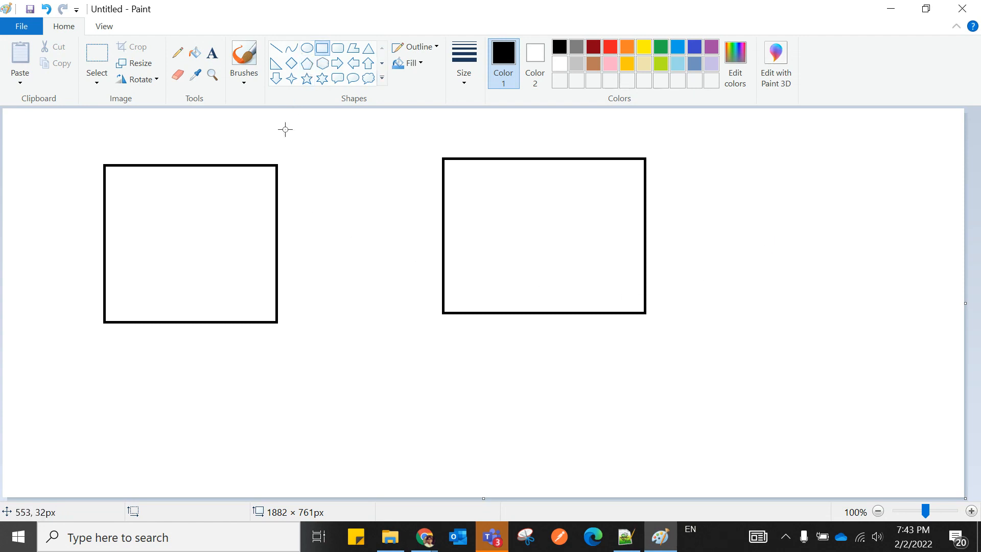
Add a narrow box right of the left rectangle and a strip inside the right one's left edge.
{"action": "left_click_drag", "start_coordinate": [276, 164], "coordinate": [336, 321]}
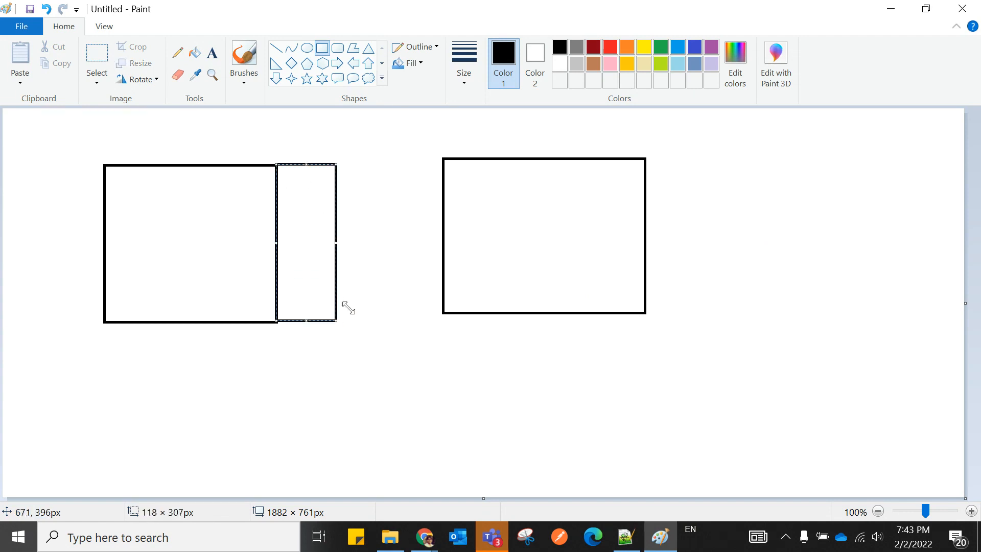
{"action": "left_click_drag", "start_coordinate": [446, 160], "coordinate": [493, 313]}
{"action": "left_click", "coordinate": [430, 145]}
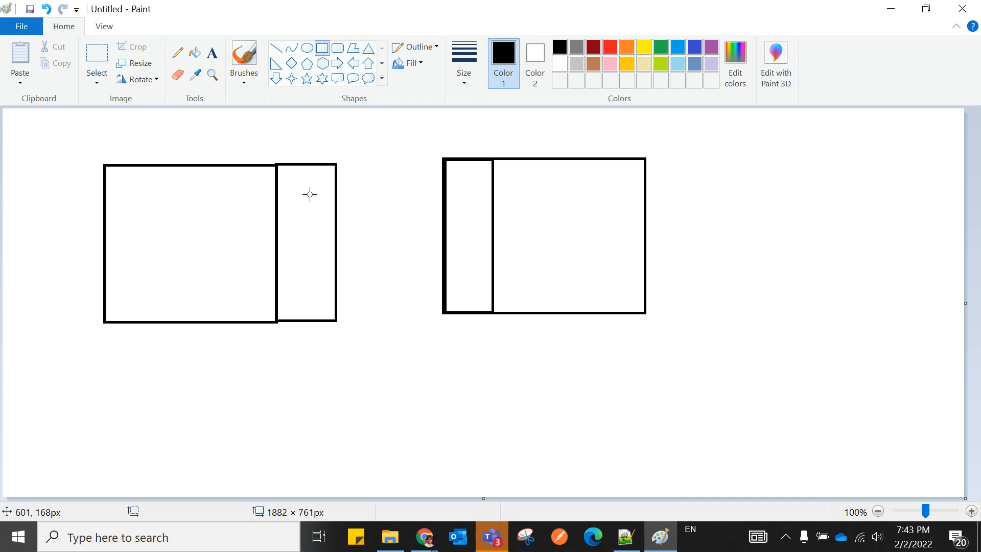
{"action": "mouse_move", "coordinate": [423, 538]}
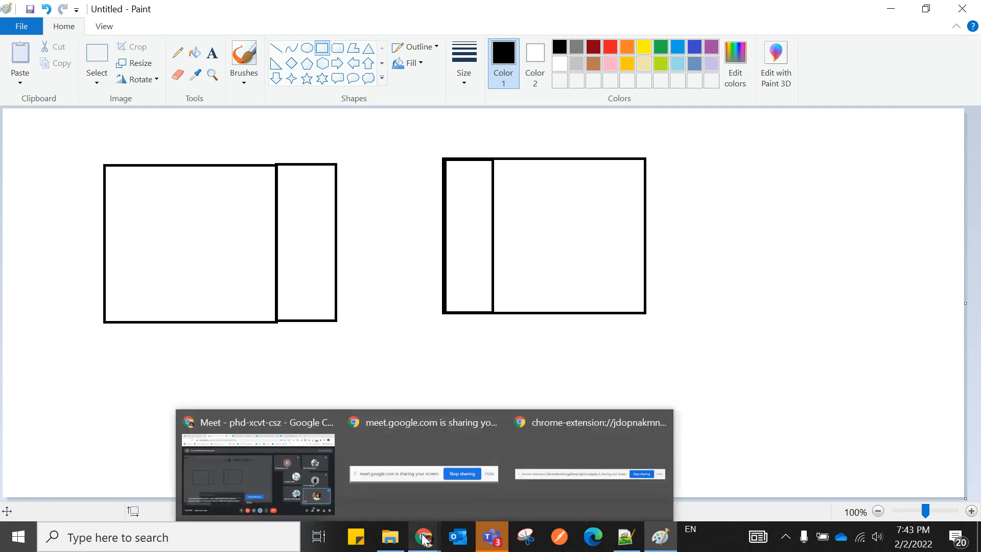
{"action": "left_click", "coordinate": [268, 475]}
{"action": "left_click", "coordinate": [407, 15]}
{"action": "scroll", "coordinate": [169, 183], "scroll_direction": "up", "scroll_amount": 5}
{"action": "left_click", "coordinate": [66, 41]}
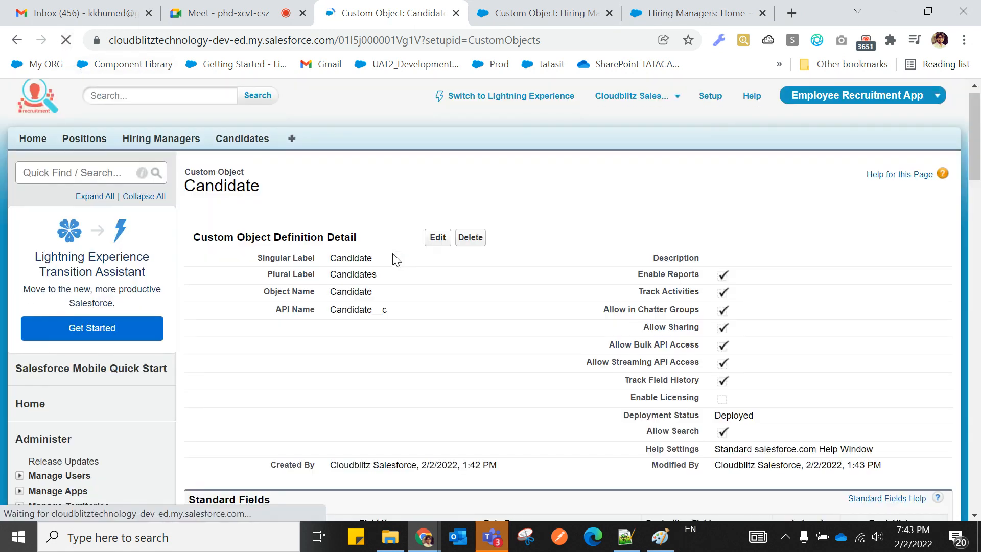
{"action": "scroll", "coordinate": [394, 271], "scroll_direction": "down", "scroll_amount": 4}
{"action": "left_click", "coordinate": [659, 537]}
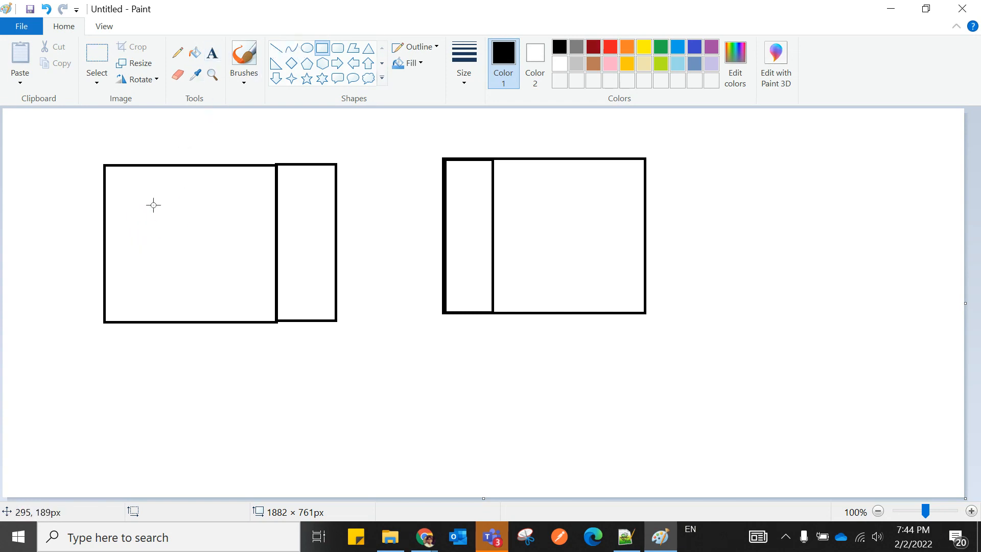
{"action": "left_click", "coordinate": [177, 53]}
Write C in the left rectangle and a red P in the right rectangle.
{"action": "mouse_move", "coordinate": [184, 204]}
{"action": "left_mouse_down"}
{"action": "mouse_move", "coordinate": [149, 225]}
{"action": "mouse_move", "coordinate": [200, 264]}
{"action": "left_mouse_up"}
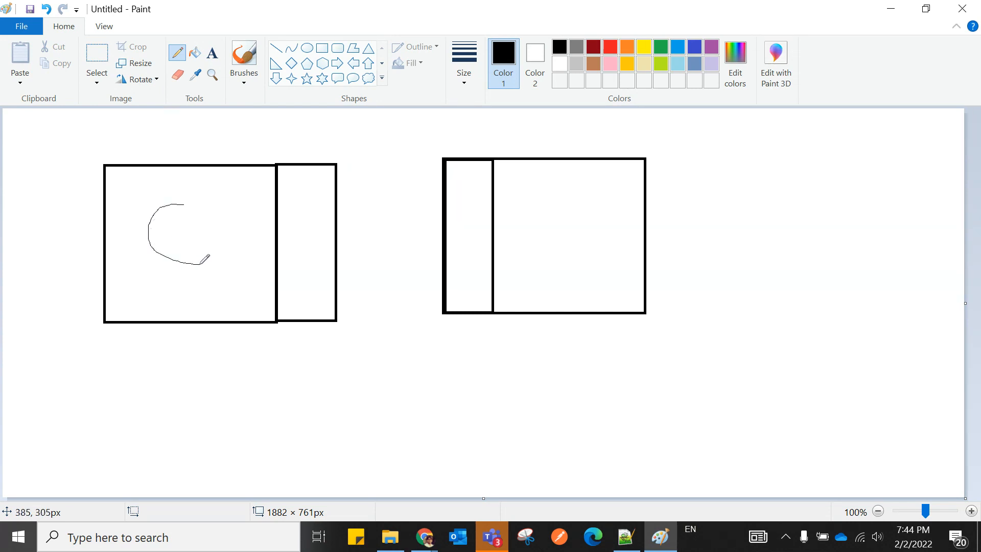
{"action": "left_click", "coordinate": [609, 46]}
{"action": "left_click_drag", "start_coordinate": [547, 200], "coordinate": [556, 278]}
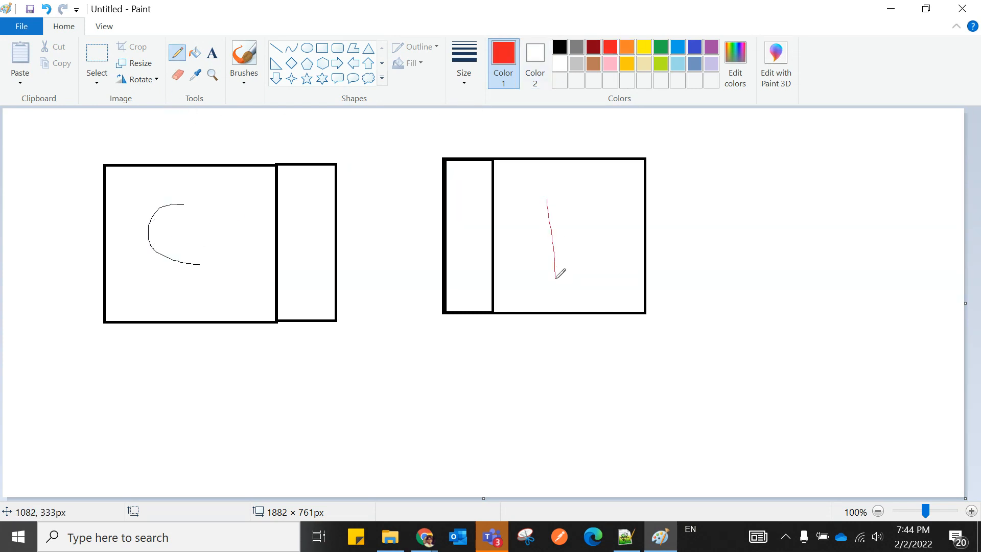
{"action": "mouse_move", "coordinate": [547, 201]}
{"action": "left_mouse_down"}
{"action": "mouse_move", "coordinate": [589, 214]}
{"action": "mouse_move", "coordinate": [552, 244]}
{"action": "left_mouse_up"}
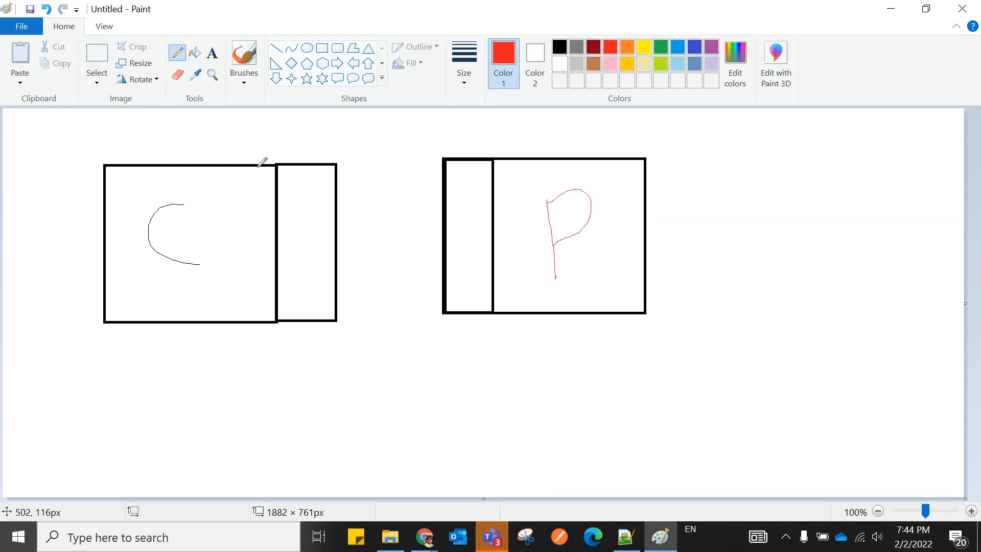
Draw red curved arrows linking the C and P boxes in both directions.
{"action": "mouse_move", "coordinate": [226, 163]}
{"action": "left_mouse_down"}
{"action": "mouse_move", "coordinate": [263, 134]}
{"action": "mouse_move", "coordinate": [408, 118]}
{"action": "mouse_move", "coordinate": [488, 128]}
{"action": "mouse_move", "coordinate": [500, 158]}
{"action": "left_mouse_up"}
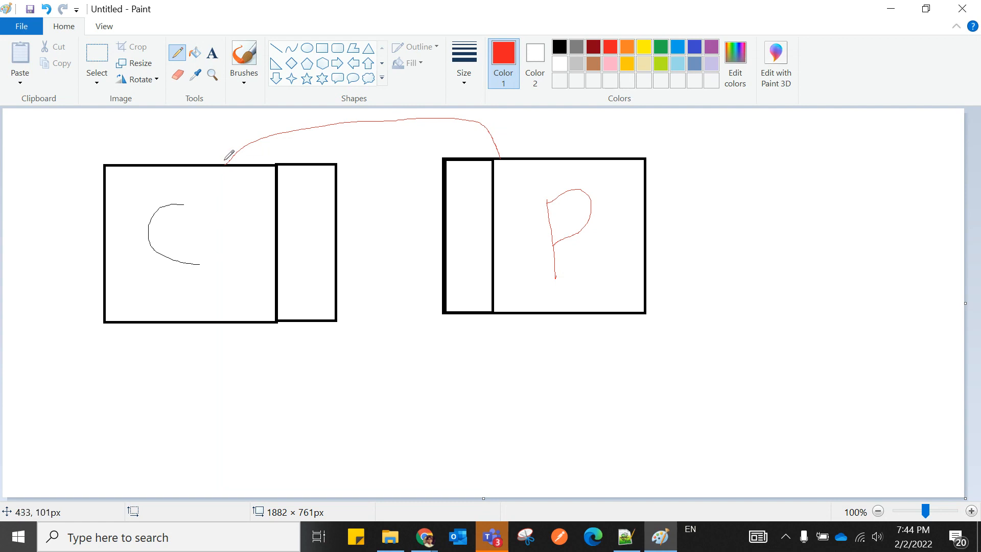
{"action": "mouse_move", "coordinate": [224, 164]}
{"action": "left_mouse_down"}
{"action": "mouse_move", "coordinate": [244, 145]}
{"action": "mouse_move", "coordinate": [347, 123]}
{"action": "mouse_move", "coordinate": [482, 136]}
{"action": "mouse_move", "coordinate": [504, 150]}
{"action": "left_mouse_up"}
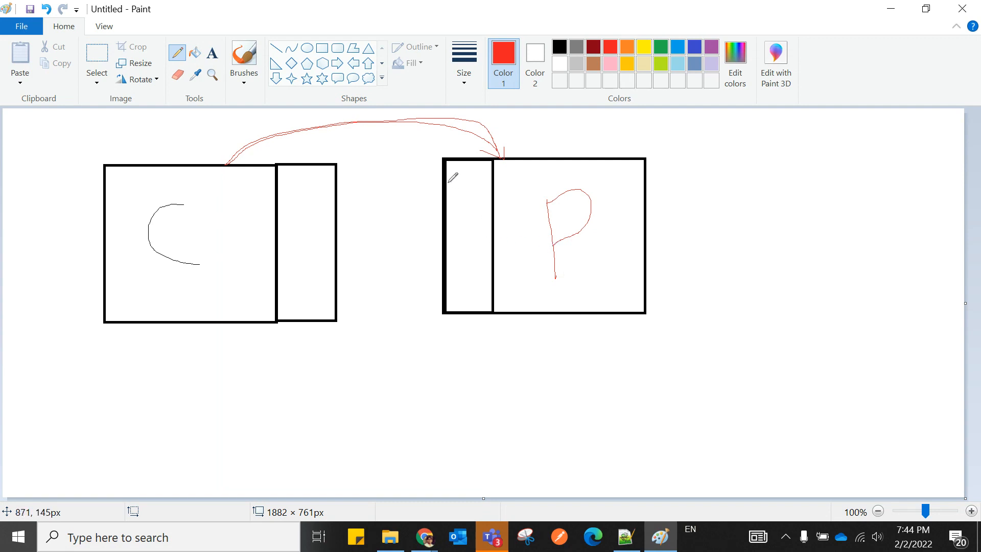
{"action": "left_click_drag", "start_coordinate": [446, 183], "coordinate": [490, 182]}
{"action": "left_click_drag", "start_coordinate": [470, 140], "coordinate": [470, 174]}
{"action": "mouse_move", "coordinate": [458, 172]}
{"action": "left_mouse_down"}
{"action": "mouse_move", "coordinate": [344, 183]}
{"action": "mouse_move", "coordinate": [353, 201]}
{"action": "left_mouse_up"}
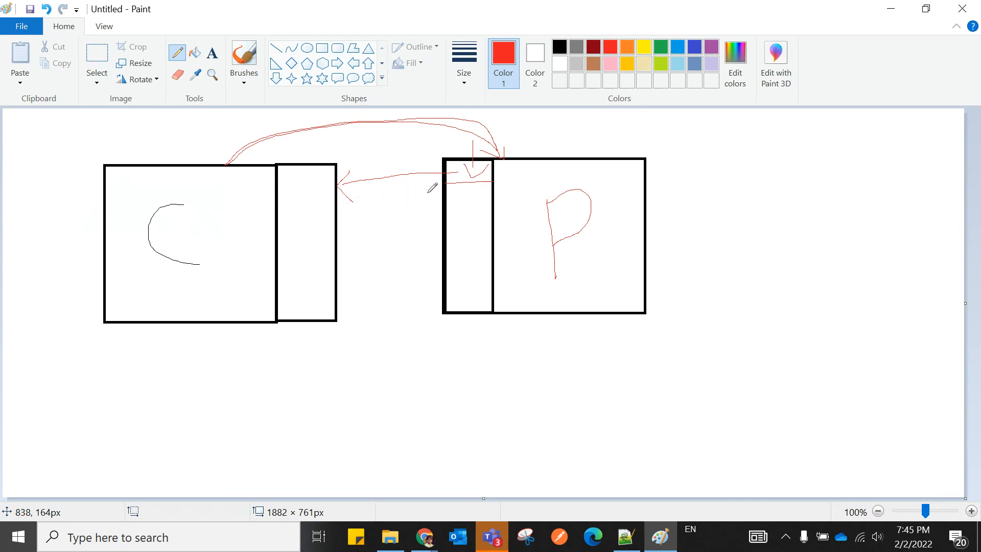
Write P_ID in red in the C box's narrow section and tick the P box's strip.
{"action": "left_click_drag", "start_coordinate": [277, 193], "coordinate": [333, 194]}
{"action": "mouse_move", "coordinate": [289, 170]}
{"action": "left_mouse_down"}
{"action": "mouse_move", "coordinate": [308, 183]}
{"action": "mouse_move", "coordinate": [324, 171]}
{"action": "mouse_move", "coordinate": [326, 183]}
{"action": "left_mouse_up"}
{"action": "mouse_move", "coordinate": [467, 162]}
{"action": "left_mouse_down"}
{"action": "mouse_move", "coordinate": [477, 179]}
{"action": "mouse_move", "coordinate": [490, 165]}
{"action": "left_mouse_up"}
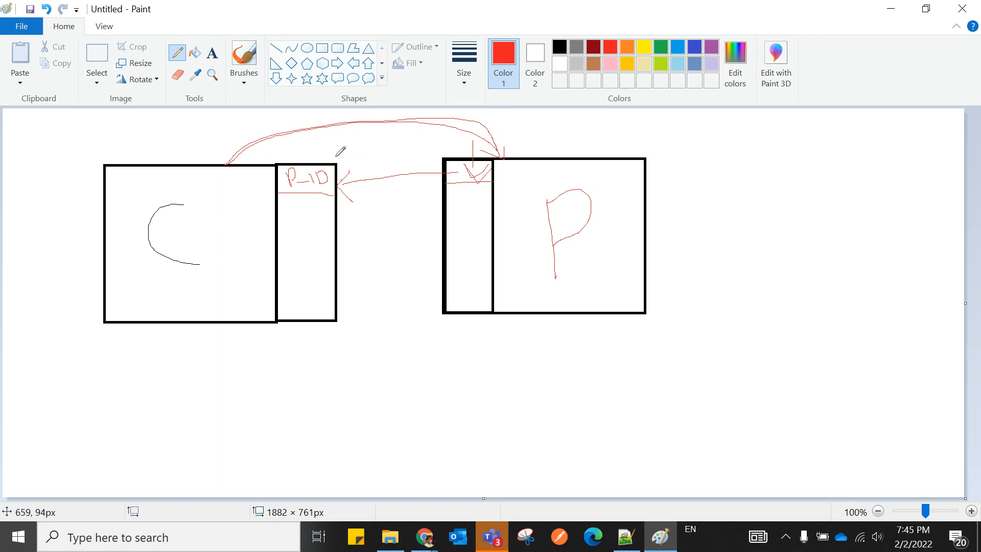
Circle P_ID and the P box's narrow strip in red, joining them with short lines.
{"action": "mouse_move", "coordinate": [316, 153]}
{"action": "left_mouse_down"}
{"action": "mouse_move", "coordinate": [287, 145]}
{"action": "mouse_move", "coordinate": [257, 167]}
{"action": "mouse_move", "coordinate": [287, 216]}
{"action": "mouse_move", "coordinate": [346, 187]}
{"action": "mouse_move", "coordinate": [337, 144]}
{"action": "mouse_move", "coordinate": [313, 147]}
{"action": "left_mouse_up"}
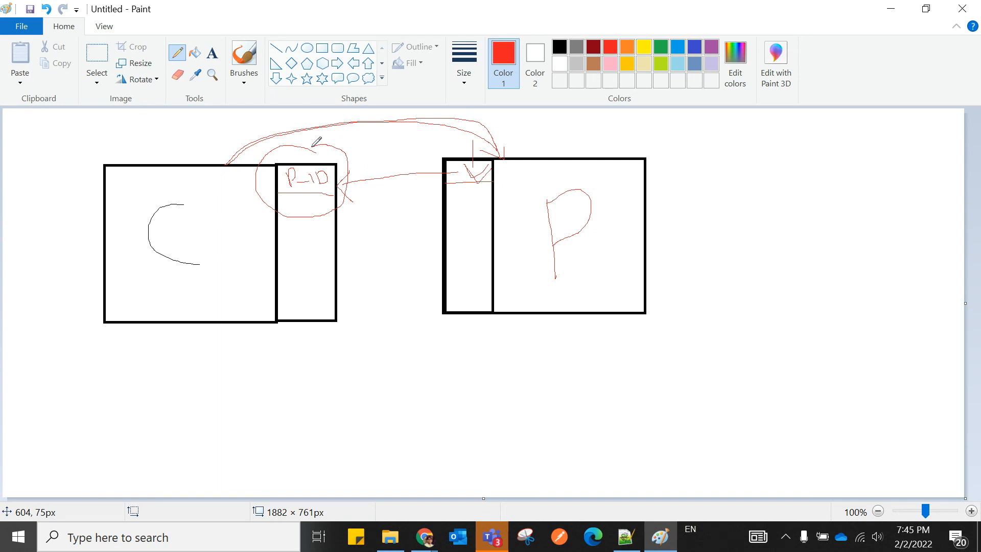
{"action": "mouse_move", "coordinate": [311, 146]}
{"action": "left_mouse_down"}
{"action": "mouse_move", "coordinate": [339, 135]}
{"action": "mouse_move", "coordinate": [339, 152]}
{"action": "mouse_move", "coordinate": [367, 151]}
{"action": "left_mouse_up"}
{"action": "mouse_move", "coordinate": [291, 170]}
{"action": "left_mouse_down"}
{"action": "mouse_move", "coordinate": [272, 179]}
{"action": "mouse_move", "coordinate": [359, 165]}
{"action": "mouse_move", "coordinate": [289, 145]}
{"action": "mouse_move", "coordinate": [273, 159]}
{"action": "left_mouse_up"}
{"action": "mouse_move", "coordinate": [428, 145]}
{"action": "left_mouse_down"}
{"action": "mouse_move", "coordinate": [430, 167]}
{"action": "mouse_move", "coordinate": [487, 147]}
{"action": "mouse_move", "coordinate": [366, 139]}
{"action": "mouse_move", "coordinate": [270, 148]}
{"action": "mouse_move", "coordinate": [336, 208]}
{"action": "mouse_move", "coordinate": [292, 137]}
{"action": "mouse_move", "coordinate": [357, 114]}
{"action": "mouse_move", "coordinate": [467, 150]}
{"action": "left_mouse_up"}
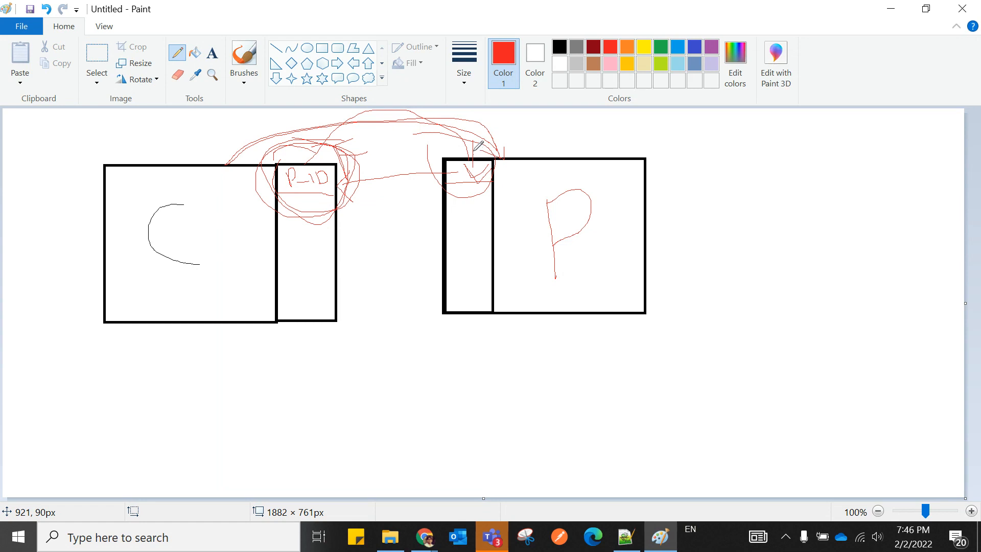
{"action": "left_click_drag", "start_coordinate": [306, 161], "coordinate": [330, 151]}
{"action": "left_click_drag", "start_coordinate": [441, 187], "coordinate": [486, 182]}
On the Salesforce Candidate object page, highlight the Candidate ID field and its Auto Number type.
{"action": "left_click", "coordinate": [430, 542]}
{"action": "left_click", "coordinate": [312, 485]}
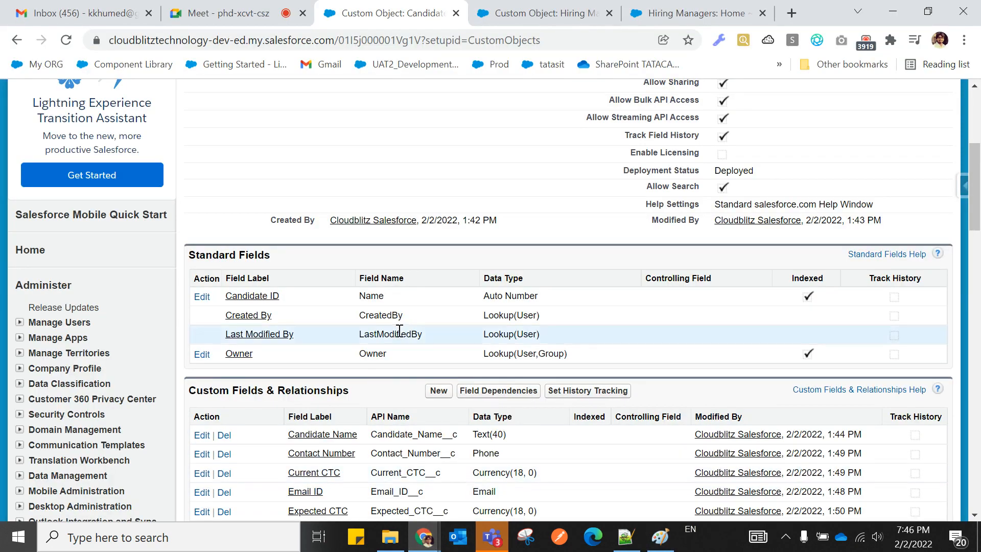
{"action": "scroll", "coordinate": [399, 330], "scroll_direction": "up", "scroll_amount": 5}
{"action": "left_click_drag", "start_coordinate": [185, 159], "coordinate": [407, 216]}
{"action": "scroll", "coordinate": [447, 335], "scroll_direction": "down", "scroll_amount": 2}
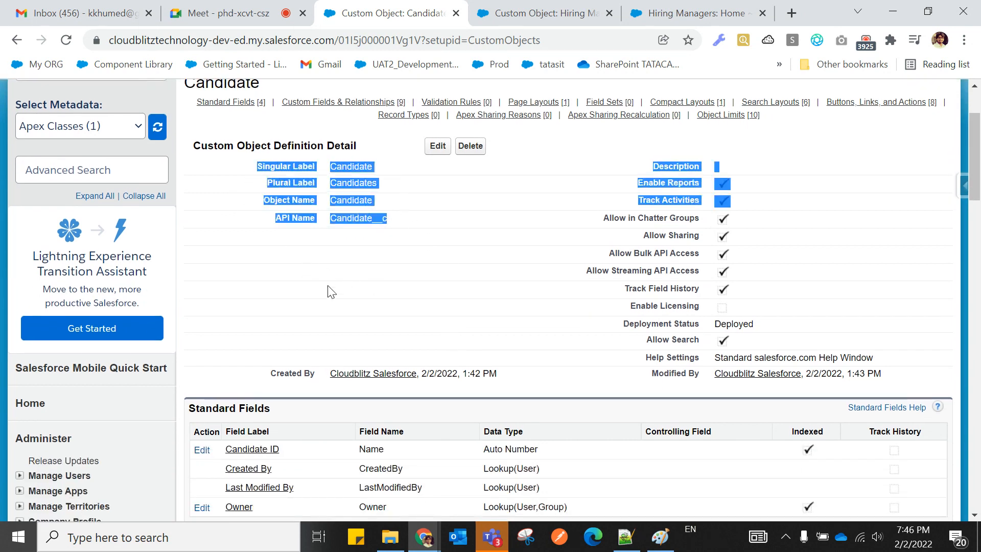
{"action": "left_click", "coordinate": [300, 253]}
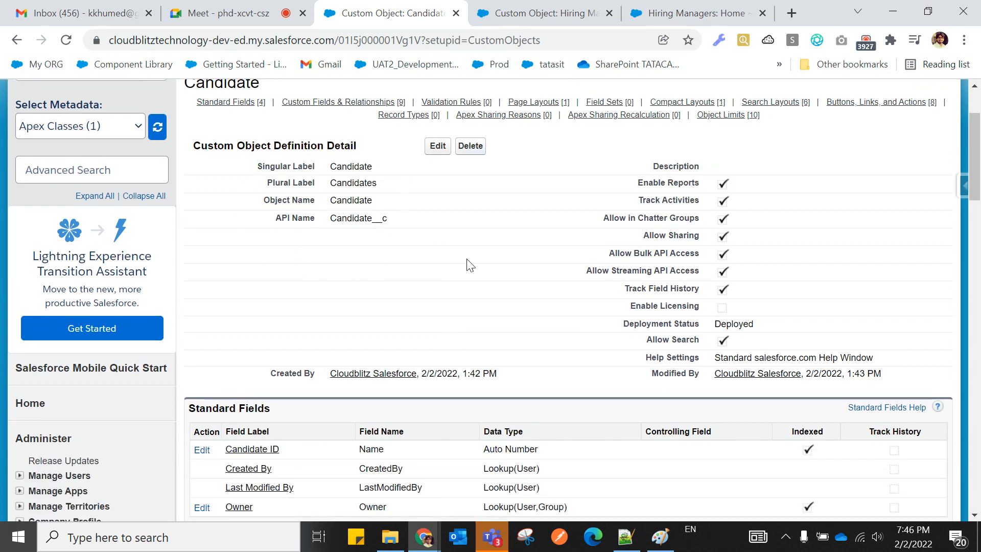
{"action": "scroll", "coordinate": [391, 242], "scroll_direction": "down", "scroll_amount": 4}
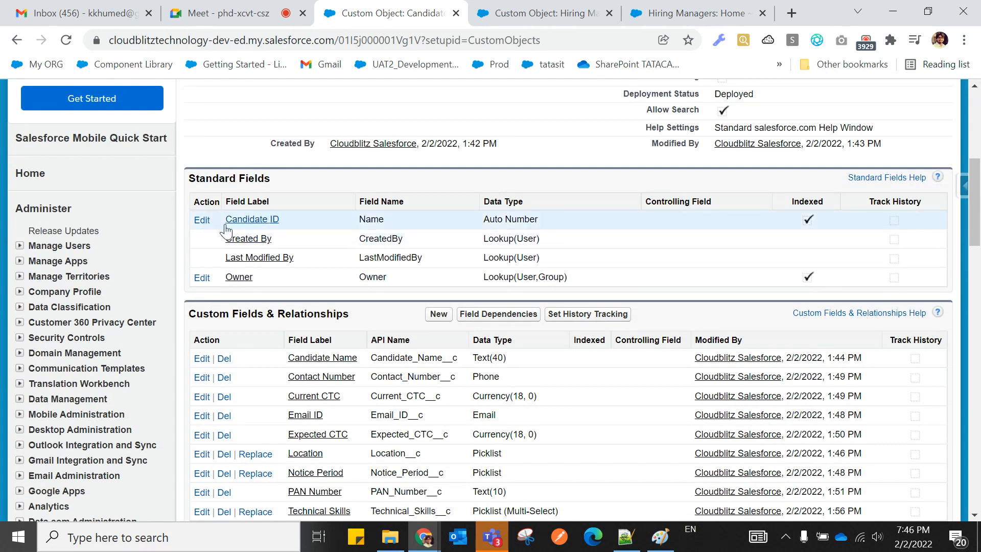
{"action": "left_click_drag", "start_coordinate": [223, 223], "coordinate": [279, 221]}
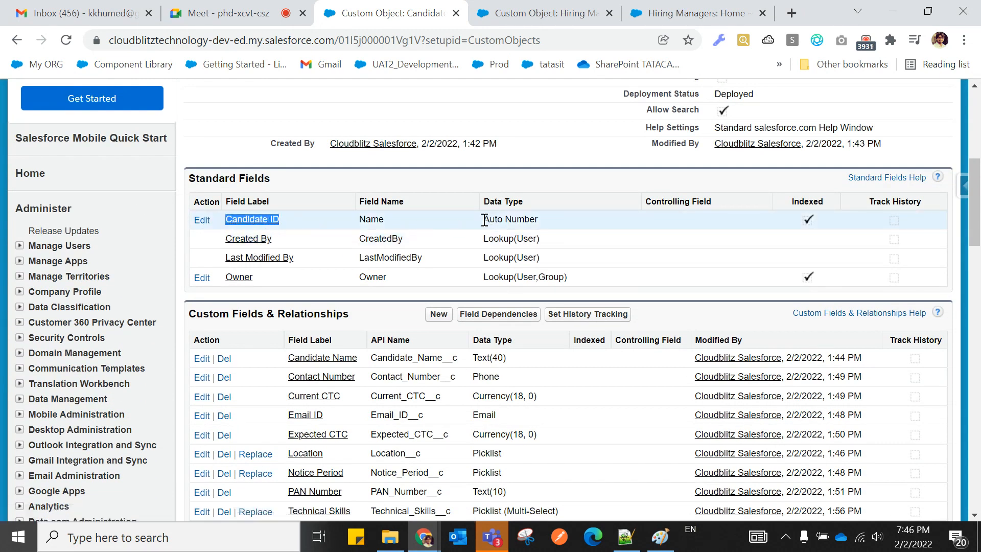
{"action": "left_click_drag", "start_coordinate": [482, 220], "coordinate": [549, 224]}
{"action": "left_click", "coordinate": [581, 220]}
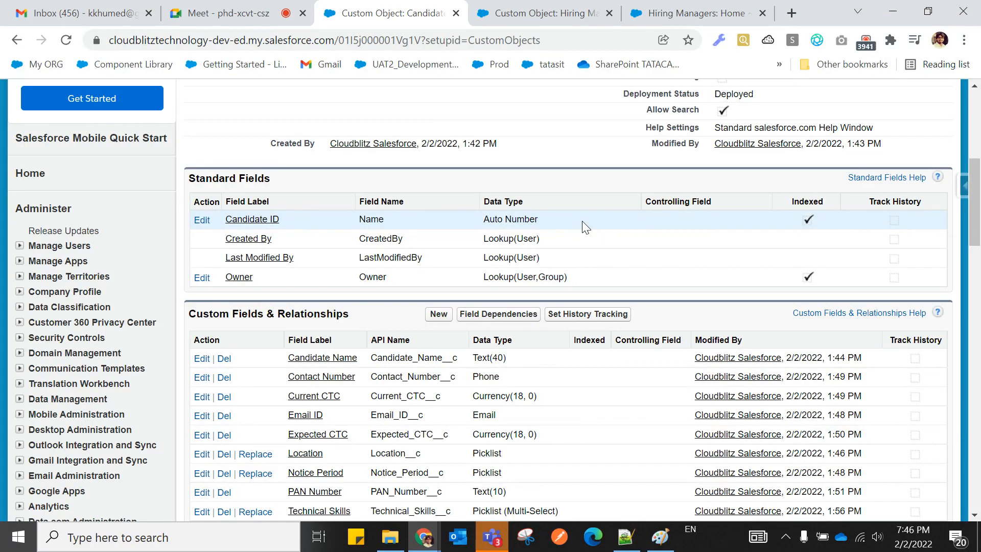
Return to the Notepad++ notes and highlight the Candidate ID line.
{"action": "left_click", "coordinate": [625, 537]}
{"action": "scroll", "coordinate": [307, 326], "scroll_direction": "up", "scroll_amount": 3}
{"action": "left_click_drag", "start_coordinate": [100, 230], "coordinate": [449, 228]}
{"action": "left_click", "coordinate": [471, 199]}
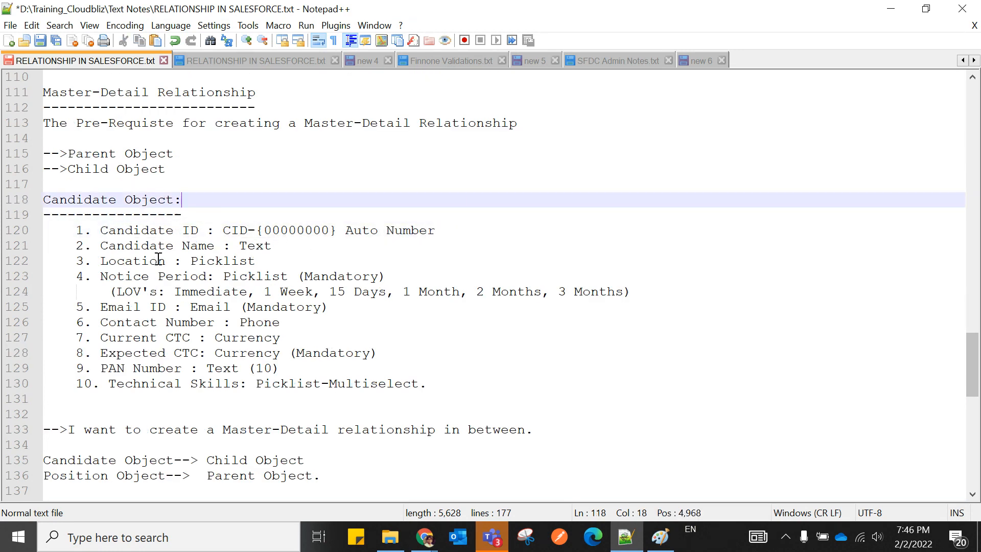
{"action": "left_click_drag", "start_coordinate": [100, 230], "coordinate": [460, 239]}
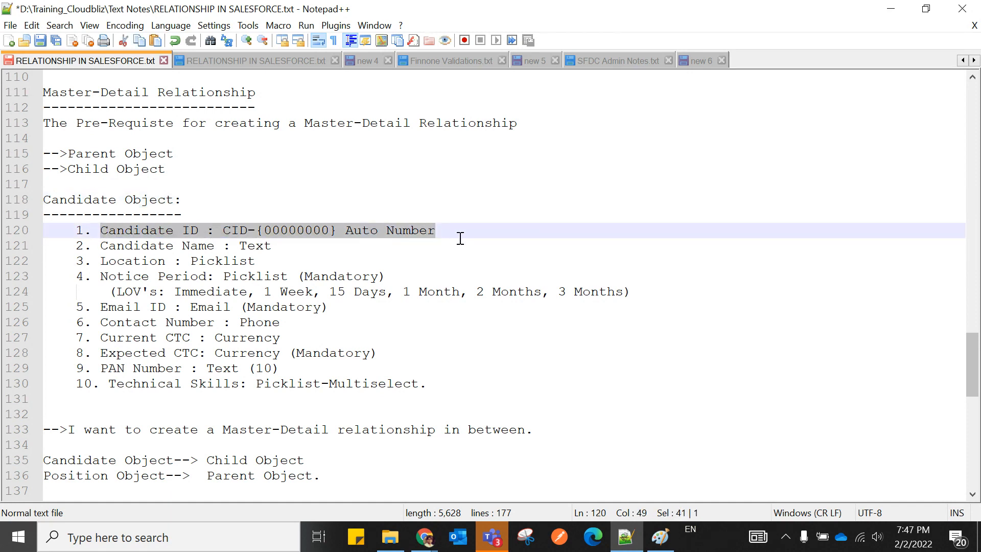
{"action": "left_click", "coordinate": [459, 239]}
{"action": "left_click_drag", "start_coordinate": [100, 230], "coordinate": [199, 230]}
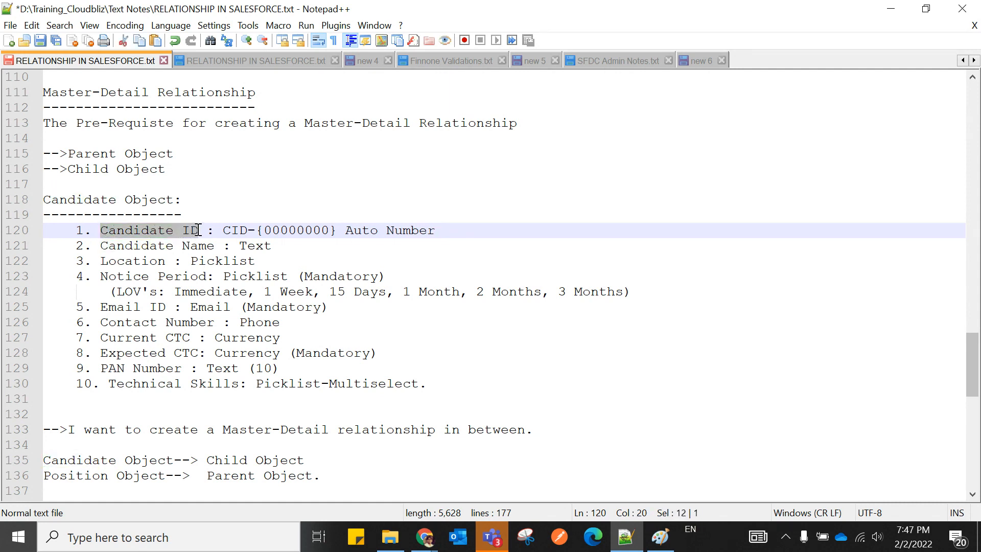
{"action": "left_click", "coordinate": [219, 205]}
{"action": "left_click_drag", "start_coordinate": [100, 230], "coordinate": [200, 230]}
{"action": "left_click", "coordinate": [238, 183]}
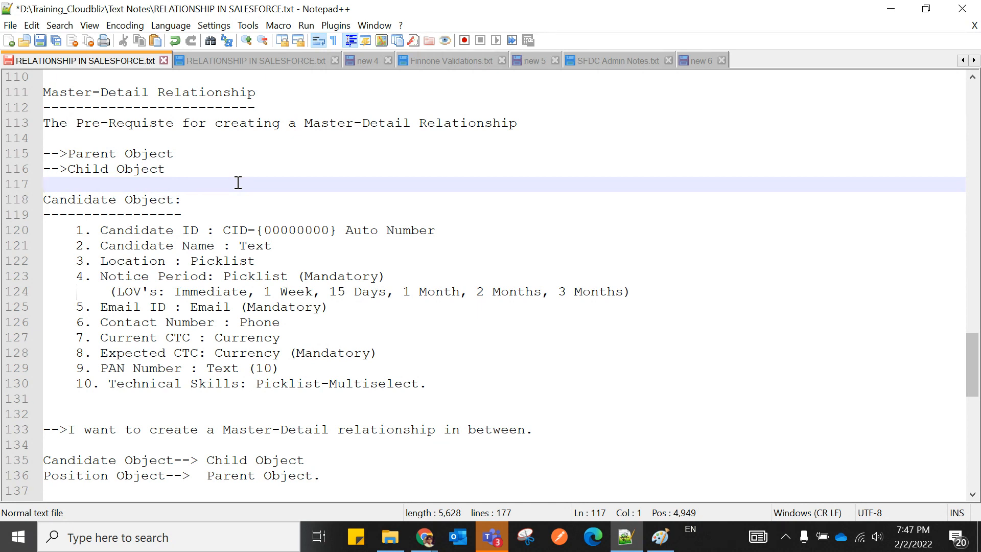
{"action": "scroll", "coordinate": [304, 219], "scroll_direction": "up", "scroll_amount": 11}
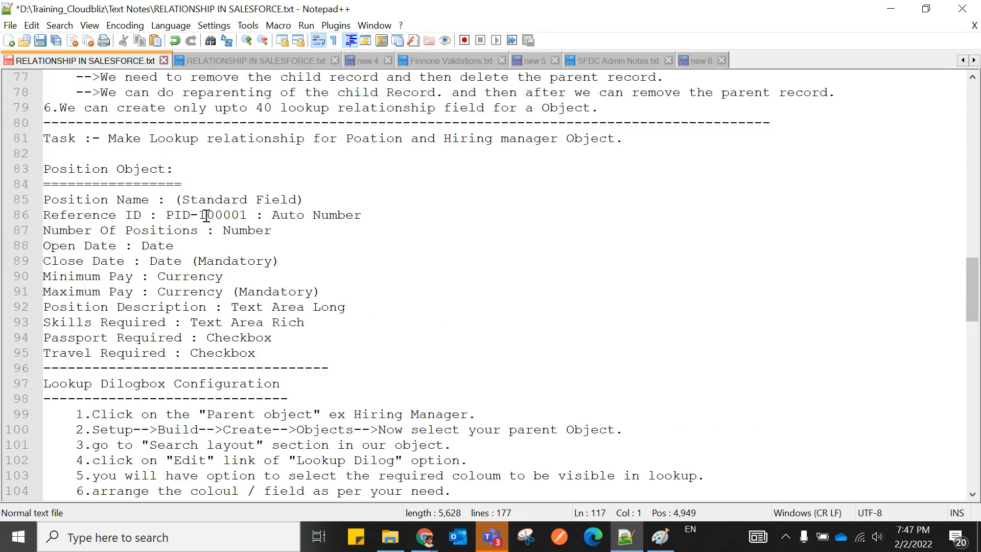
Change PID-100001 on line 86 to PID-000000.
{"action": "left_click", "coordinate": [204, 215]}
{"action": "key", "text": "BackSpace"}
{"action": "type", "text": "0"}
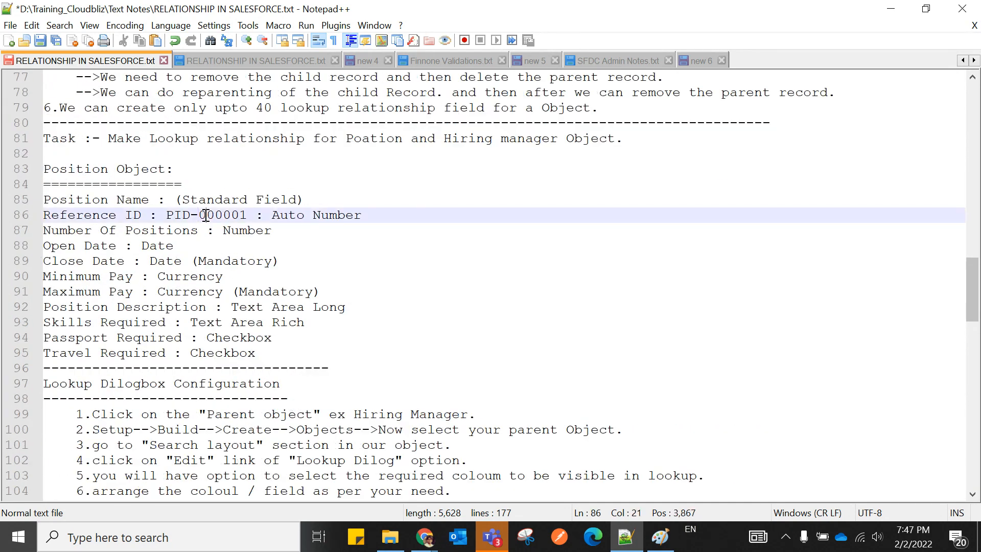
{"action": "left_click", "coordinate": [251, 216]}
{"action": "key", "text": "BackSpace"}
{"action": "type", "text": "0"}
{"action": "left_click_drag", "start_coordinate": [201, 215], "coordinate": [247, 215]}
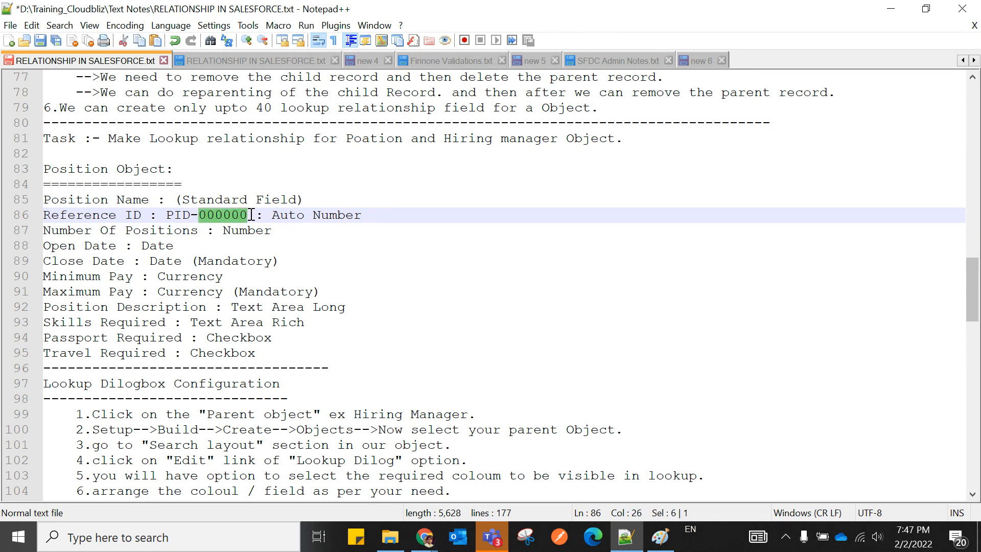
{"action": "left_click", "coordinate": [292, 229]}
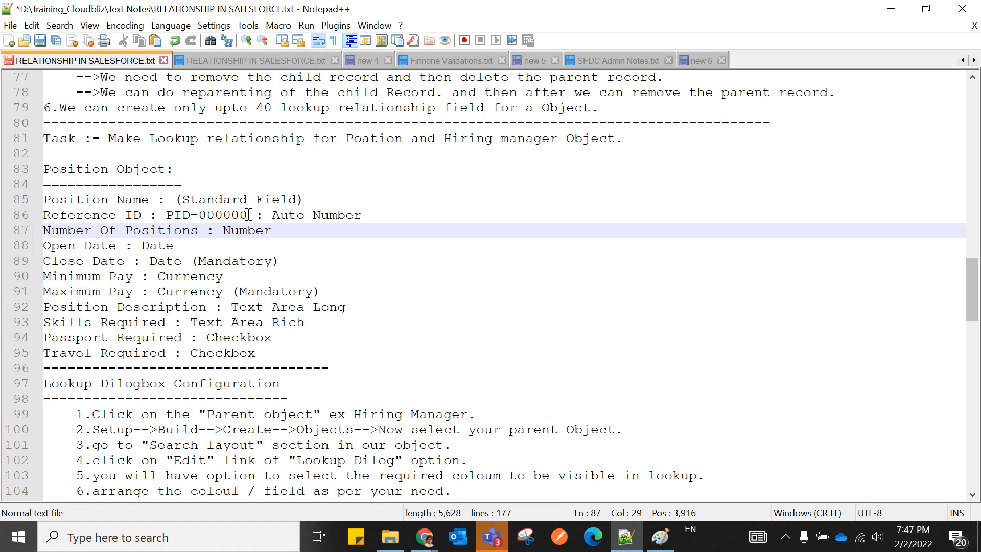
Add '---' after Auto Number and wrap the digits in braces to make PID-{000000}.
{"action": "left_click", "coordinate": [371, 216]}
{"action": "type", "text": "--->"}
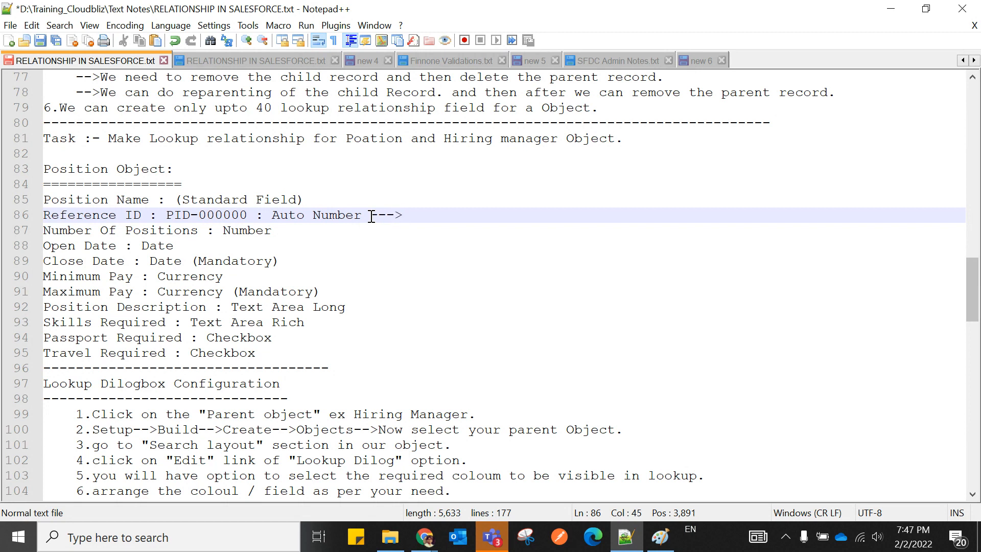
{"action": "left_click", "coordinate": [199, 215]}
{"action": "type", "text": "{"}
{"action": "left_click", "coordinate": [256, 215]}
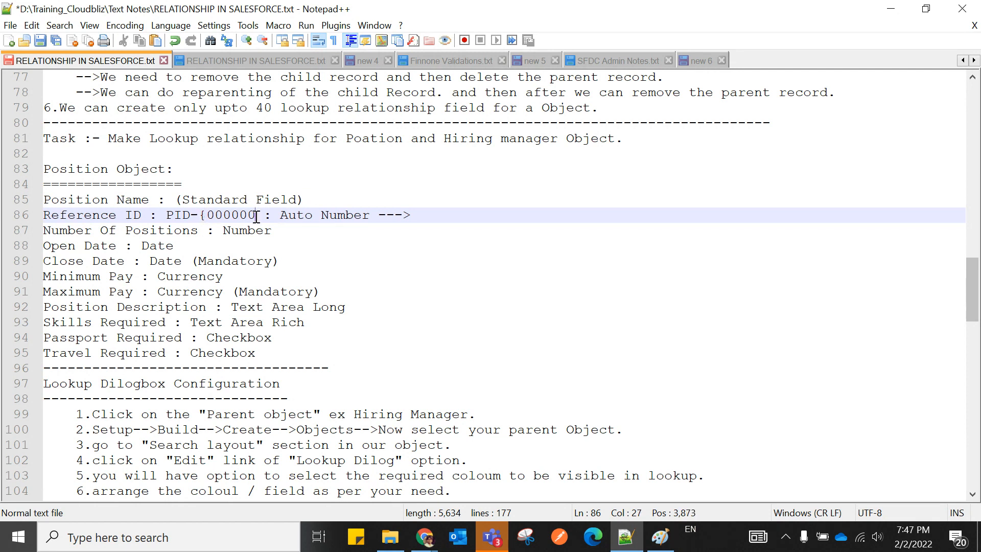
{"action": "type", "text": "}"}
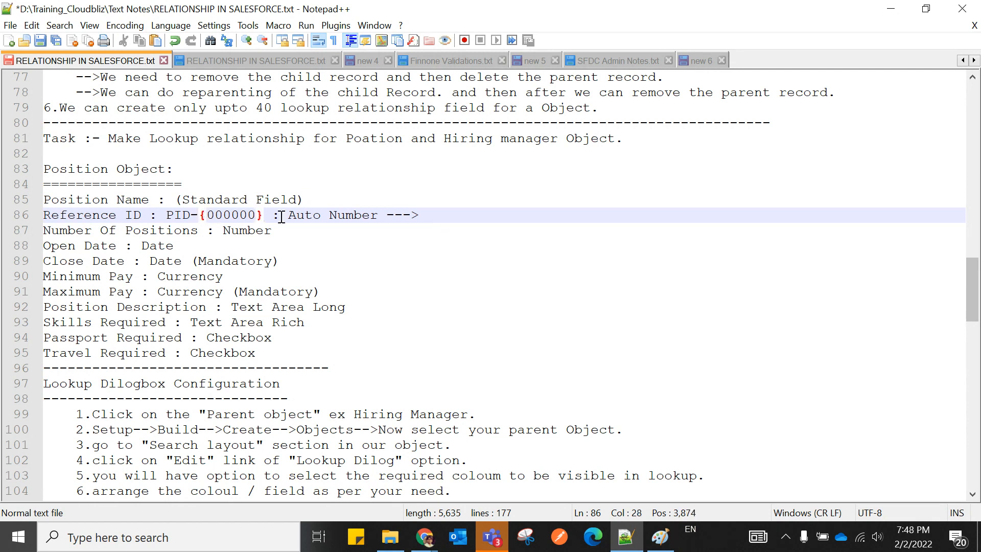
{"action": "left_click", "coordinate": [394, 247]}
{"action": "left_click_drag", "start_coordinate": [166, 215], "coordinate": [273, 215]}
Append 'staring no 1' to line 86 and highlight the PID-{000000} format and starting number.
{"action": "left_click", "coordinate": [455, 216]}
{"action": "type", "text": "staring "}
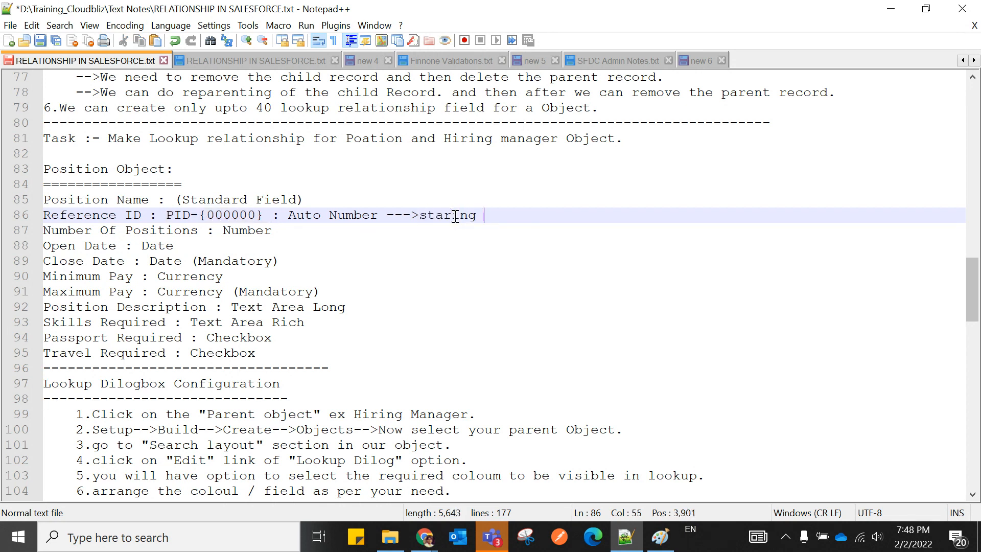
{"action": "type", "text": "no 1"}
{"action": "left_click", "coordinate": [456, 246]}
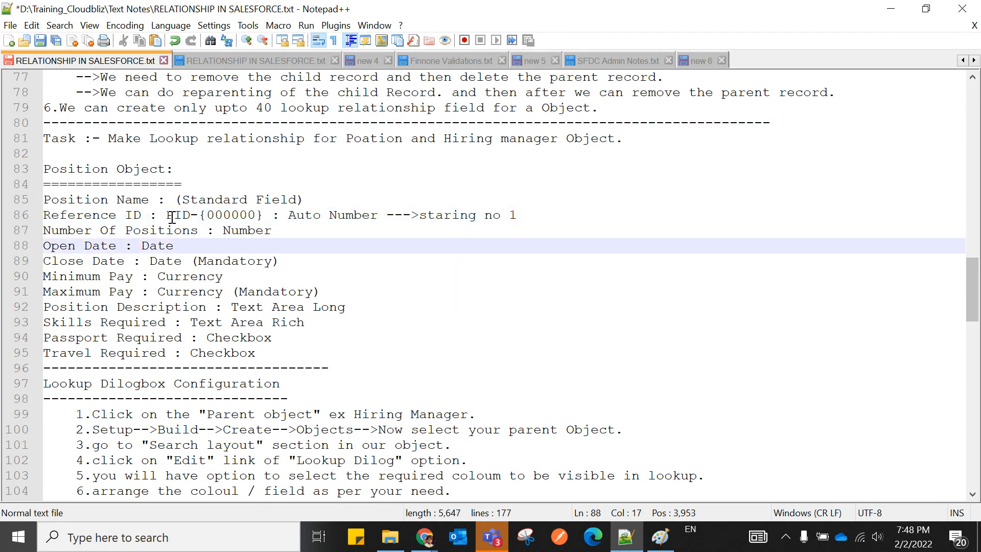
{"action": "left_click_drag", "start_coordinate": [167, 217], "coordinate": [264, 217]}
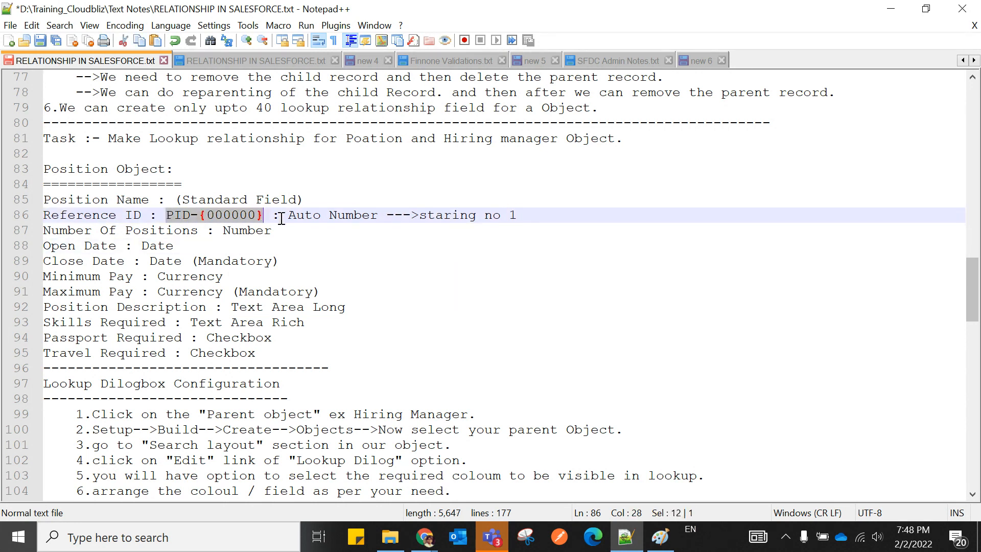
{"action": "left_click", "coordinate": [280, 218]}
{"action": "left_click_drag", "start_coordinate": [167, 217], "coordinate": [264, 218]}
{"action": "left_click", "coordinate": [274, 221]}
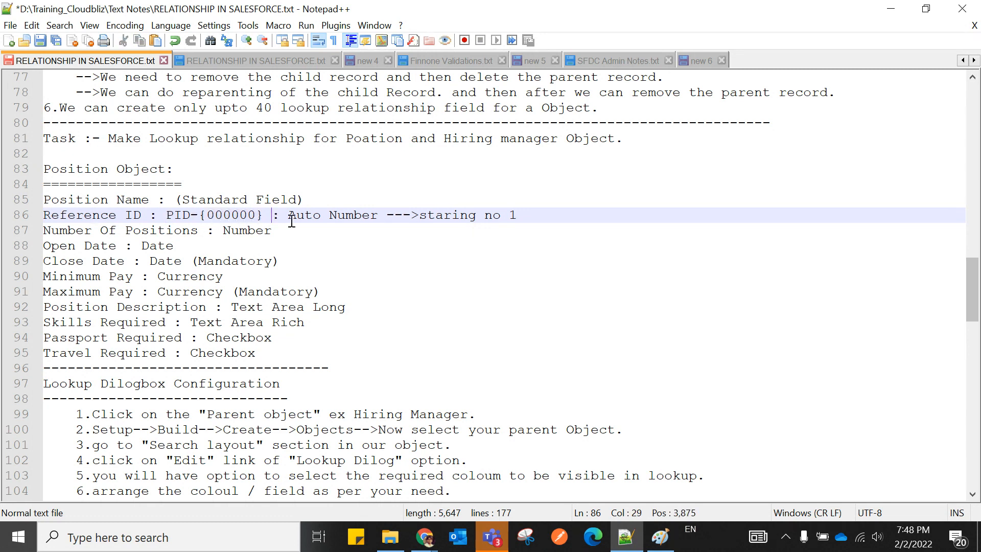
{"action": "double_click", "coordinate": [511, 215]}
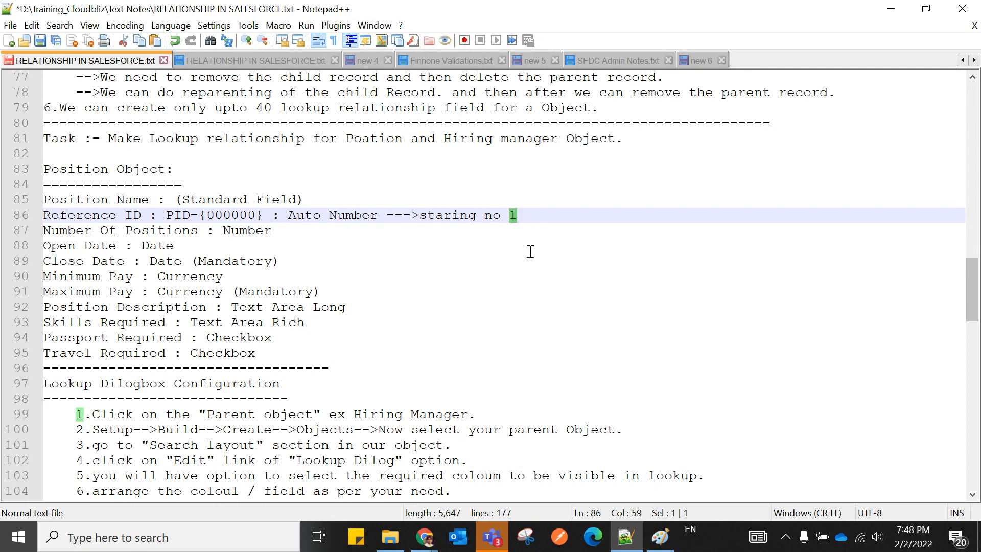
{"action": "left_click", "coordinate": [521, 273]}
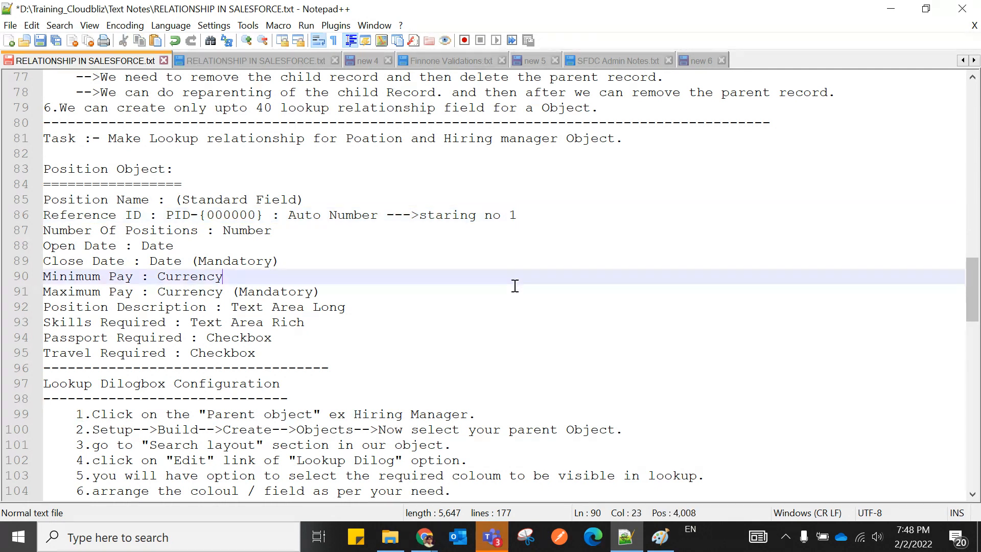
Scroll down to the Candidate Object list and select the Candidate ID line 120.
{"action": "scroll", "coordinate": [516, 284], "scroll_direction": "down", "scroll_amount": 6}
{"action": "scroll", "coordinate": [515, 286], "scroll_direction": "down", "scroll_amount": 5}
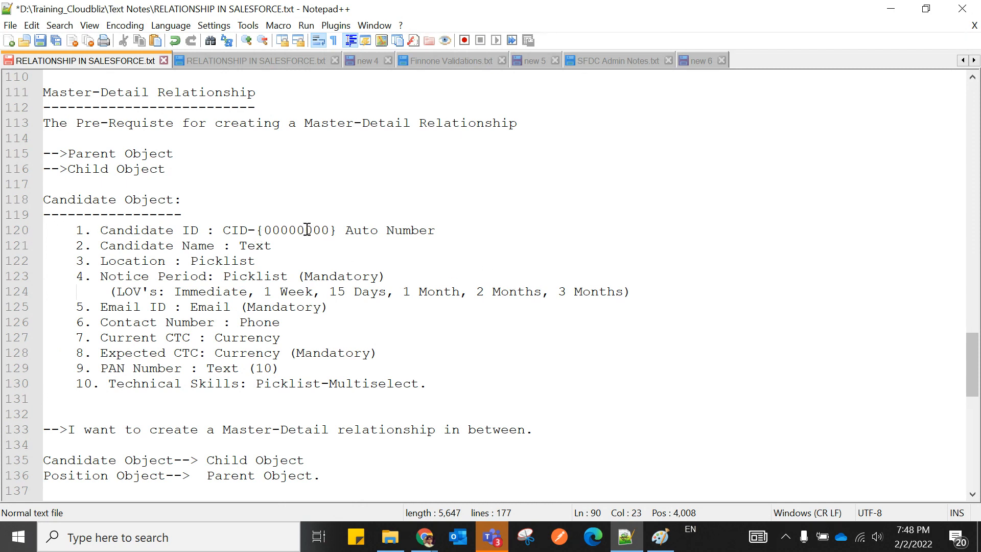
{"action": "left_click", "coordinate": [272, 230]}
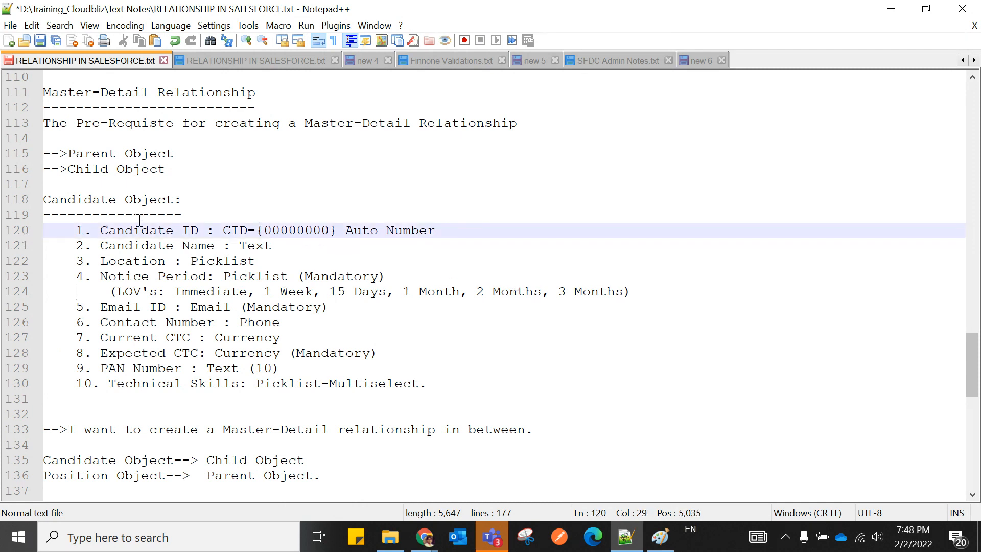
{"action": "left_click_drag", "start_coordinate": [99, 230], "coordinate": [437, 232]}
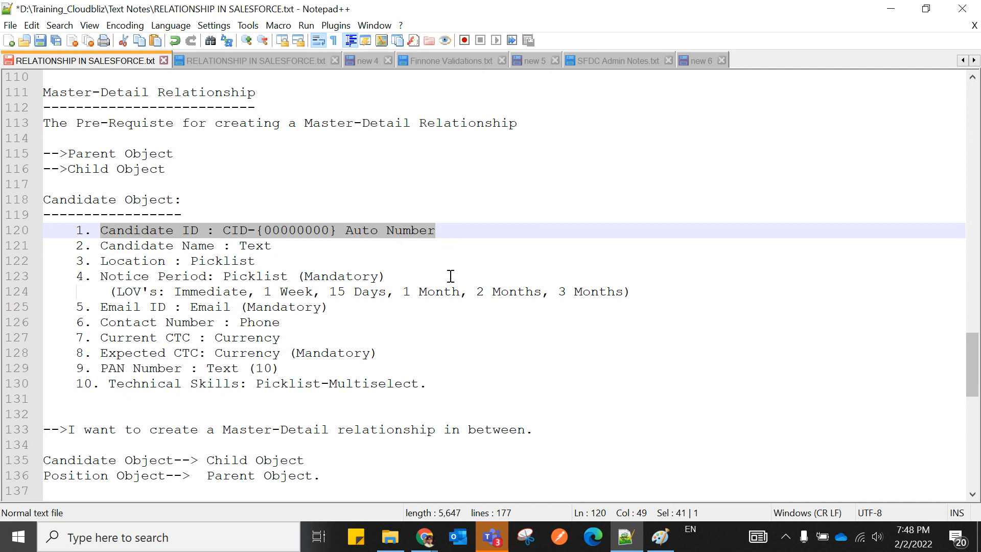
{"action": "scroll", "coordinate": [451, 276], "scroll_direction": "down", "scroll_amount": 3}
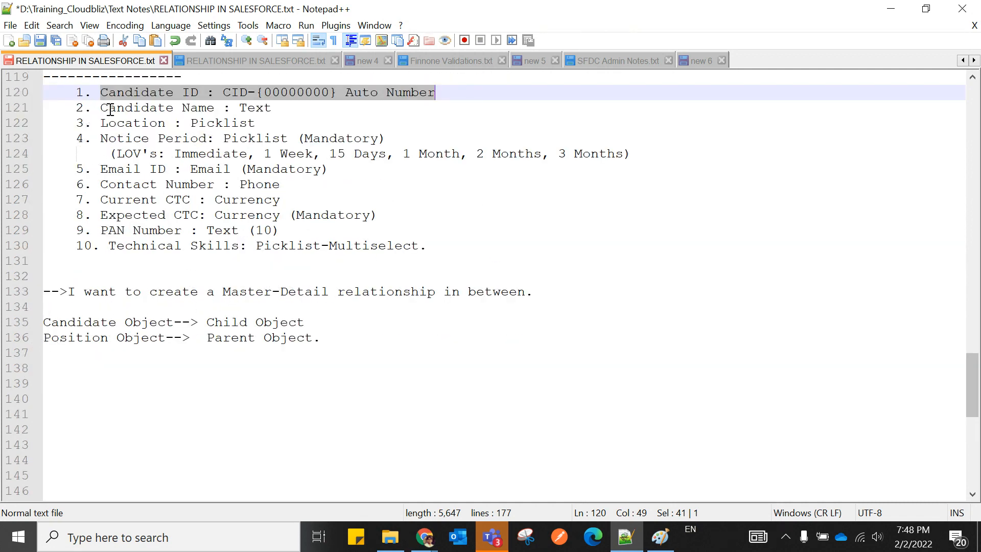
Add '-20' to the Candidate Name line and '->' after Location : Picklist.
{"action": "left_click", "coordinate": [276, 106]}
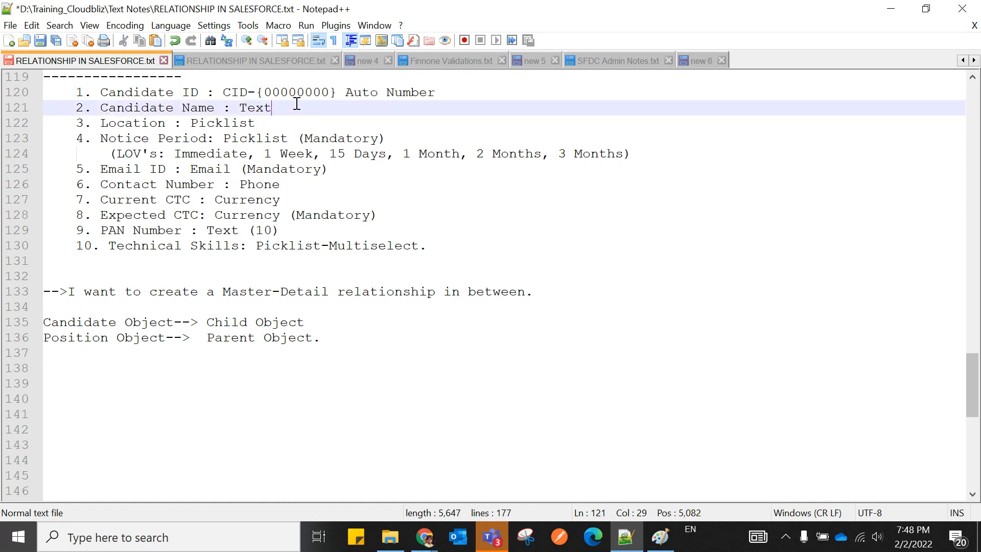
{"action": "type", "text": "-20"}
{"action": "left_click", "coordinate": [264, 123]}
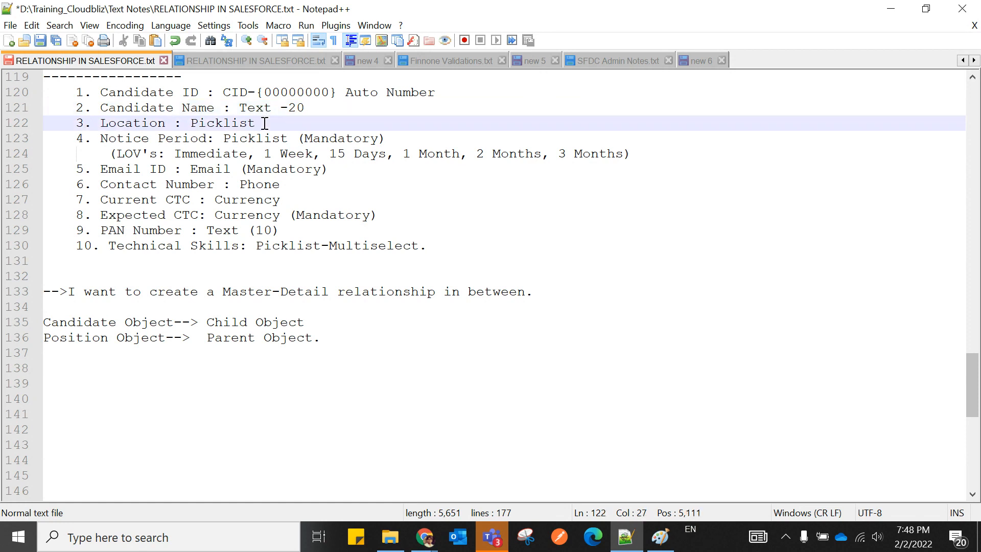
{"action": "type", "text": "->"}
Review the Notice Period, Expected CTC and PAN Number lines, highlighting the Immediate value and Mandatory flags.
{"action": "left_click", "coordinate": [100, 139]}
{"action": "left_click_drag", "start_coordinate": [100, 138], "coordinate": [289, 139]}
{"action": "left_click", "coordinate": [323, 138]}
{"action": "double_click", "coordinate": [323, 138]}
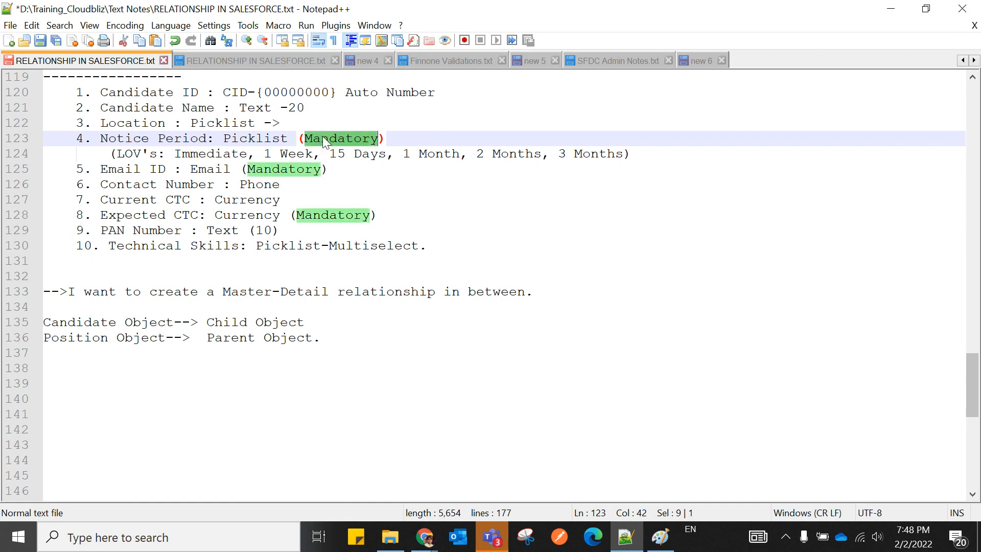
{"action": "left_click", "coordinate": [175, 153]}
{"action": "left_click_drag", "start_coordinate": [174, 154], "coordinate": [247, 153]}
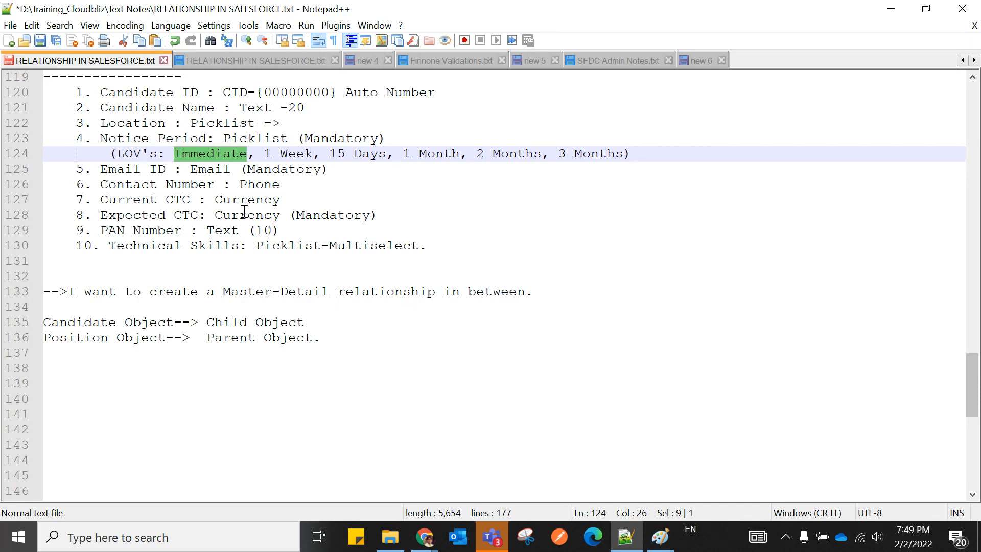
{"action": "double_click", "coordinate": [329, 215]}
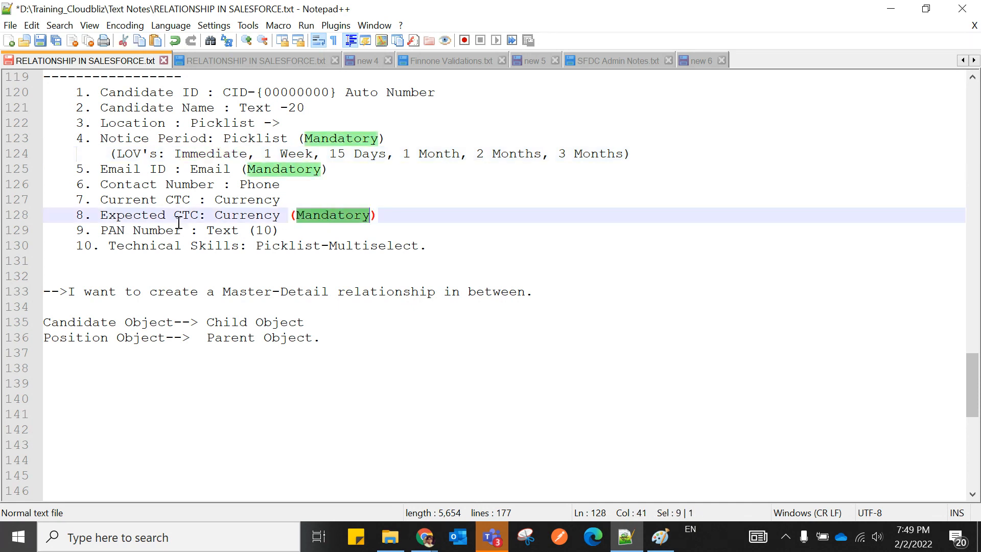
{"action": "left_click", "coordinate": [271, 230]}
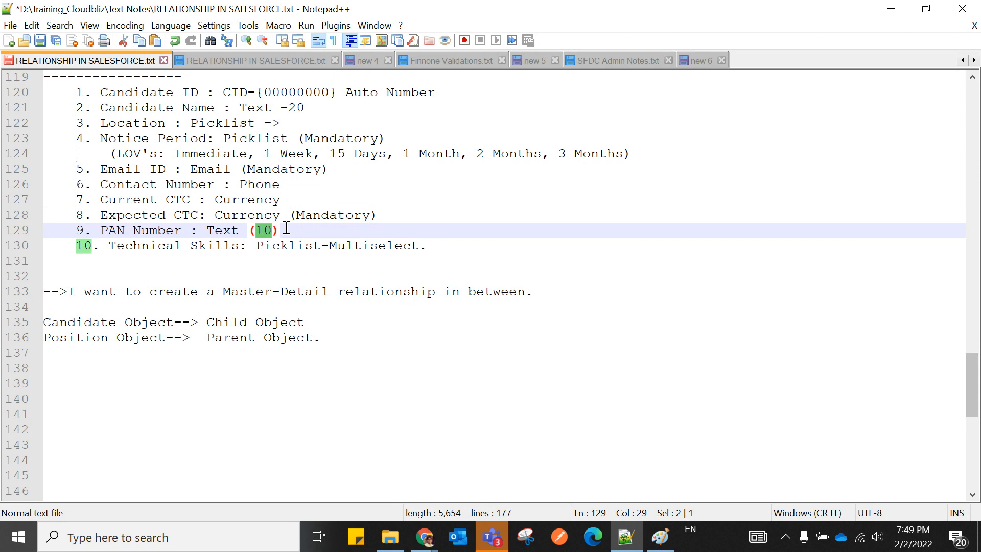
{"action": "left_click", "coordinate": [286, 230]}
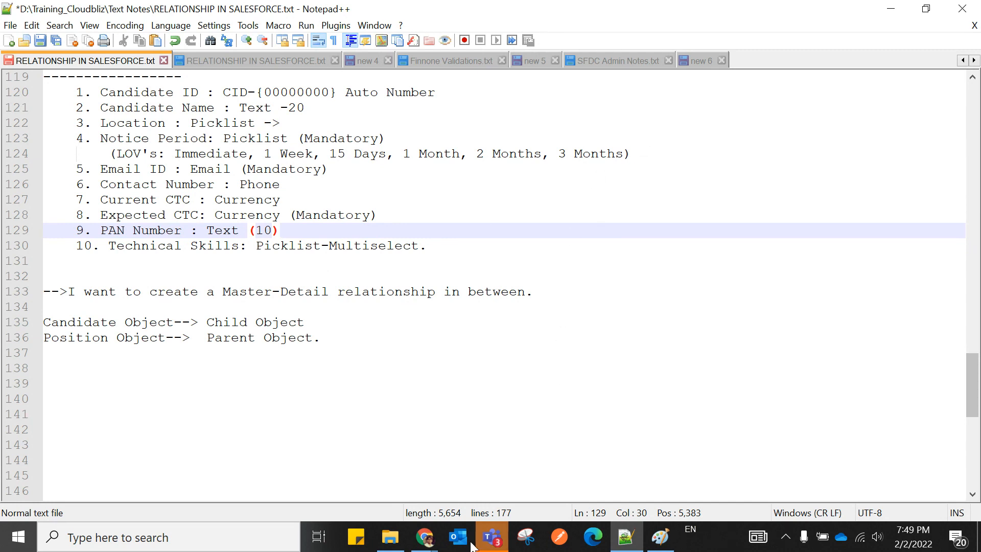
{"action": "left_click", "coordinate": [426, 540]}
Open the Candidate object's Technical Skills field and its printable list of picklist values.
{"action": "left_click", "coordinate": [409, 462]}
{"action": "scroll", "coordinate": [358, 332], "scroll_direction": "down", "scroll_amount": 4}
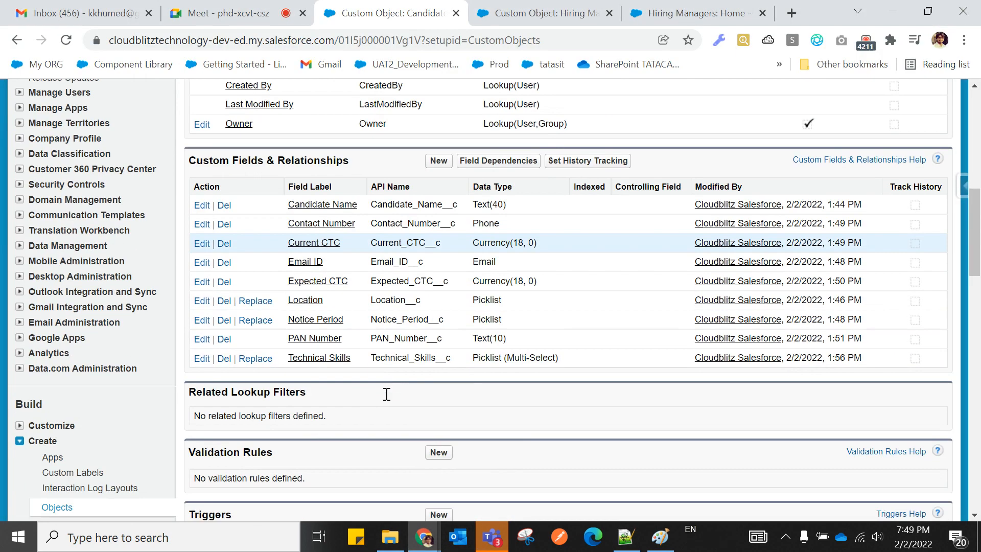
{"action": "left_click", "coordinate": [331, 282]}
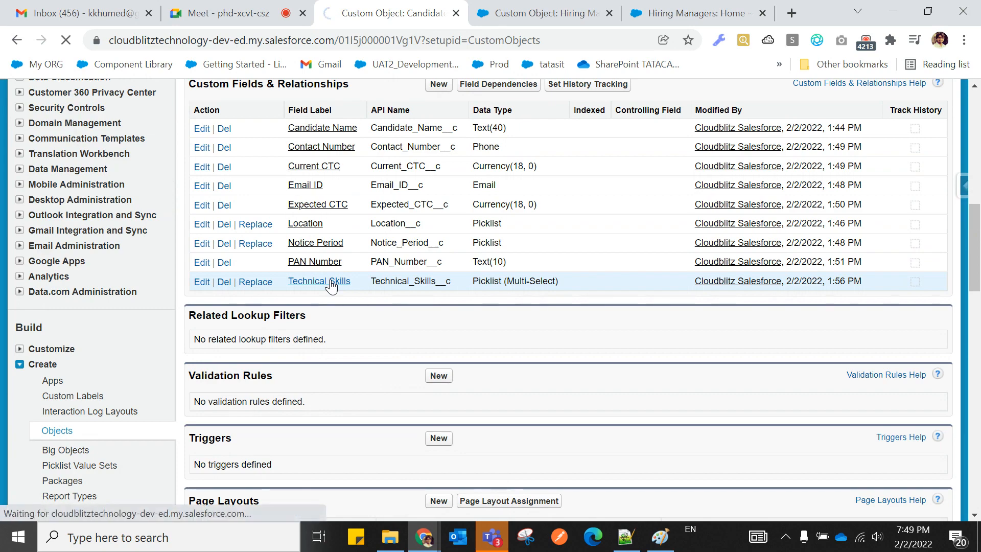
{"action": "scroll", "coordinate": [442, 343], "scroll_direction": "down", "scroll_amount": 12}
{"action": "scroll", "coordinate": [442, 344], "scroll_direction": "down", "scroll_amount": 5}
{"action": "scroll", "coordinate": [442, 344], "scroll_direction": "up", "scroll_amount": 6}
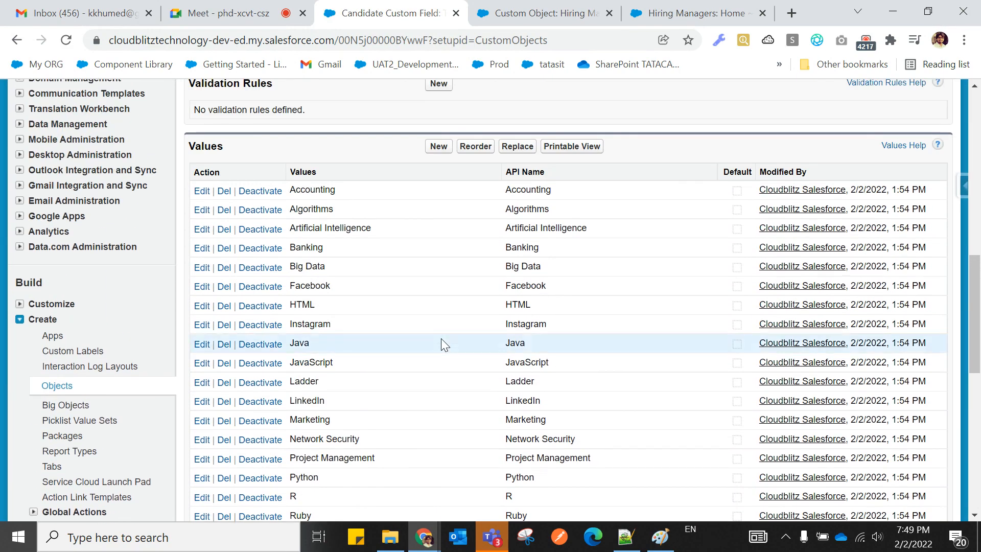
{"action": "scroll", "coordinate": [440, 341], "scroll_direction": "down", "scroll_amount": 6}
{"action": "scroll", "coordinate": [440, 341], "scroll_direction": "up", "scroll_amount": 8}
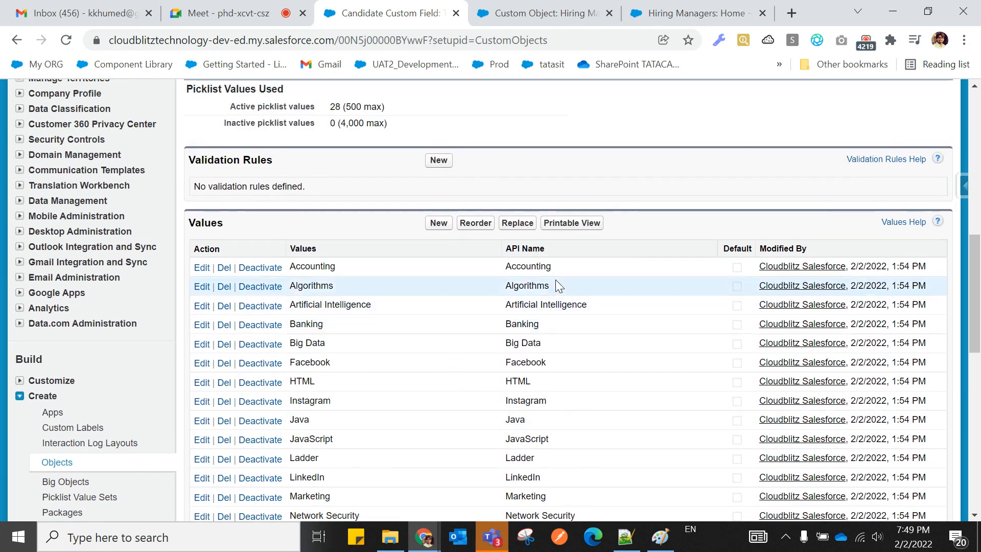
{"action": "left_click", "coordinate": [574, 223]}
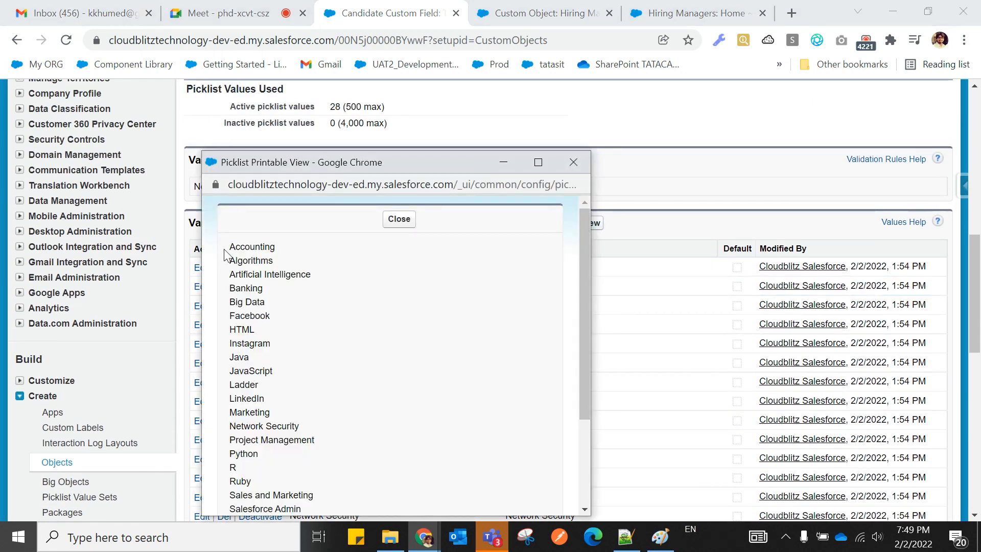
Copy all the picklist values from Accounting through Twitter, then return to Notepad++.
{"action": "left_click_drag", "start_coordinate": [229, 246], "coordinate": [298, 490]}
{"action": "right_click", "coordinate": [257, 395]}
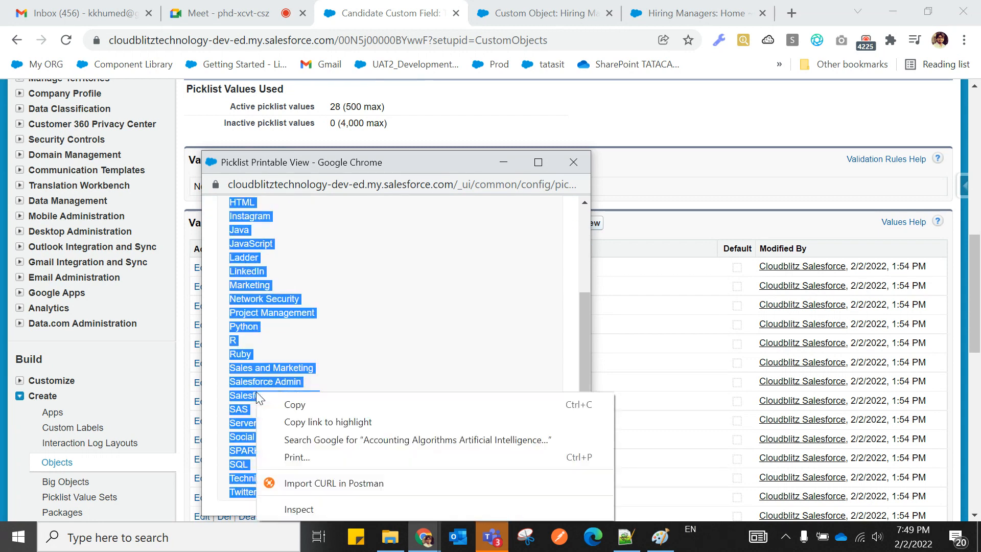
{"action": "left_click", "coordinate": [274, 403]}
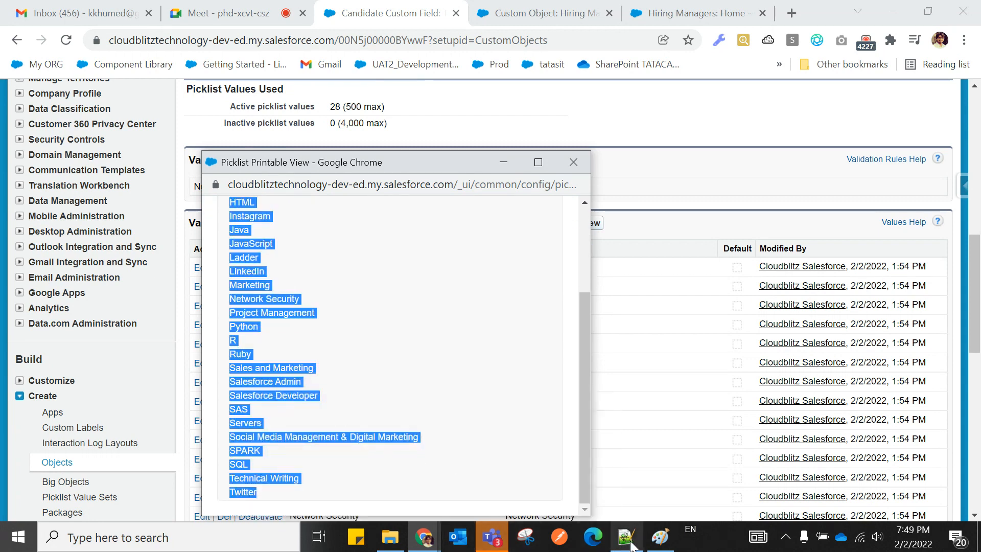
{"action": "left_click", "coordinate": [628, 540]}
{"action": "scroll", "coordinate": [136, 326], "scroll_direction": "up", "scroll_amount": 1}
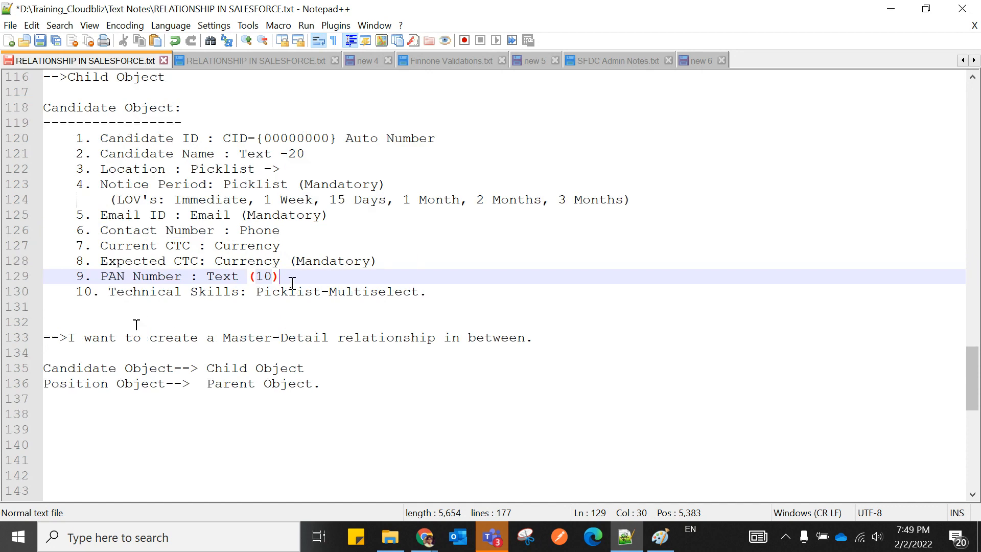
Type 'Technical skill values' on line 131 and paste the copied skill values below it.
{"action": "scroll", "coordinate": [169, 297], "scroll_direction": "down", "scroll_amount": 1}
{"action": "left_click", "coordinate": [53, 265]}
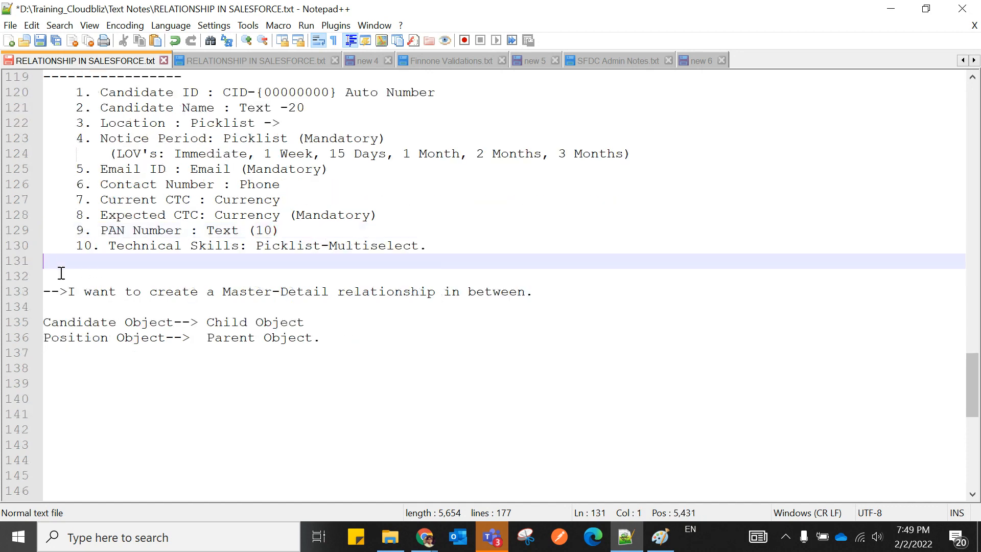
{"action": "type", "text": "Tec"}
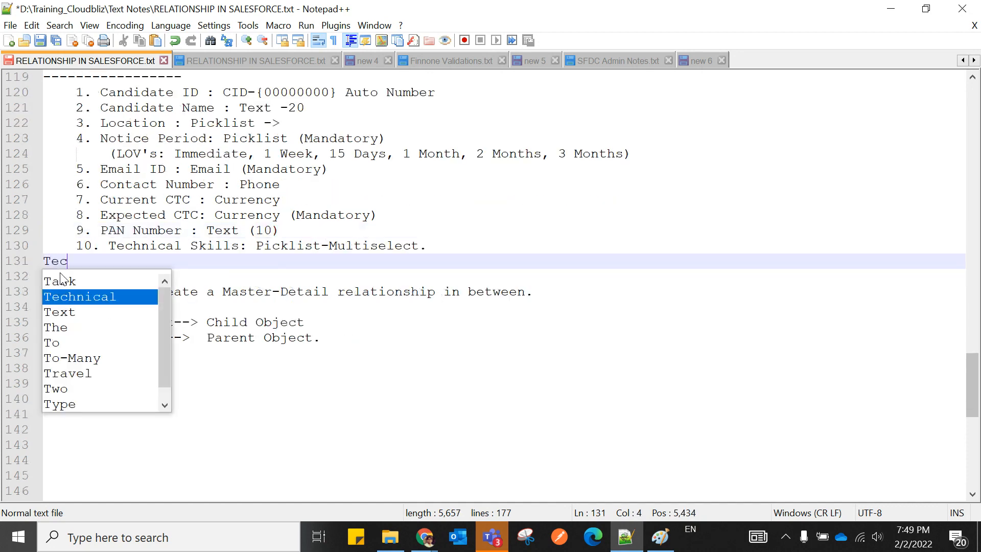
{"action": "type", "text": "hnical s"}
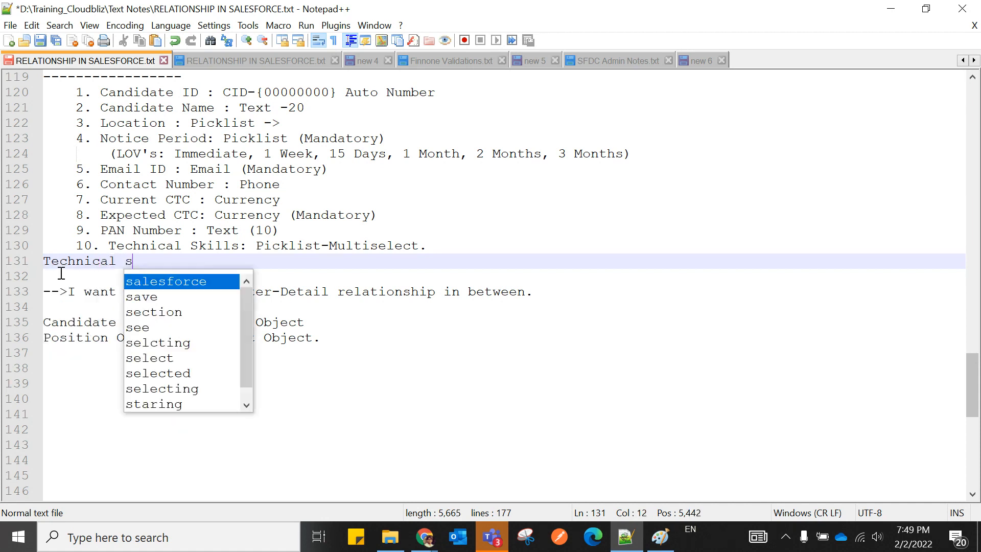
{"action": "type", "text": "kill values"}
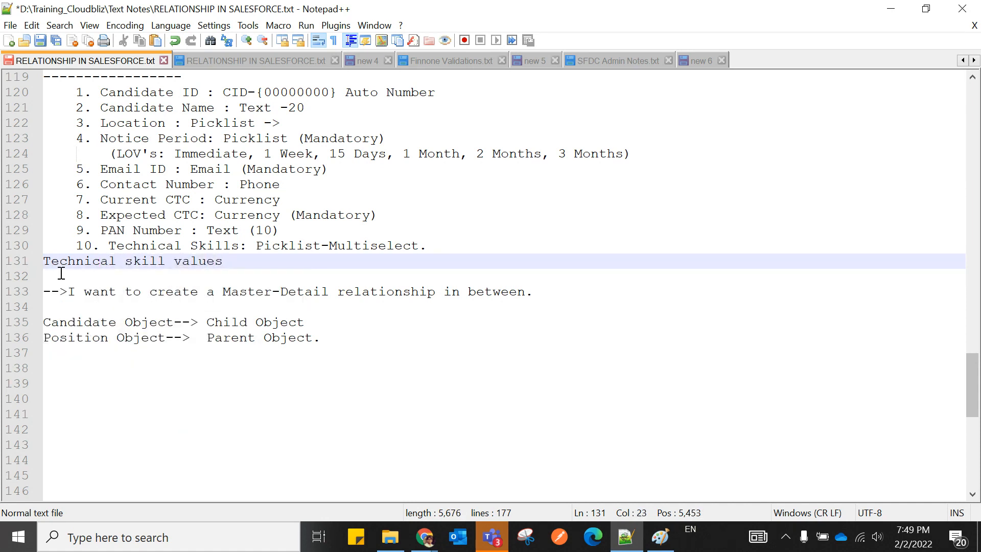
{"action": "key", "text": "Return"}
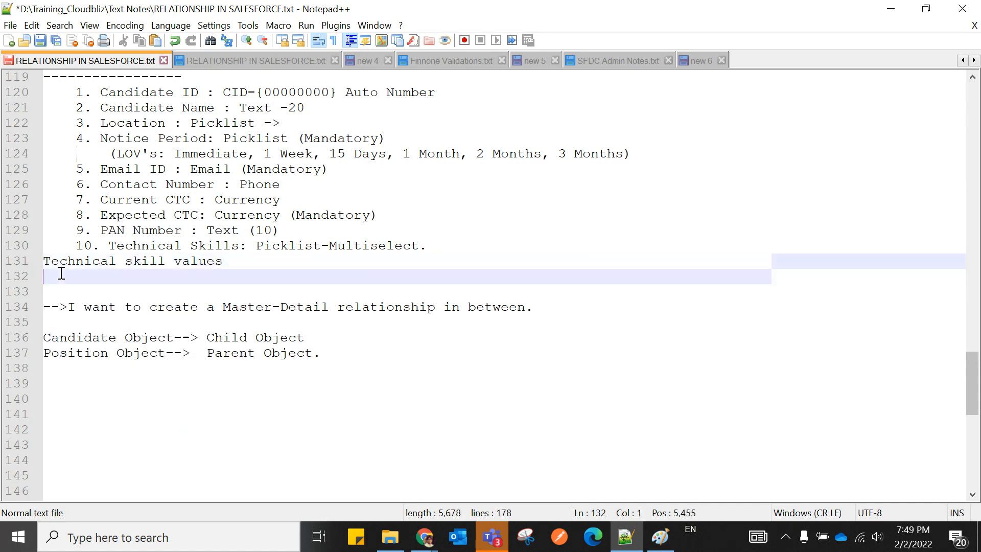
{"action": "key", "text": "ctrl+v"}
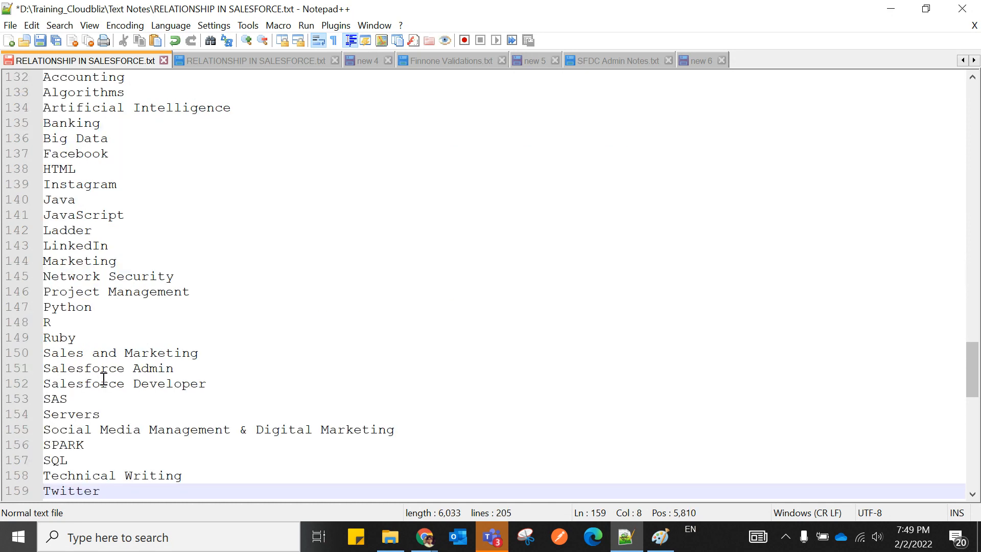
Indent the heading and the pasted skill value lines with Tab.
{"action": "scroll", "coordinate": [102, 378], "scroll_direction": "up", "scroll_amount": 3}
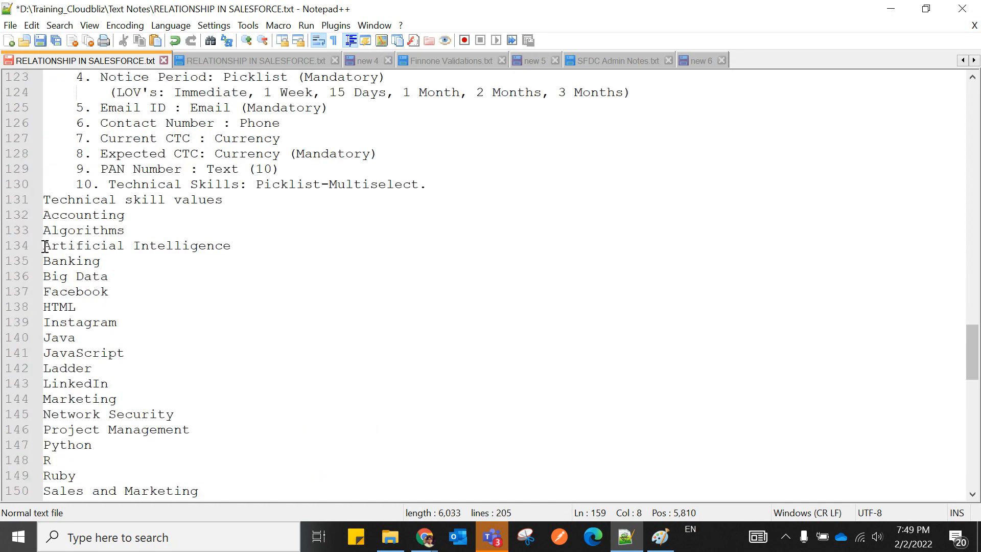
{"action": "scroll", "coordinate": [156, 342], "scroll_direction": "up", "scroll_amount": 1}
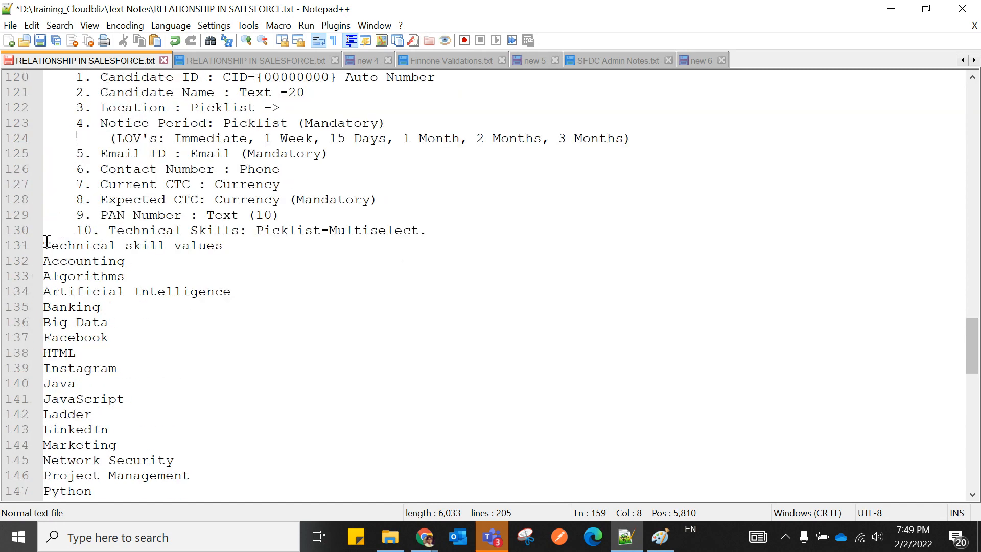
{"action": "left_click_drag", "start_coordinate": [45, 242], "coordinate": [176, 391]}
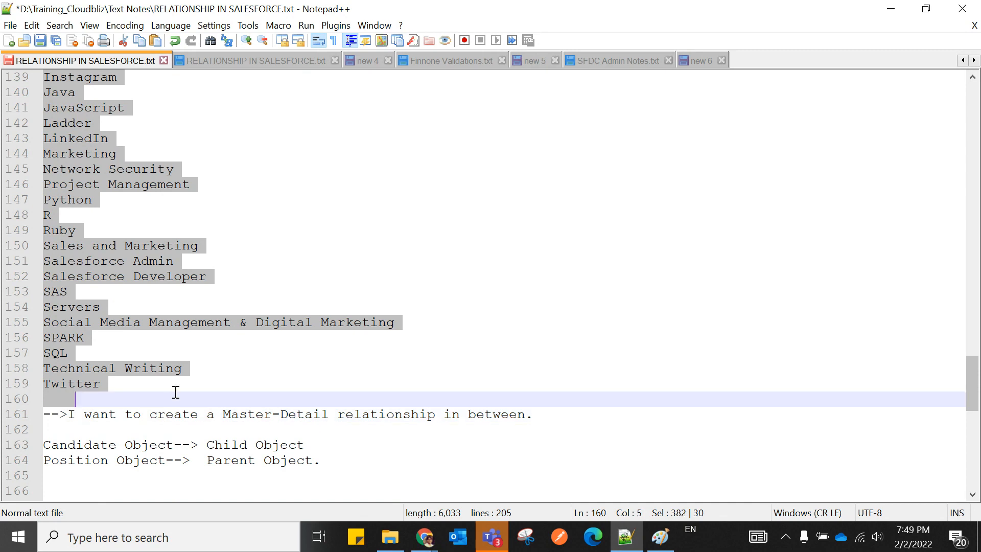
{"action": "key", "text": "Tab"}
{"action": "key", "text": "Tab"}
{"action": "key", "text": "Tab"}
{"action": "scroll", "coordinate": [192, 376], "scroll_direction": "up", "scroll_amount": 5}
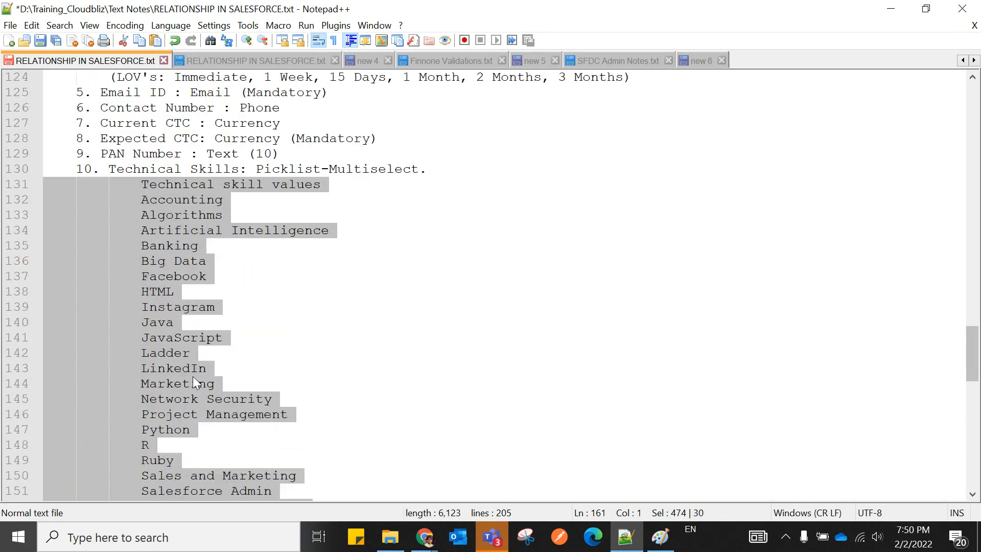
{"action": "left_click", "coordinate": [309, 327]}
{"action": "scroll", "coordinate": [304, 335], "scroll_direction": "down", "scroll_amount": 5}
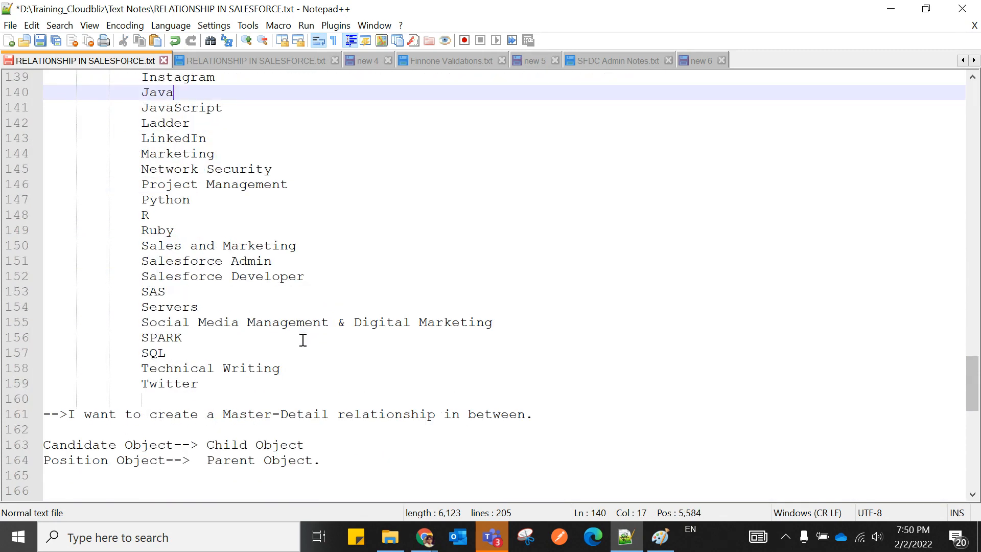
{"action": "scroll", "coordinate": [302, 337], "scroll_direction": "down", "scroll_amount": 4}
{"action": "scroll", "coordinate": [340, 281], "scroll_direction": "up", "scroll_amount": 3}
{"action": "scroll", "coordinate": [334, 293], "scroll_direction": "up", "scroll_amount": 7}
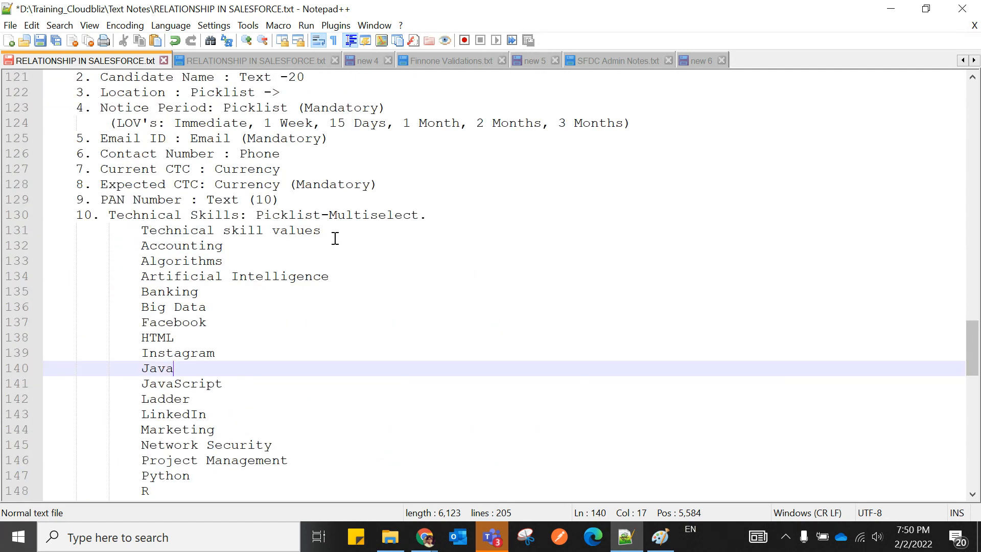
Delete the 'Technical skill values' heading, leaving the values under Technical Skills: Picklist-Multiselect.
{"action": "left_click_drag", "start_coordinate": [143, 230], "coordinate": [356, 232]}
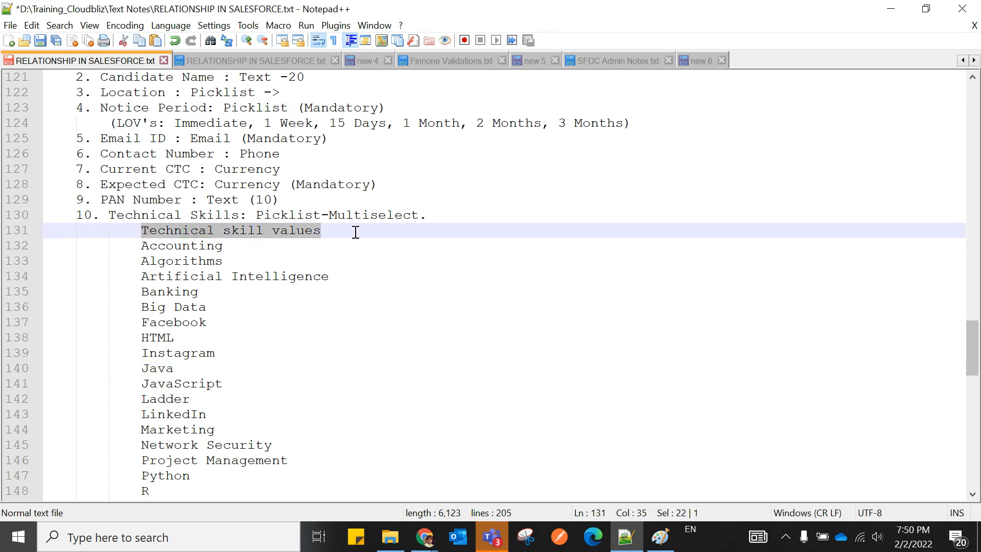
{"action": "key", "text": "BackSpace"}
{"action": "key", "text": "BackSpace"}
{"action": "key", "text": "BackSpace"}
{"action": "key", "text": "BackSpace"}
{"action": "key", "text": "BackSpace"}
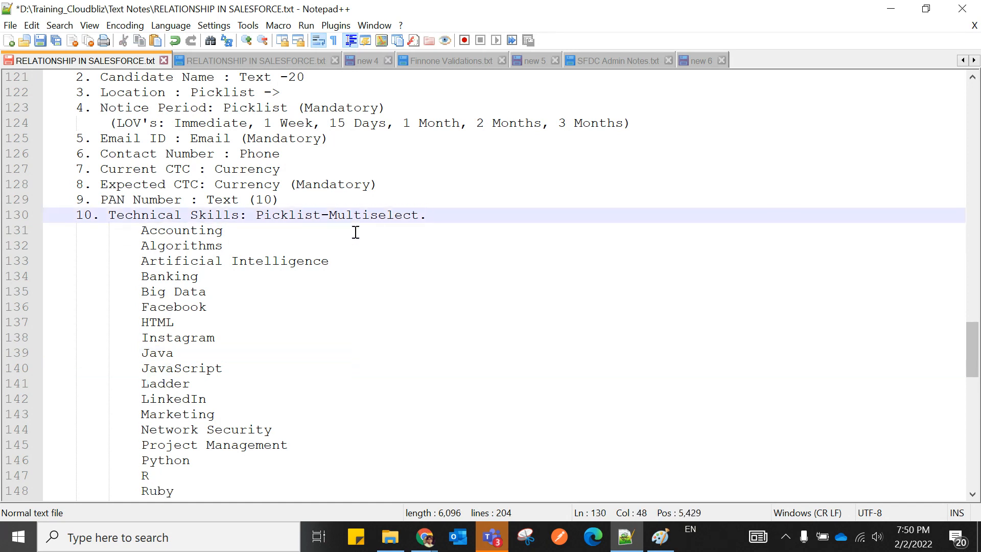
{"action": "scroll", "coordinate": [284, 364], "scroll_direction": "down", "scroll_amount": 6}
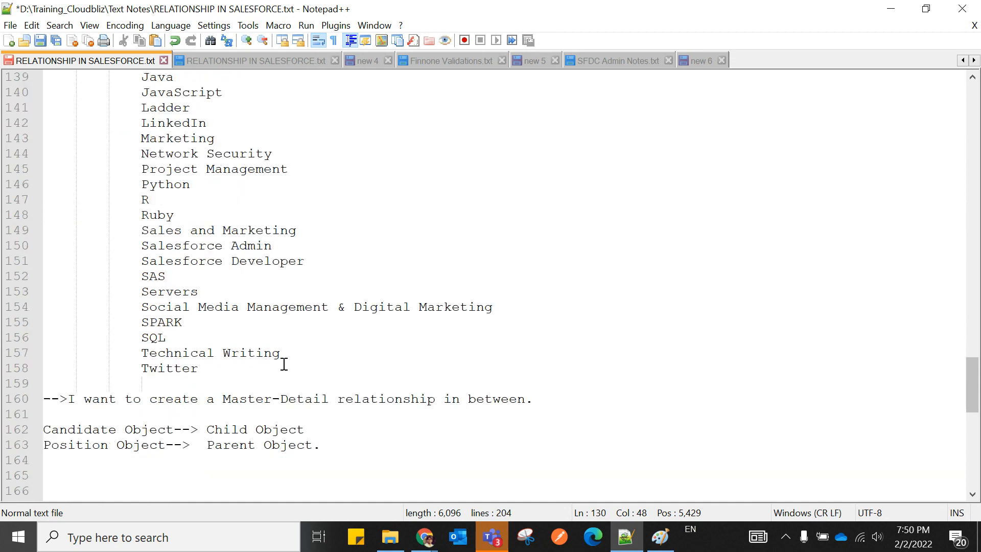
{"action": "scroll", "coordinate": [284, 364], "scroll_direction": "down", "scroll_amount": 4}
{"action": "left_click", "coordinate": [324, 261]}
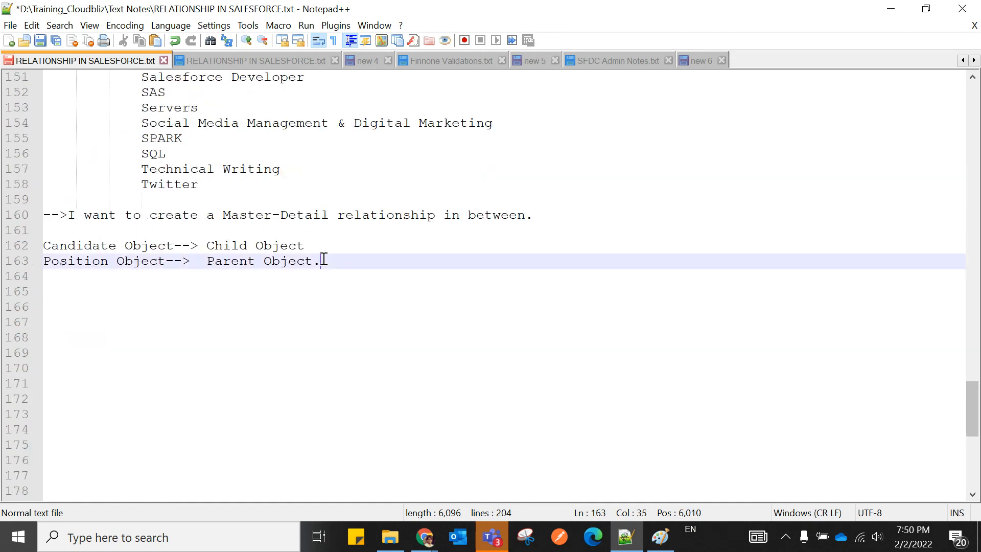
{"action": "scroll", "coordinate": [333, 291], "scroll_direction": "up", "scroll_amount": 10}
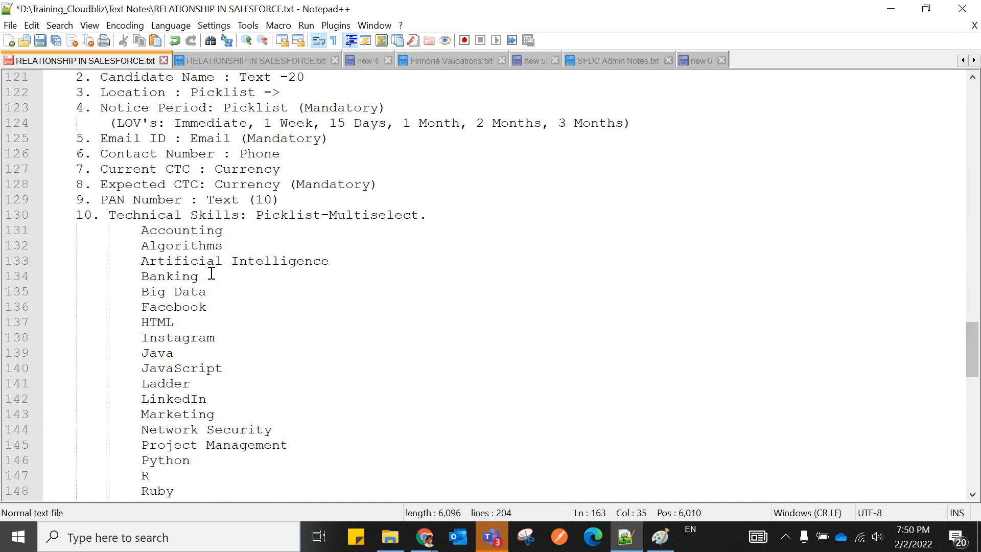
{"action": "left_click_drag", "start_coordinate": [256, 214], "coordinate": [424, 213]}
Review the Master-Detail notes down to the Position entry on line 163.
{"action": "left_click", "coordinate": [457, 240]}
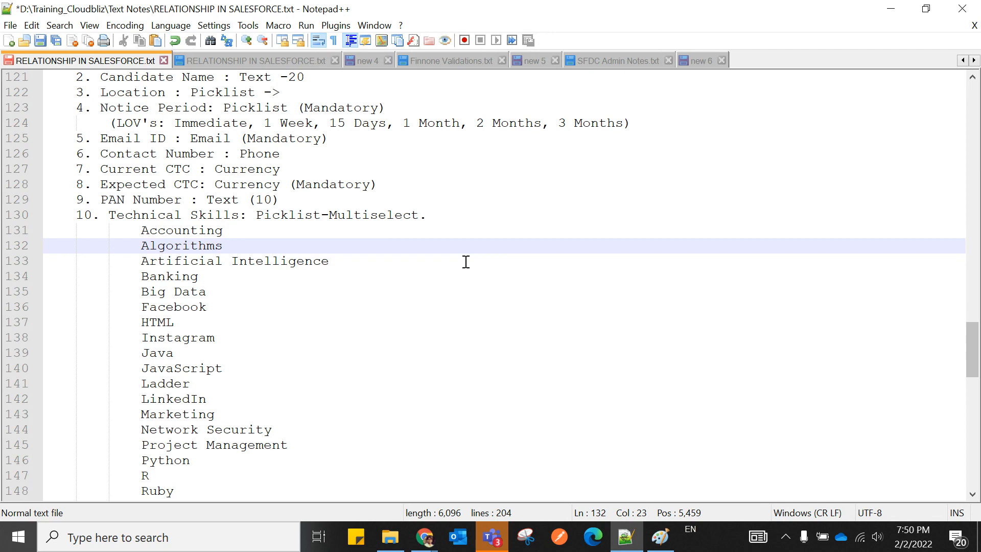
{"action": "scroll", "coordinate": [380, 367], "scroll_direction": "down", "scroll_amount": 9}
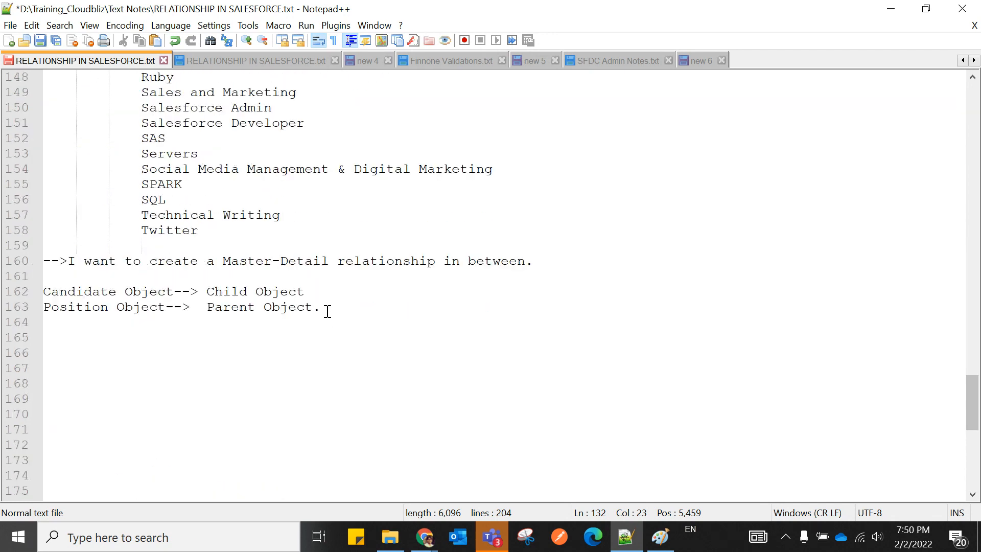
{"action": "left_click", "coordinate": [327, 310]}
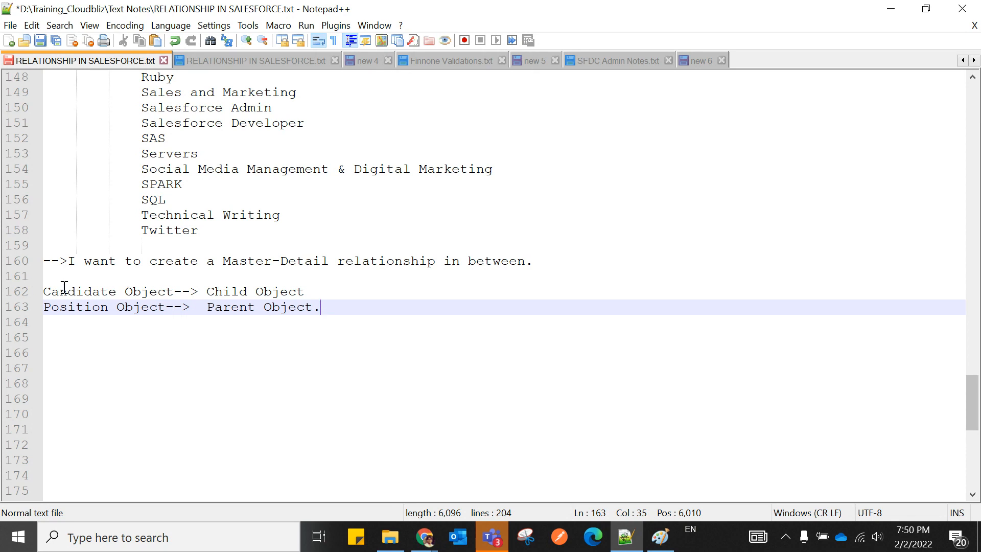
{"action": "double_click", "coordinate": [98, 308]}
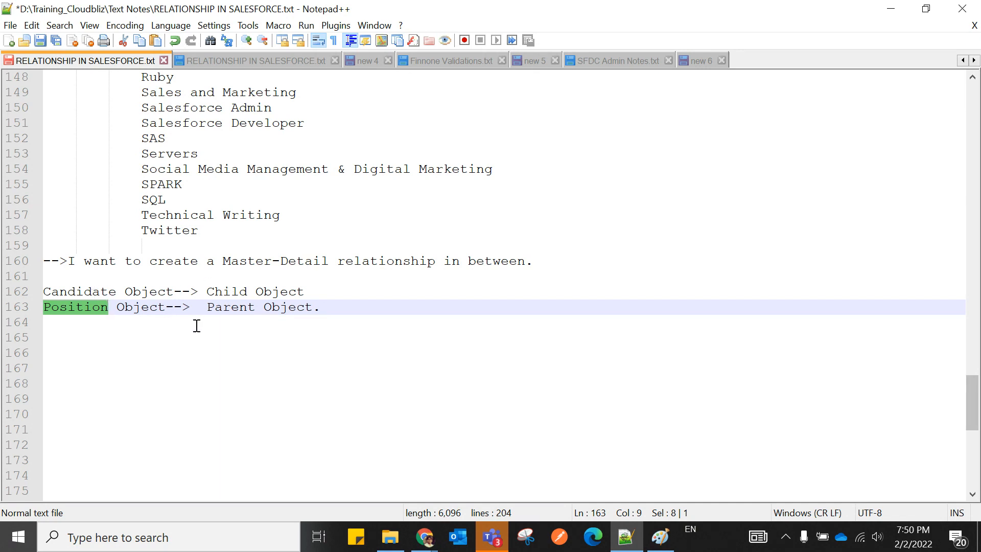
{"action": "left_click", "coordinate": [322, 307]}
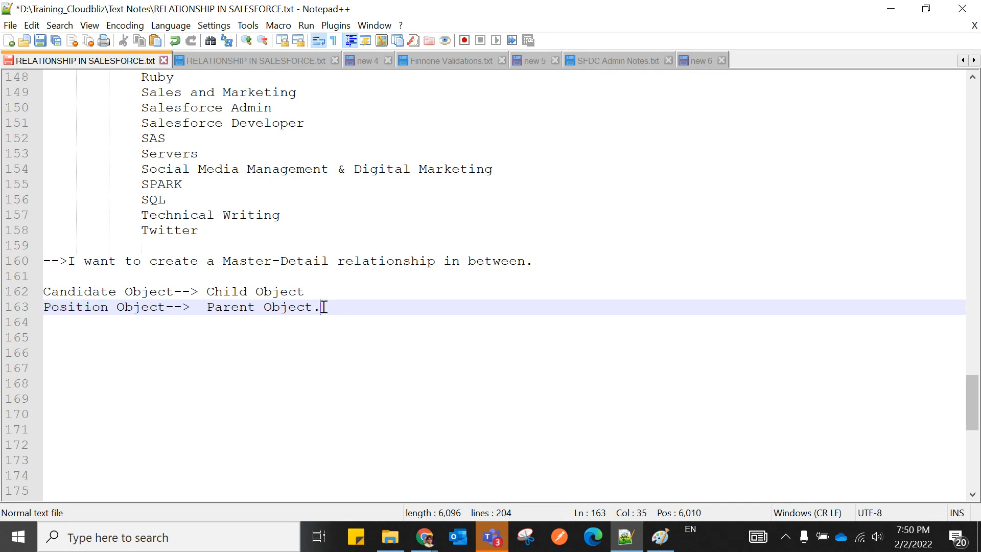
Switch to the Google Meet call in Chrome and mute the microphone.
{"action": "left_click", "coordinate": [431, 539]}
{"action": "left_click", "coordinate": [250, 465]}
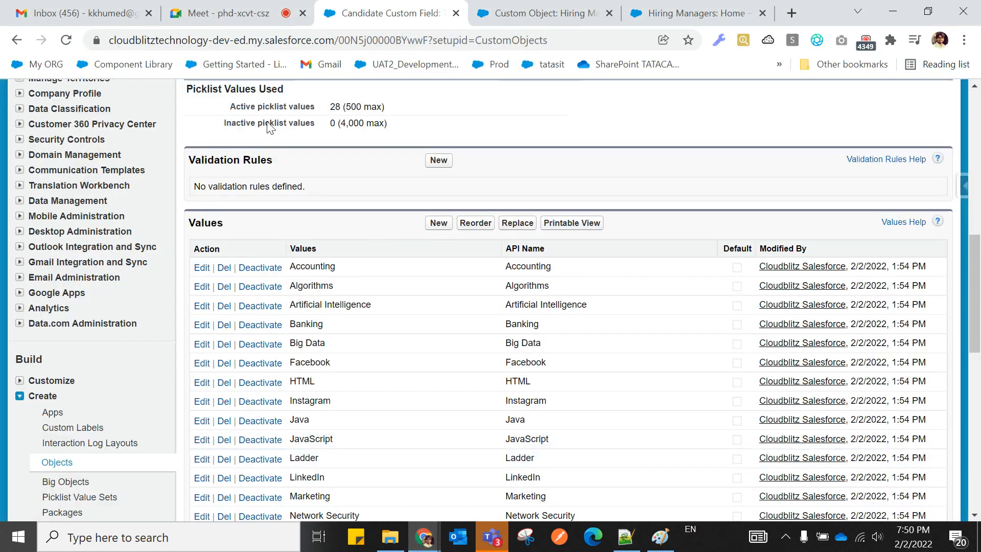
{"action": "left_click", "coordinate": [225, 12]}
{"action": "left_click", "coordinate": [389, 497]}
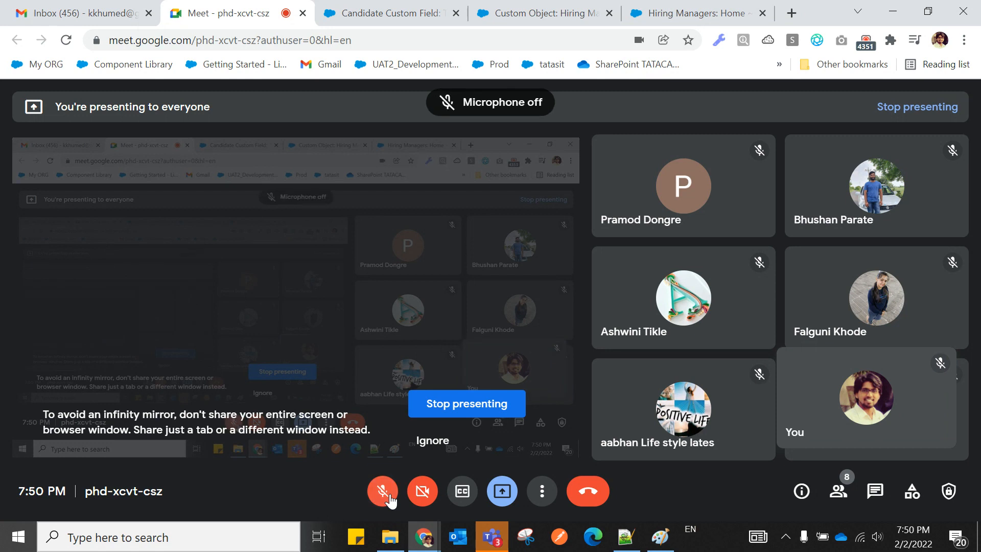
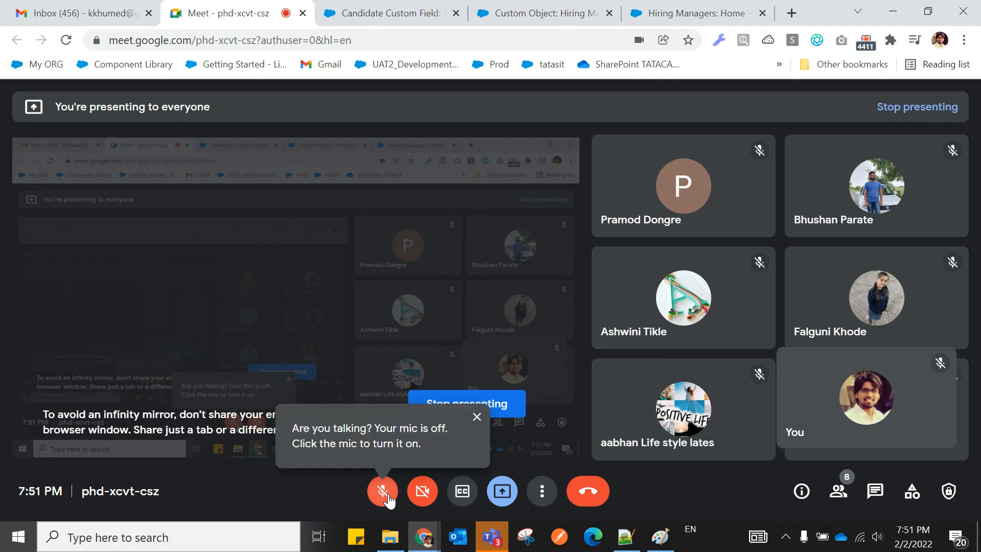
Unmute the Google Meet microphone and bring the RELATIONSHIP IN SALESFORCE.txt notes to the front.
{"action": "left_click", "coordinate": [382, 490]}
{"action": "left_click", "coordinate": [663, 15]}
{"action": "left_click", "coordinate": [626, 536]}
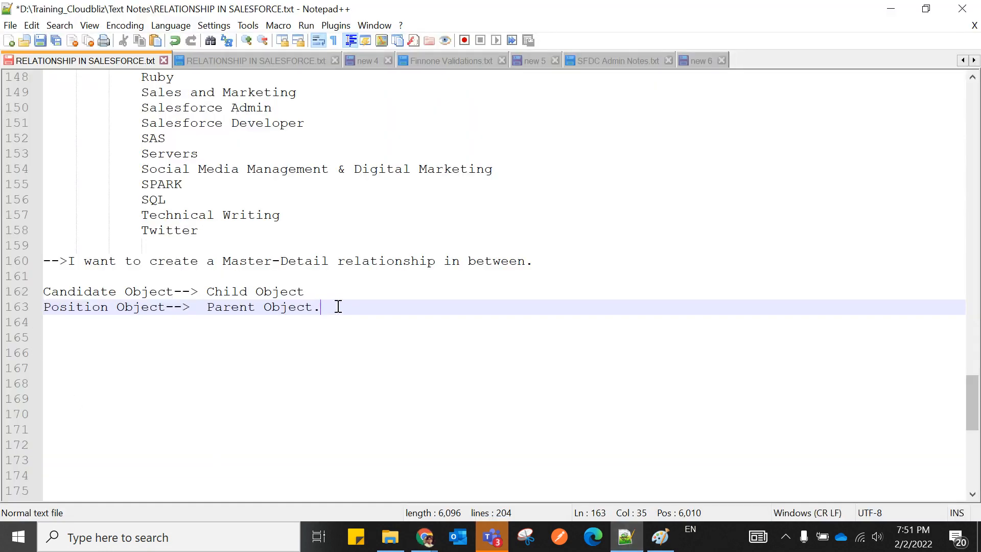
Write the note 'We need to create a Master-Details Relationship field in the "Candidate Object" -->', fixing typos.
{"action": "key", "text": "Return"}
{"action": "key", "text": "Return"}
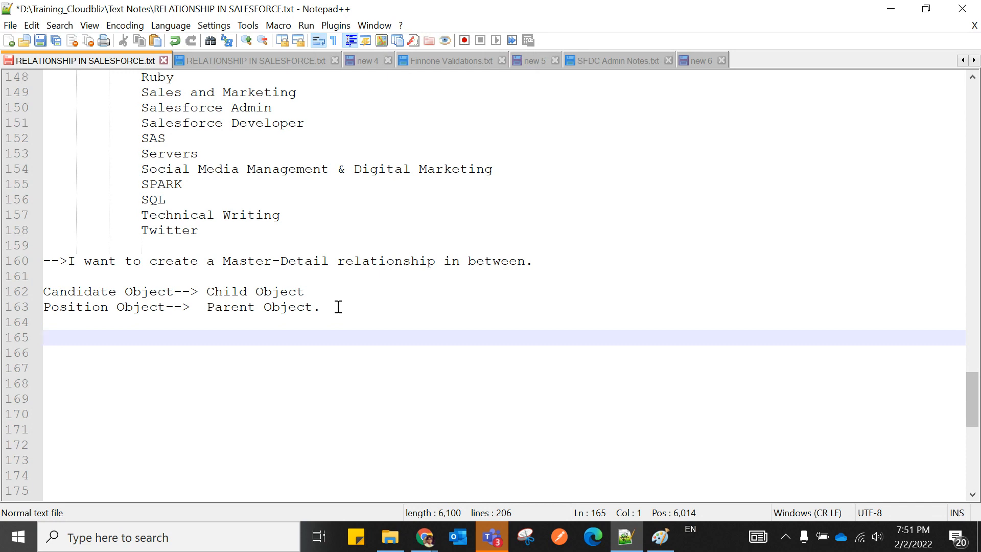
{"action": "type", "text": "Wee ned to c"}
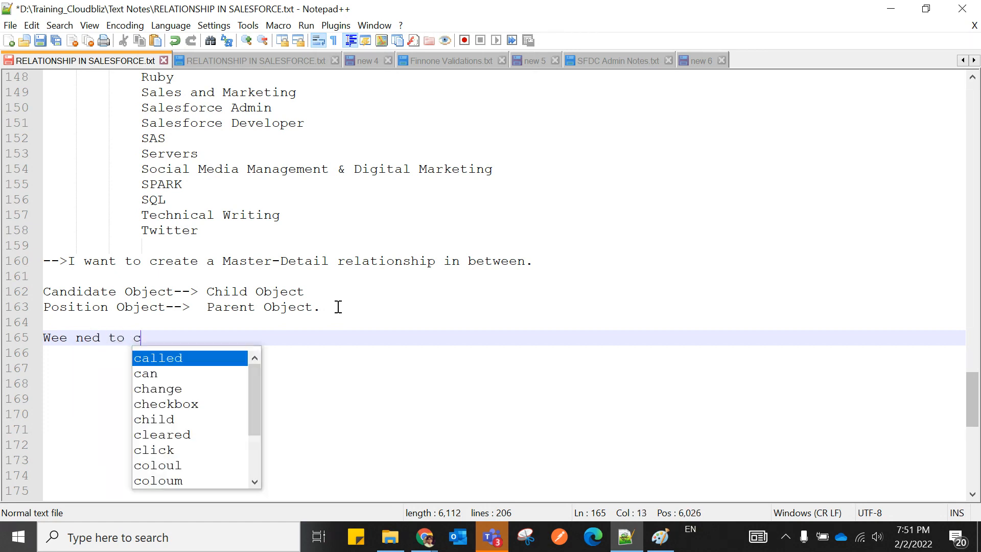
{"action": "type", "text": "reate a M"}
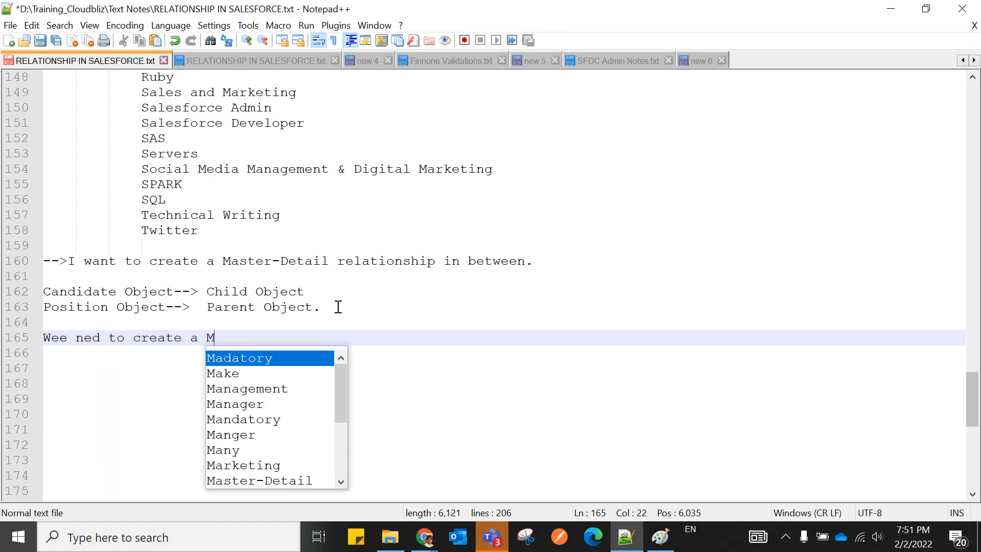
{"action": "type", "text": "aster-D"}
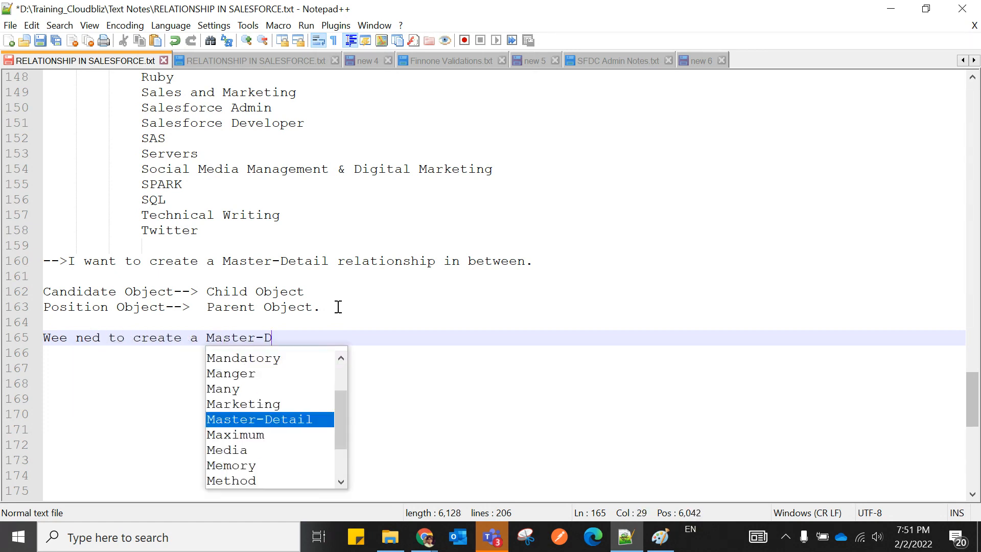
{"action": "type", "text": "etails real"}
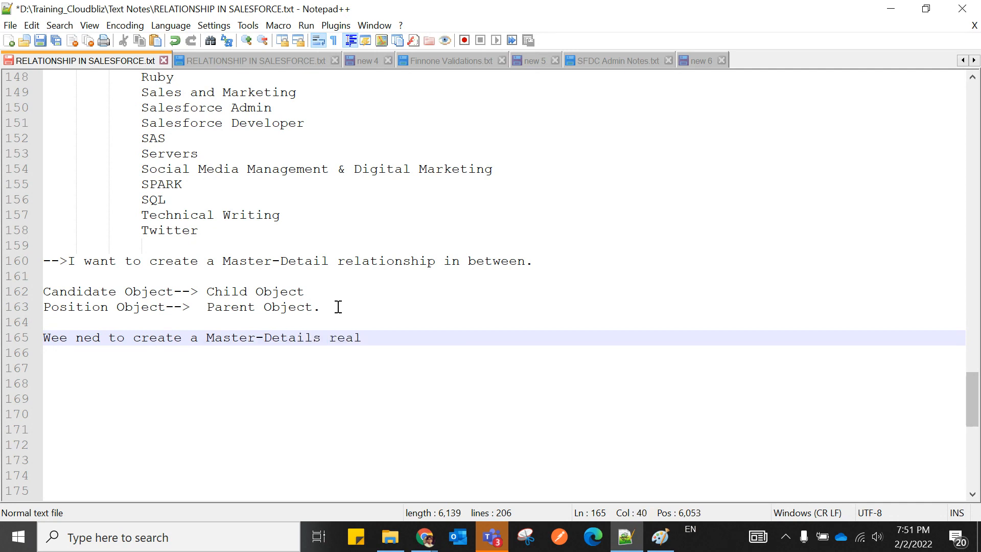
{"action": "type", "text": "tionship"}
{"action": "left_click", "coordinate": [339, 338]}
{"action": "key", "text": "BackSpace"}
{"action": "type", "text": "R"}
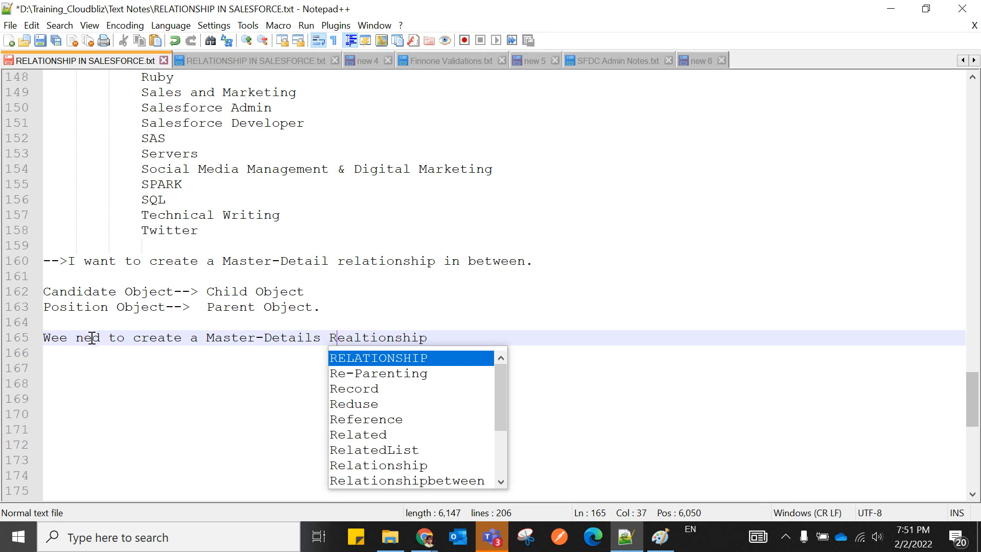
{"action": "left_click", "coordinate": [94, 338]}
{"action": "type", "text": "e"}
{"action": "left_click", "coordinate": [443, 339]}
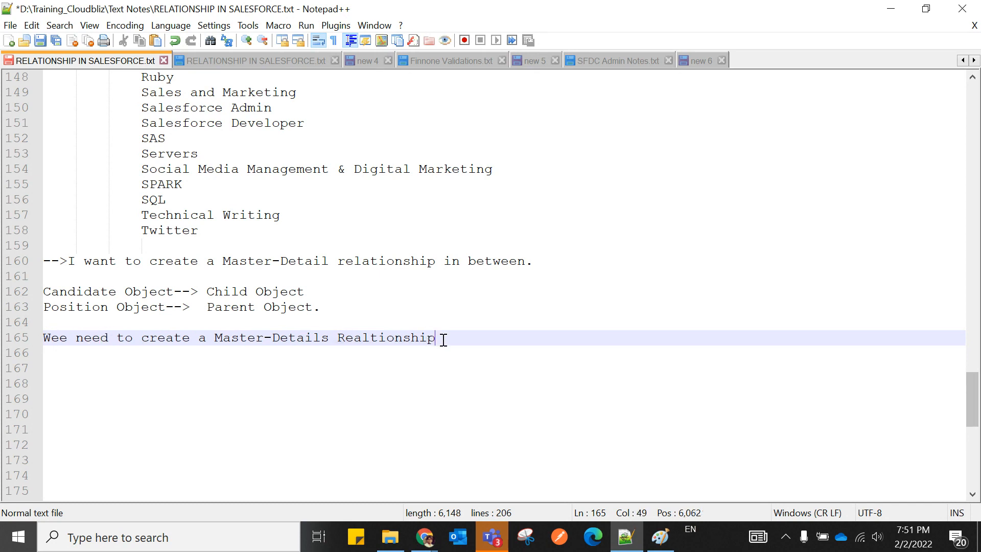
{"action": "type", "text": "firld"}
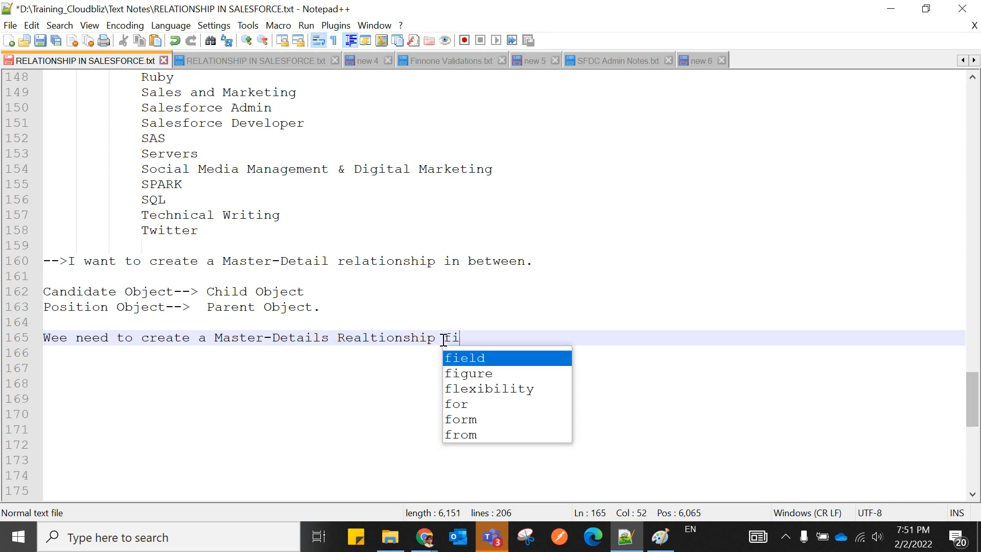
{"action": "key", "text": "BackSpace"}
{"action": "key", "text": "BackSpace"}
{"action": "key", "text": "BackSpace"}
{"action": "key", "text": "BackSpace"}
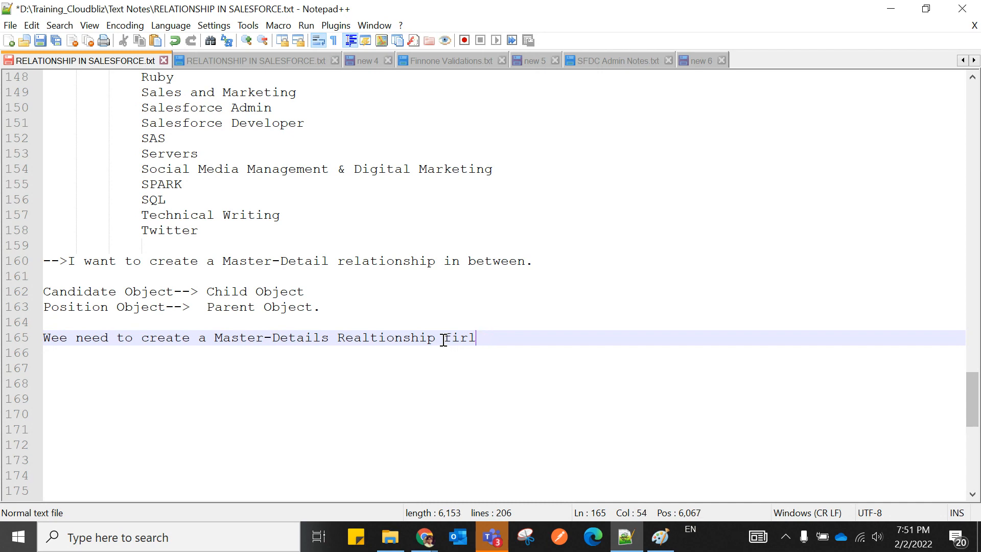
{"action": "type", "text": "eld in the \"C \"\"Candid"}
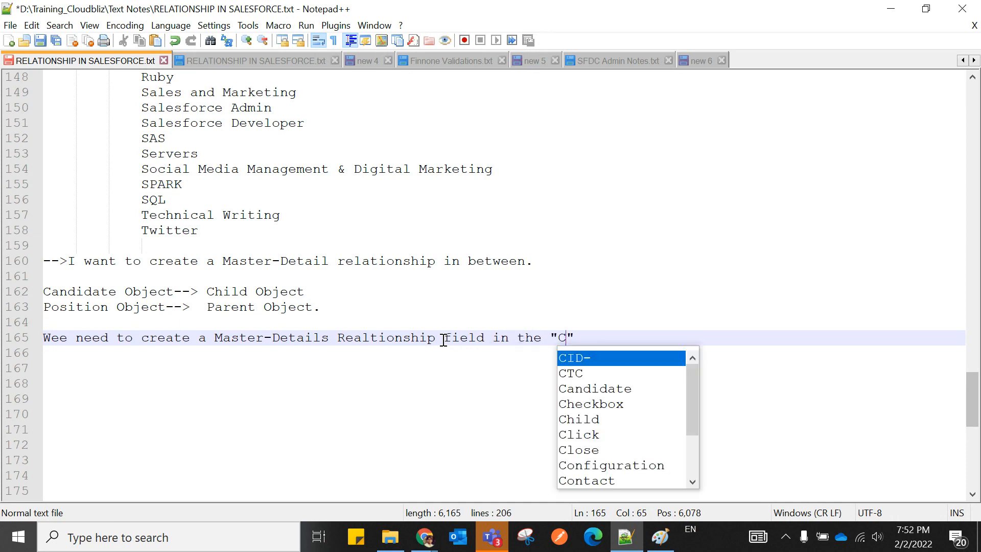
{"action": "type", "text": "ate Obje"}
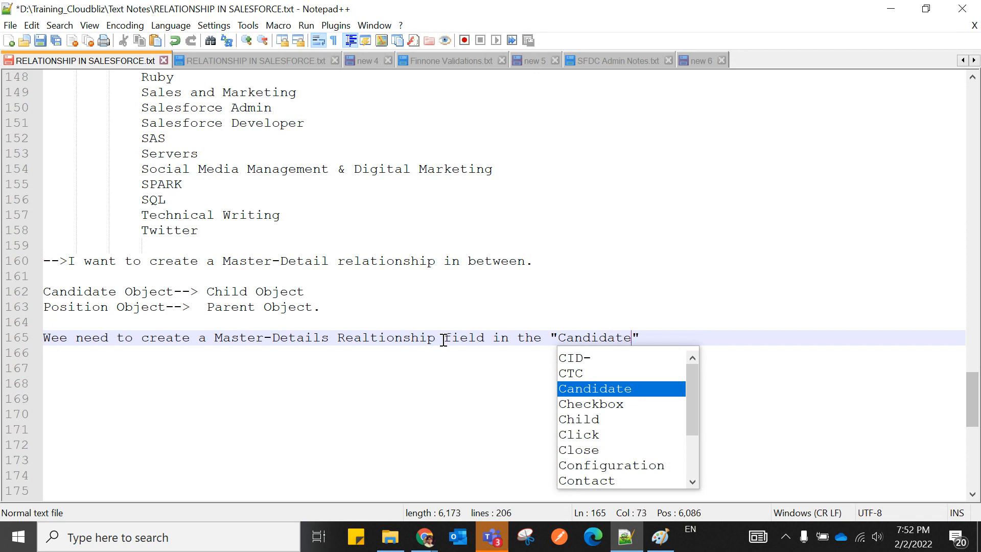
{"action": "type", "text": "ct"}
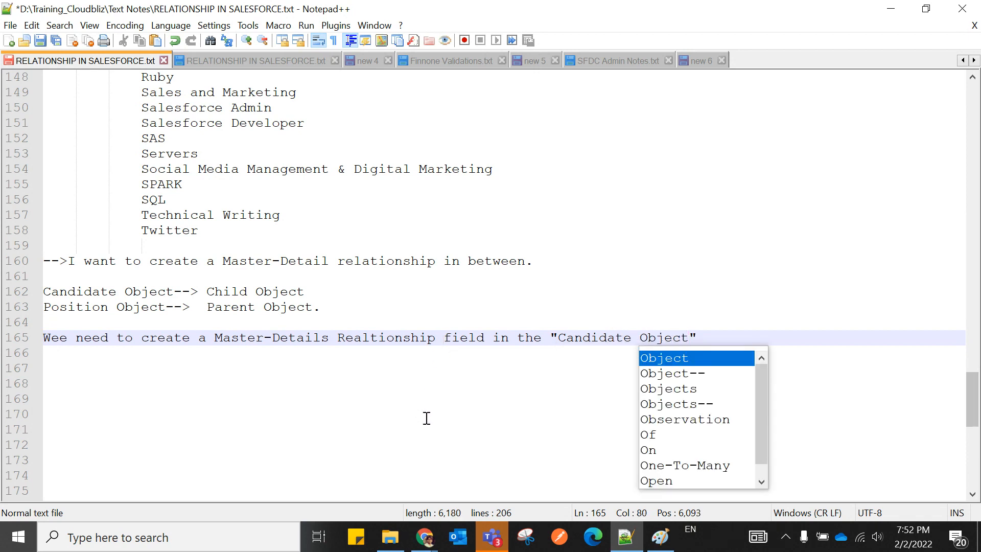
{"action": "left_click", "coordinate": [68, 339]}
{"action": "key", "text": "BackSpace"}
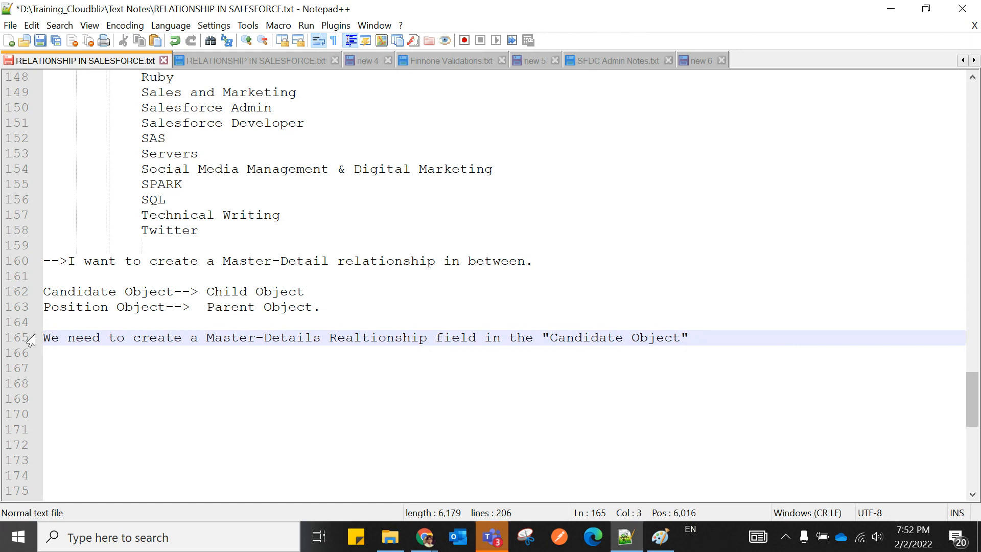
{"action": "type", "text": "--"}
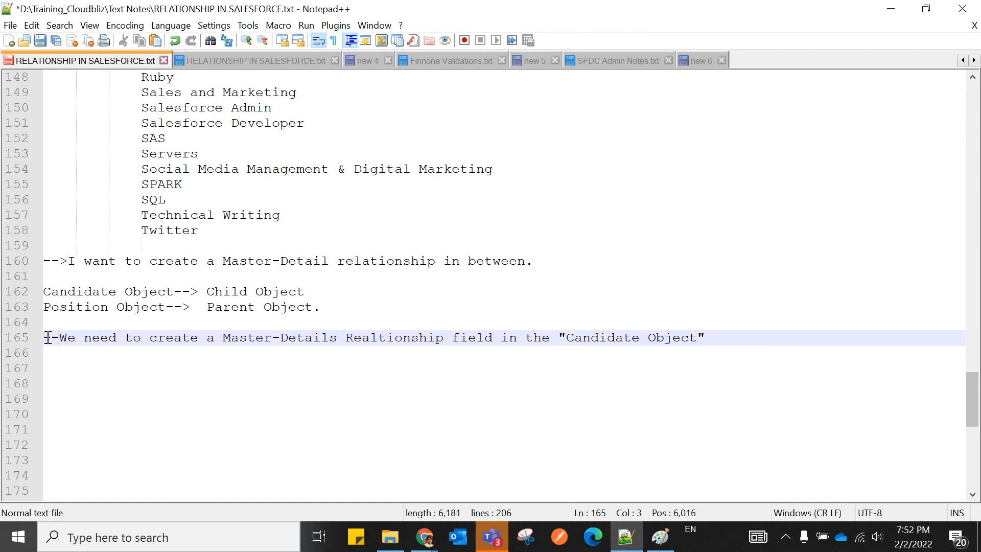
{"action": "type", "text": ">"}
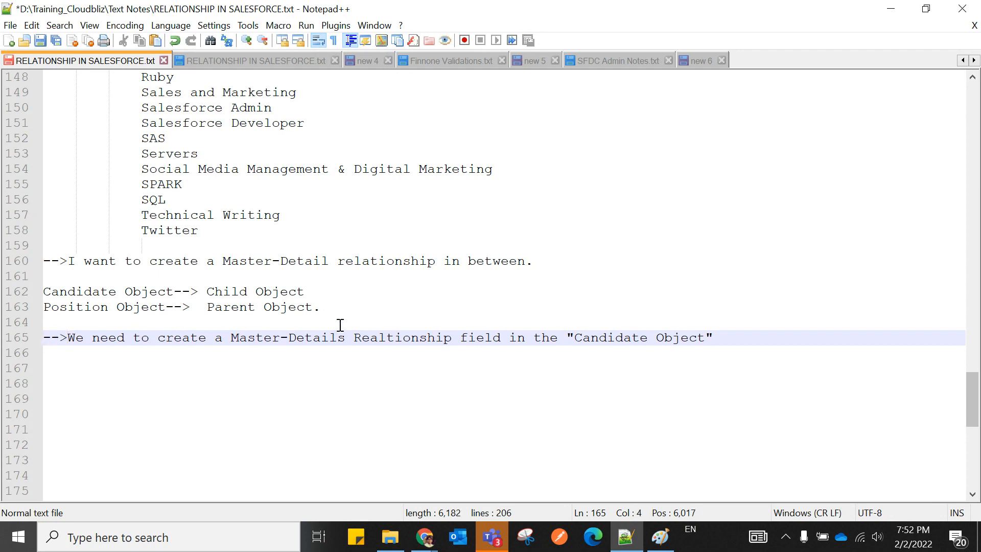
Finish the note with 'which will refrence to your "Position Object"' on an indented line.
{"action": "left_click", "coordinate": [724, 337]}
{"action": "type", "text": "whicj"}
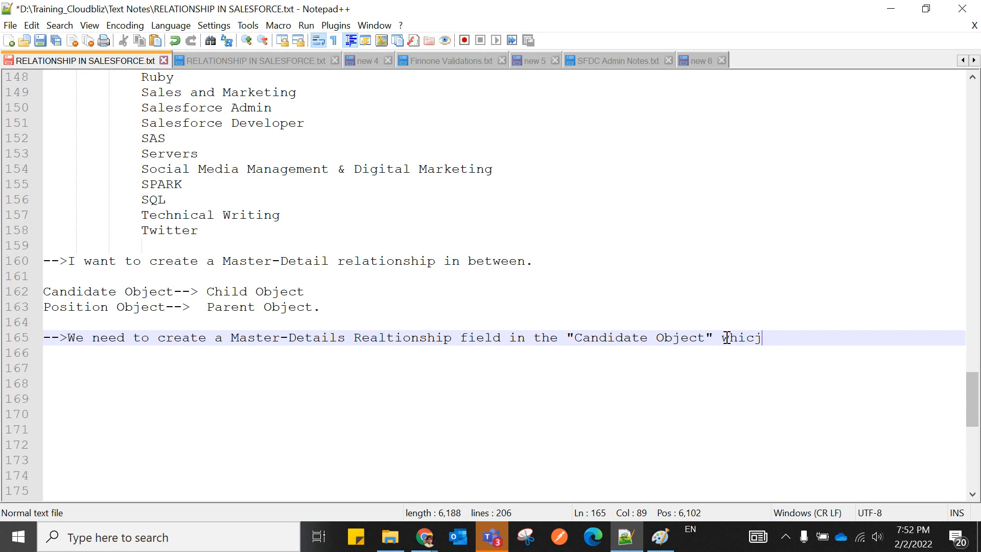
{"action": "key", "text": "BackSpace"}
{"action": "type", "text": "h will refrence to"}
{"action": "key", "text": "BackSpace"}
{"action": "type", "text": "to your"}
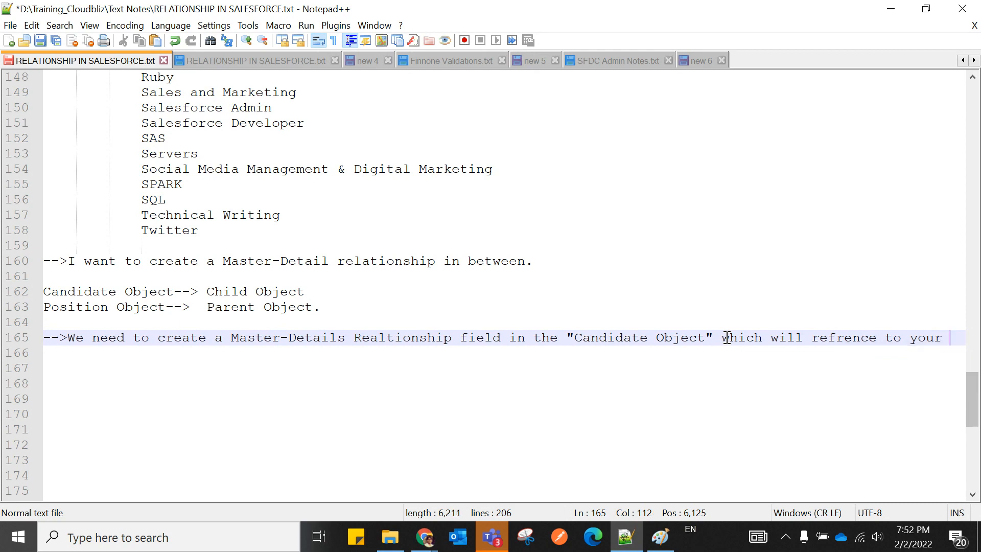
{"action": "key", "text": "Return"}
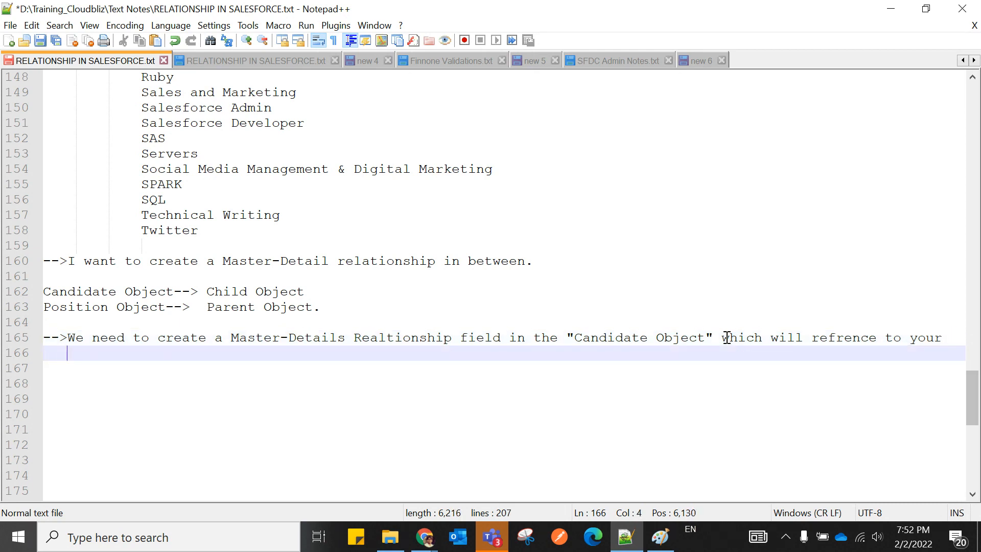
{"action": "type", "text": "Posi"}
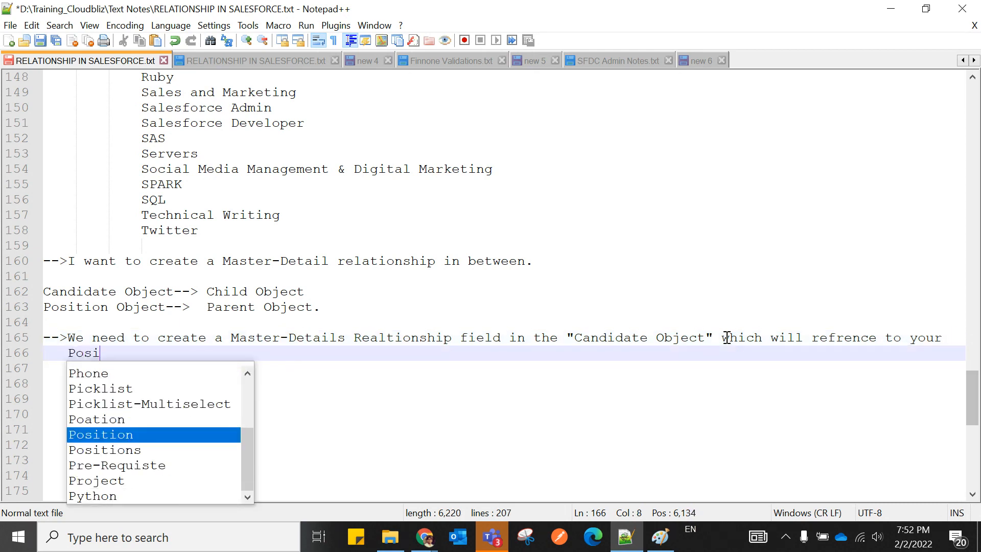
{"action": "type", "text": "tion Obj"}
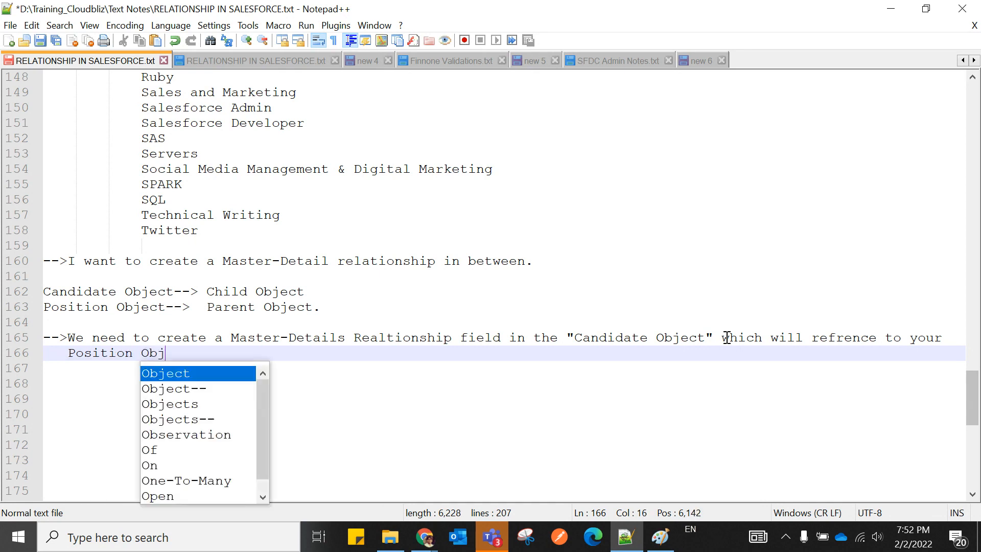
{"action": "type", "text": "ect\""}
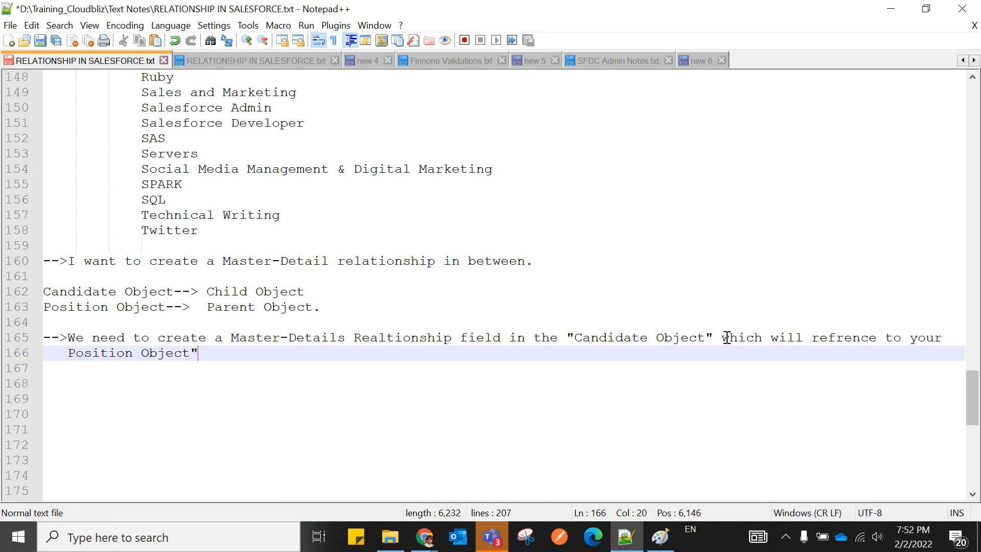
{"action": "left_click", "coordinate": [68, 352]}
{"action": "type", "text": "\""}
{"action": "left_click", "coordinate": [137, 376]}
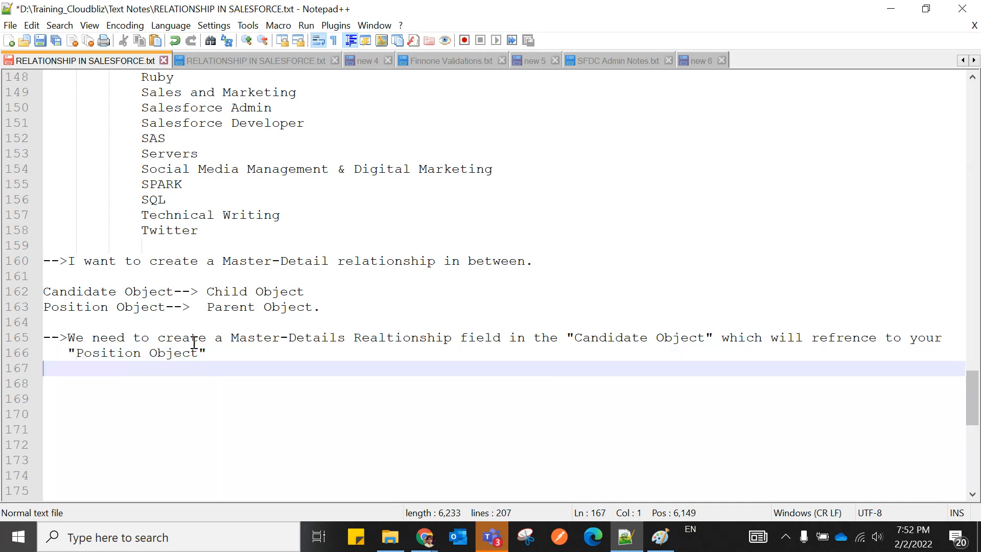
{"action": "mouse_move", "coordinate": [424, 536]}
{"action": "left_click", "coordinate": [271, 471]}
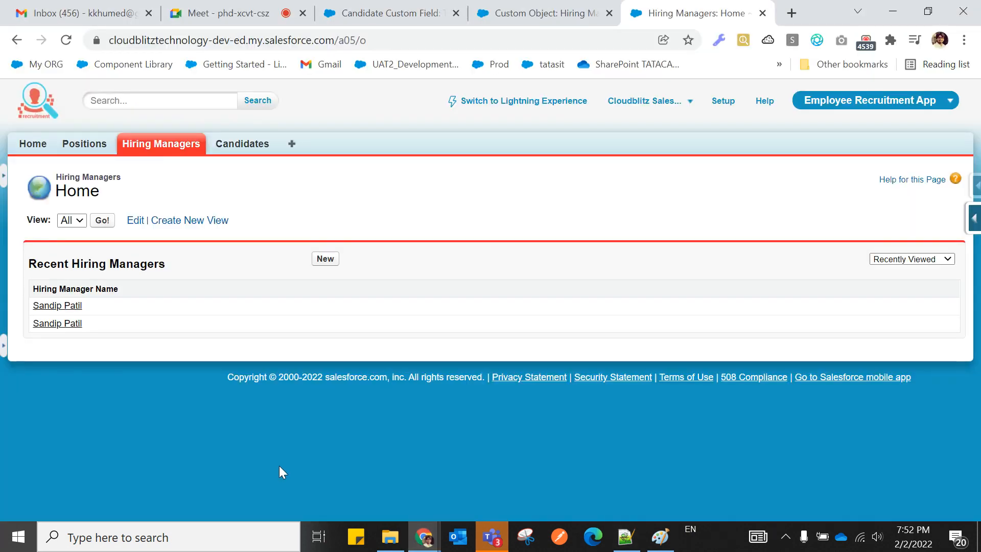
Open the Positions list and close the Candidate Custom Field and Hiring Manager tabs.
{"action": "left_click", "coordinate": [84, 145]}
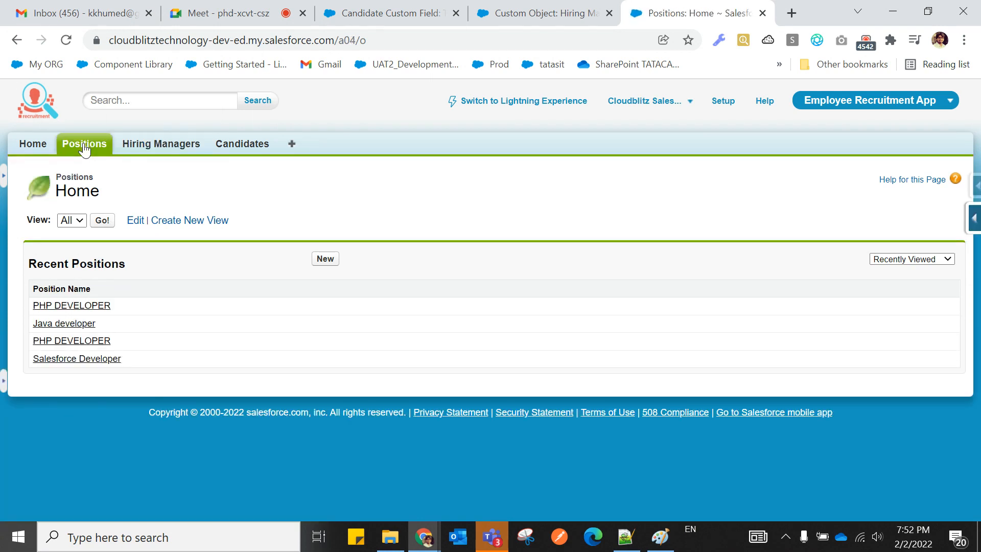
{"action": "left_click", "coordinate": [456, 13]}
{"action": "left_click", "coordinate": [399, 13]}
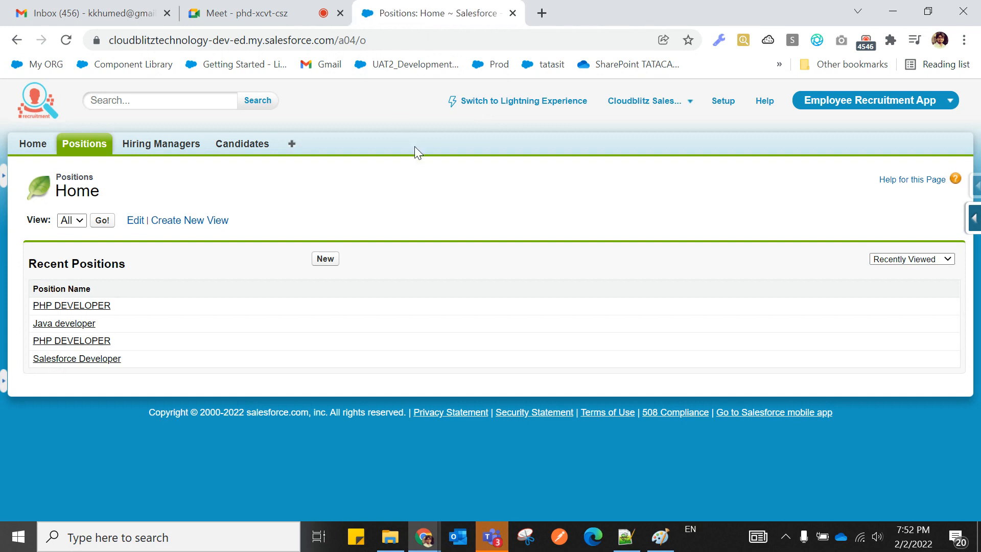
Search Setup for 'objects' and open the Candidate custom object from the Objects list.
{"action": "left_click", "coordinate": [722, 102]}
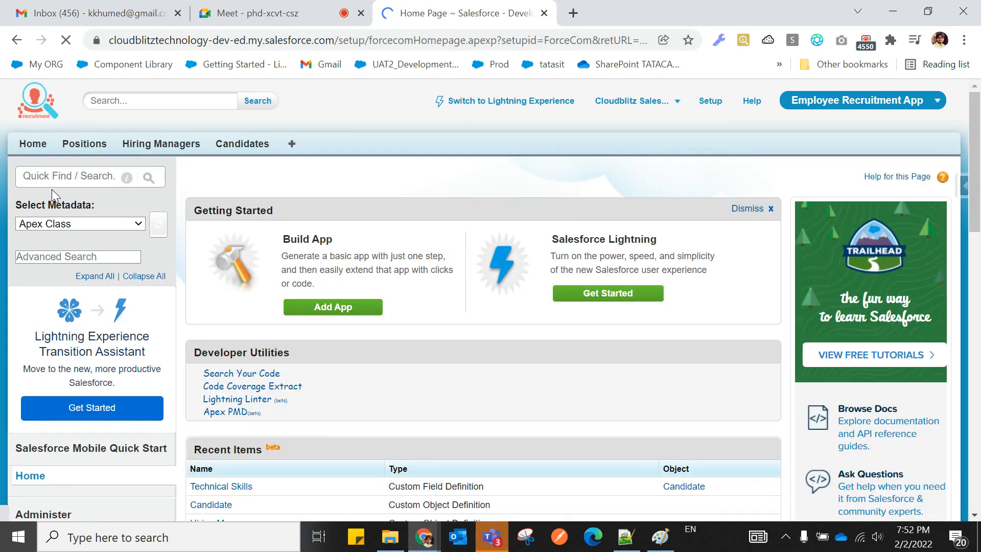
{"action": "left_click", "coordinate": [46, 178]}
{"action": "type", "text": "obj"}
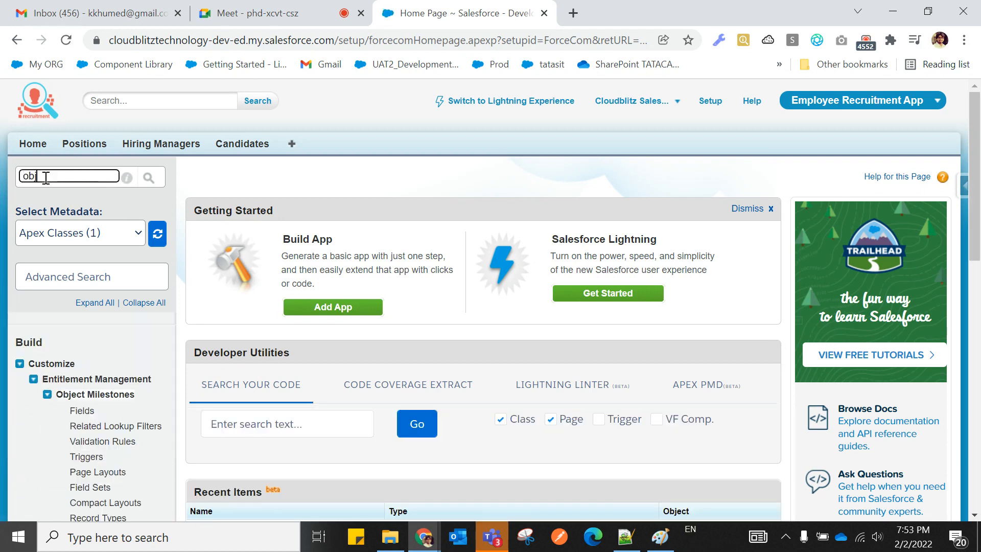
{"action": "type", "text": "et"}
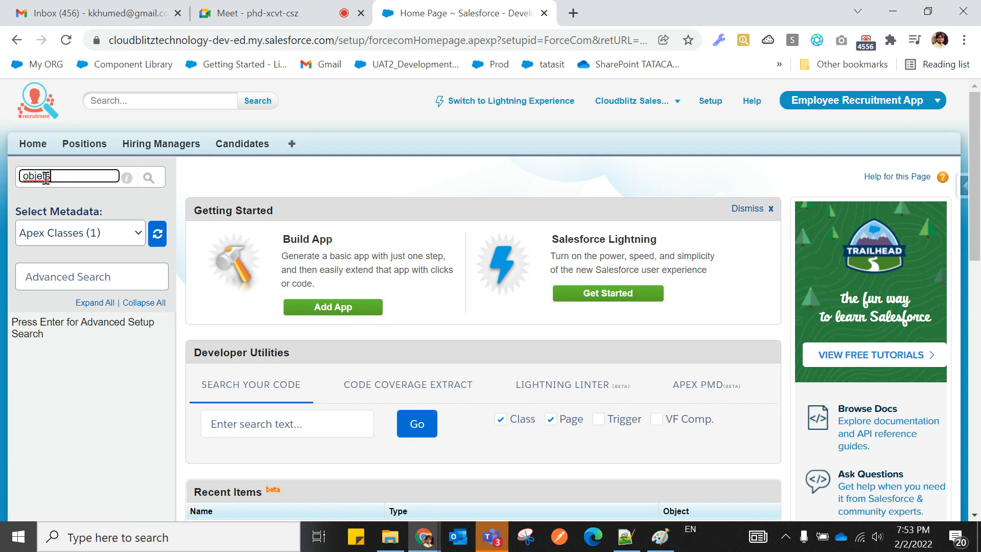
{"action": "key", "text": "BackSpace"}
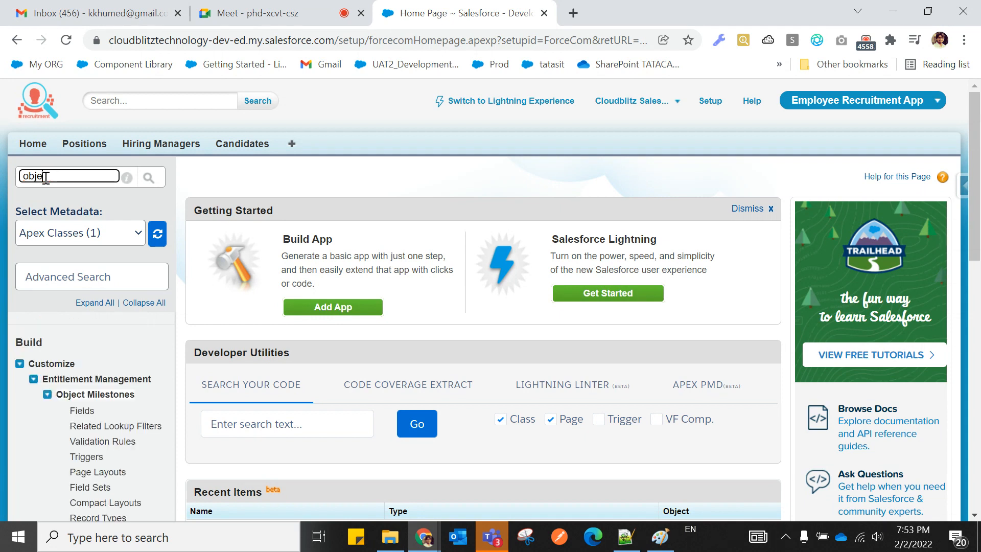
{"action": "type", "text": "cts"}
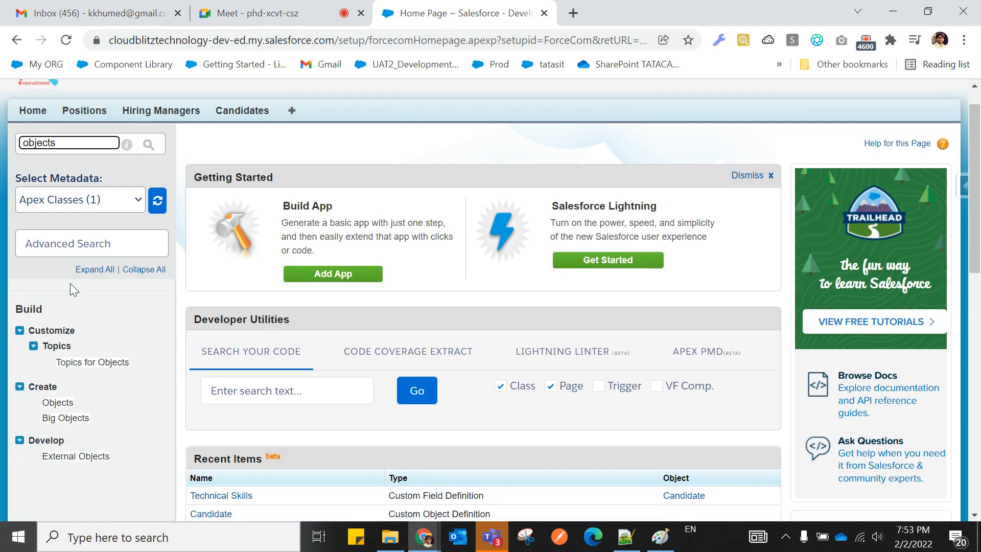
{"action": "scroll", "coordinate": [61, 297], "scroll_direction": "down", "scroll_amount": 3}
{"action": "left_click", "coordinate": [64, 285]}
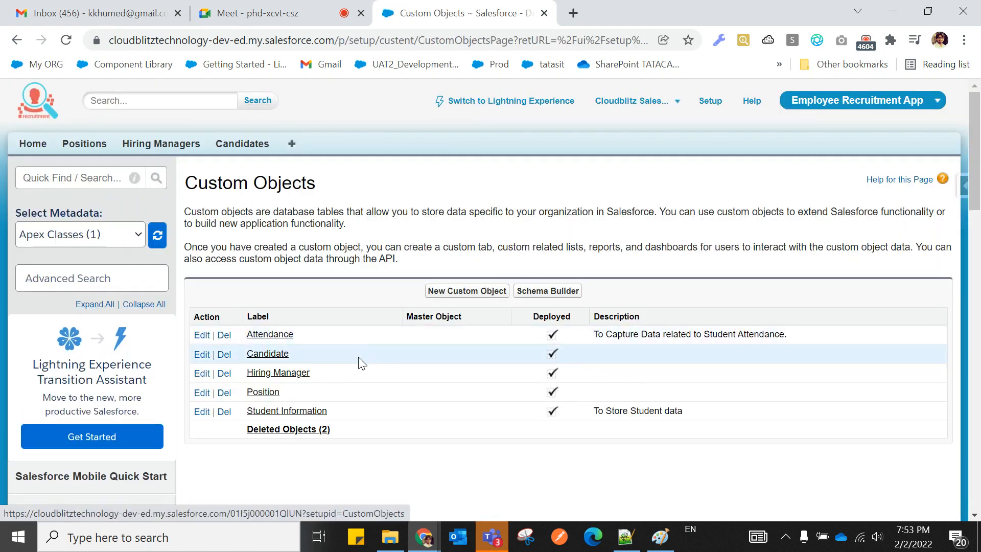
{"action": "left_click", "coordinate": [271, 354]}
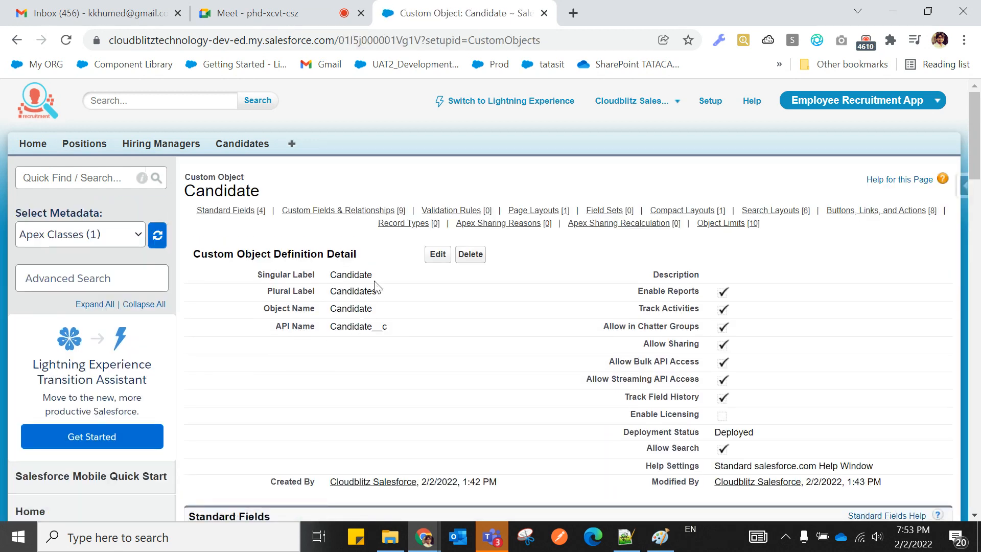
Point out Custom Fields & Relationships on the Candidate object and start a new custom field.
{"action": "scroll", "coordinate": [371, 323], "scroll_direction": "down", "scroll_amount": 3}
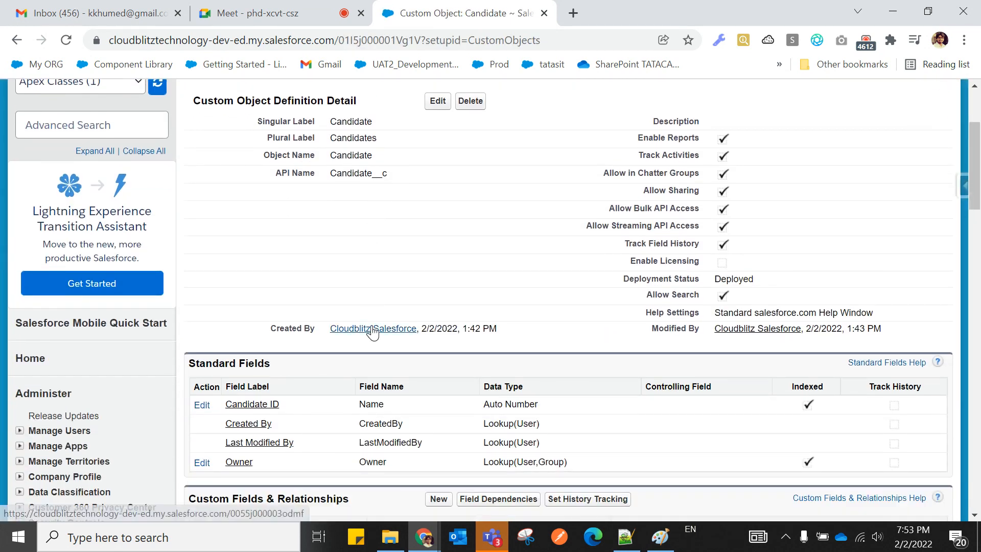
{"action": "scroll", "coordinate": [372, 325], "scroll_direction": "down", "scroll_amount": 4}
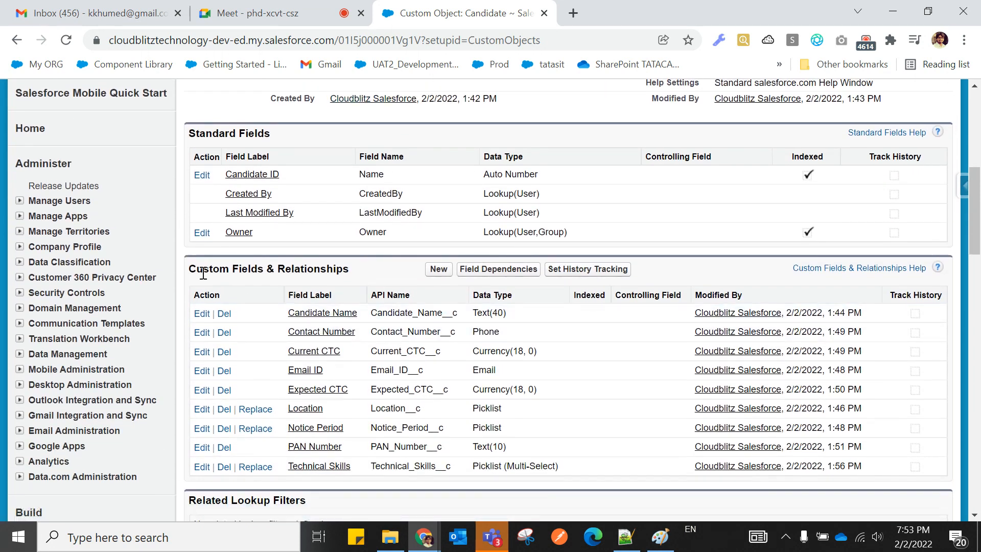
{"action": "left_click_drag", "start_coordinate": [188, 271], "coordinate": [365, 272]}
{"action": "left_click", "coordinate": [423, 536]}
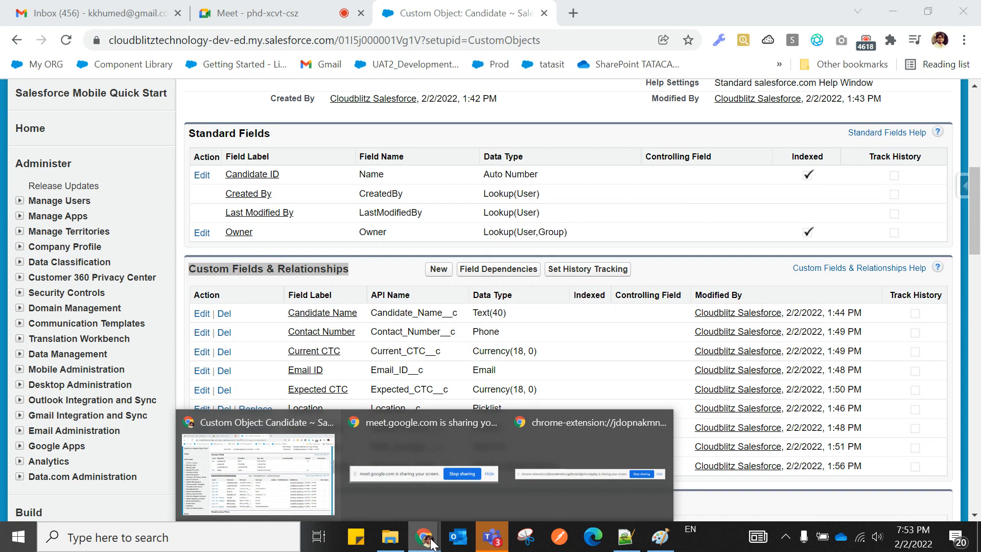
{"action": "left_click", "coordinate": [225, 9]}
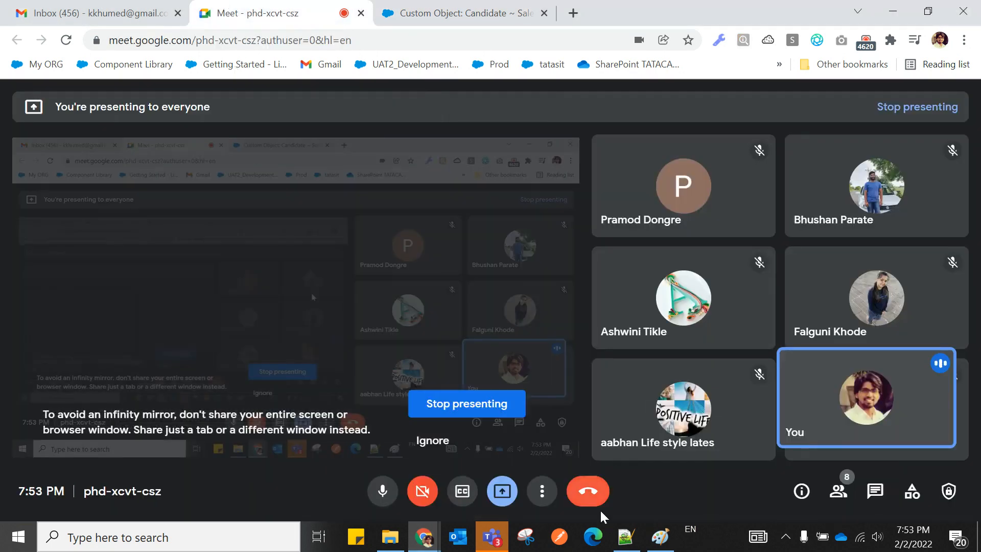
{"action": "left_click", "coordinate": [429, 17]}
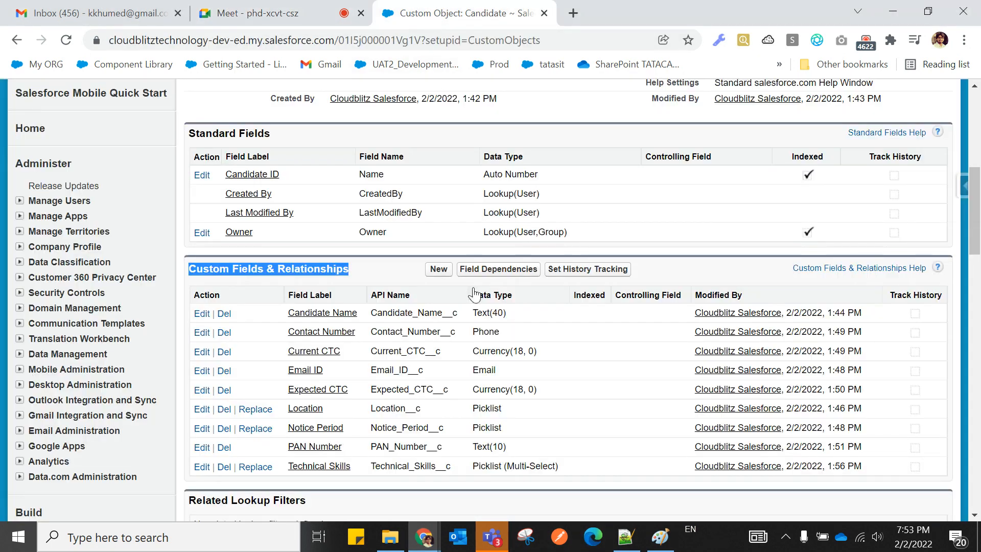
{"action": "left_click", "coordinate": [363, 270]}
{"action": "left_click_drag", "start_coordinate": [360, 270], "coordinate": [190, 269]}
{"action": "left_click", "coordinate": [354, 270]}
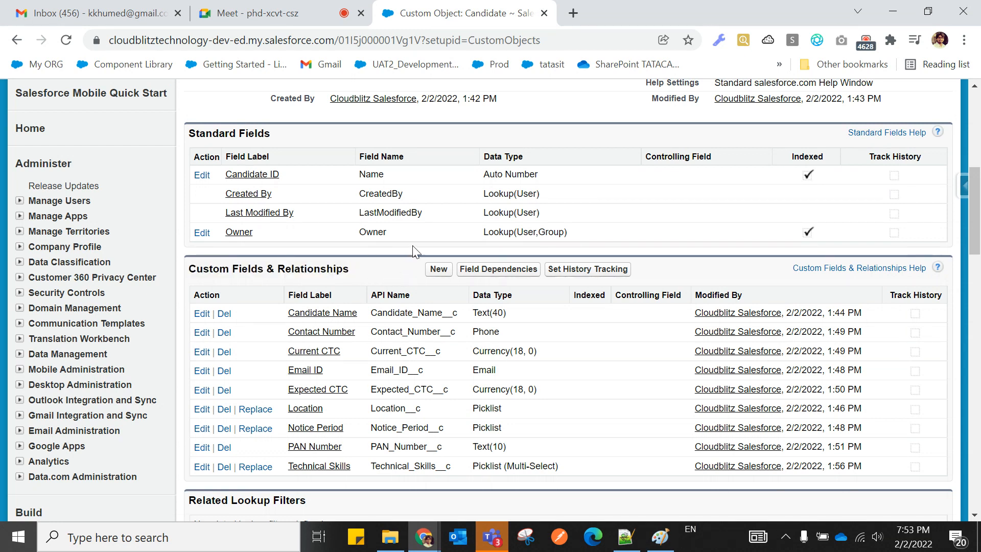
{"action": "left_click", "coordinate": [436, 270]}
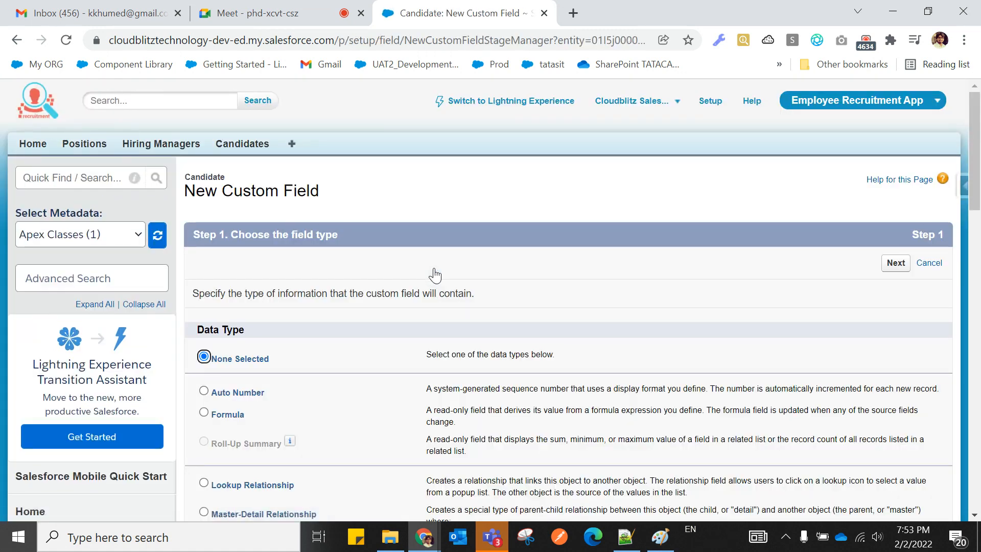
Choose Master-Detail Relationship as the field type and relate it to the Position object.
{"action": "scroll", "coordinate": [399, 301], "scroll_direction": "down", "scroll_amount": 4}
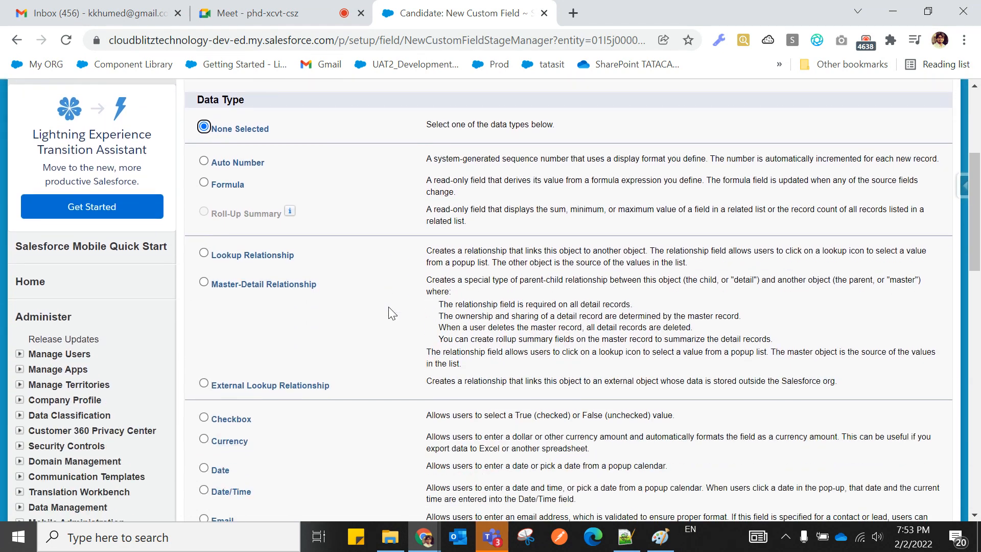
{"action": "left_click", "coordinate": [203, 281]}
{"action": "scroll", "coordinate": [258, 334], "scroll_direction": "down", "scroll_amount": 10}
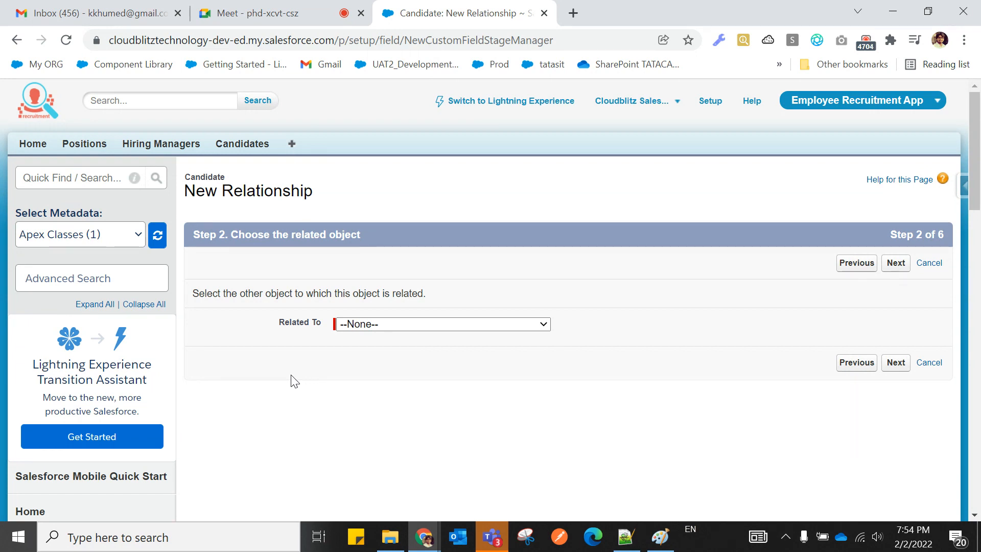
{"action": "left_click", "coordinate": [376, 331]}
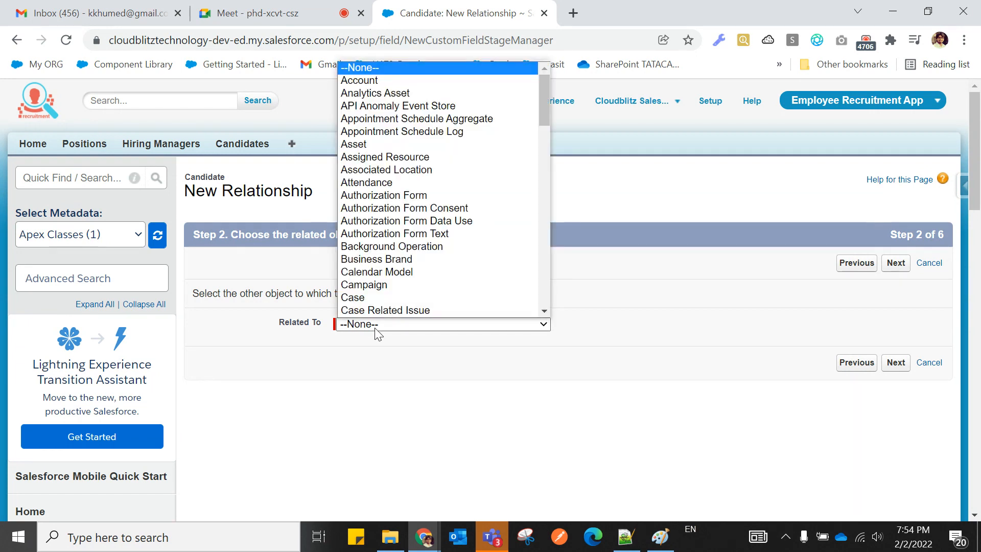
{"action": "key", "text": "p"}
{"action": "key", "text": "Down"}
{"action": "key", "text": "Down"}
{"action": "key", "text": "Down"}
{"action": "key", "text": "Down"}
{"action": "key", "text": "Down"}
{"action": "key", "text": "Down"}
{"action": "key", "text": "Down"}
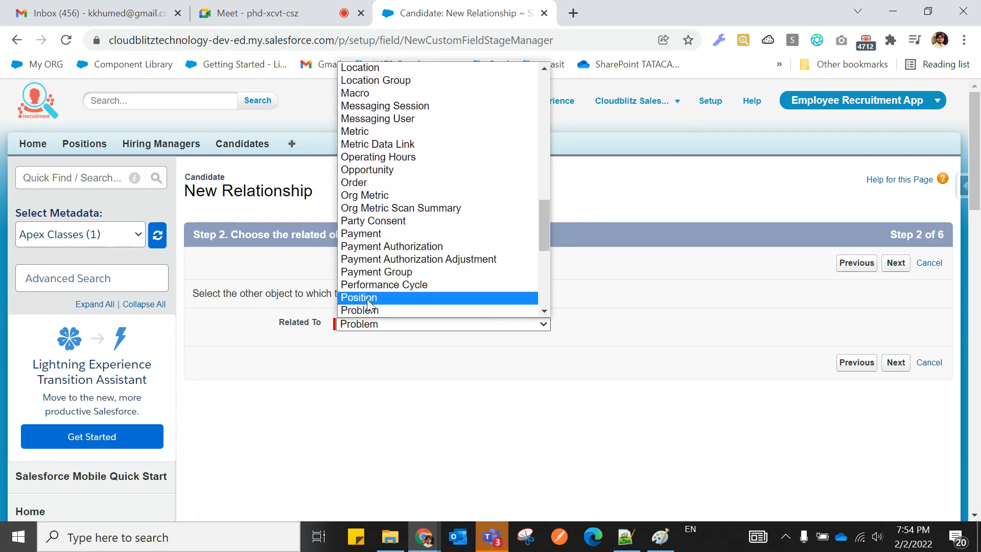
{"action": "left_click", "coordinate": [369, 299]}
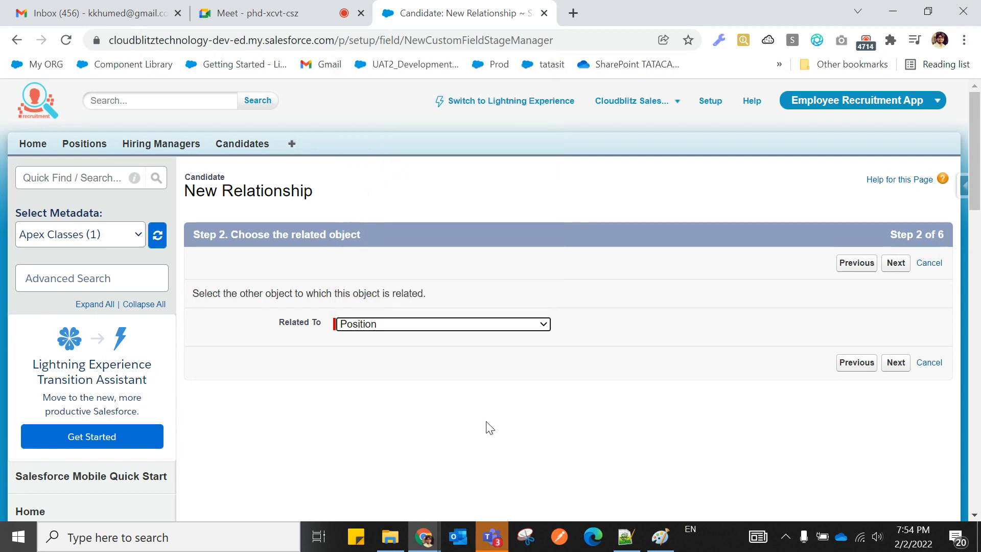
{"action": "left_click", "coordinate": [897, 363]}
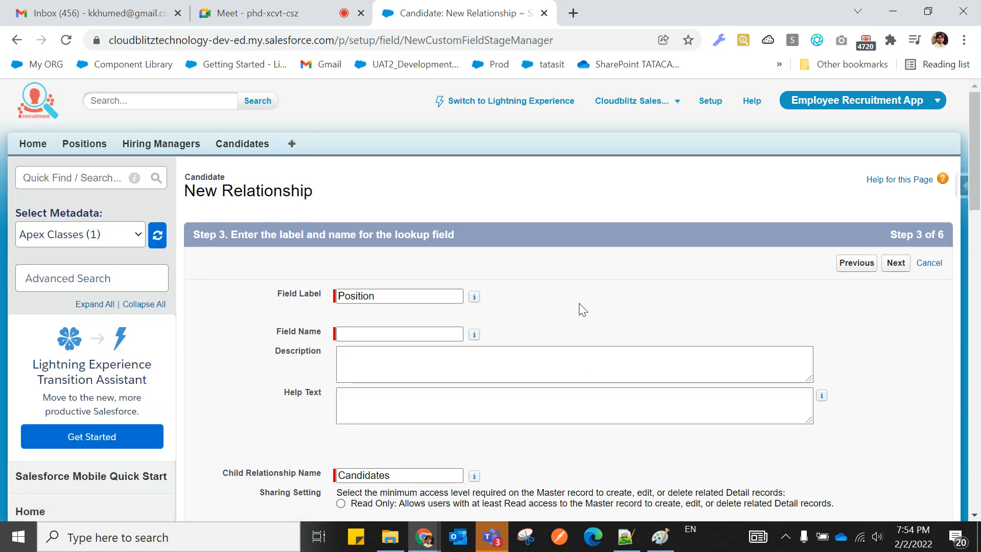
{"action": "scroll", "coordinate": [581, 306], "scroll_direction": "down", "scroll_amount": 1}
Enter 'Position Name' as the Field Name of the Position relationship field.
{"action": "left_click_drag", "start_coordinate": [278, 217], "coordinate": [314, 225]}
{"action": "left_click", "coordinate": [313, 224]}
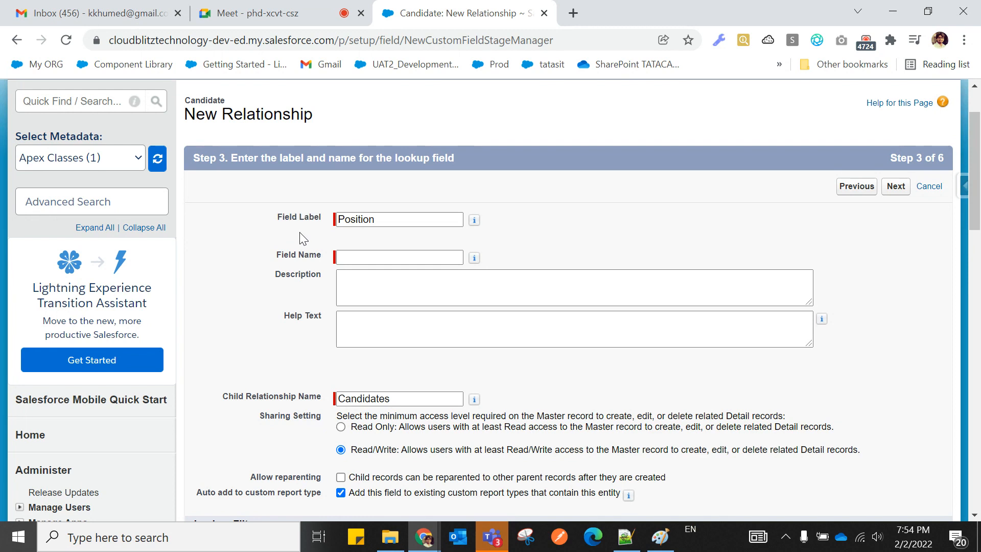
{"action": "left_click", "coordinate": [372, 254]}
{"action": "left_click", "coordinate": [373, 254]}
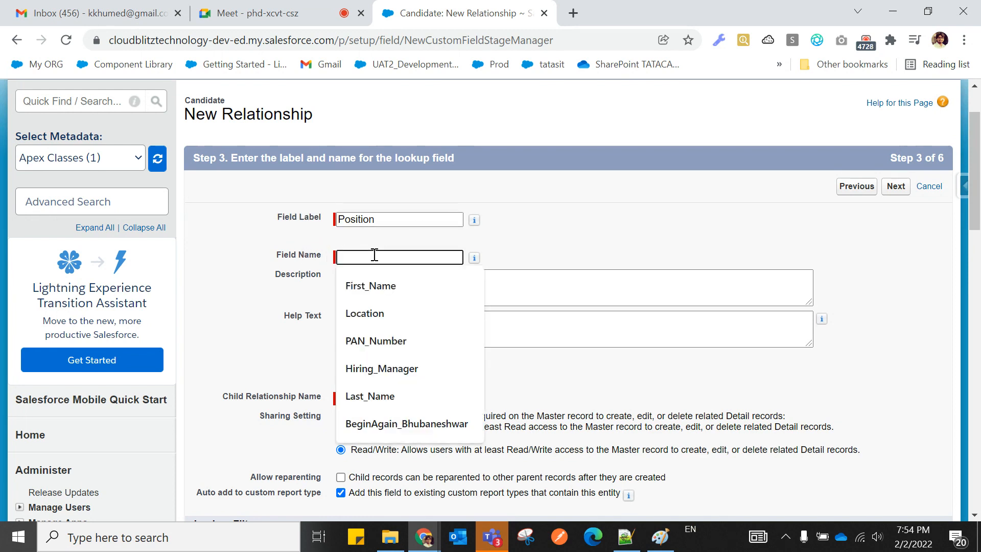
{"action": "type", "text": "Po"}
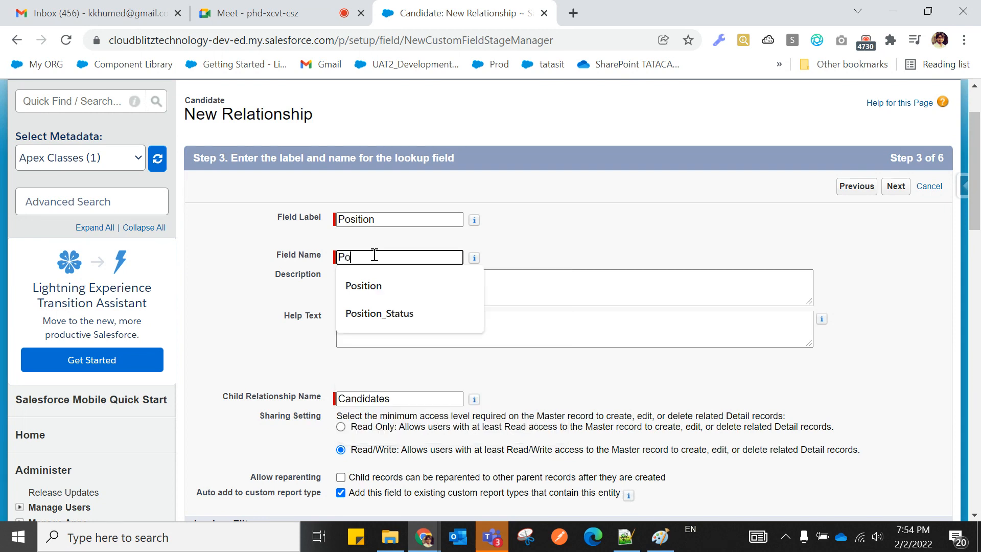
{"action": "type", "text": "sition Name"}
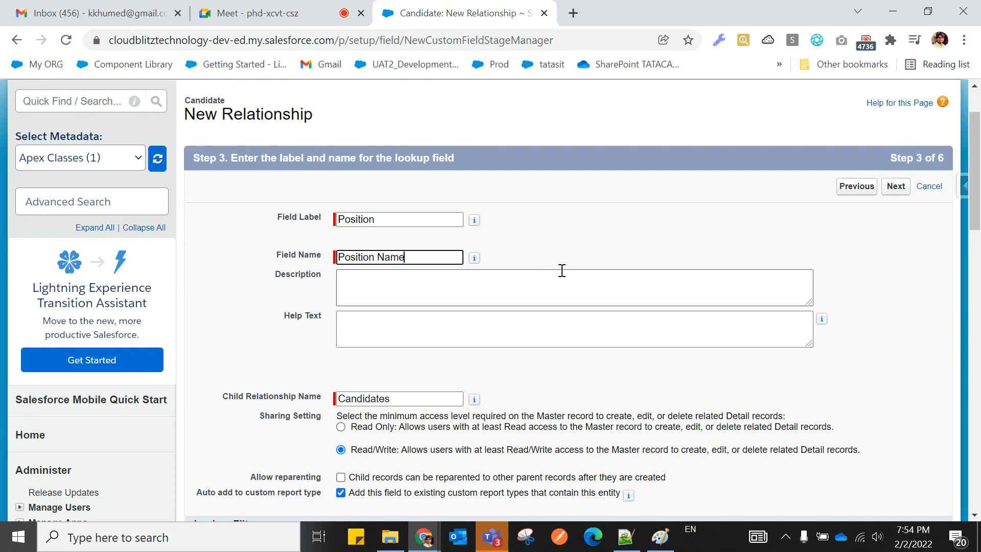
{"action": "left_click", "coordinate": [574, 246]}
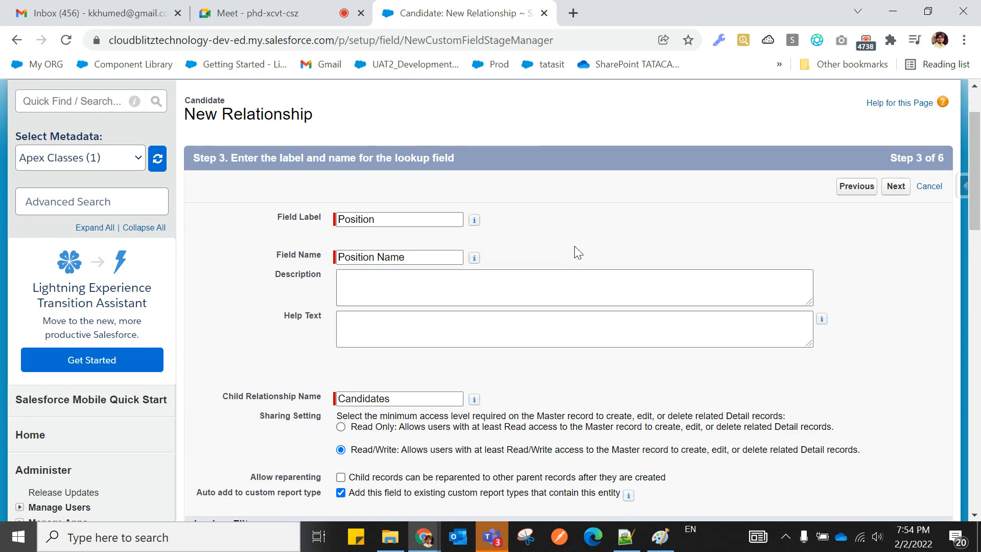
{"action": "scroll", "coordinate": [574, 246], "scroll_direction": "down", "scroll_amount": 2}
{"action": "scroll", "coordinate": [574, 246], "scroll_direction": "down", "scroll_amount": 2}
{"action": "left_click_drag", "start_coordinate": [223, 244], "coordinate": [400, 250]}
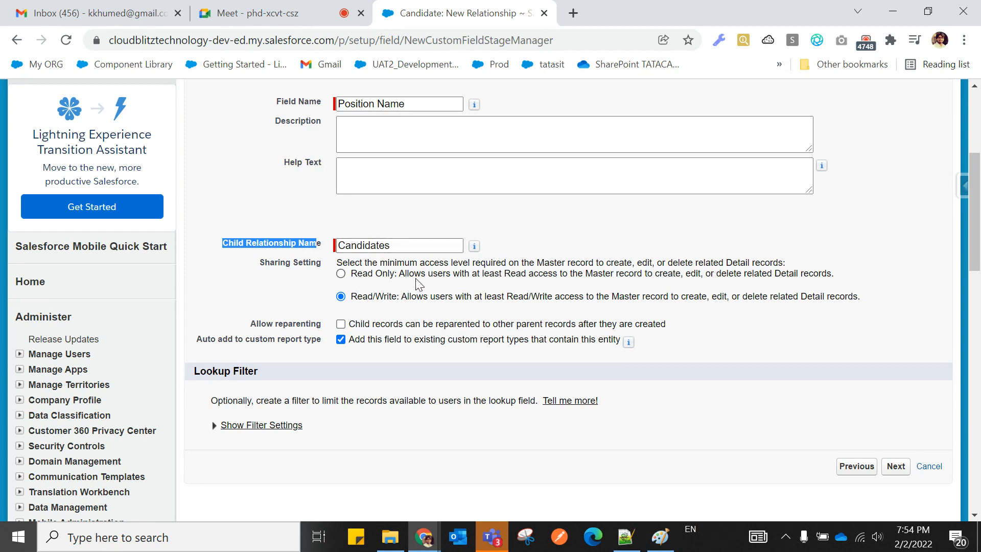
Set sharing to Read Only and point out the Allow reparenting option, leaving it unchecked.
{"action": "left_click", "coordinate": [341, 275]}
{"action": "left_click", "coordinate": [310, 290]}
{"action": "left_click_drag", "start_coordinate": [250, 323], "coordinate": [322, 324]}
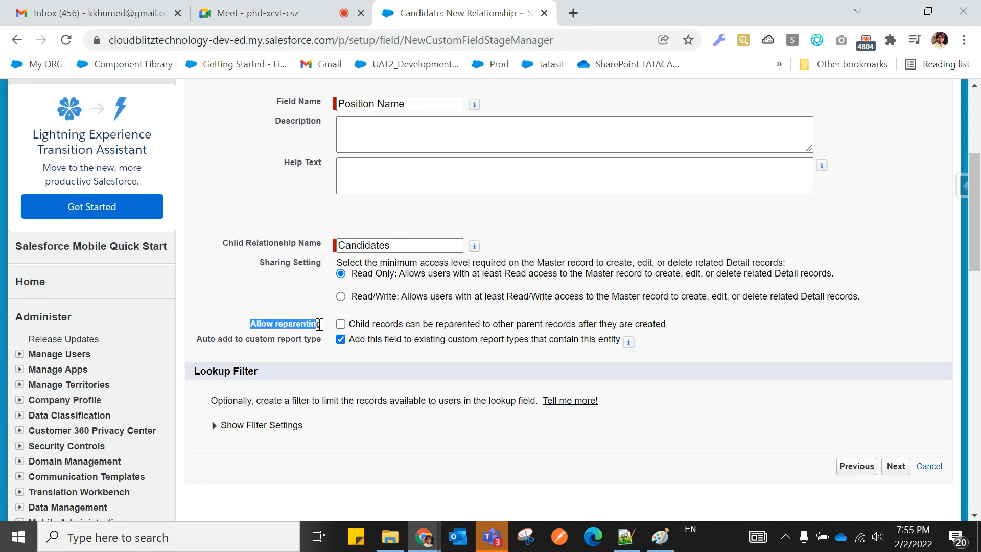
{"action": "left_click", "coordinate": [241, 302]}
{"action": "left_click_drag", "start_coordinate": [247, 323], "coordinate": [322, 323]}
{"action": "left_click_drag", "start_coordinate": [250, 323], "coordinate": [321, 324]}
{"action": "left_click", "coordinate": [295, 296]}
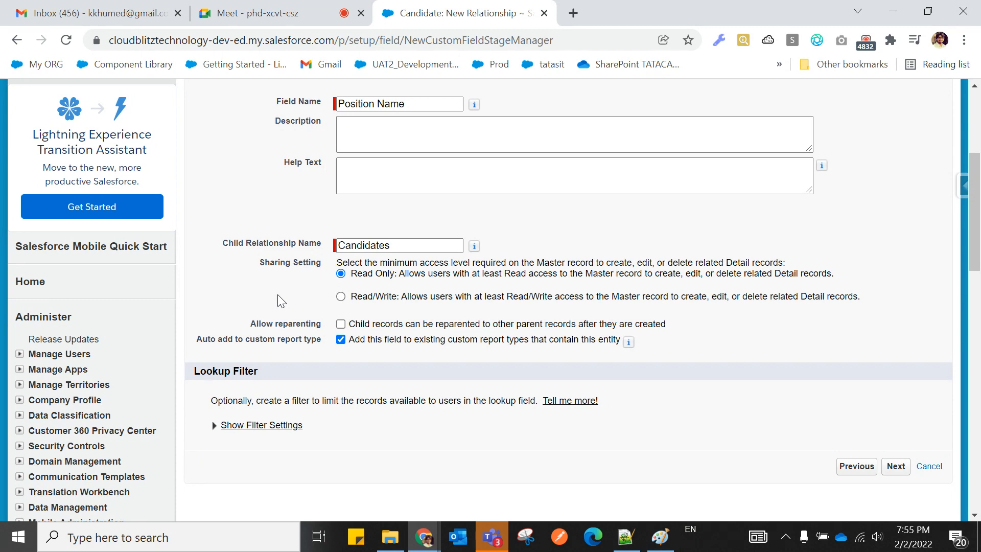
{"action": "scroll", "coordinate": [278, 295], "scroll_direction": "down", "scroll_amount": 2}
{"action": "scroll", "coordinate": [276, 298], "scroll_direction": "up", "scroll_amount": 2}
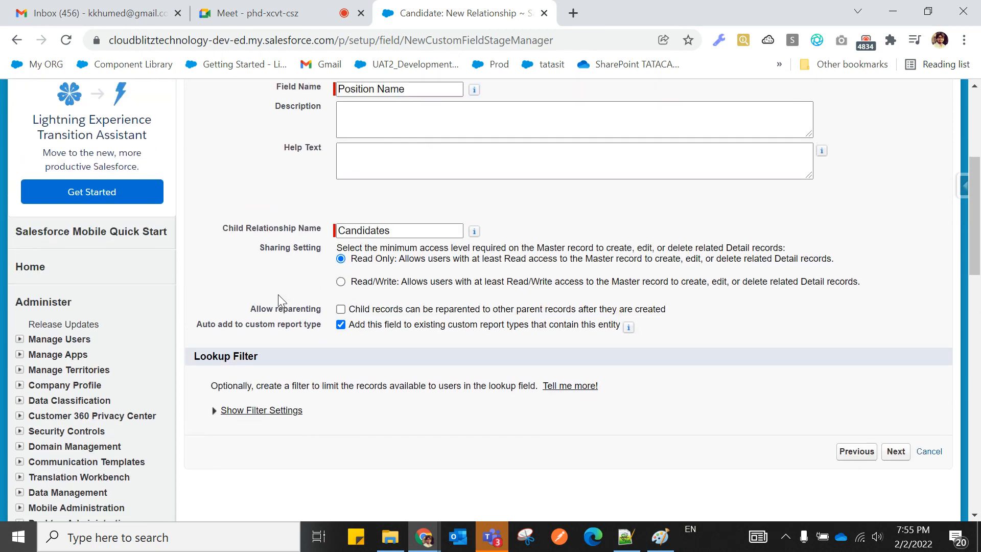
{"action": "left_click_drag", "start_coordinate": [251, 323], "coordinate": [325, 326]}
{"action": "left_click", "coordinate": [247, 296]}
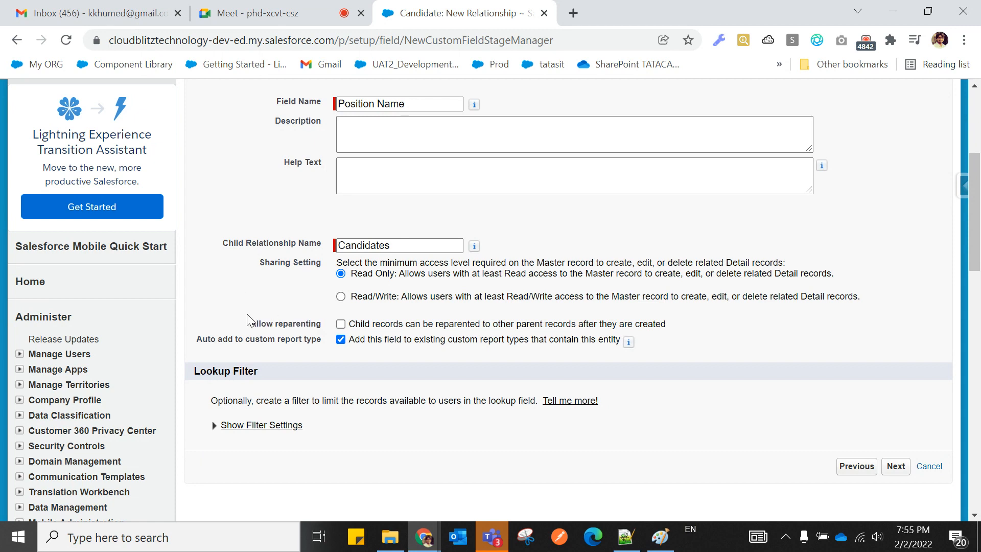
{"action": "left_click_drag", "start_coordinate": [247, 327], "coordinate": [323, 330]}
{"action": "left_click", "coordinate": [281, 309]}
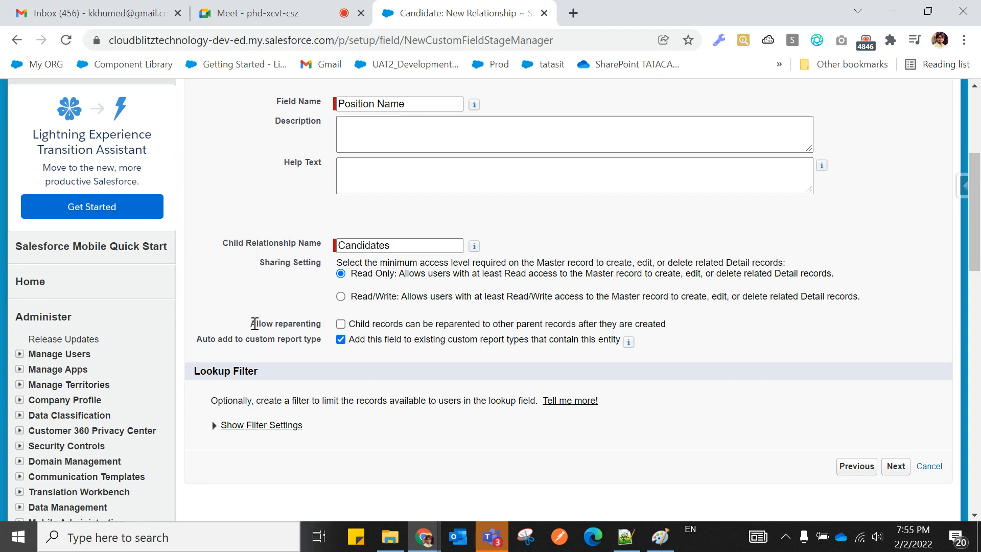
{"action": "left_click_drag", "start_coordinate": [254, 323], "coordinate": [325, 328]}
{"action": "left_click", "coordinate": [246, 301]}
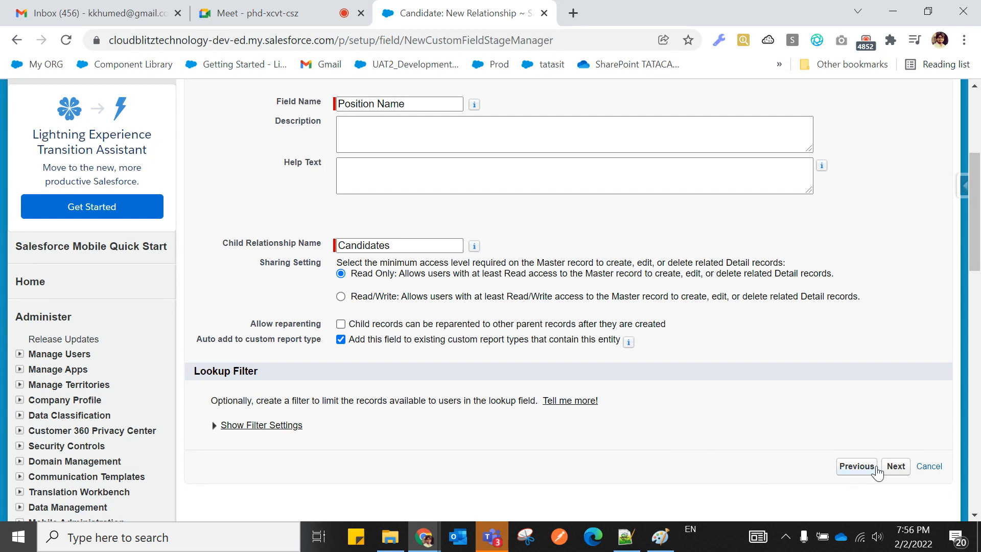
Fix the rejected field name by removing the space so it reads PositionName, then resubmit.
{"action": "left_click", "coordinate": [895, 466]}
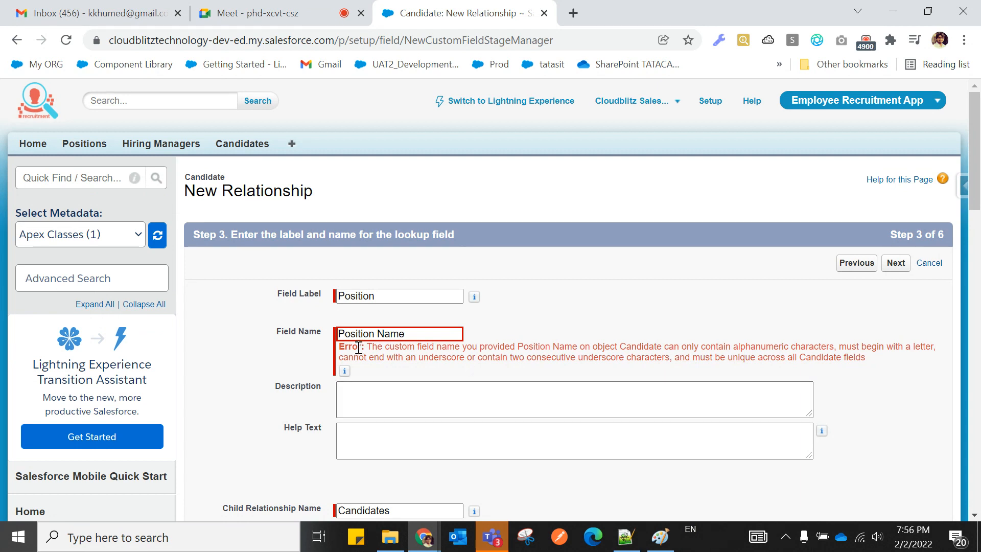
{"action": "left_click", "coordinate": [378, 333]}
{"action": "key", "text": "BackSpace"}
{"action": "type", "text": "_"}
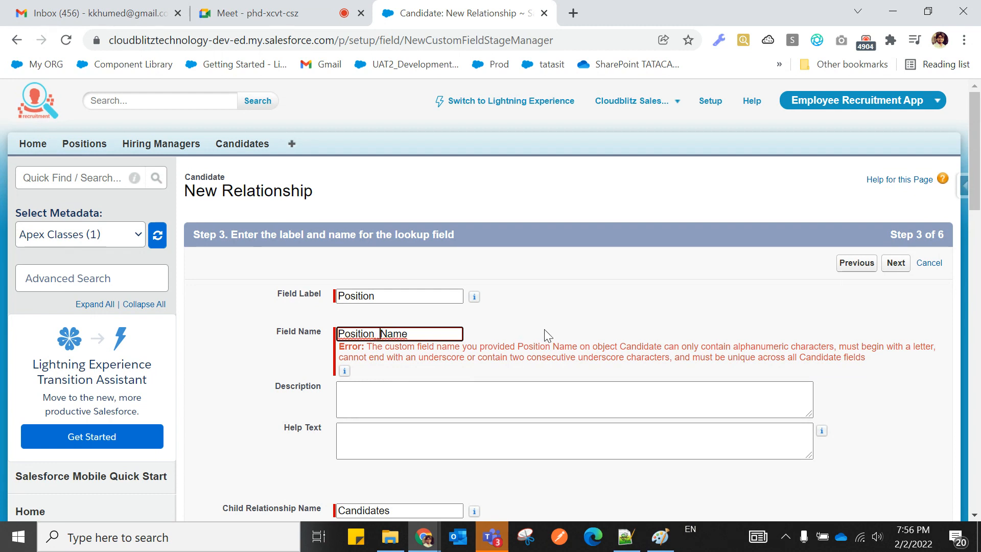
{"action": "left_click", "coordinate": [548, 327]}
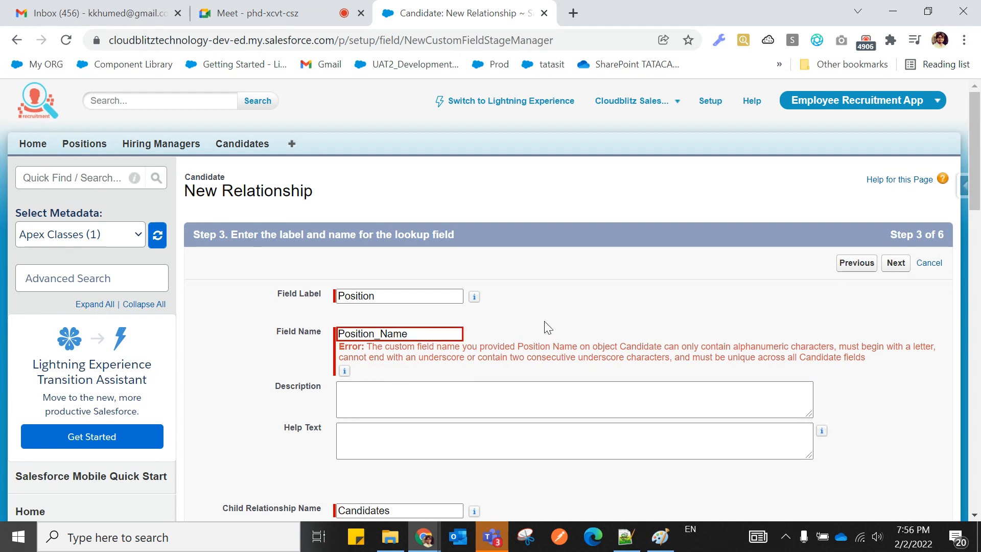
{"action": "left_click", "coordinate": [381, 334]}
{"action": "key", "text": "BackSpace"}
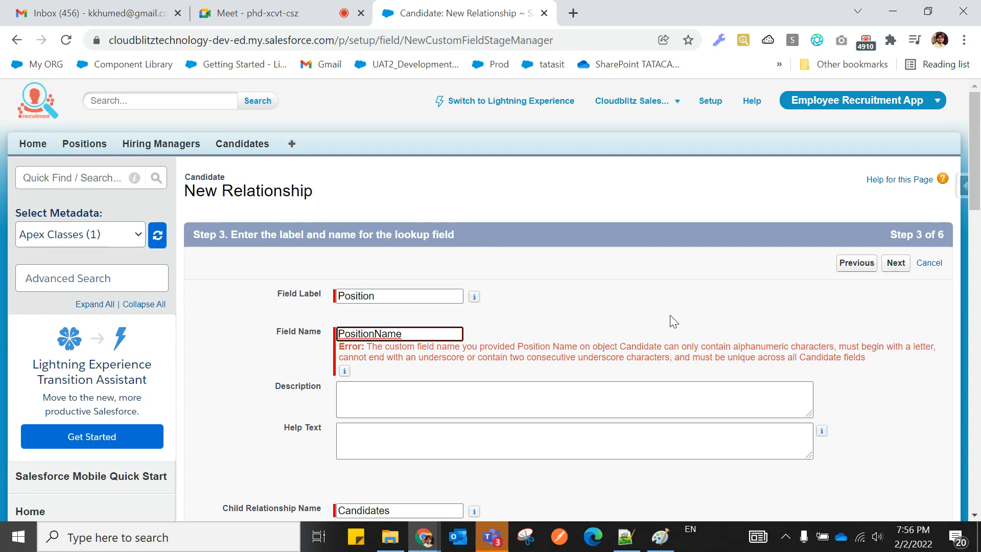
{"action": "scroll", "coordinate": [663, 312], "scroll_direction": "down", "scroll_amount": 8}
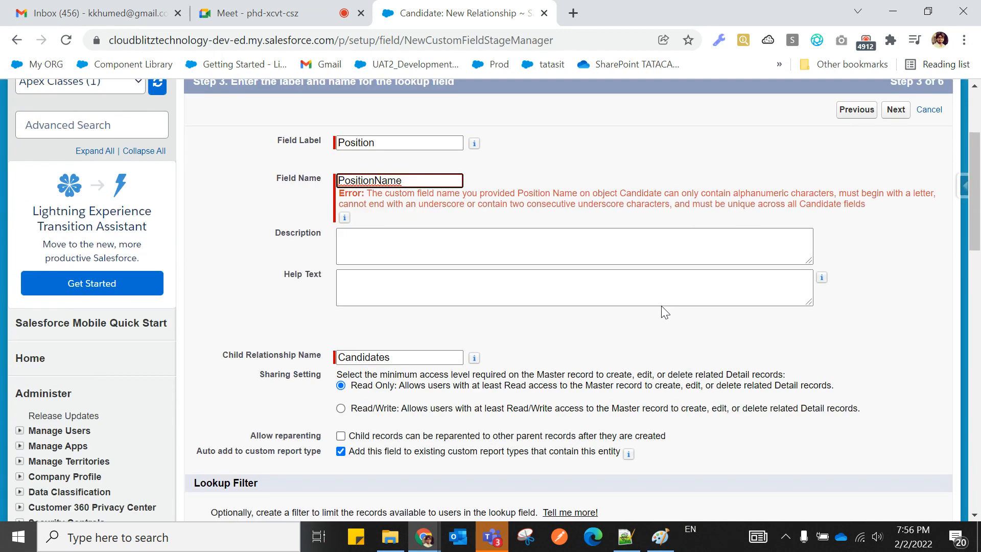
{"action": "left_click", "coordinate": [894, 353]}
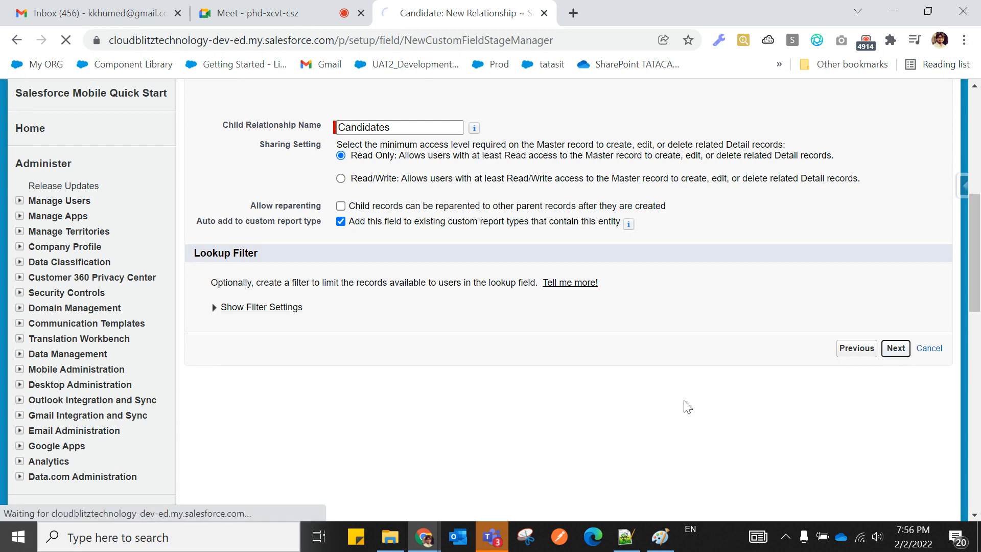
Accept field-level security and Candidate Layout, then save with a Candidates related list on Position Layout.
{"action": "scroll", "coordinate": [595, 425], "scroll_direction": "down", "scroll_amount": 15}
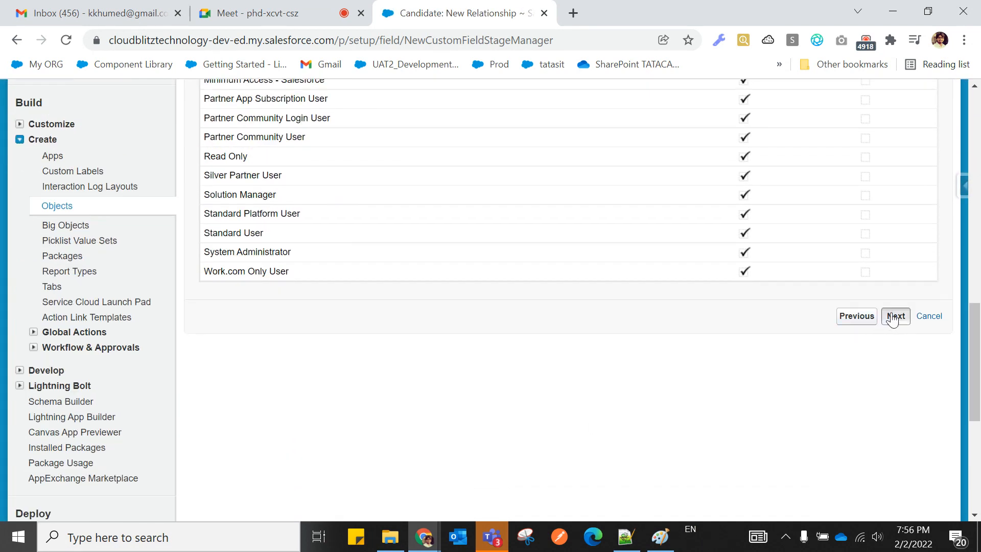
{"action": "left_click", "coordinate": [895, 315]}
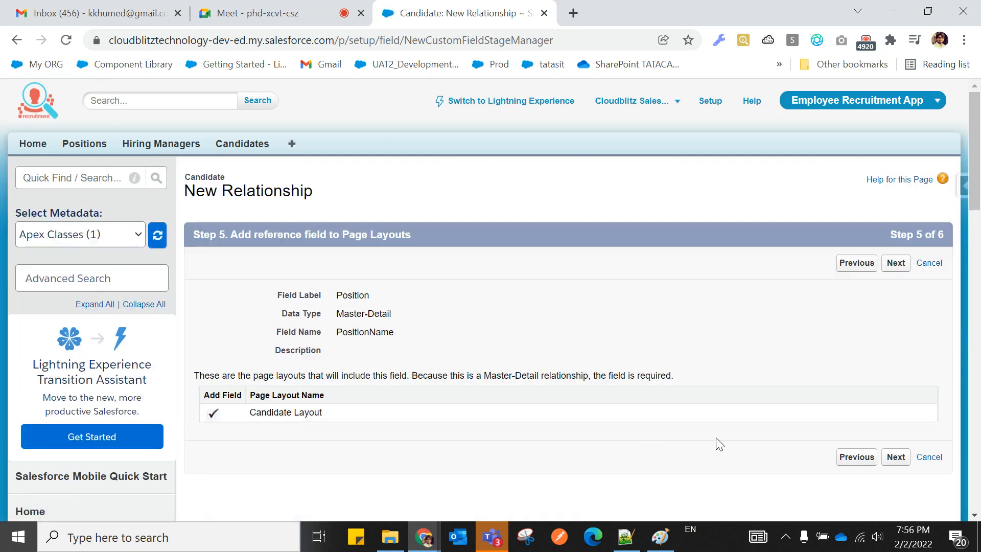
{"action": "left_click", "coordinate": [895, 457]}
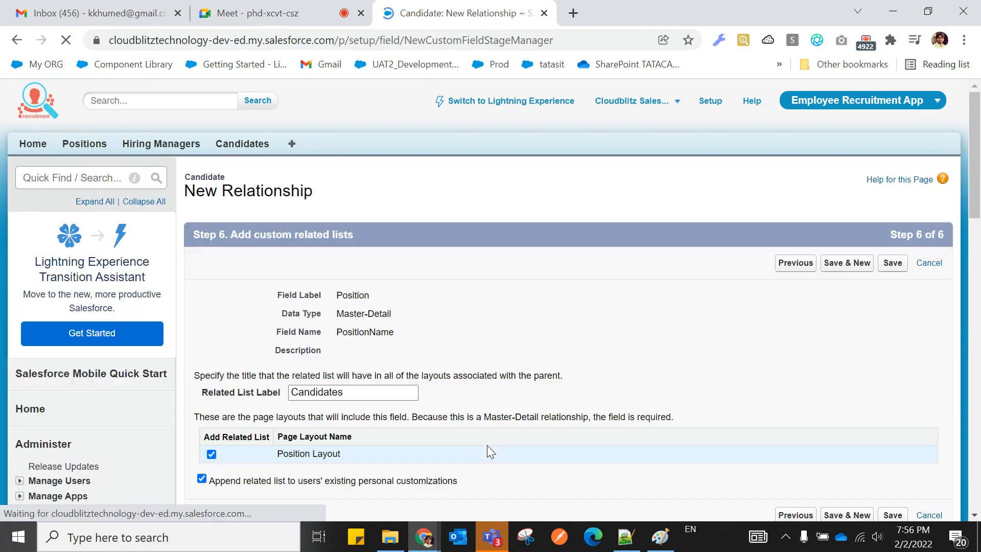
{"action": "scroll", "coordinate": [487, 445], "scroll_direction": "down", "scroll_amount": 3}
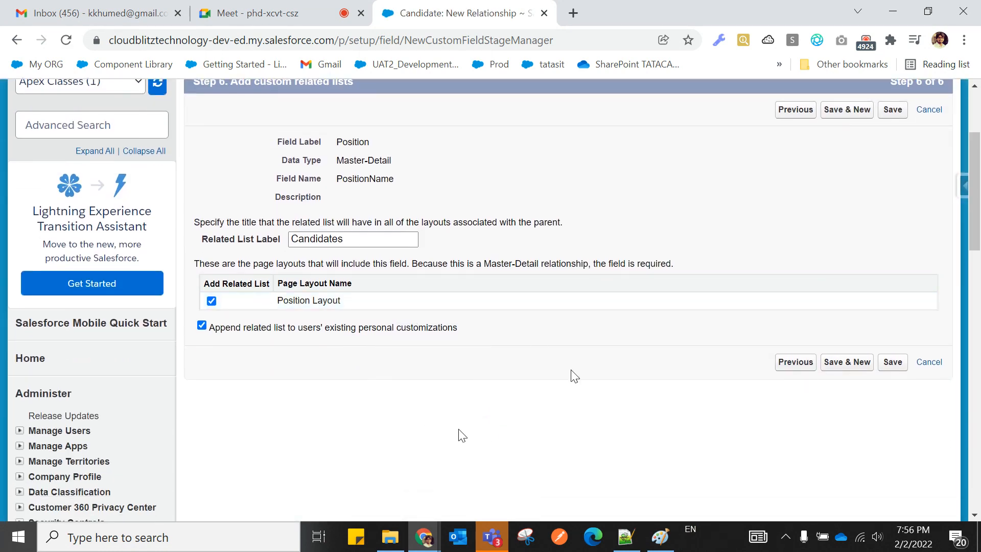
{"action": "scroll", "coordinate": [572, 376], "scroll_direction": "up", "scroll_amount": 2}
{"action": "left_click", "coordinate": [893, 438]}
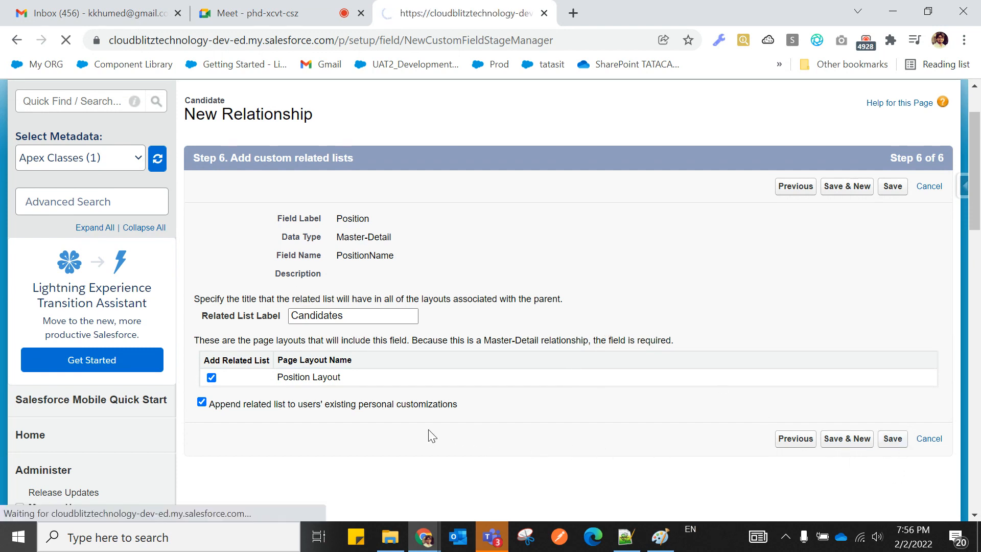
{"action": "scroll", "coordinate": [431, 435], "scroll_direction": "down", "scroll_amount": 3}
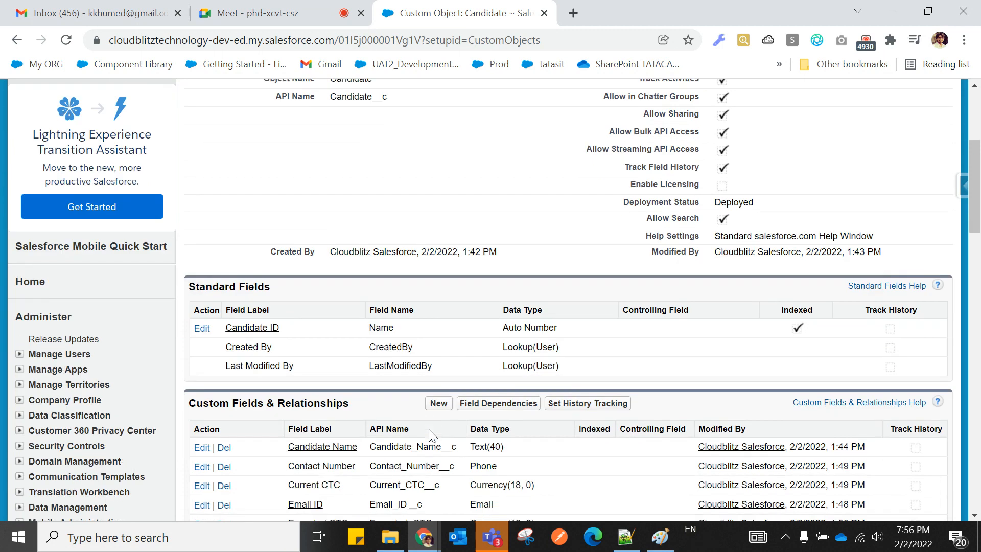
{"action": "scroll", "coordinate": [432, 435], "scroll_direction": "down", "scroll_amount": 3}
{"action": "scroll", "coordinate": [430, 429], "scroll_direction": "down", "scroll_amount": 2}
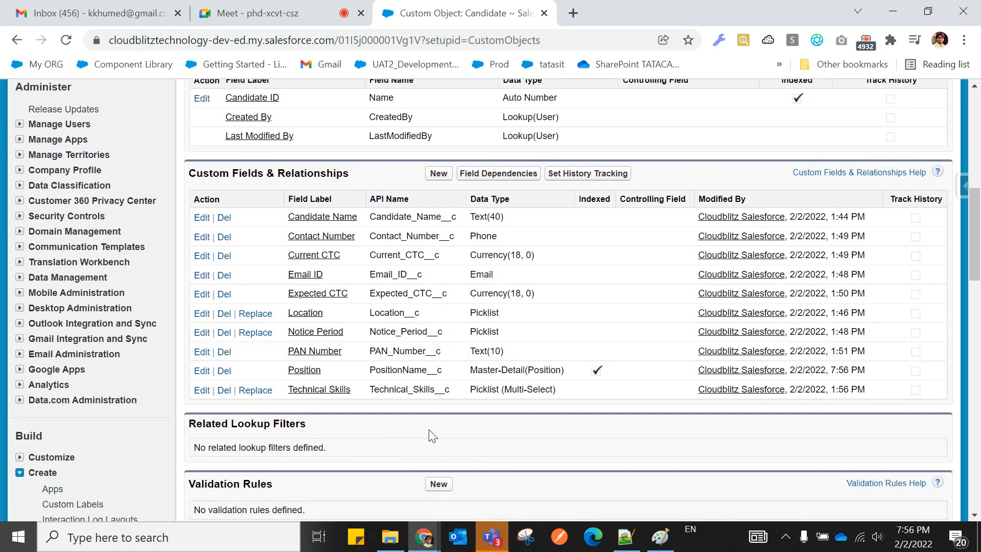
{"action": "scroll", "coordinate": [430, 429], "scroll_direction": "up", "scroll_amount": 2}
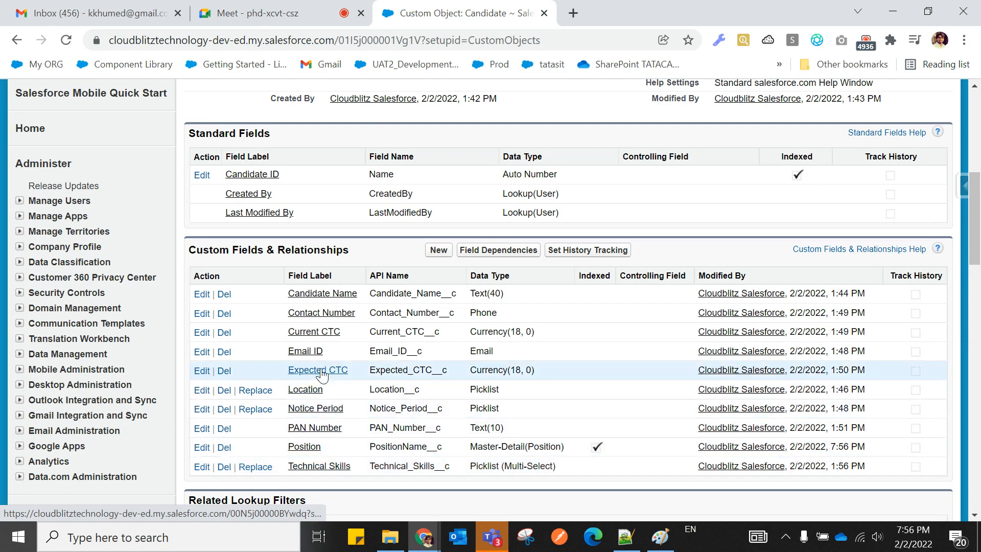
{"action": "scroll", "coordinate": [321, 375], "scroll_direction": "down", "scroll_amount": 3}
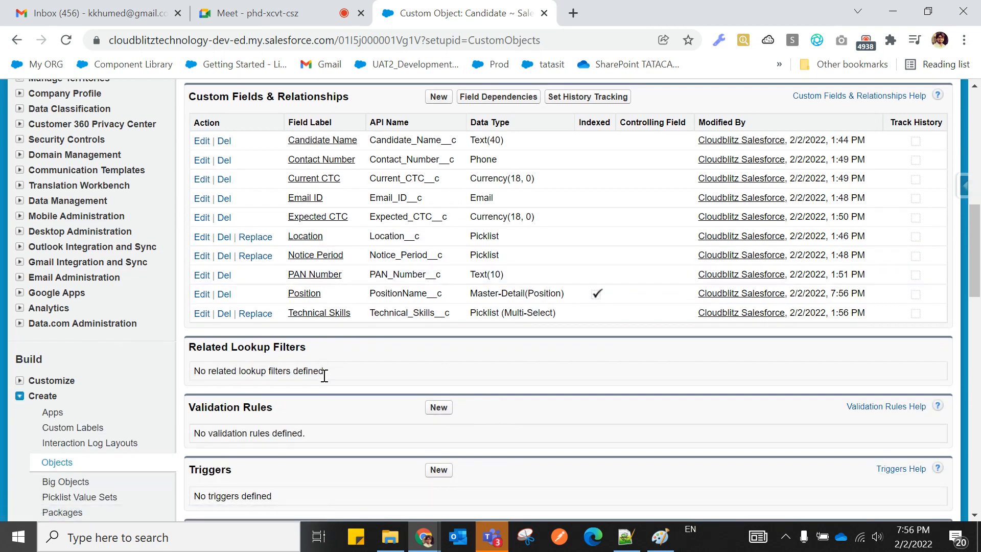
{"action": "scroll", "coordinate": [320, 376], "scroll_direction": "up", "scroll_amount": 3}
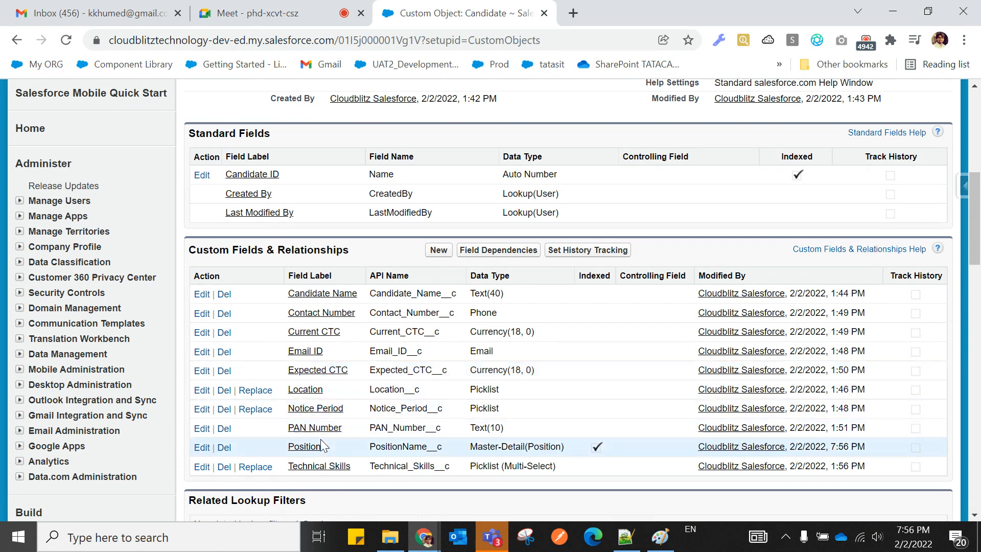
{"action": "left_click_drag", "start_coordinate": [282, 451], "coordinate": [449, 452]}
{"action": "left_click", "coordinate": [700, 503]}
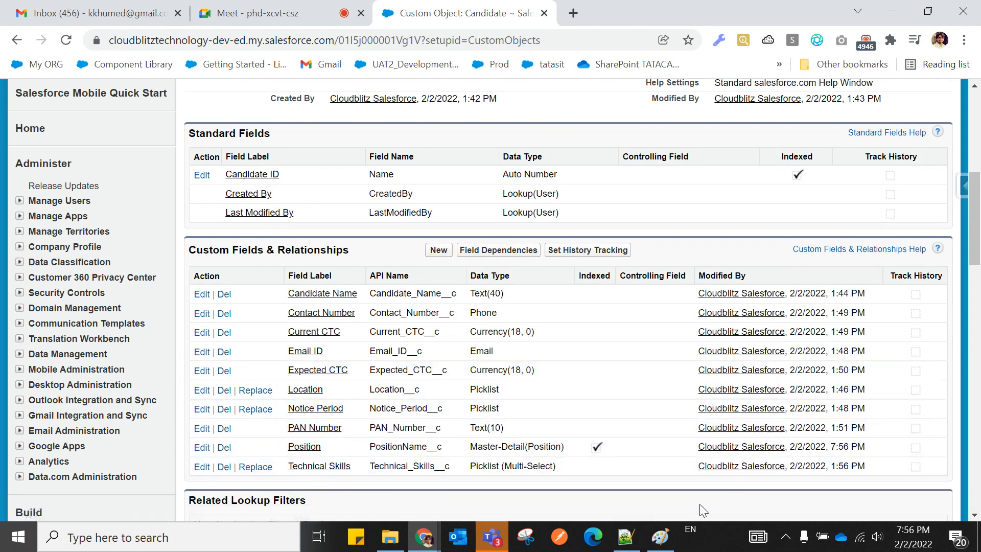
{"action": "left_click_drag", "start_coordinate": [281, 448], "coordinate": [322, 447]}
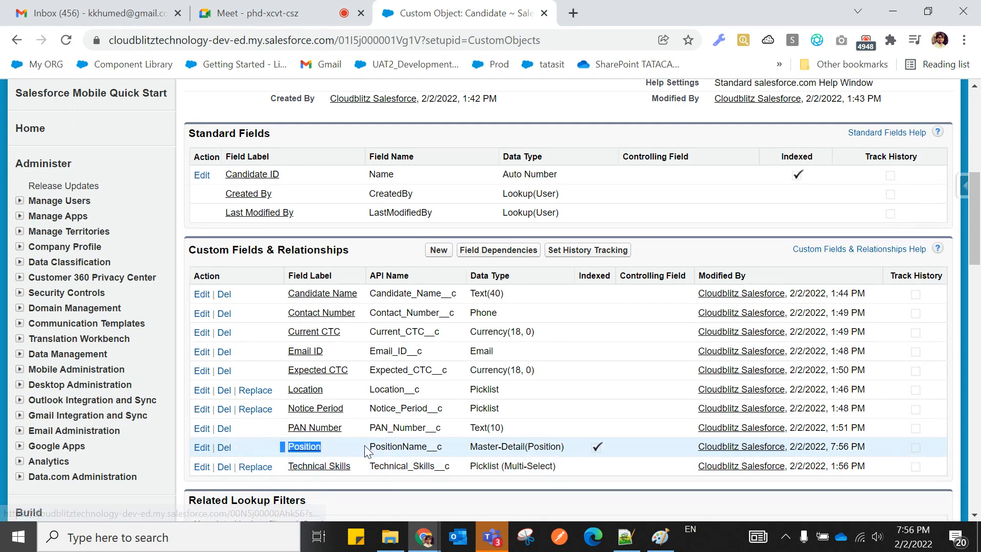
{"action": "left_click", "coordinate": [469, 449]}
{"action": "left_click_drag", "start_coordinate": [468, 448], "coordinate": [558, 447]}
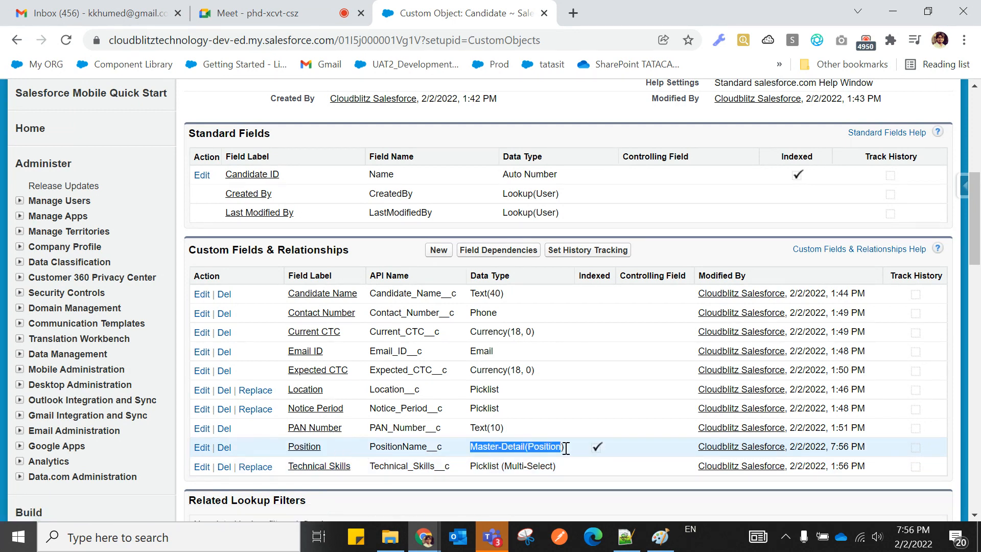
{"action": "left_click", "coordinate": [521, 495]}
{"action": "left_click_drag", "start_coordinate": [277, 446], "coordinate": [571, 459]}
{"action": "left_click", "coordinate": [565, 476]}
{"action": "left_click_drag", "start_coordinate": [272, 445], "coordinate": [568, 445]}
{"action": "left_click", "coordinate": [562, 478]}
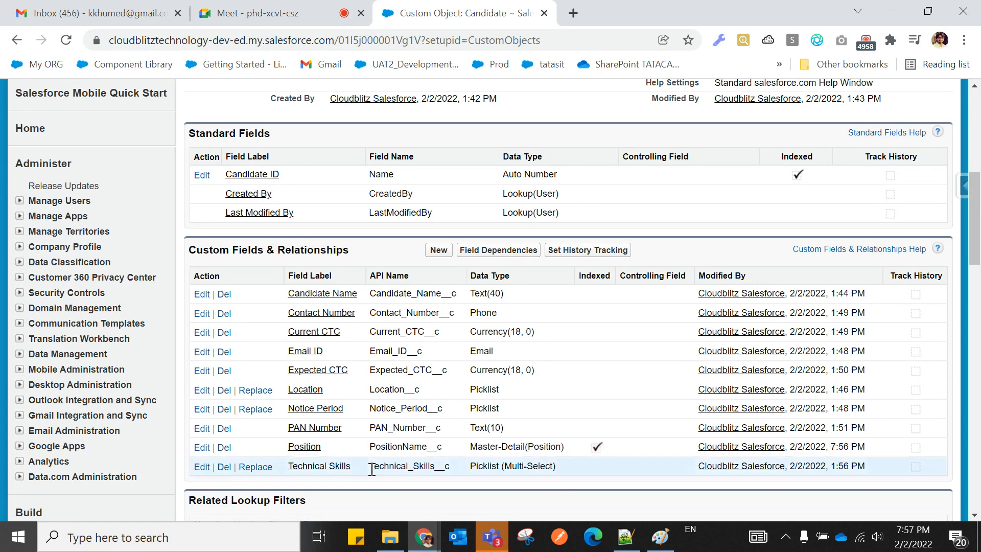
{"action": "left_click_drag", "start_coordinate": [284, 446], "coordinate": [579, 454]}
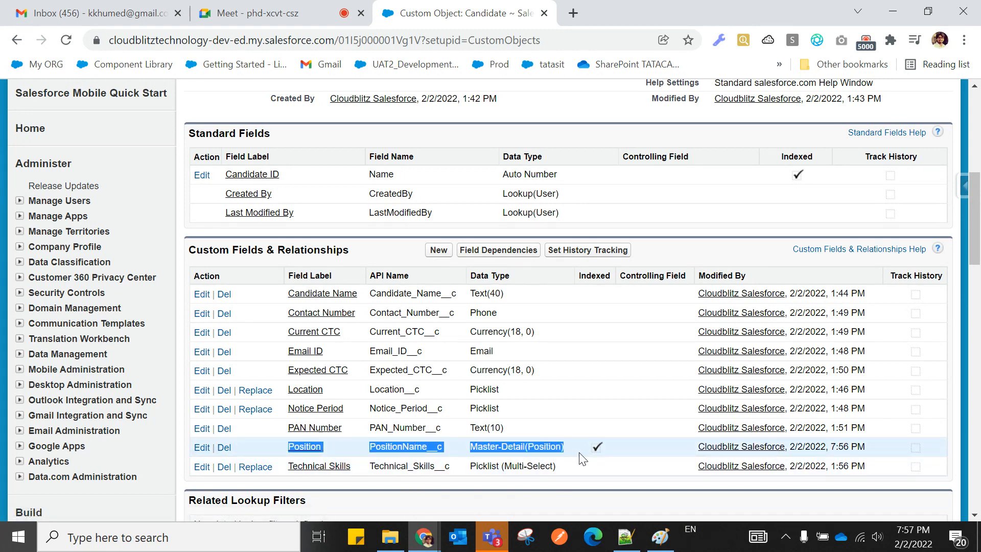
{"action": "scroll", "coordinate": [434, 440], "scroll_direction": "up", "scroll_amount": 8}
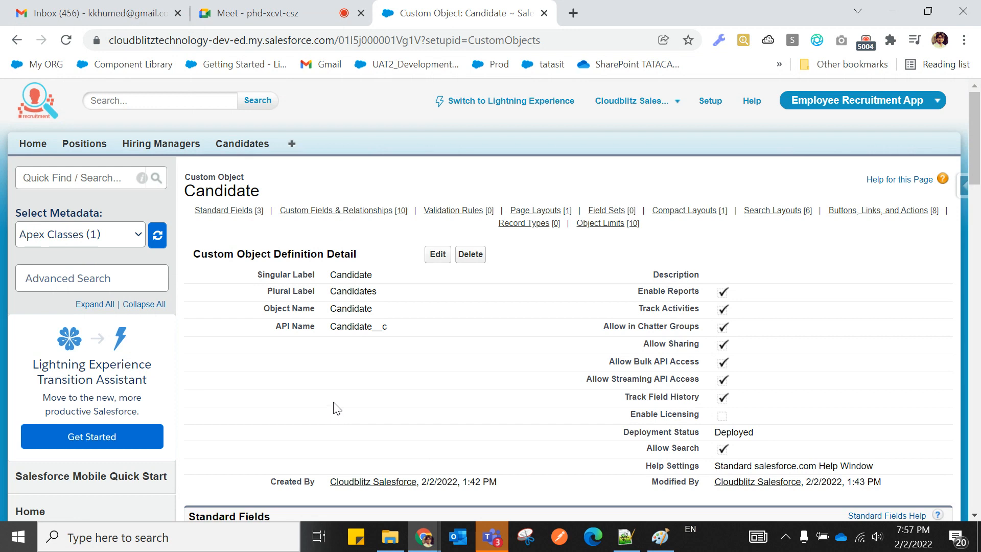
Add an 'Obersvation :' heading underlined with dashes to the Notepad++ notes.
{"action": "left_click", "coordinate": [625, 536]}
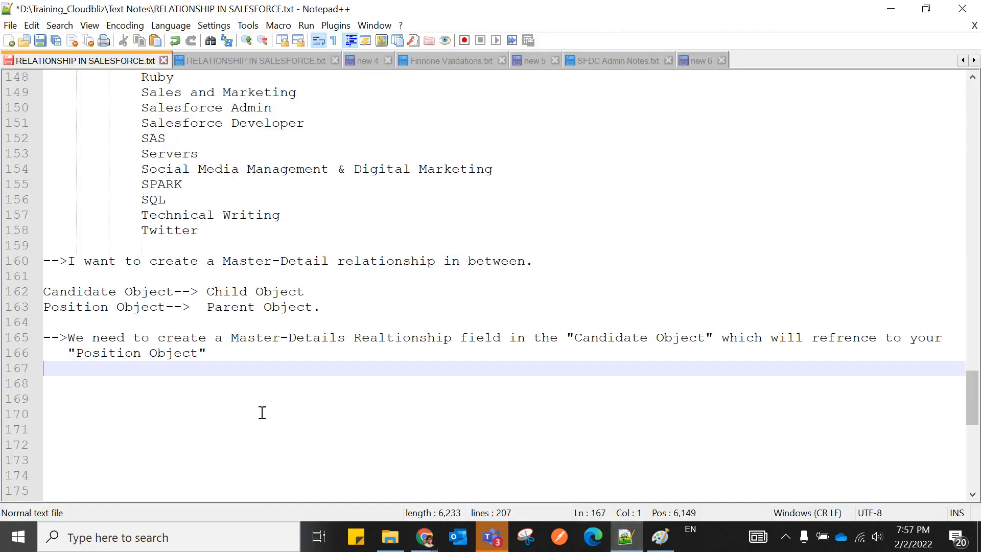
{"action": "type", "text": "b"}
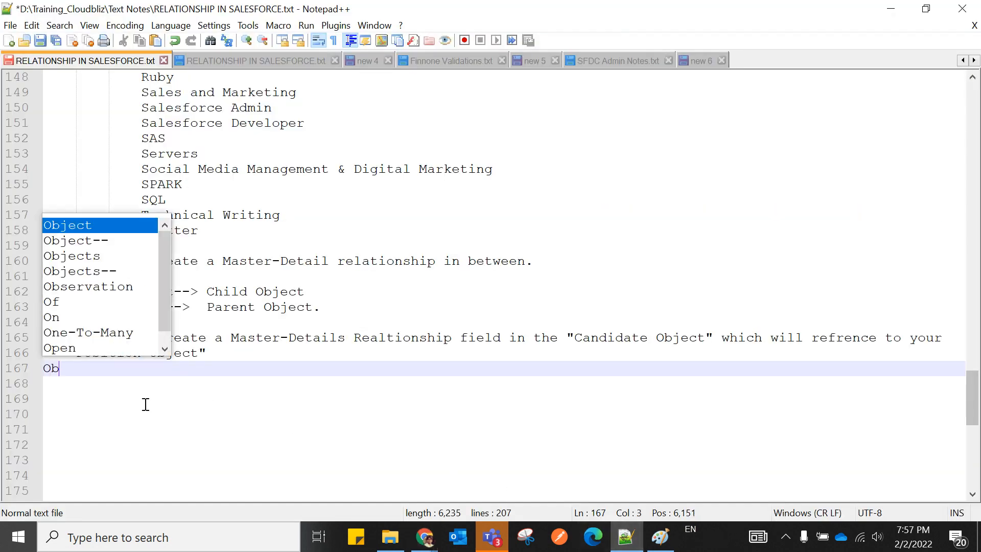
{"action": "type", "text": "ersvation"}
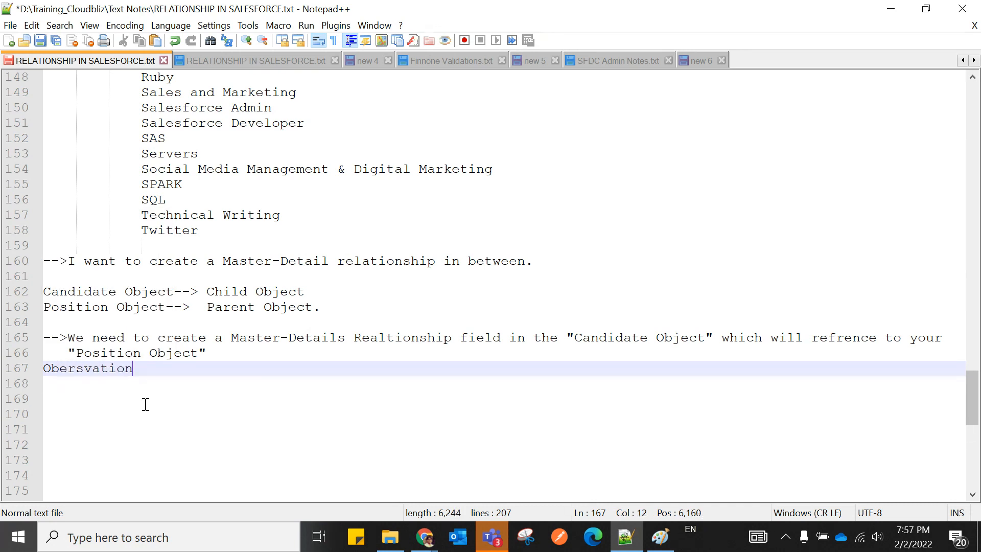
{"action": "type", "text": " :"}
{"action": "key", "text": "Return"}
{"action": "type", "text": "-------------"}
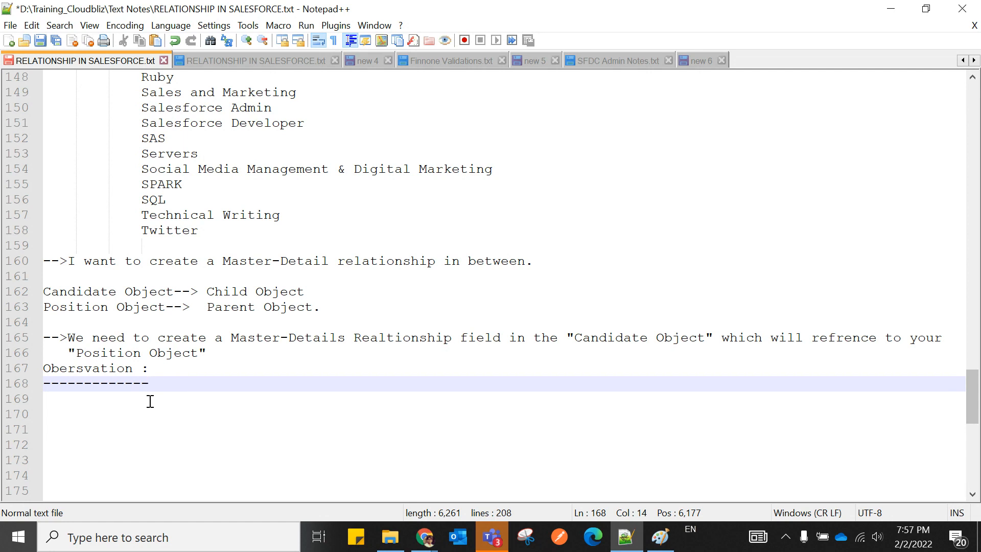
Insert a blank line after the Position Object line and start item '1.' under the dashes.
{"action": "left_click", "coordinate": [219, 357]}
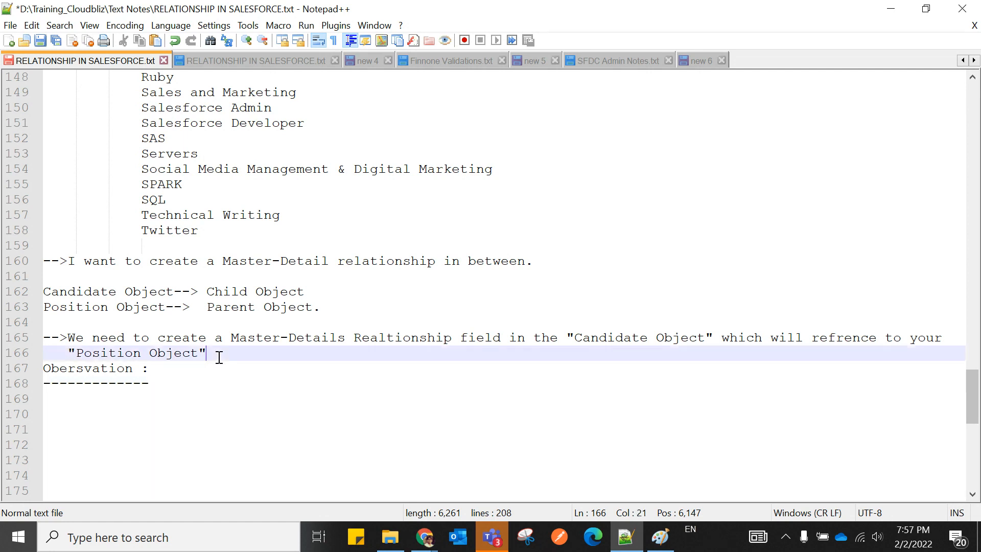
{"action": "key", "text": "Return"}
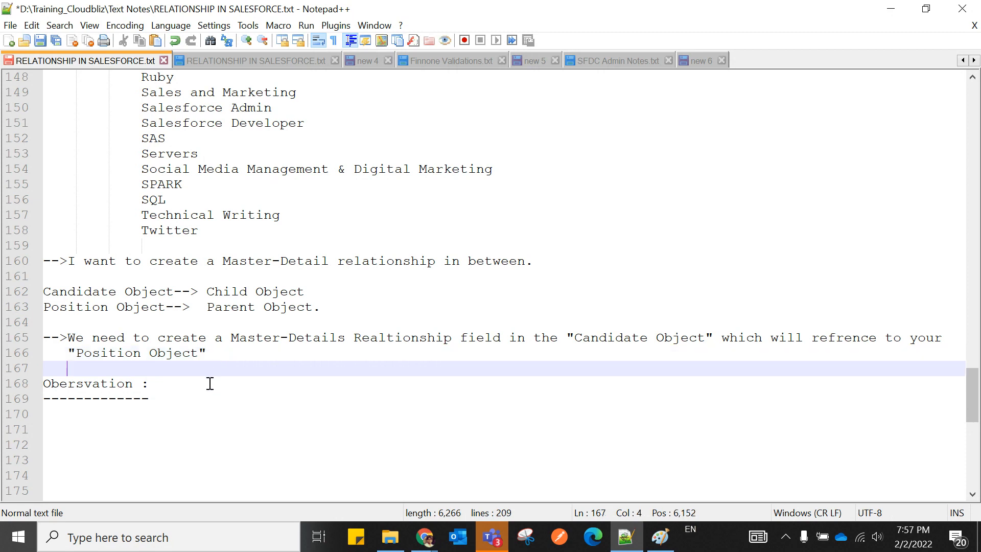
{"action": "left_click", "coordinate": [208, 394]}
{"action": "key", "text": "Return"}
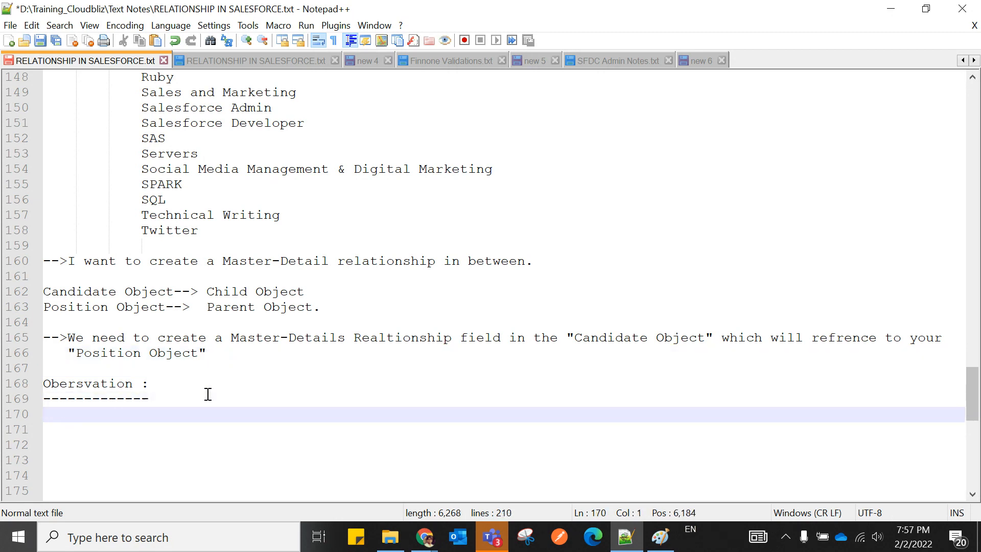
{"action": "type", "text": "1."}
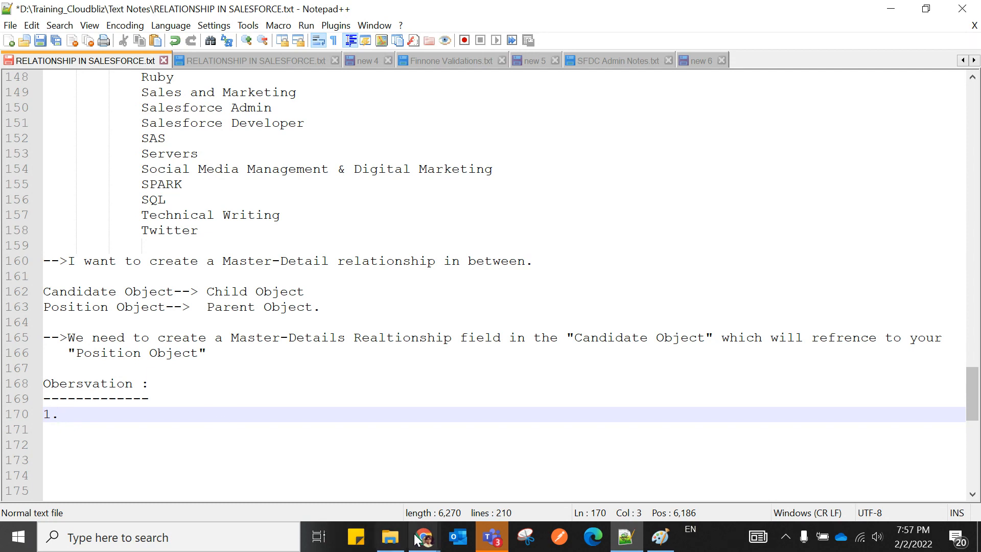
{"action": "mouse_move", "coordinate": [424, 536]}
{"action": "left_click", "coordinate": [307, 477]}
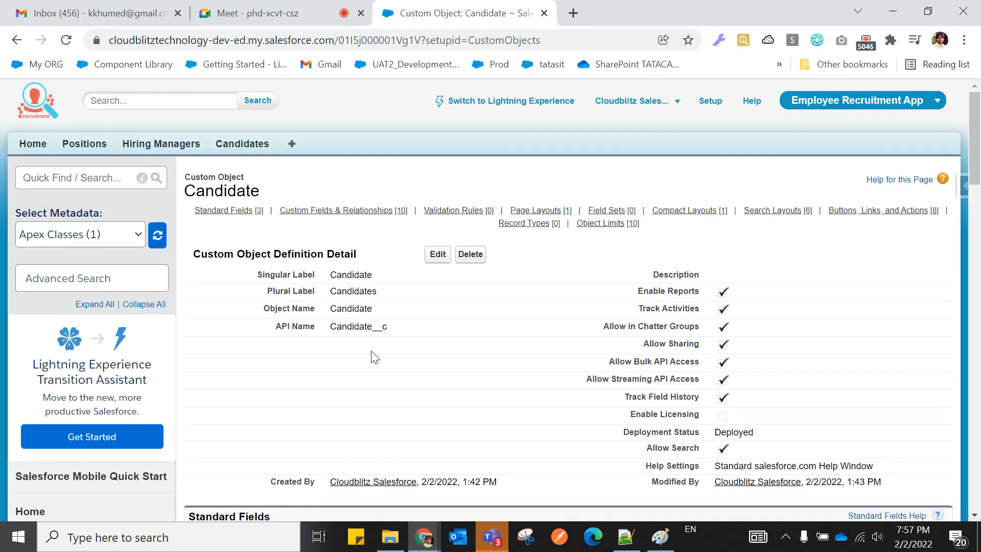
Open a blank New Candidate form and look through the Location picklist choices without selecting one.
{"action": "left_click", "coordinate": [241, 149]}
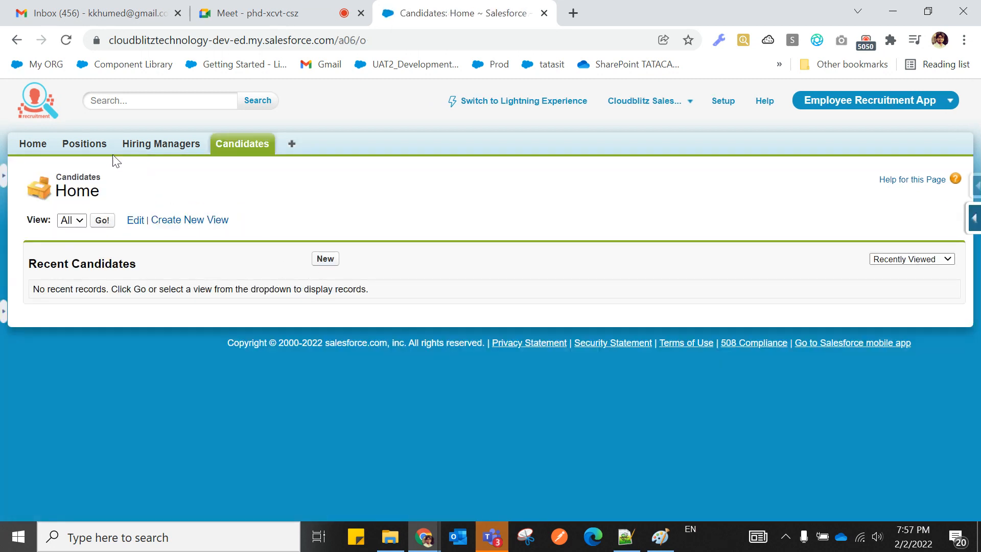
{"action": "left_click", "coordinate": [323, 261]}
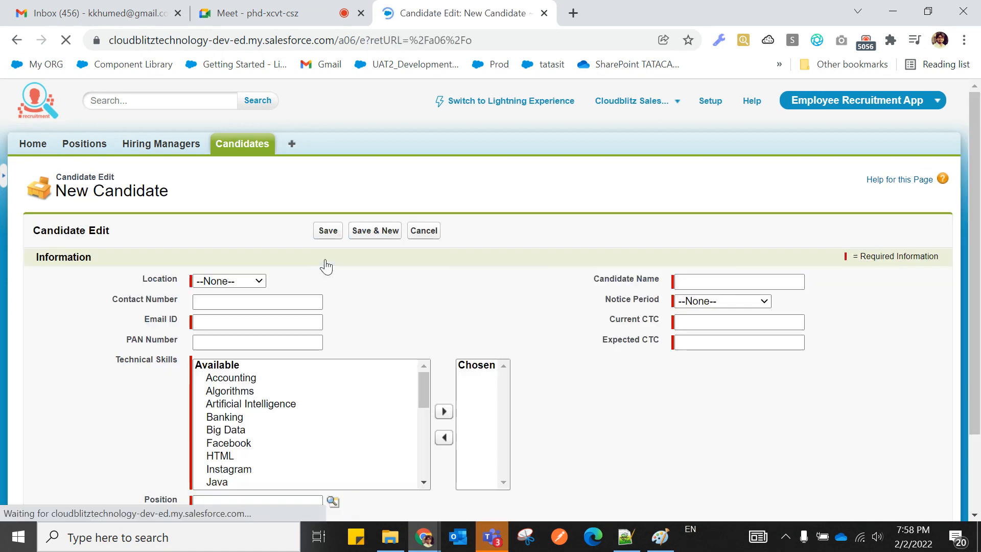
{"action": "scroll", "coordinate": [326, 266], "scroll_direction": "down", "scroll_amount": 1}
{"action": "left_click", "coordinate": [161, 206]}
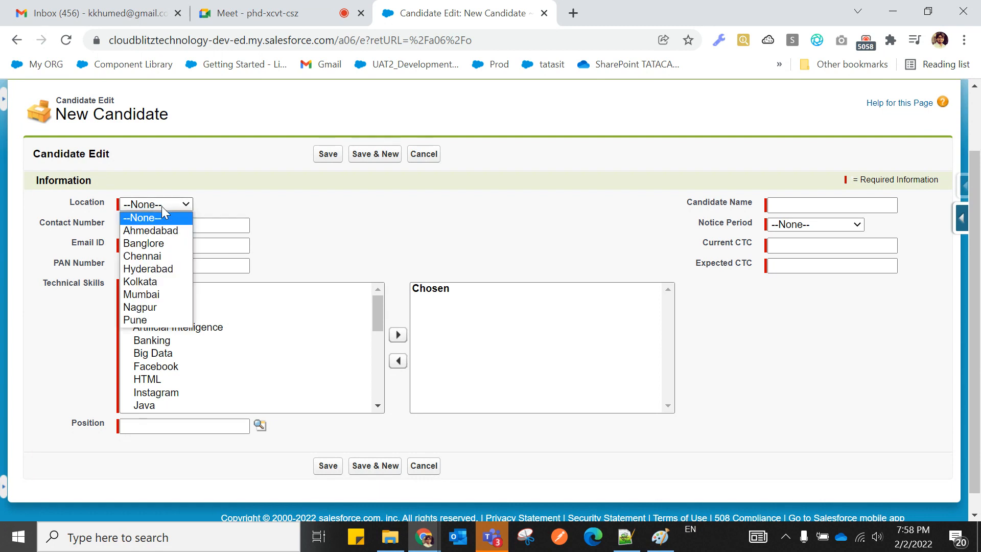
{"action": "scroll", "coordinate": [315, 233], "scroll_direction": "up", "scroll_amount": 1}
{"action": "scroll", "coordinate": [315, 234], "scroll_direction": "up", "scroll_amount": 1}
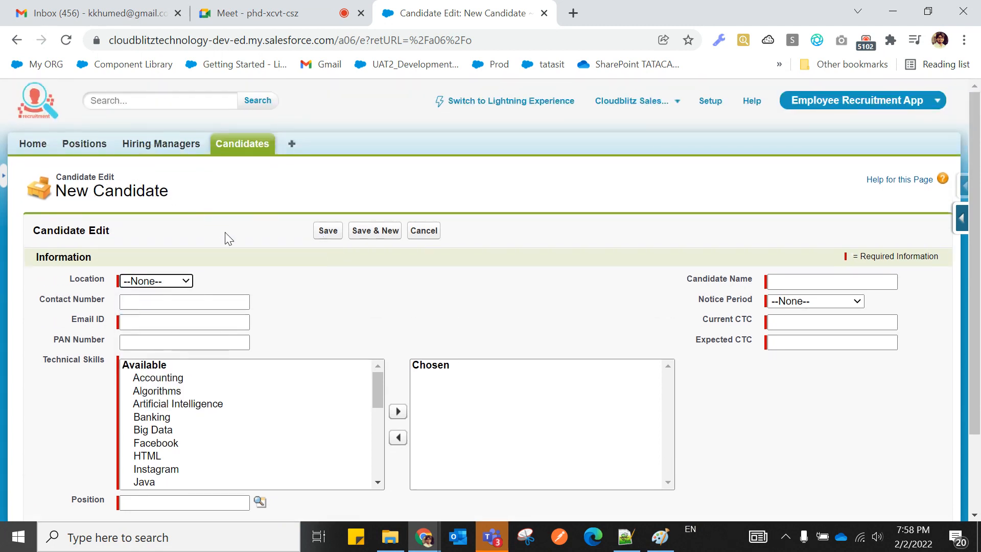
{"action": "left_click", "coordinate": [153, 282]}
{"action": "left_click", "coordinate": [289, 273]}
{"action": "scroll", "coordinate": [287, 266], "scroll_direction": "down", "scroll_amount": 2}
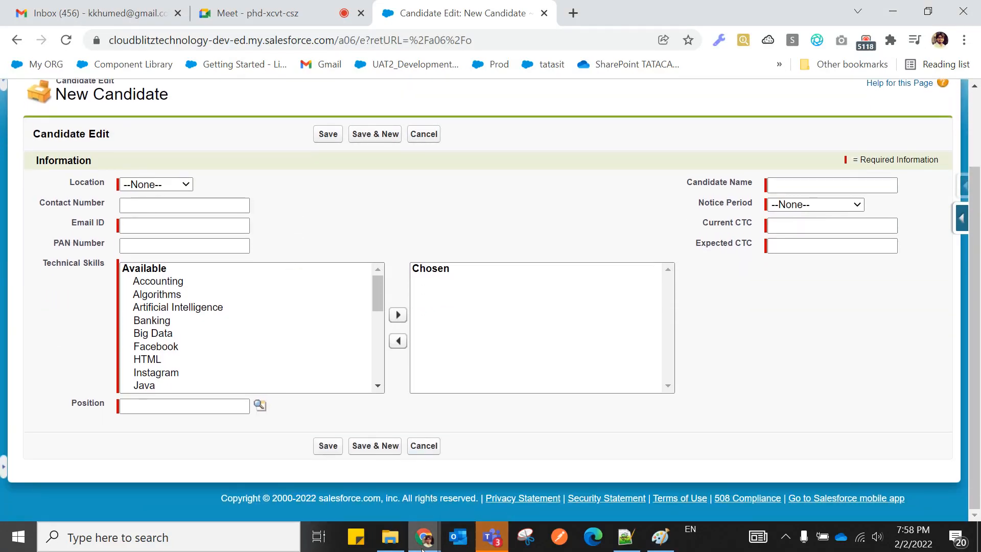
{"action": "scroll", "coordinate": [433, 379], "scroll_direction": "up", "scroll_amount": 2}
{"action": "scroll", "coordinate": [433, 379], "scroll_direction": "down", "scroll_amount": 2}
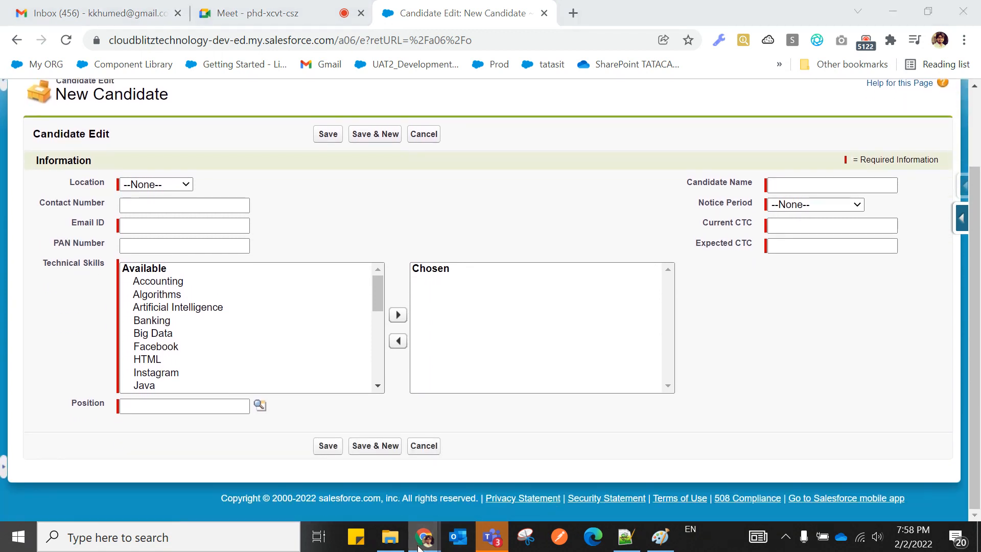
{"action": "scroll", "coordinate": [504, 231], "scroll_direction": "up", "scroll_amount": 2}
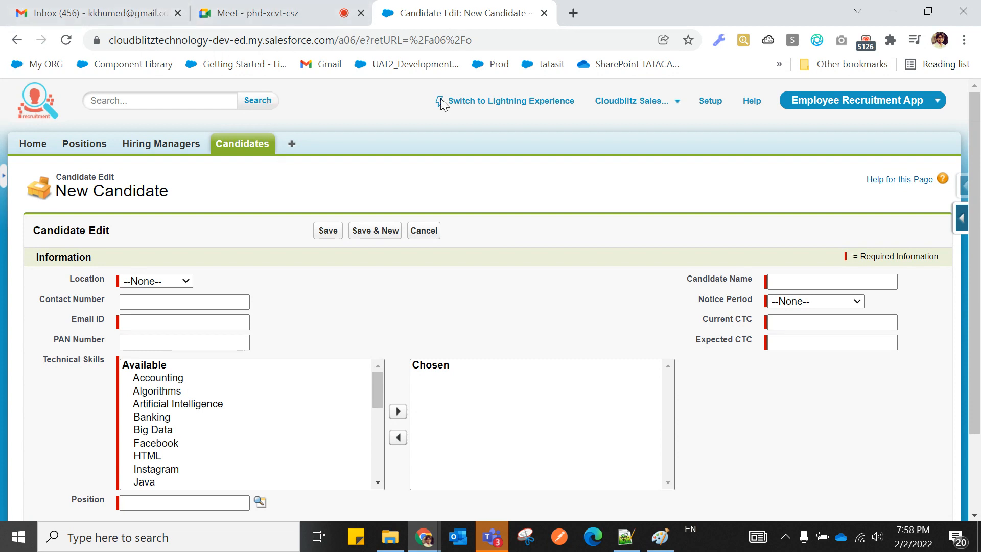
In Setup, search Quick Find for 'obje' and open the custom Objects list.
{"action": "left_click", "coordinate": [710, 102]}
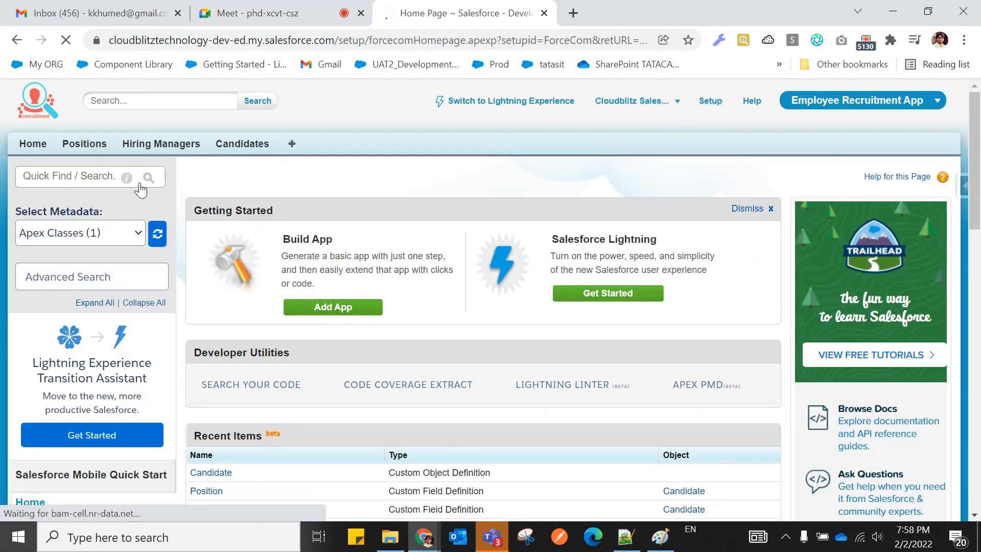
{"action": "left_click", "coordinate": [710, 104]}
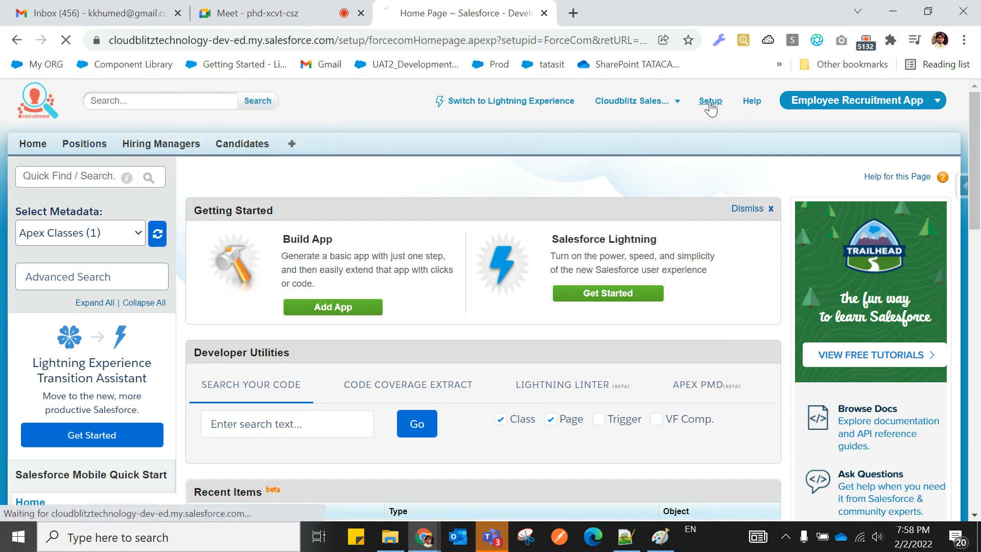
{"action": "scroll", "coordinate": [371, 290], "scroll_direction": "down", "scroll_amount": 1}
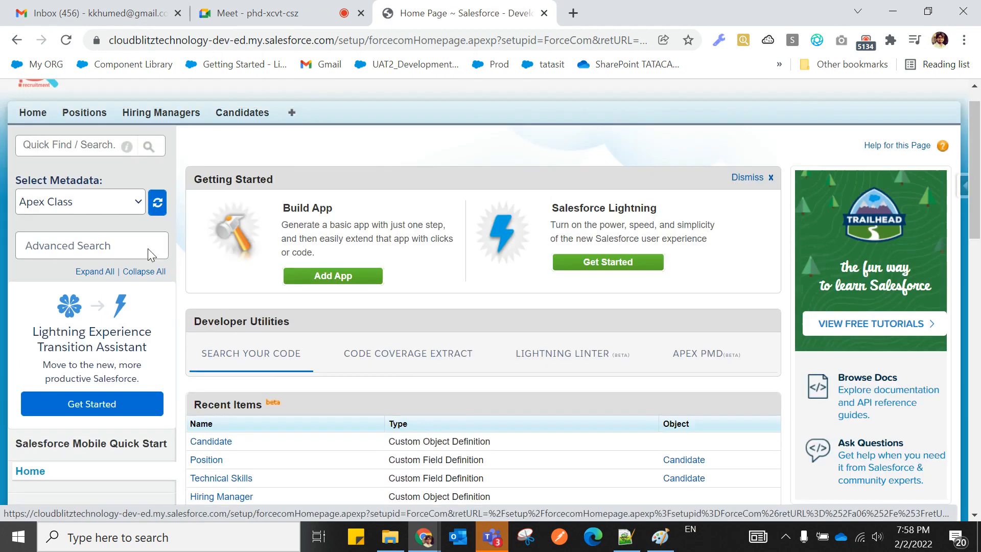
{"action": "left_click", "coordinate": [39, 153]}
{"action": "type", "text": "ob"}
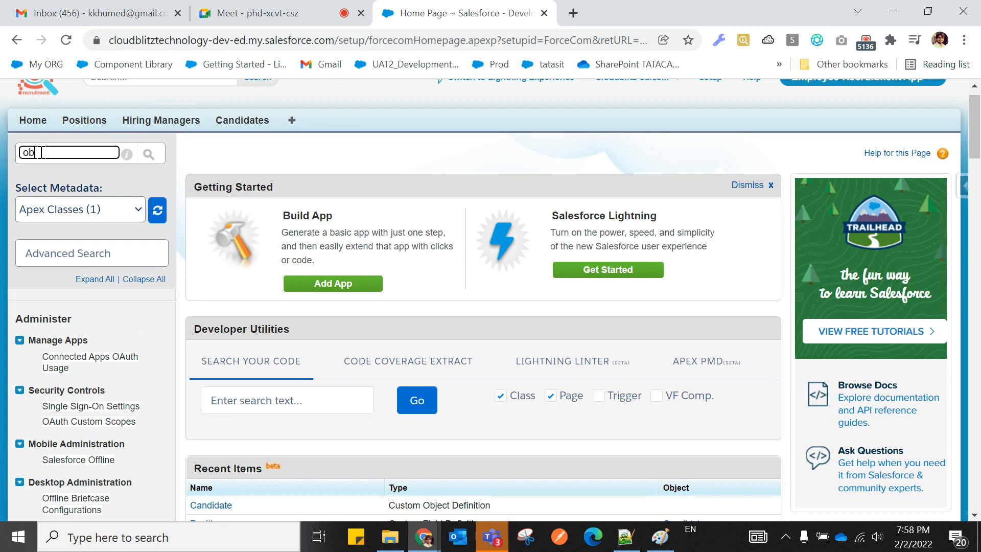
{"action": "type", "text": "je"}
{"action": "scroll", "coordinate": [39, 154], "scroll_direction": "down", "scroll_amount": 10}
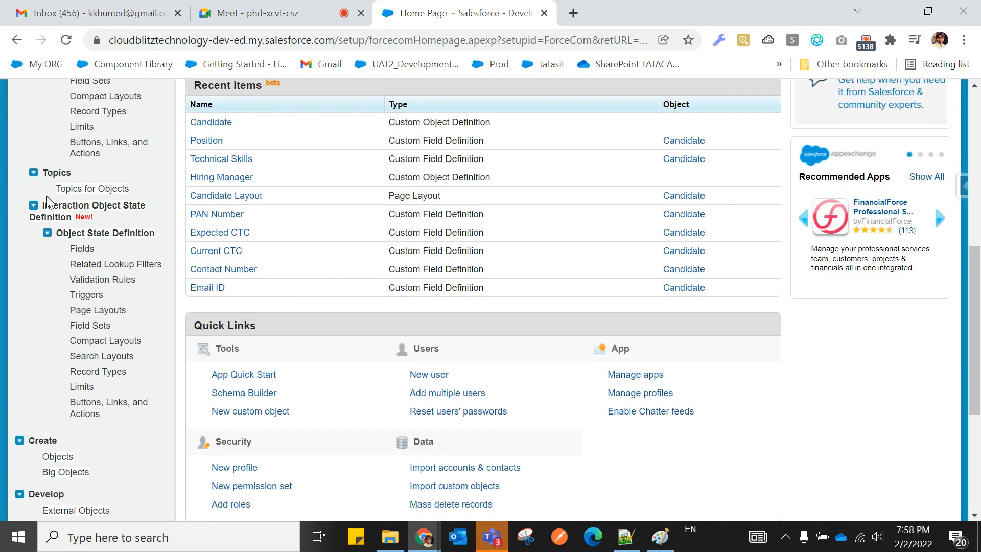
{"action": "left_click", "coordinate": [57, 226]}
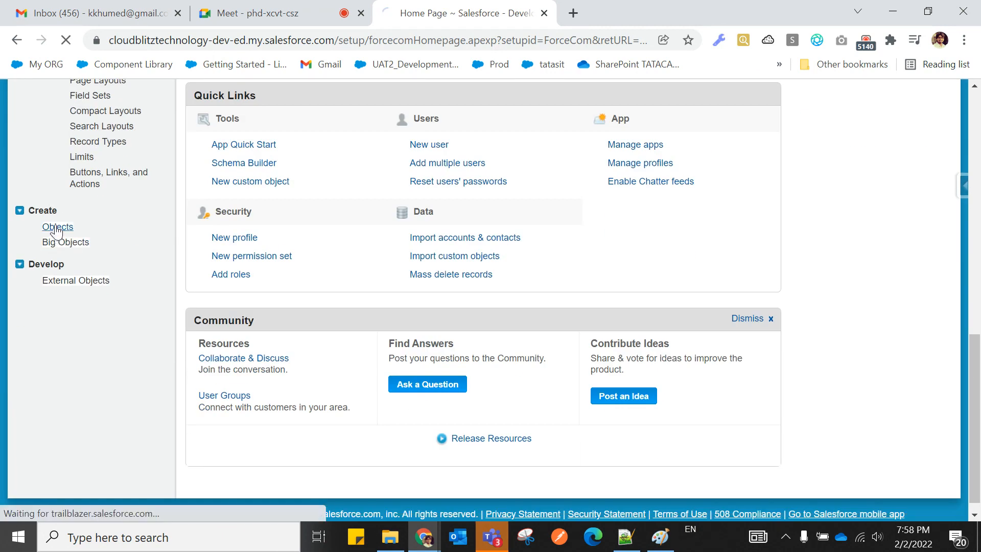
Open the Candidate object and start deleting its Position Master-Detail field.
{"action": "scroll", "coordinate": [360, 251], "scroll_direction": "down", "scroll_amount": 1}
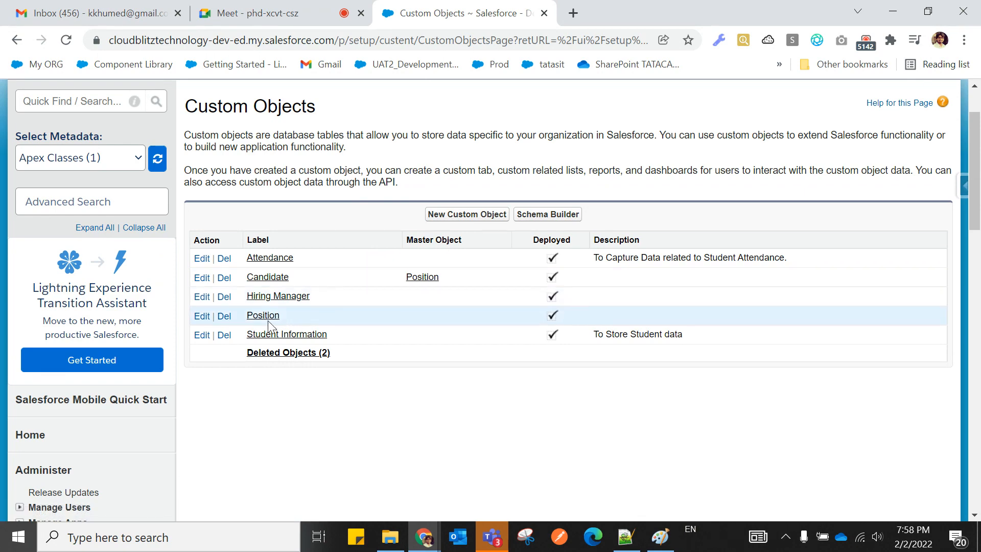
{"action": "left_click", "coordinate": [268, 280]}
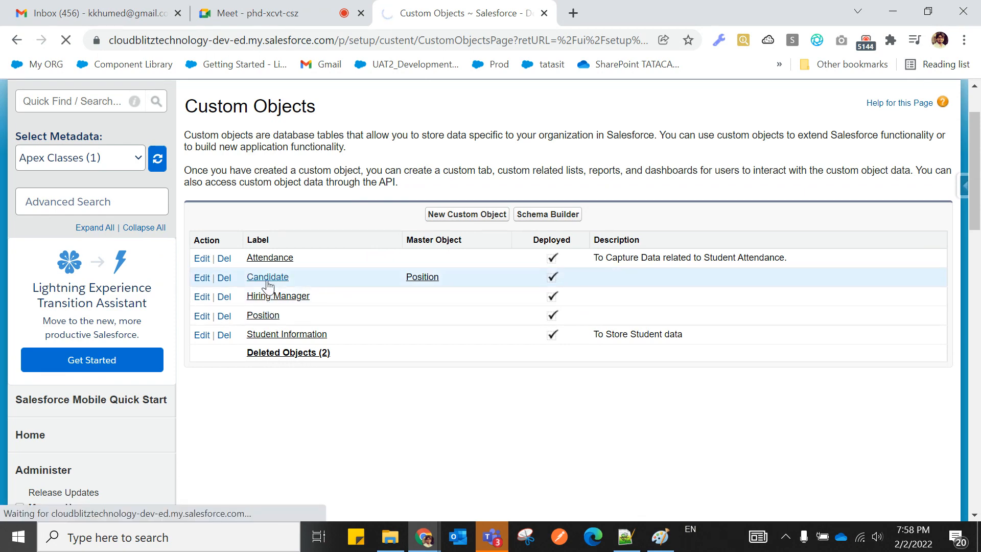
{"action": "scroll", "coordinate": [441, 344], "scroll_direction": "down", "scroll_amount": 10}
{"action": "scroll", "coordinate": [442, 346], "scroll_direction": "up", "scroll_amount": 1}
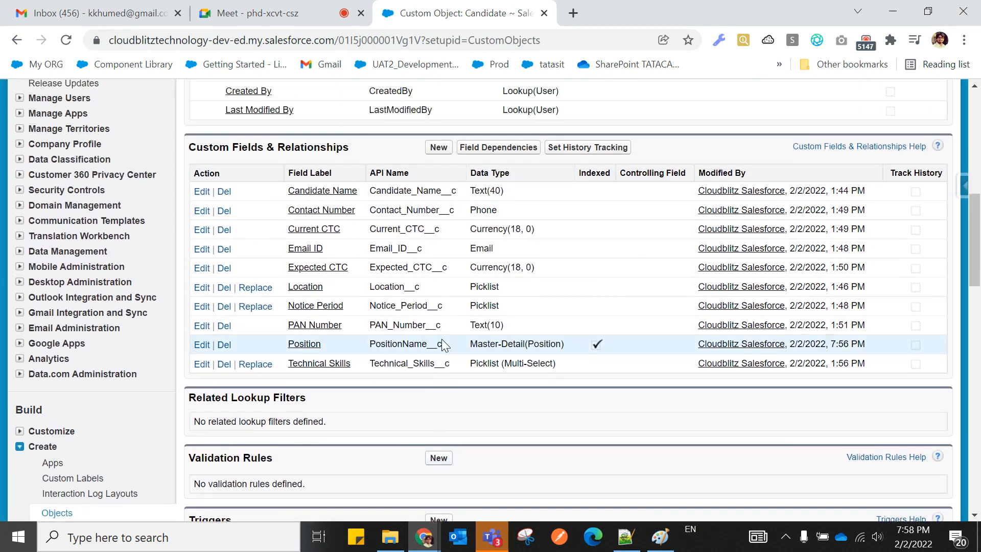
{"action": "left_click", "coordinate": [223, 345]}
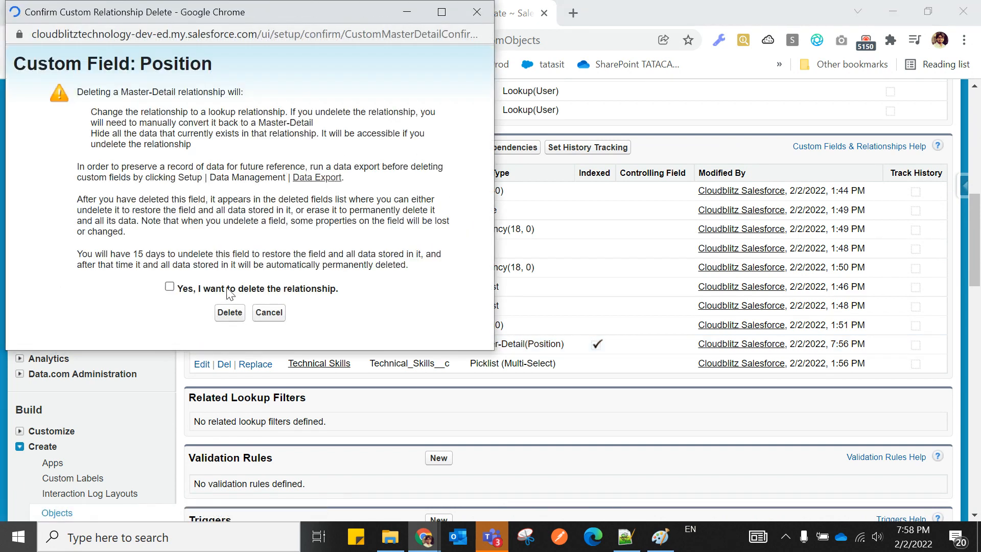
Confirm 'Yes, I want to delete the relationship' and delete the Position field.
{"action": "left_click", "coordinate": [169, 287]}
{"action": "left_click", "coordinate": [230, 312]}
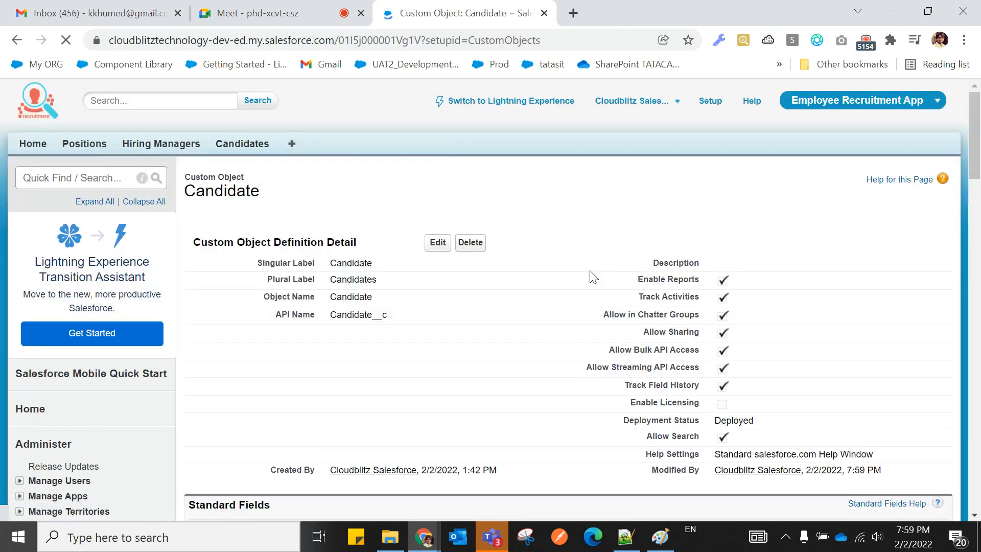
{"action": "scroll", "coordinate": [528, 342], "scroll_direction": "down", "scroll_amount": 1}
{"action": "scroll", "coordinate": [528, 341], "scroll_direction": "down", "scroll_amount": 5}
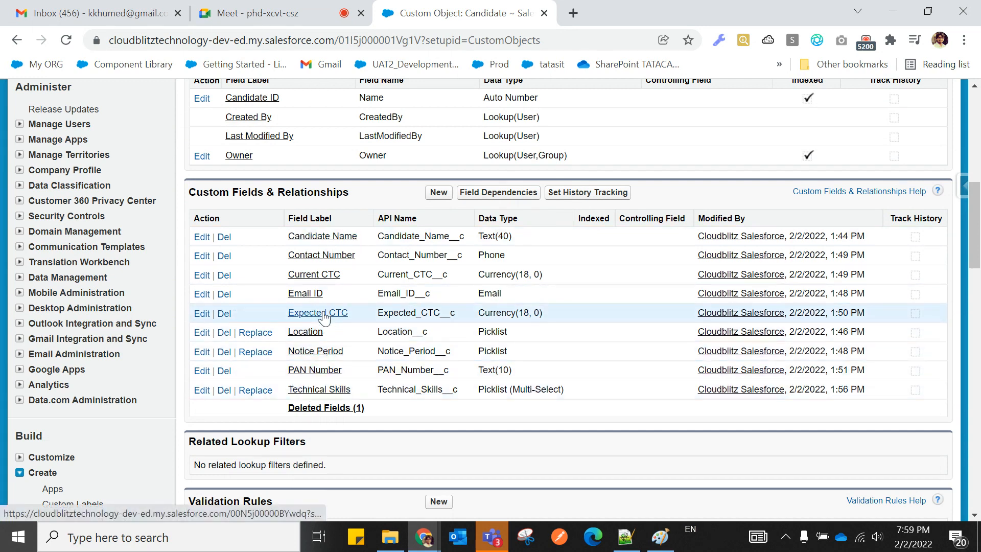
Open the Candidates home page in a new browser tab.
{"action": "scroll", "coordinate": [324, 317], "scroll_direction": "up", "scroll_amount": 1}
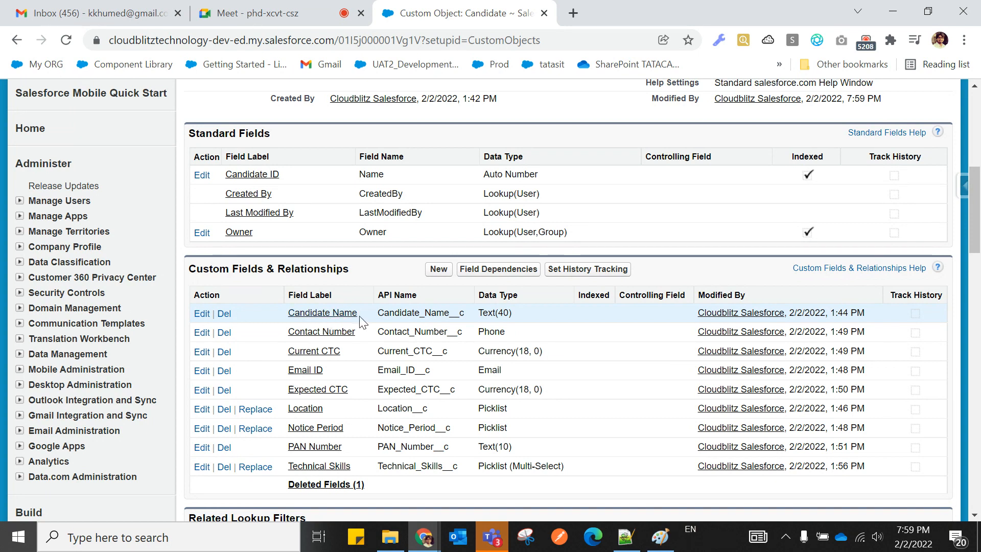
{"action": "scroll", "coordinate": [366, 353], "scroll_direction": "up", "scroll_amount": 6}
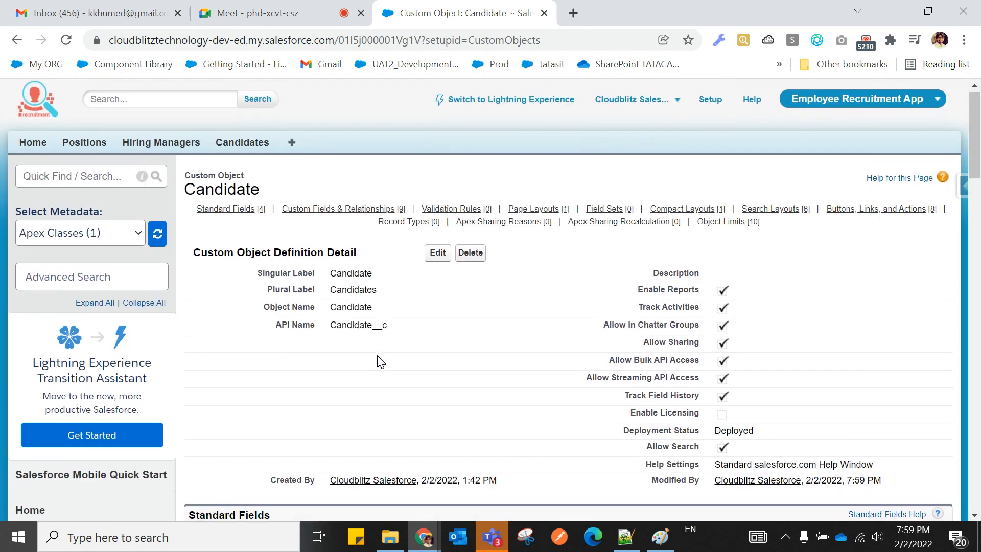
{"action": "right_click", "coordinate": [243, 143]}
{"action": "left_click", "coordinate": [258, 157]}
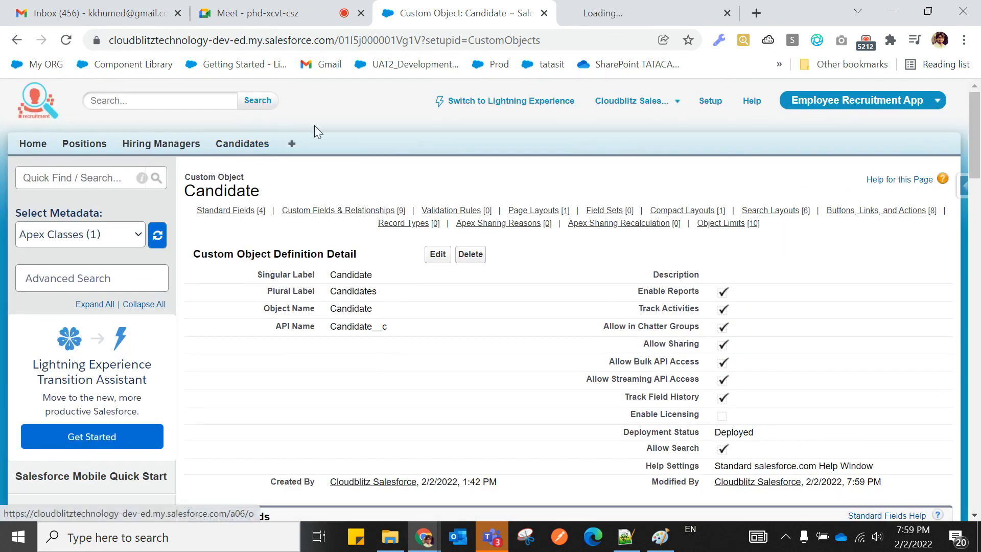
Start a new candidate with Location Mumbai and fill in the candidate's email ID.
{"action": "left_click", "coordinate": [574, 21]}
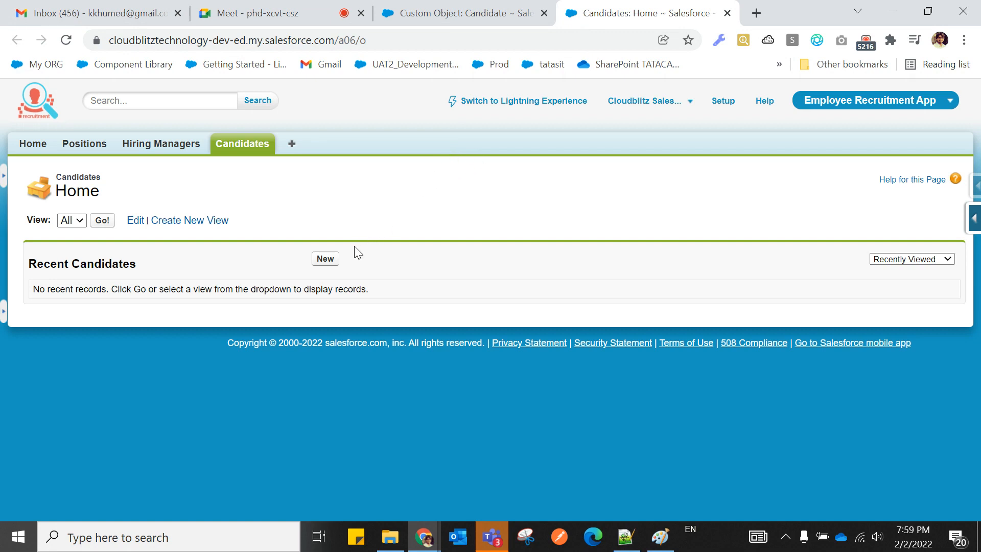
{"action": "left_click", "coordinate": [325, 259]}
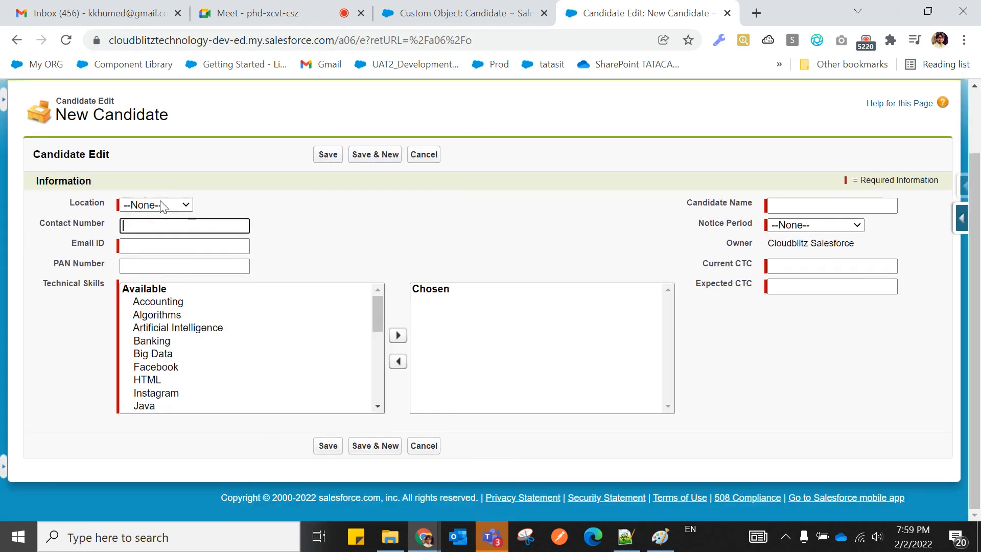
{"action": "left_click", "coordinate": [162, 204]}
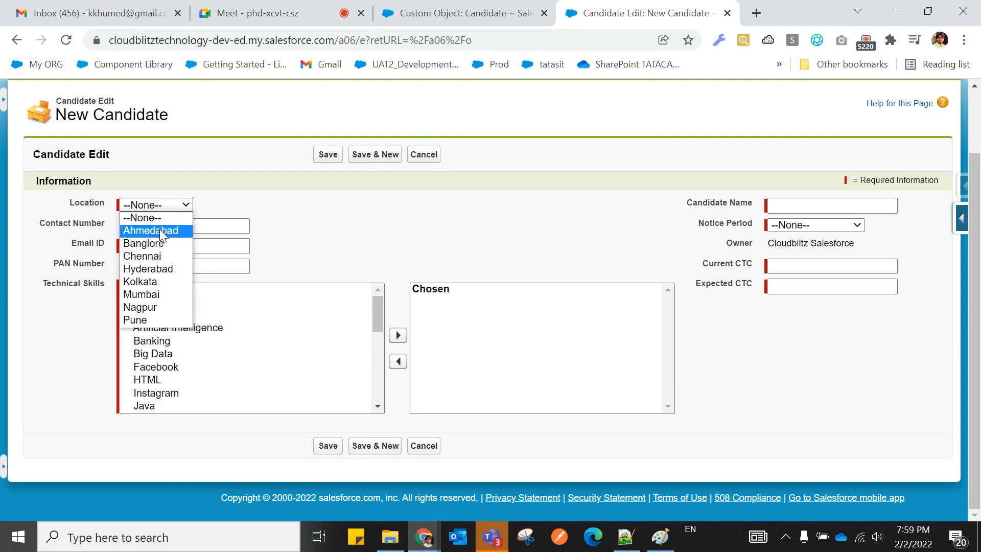
{"action": "left_click", "coordinate": [154, 292]}
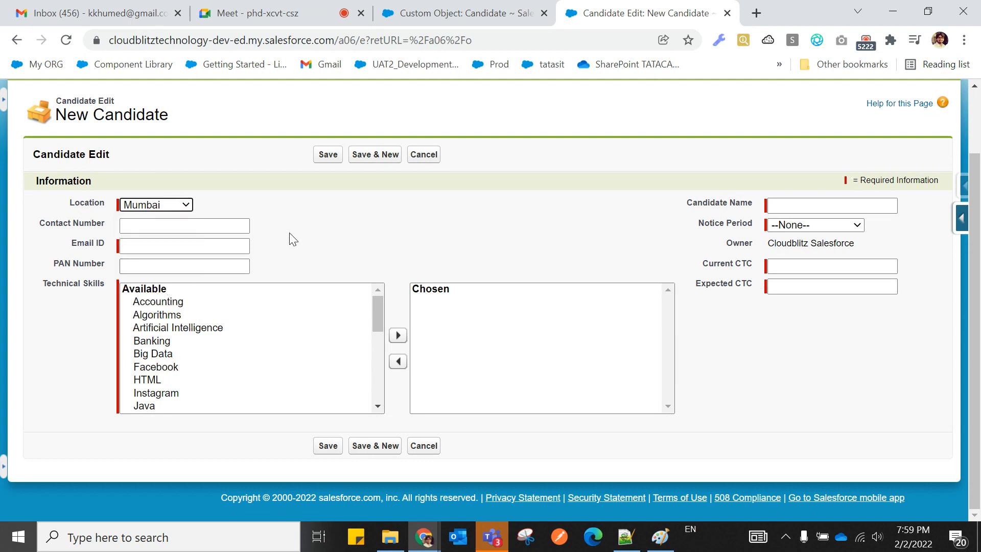
{"action": "left_click", "coordinate": [165, 228]}
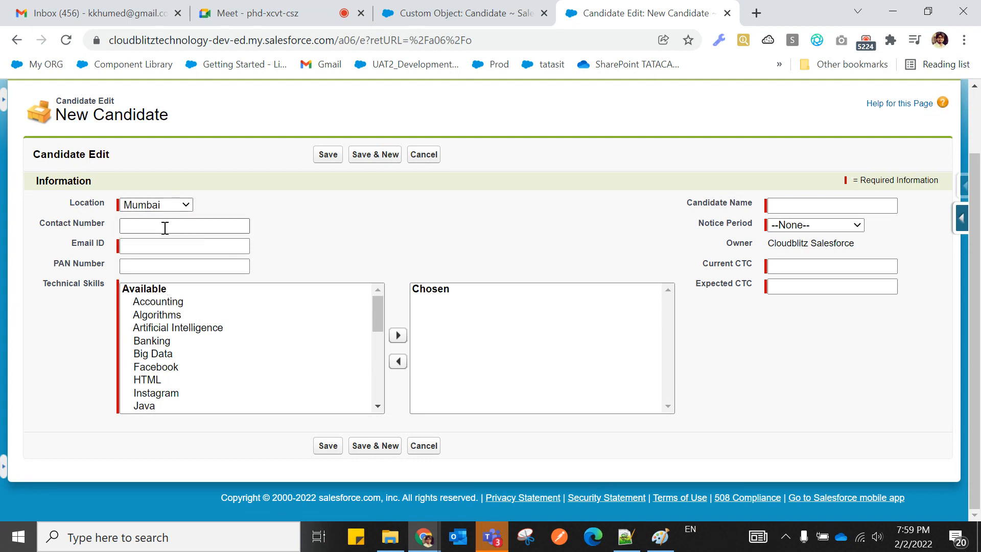
{"action": "left_click", "coordinate": [160, 246]}
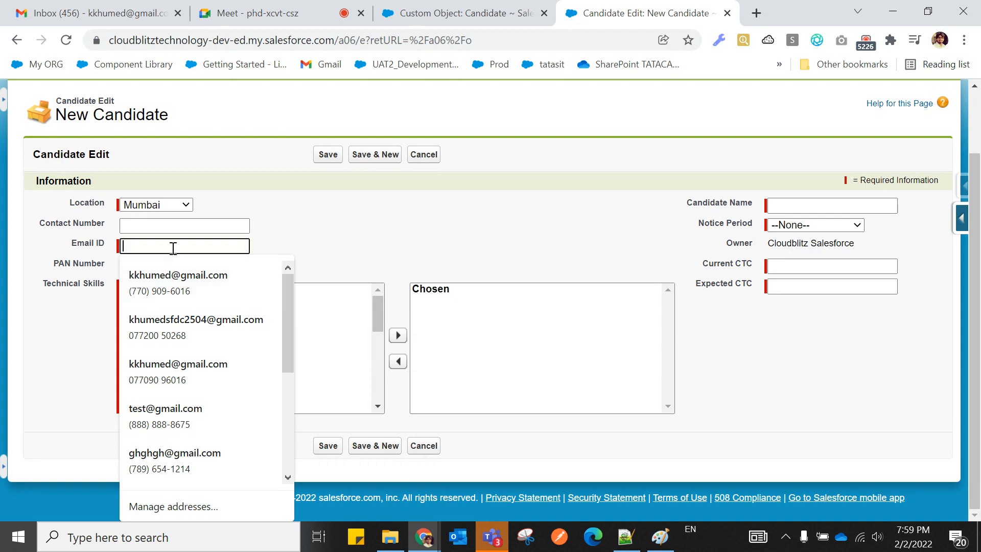
{"action": "type", "text": "test@gmail.com"}
Enter the candidate's name, 1 Week notice period, current CTC 800000 and expected CTC 1400000.
{"action": "left_click", "coordinate": [777, 203]}
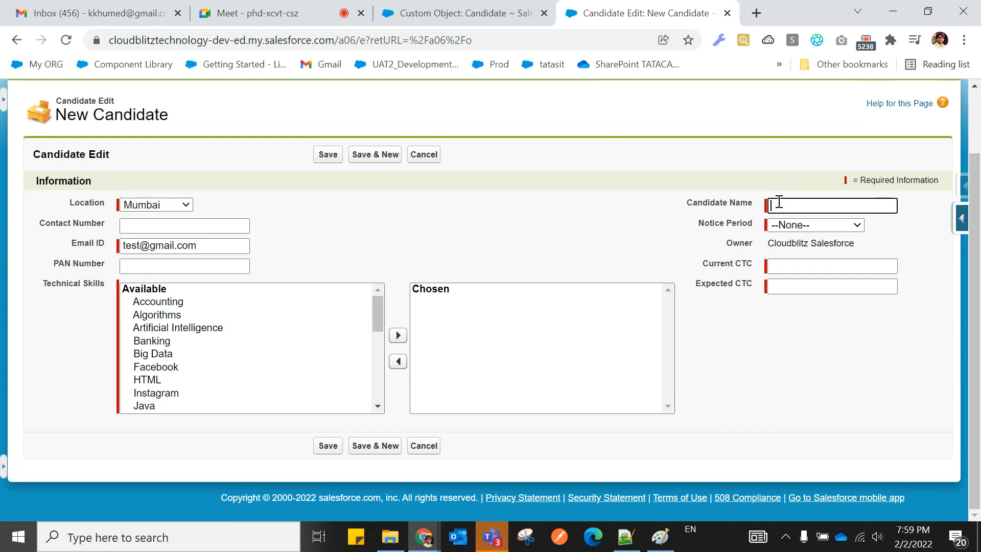
{"action": "type", "text": "Salman Khan"}
{"action": "left_click", "coordinate": [800, 225]}
{"action": "left_click", "coordinate": [805, 261]}
{"action": "left_click", "coordinate": [796, 266]}
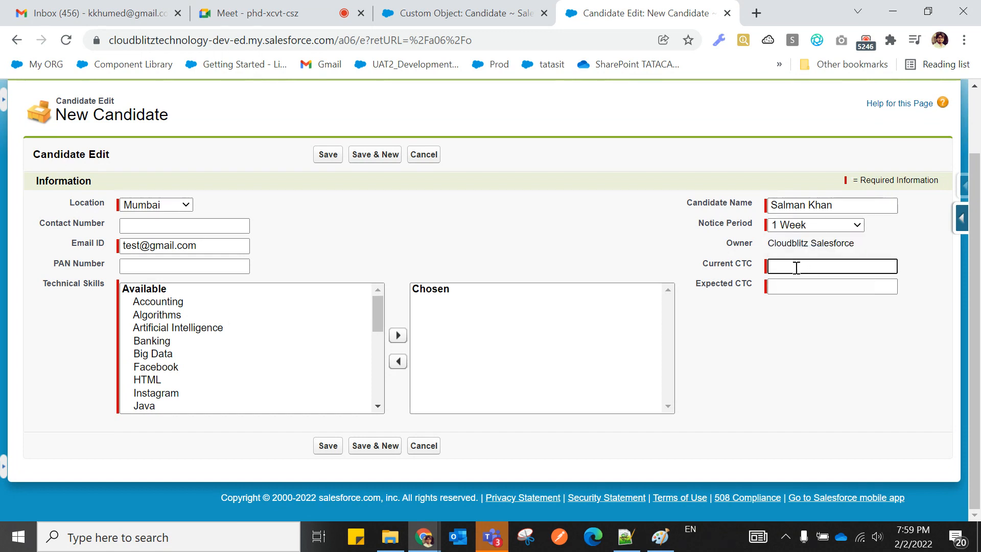
{"action": "type", "text": "800000"}
{"action": "left_click", "coordinate": [795, 287]}
{"action": "type", "text": "14"}
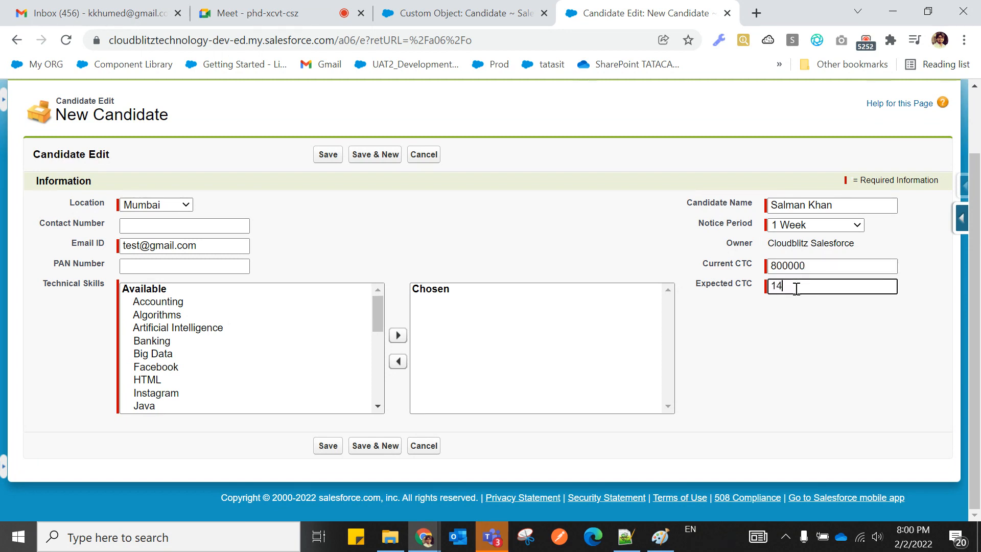
{"action": "type", "text": "0000"}
{"action": "left_click", "coordinate": [800, 317]}
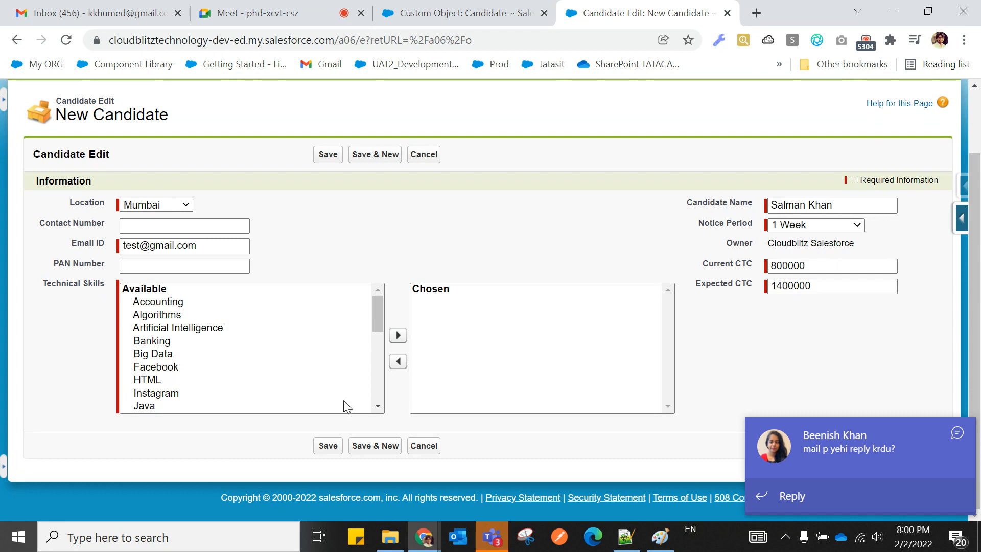
Move skills Accounting through HTML into the Chosen list and save the candidate record.
{"action": "left_click", "coordinate": [956, 434]}
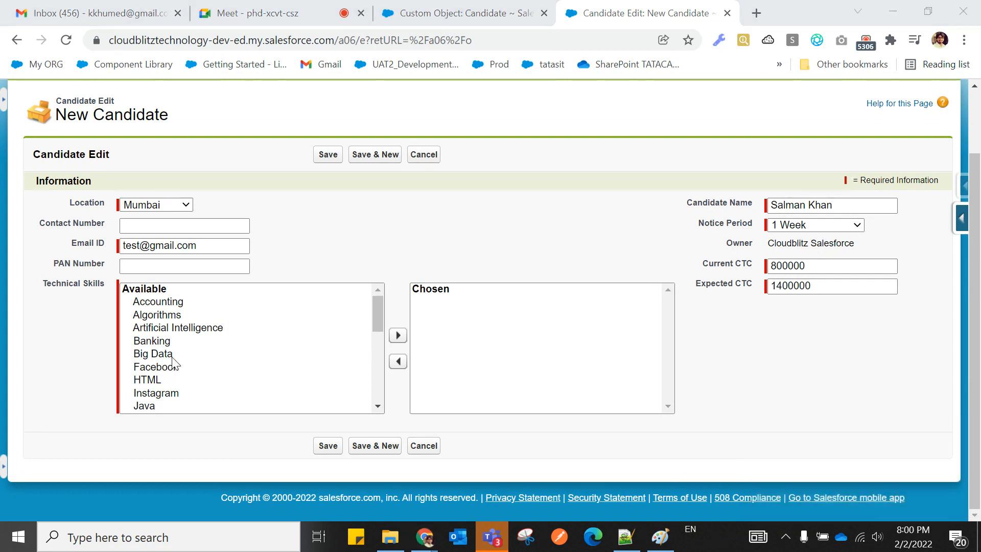
{"action": "left_click", "coordinate": [142, 354]}
{"action": "left_click_drag", "start_coordinate": [142, 353], "coordinate": [154, 306]}
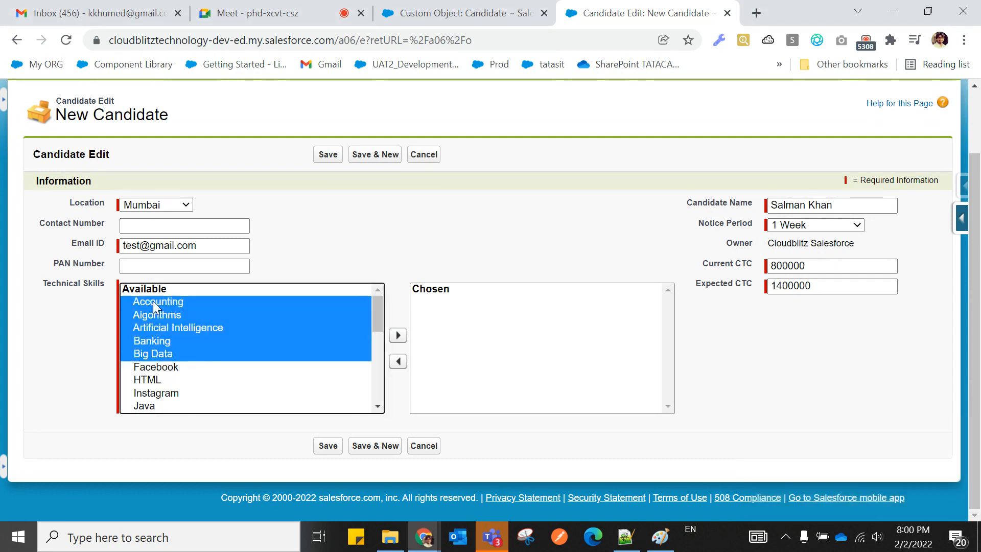
{"action": "left_click_drag", "start_coordinate": [145, 373], "coordinate": [152, 388]}
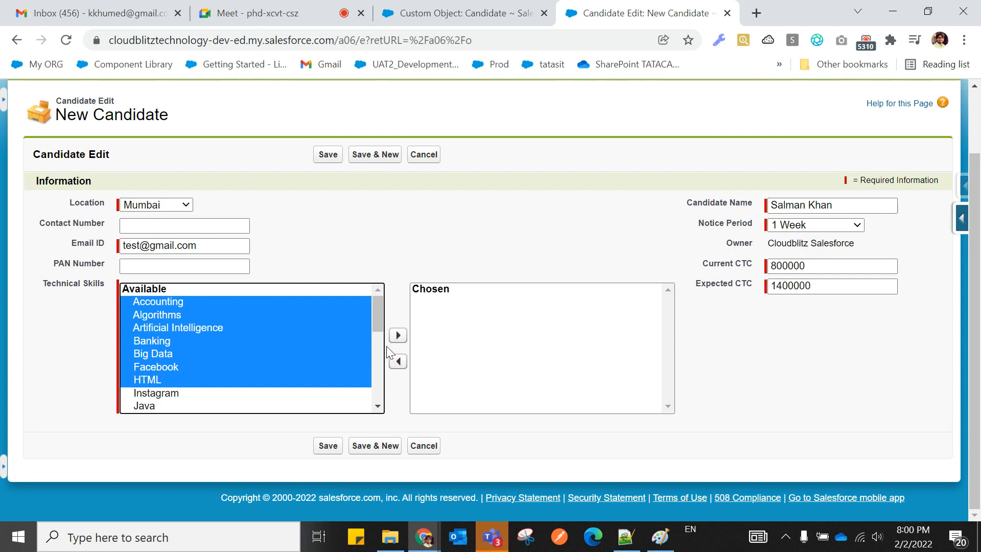
{"action": "left_click", "coordinate": [398, 336]}
{"action": "scroll", "coordinate": [416, 322], "scroll_direction": "up", "scroll_amount": 2}
{"action": "scroll", "coordinate": [416, 321], "scroll_direction": "down", "scroll_amount": 2}
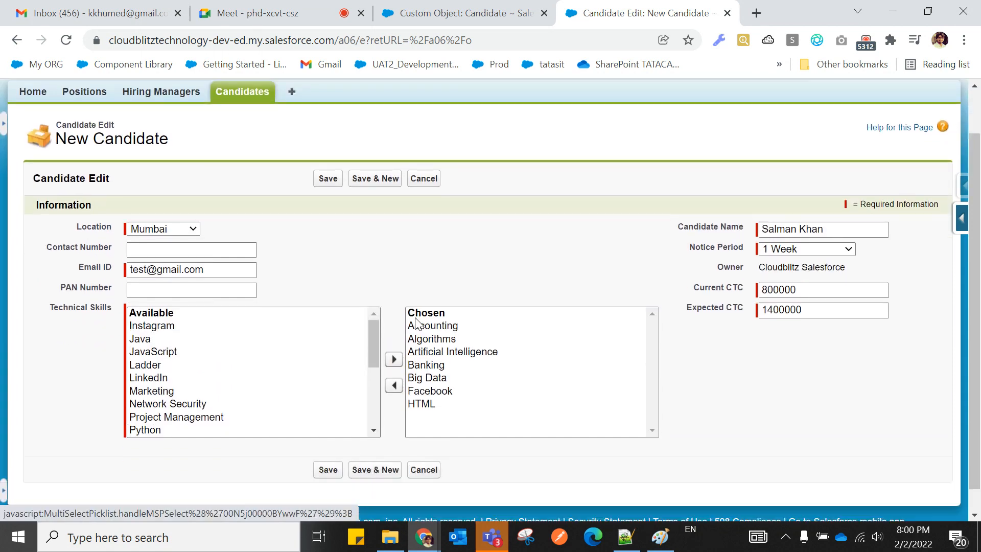
{"action": "left_click", "coordinate": [329, 445]}
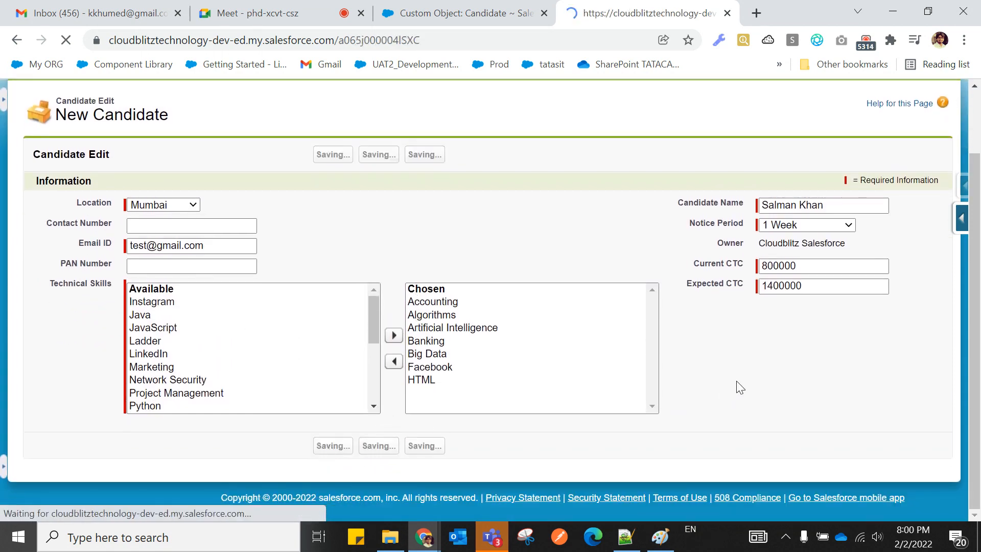
{"action": "scroll", "coordinate": [499, 351], "scroll_direction": "down", "scroll_amount": 4}
{"action": "scroll", "coordinate": [493, 344], "scroll_direction": "up", "scroll_amount": 3}
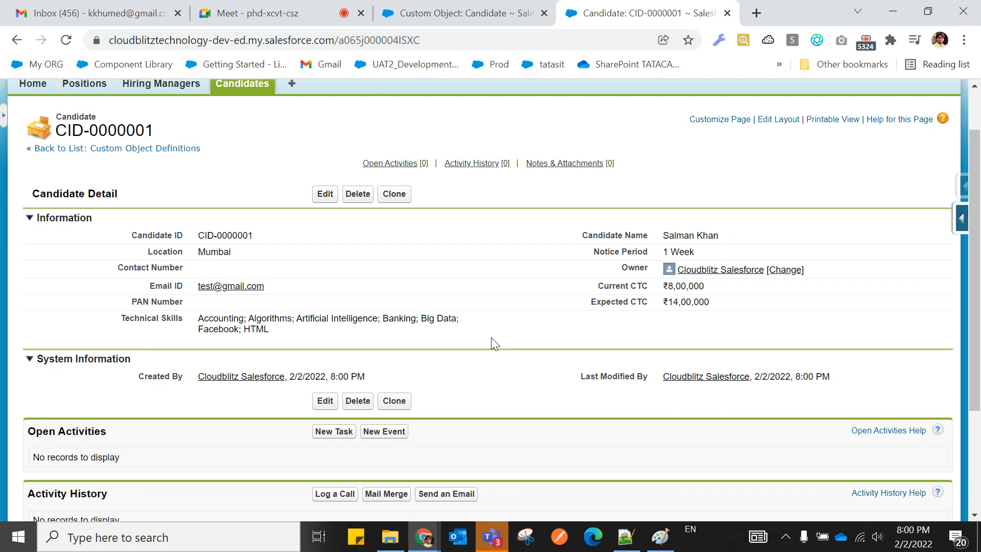
{"action": "scroll", "coordinate": [494, 344], "scroll_direction": "up", "scroll_amount": 2}
Open the All candidates view for editing, leaving the first filter field at None.
{"action": "left_click", "coordinate": [236, 147]}
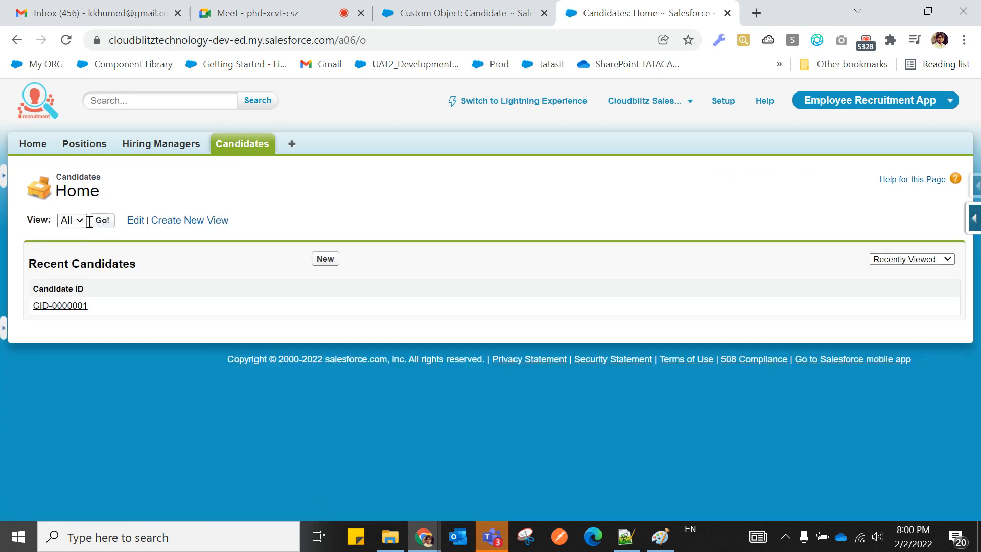
{"action": "left_click", "coordinate": [132, 225]}
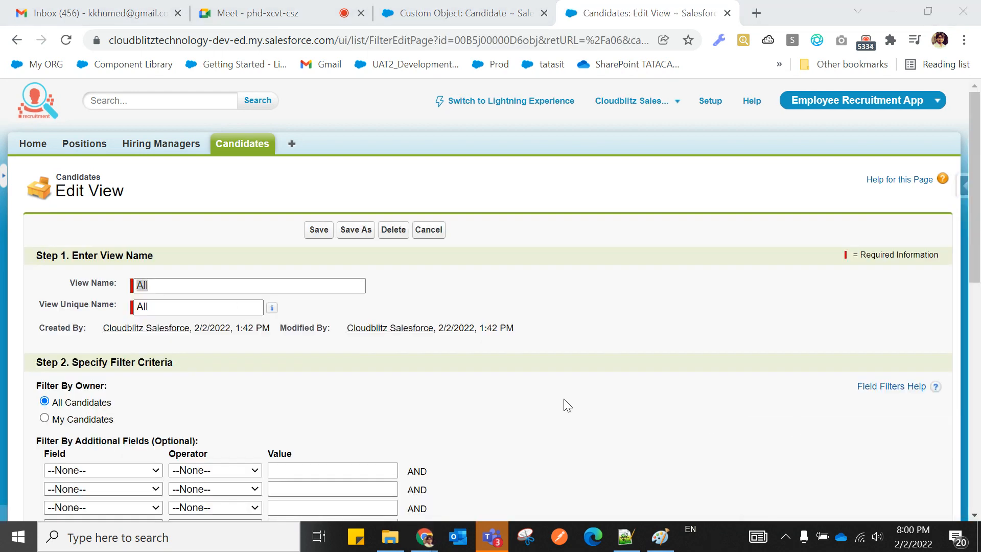
{"action": "scroll", "coordinate": [320, 380], "scroll_direction": "down", "scroll_amount": 3}
{"action": "left_click", "coordinate": [71, 316]}
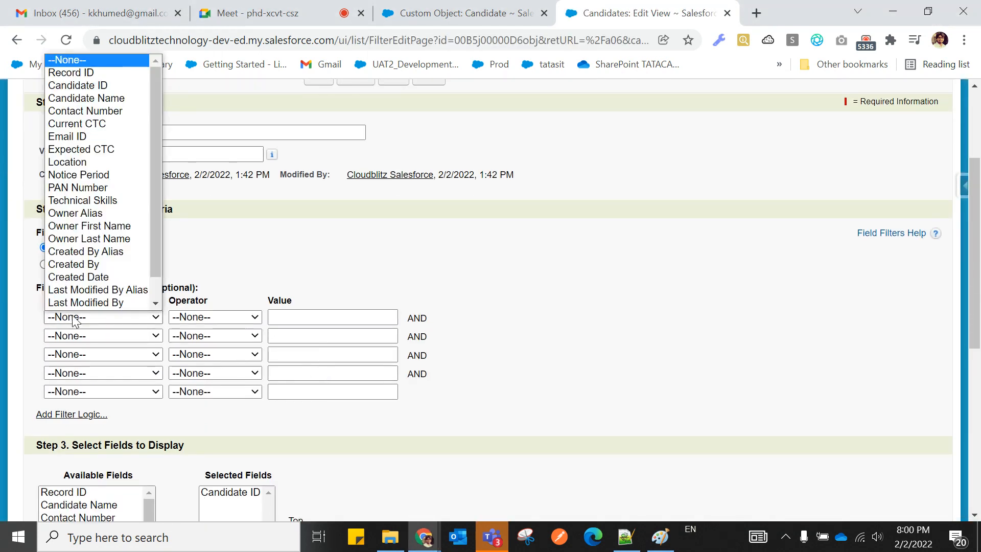
{"action": "scroll", "coordinate": [73, 309], "scroll_direction": "down", "scroll_amount": 1}
{"action": "scroll", "coordinate": [66, 214], "scroll_direction": "up", "scroll_amount": 1}
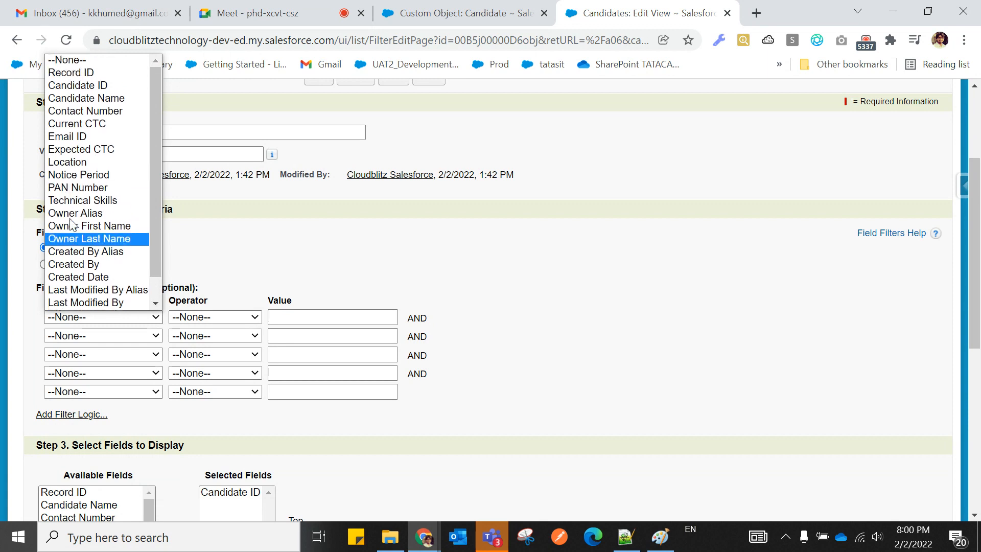
{"action": "left_click", "coordinate": [66, 86]}
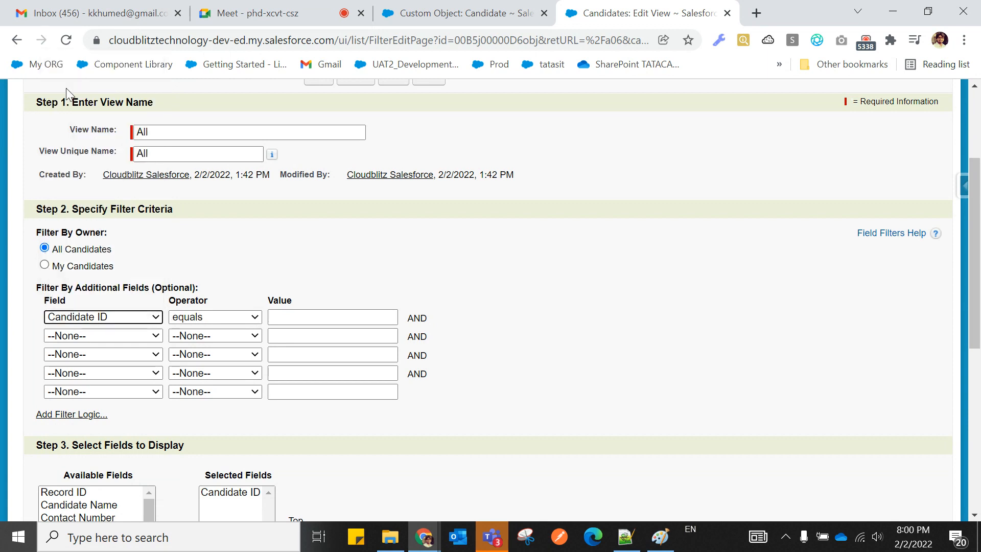
{"action": "left_click", "coordinate": [152, 317]}
{"action": "left_click", "coordinate": [94, 61]}
{"action": "scroll", "coordinate": [357, 307], "scroll_direction": "down", "scroll_amount": 3}
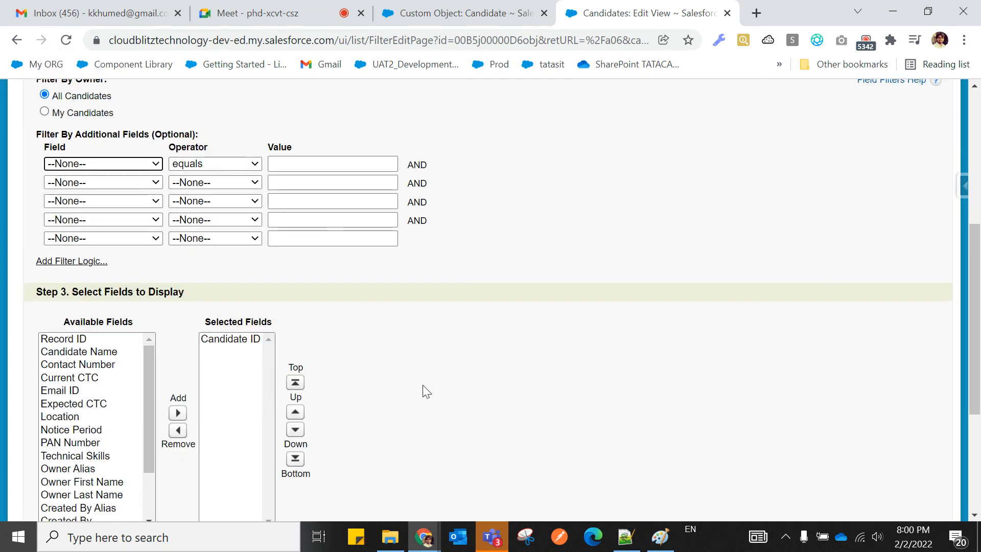
{"action": "scroll", "coordinate": [179, 414], "scroll_direction": "down", "scroll_amount": 1}
Add Candidate Name, Expected CTC, Location and Notice Period as display columns and save the view.
{"action": "left_click", "coordinate": [83, 275]}
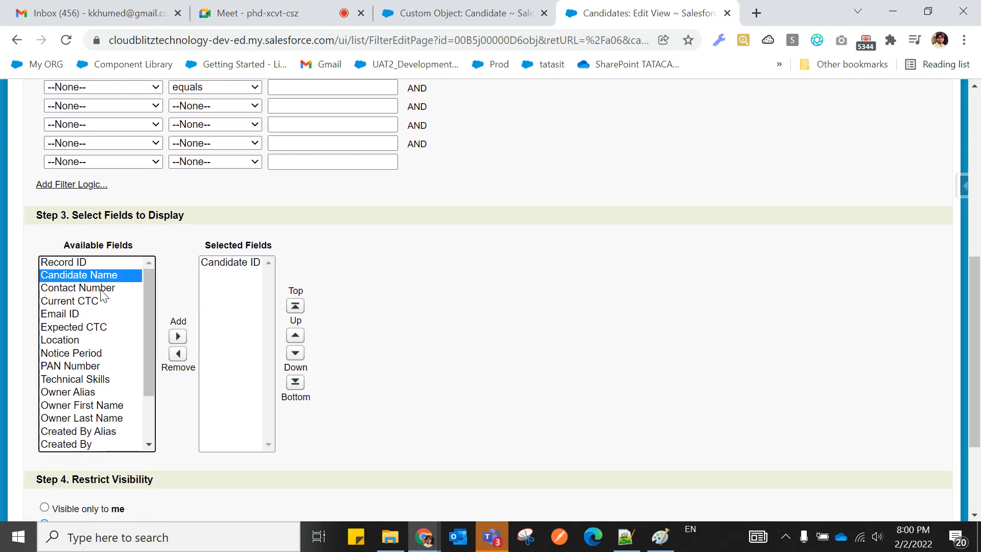
{"action": "left_click", "coordinate": [178, 336]}
{"action": "left_click", "coordinate": [81, 314]}
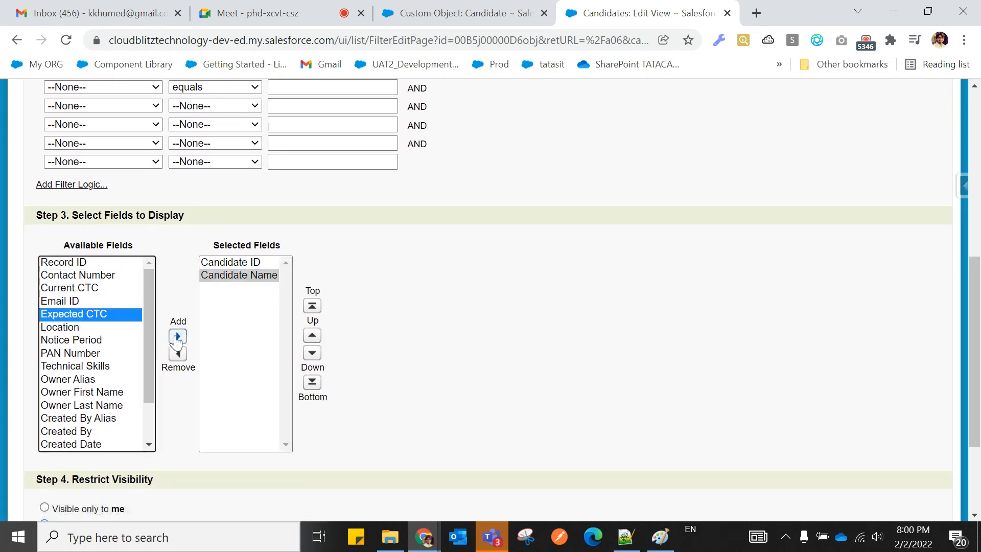
{"action": "left_click", "coordinate": [178, 336]}
{"action": "left_click", "coordinate": [82, 314]}
{"action": "left_click", "coordinate": [178, 336]}
{"action": "left_click", "coordinate": [81, 314]}
{"action": "left_click", "coordinate": [178, 336]}
{"action": "scroll", "coordinate": [541, 406], "scroll_direction": "up", "scroll_amount": 8}
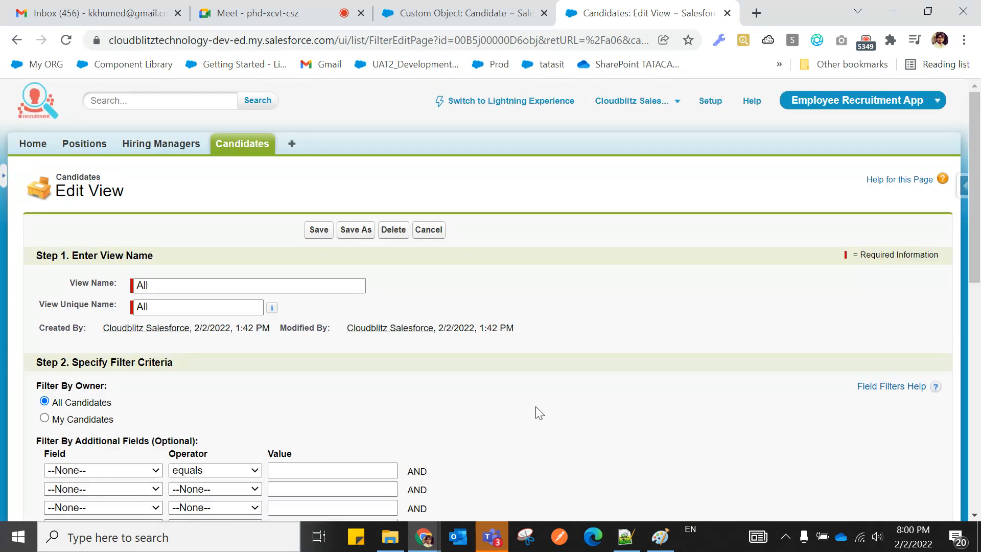
{"action": "left_click", "coordinate": [318, 231]}
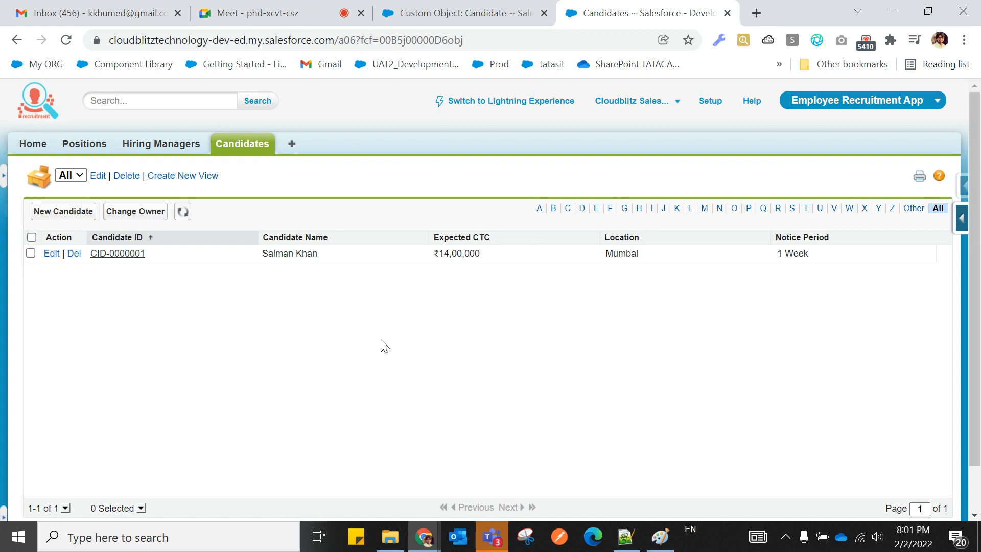
View candidate record CID-0000001, then reload the Candidate object setup page in its tab.
{"action": "left_click", "coordinate": [124, 257]}
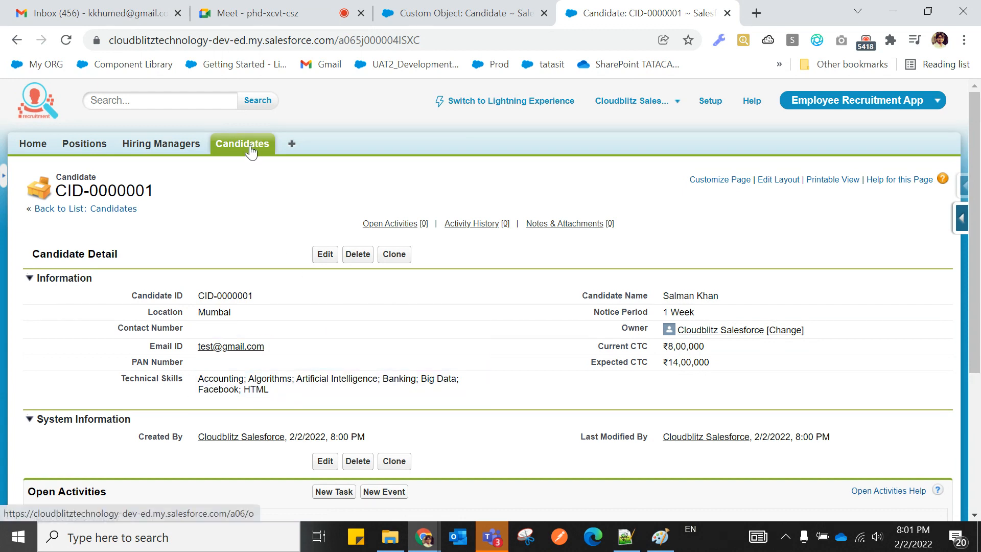
{"action": "left_click", "coordinate": [444, 14]}
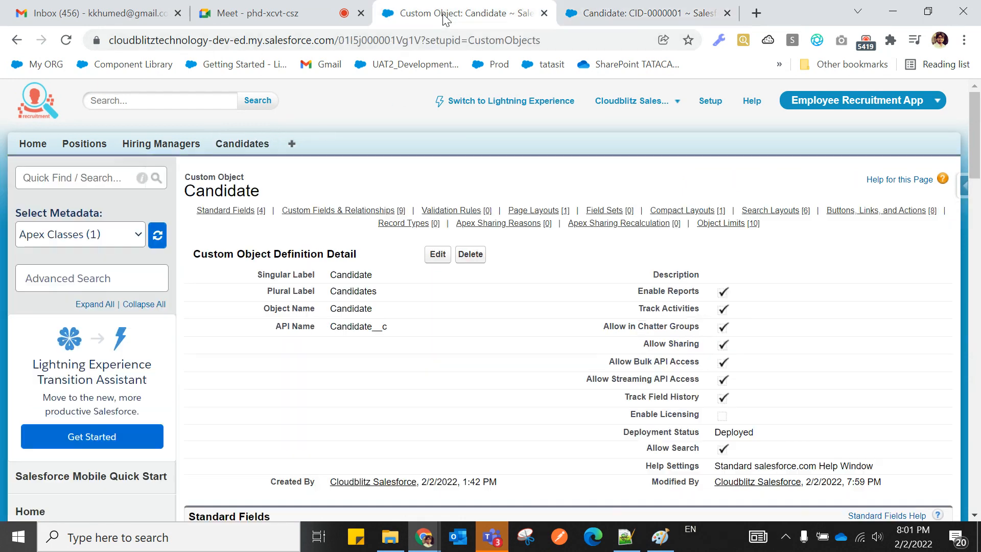
{"action": "left_click", "coordinate": [65, 41]}
Start a new Master-Detail Relationship custom field on the Candidate object.
{"action": "scroll", "coordinate": [516, 339], "scroll_direction": "down", "scroll_amount": 5}
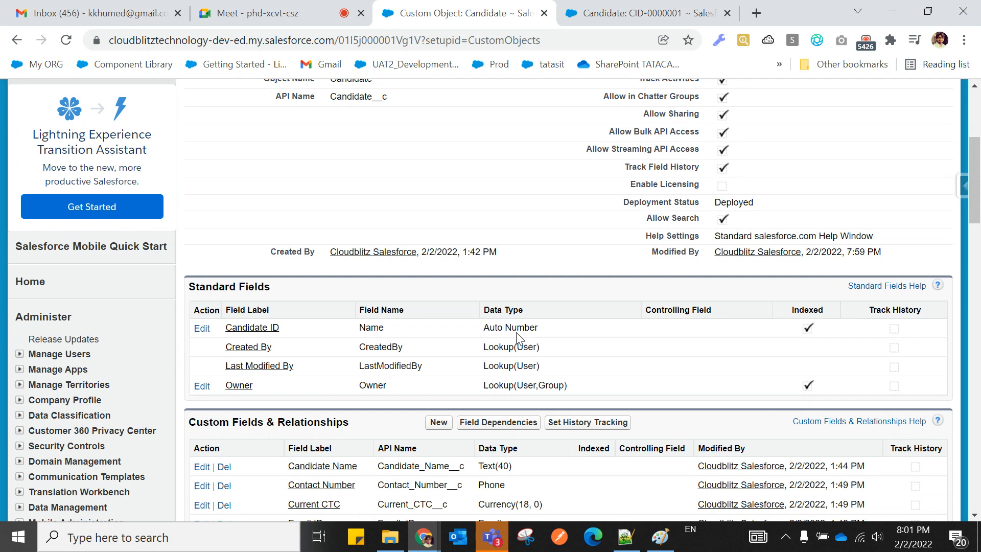
{"action": "scroll", "coordinate": [510, 358], "scroll_direction": "down", "scroll_amount": 5}
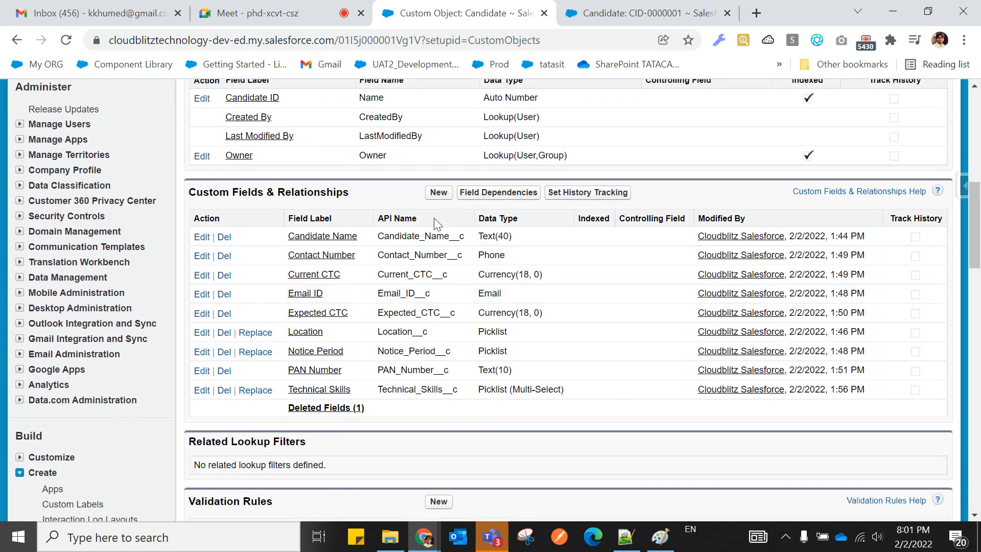
{"action": "left_click", "coordinate": [438, 197]}
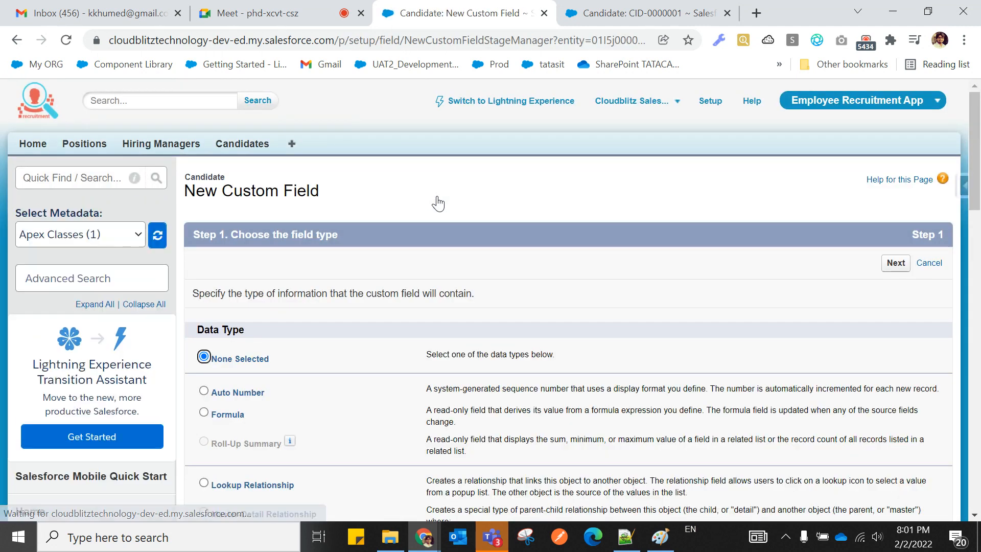
{"action": "scroll", "coordinate": [252, 295], "scroll_direction": "down", "scroll_amount": 5}
{"action": "left_click", "coordinate": [203, 282]}
{"action": "scroll", "coordinate": [296, 339], "scroll_direction": "down", "scroll_amount": 5}
{"action": "scroll", "coordinate": [403, 377], "scroll_direction": "down", "scroll_amount": 4}
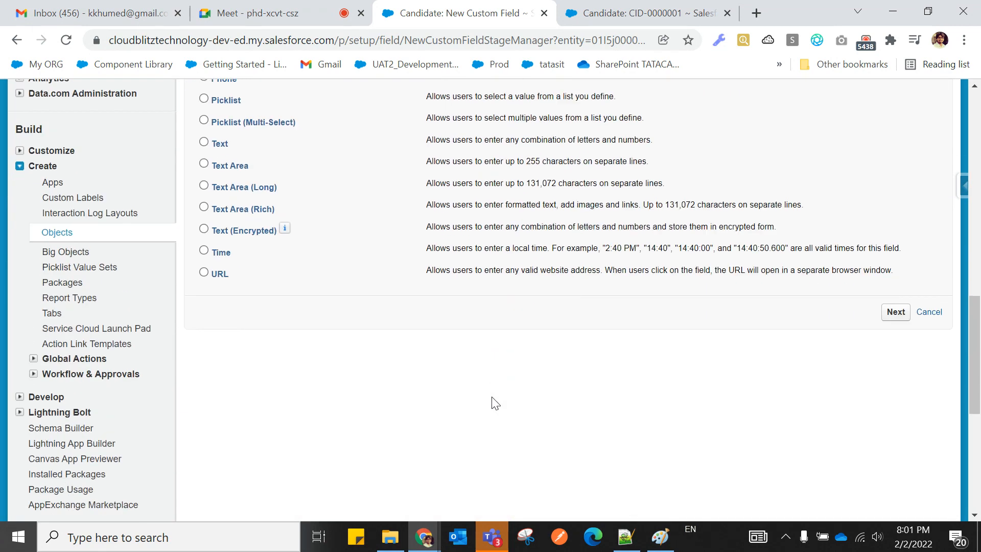
{"action": "left_click", "coordinate": [893, 318]}
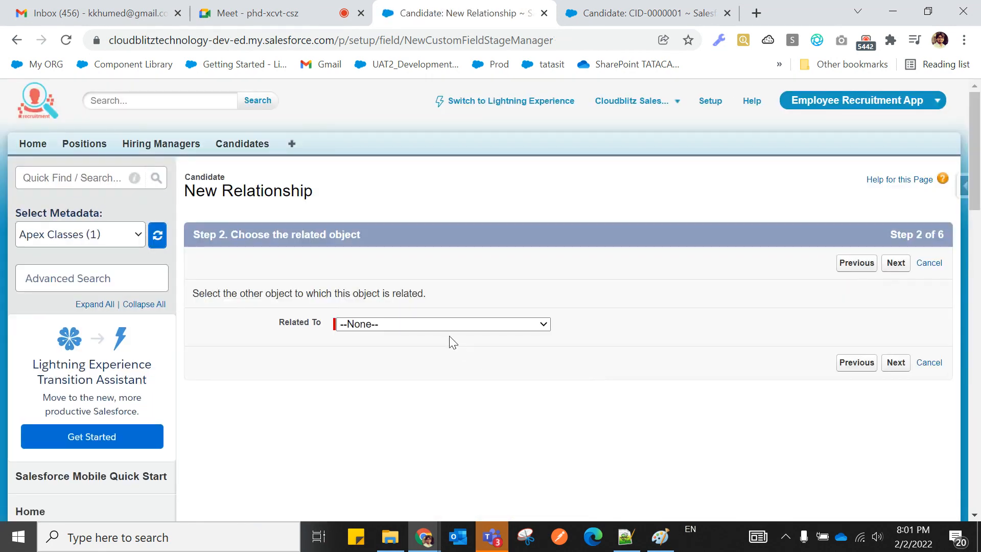
Choose Position as the related object and continue to the next wizard step.
{"action": "left_click", "coordinate": [433, 327]}
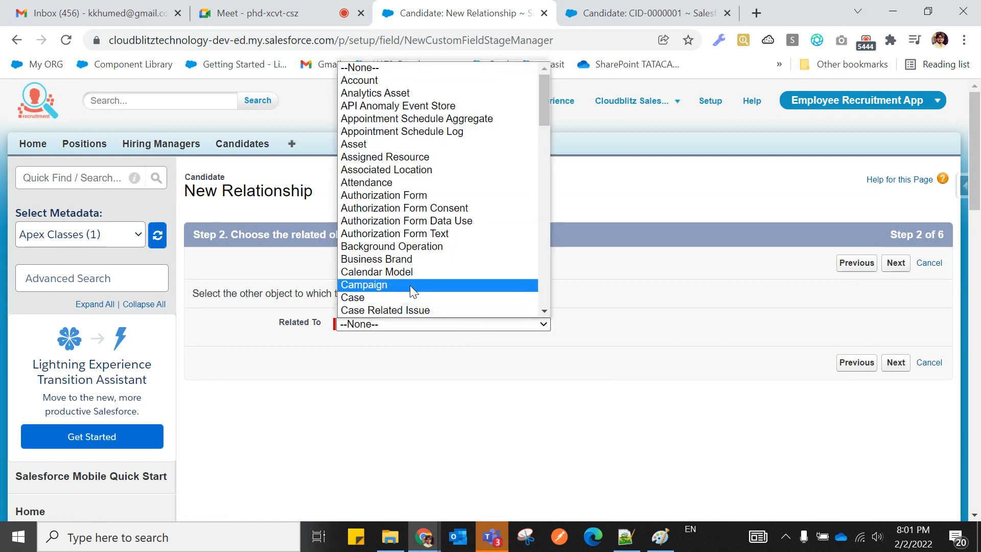
{"action": "key", "text": "p"}
{"action": "key", "text": "Down"}
{"action": "key", "text": "Down"}
{"action": "key", "text": "Down"}
{"action": "key", "text": "Down"}
{"action": "key", "text": "Down"}
{"action": "key", "text": "Down"}
{"action": "key", "text": "Down"}
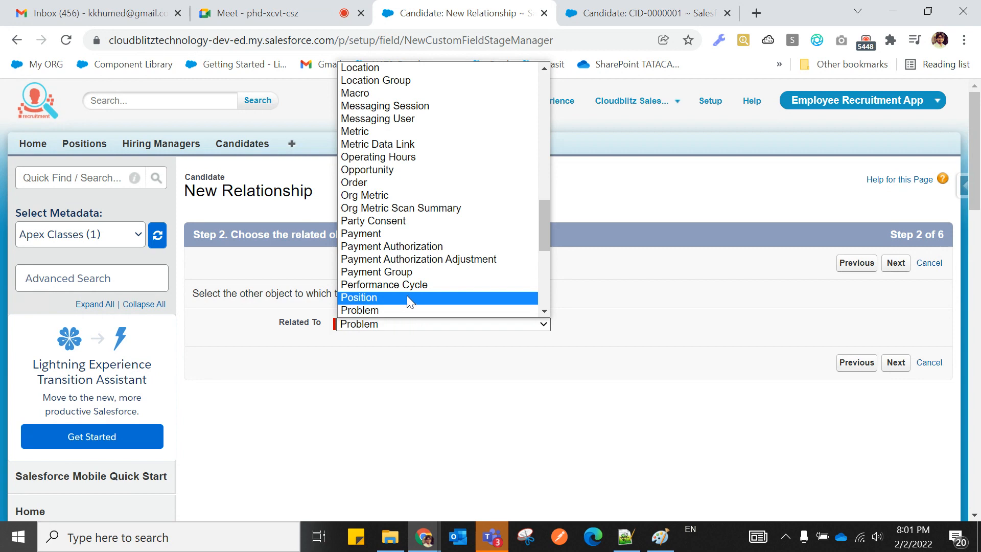
{"action": "left_click", "coordinate": [406, 297]}
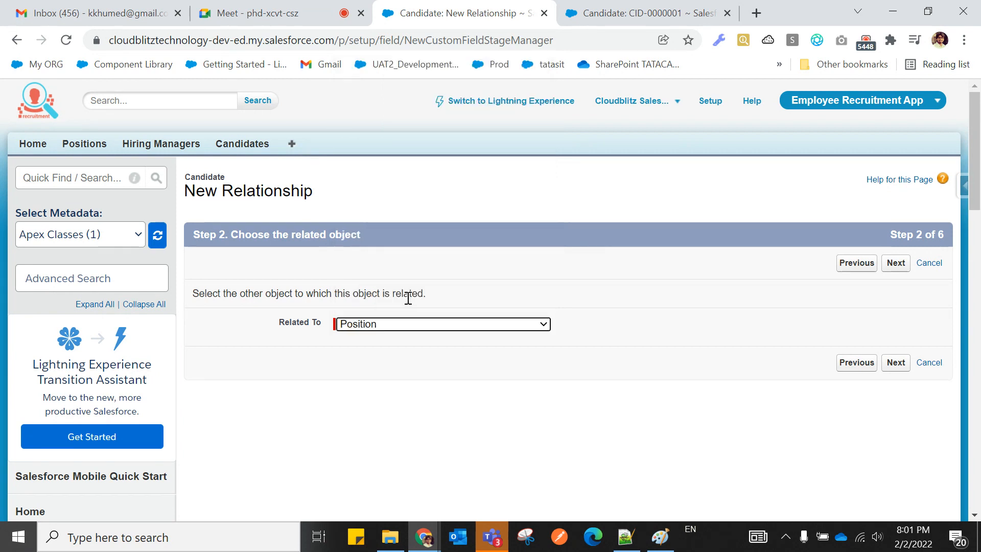
{"action": "left_click", "coordinate": [899, 364]}
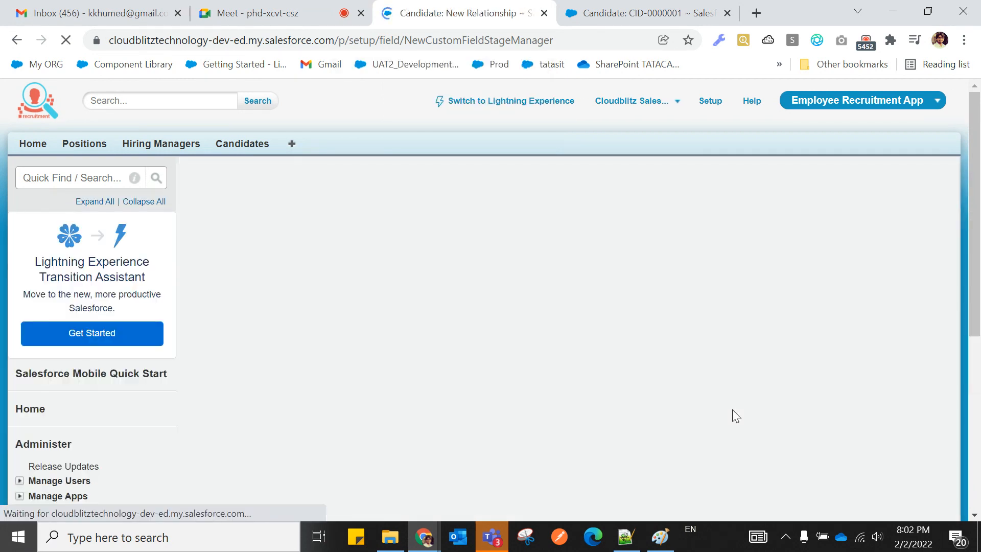
Name the field PositionName, set its sharing to Read Only, and continue to field-level security.
{"action": "left_click", "coordinate": [374, 335]}
{"action": "type", "text": "P"}
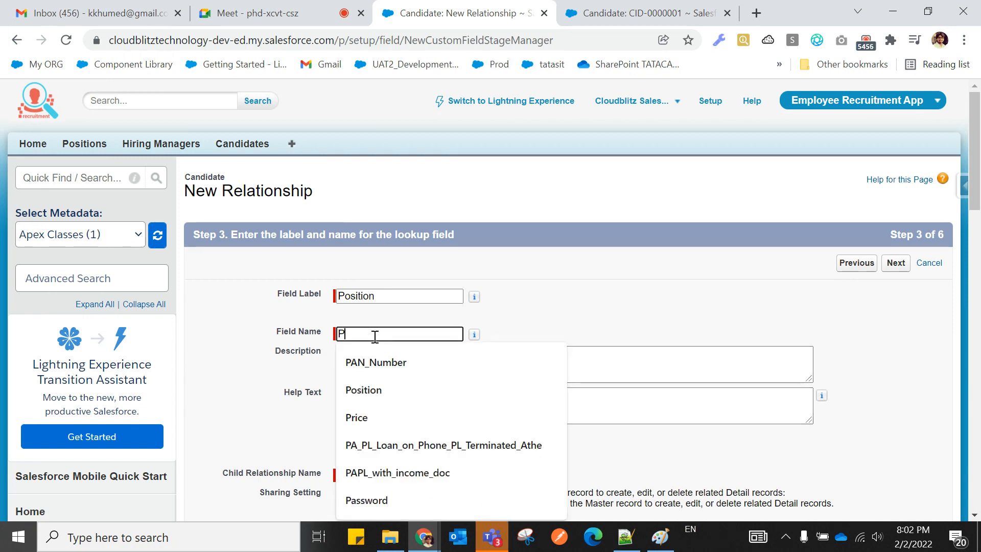
{"action": "type", "text": "osition"}
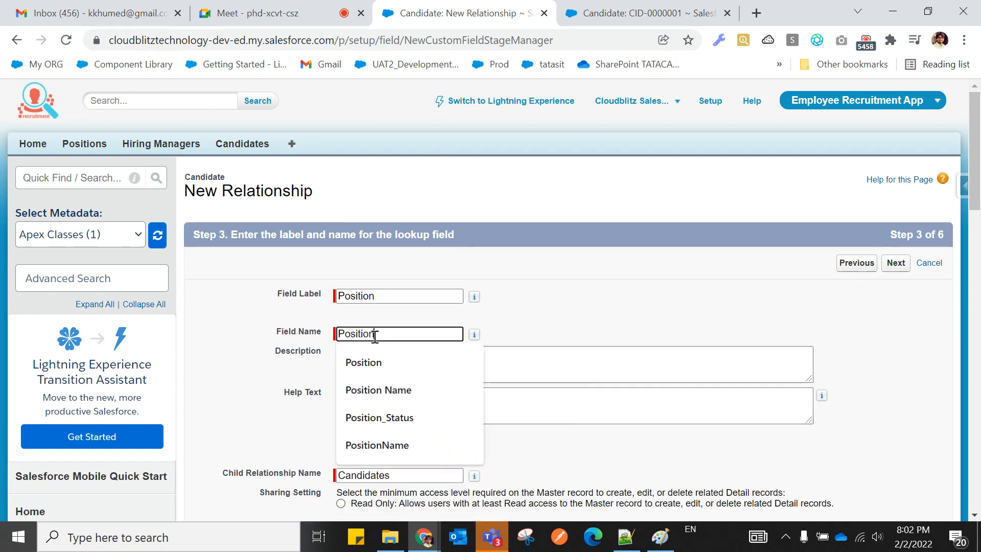
{"action": "type", "text": "Name"}
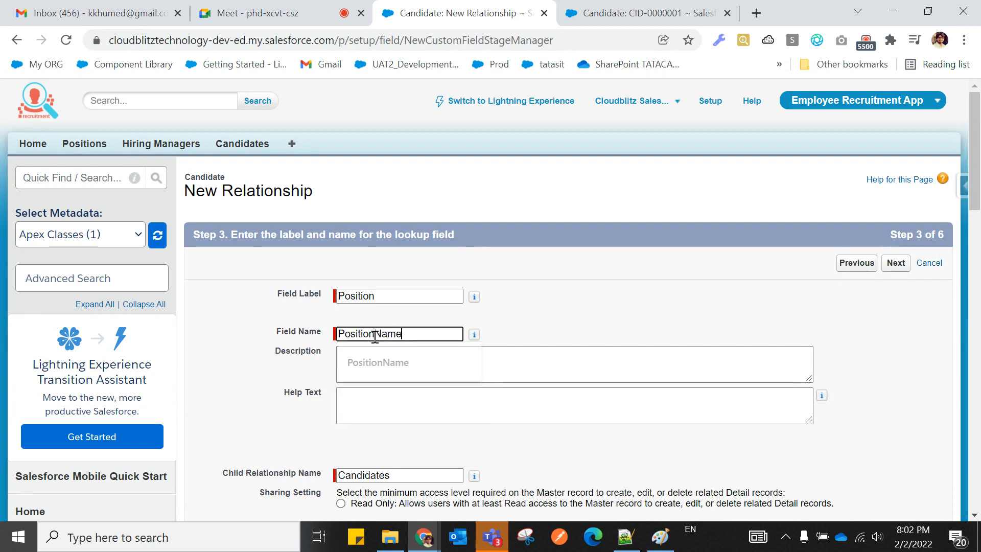
{"action": "left_click", "coordinate": [591, 327]}
{"action": "scroll", "coordinate": [592, 327], "scroll_direction": "down", "scroll_amount": 5}
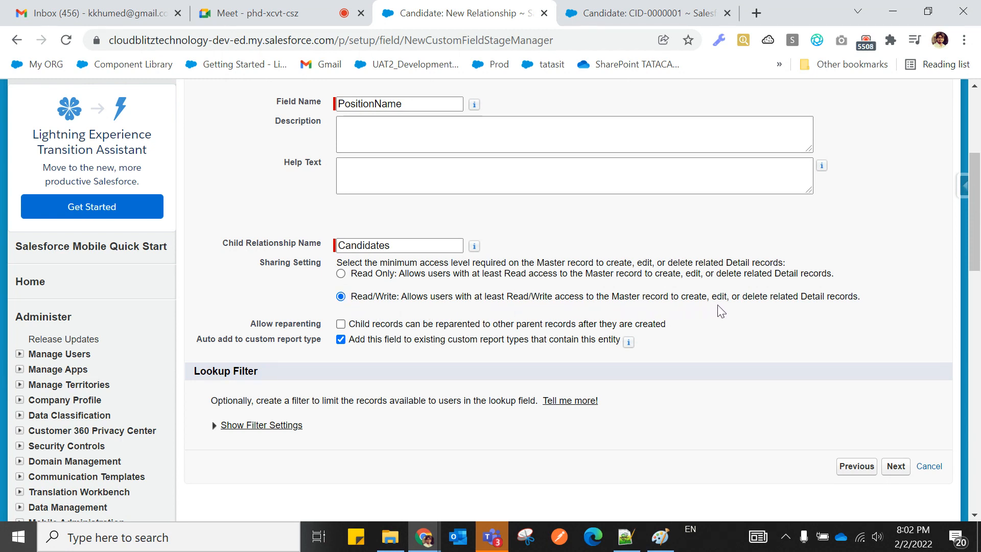
{"action": "left_click", "coordinate": [350, 274]}
{"action": "scroll", "coordinate": [738, 414], "scroll_direction": "down", "scroll_amount": 1}
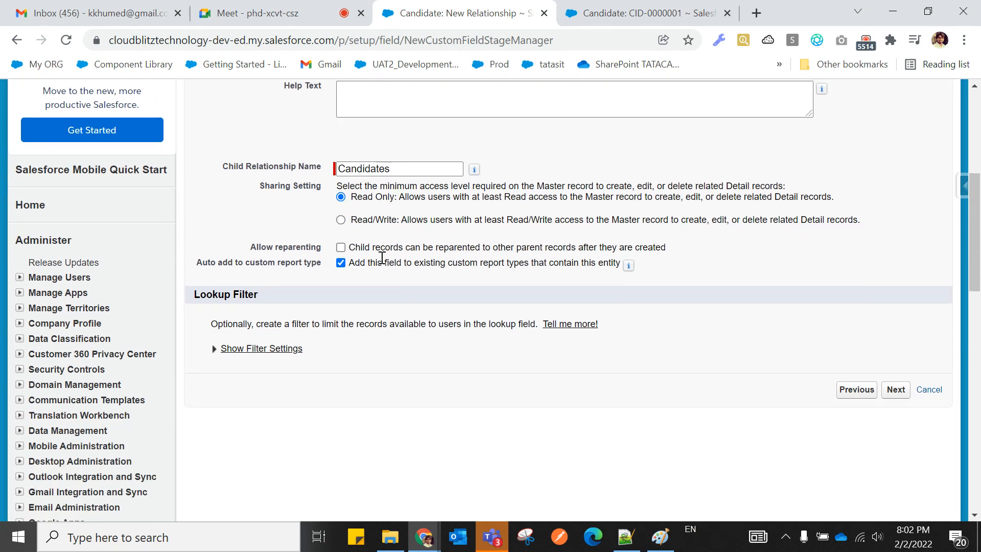
{"action": "left_click", "coordinate": [896, 393]}
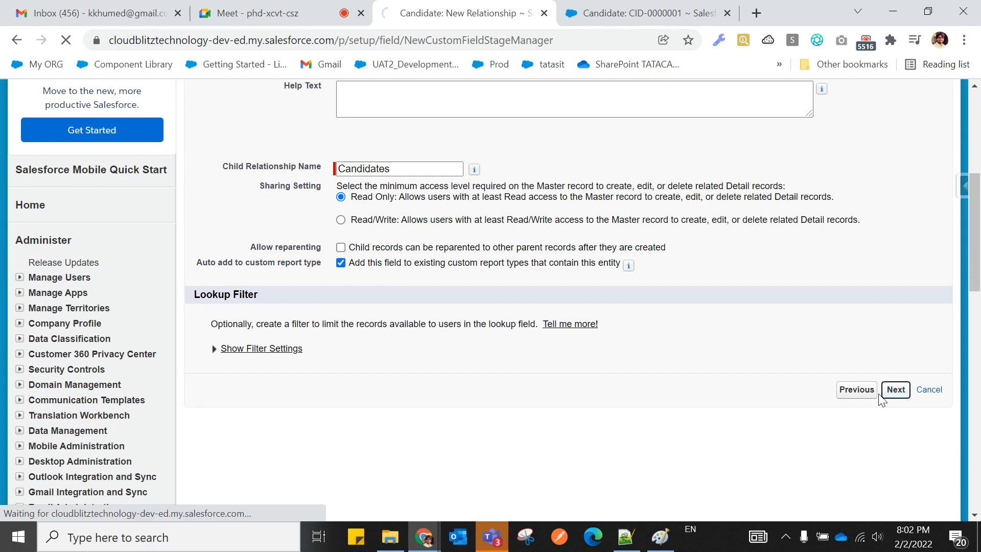
{"action": "scroll", "coordinate": [568, 420], "scroll_direction": "down", "scroll_amount": 1}
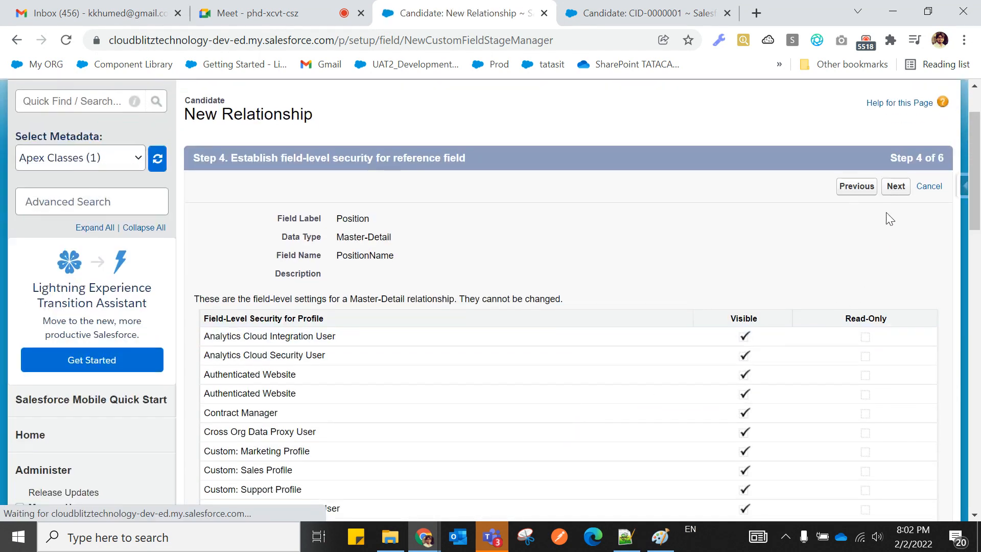
Accept the default field security and page layouts, then try saving the PositionName field.
{"action": "left_click", "coordinate": [895, 189]}
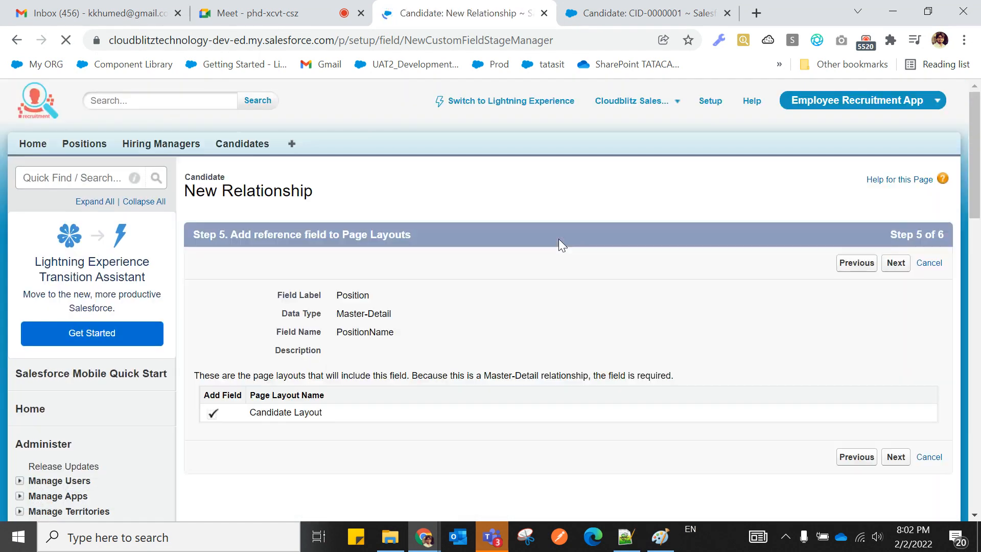
{"action": "left_click", "coordinate": [896, 459]}
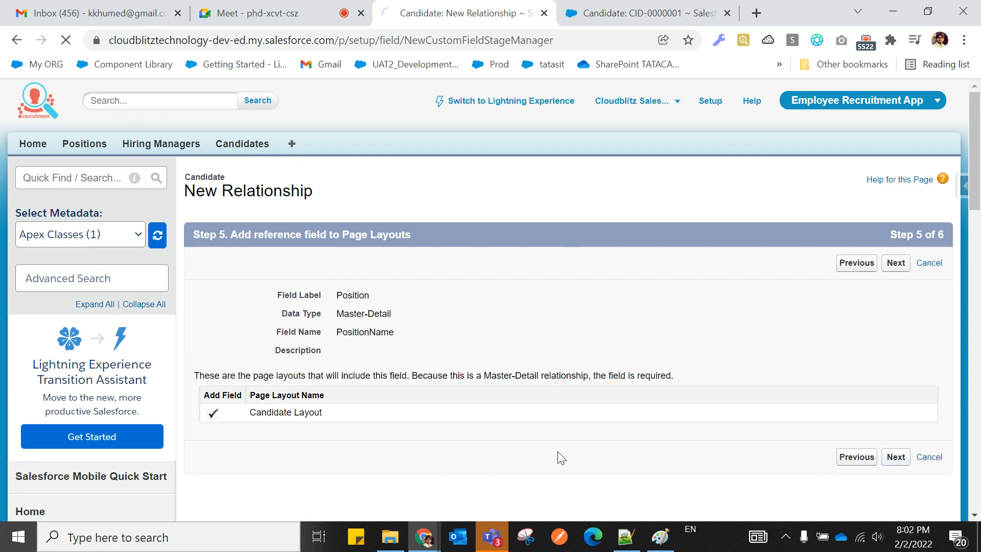
{"action": "scroll", "coordinate": [549, 409], "scroll_direction": "down", "scroll_amount": 1}
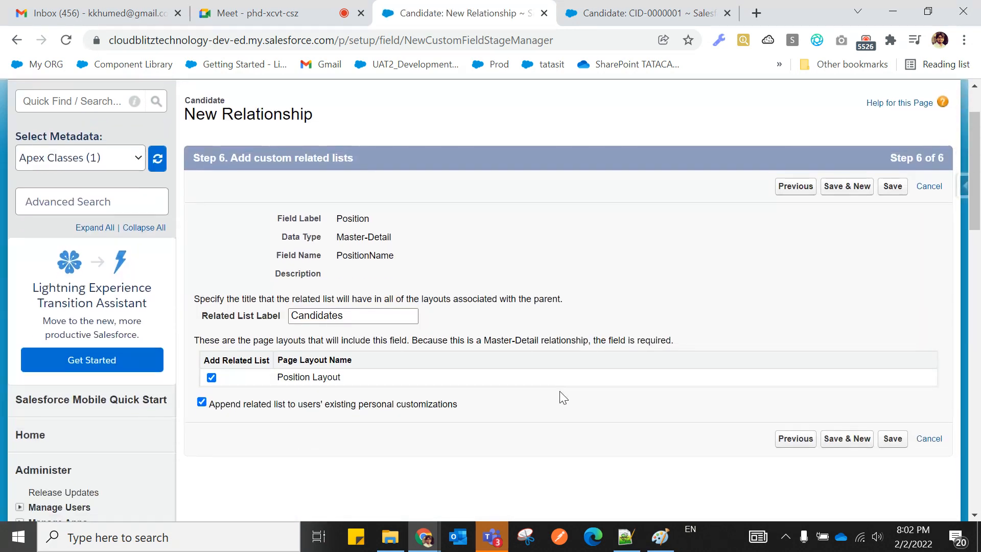
{"action": "scroll", "coordinate": [559, 390], "scroll_direction": "up", "scroll_amount": 1}
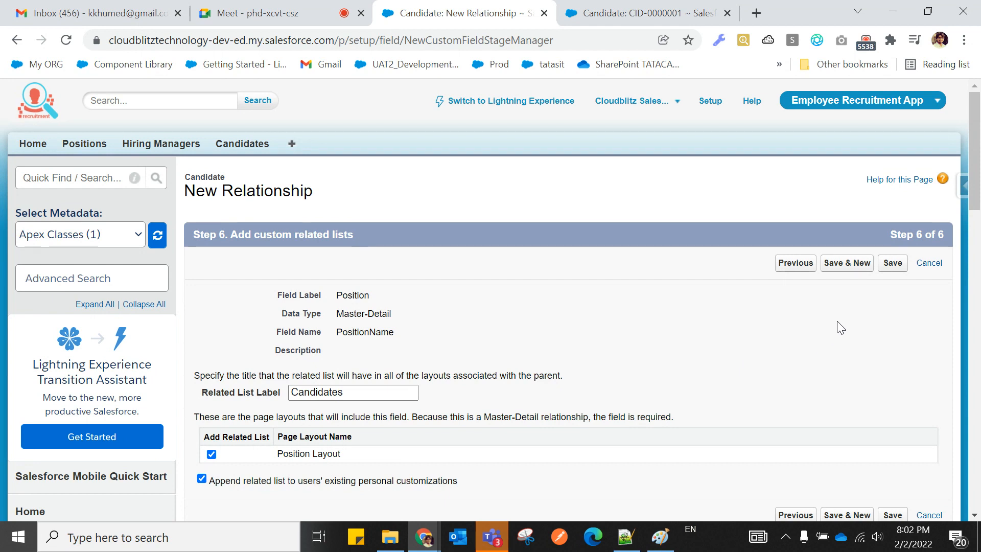
{"action": "left_click", "coordinate": [894, 264]}
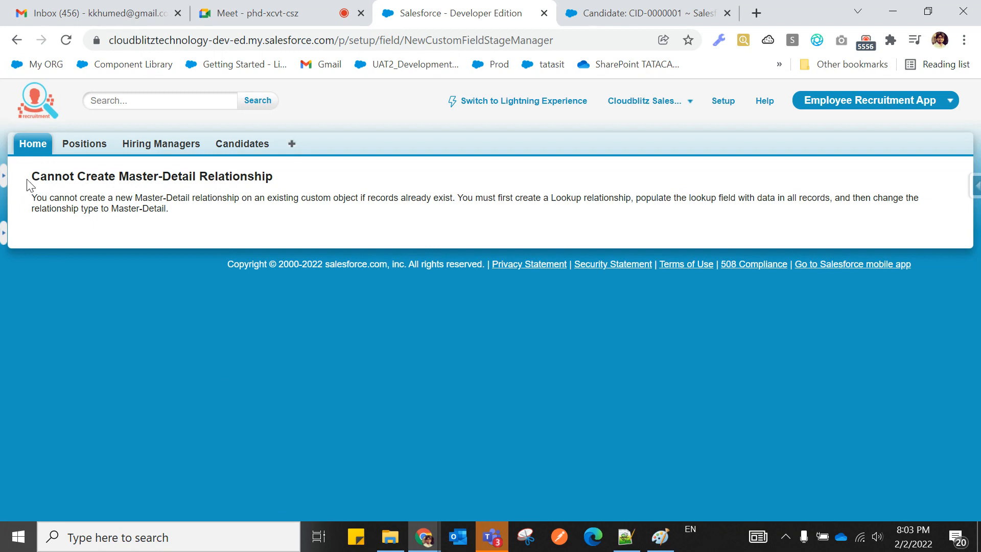
Highlight the error heading and 'if records already exist', then return to candidate CID-0000001.
{"action": "left_click_drag", "start_coordinate": [32, 176], "coordinate": [283, 182]}
{"action": "left_click", "coordinate": [283, 183]}
{"action": "left_click_drag", "start_coordinate": [29, 179], "coordinate": [293, 181]}
{"action": "left_click", "coordinate": [297, 182]}
{"action": "left_click_drag", "start_coordinate": [34, 197], "coordinate": [455, 198]}
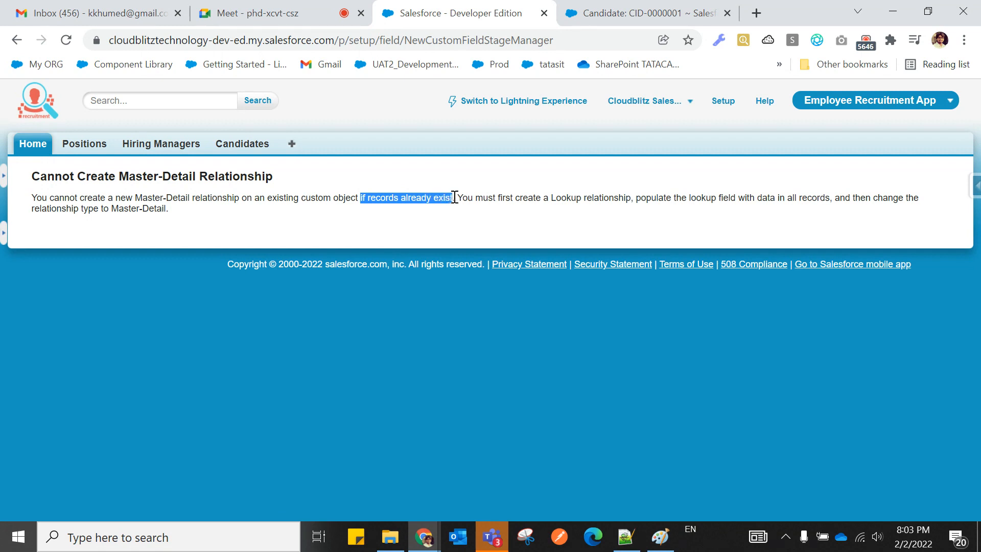
{"action": "left_click", "coordinate": [450, 217]}
{"action": "left_click_drag", "start_coordinate": [361, 197], "coordinate": [453, 197]}
{"action": "left_click", "coordinate": [438, 221]}
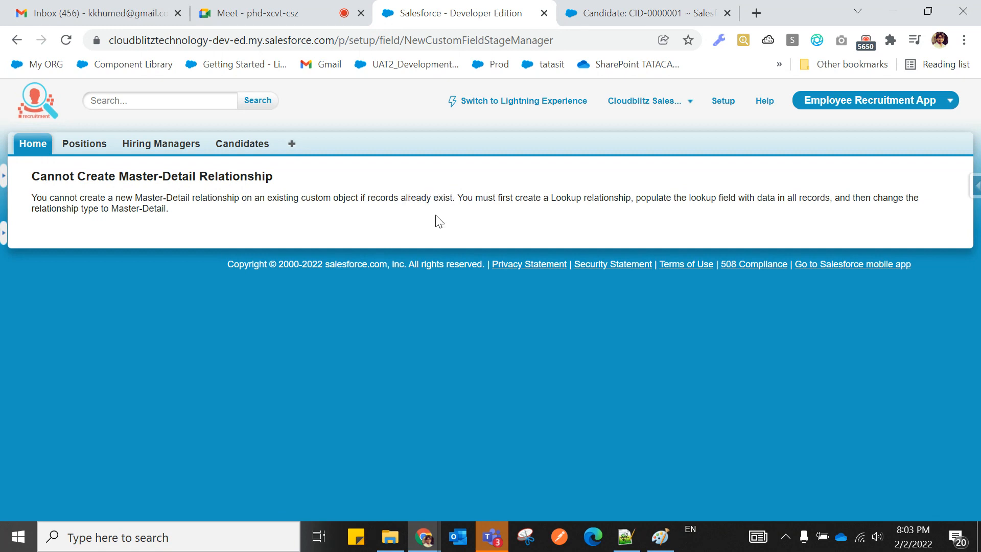
{"action": "left_click", "coordinate": [602, 13]}
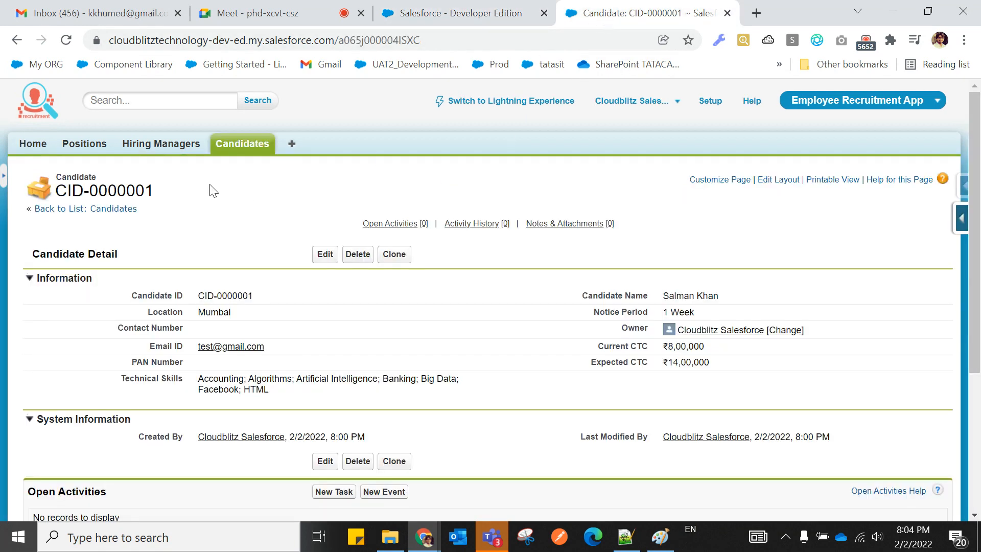
List all Candidate records, confirming only CID-0000001 exists, then return to the relationship notes.
{"action": "left_click", "coordinate": [232, 144]}
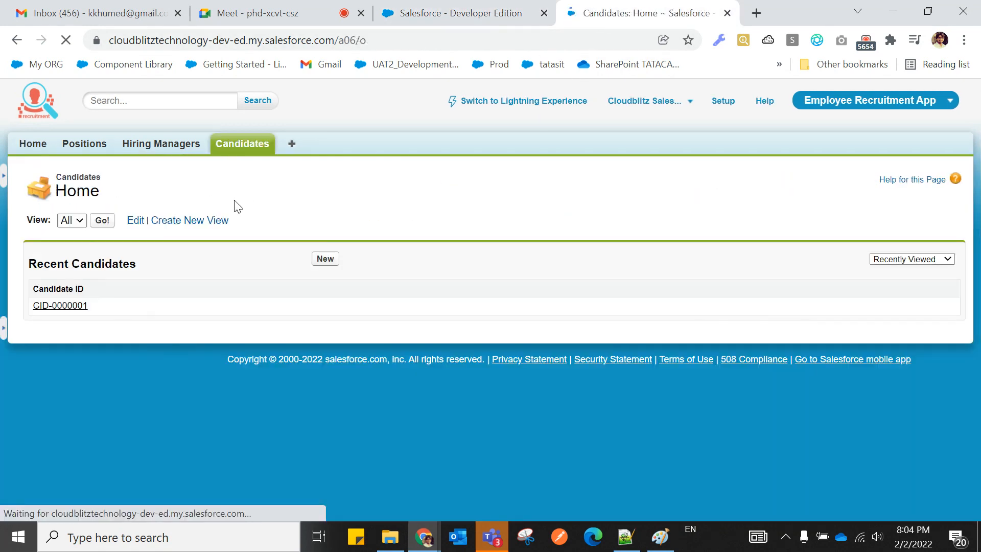
{"action": "left_click", "coordinate": [103, 220]}
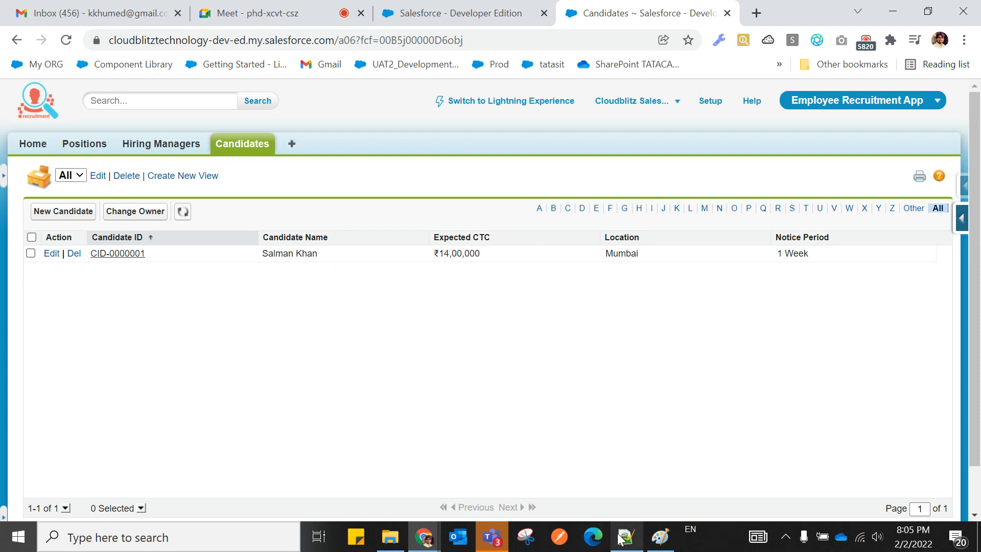
{"action": "mouse_move", "coordinate": [624, 537]}
{"action": "left_click", "coordinate": [615, 492]}
Begin observation 1 with "We can't create the Master-Detail Relationship", capitalising Detail and Relationship.
{"action": "scroll", "coordinate": [224, 411], "scroll_direction": "down", "scroll_amount": 5}
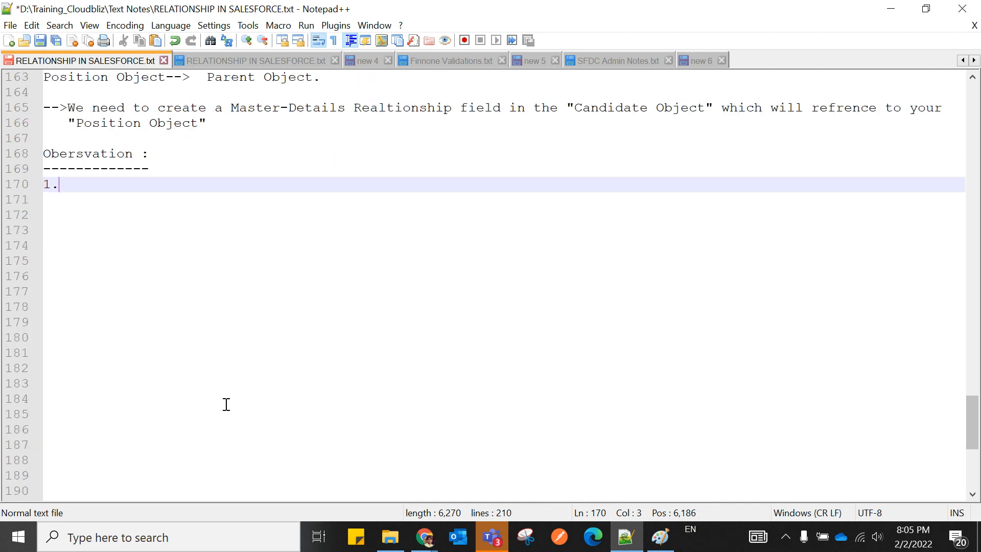
{"action": "type", "text": "We cano"}
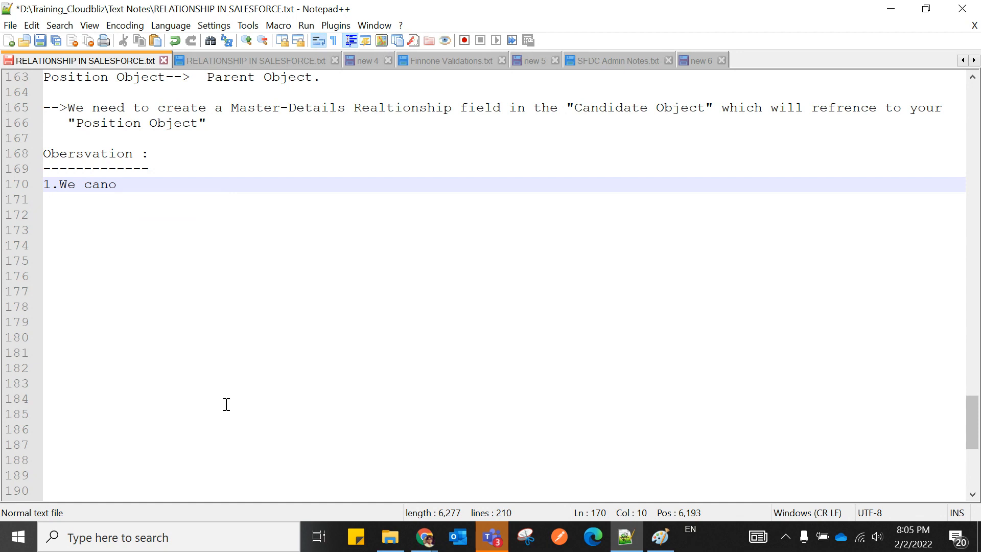
{"action": "key", "text": "BackSpace"}
{"action": "type", "text": "NOT"}
{"action": "key", "text": "BackSpace"}
{"action": "key", "text": "BackSpace"}
{"action": "key", "text": "BackSpace"}
{"action": "key", "text": "BackSpace"}
{"action": "type", "text": "'n"}
{"action": "key", "text": "BackSpace"}
{"action": "key", "text": "BackSpace"}
{"action": "key", "text": "BackSpace"}
{"action": "key", "text": "BackSpace"}
{"action": "key", "text": "BackSpace"}
{"action": "type", "text": "can"}
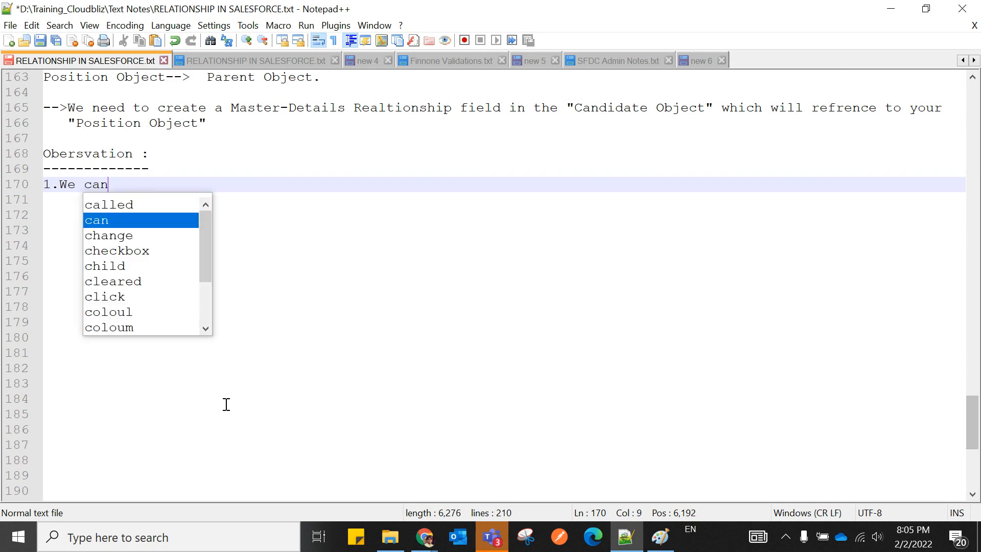
{"action": "type", "text": "'t "}
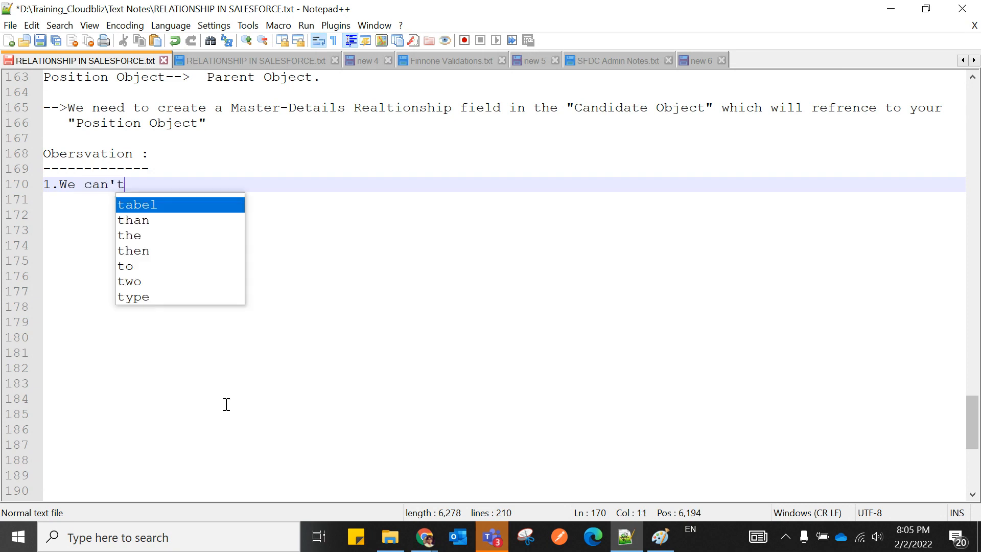
{"action": "type", "text": "crea"}
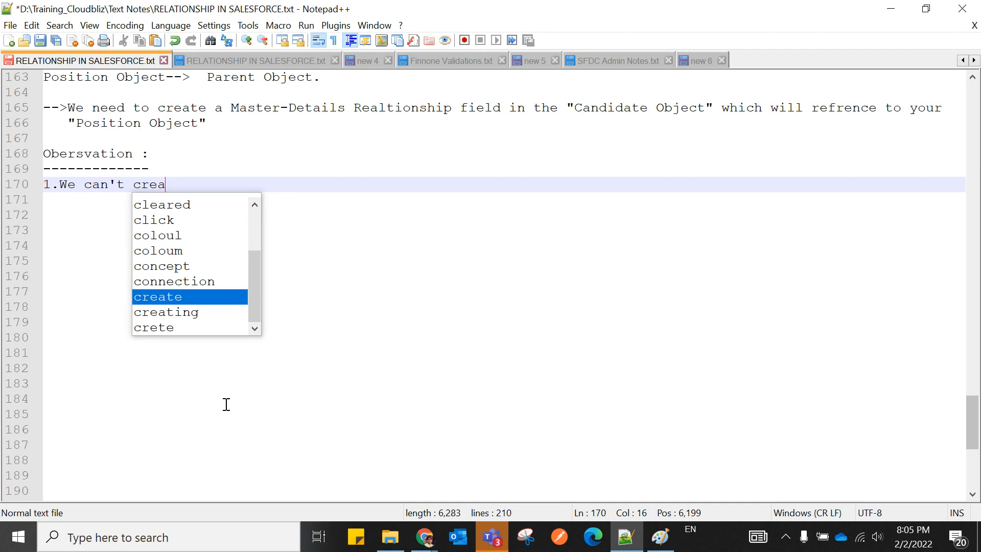
{"action": "type", "text": "te the Master-de"}
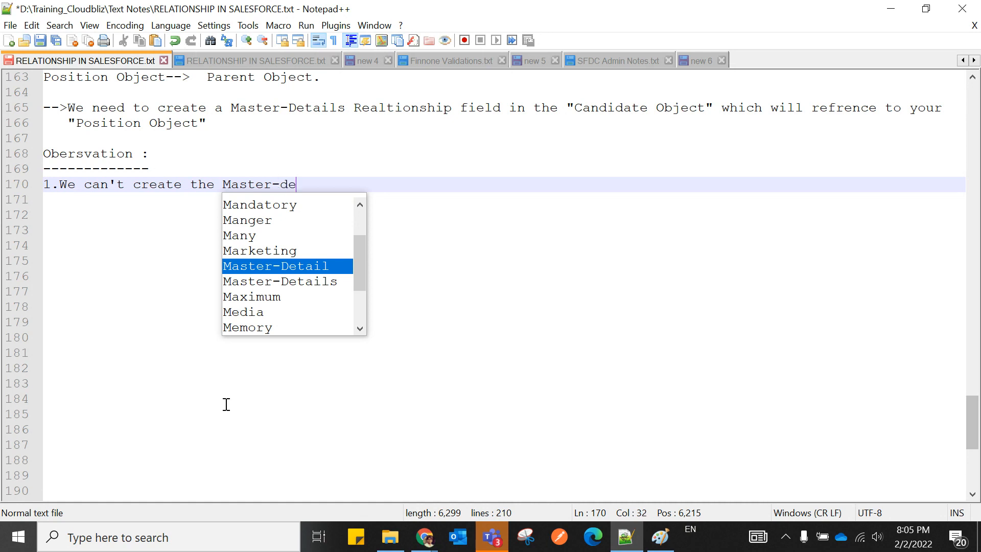
{"action": "type", "text": "tail re"}
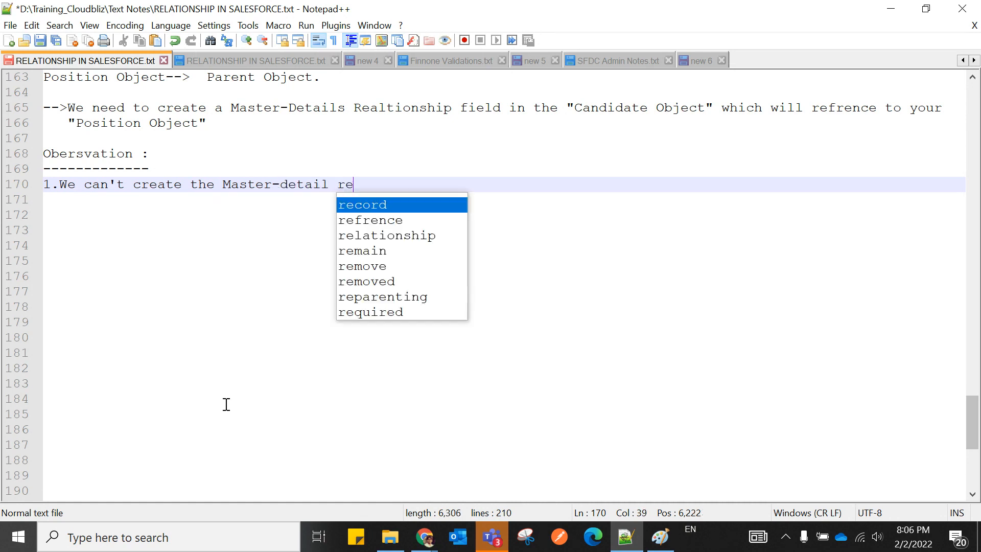
{"action": "type", "text": "lationship"}
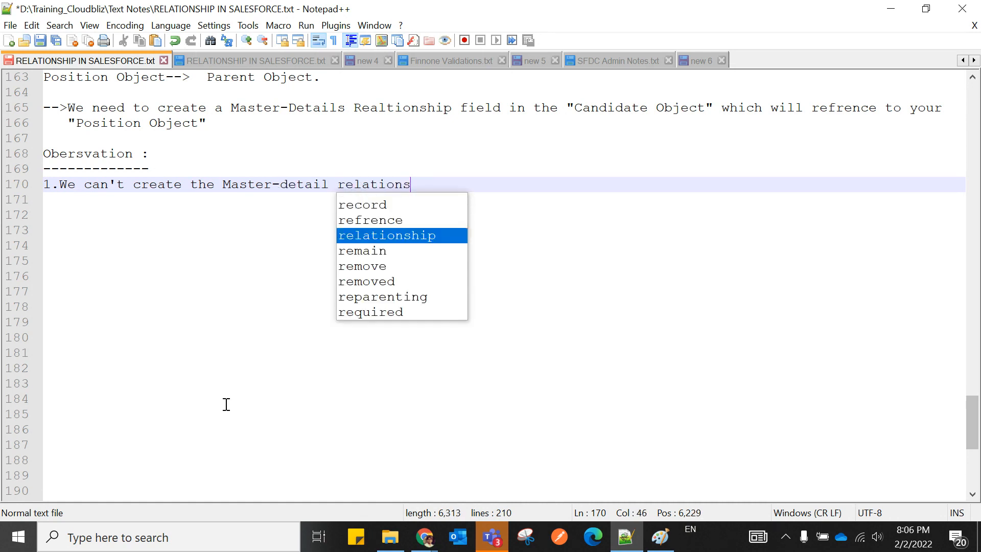
{"action": "key", "text": "Left"}
{"action": "key", "text": "Left"}
{"action": "key", "text": "Left"}
{"action": "key", "text": "Left"}
{"action": "key", "text": "BackSpace"}
{"action": "type", "text": "D"}
{"action": "key", "text": "Right"}
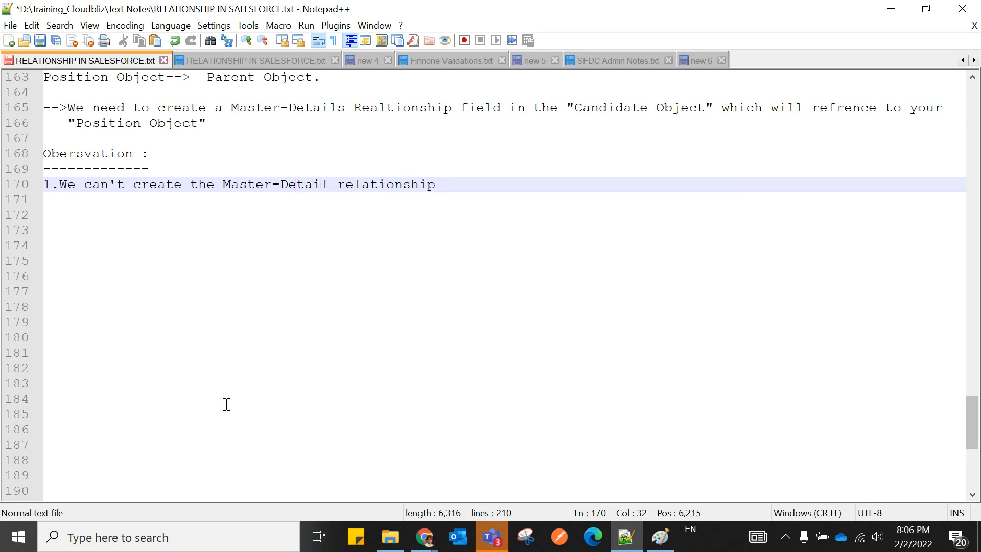
{"action": "key", "text": "BackSpace"}
{"action": "type", "text": "R"}
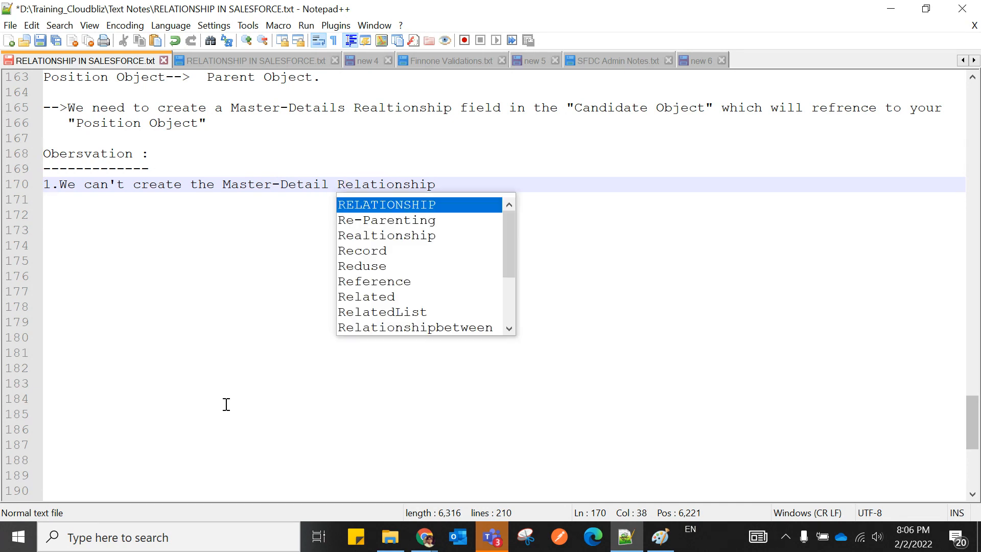
{"action": "key", "text": "Right"}
{"action": "key", "text": "Right"}
{"action": "key", "text": "Right"}
{"action": "key", "text": "Right"}
{"action": "key", "text": "Right"}
{"action": "key", "text": "Right"}
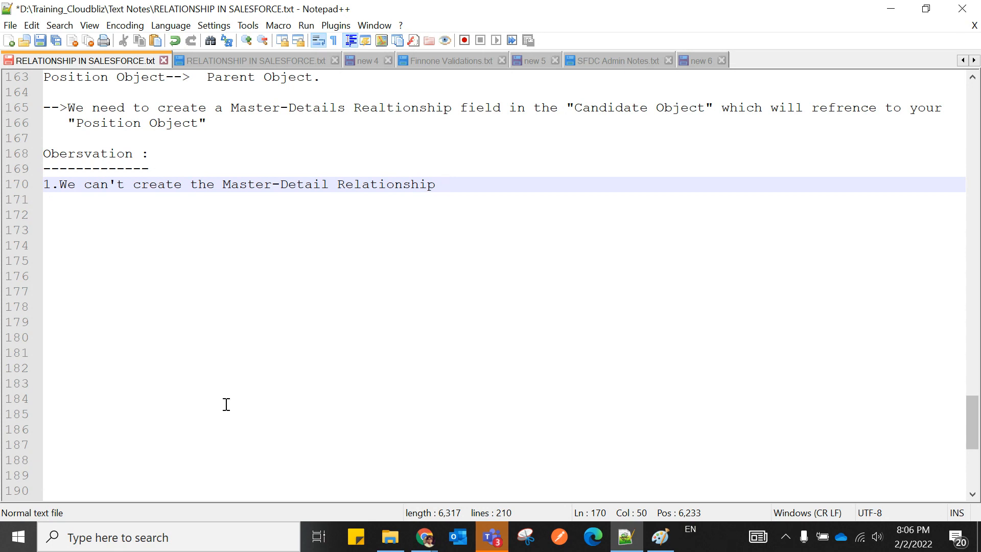
Finish the sentence with "Between two object if the child Object contain some Record.".
{"action": "type", "text": "Betwee"}
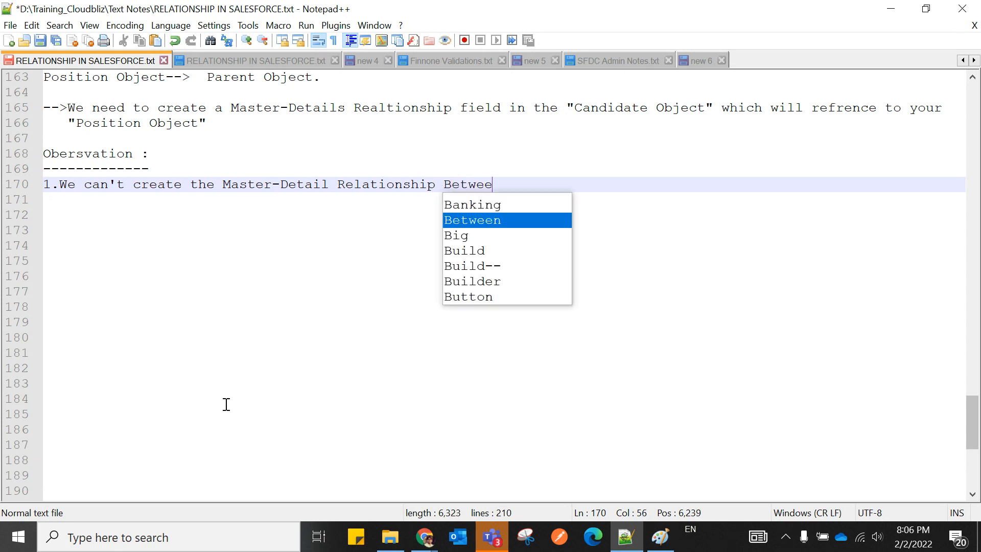
{"action": "type", "text": "n two"}
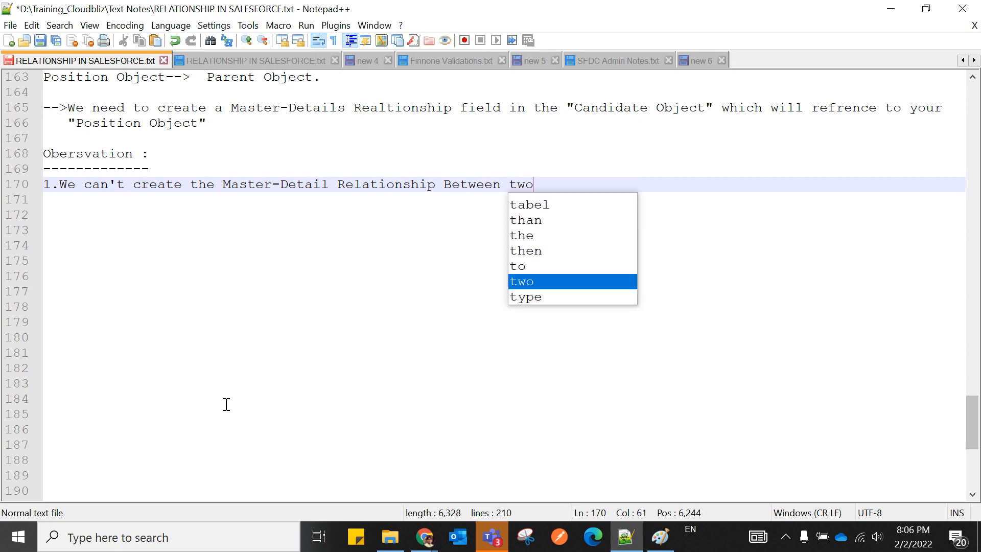
{"action": "type", "text": " object "}
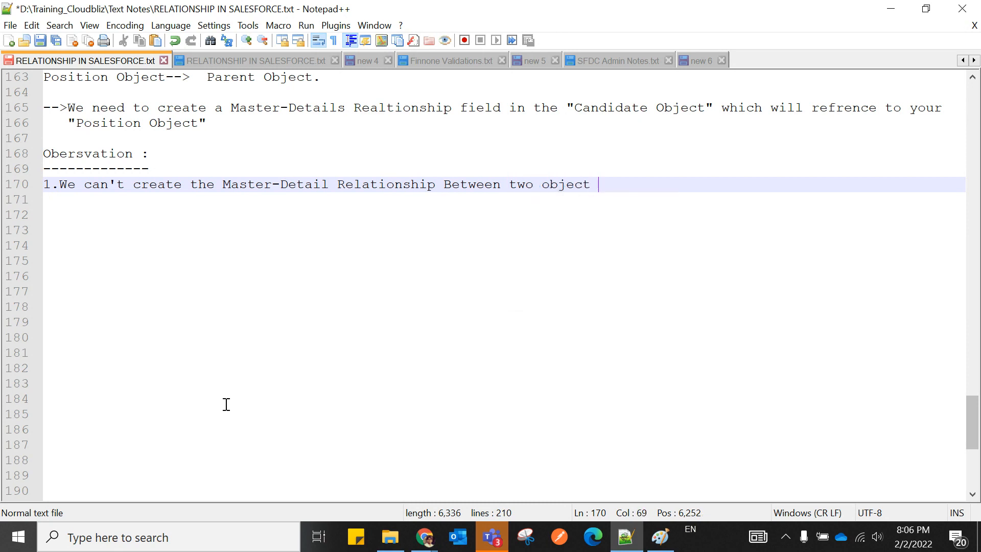
{"action": "type", "text": "i"}
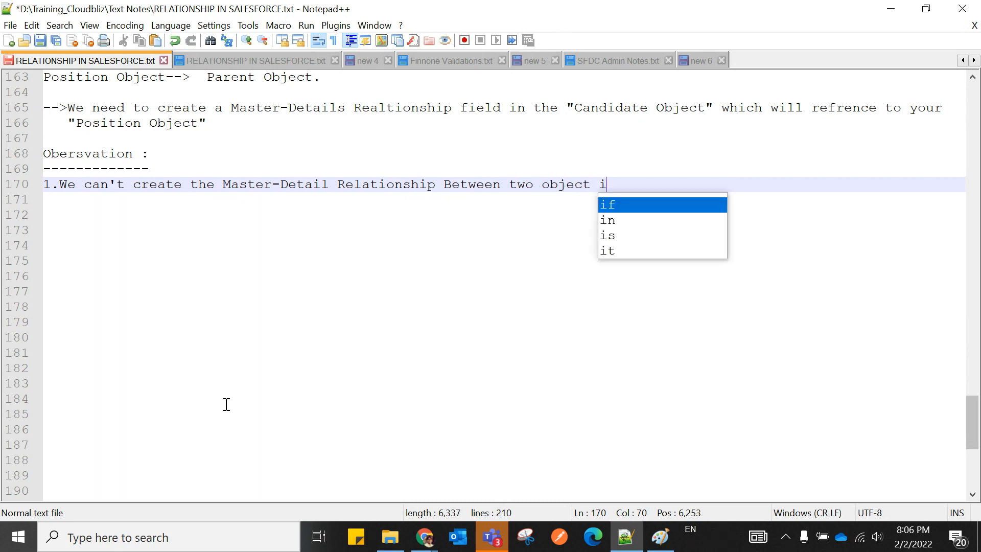
{"action": "type", "text": "f the ch"}
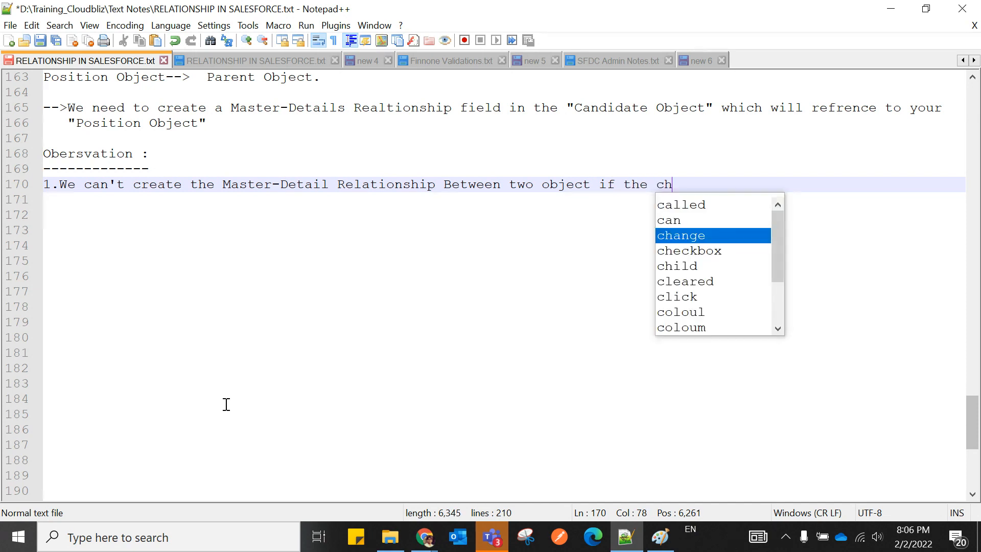
{"action": "type", "text": "ild recor"}
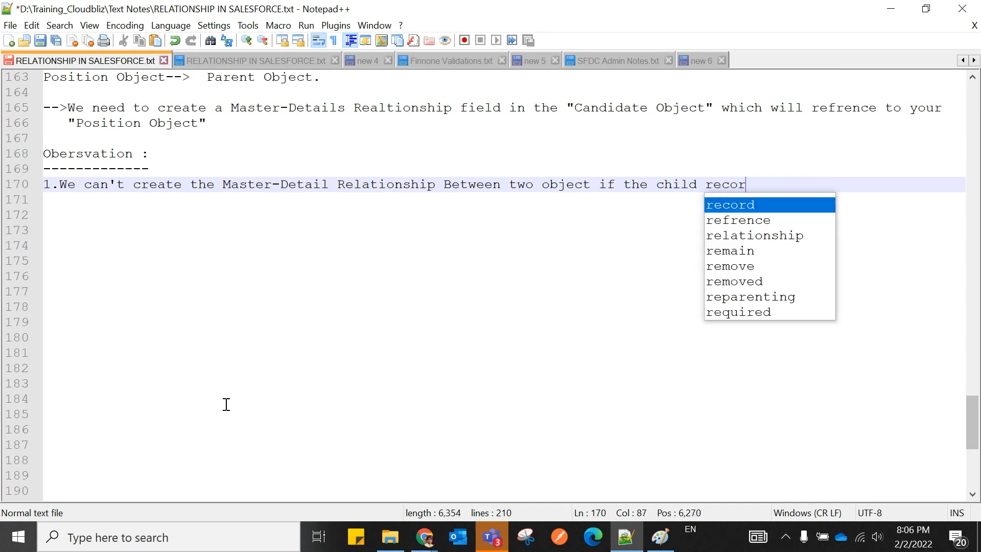
{"action": "type", "text": "d contain"}
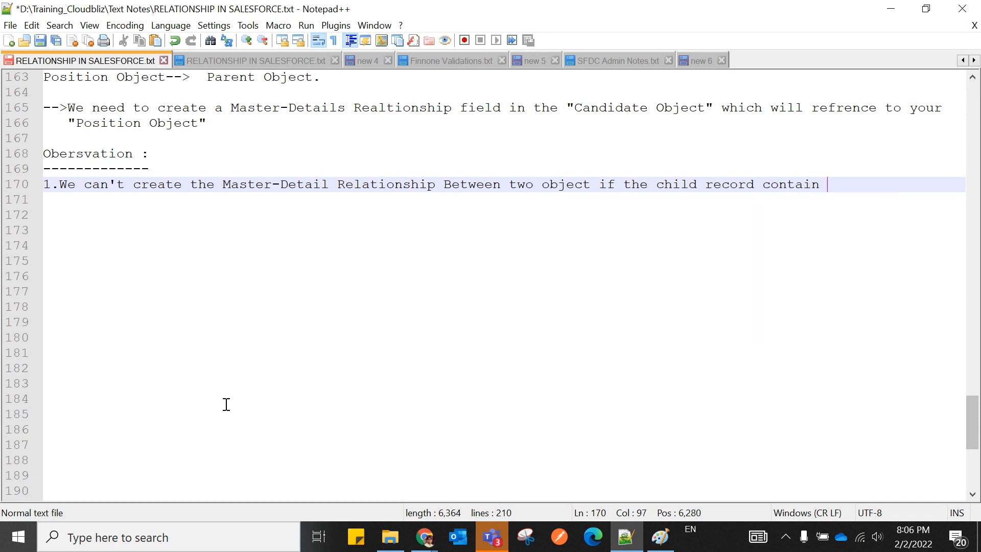
{"action": "key", "text": "BackSpace"}
{"action": "key", "text": "BackSpace"}
{"action": "key", "text": "BackSpace"}
{"action": "key", "text": "BackSpace"}
{"action": "key", "text": "BackSpace"}
{"action": "key", "text": "BackSpace"}
{"action": "key", "text": "BackSpace"}
{"action": "type", "text": "Object"}
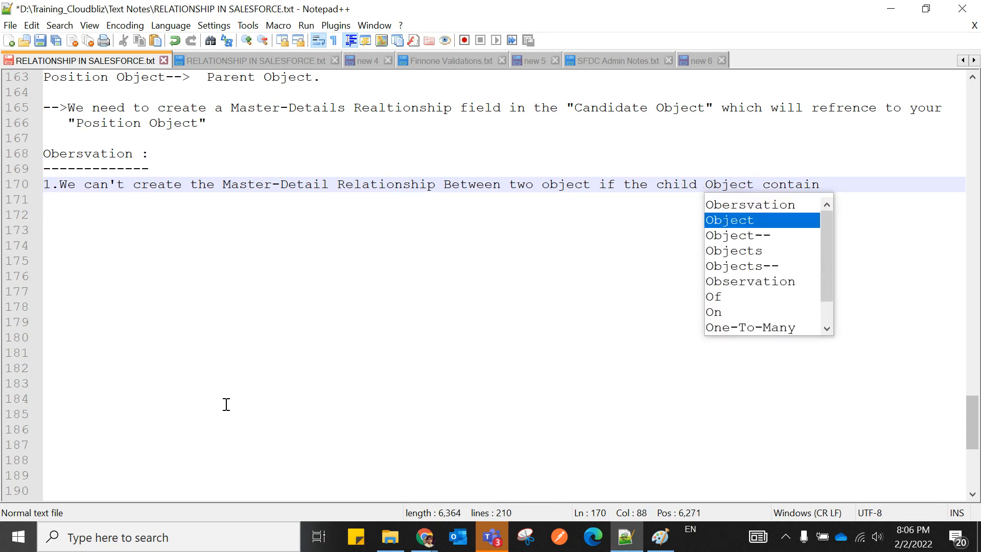
{"action": "key", "text": "Right"}
{"action": "key", "text": "Right"}
{"action": "key", "text": "Right"}
{"action": "key", "text": "Right"}
{"action": "key", "text": "Right"}
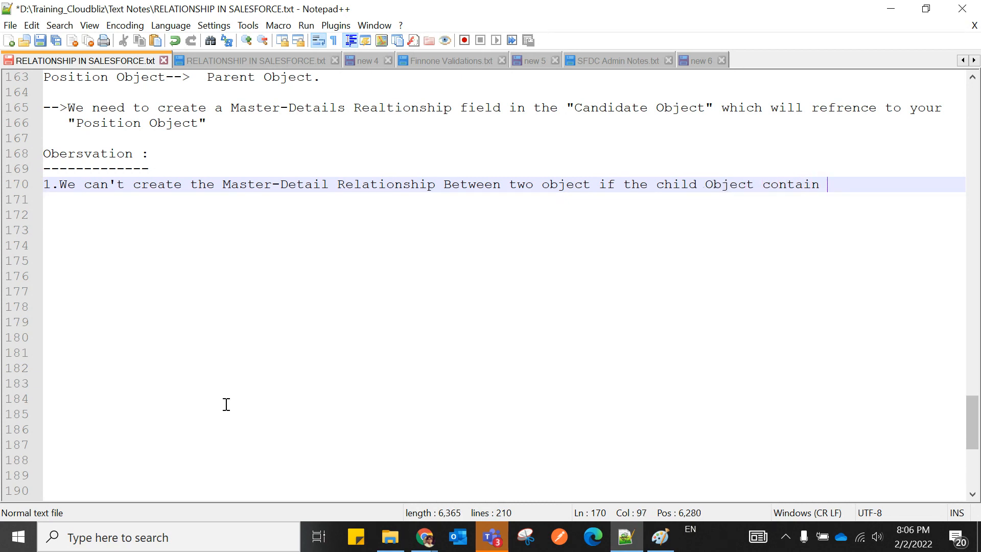
{"action": "type", "text": "some "}
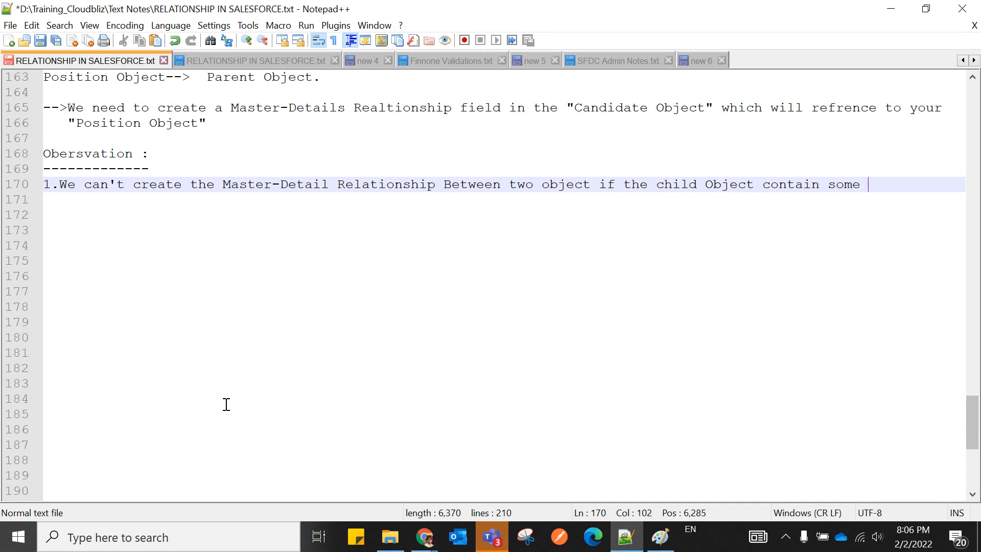
{"action": "type", "text": "Record"}
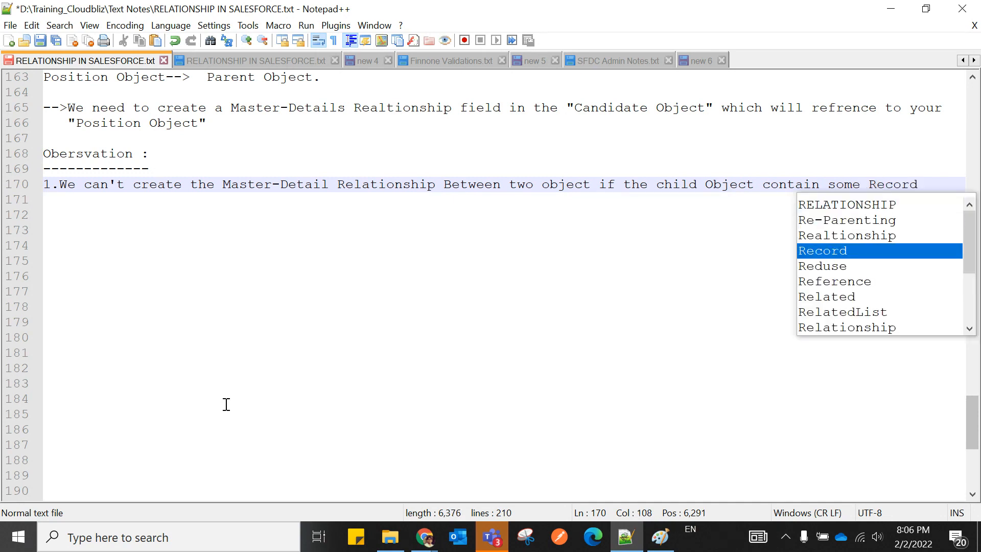
{"action": "type", "text": "."}
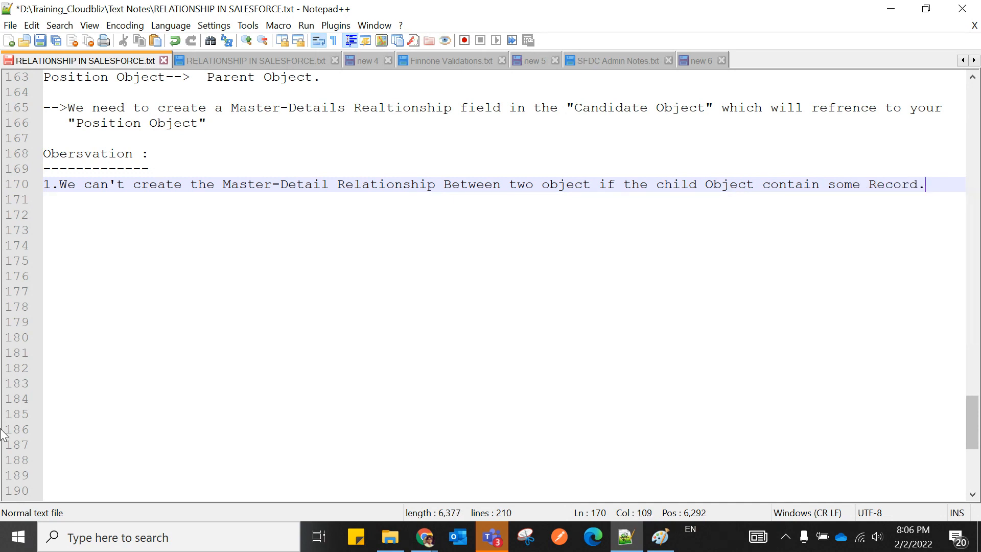
Add an indented "Intervew question:-" line below observation 1.
{"action": "left_click", "coordinate": [155, 167]}
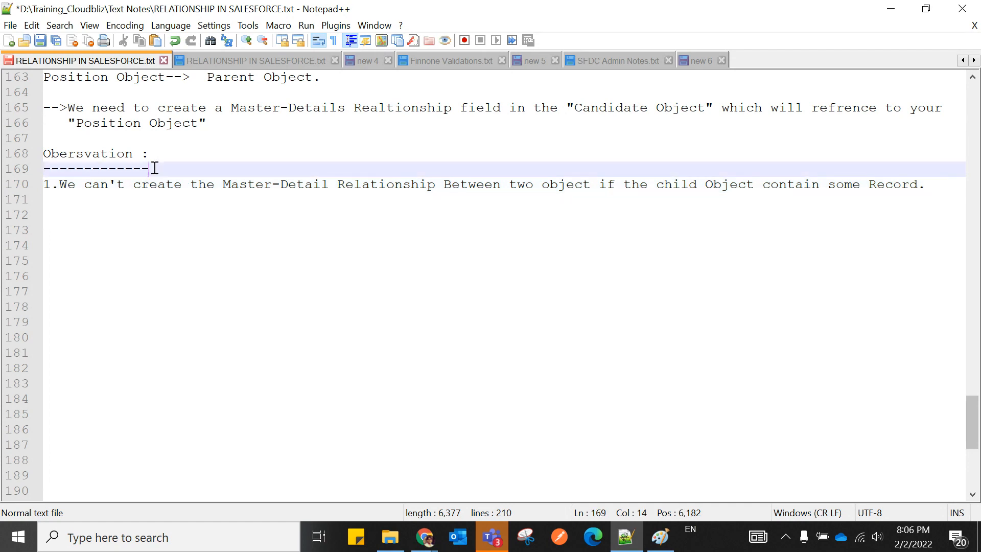
{"action": "scroll", "coordinate": [155, 168], "scroll_direction": "up", "scroll_amount": 3}
{"action": "scroll", "coordinate": [168, 199], "scroll_direction": "down", "scroll_amount": 2}
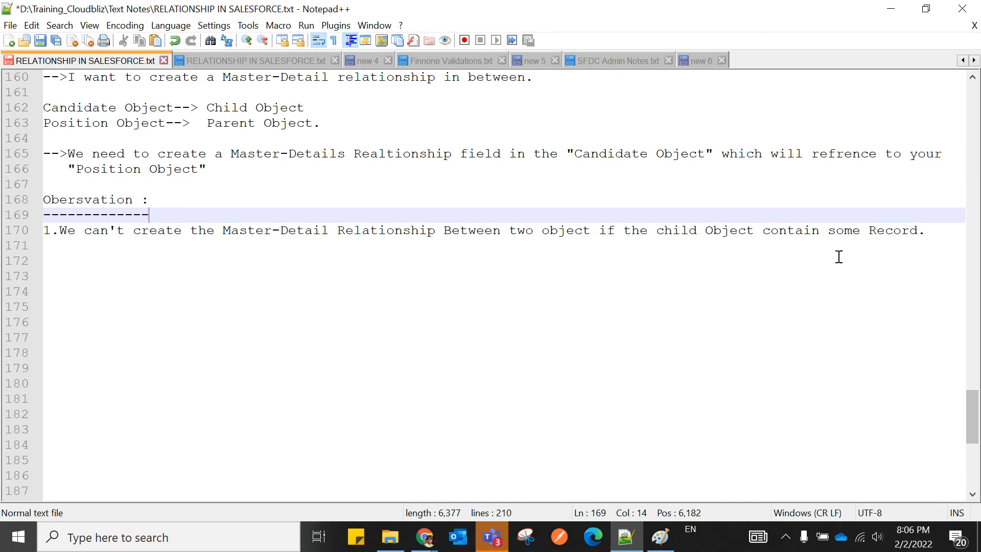
{"action": "left_click", "coordinate": [927, 230]}
{"action": "key", "text": "Return"}
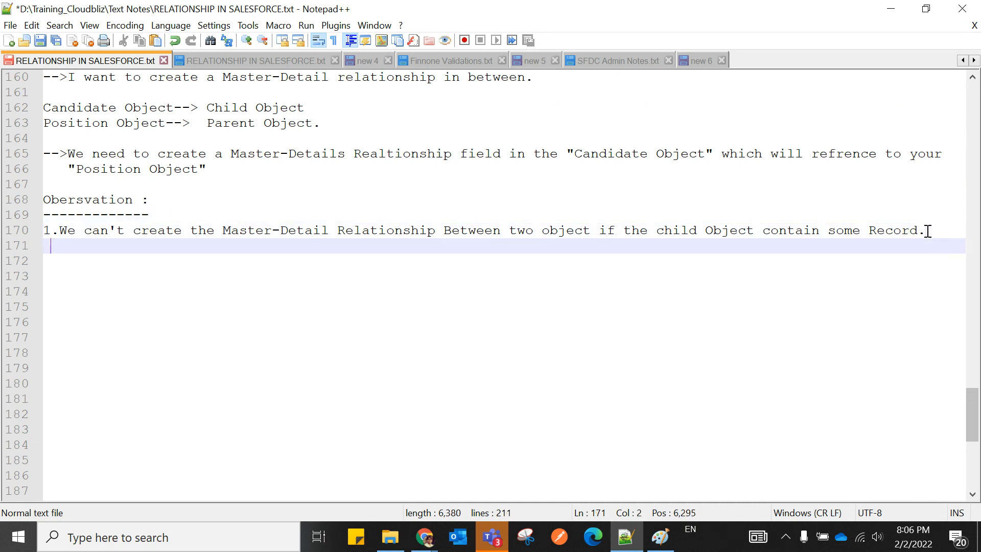
{"action": "type", "text": "Int"}
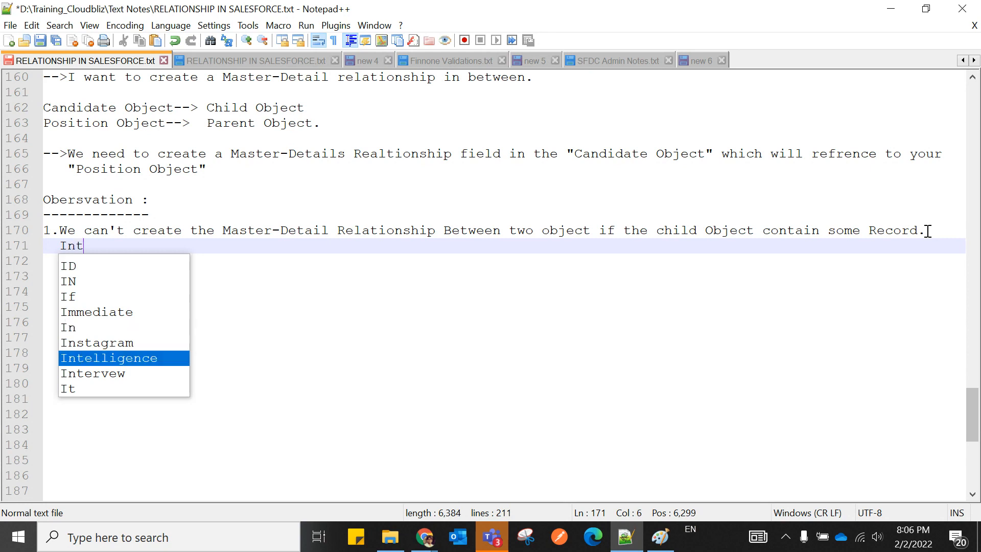
{"action": "type", "text": "ervew q"}
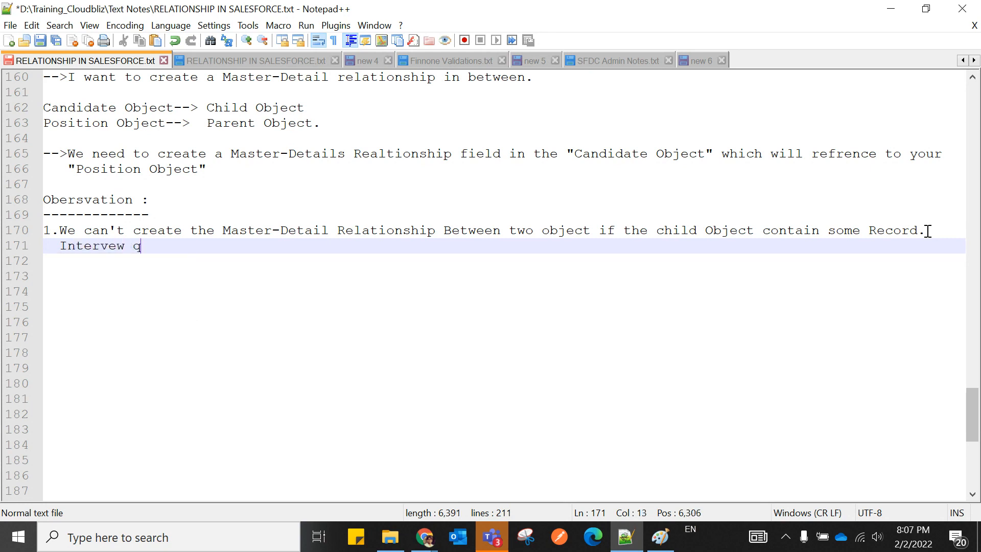
{"action": "type", "text": "uestion."}
{"action": "key", "text": "BackSpace"}
{"action": "type", "text": ":-"}
Start a new indented blank line beneath "Intervew question:-".
{"action": "key", "text": "Return"}
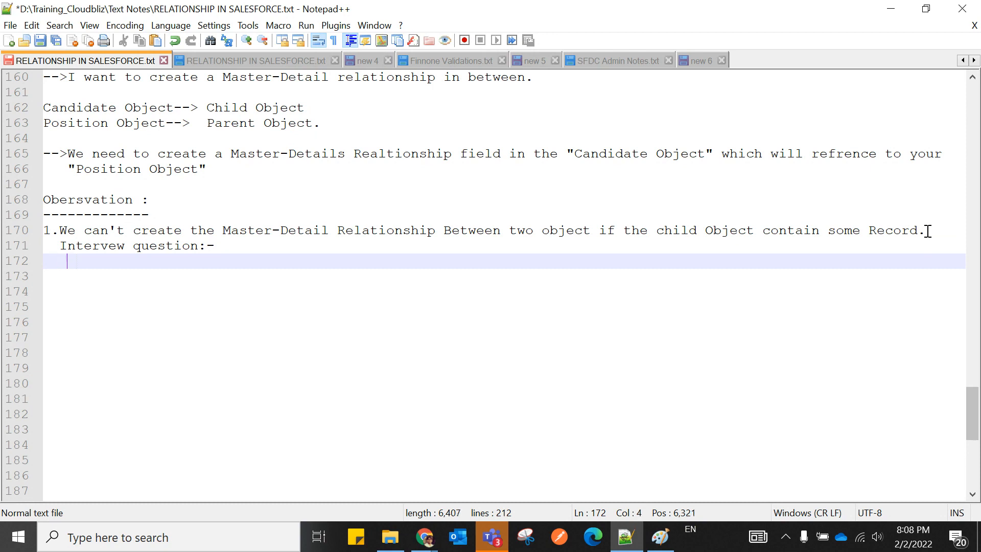
{"action": "key", "text": "Left"}
Delete the "Intervew question:-" line and tag observation 1 with "(IQs)" before its final period.
{"action": "left_click_drag", "start_coordinate": [59, 244], "coordinate": [234, 243]}
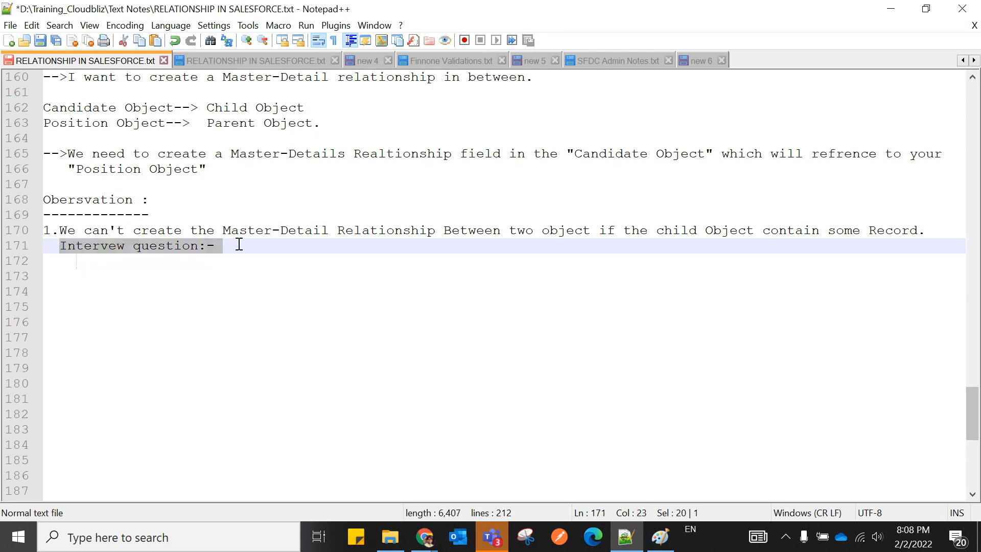
{"action": "key", "text": "BackSpace"}
{"action": "left_click", "coordinate": [922, 231]}
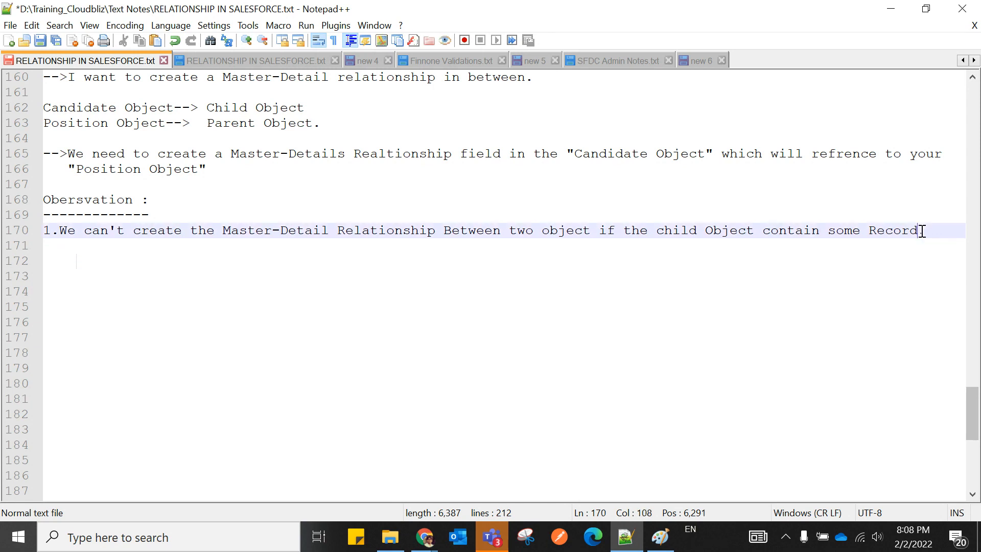
{"action": "type", "text": "(IN"}
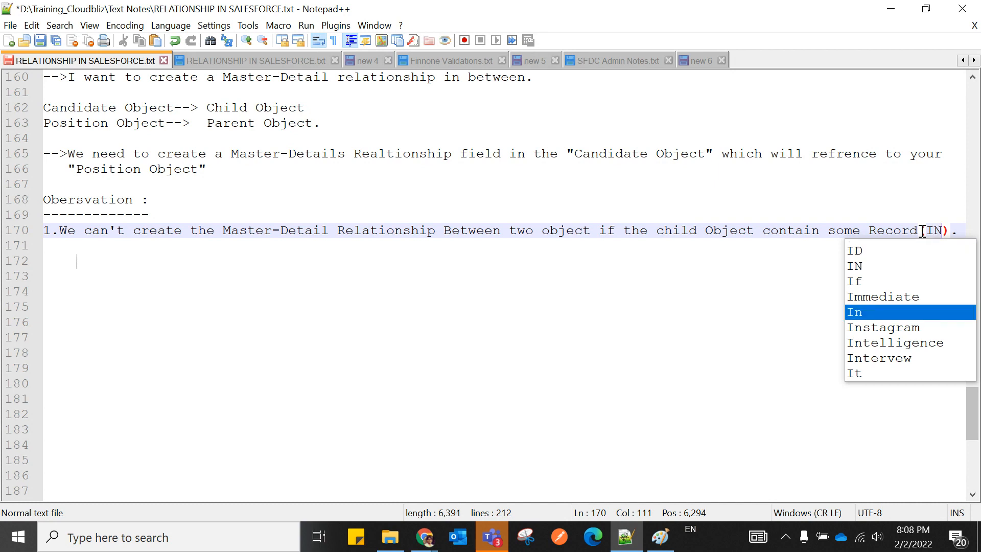
{"action": "type", "text": "qs"}
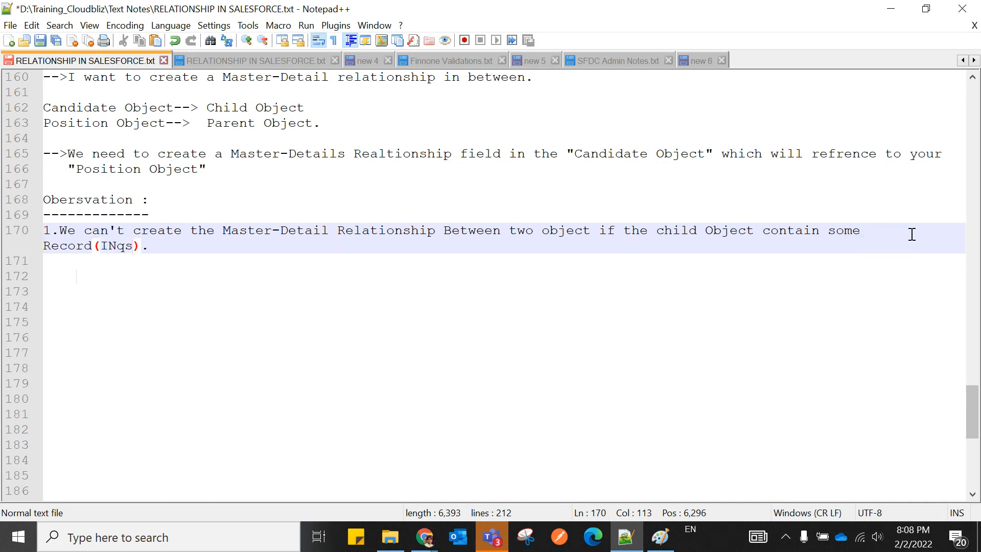
{"action": "key", "text": "BackSpace"}
{"action": "key", "text": "BackSpace"}
{"action": "key", "text": "BackSpace"}
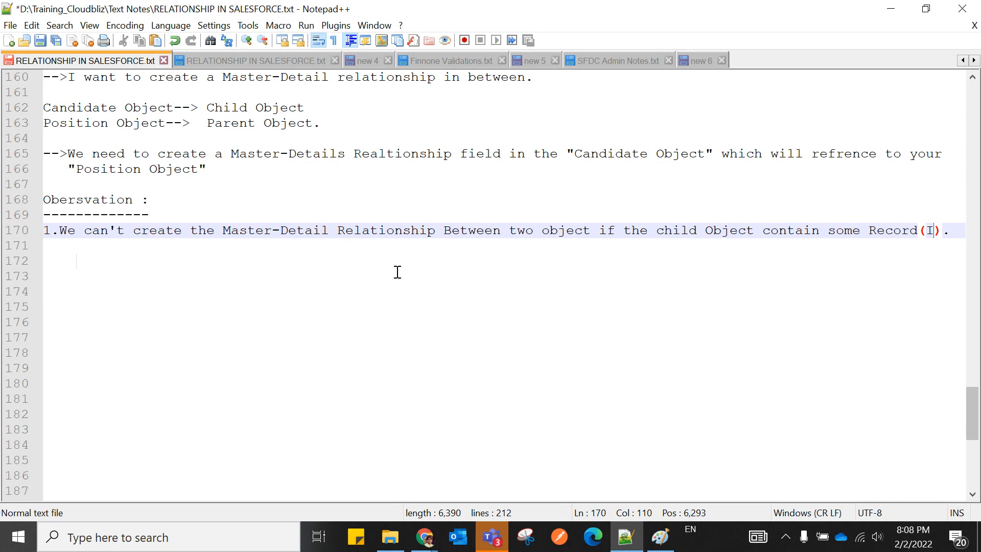
{"action": "type", "text": "Qs"}
Add a "Solutions:-" line below observation 1.
{"action": "left_click", "coordinate": [159, 252]}
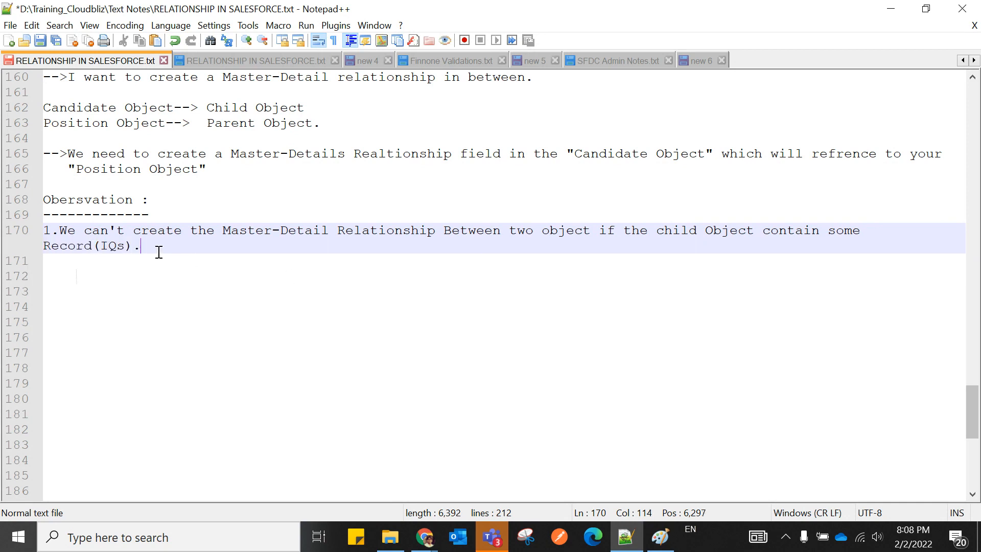
{"action": "key", "text": "Return"}
{"action": "type", "text": "S"}
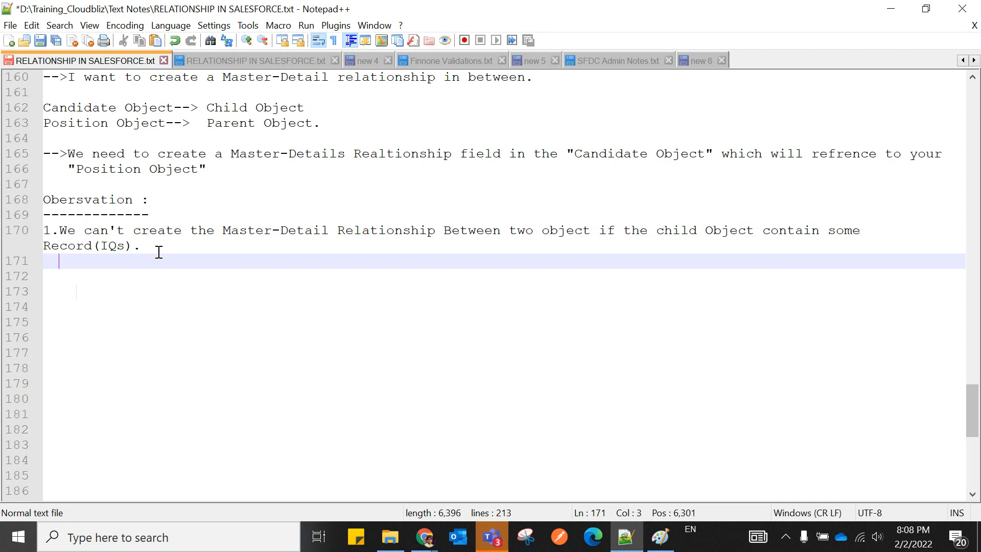
{"action": "type", "text": "olutio"}
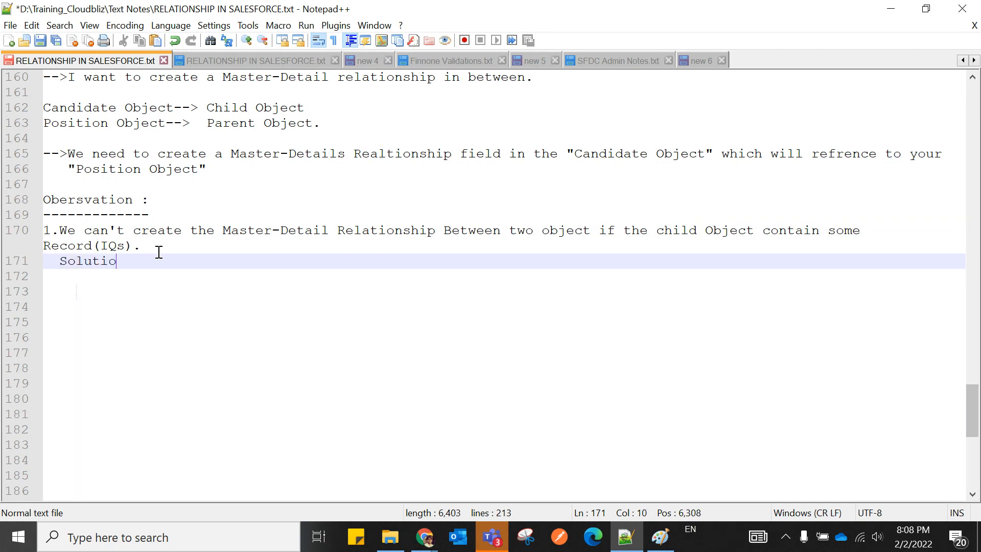
{"action": "type", "text": "ns:-"}
Under Solutions, add point "1.We need to remove all the child record.".
{"action": "key", "text": "Return"}
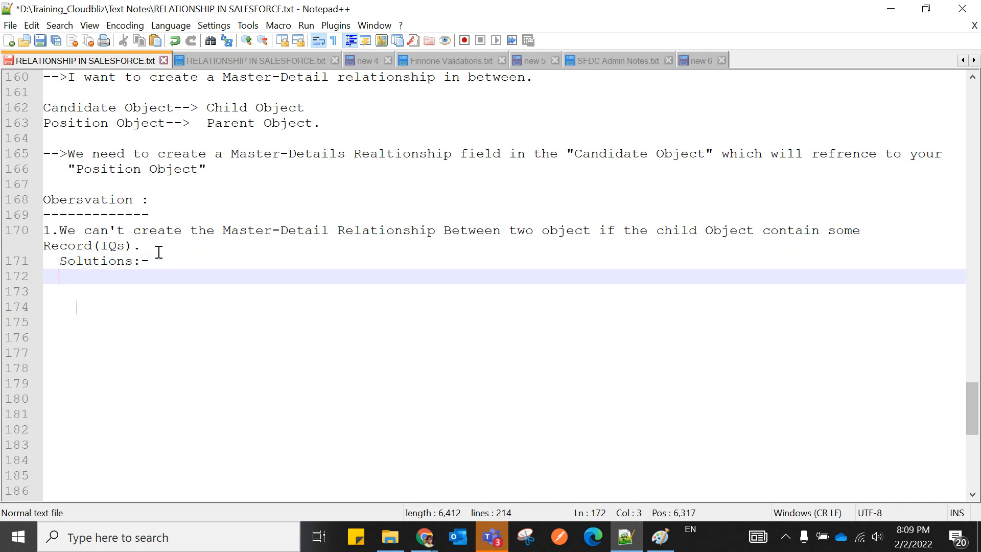
{"action": "key", "text": "Tab"}
{"action": "key", "text": "Tab"}
{"action": "key", "text": "BackSpace"}
{"action": "type", "text": "1.We need to remov"}
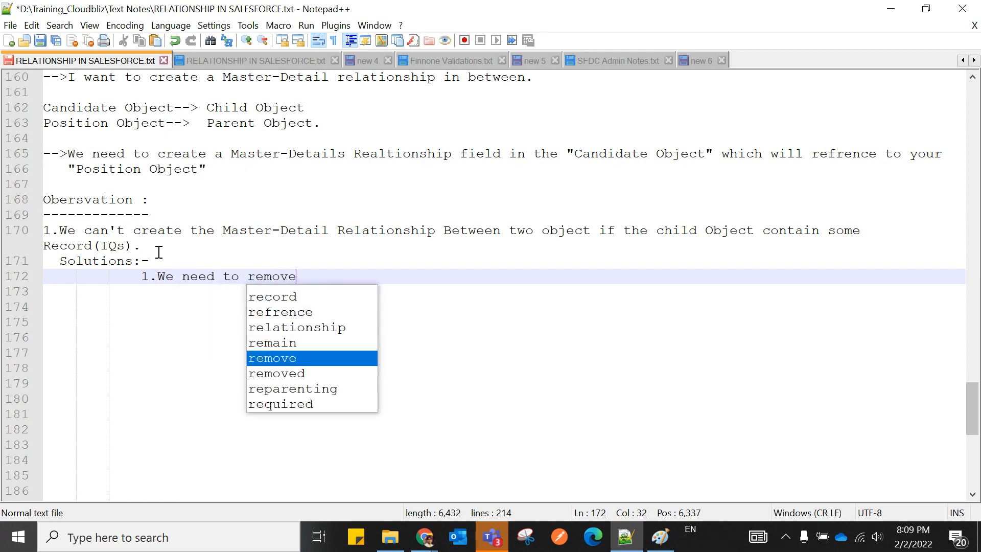
{"action": "type", "text": "e "}
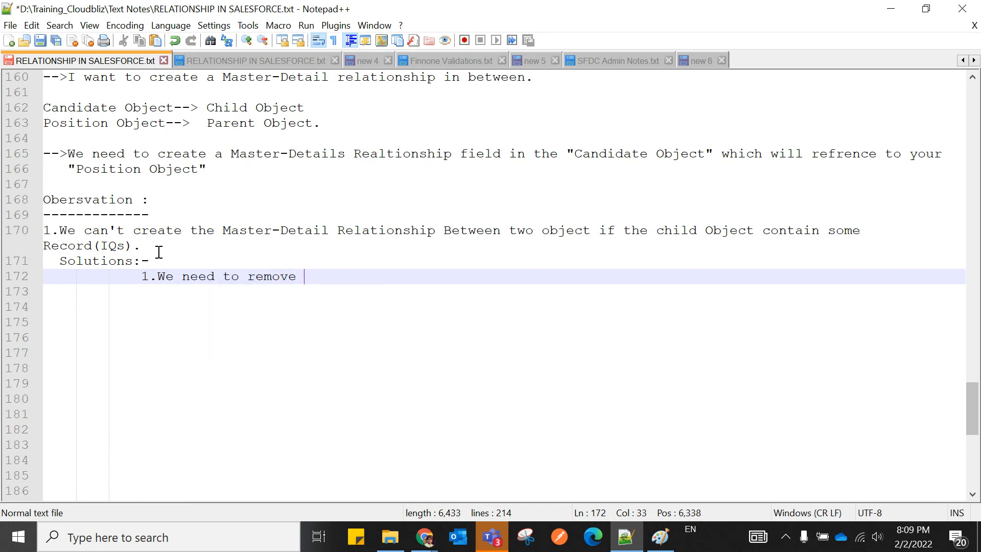
{"action": "type", "text": "all the"}
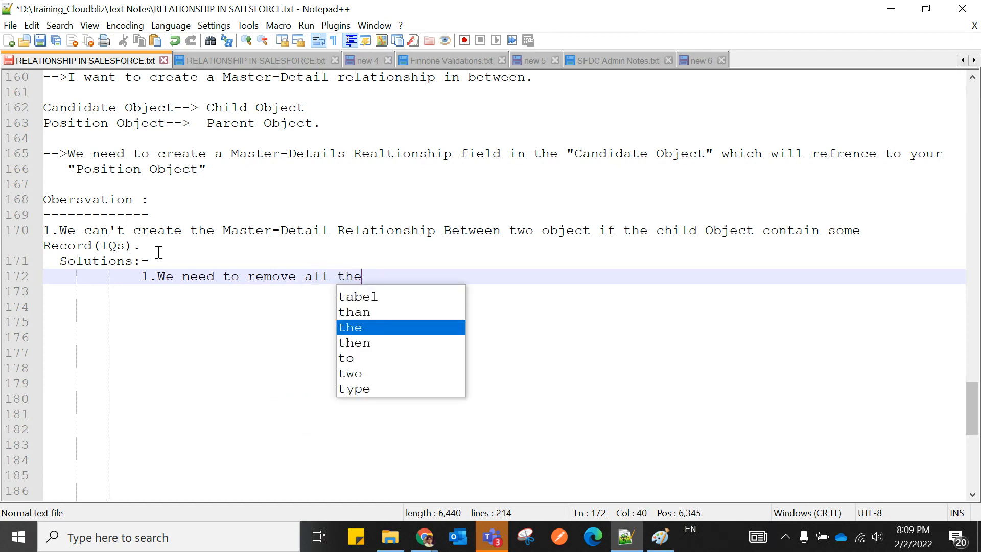
{"action": "type", "text": " child "}
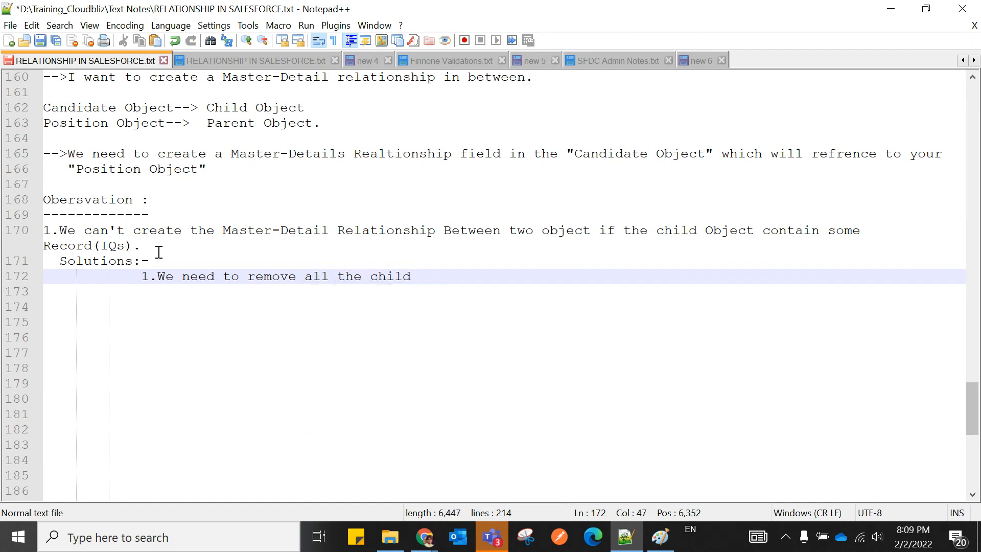
{"action": "type", "text": "record"}
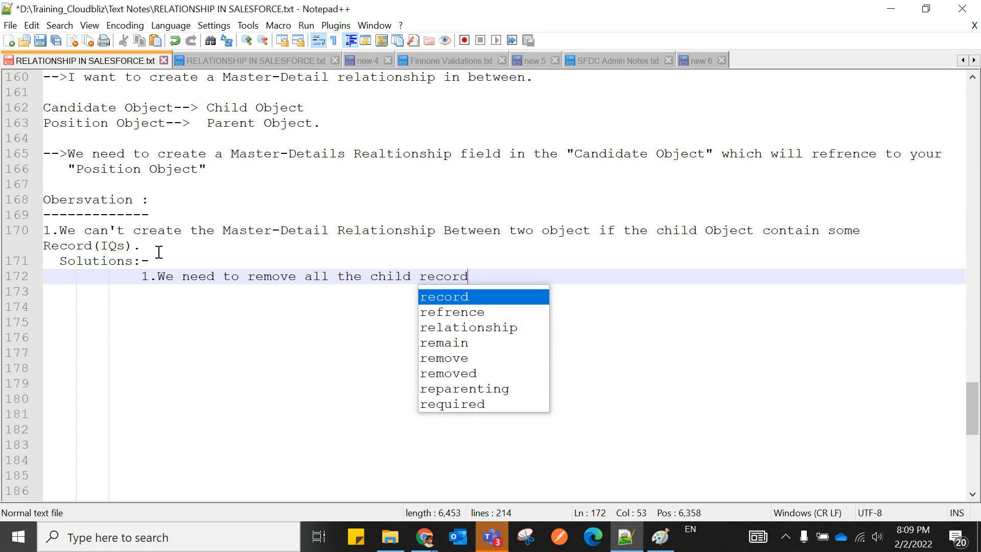
{"action": "type", "text": "."}
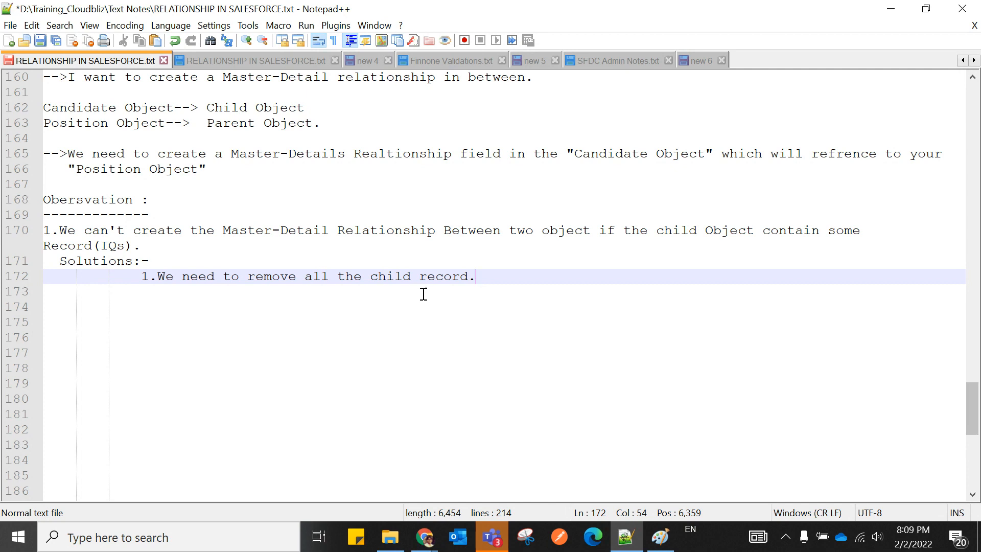
{"action": "left_click", "coordinate": [413, 276]}
Insert "object" after "child" in the first solution.
{"action": "type", "text": "object"}
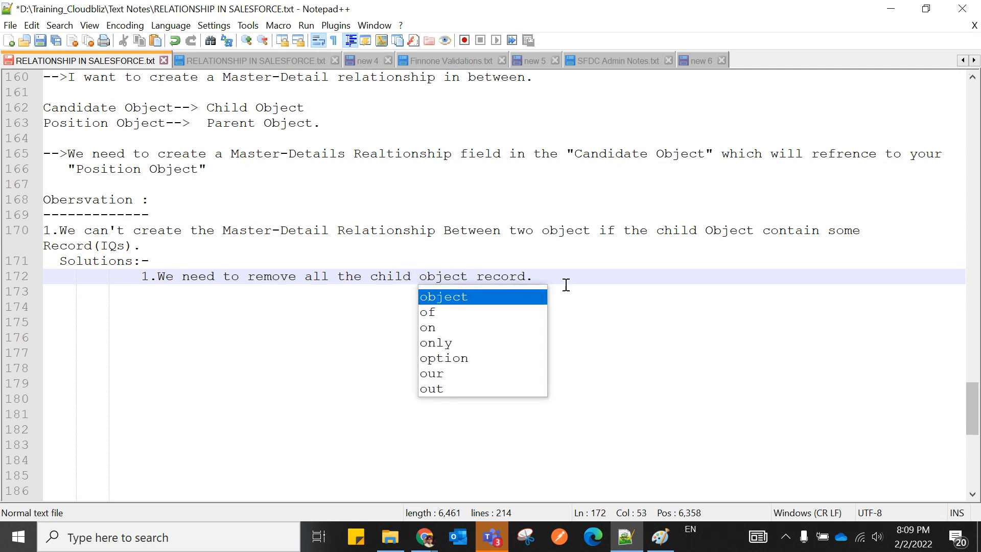
{"action": "left_click", "coordinate": [622, 302]}
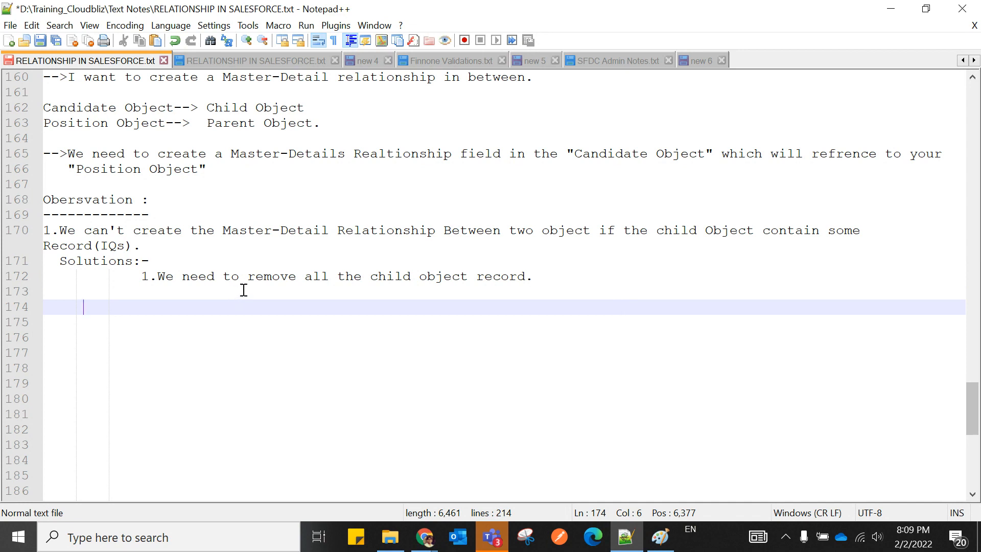
{"action": "type", "text": "and"}
{"action": "key", "text": "BackSpace"}
{"action": "key", "text": "BackSpace"}
{"action": "key", "text": "BackSpace"}
{"action": "key", "text": "BackSpace"}
{"action": "left_click", "coordinate": [538, 277]}
Append "and then create the Master-detail Relationship." to the first solution, capitalising Master and Relationship.
{"action": "type", "text": "and the"}
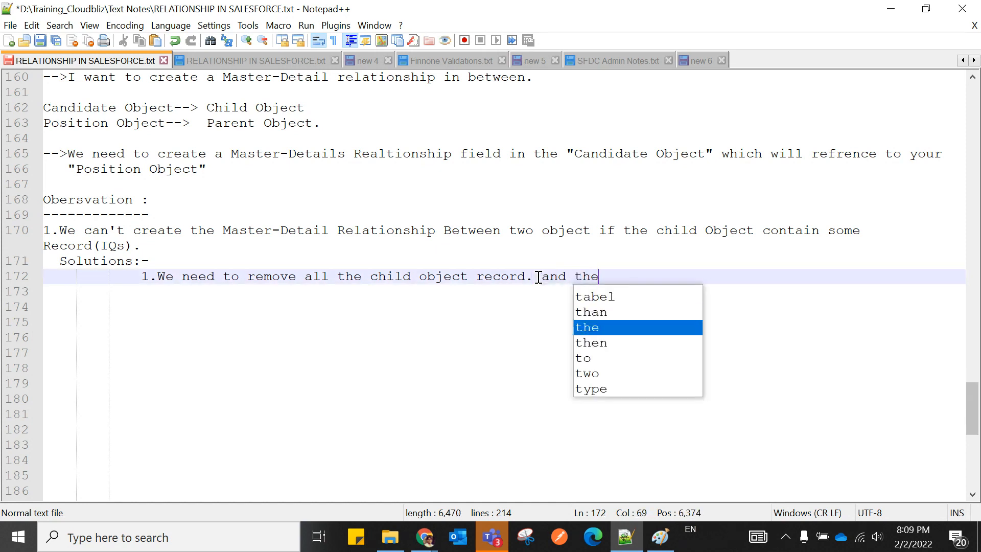
{"action": "type", "text": "n create "}
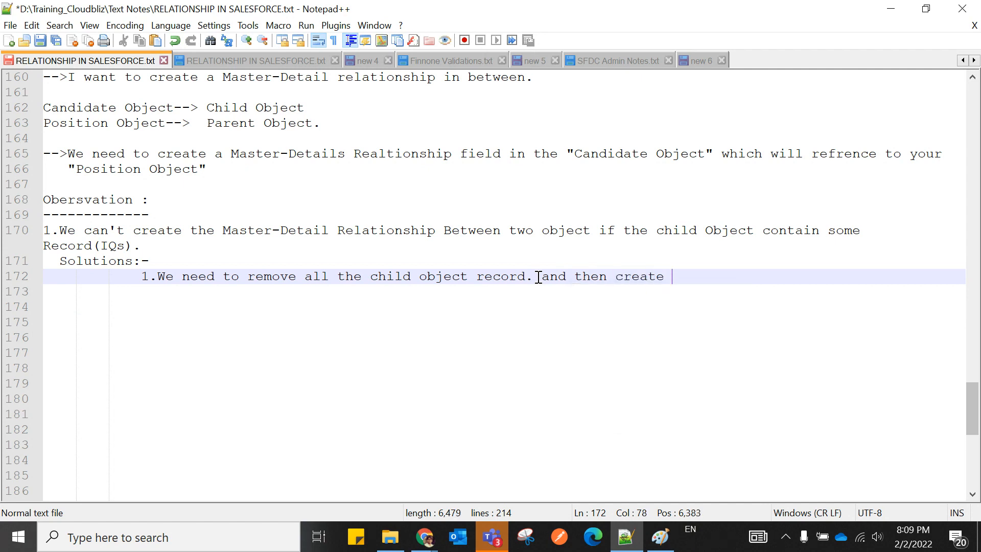
{"action": "type", "text": "the master-de"}
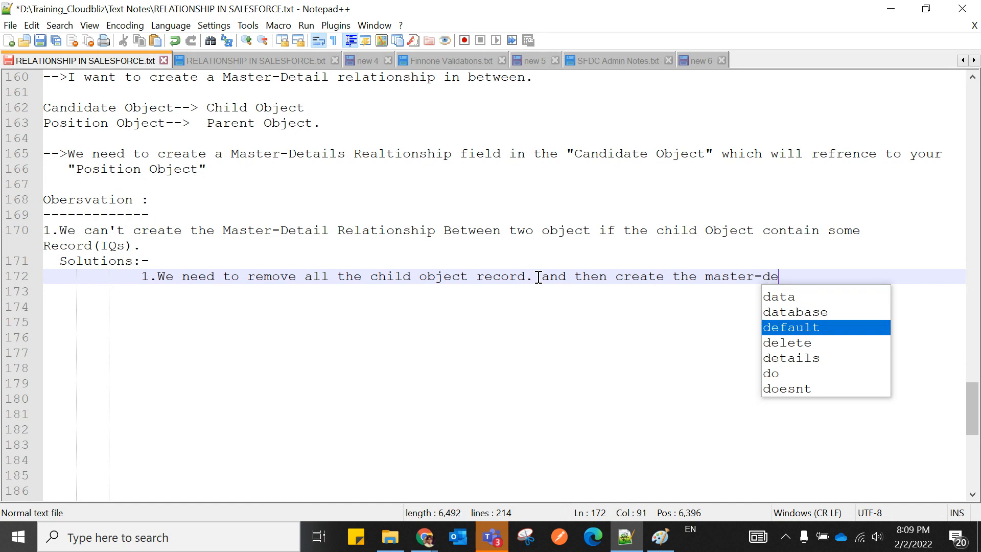
{"action": "type", "text": "tail re"}
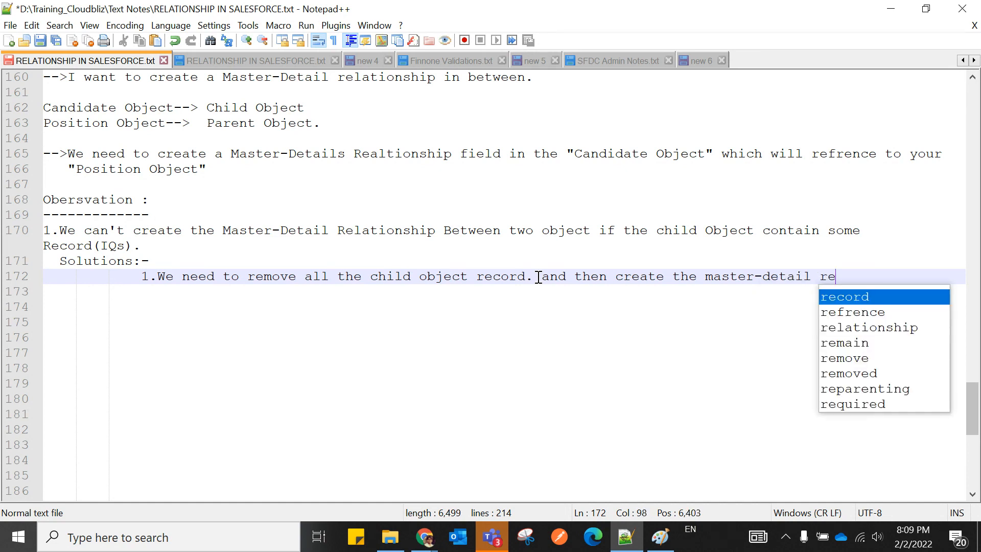
{"action": "type", "text": "lationship"}
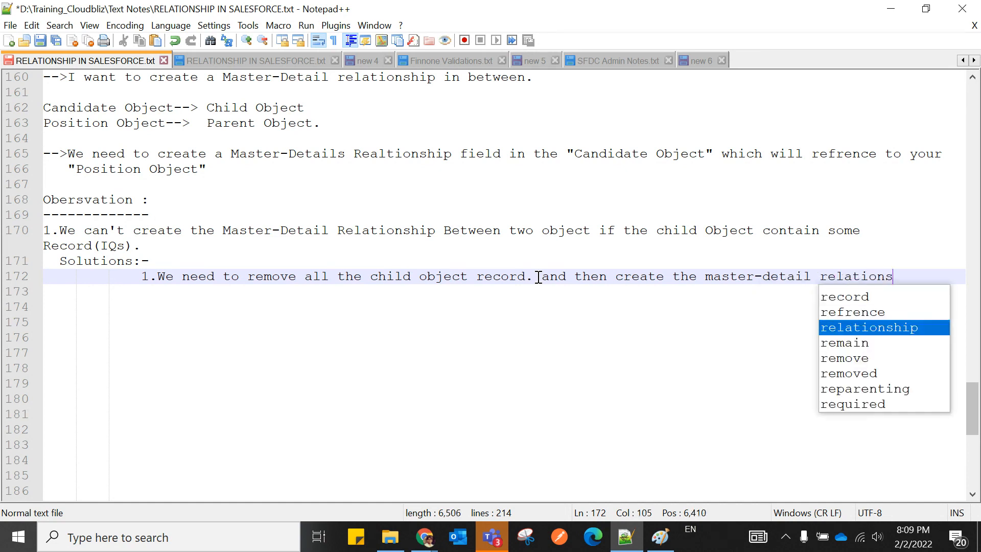
{"action": "left_click", "coordinate": [712, 277]}
{"action": "key", "text": "BackSpace"}
{"action": "type", "text": "M"}
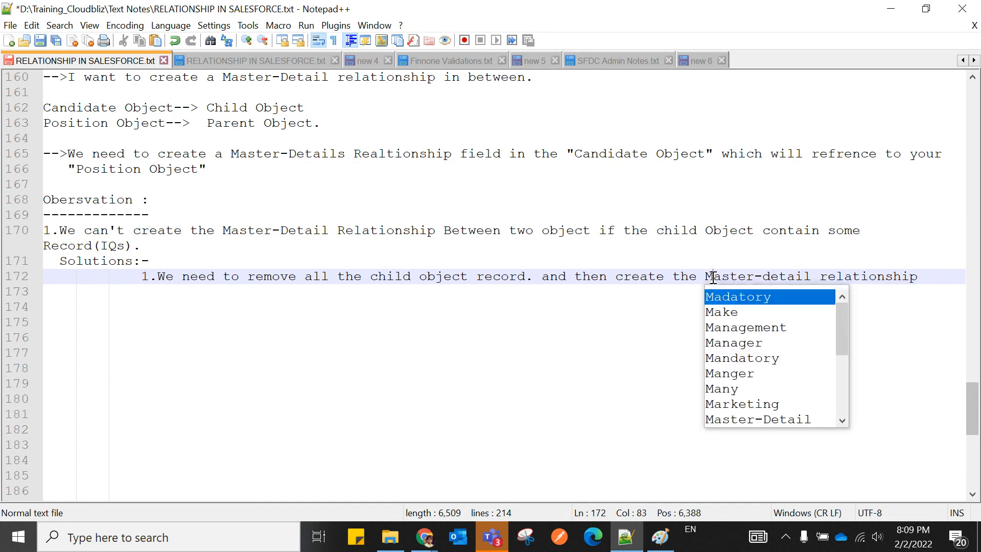
{"action": "left_click", "coordinate": [827, 276]}
{"action": "key", "text": "BackSpace"}
{"action": "type", "text": "R"}
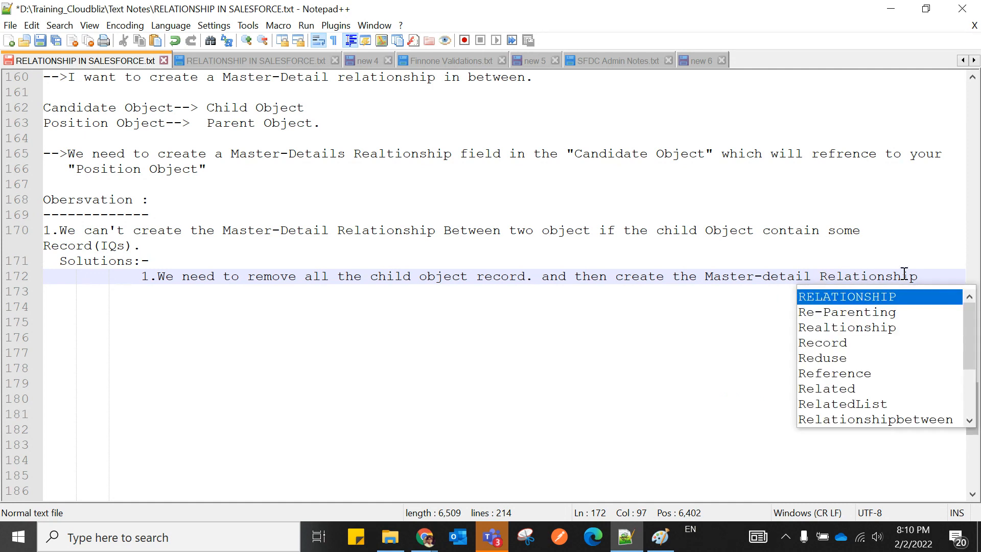
{"action": "left_click", "coordinate": [922, 276]}
{"action": "type", "text": "."}
Outdent solution 1, add an empty "2." item, and insert a blank line before Solutions.
{"action": "key", "text": "Return"}
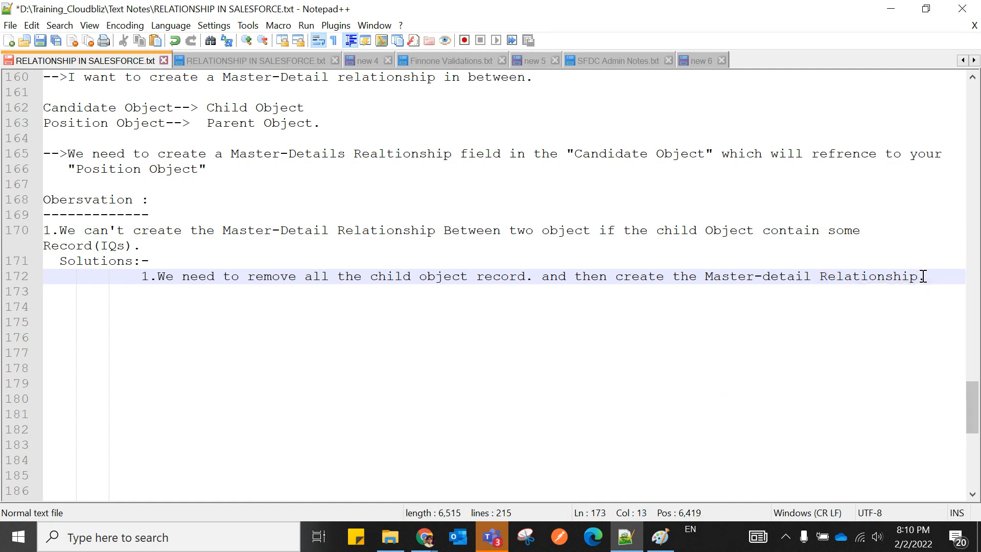
{"action": "left_click", "coordinate": [143, 277]}
{"action": "key", "text": "BackSpace"}
{"action": "key", "text": "BackSpace"}
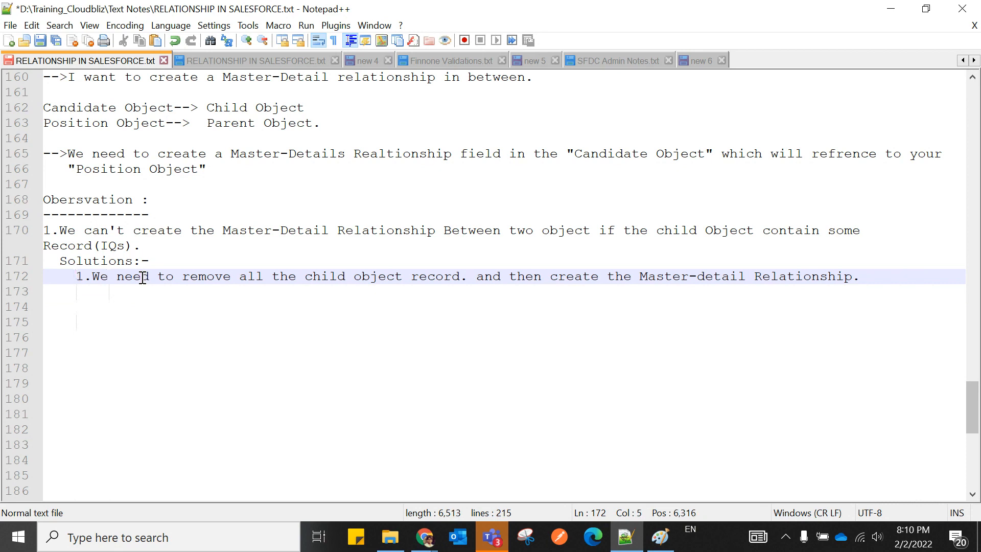
{"action": "left_click", "coordinate": [77, 292]}
{"action": "type", "text": "2."}
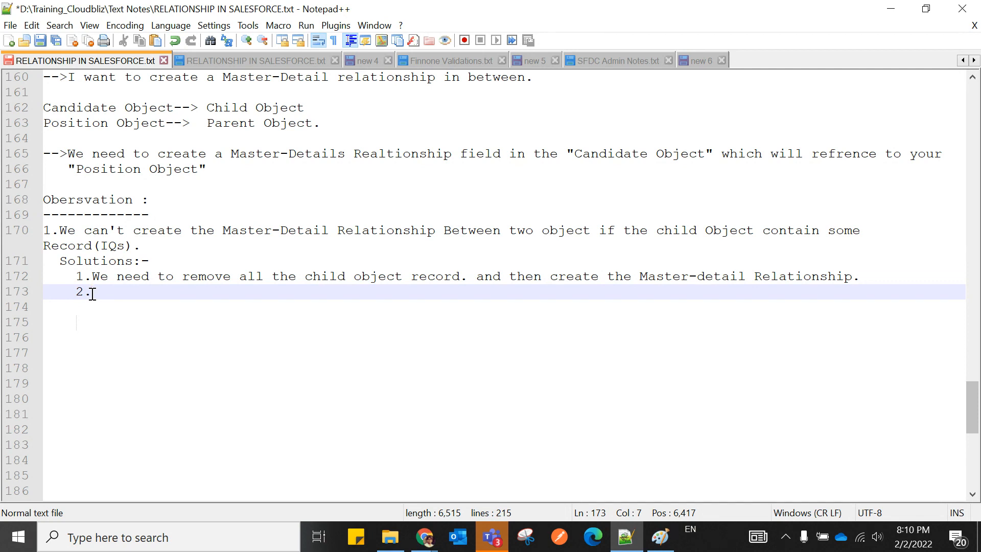
{"action": "left_click", "coordinate": [162, 254]}
{"action": "key", "text": "Return"}
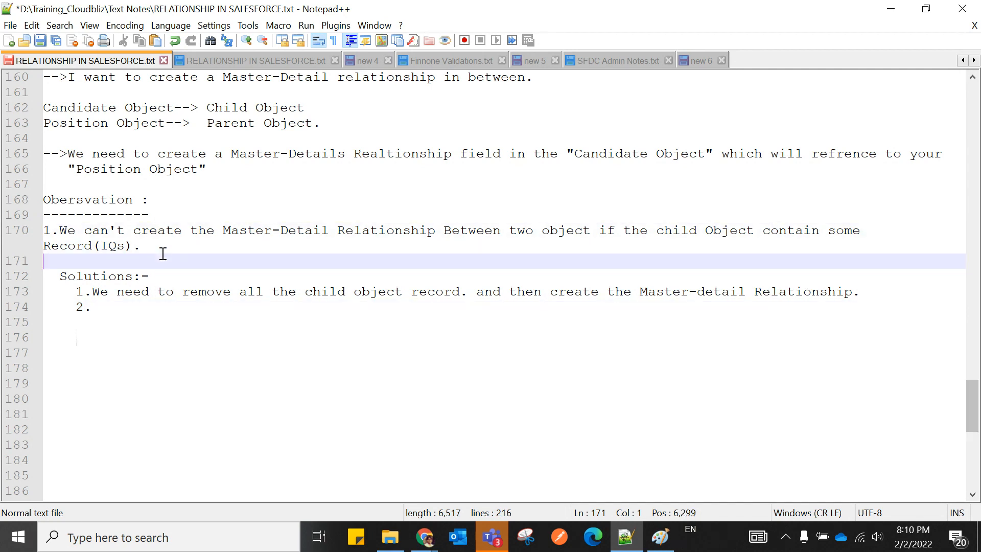
Write solution 2: "we need to create lookup relationship first".
{"action": "left_click", "coordinate": [117, 309]}
{"action": "key", "text": "Left"}
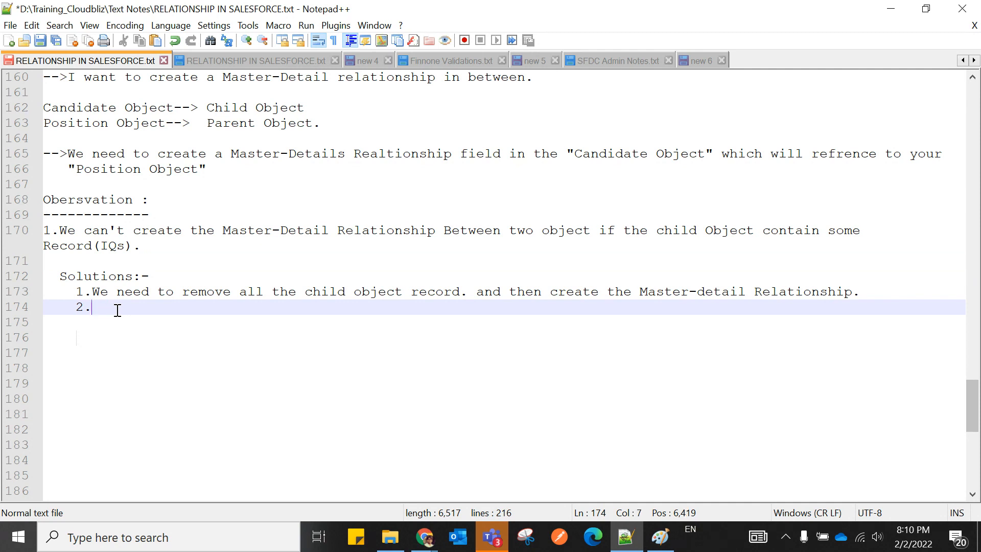
{"action": "type", "text": "we n"}
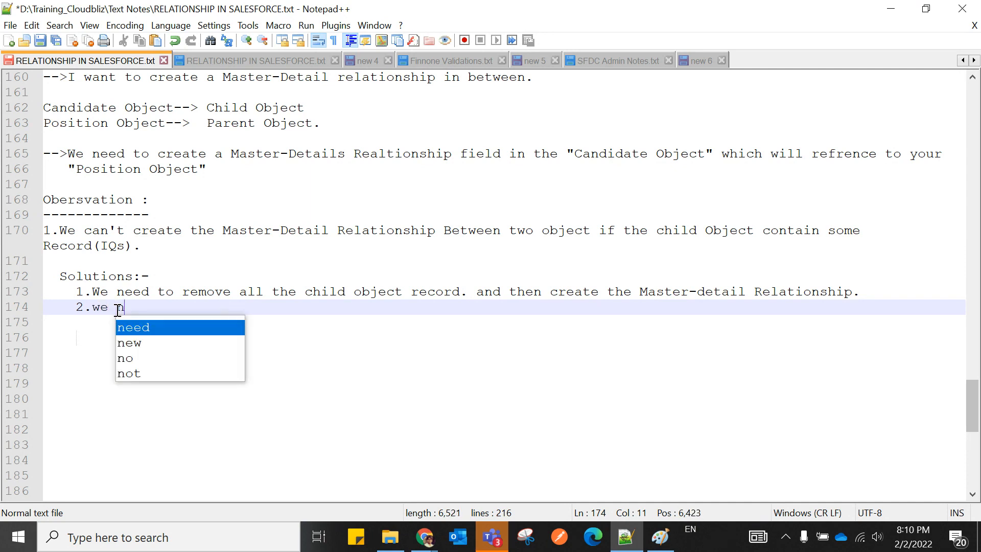
{"action": "type", "text": "eed to cr"}
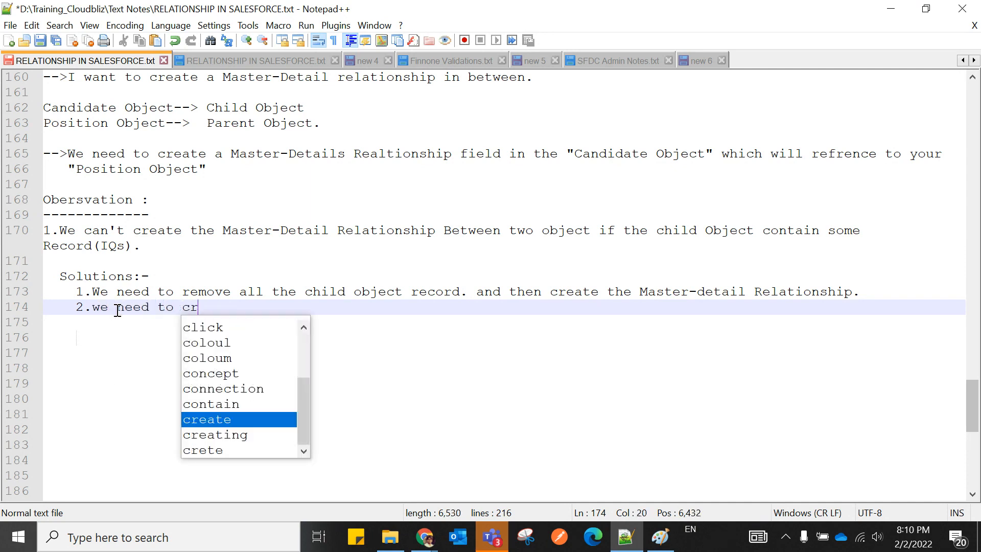
{"action": "type", "text": "eate "}
{"action": "type", "text": "loo"}
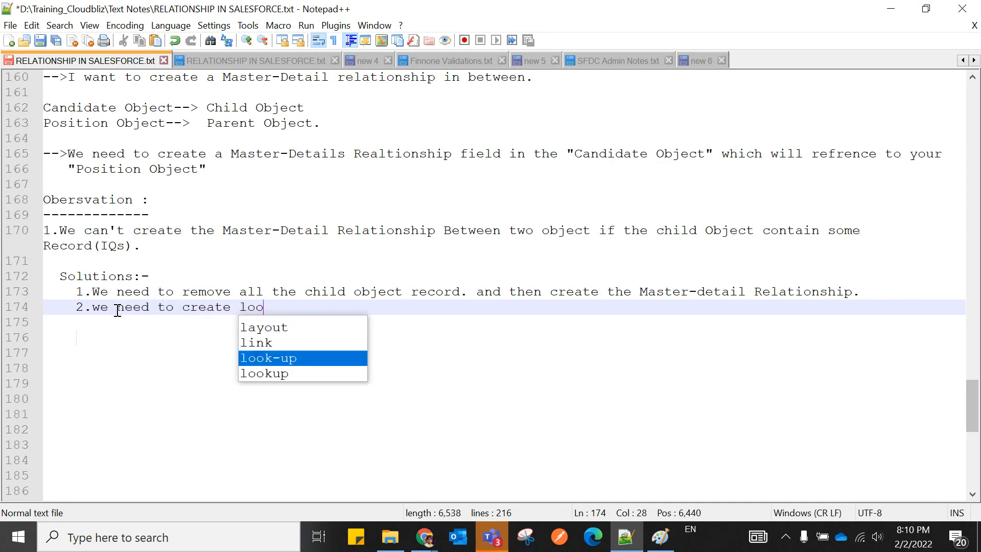
{"action": "type", "text": "kup re"}
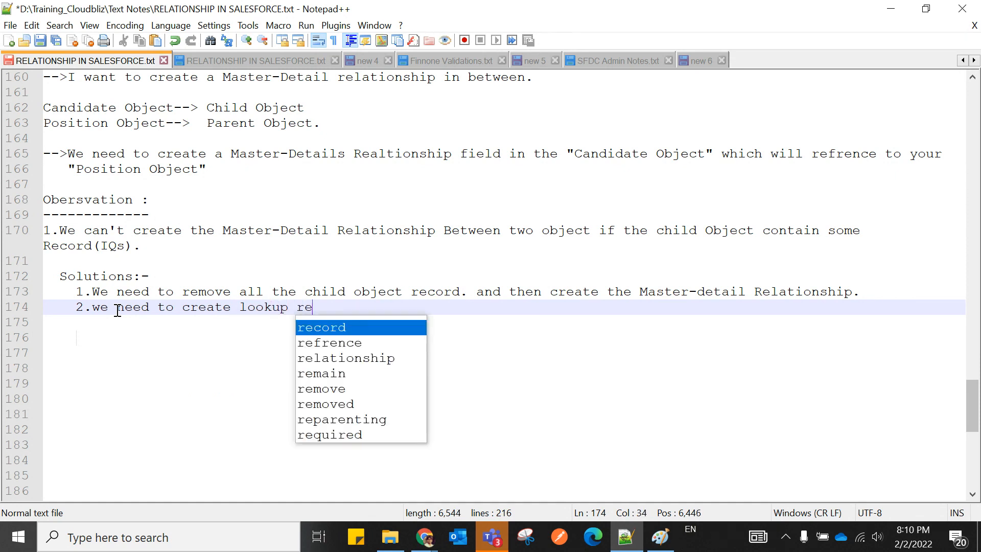
{"action": "type", "text": "lationsh"}
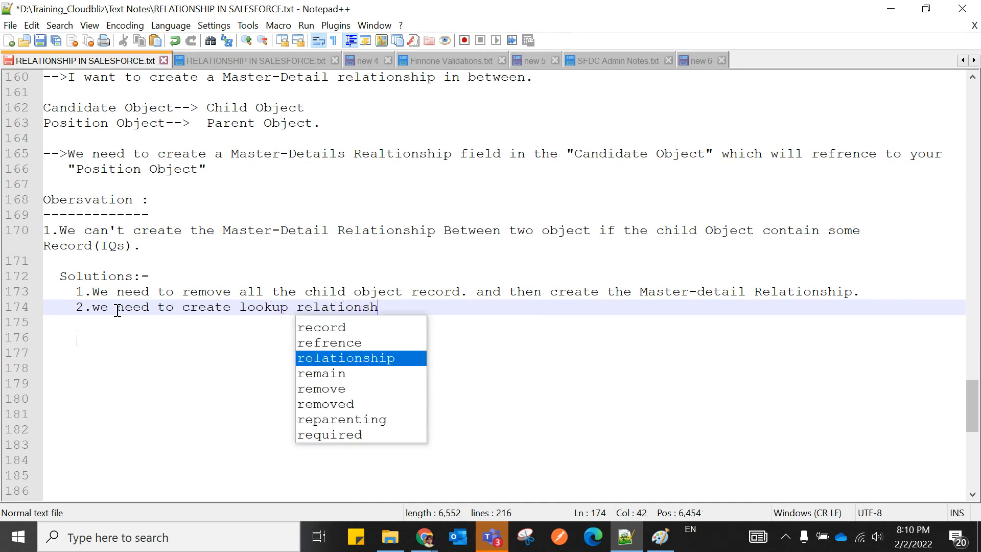
{"action": "type", "text": "ip first"}
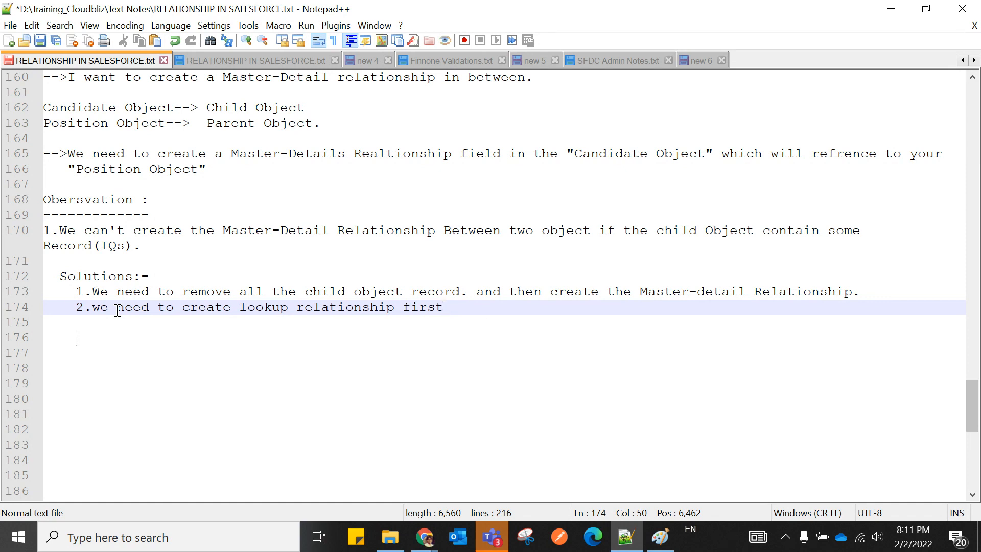
End solution 2 with '. Then map each child record to associated parent record.' and begin the next line.
{"action": "type", "text": ". Then map each c"}
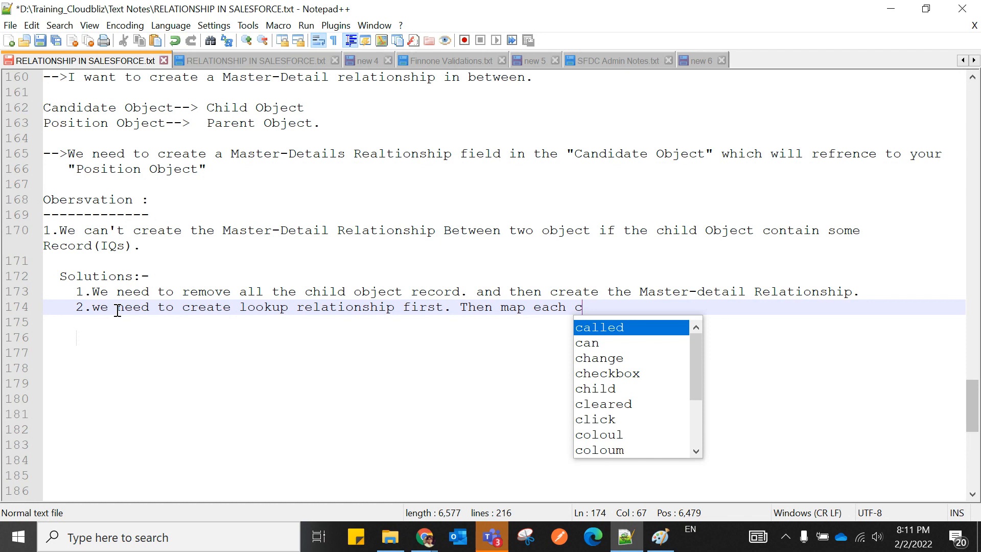
{"action": "type", "text": "hild"}
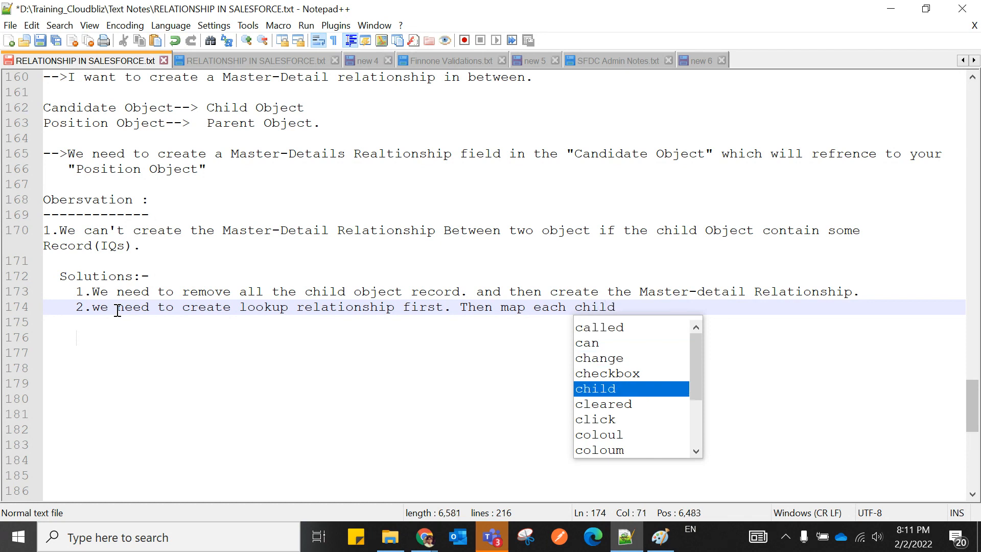
{"action": "type", "text": " record"}
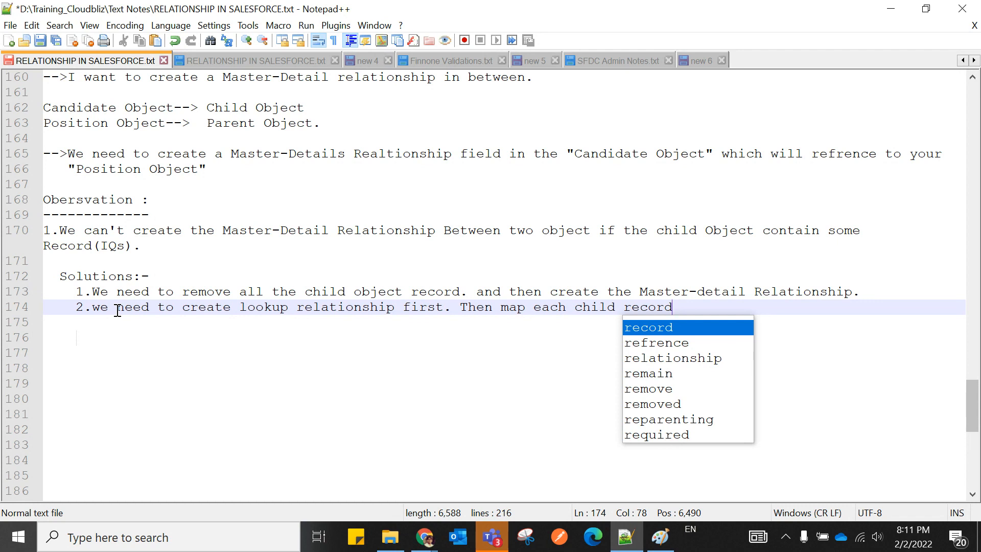
{"action": "type", "text": " to a"}
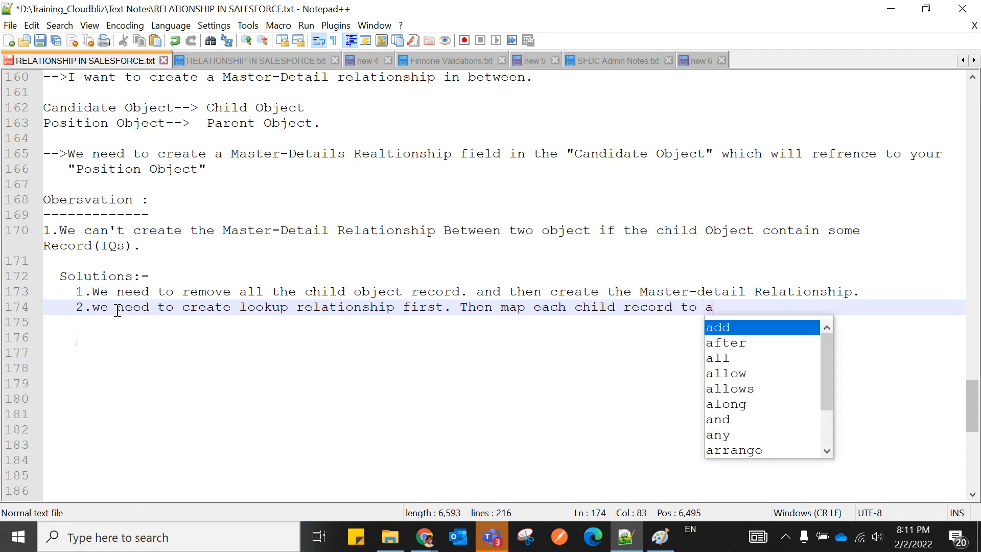
{"action": "type", "text": "ssociat"}
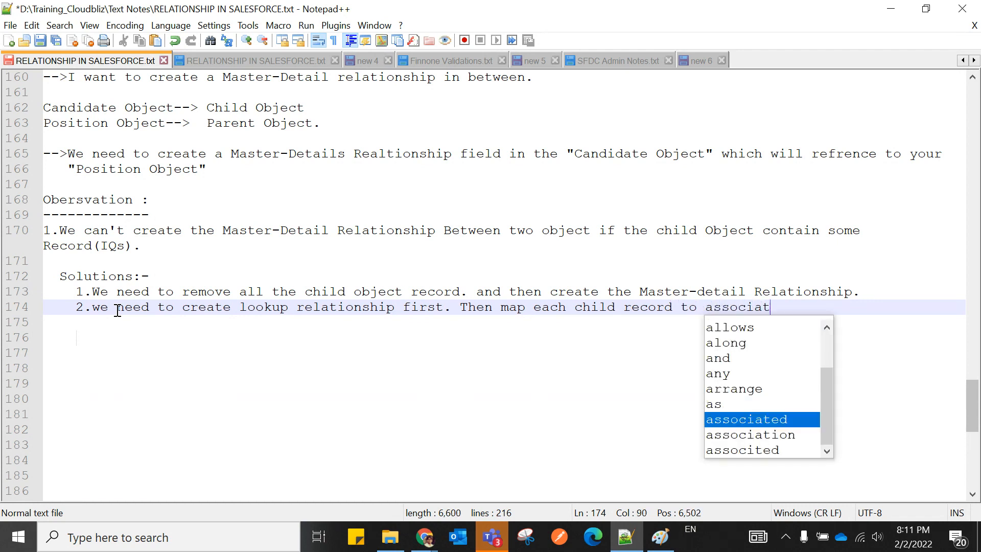
{"action": "type", "text": "ed parent"}
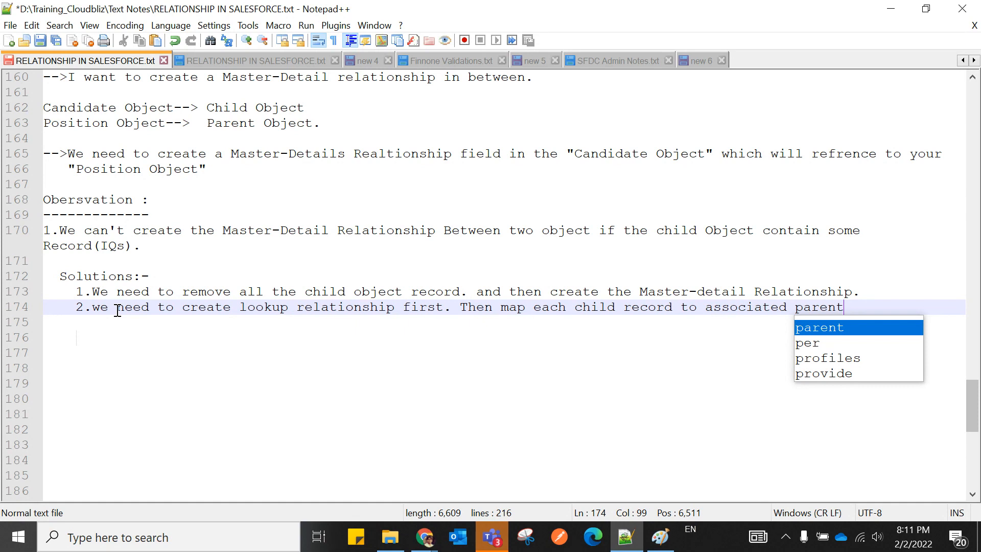
{"action": "type", "text": "record"}
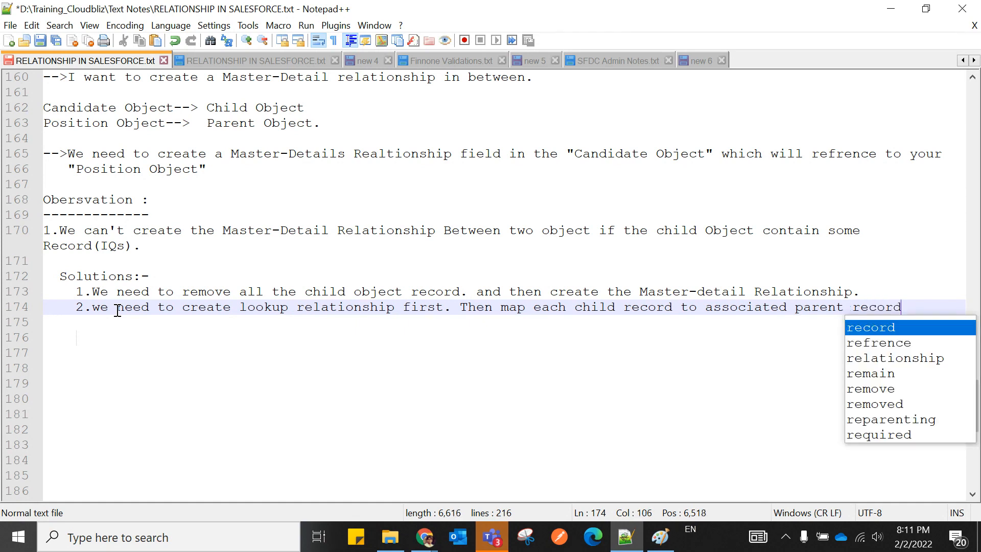
{"action": "type", "text": "."}
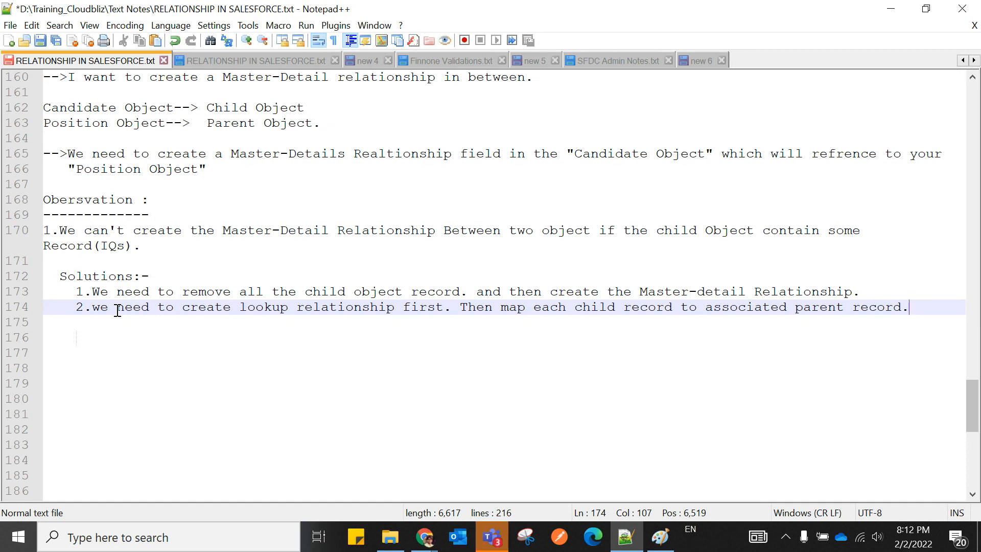
{"action": "key", "text": "Return"}
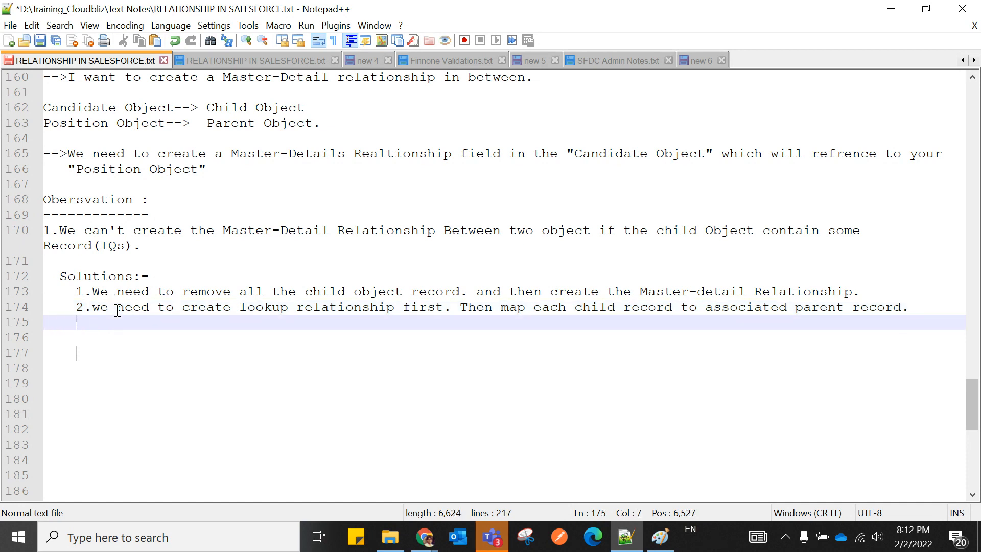
{"action": "type", "text": "A"}
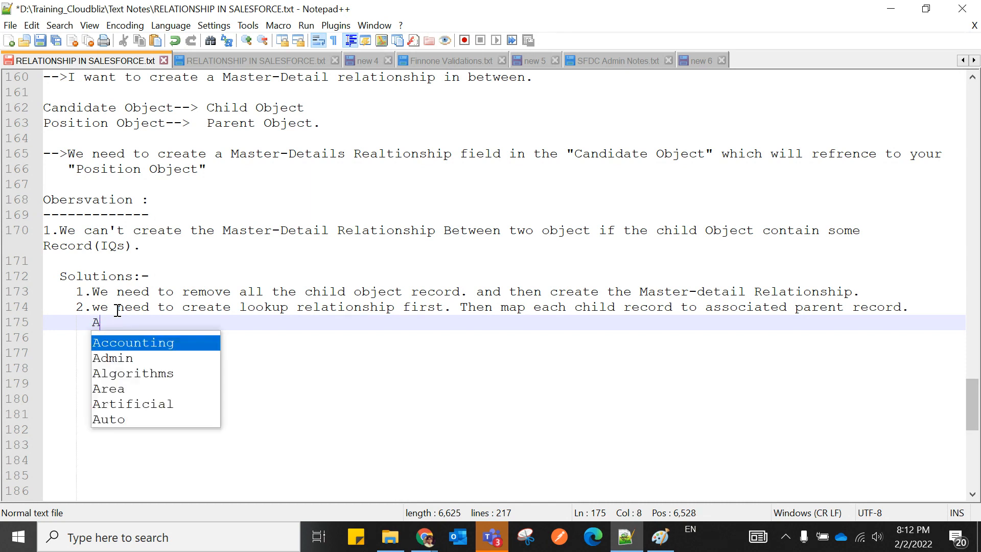
{"action": "type", "text": "nd con"}
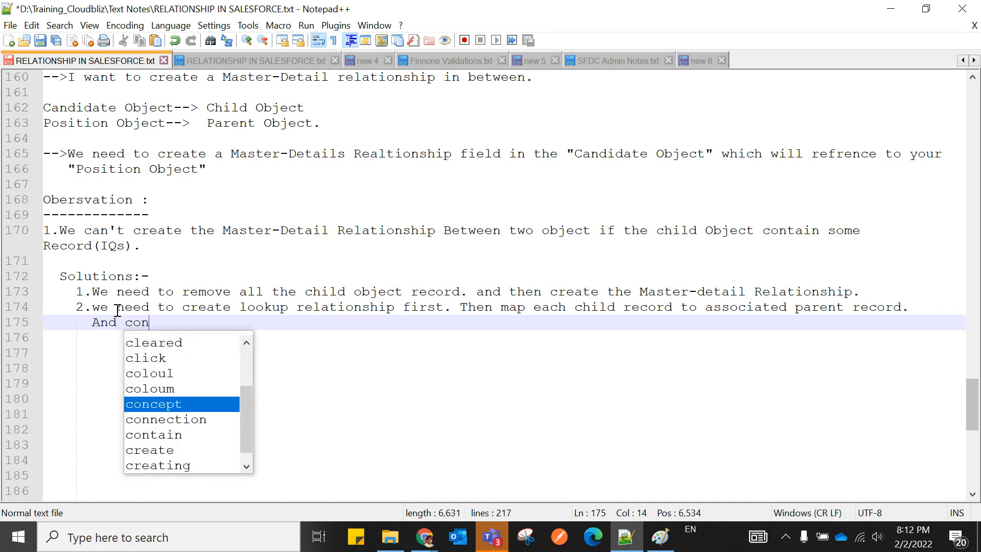
{"action": "type", "text": "vert"}
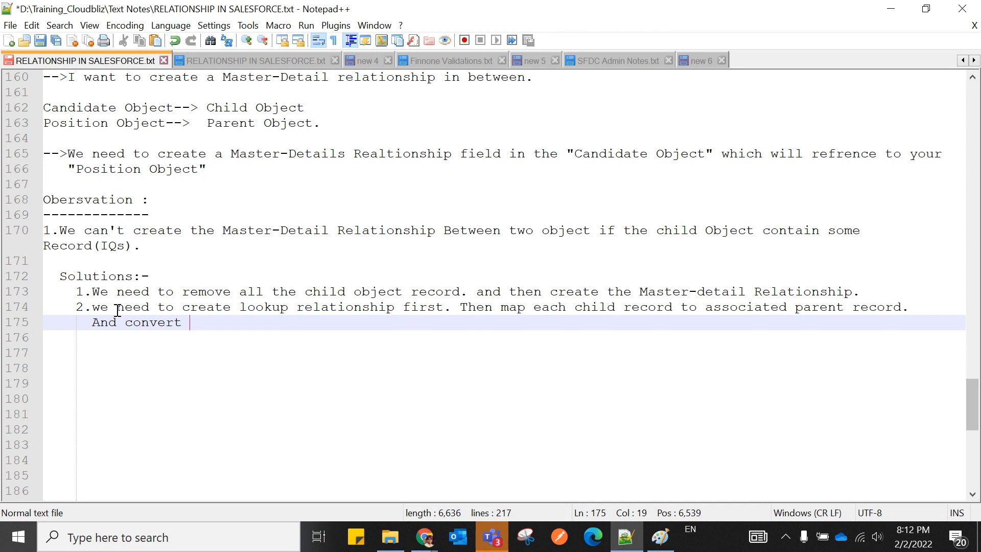
{"action": "type", "text": " the a"}
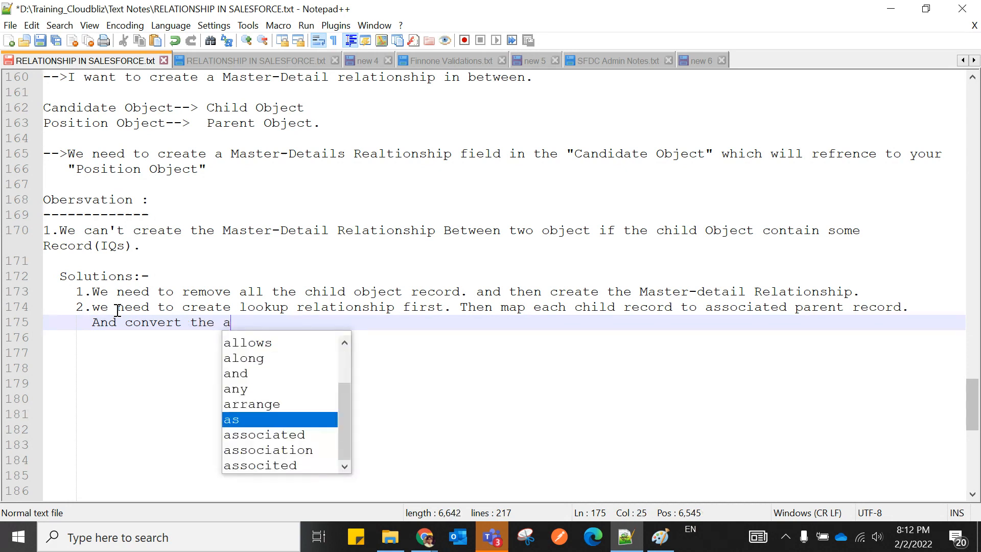
{"action": "type", "text": "ssociati"}
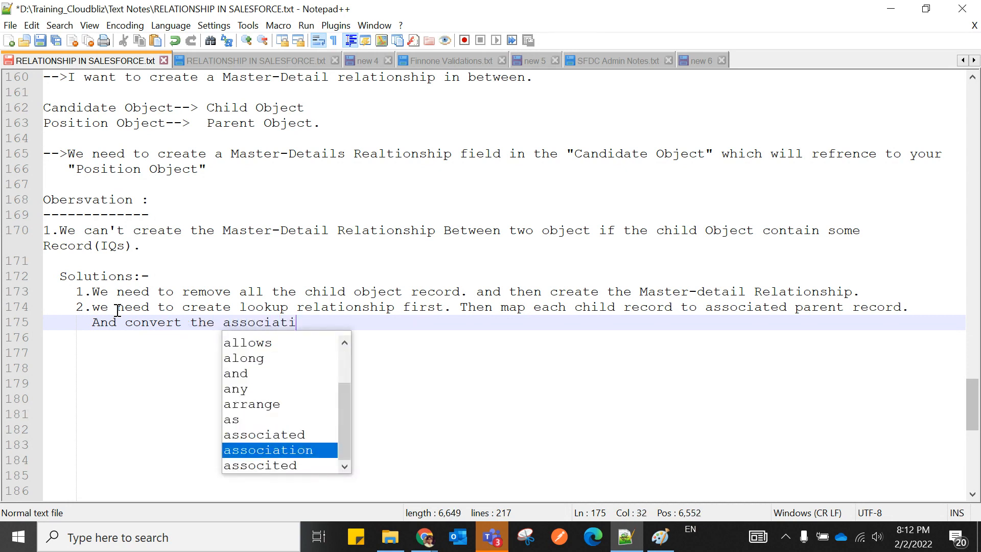
Fix the autocompleted words so line 175 reads 'And convert the Realtionship'.
{"action": "key", "text": "Return"}
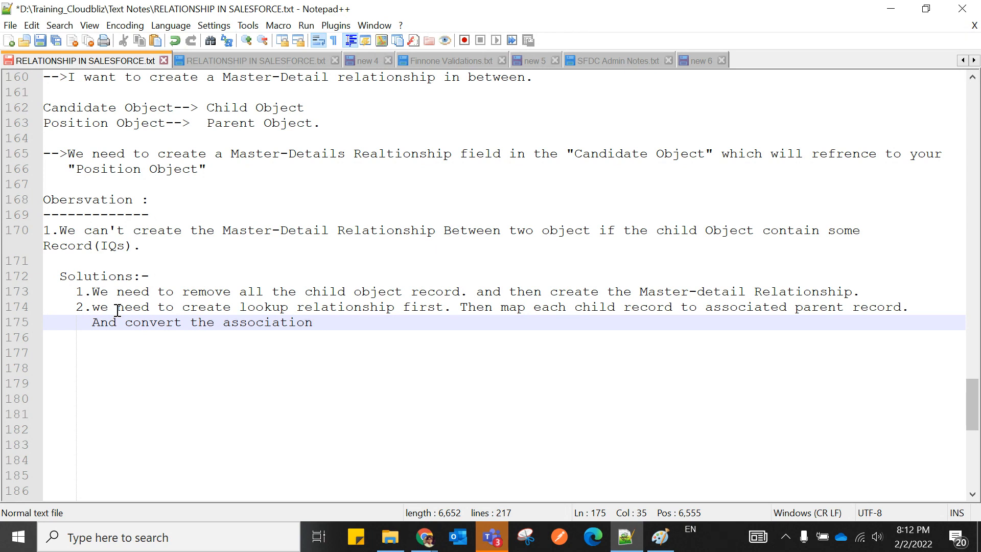
{"action": "key", "text": "BackSpace"}
{"action": "key", "text": "BackSpace"}
{"action": "key", "text": "BackSpace"}
{"action": "key", "text": "BackSpace"}
{"action": "key", "text": "BackSpace"}
{"action": "key", "text": "BackSpace"}
{"action": "key", "text": "BackSpace"}
{"action": "key", "text": "BackSpace"}
{"action": "key", "text": "BackSpace"}
{"action": "key", "text": "BackSpace"}
{"action": "key", "text": "BackSpace"}
{"action": "key", "text": "BackSpace"}
{"action": "type", "text": "Re"}
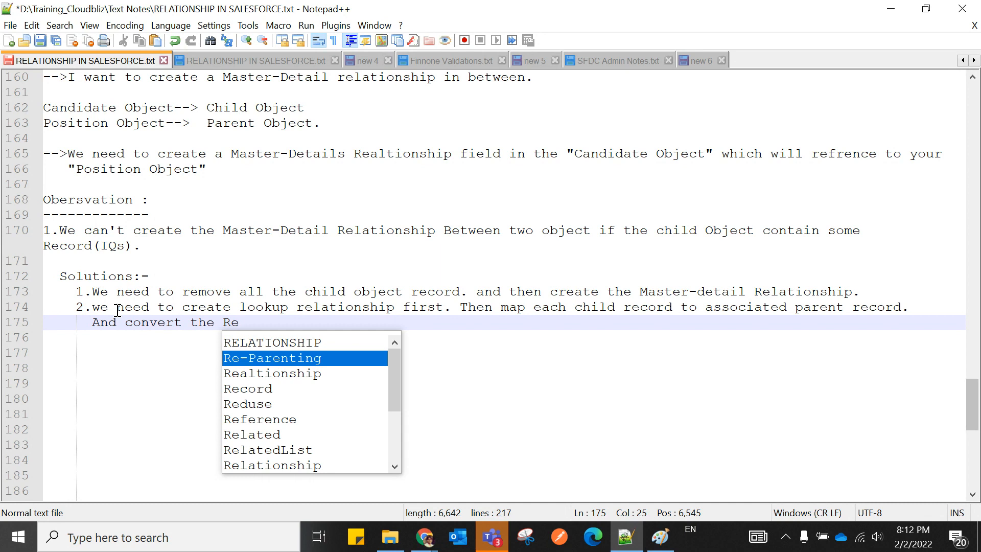
{"action": "key", "text": "Down"}
{"action": "key", "text": "Return"}
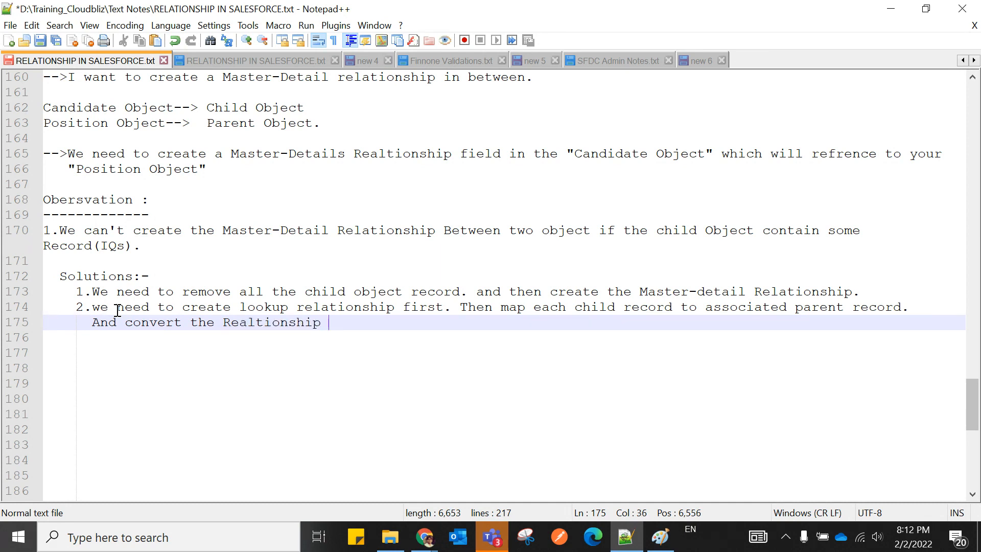
Complete line 175 with 'from "Looup" to "Master-Detail"'.
{"action": "type", "text": "f"}
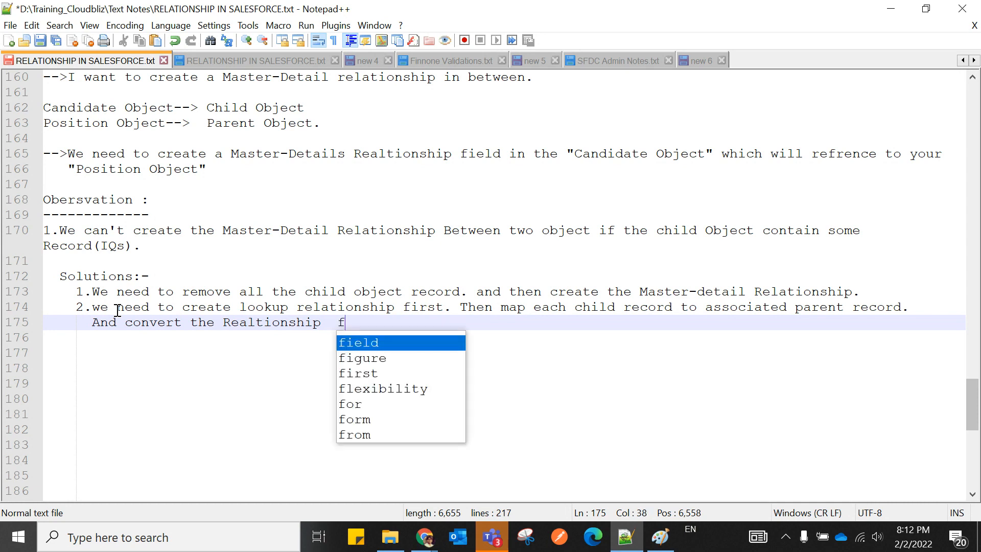
{"action": "type", "text": "rom \"Lo\""}
{"action": "key", "text": "Left"}
{"action": "type", "text": "Lo"}
{"action": "type", "text": "oup"}
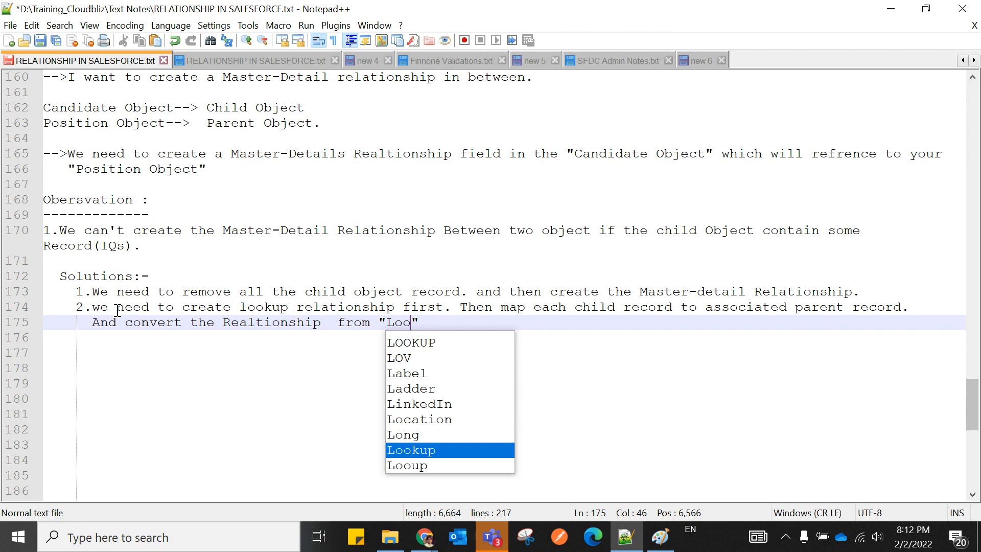
{"action": "key", "text": "Right"}
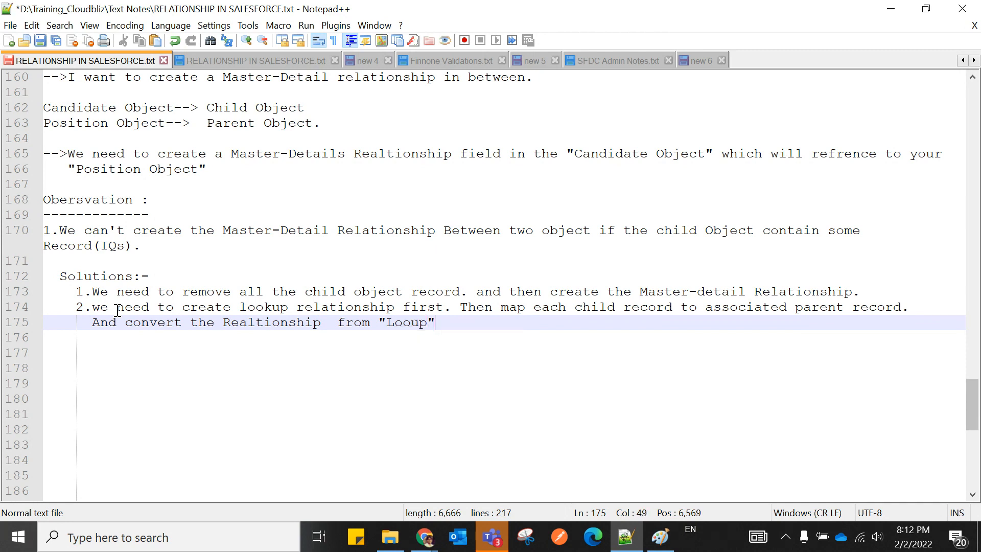
{"action": "type", "text": "t"}
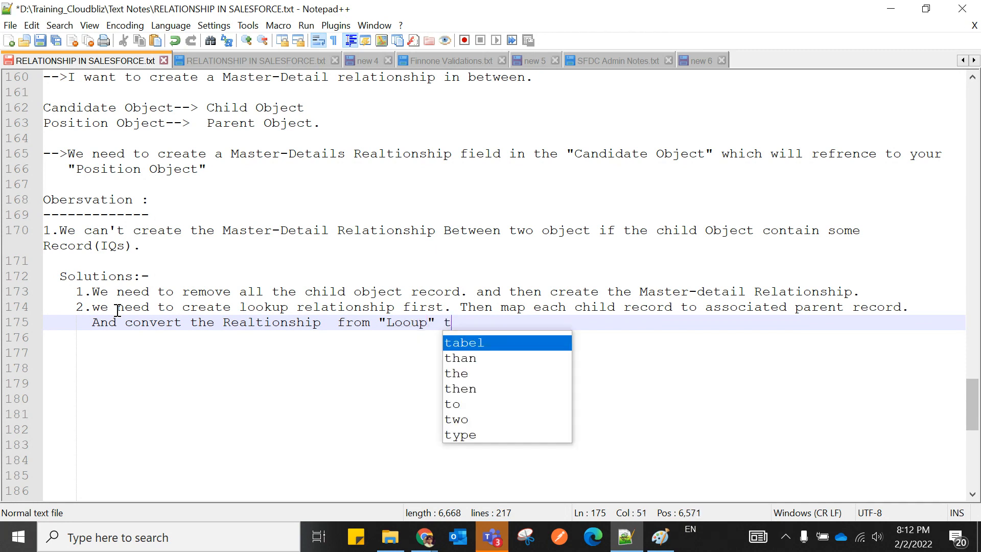
{"action": "type", "text": "o \"\""}
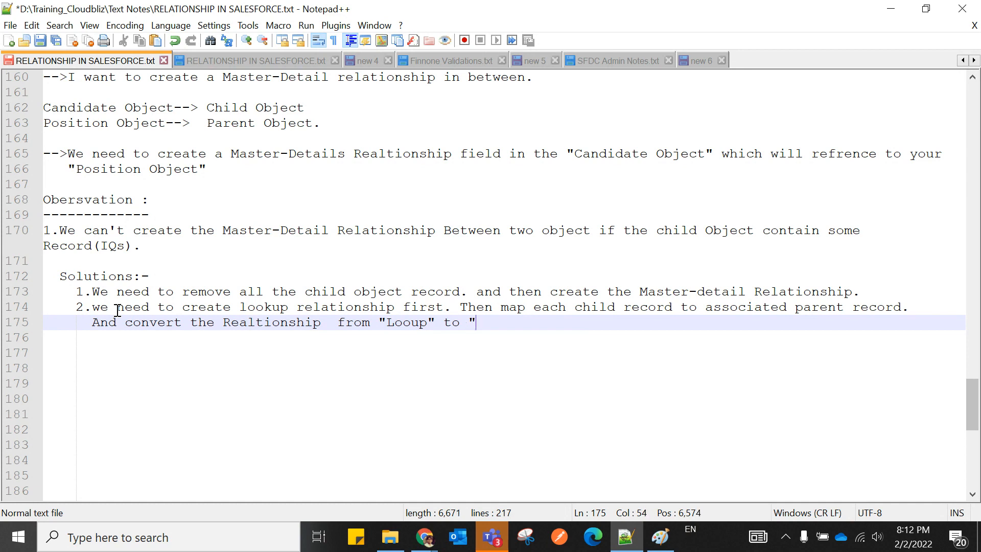
{"action": "key", "text": "Left"}
{"action": "type", "text": "Maste"}
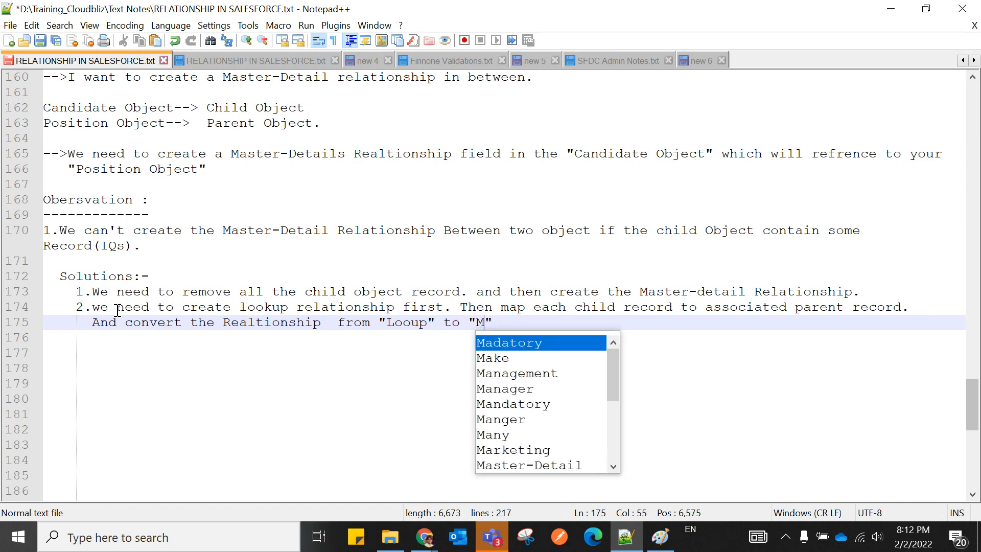
{"action": "type", "text": "r"}
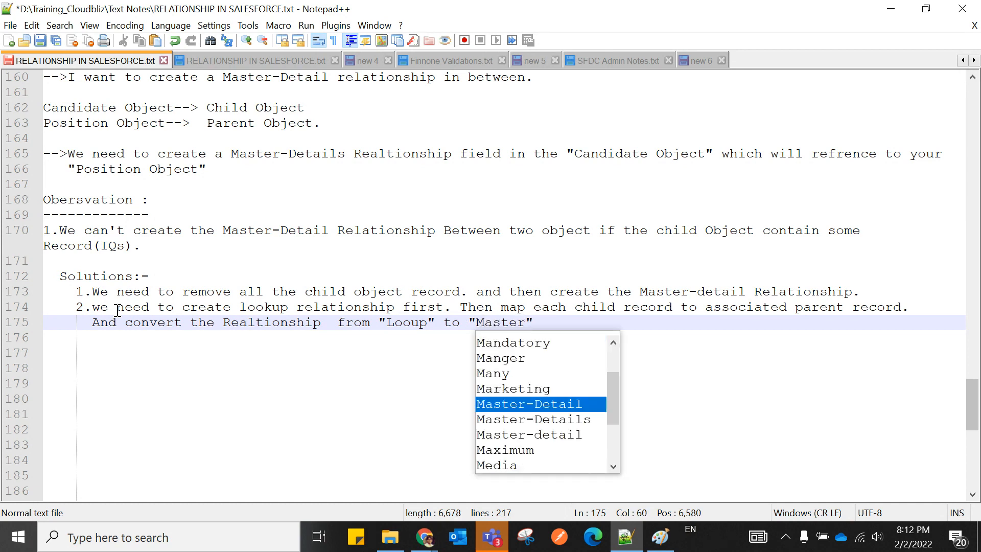
{"action": "key", "text": "Return"}
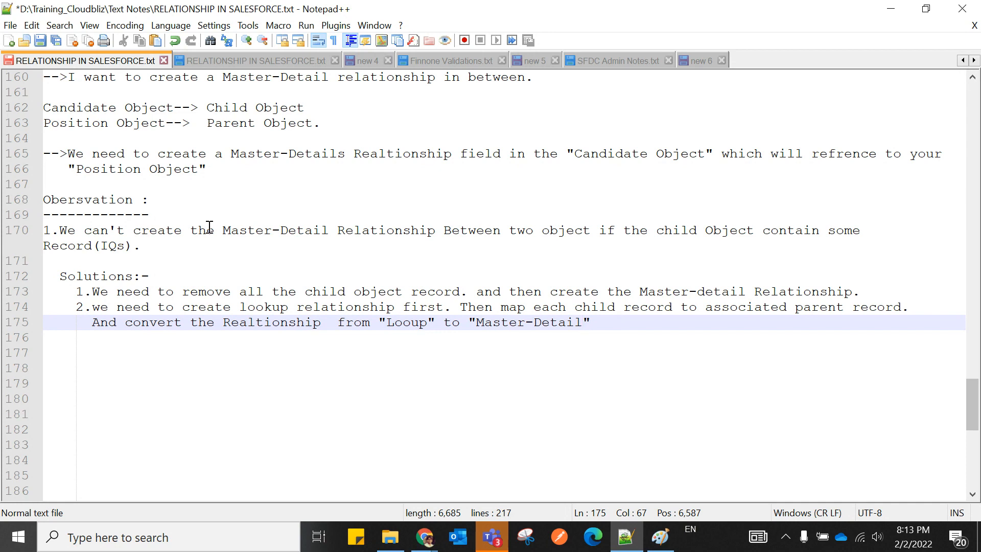
{"action": "left_click", "coordinate": [195, 261]}
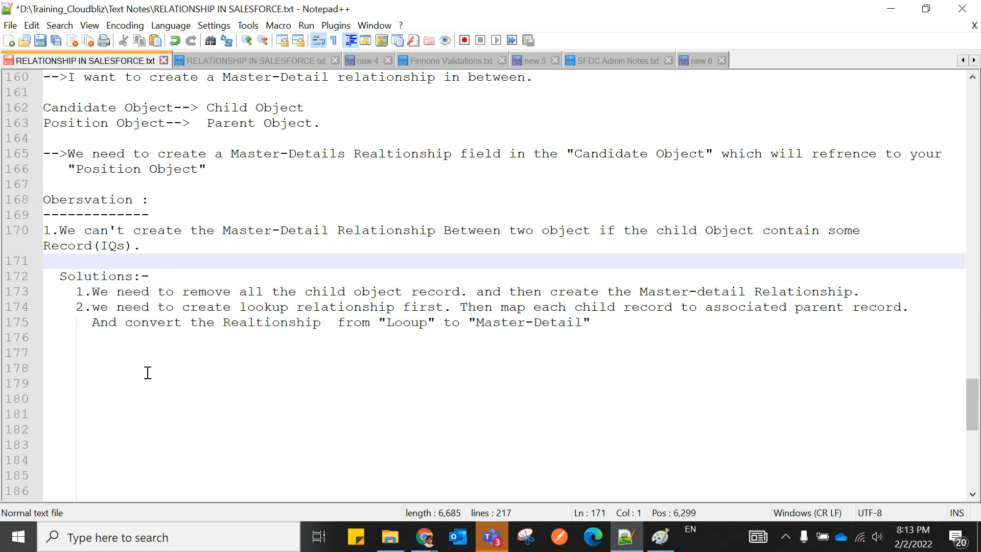
Add the closing full stop at the end of line 175, then bring up the Salesforce Candidates page.
{"action": "left_click", "coordinate": [602, 332]}
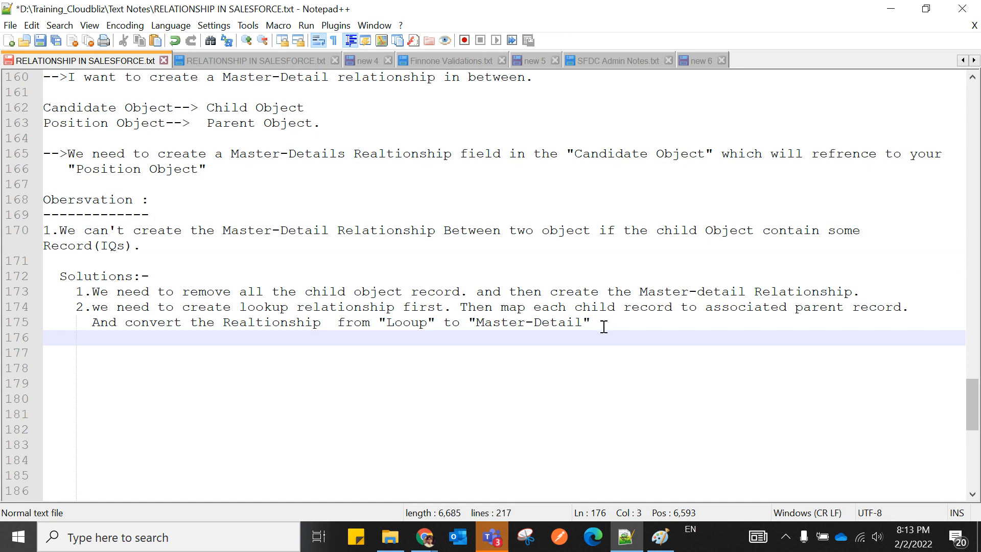
{"action": "left_click", "coordinate": [603, 321]}
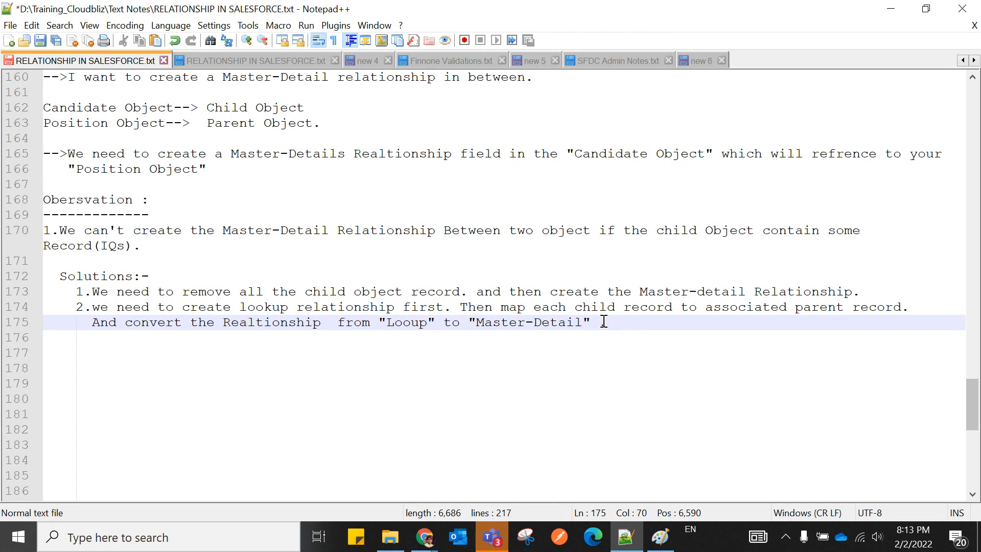
{"action": "left_click", "coordinate": [424, 536]}
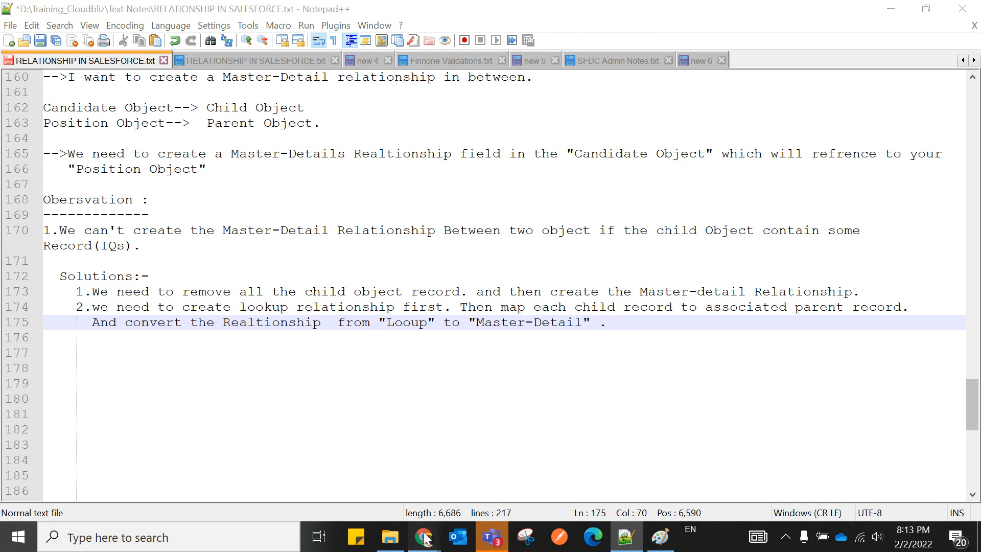
{"action": "left_click", "coordinate": [291, 485]}
Highlight the Cannot Create Master-Detail Relationship heading and its explanation on the error page.
{"action": "left_click", "coordinate": [408, 13]}
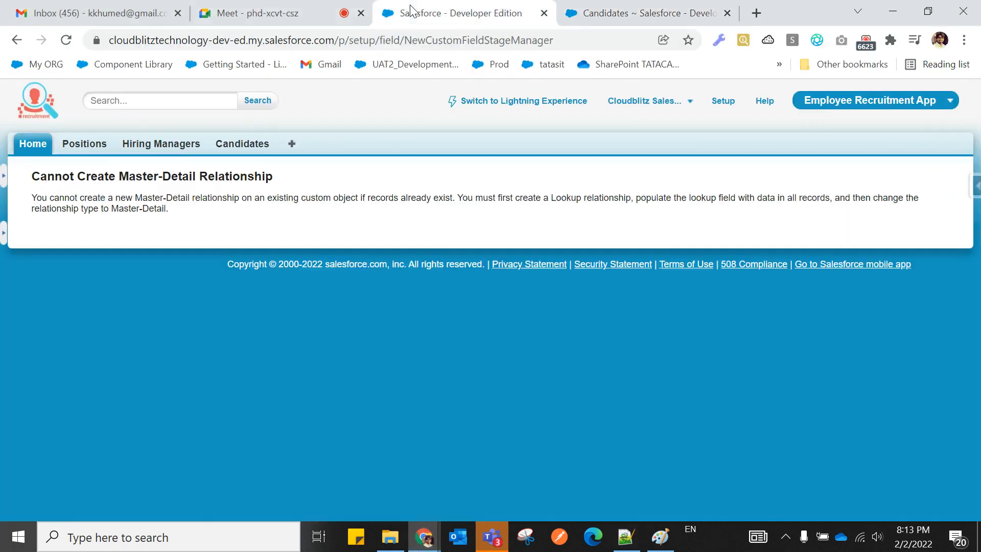
{"action": "left_click_drag", "start_coordinate": [32, 177], "coordinate": [322, 184]}
{"action": "left_click", "coordinate": [323, 184]}
{"action": "left_click_drag", "start_coordinate": [182, 209], "coordinate": [21, 189]}
{"action": "left_click", "coordinate": [582, 15]}
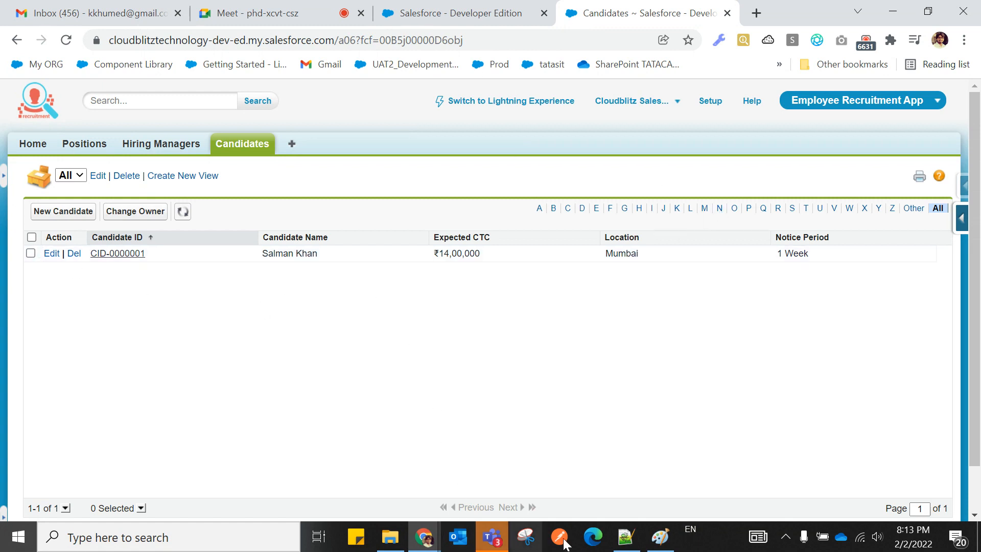
Put the caret below the solutions in the notes, then revisit the Master-Detail error page.
{"action": "left_click", "coordinate": [626, 536]}
{"action": "left_click", "coordinate": [428, 400]}
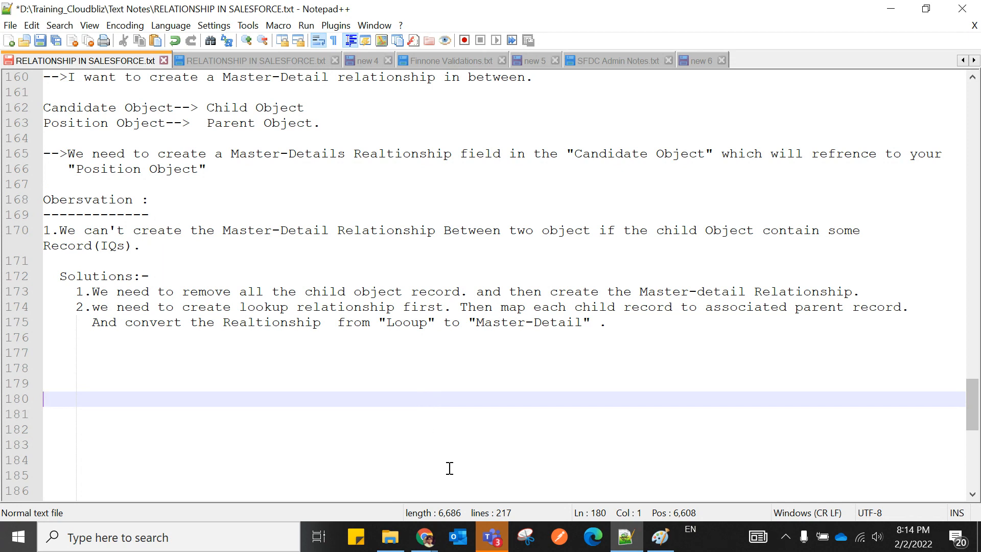
{"action": "left_click", "coordinate": [415, 543]}
{"action": "left_click", "coordinate": [282, 480]}
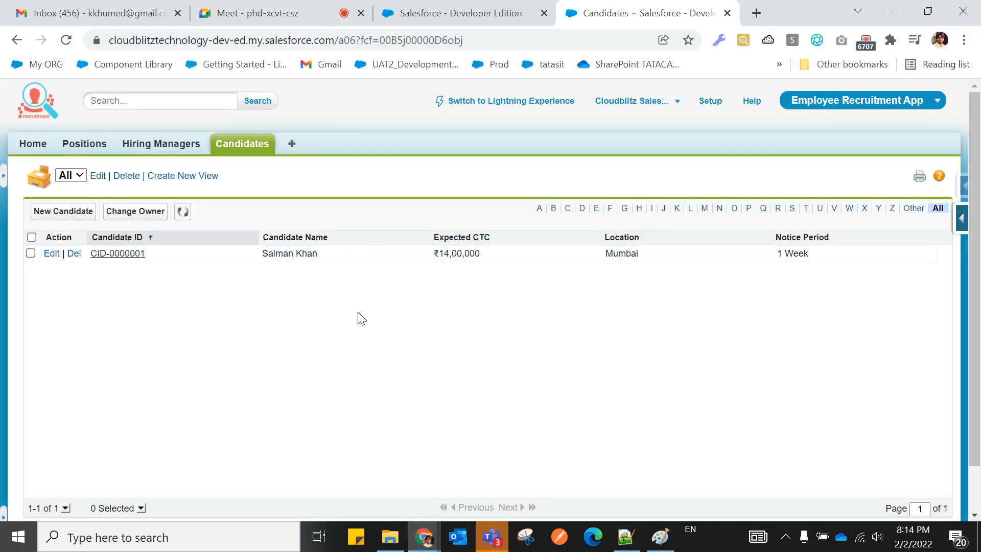
{"action": "left_click", "coordinate": [444, 22]}
{"action": "left_click", "coordinate": [206, 226]}
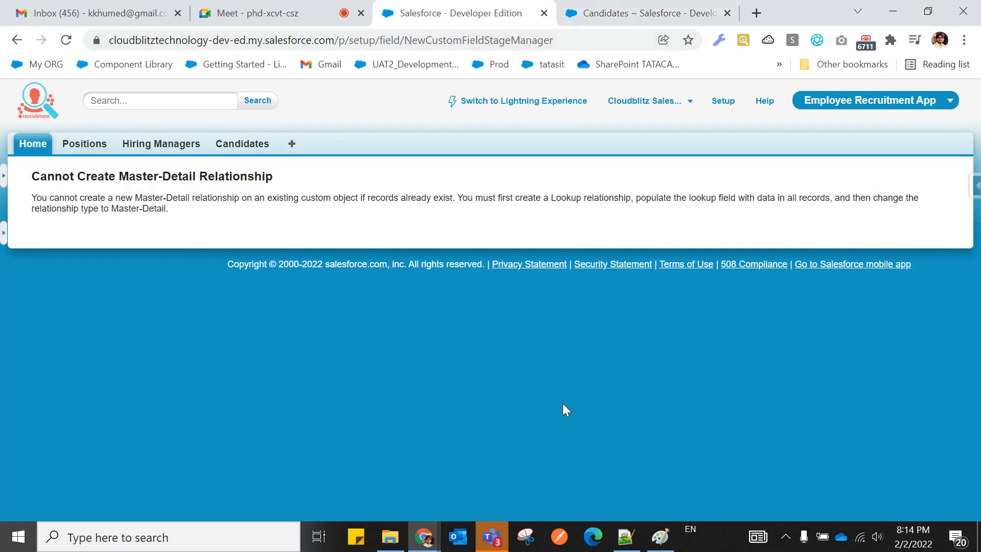
Place the caret on line 179 of the notes, then bring the Salesforce error page back.
{"action": "left_click", "coordinate": [625, 536]}
{"action": "left_click", "coordinate": [313, 379]}
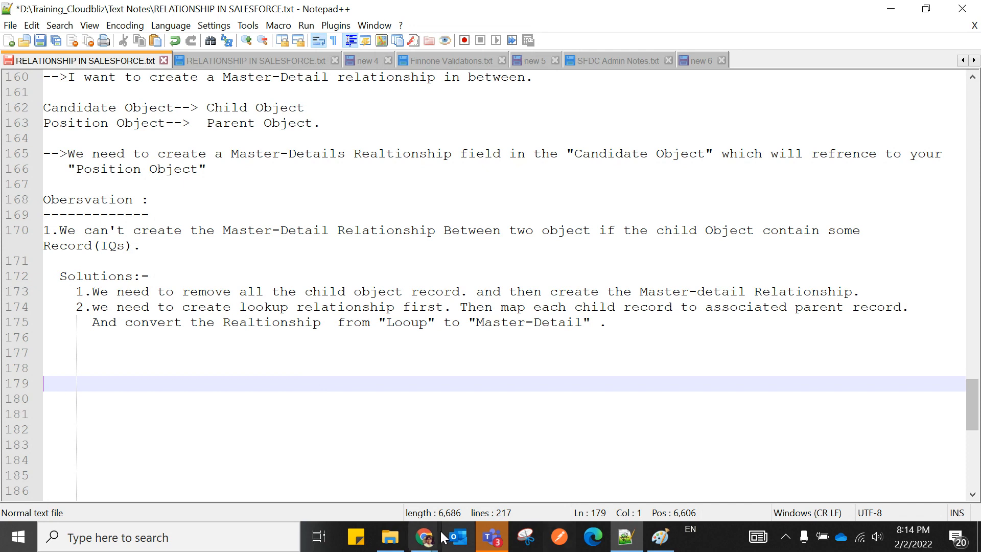
{"action": "left_click", "coordinate": [423, 537]}
{"action": "left_click", "coordinate": [264, 477]}
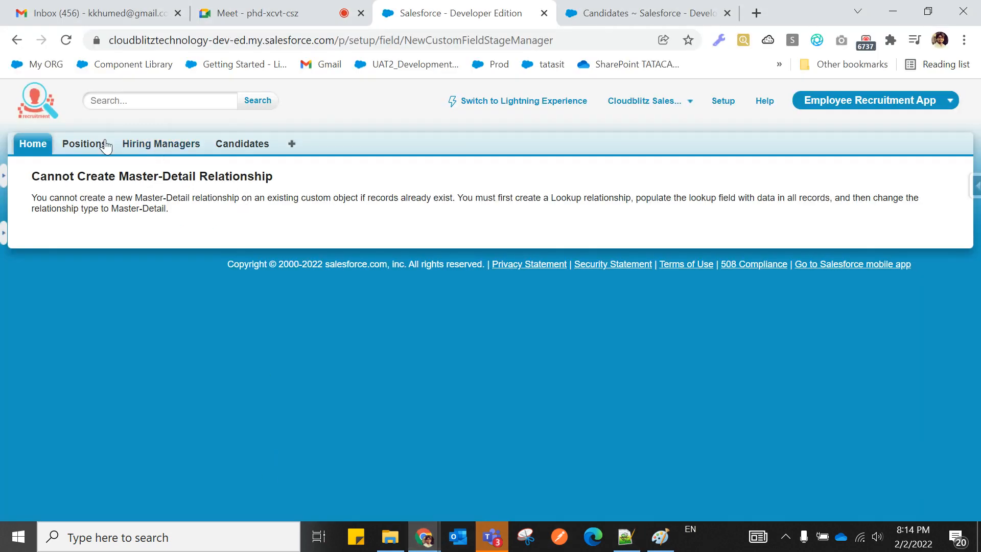
Open the Positions list in a new tab and view the PHP DEVELOPER position record.
{"action": "right_click", "coordinate": [91, 143]}
{"action": "left_click", "coordinate": [105, 153]}
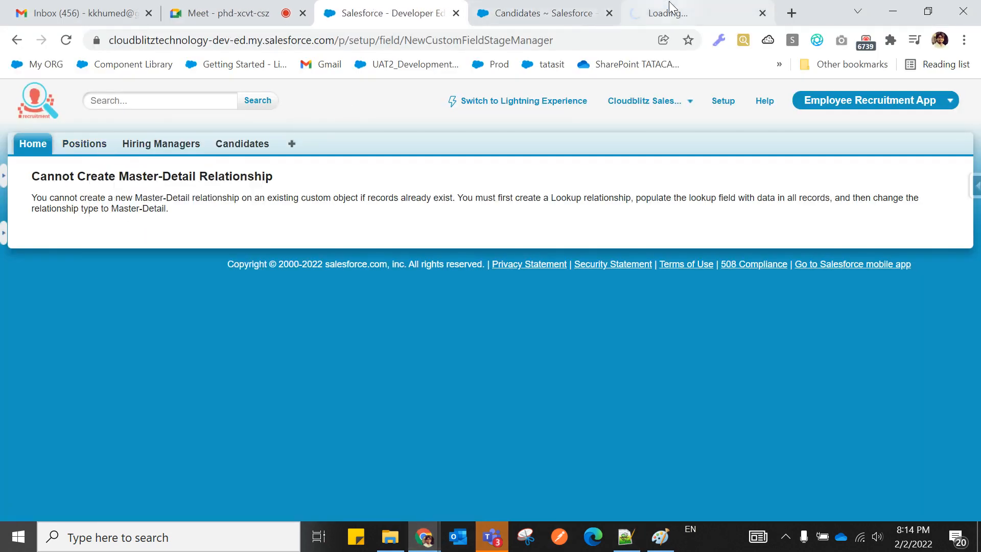
{"action": "left_click", "coordinate": [669, 5]}
{"action": "left_click", "coordinate": [78, 307]}
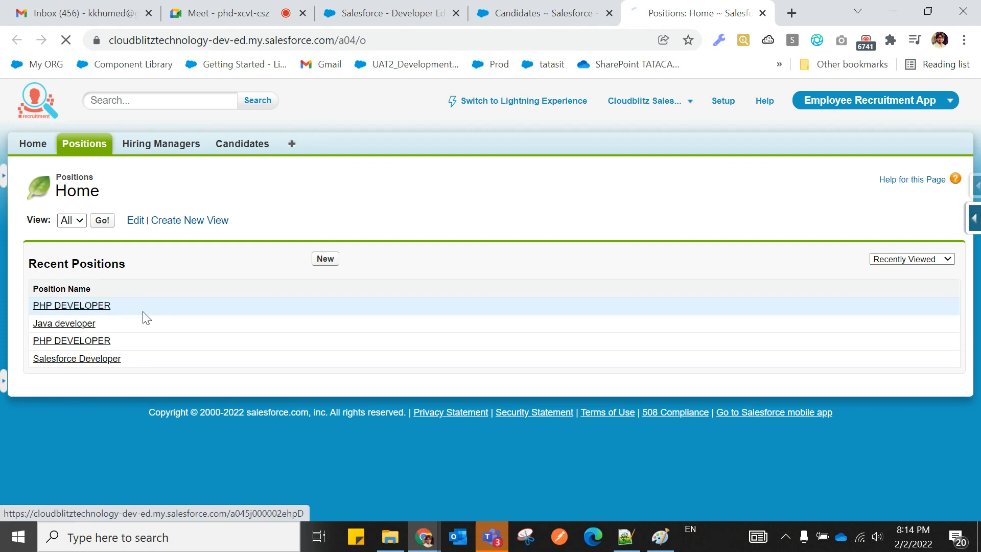
{"action": "scroll", "coordinate": [372, 357], "scroll_direction": "down", "scroll_amount": 4}
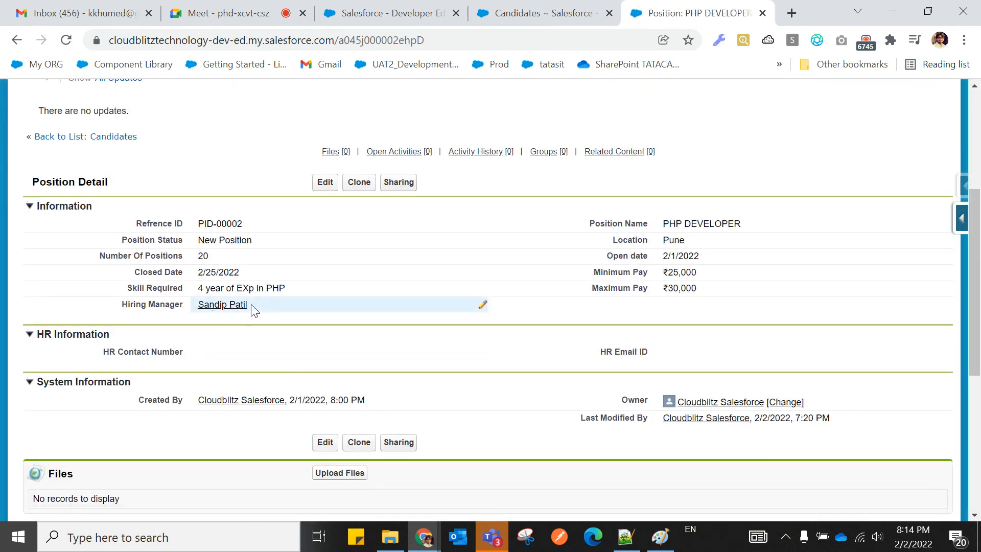
{"action": "left_click", "coordinate": [538, 16]}
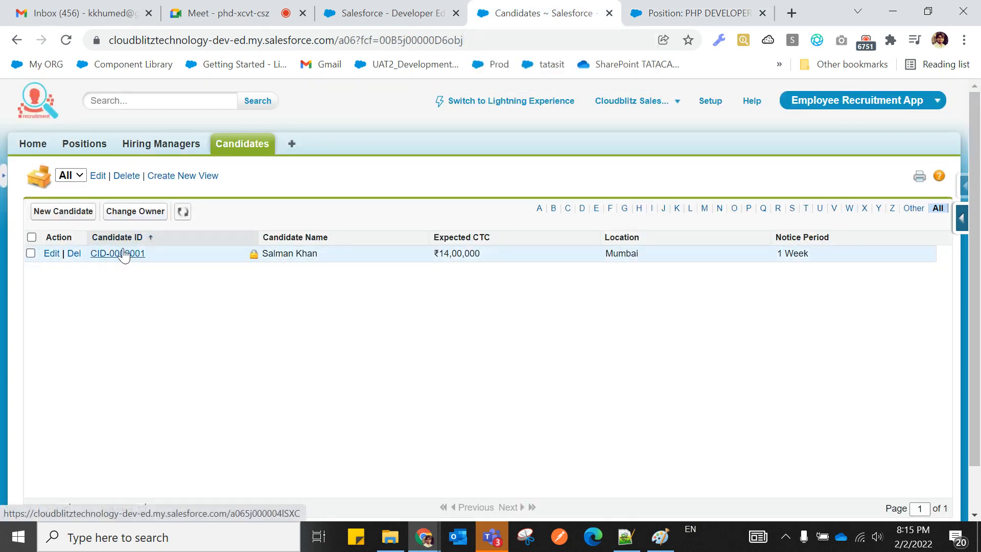
Return to the notes, then mute and unmute the microphone in the Google Meet call.
{"action": "left_click", "coordinate": [625, 537]}
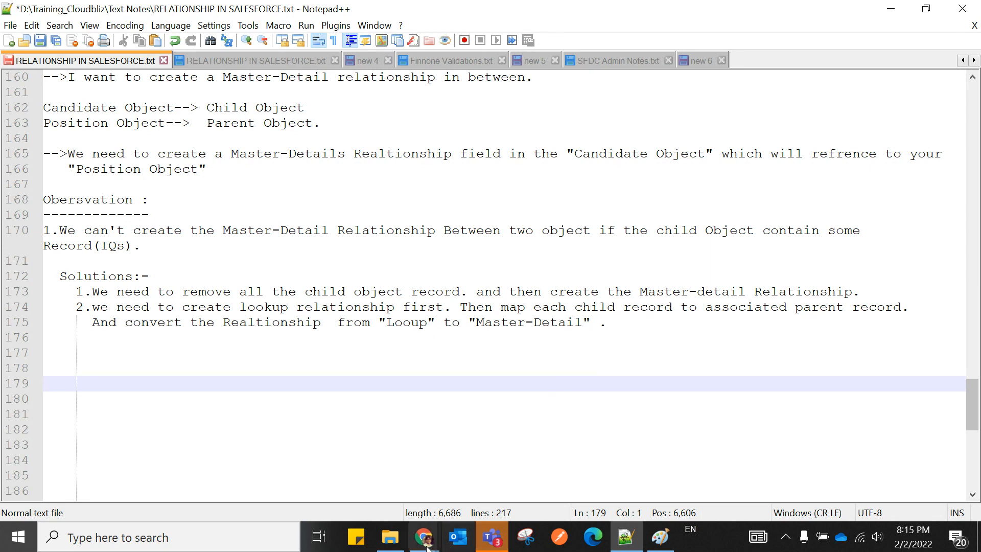
{"action": "mouse_move", "coordinate": [430, 548]}
{"action": "left_click", "coordinate": [301, 488]}
{"action": "left_click", "coordinate": [219, 14]}
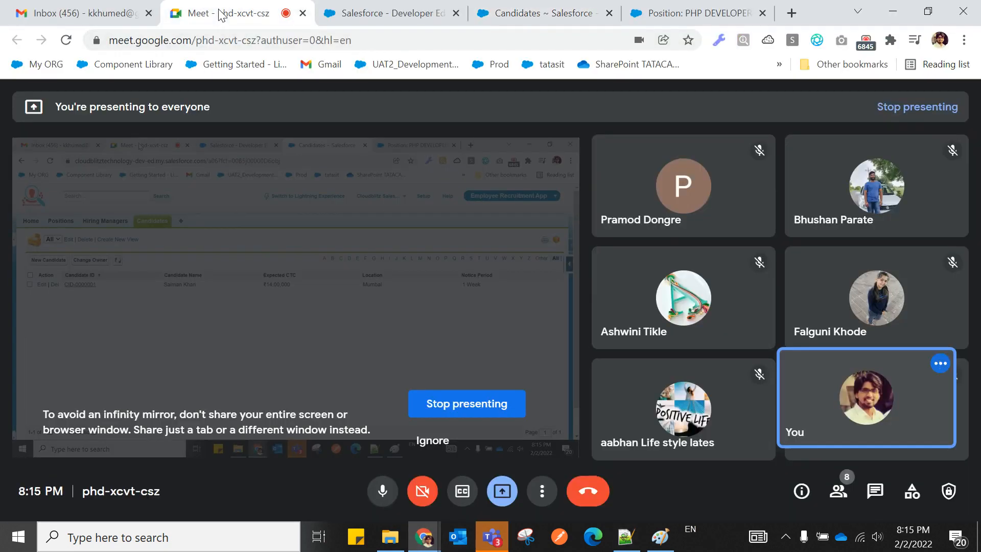
{"action": "left_click", "coordinate": [382, 491]}
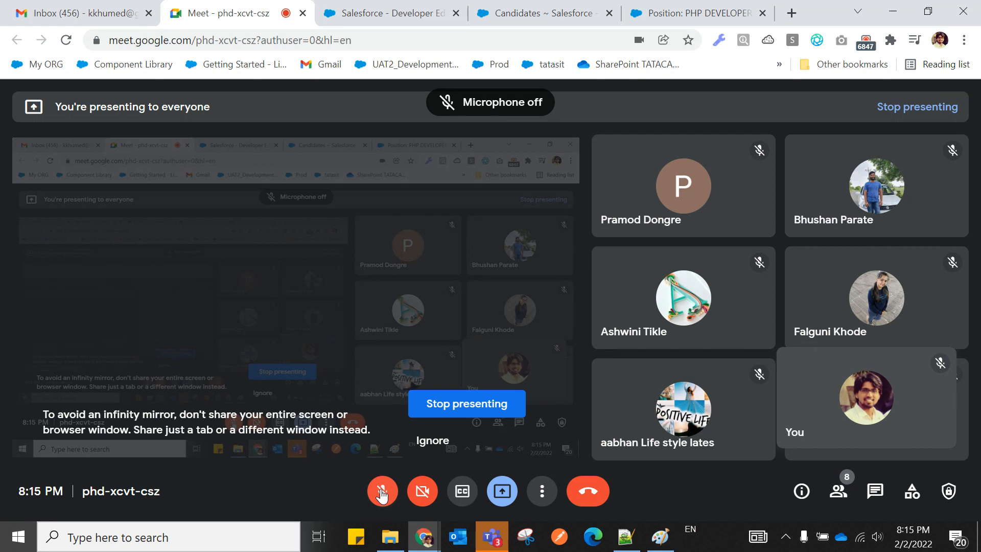
{"action": "left_click", "coordinate": [377, 499]}
Remove a stray space and start line 176 with '2.', then bring up the Google Meet call.
{"action": "left_click", "coordinate": [625, 536]}
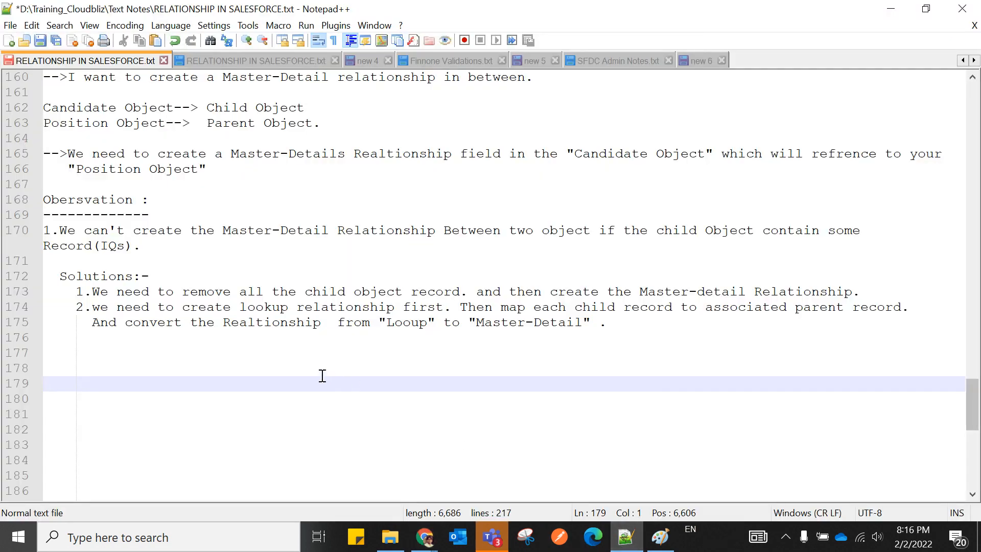
{"action": "left_click", "coordinate": [81, 360]}
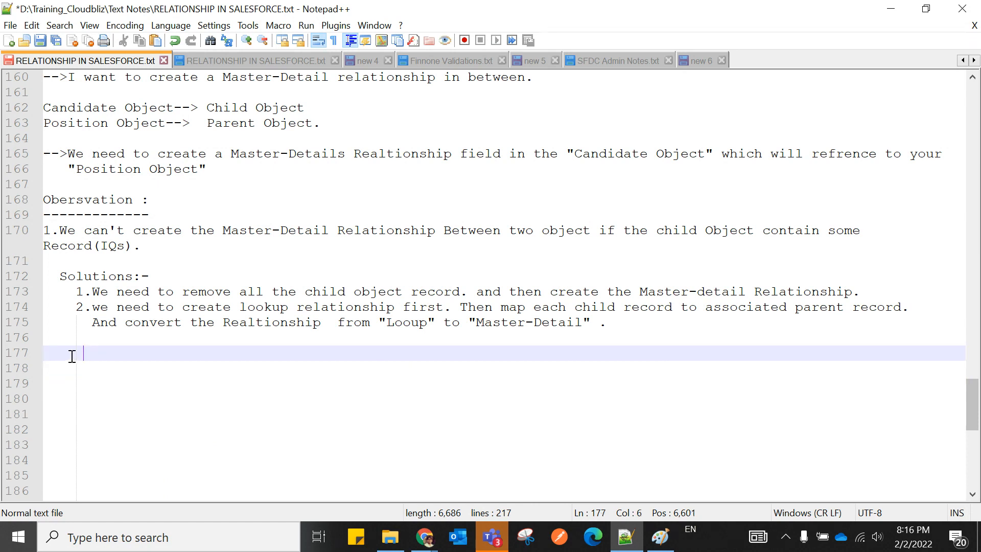
{"action": "key", "text": "BackSpace"}
{"action": "key", "text": "BackSpace"}
{"action": "key", "text": "BackSpace"}
{"action": "key", "text": "BackSpace"}
{"action": "key", "text": "BackSpace"}
{"action": "key", "text": "BackSpace"}
{"action": "key", "text": "BackSpace"}
{"action": "key", "text": "BackSpace"}
{"action": "type", "text": "2."}
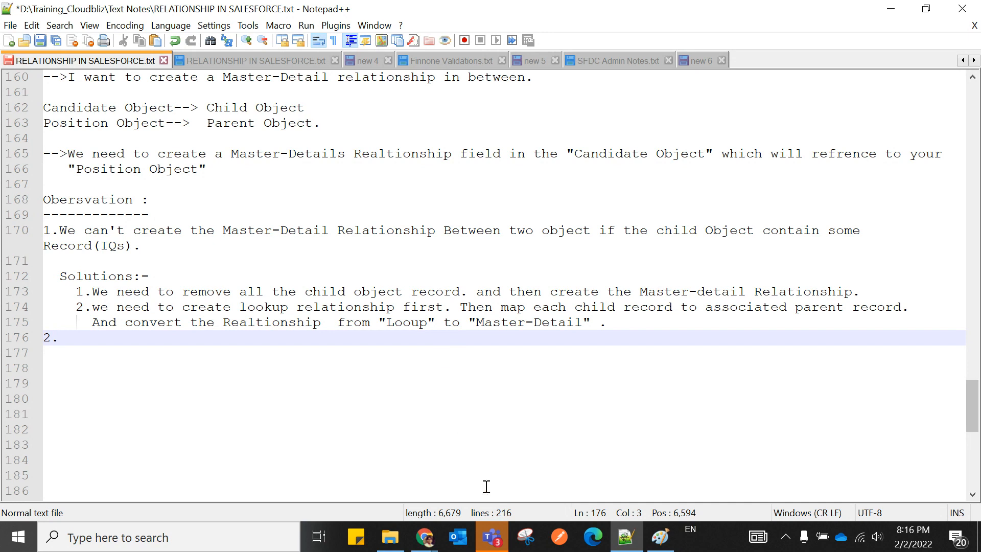
{"action": "left_click", "coordinate": [436, 544]}
{"action": "left_click", "coordinate": [275, 464]}
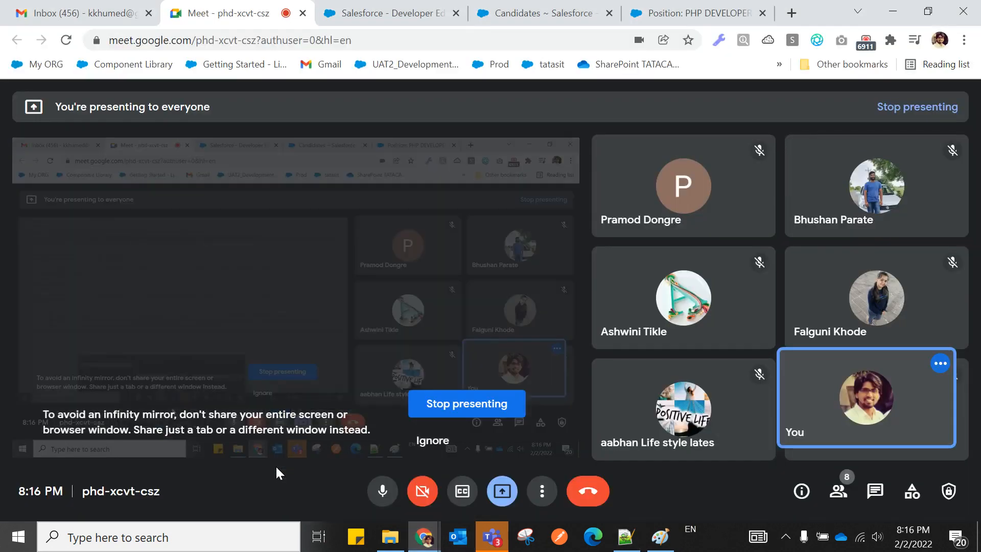
Toggle the Meet microphone off and on, moving between the notes and the call.
{"action": "left_click", "coordinate": [381, 493]}
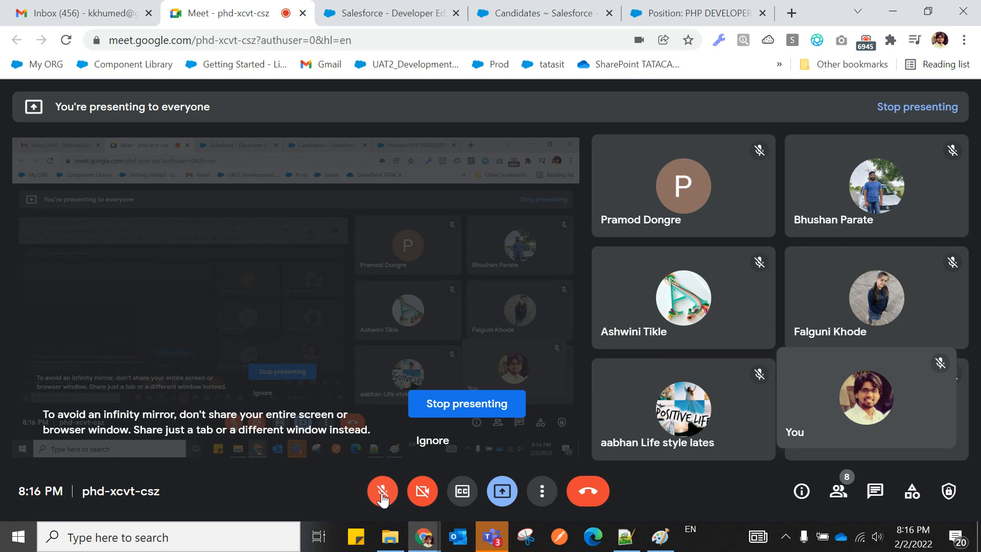
{"action": "left_click", "coordinate": [382, 494]}
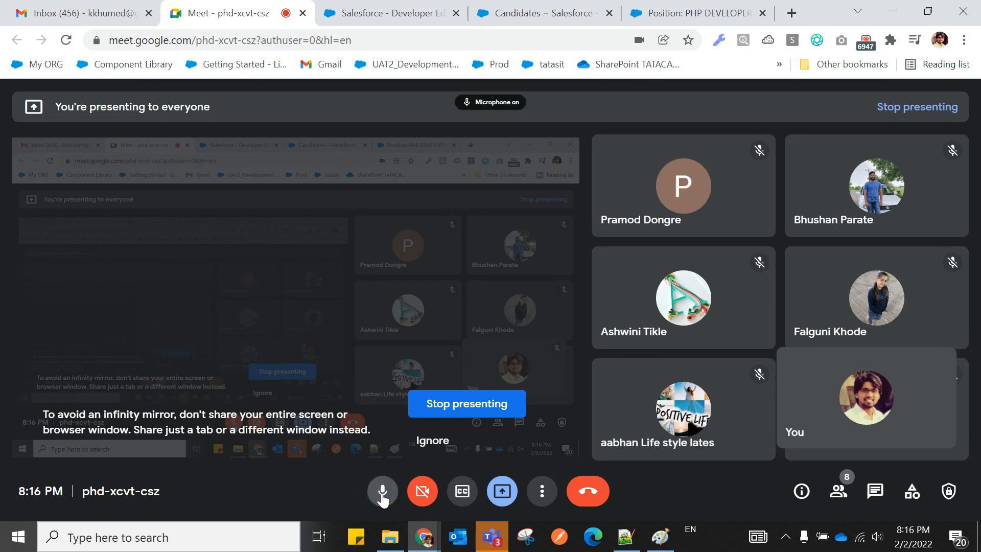
{"action": "left_click", "coordinate": [624, 537]}
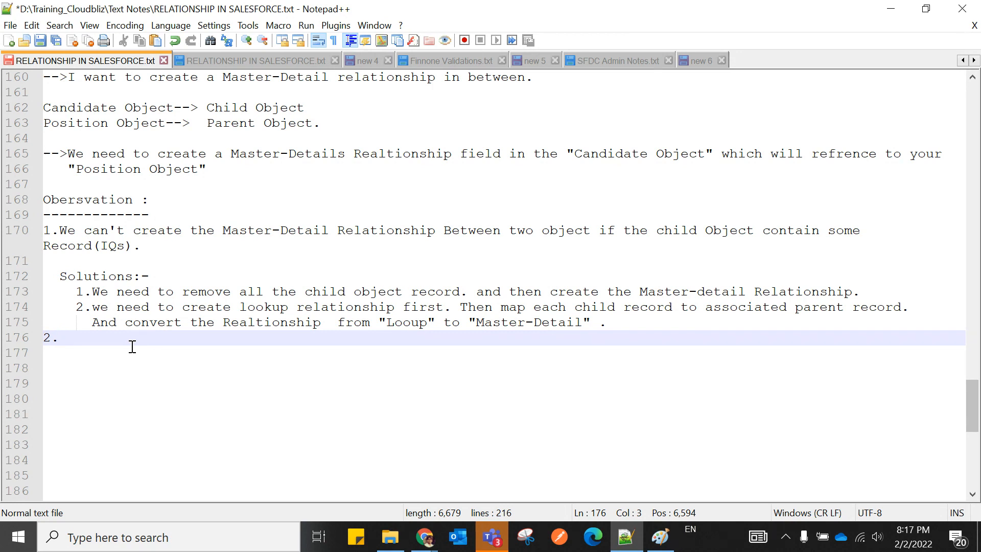
{"action": "mouse_move", "coordinate": [423, 537]}
{"action": "left_click", "coordinate": [283, 469]}
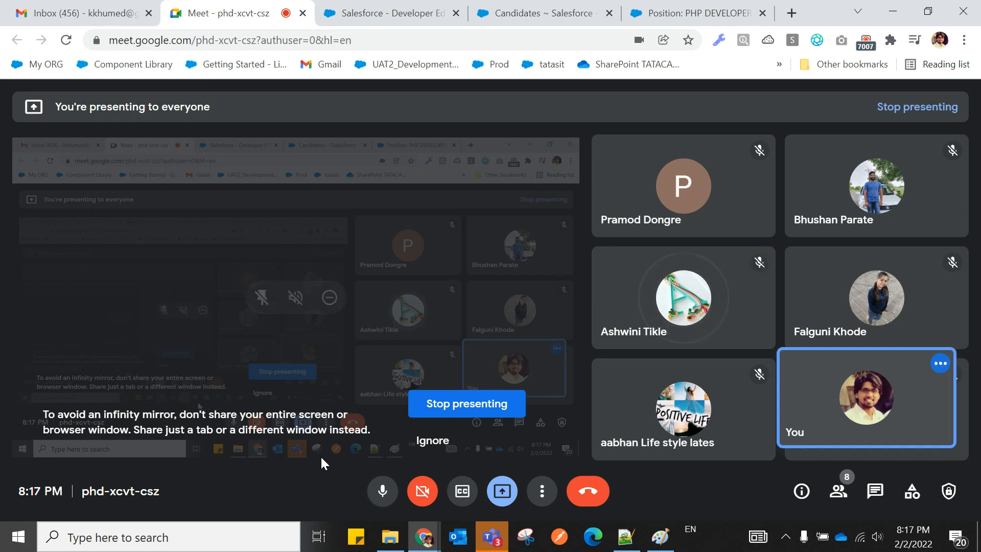
{"action": "left_click", "coordinate": [624, 540]}
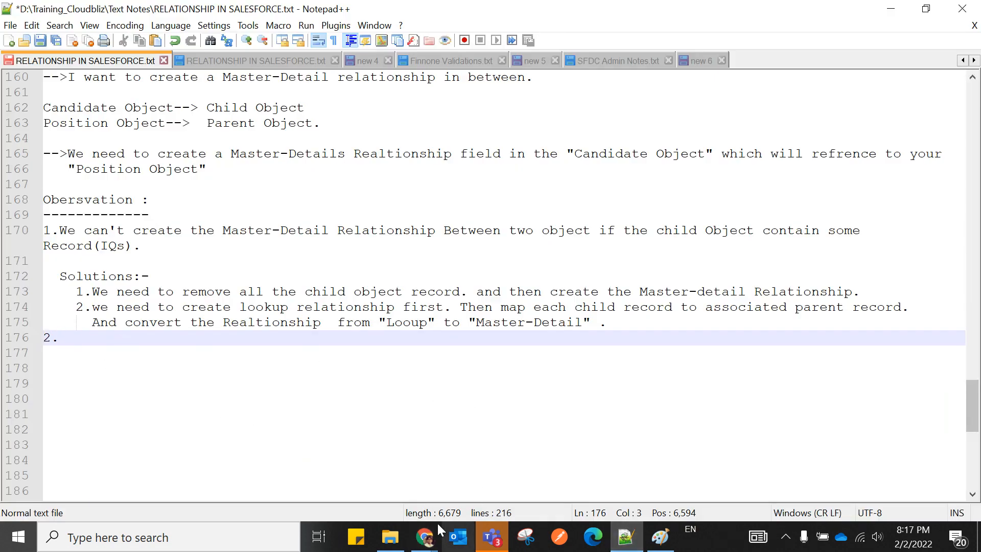
Go to the Salesforce Candidates list and request deletion of its only candidate record.
{"action": "left_click", "coordinate": [424, 536]}
{"action": "left_click", "coordinate": [283, 470]}
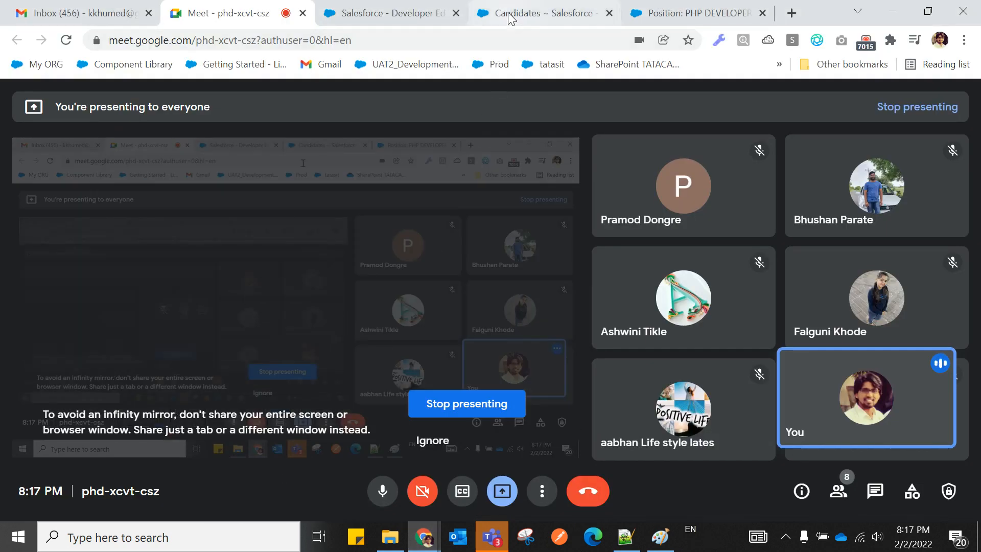
{"action": "left_click", "coordinate": [516, 13]}
{"action": "left_click", "coordinate": [74, 254]}
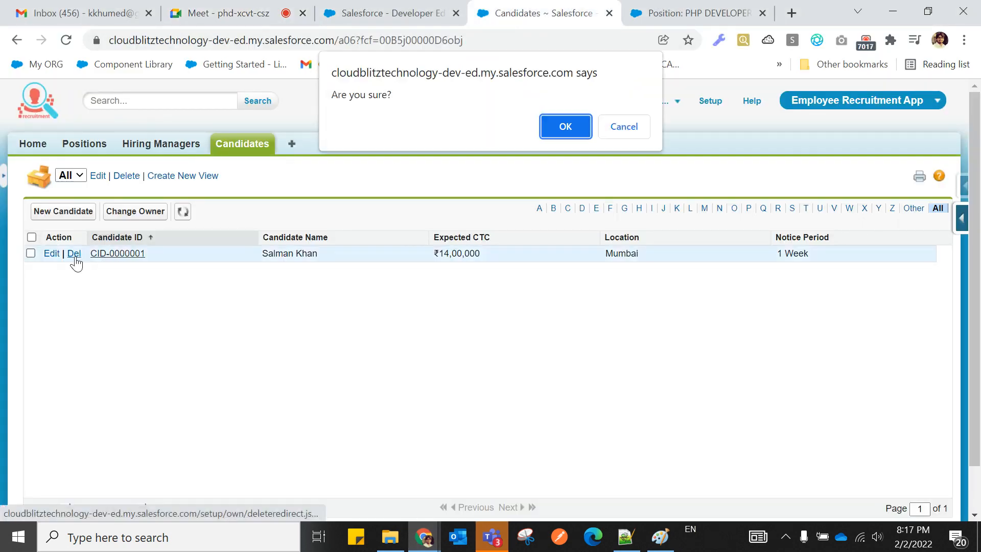
Confirm the candidate deletion, return to step 6 of New Relationship, and save the Position Master-Detail field.
{"action": "left_click", "coordinate": [564, 127]}
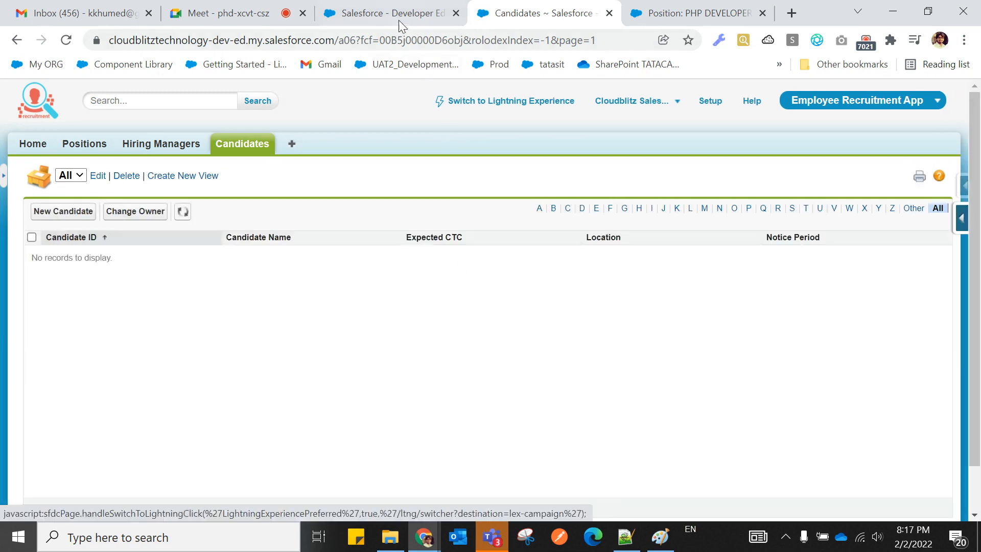
{"action": "left_click", "coordinate": [400, 20]}
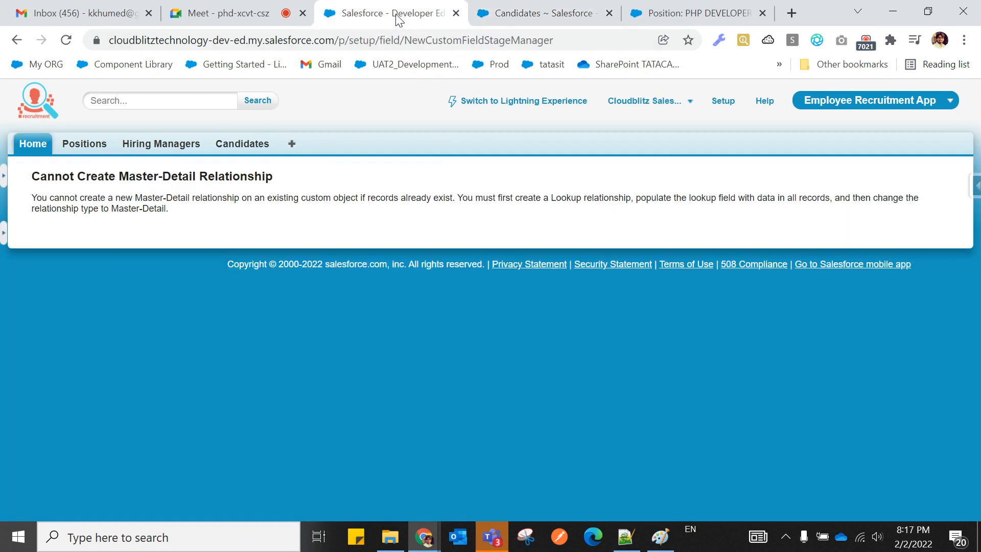
{"action": "left_click", "coordinate": [17, 39]}
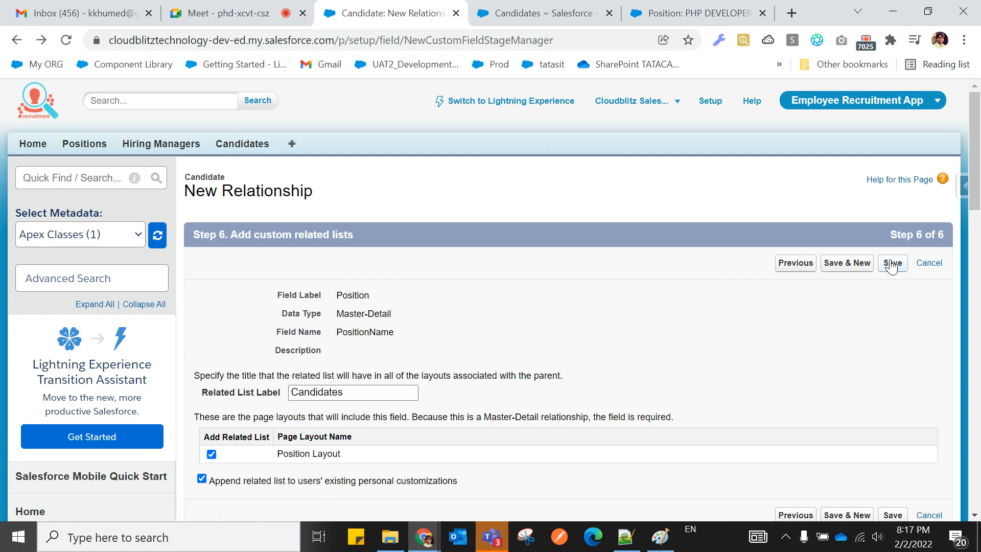
{"action": "scroll", "coordinate": [591, 407], "scroll_direction": "down", "scroll_amount": 3}
{"action": "scroll", "coordinate": [590, 403], "scroll_direction": "up", "scroll_amount": 3}
{"action": "left_click", "coordinate": [892, 264]}
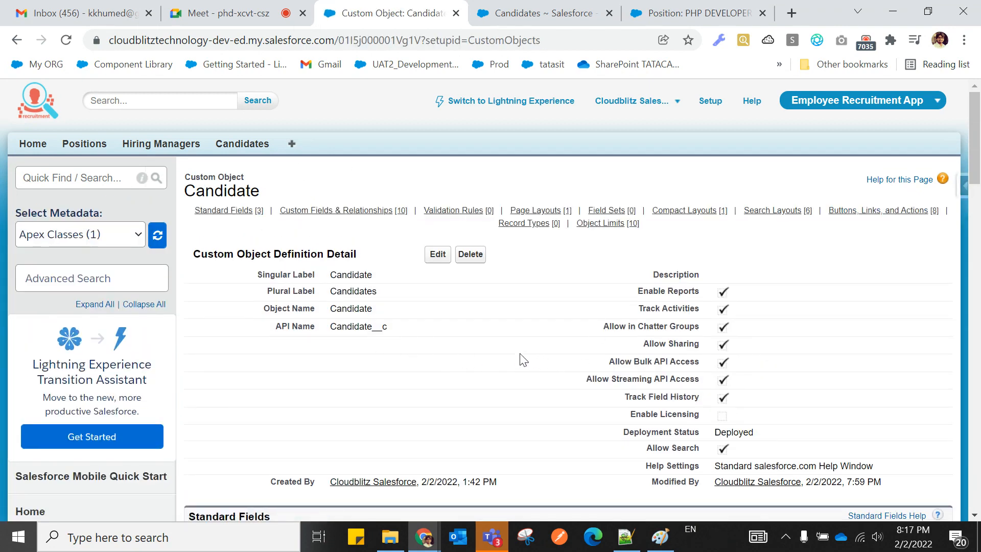
Highlight the Position row typed Master-Detail(Position) under Custom Fields & Relationships, then go to Candidates.
{"action": "scroll", "coordinate": [522, 359], "scroll_direction": "down", "scroll_amount": 10}
{"action": "left_click_drag", "start_coordinate": [266, 290], "coordinate": [582, 304]}
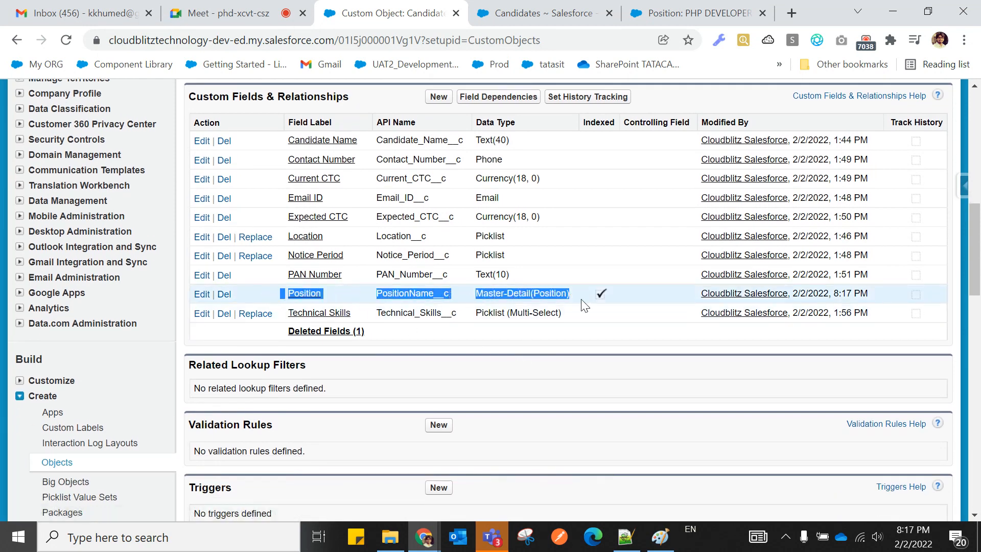
{"action": "left_click", "coordinate": [618, 351]}
{"action": "left_click_drag", "start_coordinate": [297, 291], "coordinate": [573, 293]}
{"action": "left_click", "coordinate": [588, 342]}
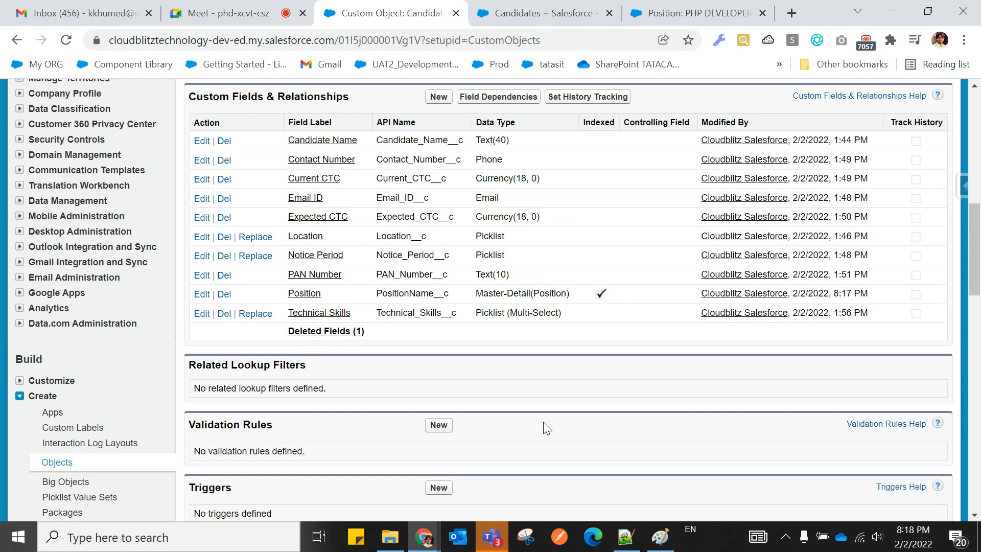
{"action": "left_click", "coordinate": [538, 18]}
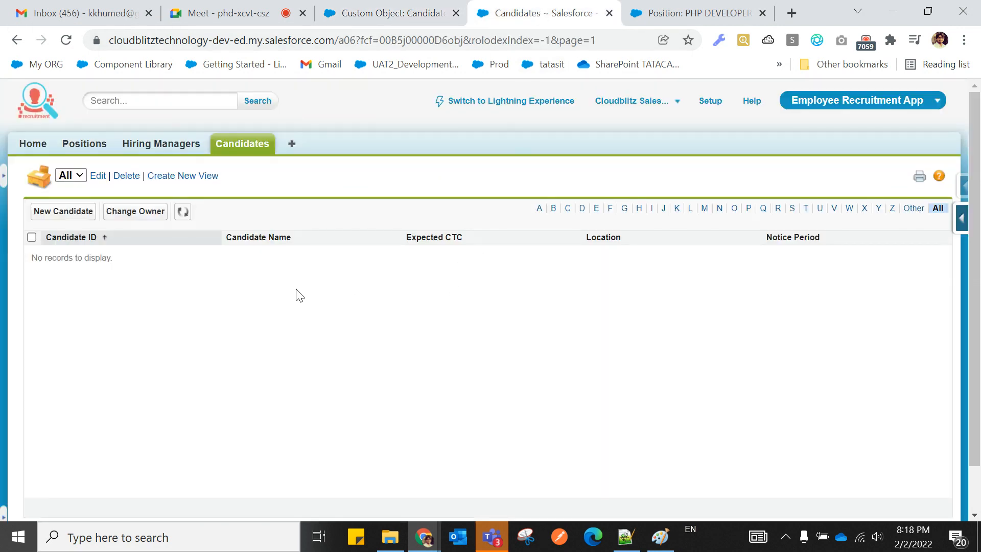
Open a New Candidate form, point out its required Position lookup, then return to the Candidate object page.
{"action": "left_click", "coordinate": [248, 149]}
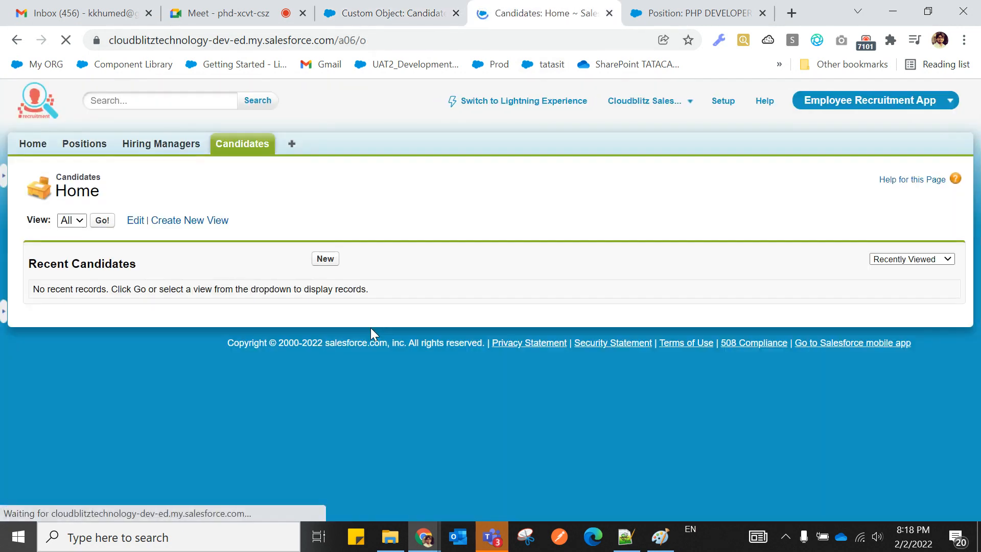
{"action": "left_click", "coordinate": [329, 263]}
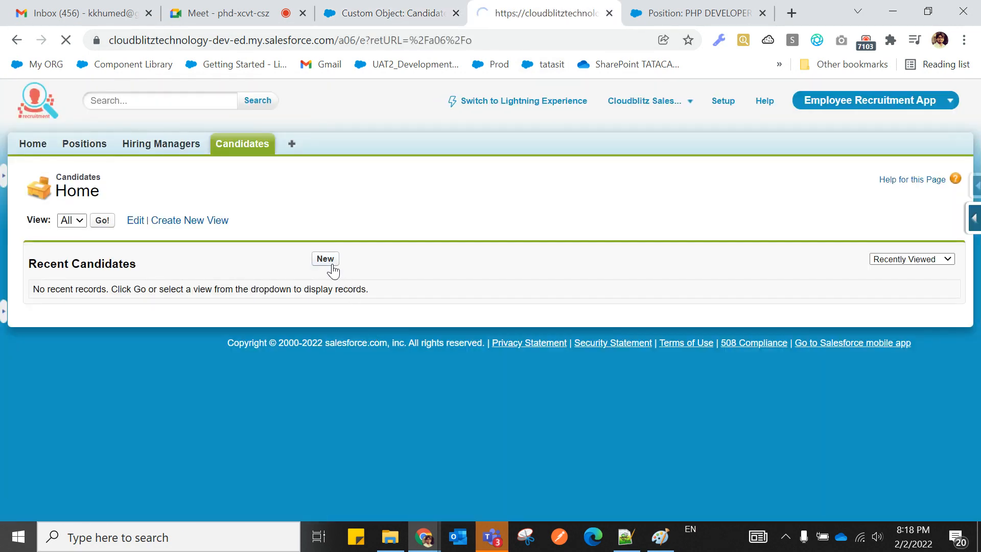
{"action": "scroll", "coordinate": [333, 271], "scroll_direction": "down", "scroll_amount": 2}
{"action": "scroll", "coordinate": [333, 271], "scroll_direction": "up", "scroll_amount": 1}
{"action": "scroll", "coordinate": [333, 271], "scroll_direction": "down", "scroll_amount": 1}
{"action": "left_click_drag", "start_coordinate": [56, 407], "coordinate": [100, 401]}
{"action": "left_click", "coordinate": [72, 417]}
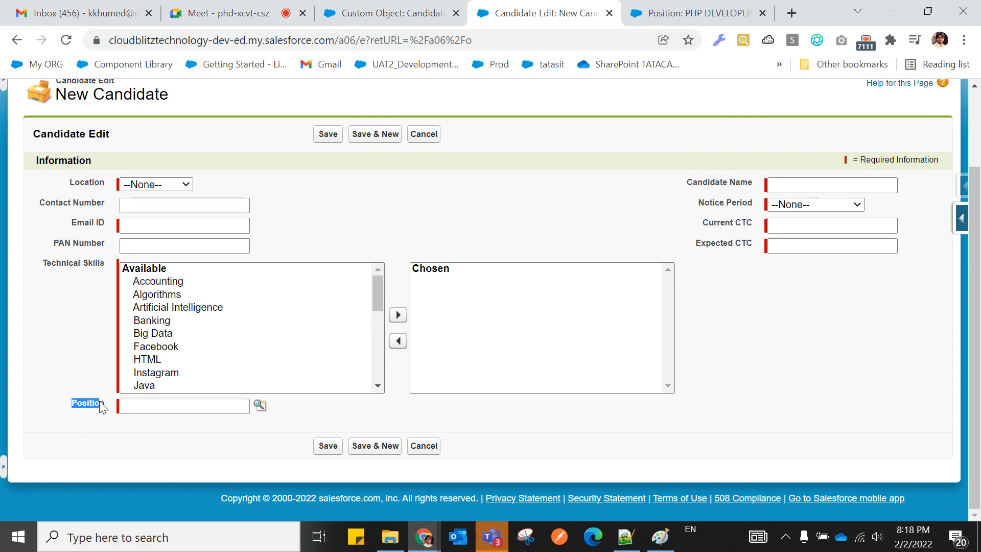
{"action": "left_click", "coordinate": [109, 433]}
{"action": "left_click_drag", "start_coordinate": [118, 404], "coordinate": [118, 411]}
{"action": "left_click", "coordinate": [407, 19]}
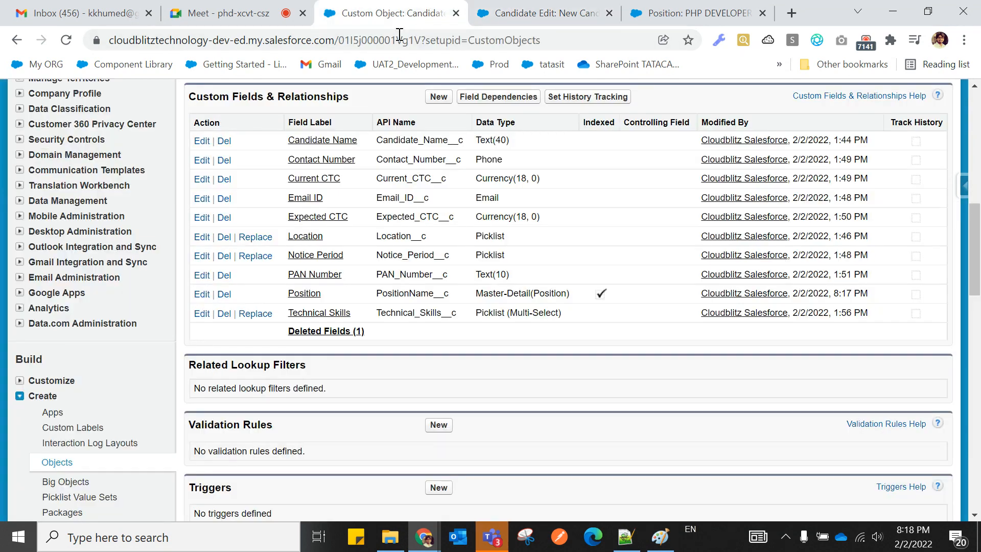
Inspect the Position field's Master-Detail options, pointing out its Read Only sharing, then return to New Candidate.
{"action": "left_click", "coordinate": [306, 298]}
{"action": "scroll", "coordinate": [657, 302], "scroll_direction": "down", "scroll_amount": 4}
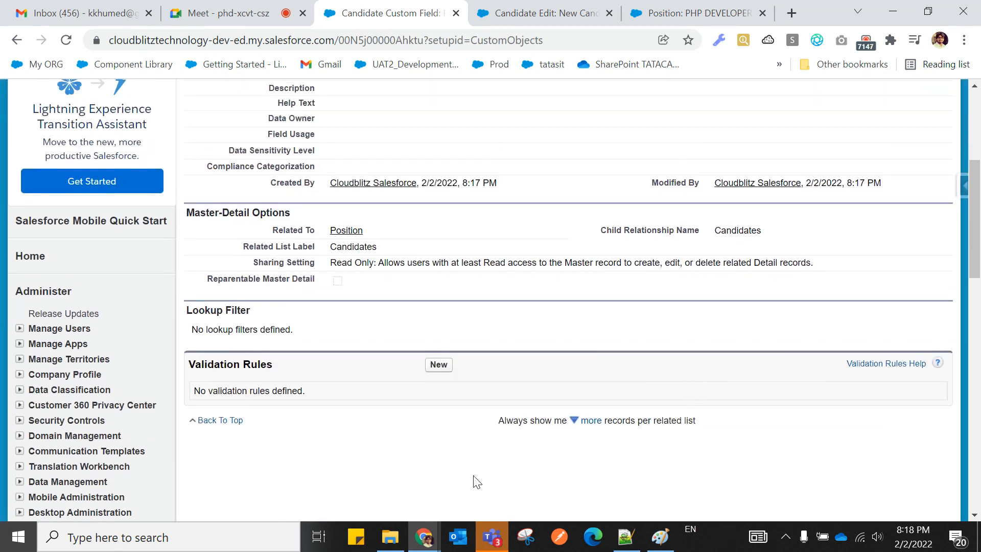
{"action": "left_click_drag", "start_coordinate": [330, 262], "coordinate": [374, 261]}
{"action": "left_click", "coordinate": [398, 305]}
{"action": "left_click", "coordinate": [539, 12]}
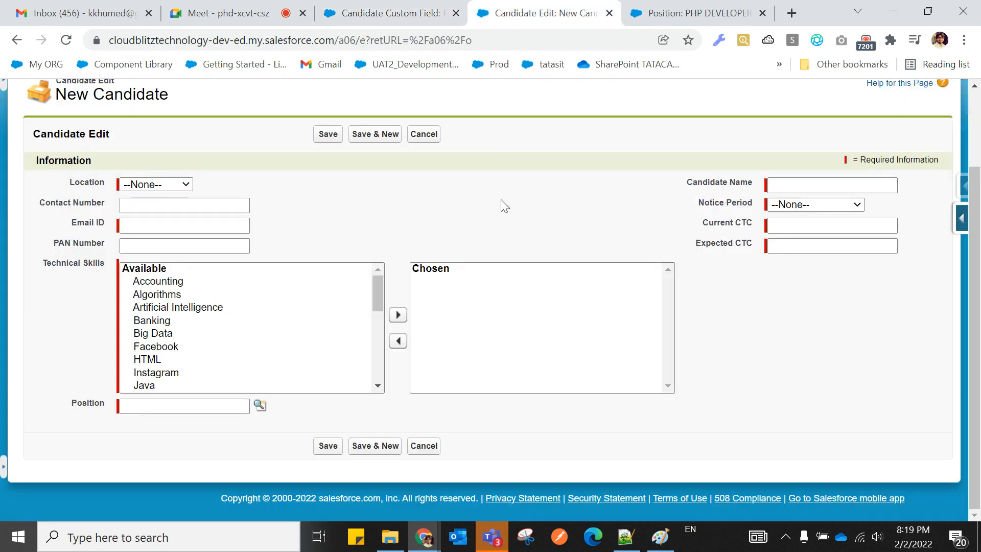
{"action": "left_click", "coordinate": [660, 16]}
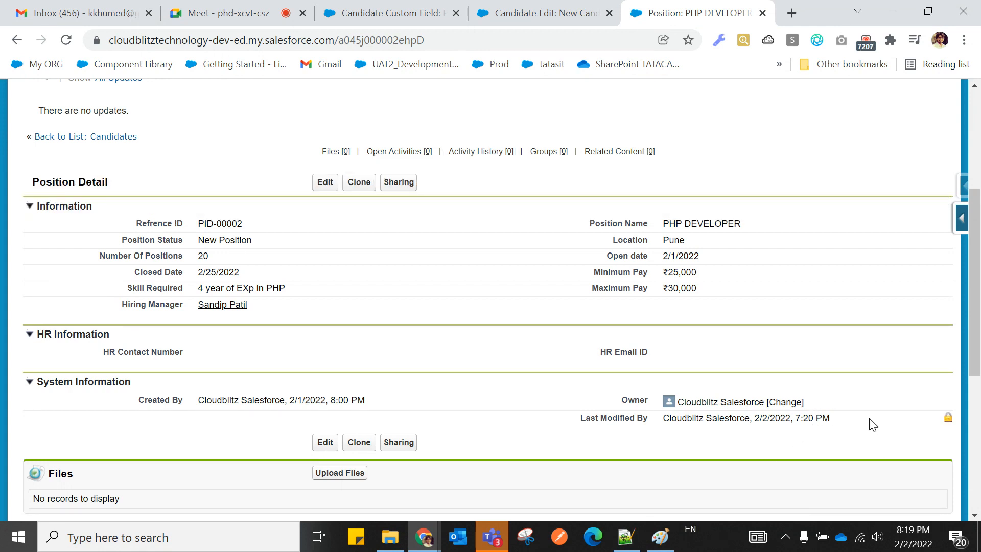
{"action": "left_click_drag", "start_coordinate": [581, 417], "coordinate": [657, 420]}
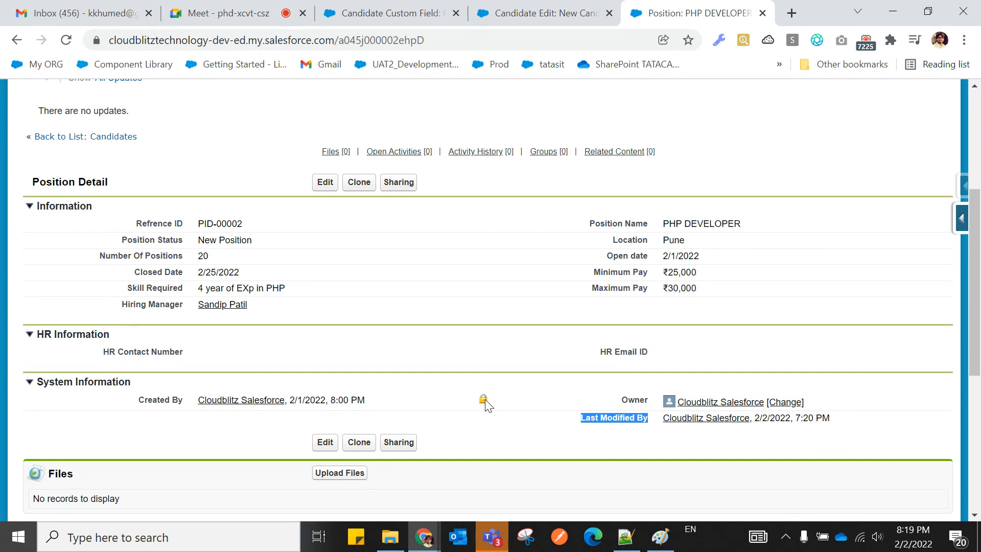
{"action": "left_click", "coordinate": [420, 14]}
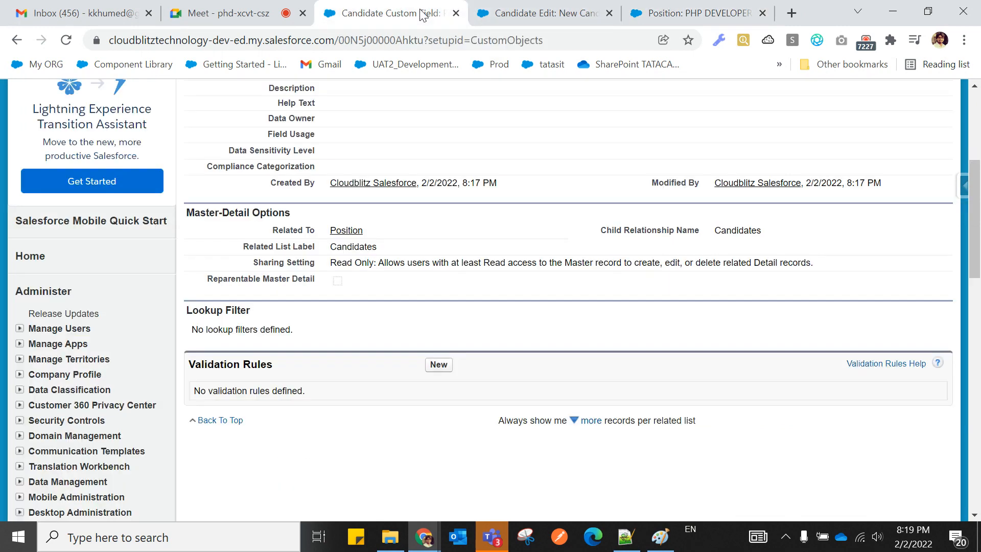
{"action": "scroll", "coordinate": [362, 295], "scroll_direction": "up", "scroll_amount": 5}
{"action": "left_click", "coordinate": [543, 12]}
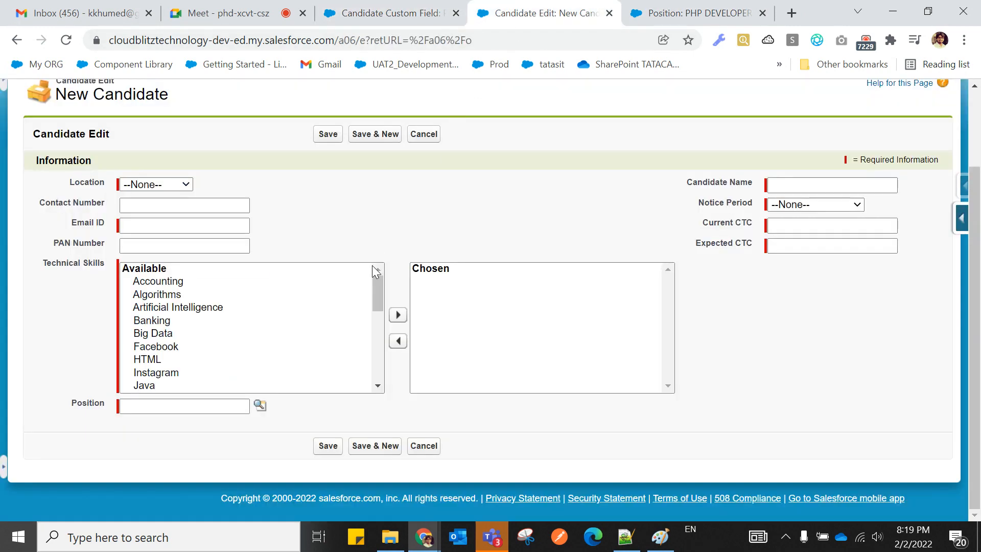
{"action": "scroll", "coordinate": [372, 265], "scroll_direction": "up", "scroll_amount": 2}
{"action": "scroll", "coordinate": [366, 296], "scroll_direction": "down", "scroll_amount": 2}
{"action": "left_click_drag", "start_coordinate": [60, 409], "coordinate": [103, 408]}
{"action": "left_click", "coordinate": [91, 417]}
{"action": "left_click", "coordinate": [618, 528]}
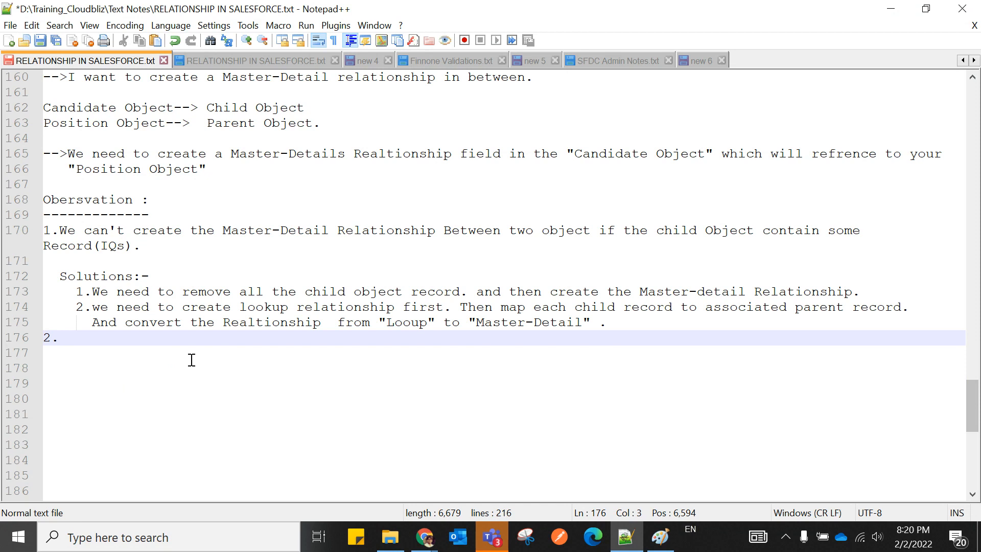
Write observation 2: creating a child record requires selecting its parent (Master-Detail is mandatory by default).
{"action": "type", "text": "Up"}
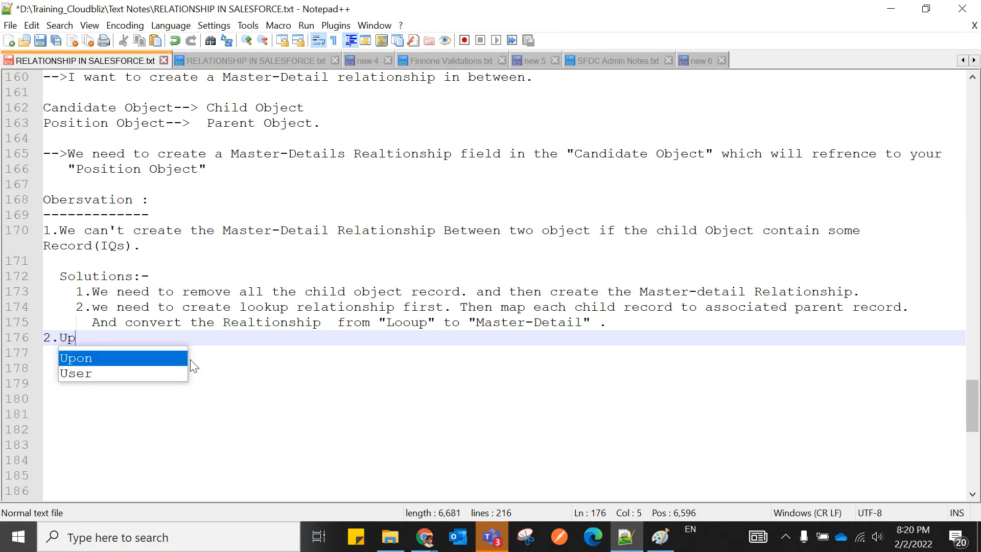
{"action": "type", "text": "on cre"}
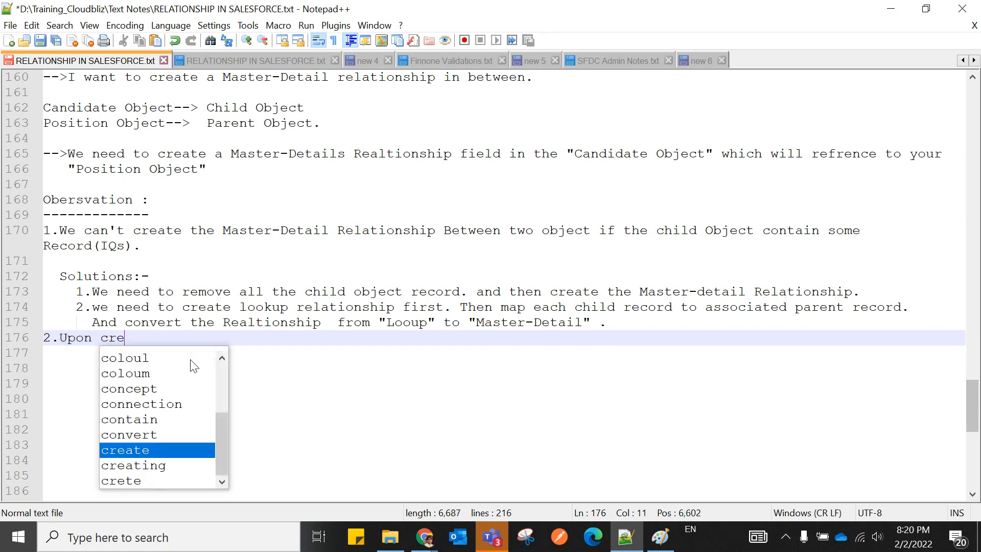
{"action": "type", "text": "ating "}
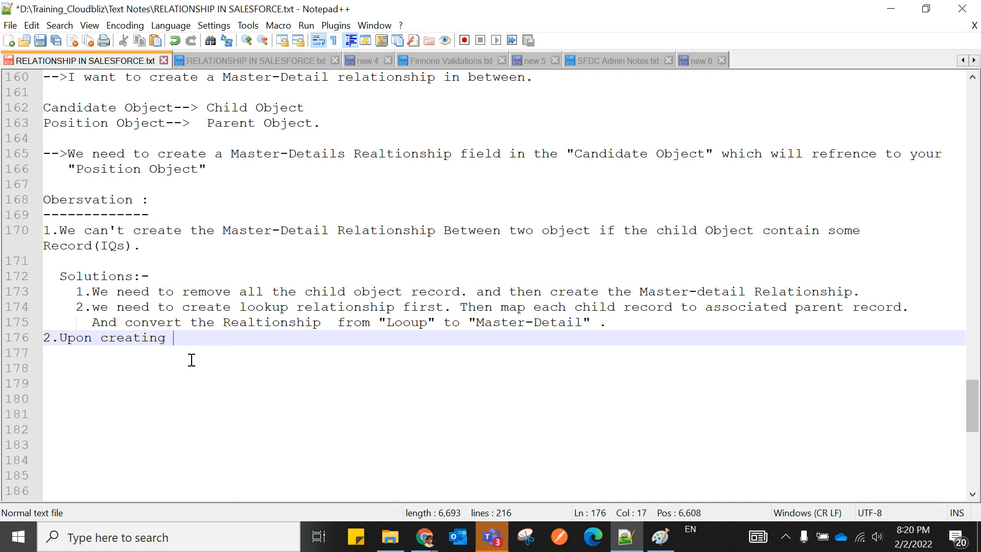
{"action": "type", "text": "the child record"}
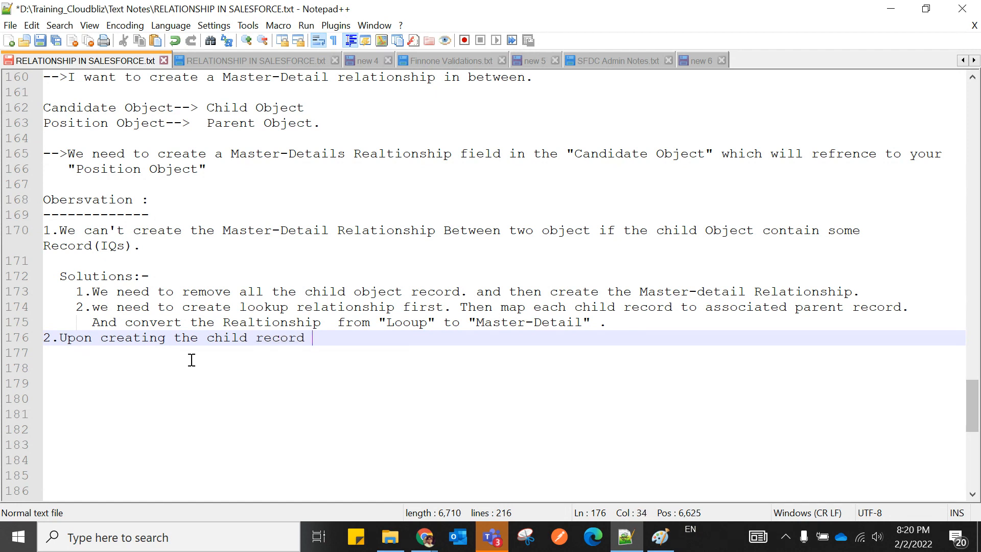
{"action": "type", "text": " , we "}
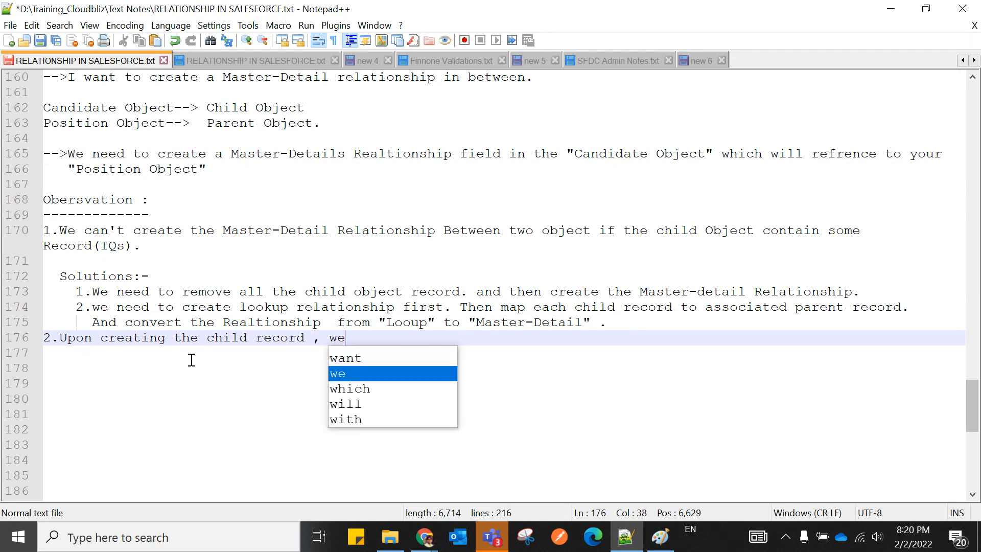
{"action": "type", "text": "have "}
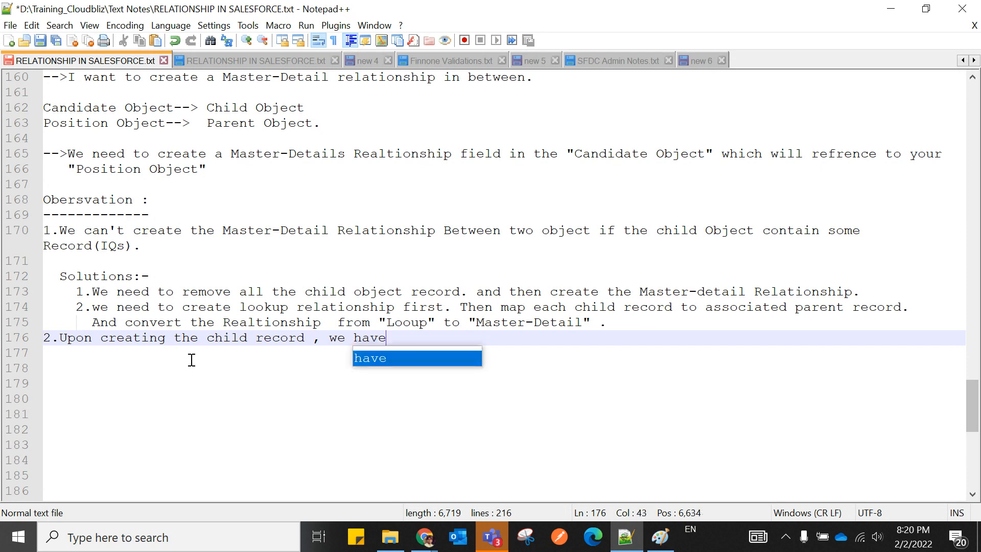
{"action": "type", "text": "to sel"}
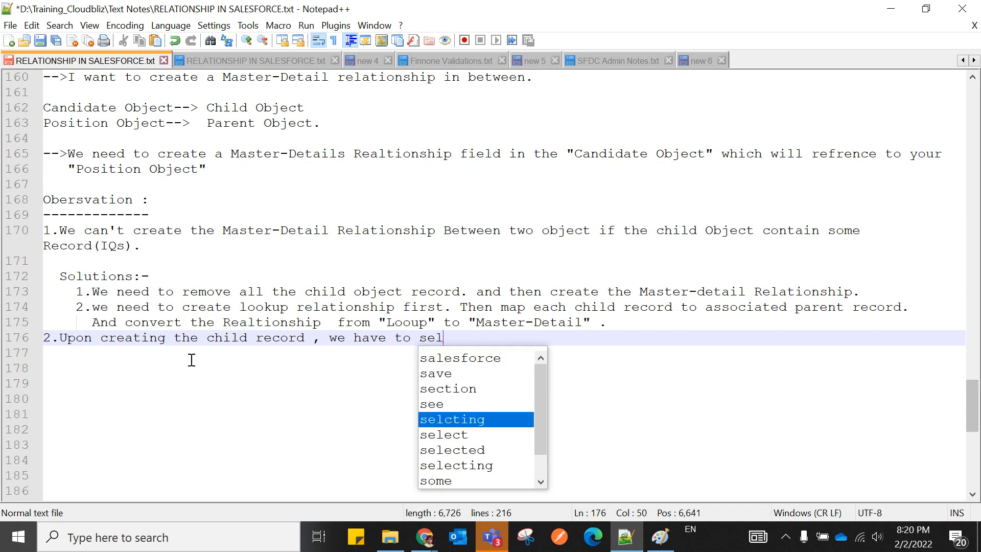
{"action": "type", "text": "ect the "}
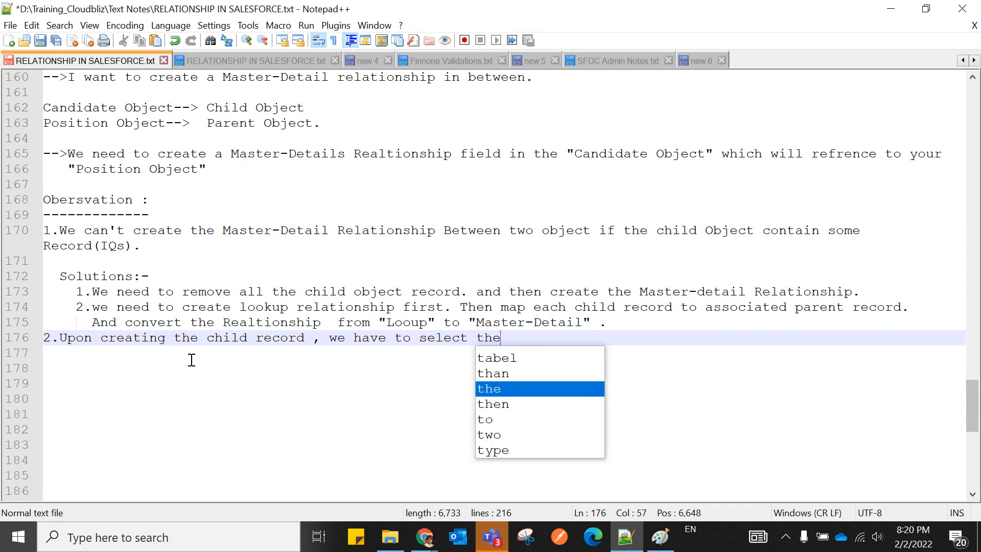
{"action": "type", "text": "p"}
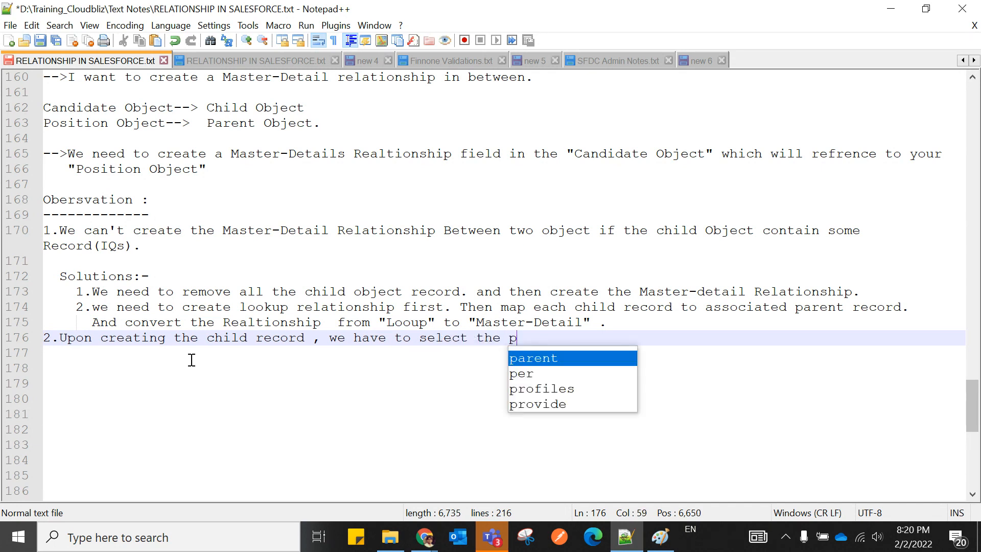
{"action": "key", "text": "Return"}
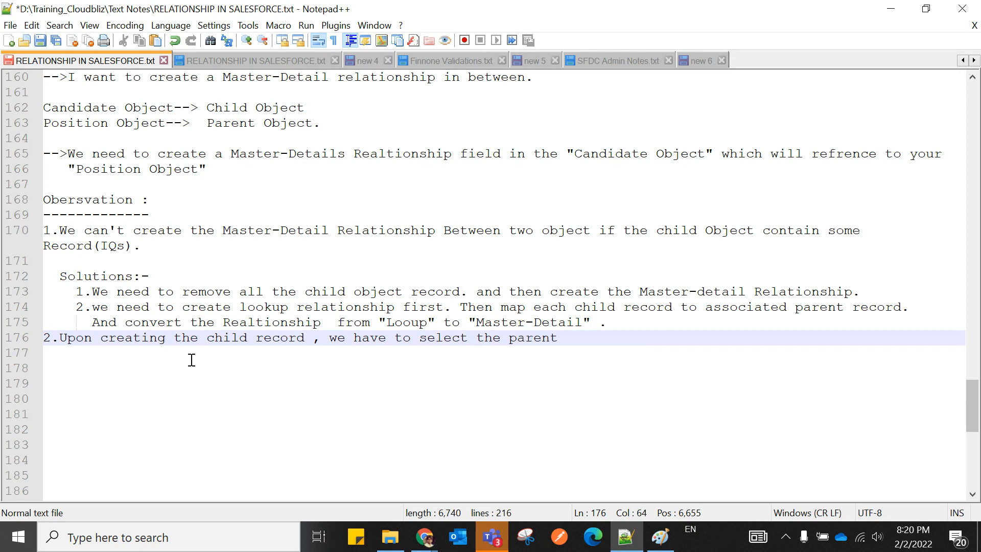
{"action": "type", "text": "records()"}
{"action": "key", "text": "Left"}
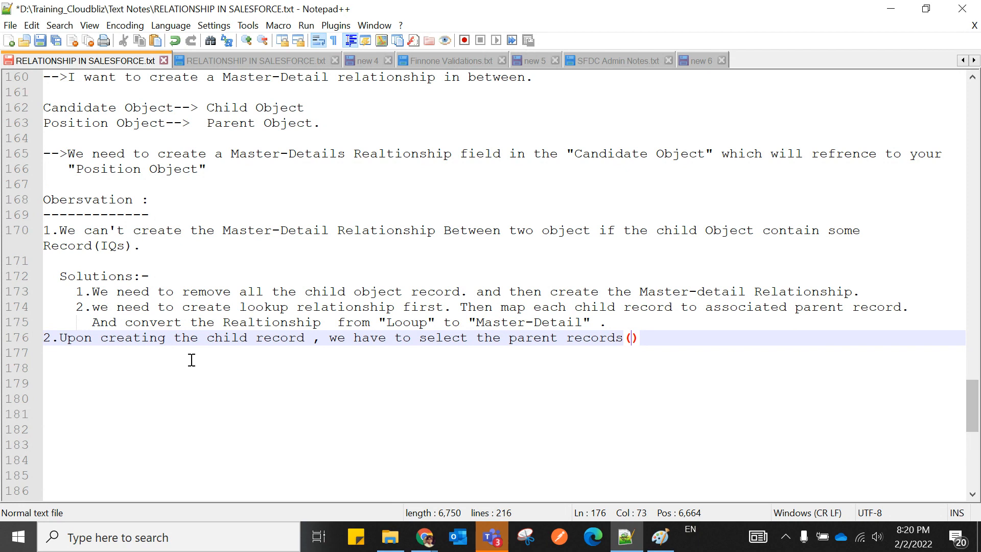
{"action": "type", "text": "Master"}
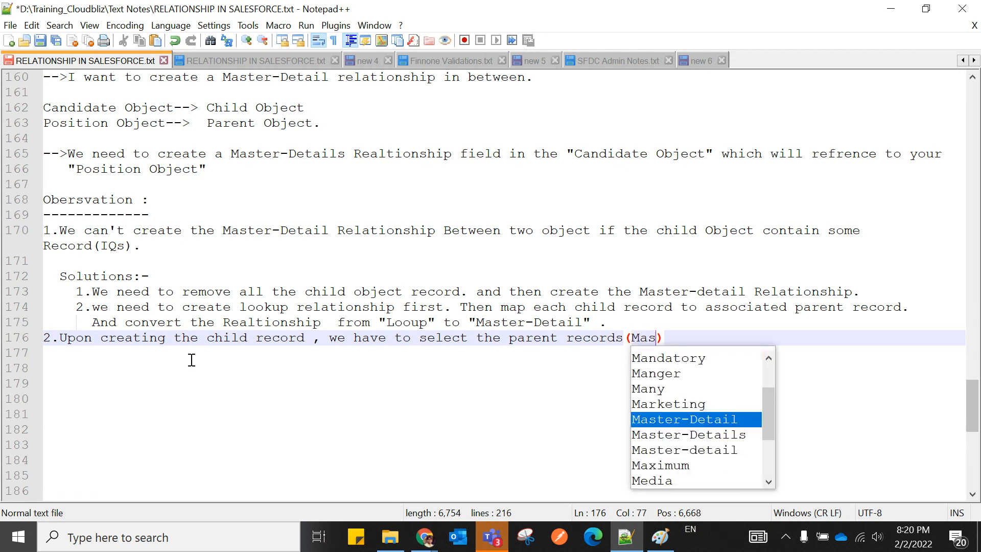
{"action": "key", "text": "Return"}
{"action": "type", "text": "is "}
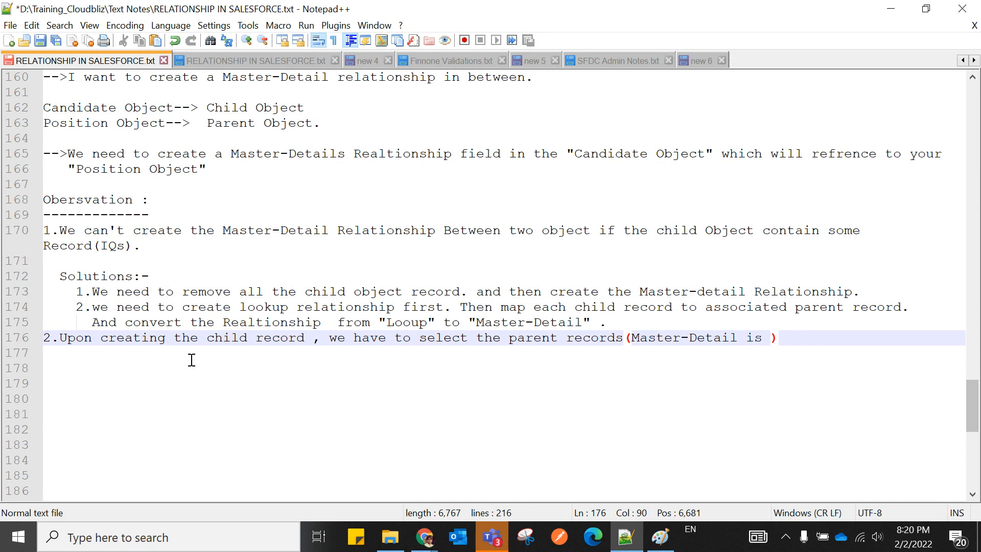
{"action": "type", "text": "a mand"}
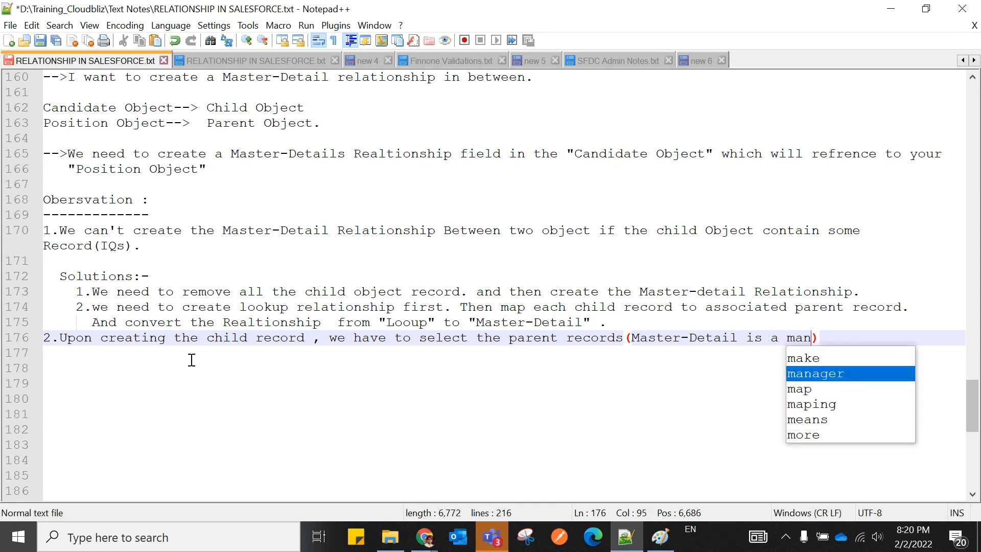
{"action": "type", "text": "atory f"}
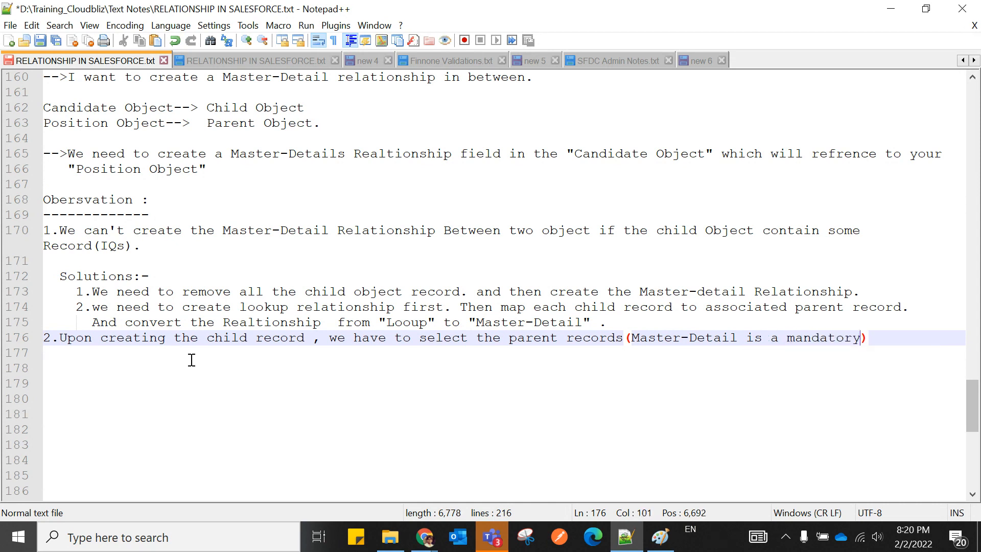
{"action": "type", "text": "ield "}
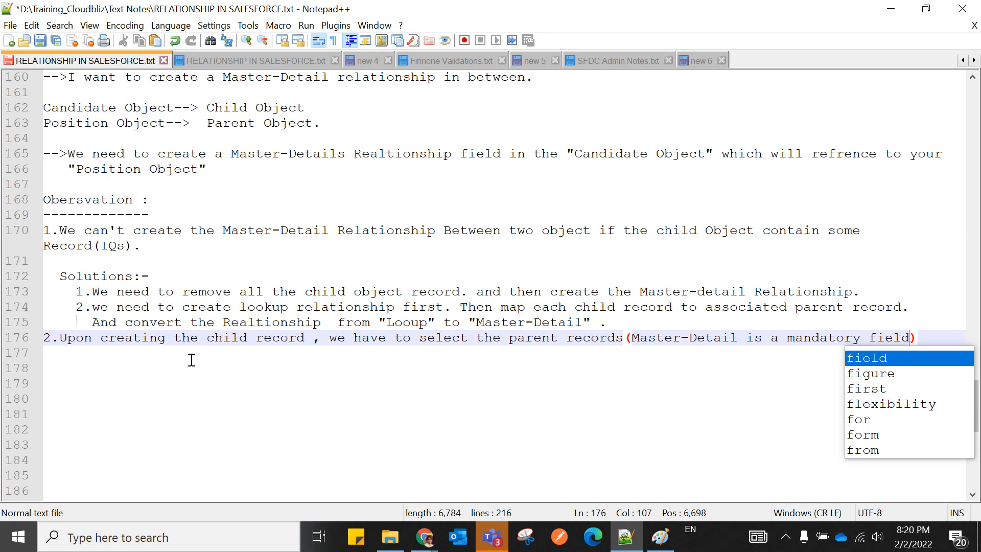
{"action": "type", "text": "by defau"}
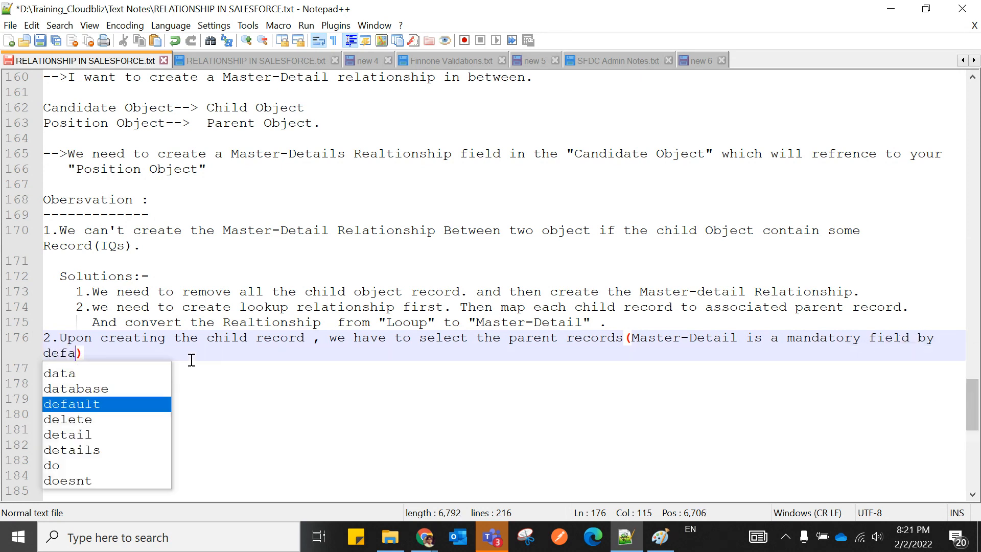
{"action": "type", "text": "lt"}
{"action": "left_click", "coordinate": [228, 415]}
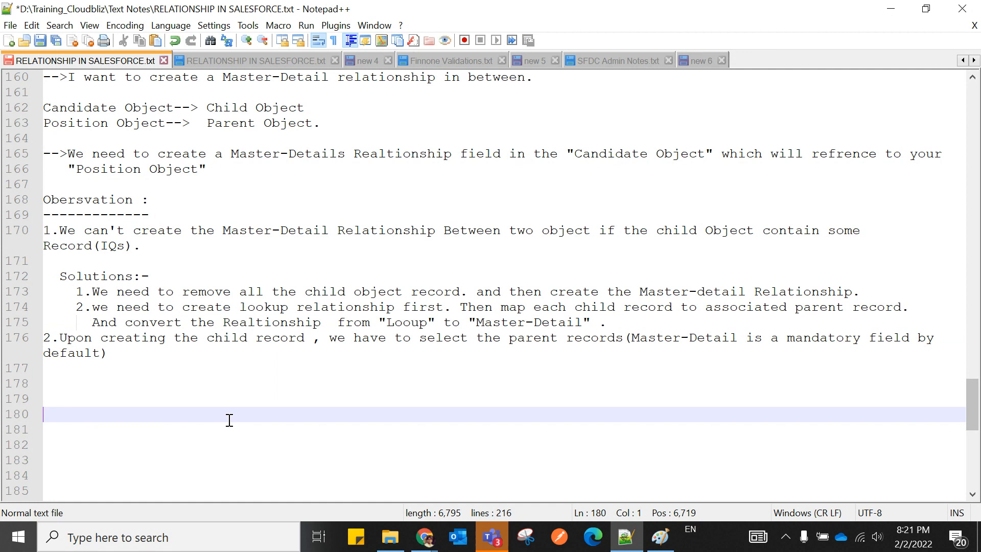
Remove the extra space before 'default', end observation 2 with a period and start point 3.
{"action": "left_click", "coordinate": [44, 352]}
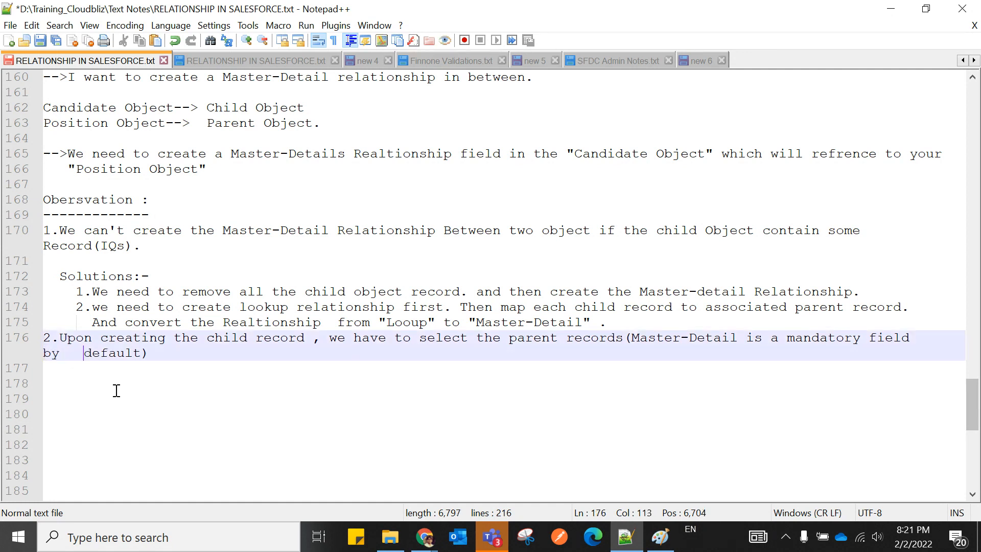
{"action": "key", "text": "BackSpace"}
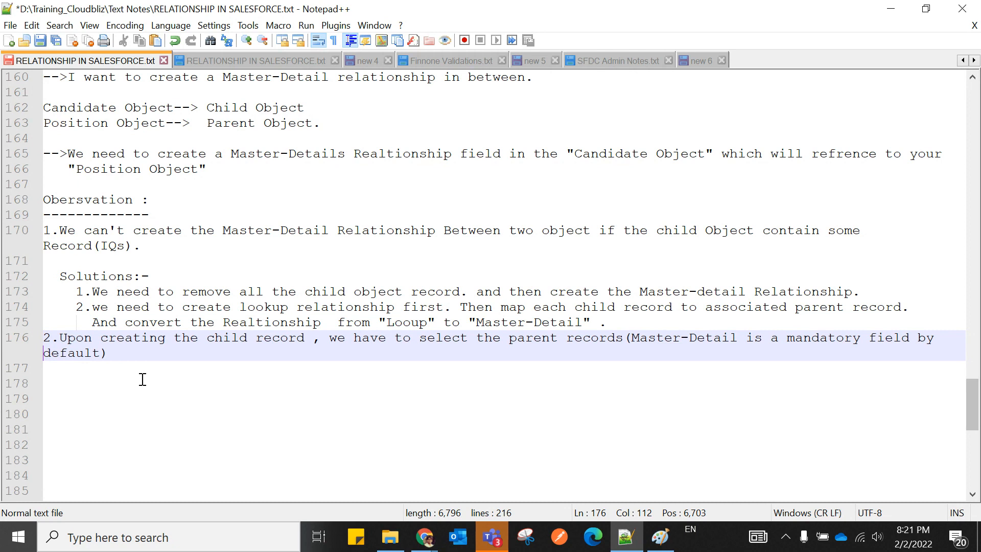
{"action": "left_click", "coordinate": [408, 413]}
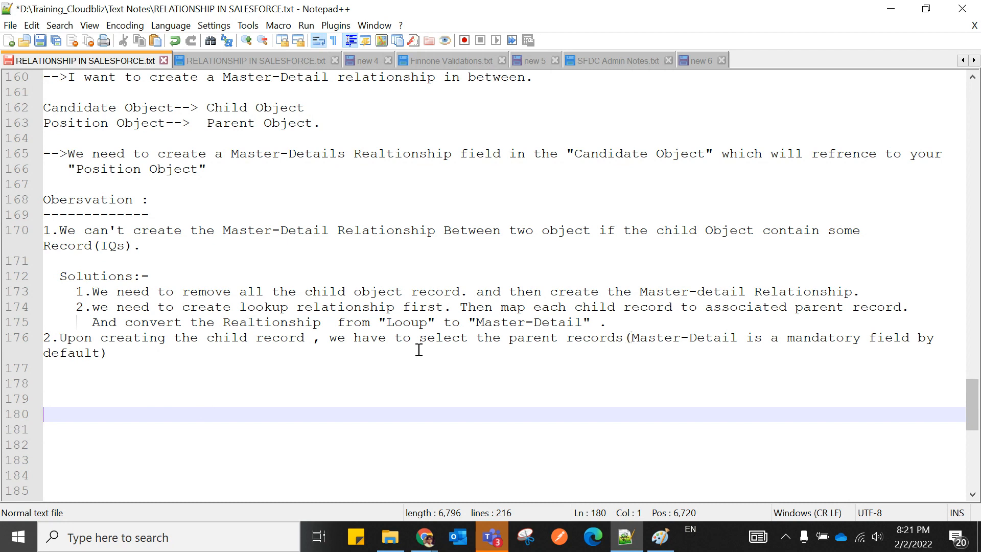
{"action": "left_click", "coordinate": [135, 355]}
{"action": "type", "text": "."}
{"action": "key", "text": "Return"}
{"action": "type", "text": "3"}
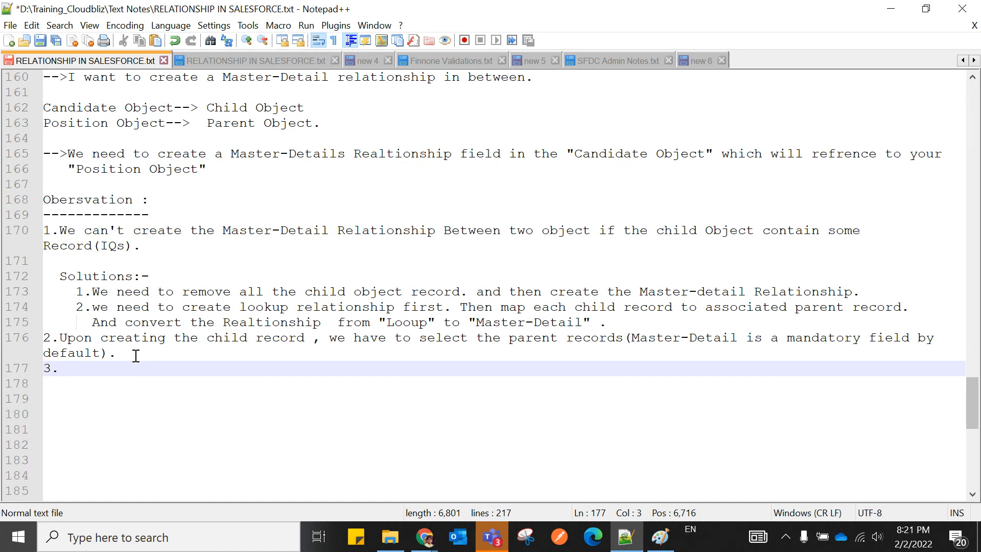
Glance at the Salesforce New Candidate form, then return to the Notepad++ notes.
{"action": "mouse_move", "coordinate": [424, 536]}
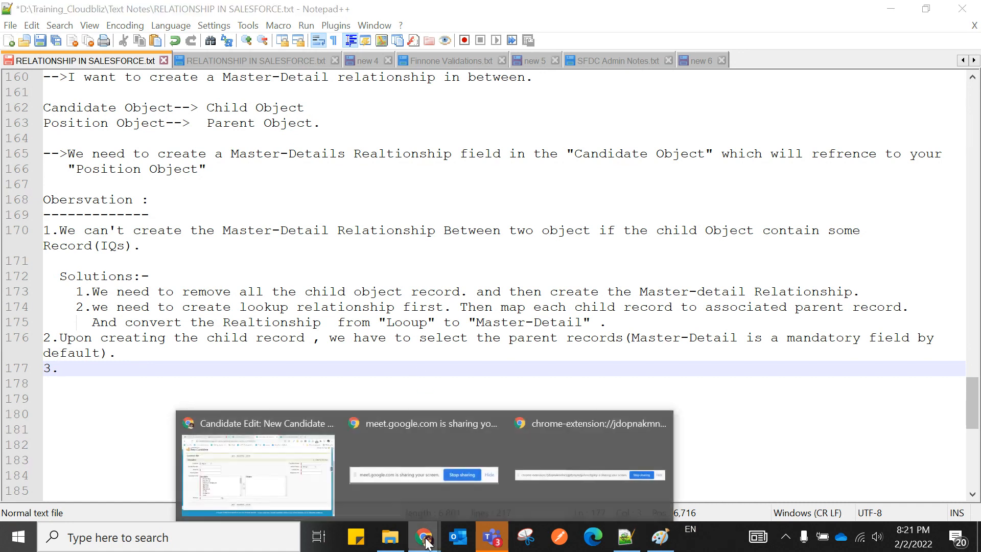
{"action": "left_click", "coordinate": [303, 504]}
{"action": "scroll", "coordinate": [272, 324], "scroll_direction": "up", "scroll_amount": 2}
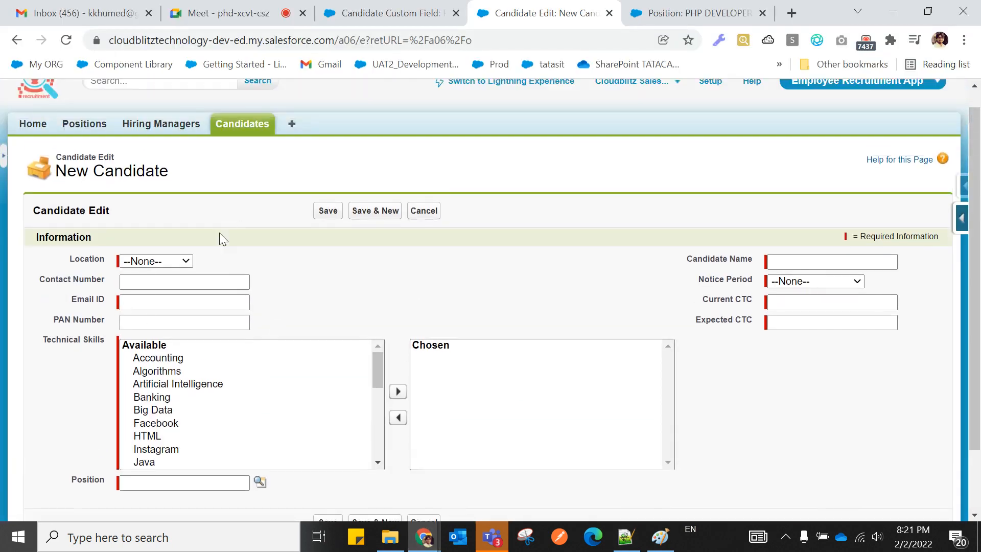
{"action": "scroll", "coordinate": [387, 345], "scroll_direction": "down", "scroll_amount": 1}
{"action": "scroll", "coordinate": [387, 346], "scroll_direction": "up", "scroll_amount": 1}
{"action": "left_click", "coordinate": [627, 542]}
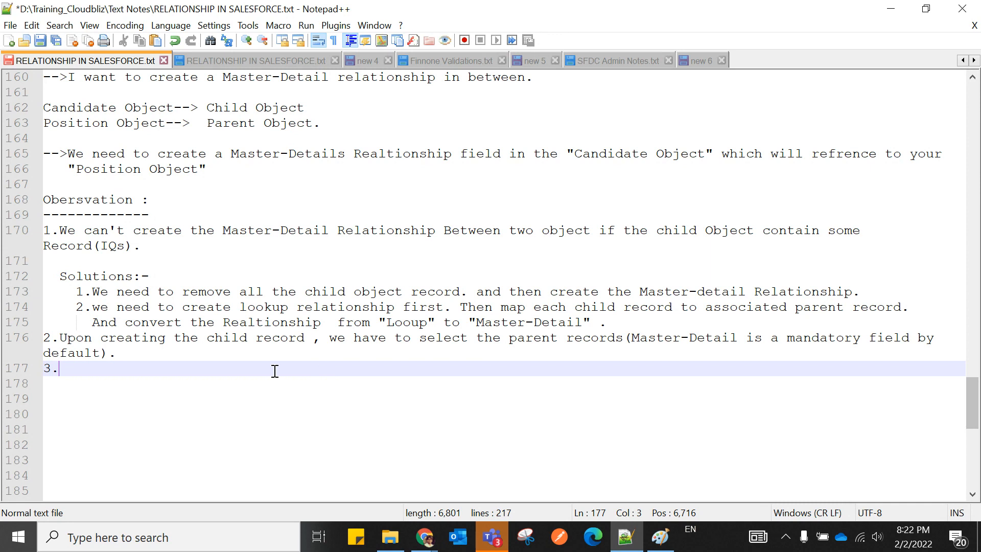
Bring Salesforce back and switch to the Candidate Custom Field tab for Position.
{"action": "left_click", "coordinate": [122, 371]}
{"action": "left_click", "coordinate": [62, 372]}
{"action": "mouse_move", "coordinate": [424, 536]}
{"action": "left_click", "coordinate": [305, 490]}
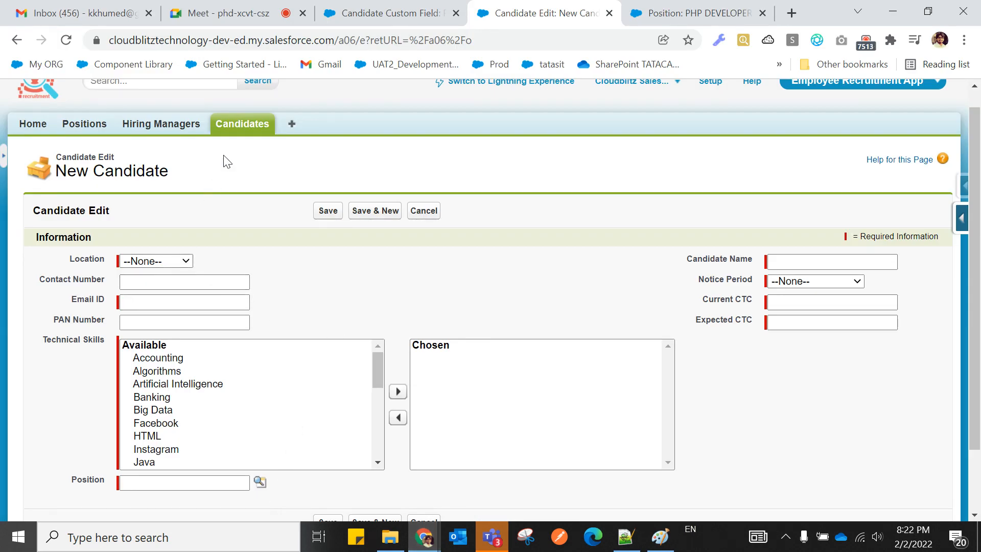
{"action": "left_click", "coordinate": [360, 14]}
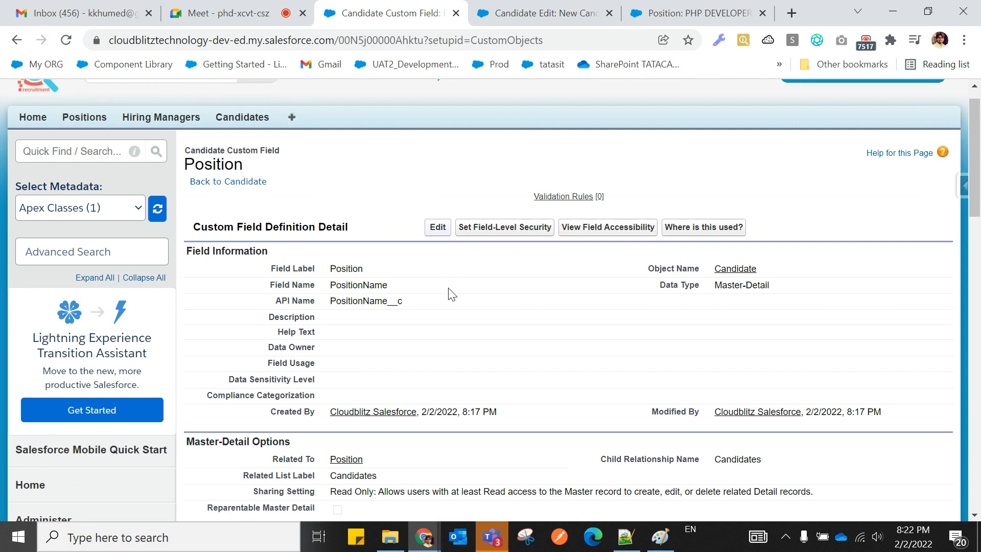
Edit the Position field's sharing setting to Read/Write, save it, and go back to New Candidate.
{"action": "scroll", "coordinate": [451, 294], "scroll_direction": "down", "scroll_amount": 3}
{"action": "scroll", "coordinate": [449, 213], "scroll_direction": "up", "scroll_amount": 2}
{"action": "left_click", "coordinate": [441, 153]}
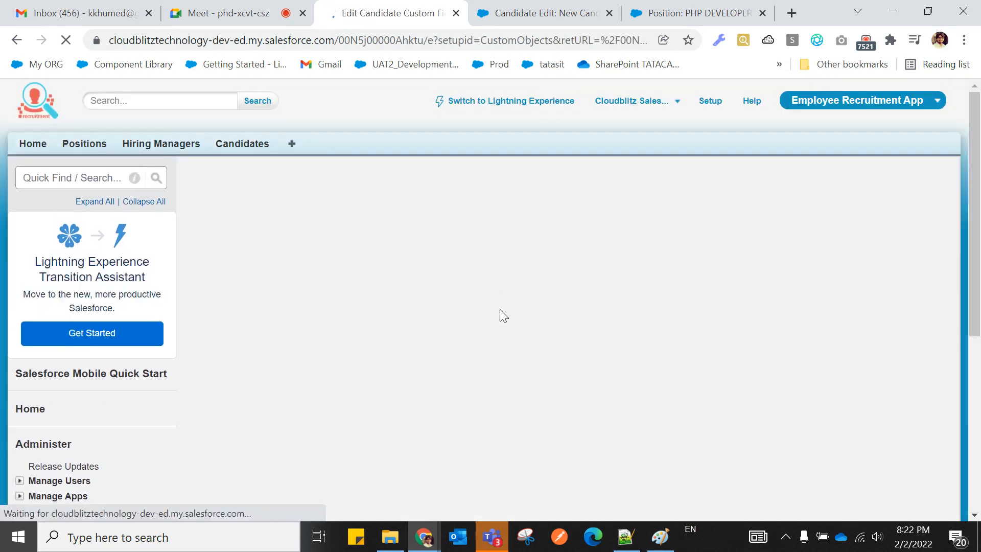
{"action": "scroll", "coordinate": [499, 357], "scroll_direction": "down", "scroll_amount": 4}
{"action": "scroll", "coordinate": [497, 377], "scroll_direction": "down", "scroll_amount": 3}
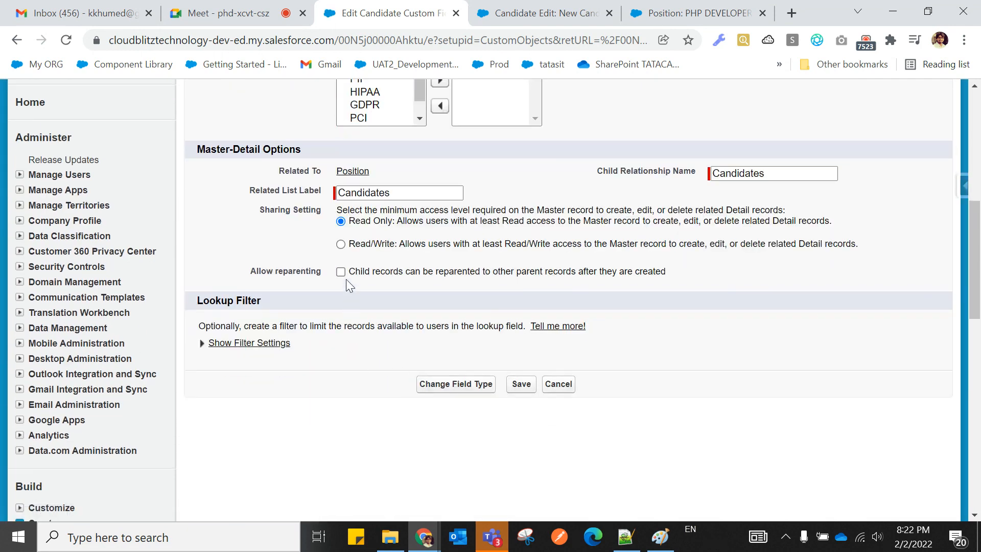
{"action": "left_click", "coordinate": [341, 245]}
{"action": "left_click", "coordinate": [521, 384]}
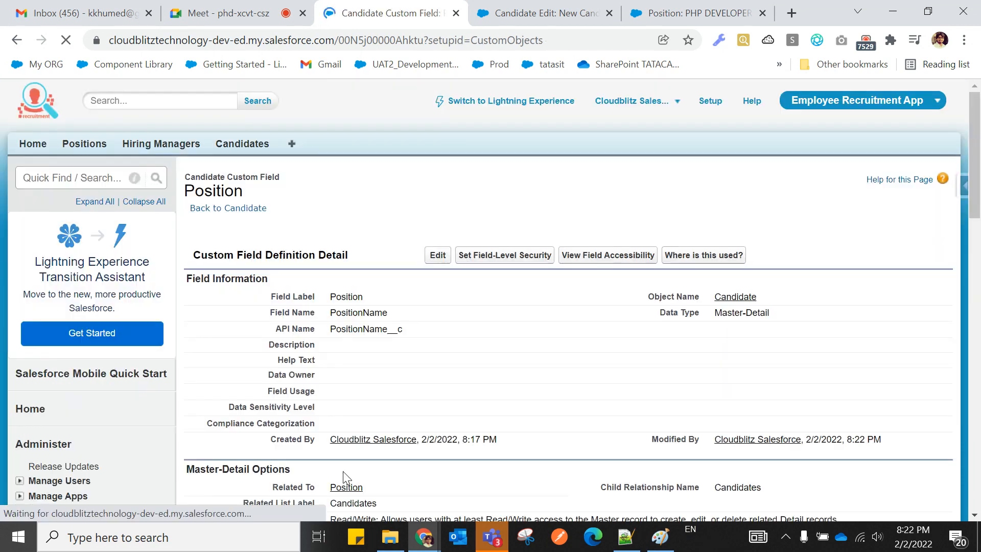
{"action": "scroll", "coordinate": [370, 388], "scroll_direction": "down", "scroll_amount": 1}
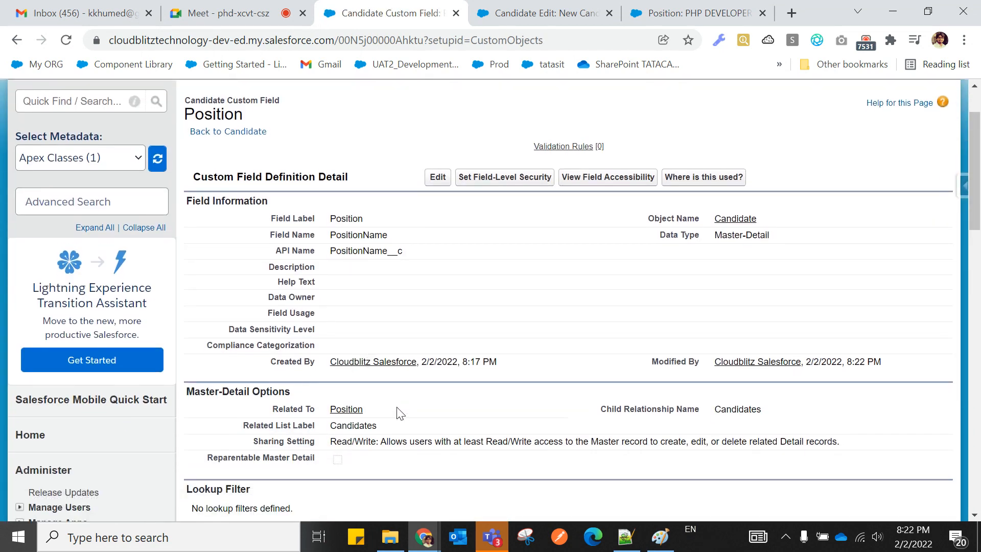
{"action": "left_click", "coordinate": [498, 15]}
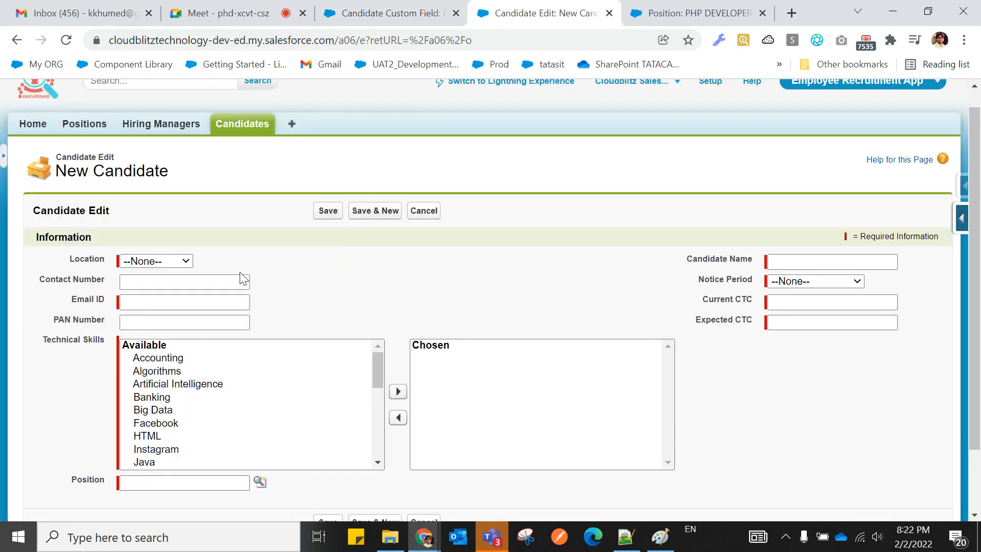
Set location Pune, fill the candidate's e-mail and name, 1 Week notice, CTCs 800000 and 1400000.
{"action": "left_click", "coordinate": [164, 259]}
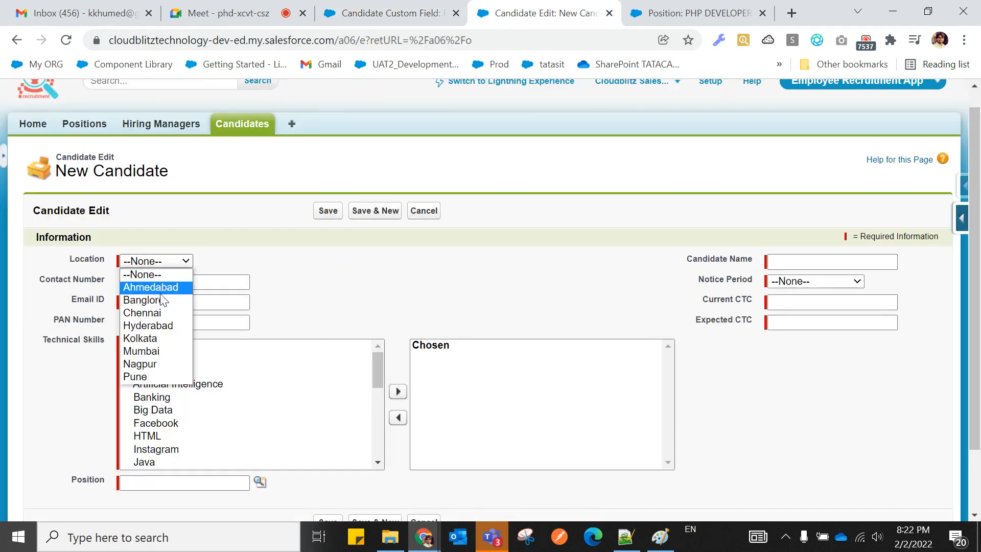
{"action": "left_click", "coordinate": [158, 376]}
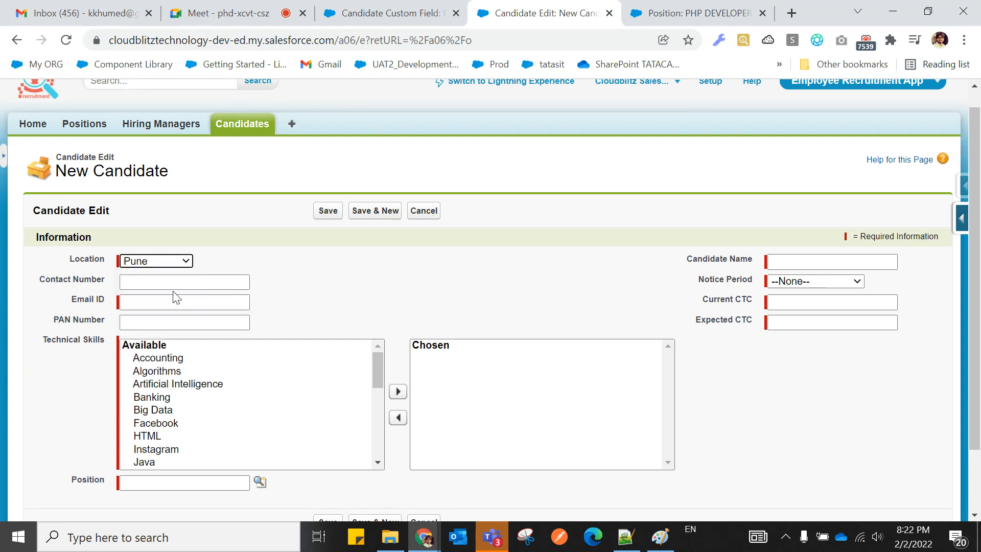
{"action": "left_click", "coordinate": [164, 302]}
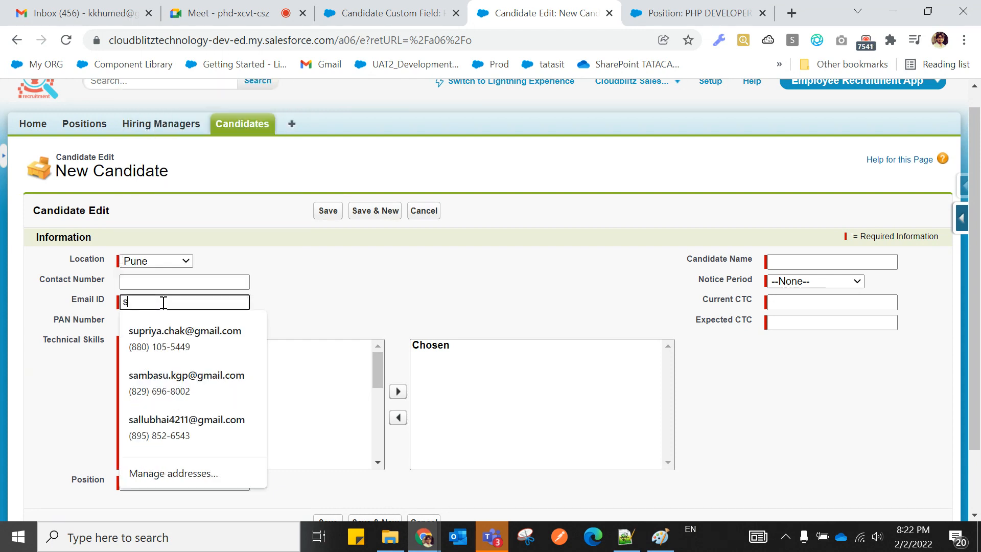
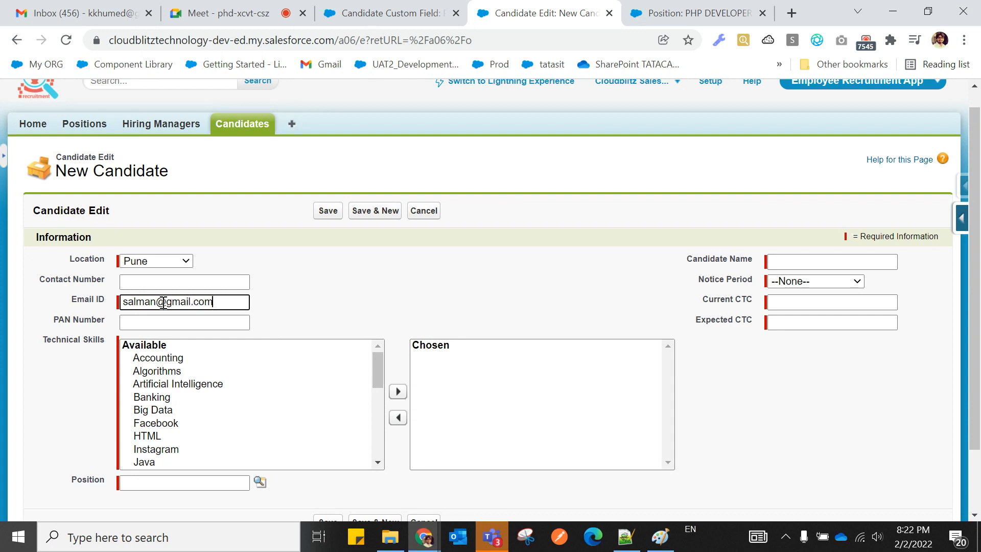
{"action": "left_click", "coordinate": [828, 261]}
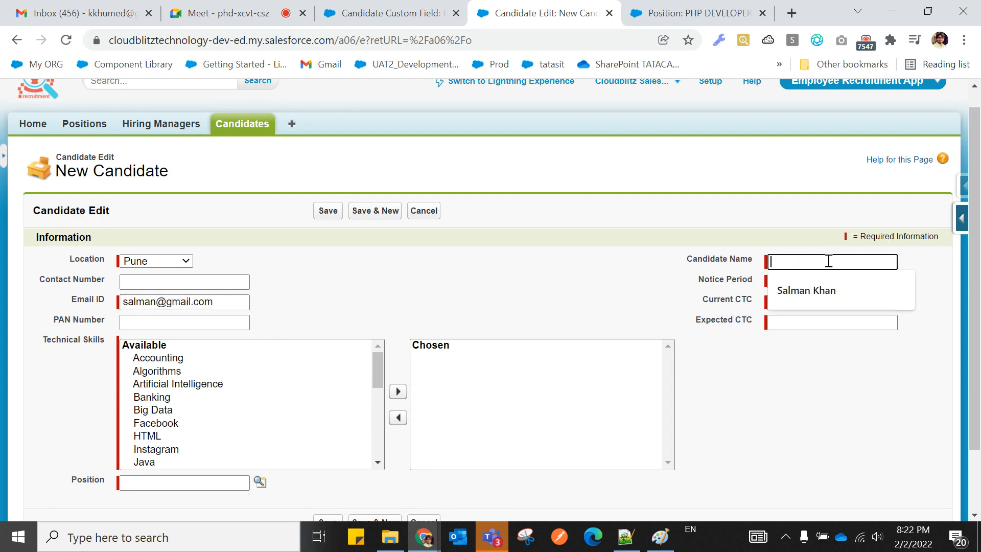
{"action": "left_click", "coordinate": [834, 292]}
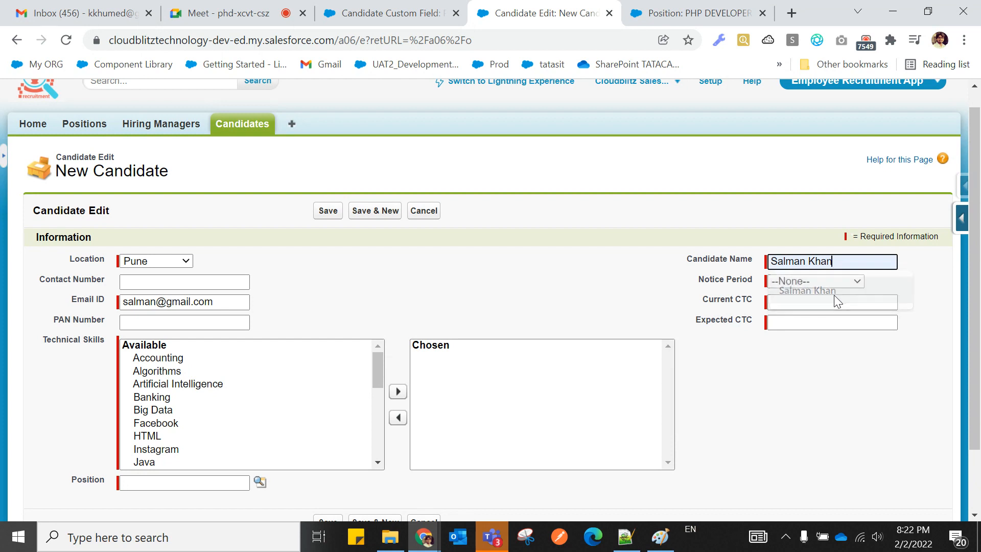
{"action": "left_click", "coordinate": [812, 280]}
{"action": "left_click", "coordinate": [809, 319]}
{"action": "left_click", "coordinate": [807, 302]}
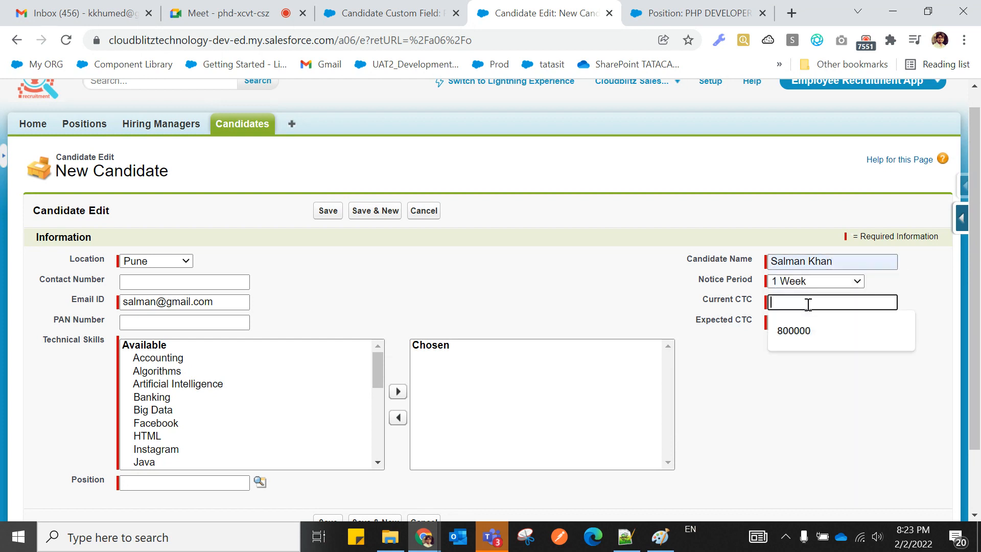
{"action": "left_click", "coordinate": [807, 323]}
{"action": "left_click", "coordinate": [795, 350]}
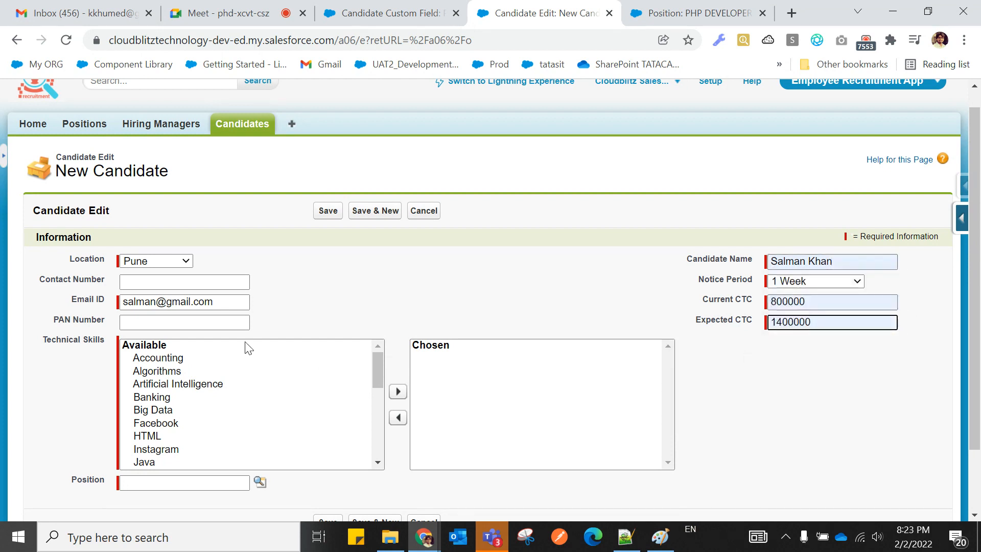
Add six technical skills, starting from SAS, to the candidate's chosen skills.
{"action": "left_click", "coordinate": [172, 286]}
{"action": "left_click", "coordinate": [395, 266]}
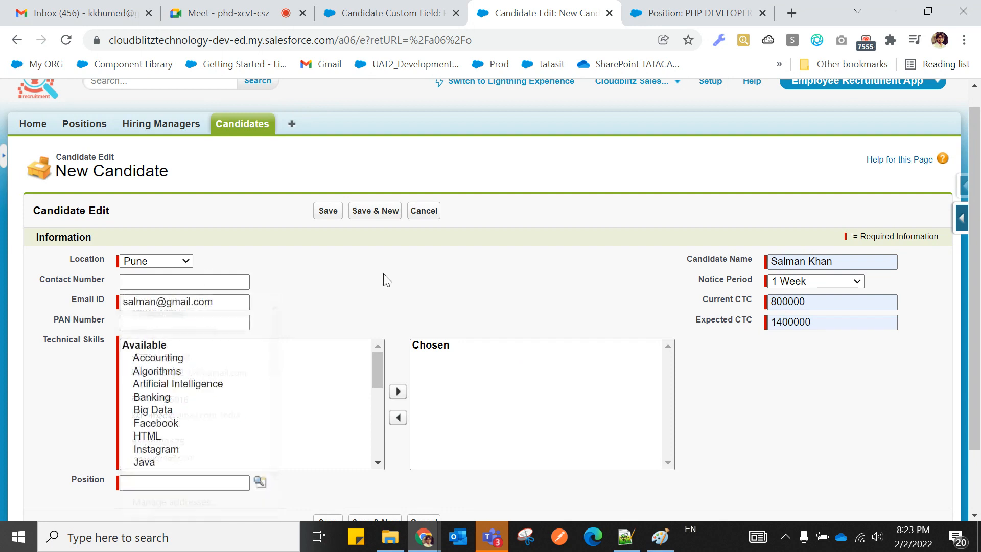
{"action": "left_click", "coordinate": [202, 324]}
{"action": "left_click", "coordinate": [370, 308]}
{"action": "scroll", "coordinate": [190, 411], "scroll_direction": "down", "scroll_amount": 5}
{"action": "left_click_drag", "start_coordinate": [153, 403], "coordinate": [153, 465]}
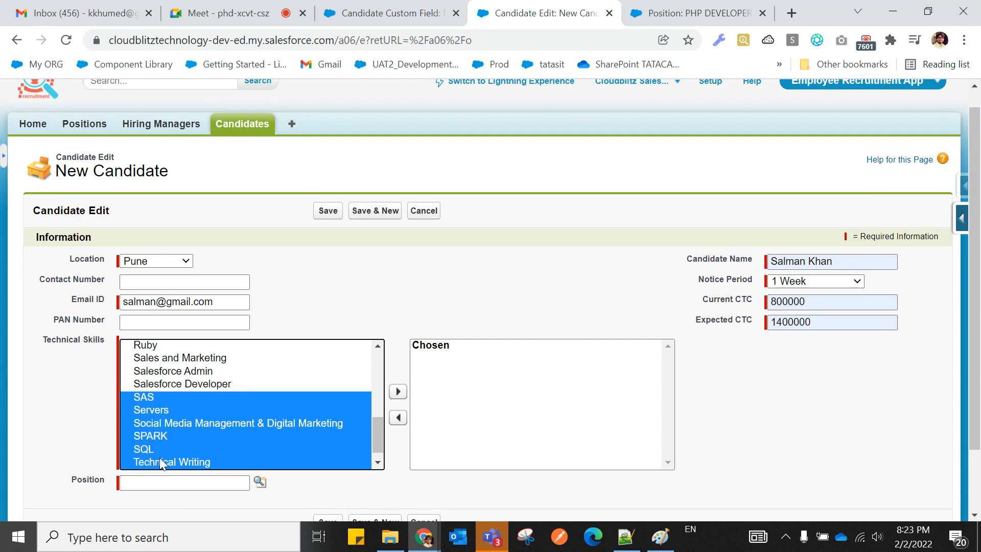
{"action": "left_click", "coordinate": [397, 391]}
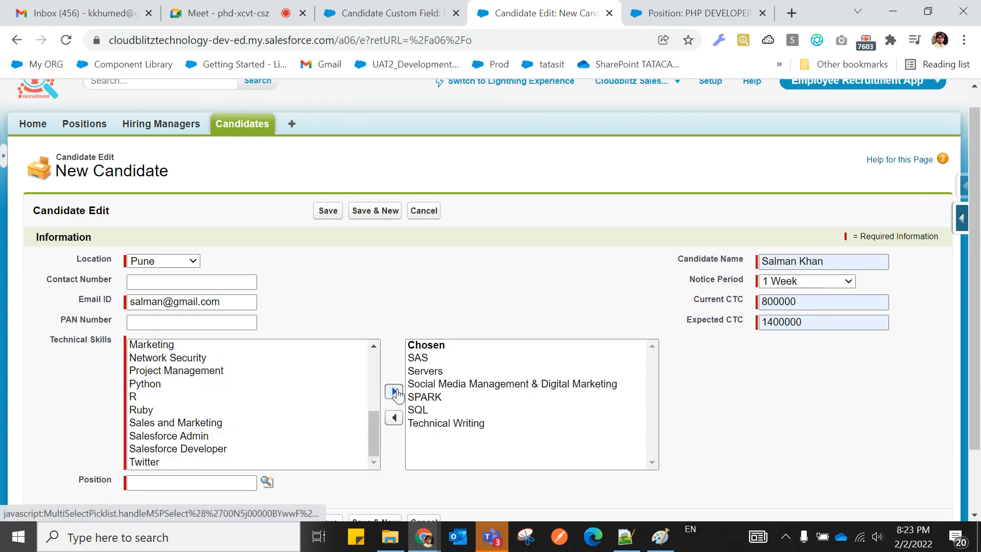
Choose Salesforce Developer as the Position through the lookup and save the candidate.
{"action": "scroll", "coordinate": [659, 388], "scroll_direction": "down", "scroll_amount": 2}
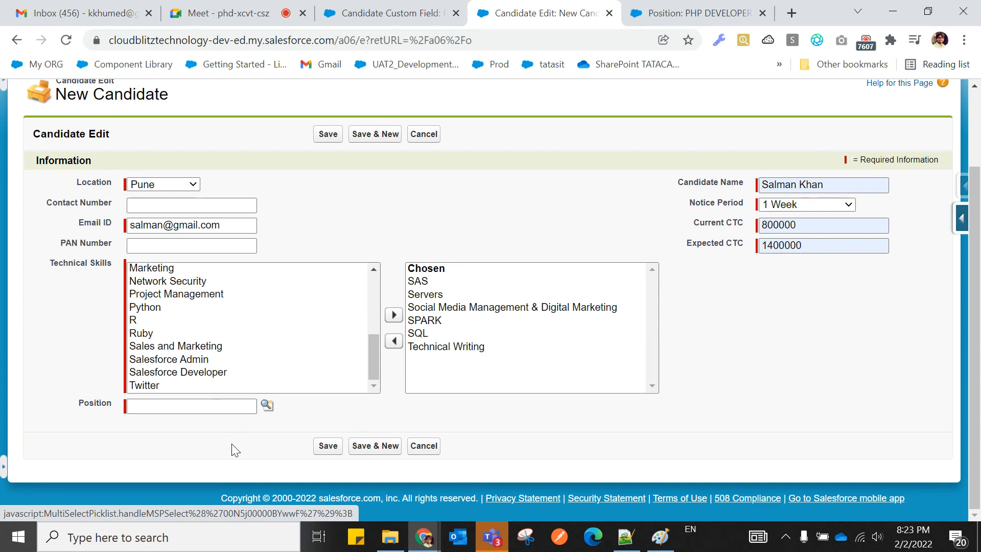
{"action": "scroll", "coordinate": [273, 444], "scroll_direction": "up", "scroll_amount": 2}
{"action": "scroll", "coordinate": [276, 447], "scroll_direction": "down", "scroll_amount": 2}
{"action": "left_click", "coordinate": [267, 407]}
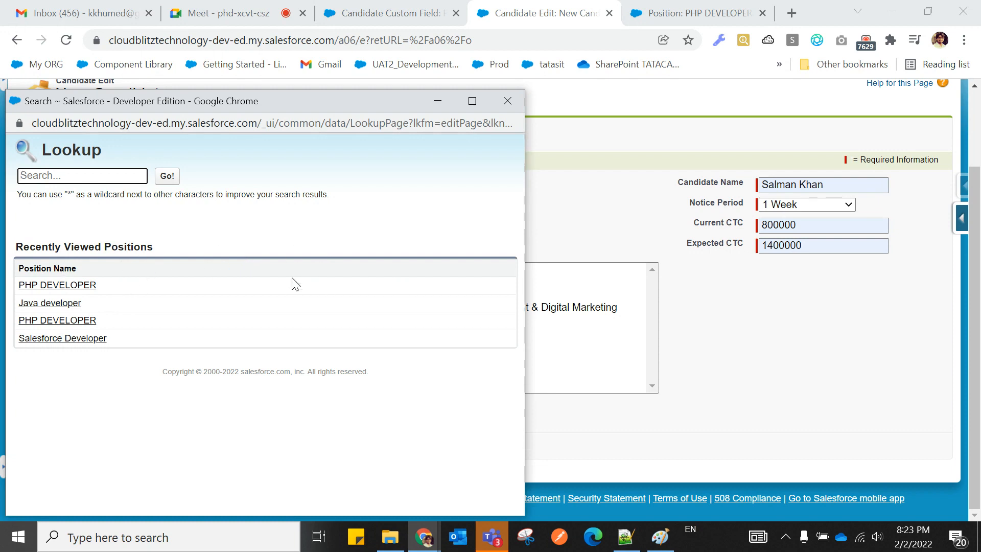
{"action": "left_click", "coordinate": [67, 338]}
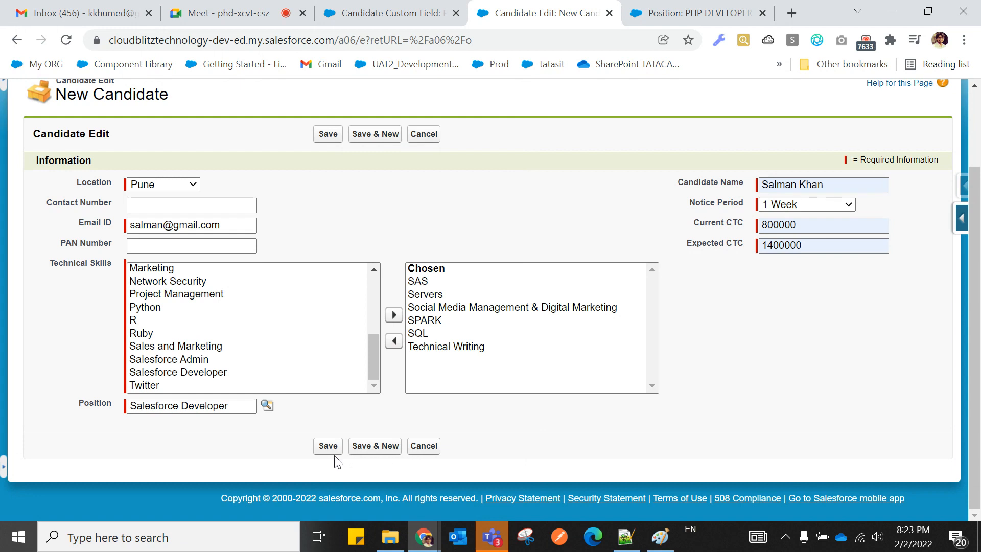
{"action": "left_click", "coordinate": [327, 446]}
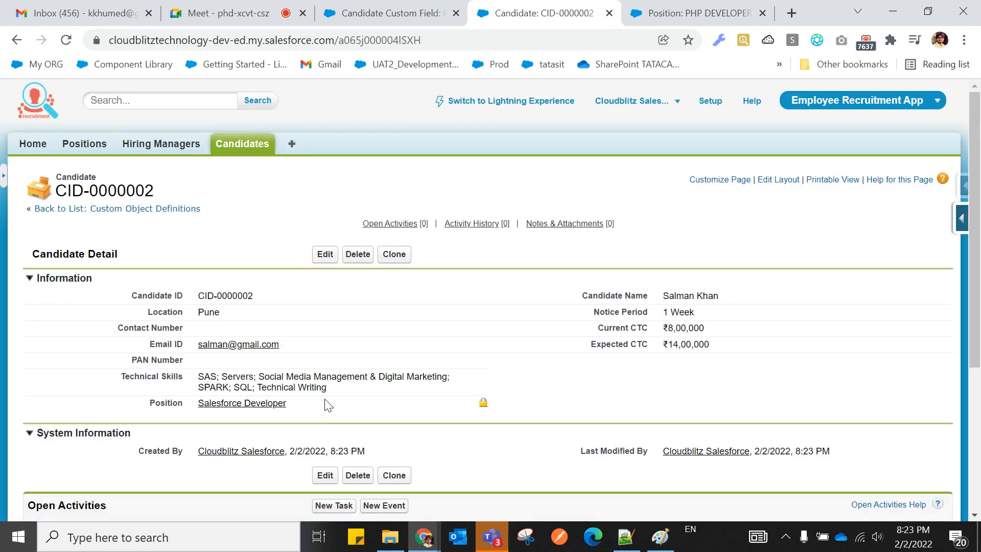
Revisit the Position field definition and point out its Read/Write sharing value.
{"action": "scroll", "coordinate": [482, 300], "scroll_direction": "down", "scroll_amount": 3}
{"action": "scroll", "coordinate": [482, 300], "scroll_direction": "up", "scroll_amount": 3}
{"action": "left_click", "coordinate": [390, 13]}
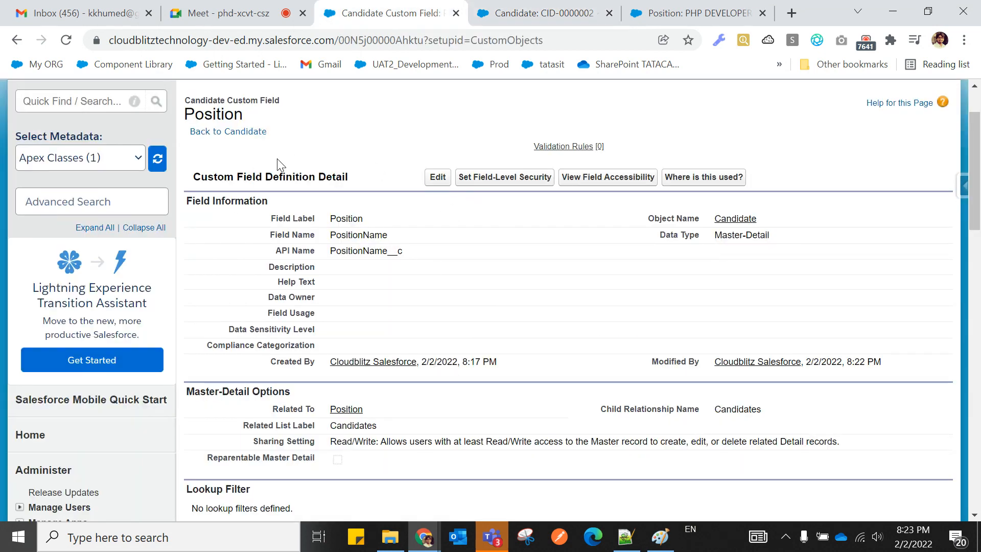
{"action": "scroll", "coordinate": [278, 183], "scroll_direction": "down", "scroll_amount": 4}
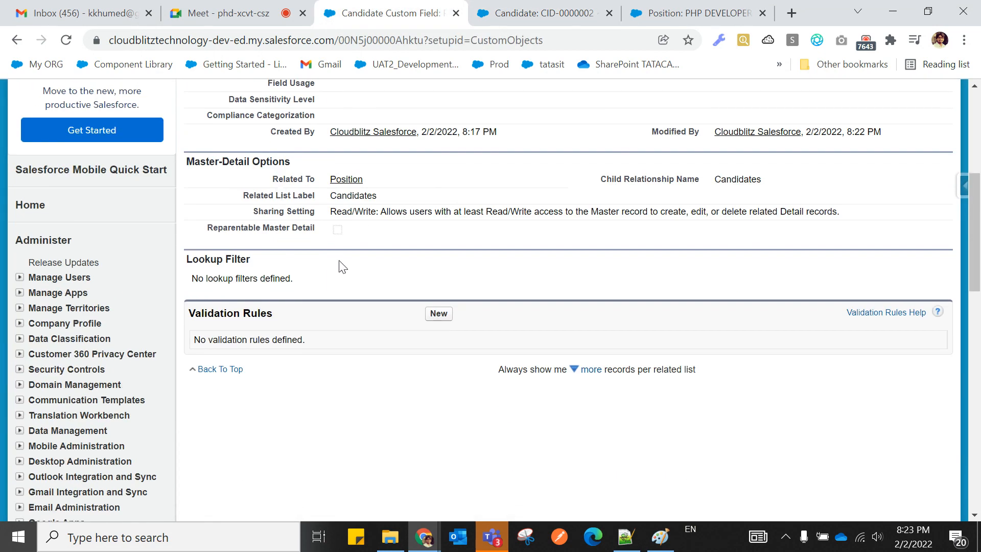
{"action": "left_click_drag", "start_coordinate": [331, 212], "coordinate": [379, 212]}
{"action": "left_click", "coordinate": [215, 219]}
{"action": "left_click_drag", "start_coordinate": [331, 210], "coordinate": [380, 210]}
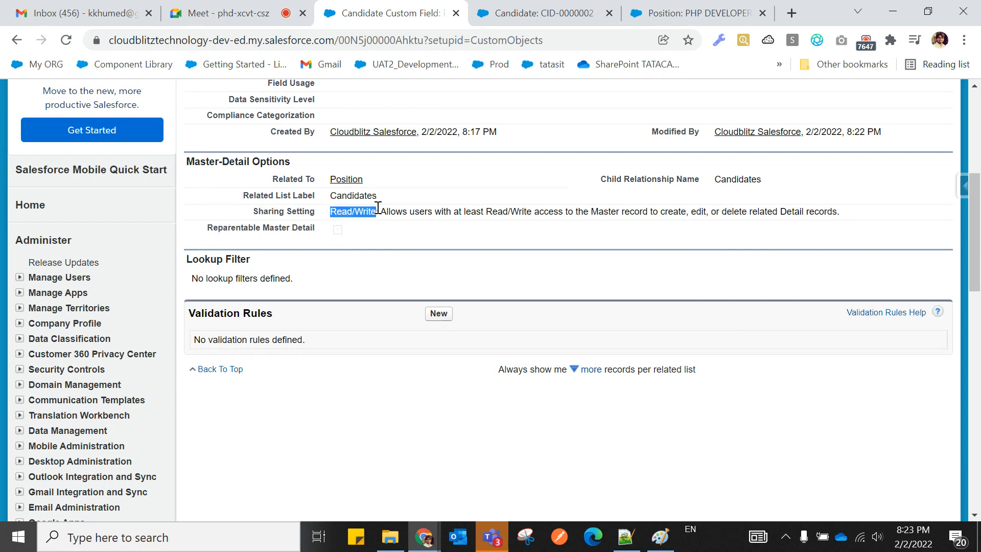
{"action": "left_click", "coordinate": [212, 224]}
Check candidate CID-0000002, then view the Candidate field's Master-Detail options.
{"action": "left_click", "coordinate": [548, 16]}
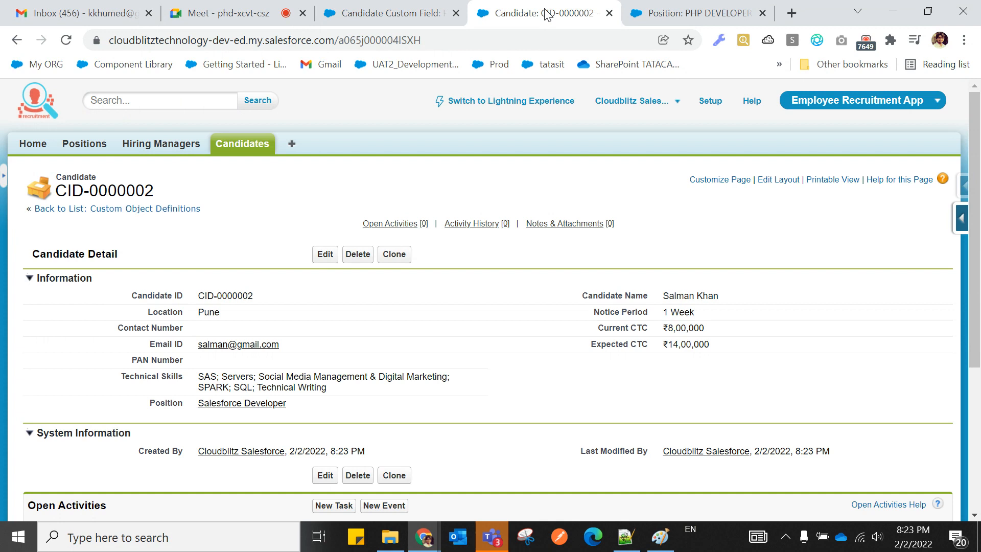
{"action": "scroll", "coordinate": [244, 223], "scroll_direction": "down", "scroll_amount": 1}
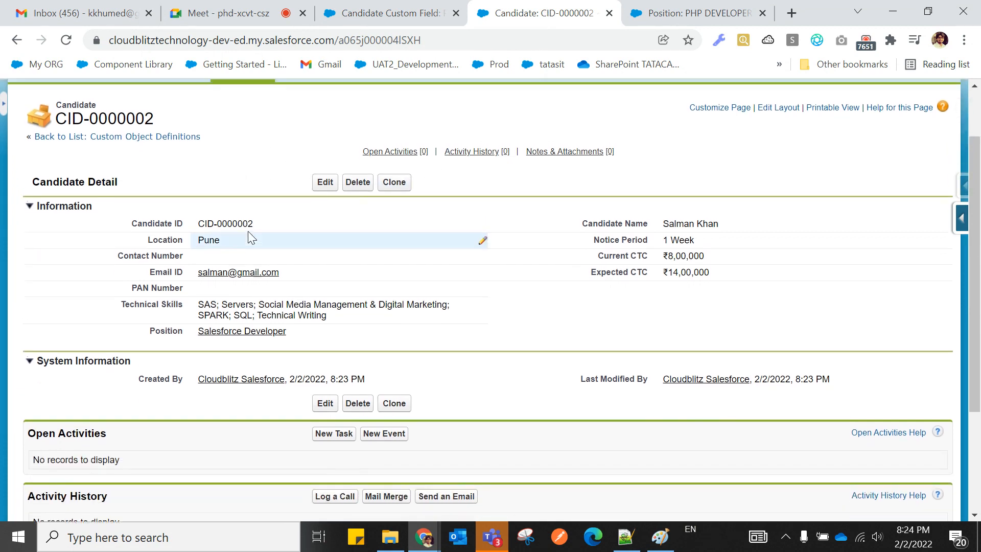
{"action": "scroll", "coordinate": [250, 234], "scroll_direction": "up", "scroll_amount": 1}
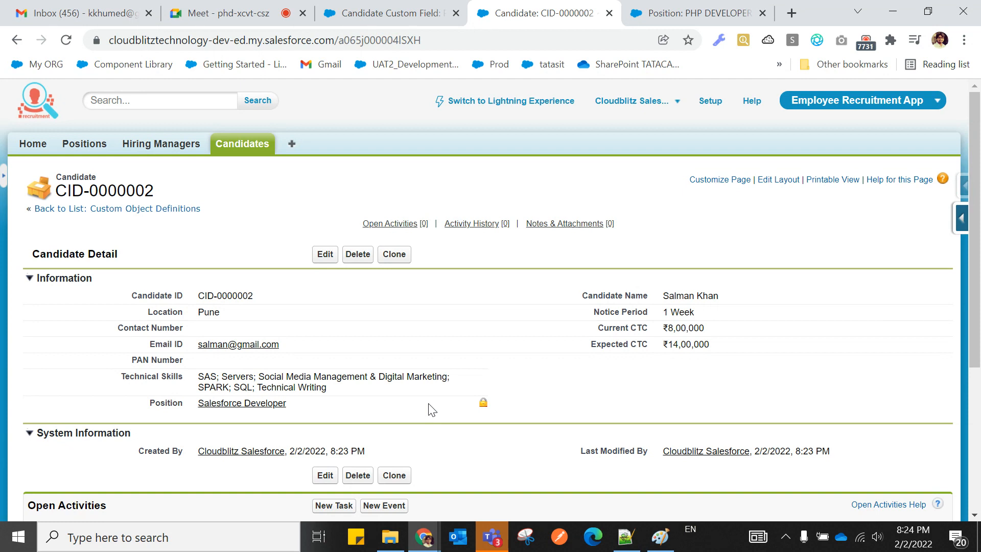
{"action": "left_click", "coordinate": [381, 19]}
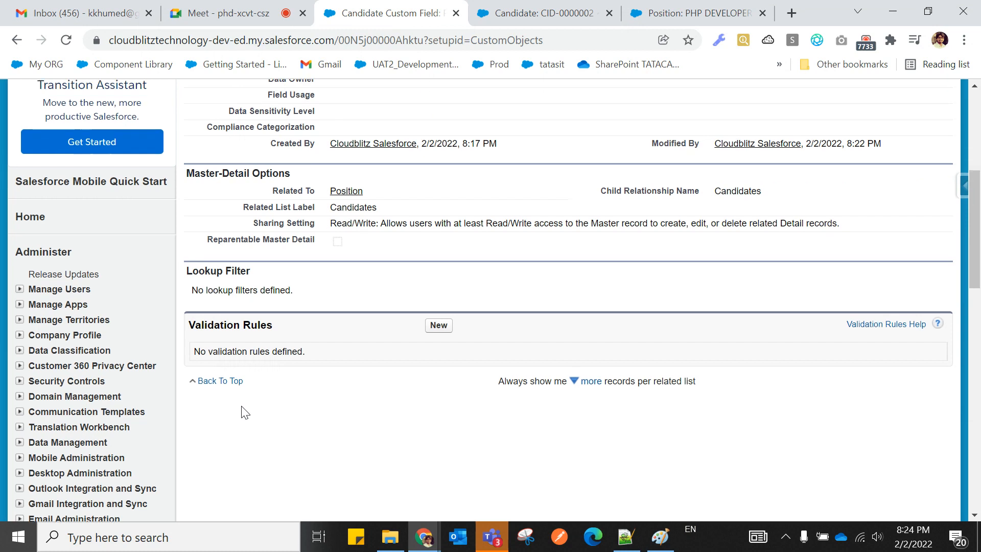
Open the Salesforce Developer record from the Positions list.
{"action": "scroll", "coordinate": [215, 393], "scroll_direction": "up", "scroll_amount": 6}
{"action": "left_click", "coordinate": [83, 145]}
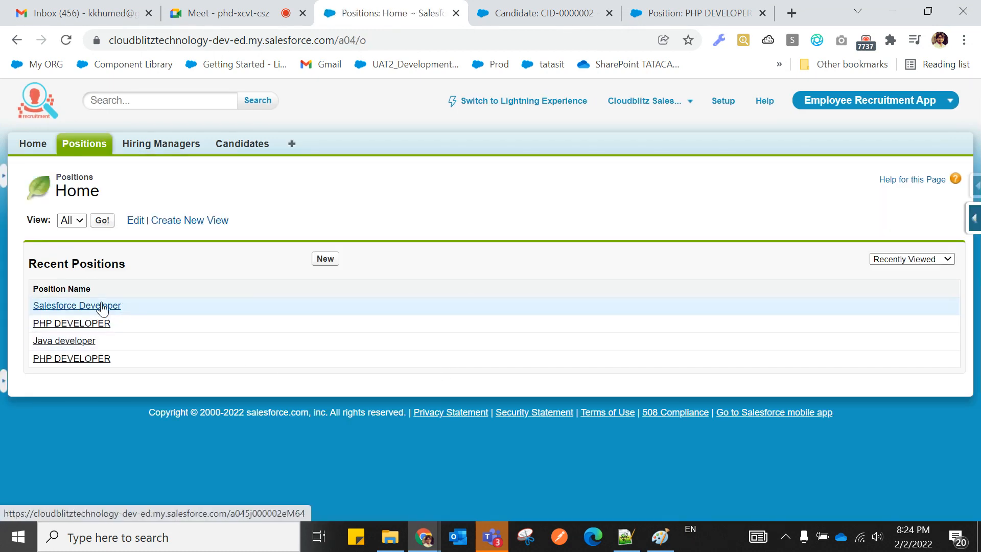
{"action": "left_click", "coordinate": [105, 305]}
Set the Salesforce Developer position's Hiring Manager to the Pune manager, save, then return to the notes.
{"action": "scroll", "coordinate": [518, 389], "scroll_direction": "down", "scroll_amount": 5}
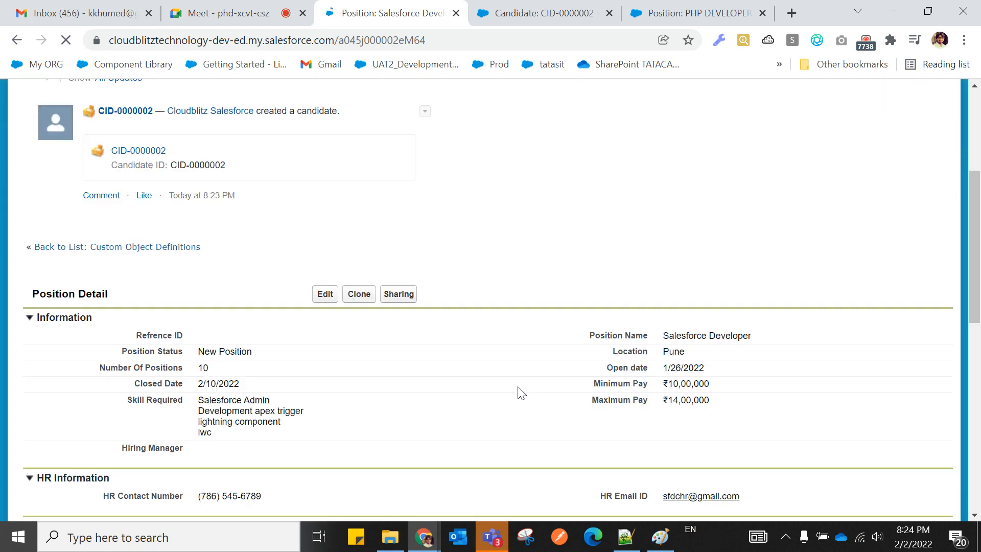
{"action": "double_click", "coordinate": [269, 373]}
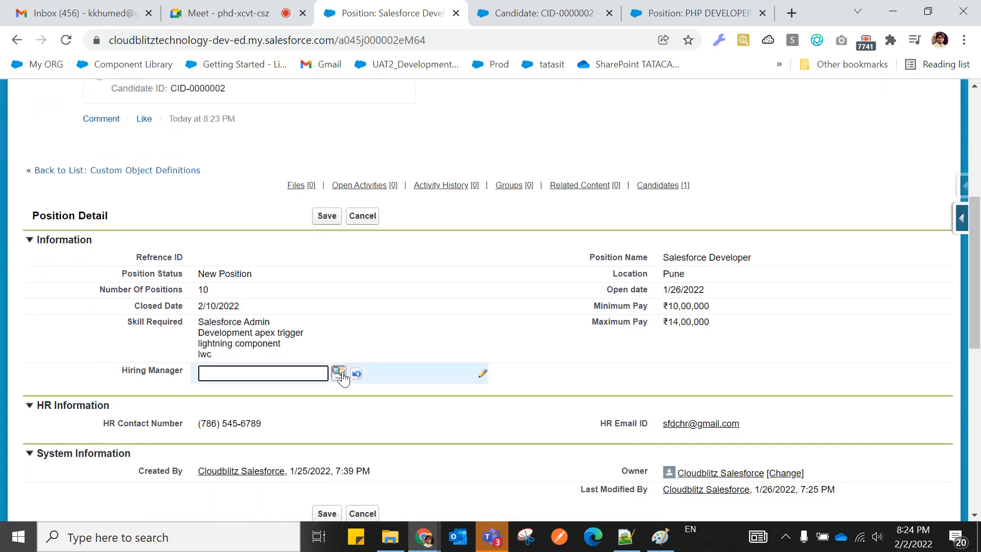
{"action": "left_click", "coordinate": [338, 373]}
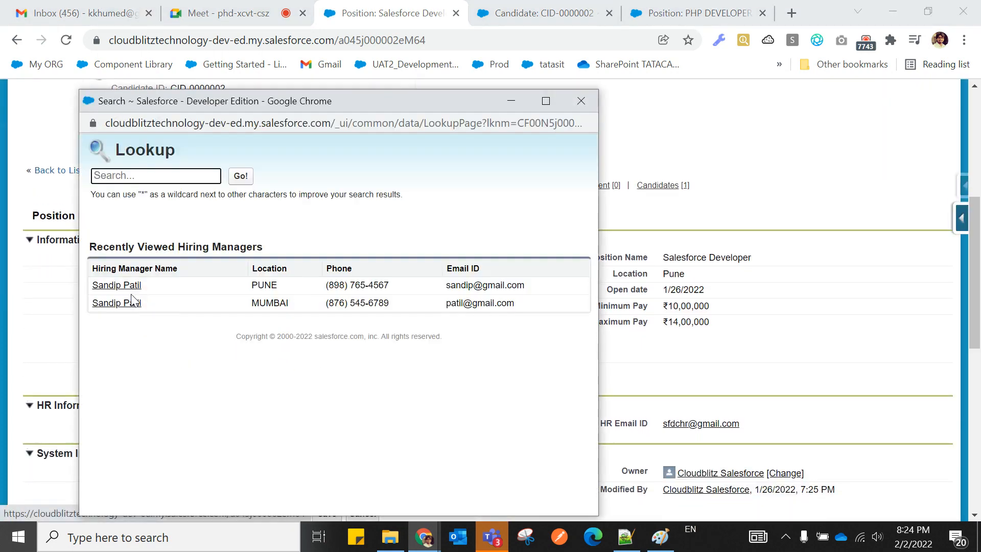
{"action": "left_click", "coordinate": [128, 285]}
{"action": "left_click", "coordinate": [327, 215]}
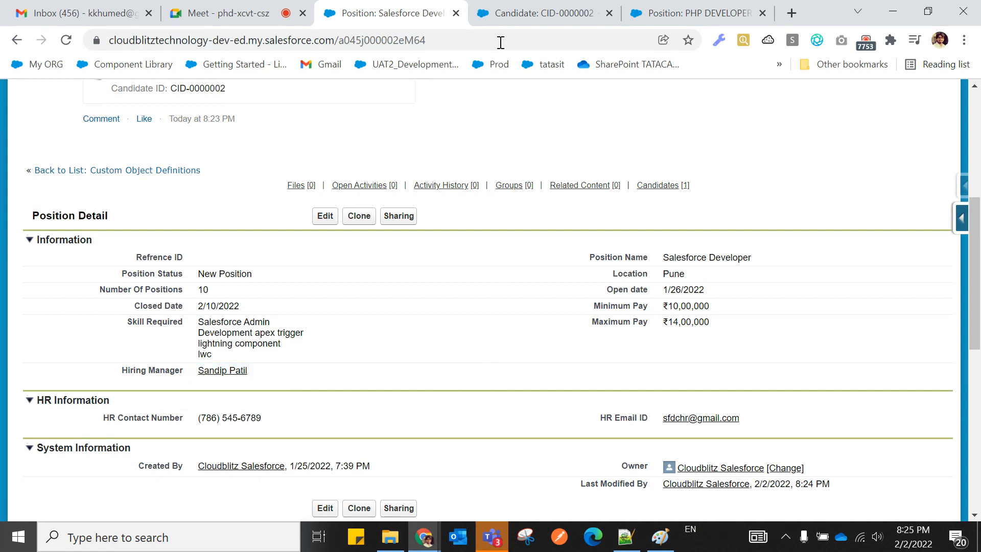
{"action": "left_click", "coordinate": [500, 16]}
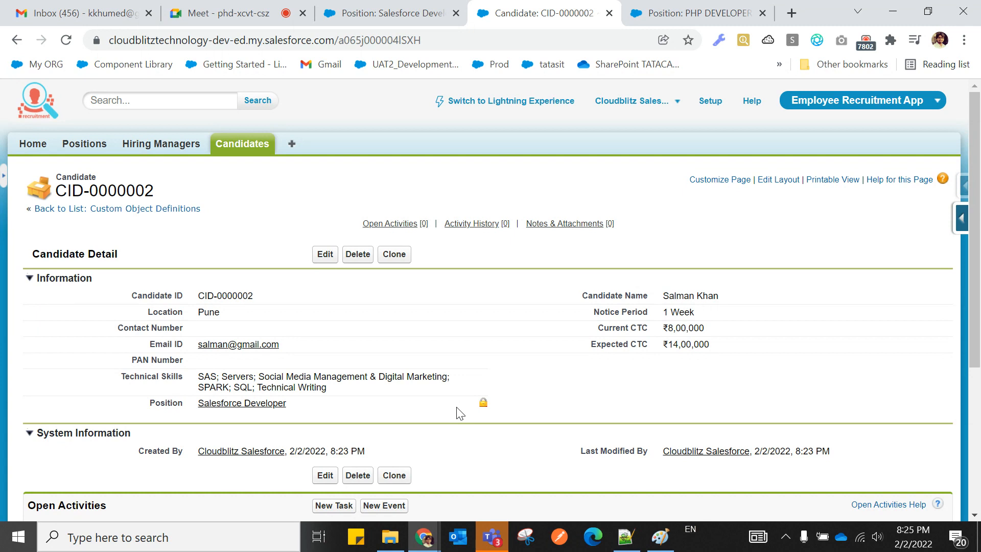
{"action": "left_click", "coordinate": [626, 536]}
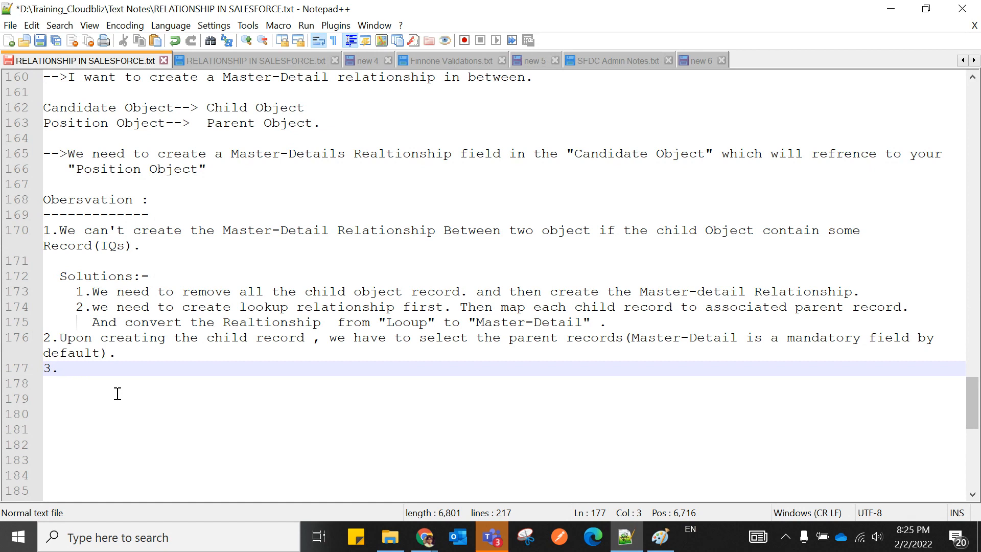
Write point 3: by default Master-Detail Relationship does not support changing the parent once created.
{"action": "type", "text": "By default"}
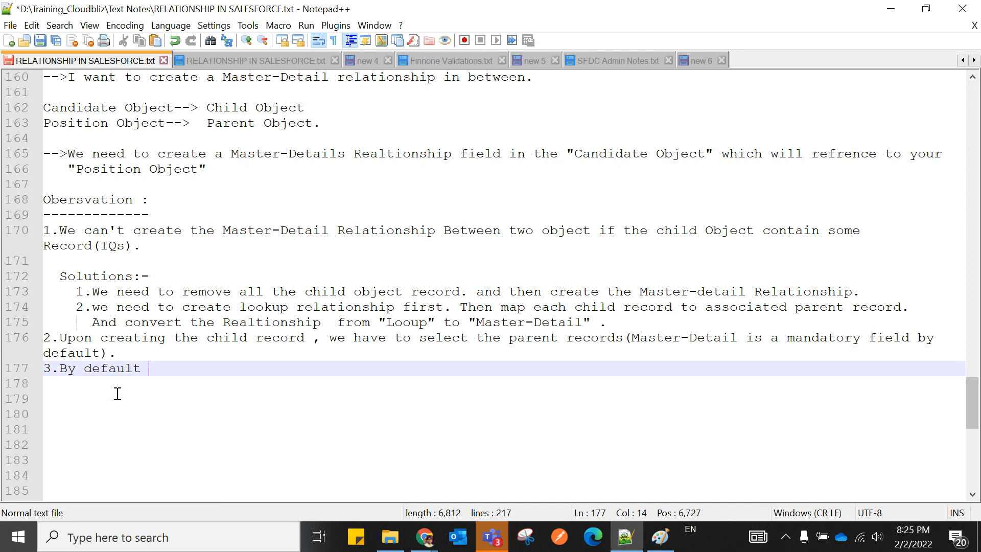
{"action": "type", "text": " Master"}
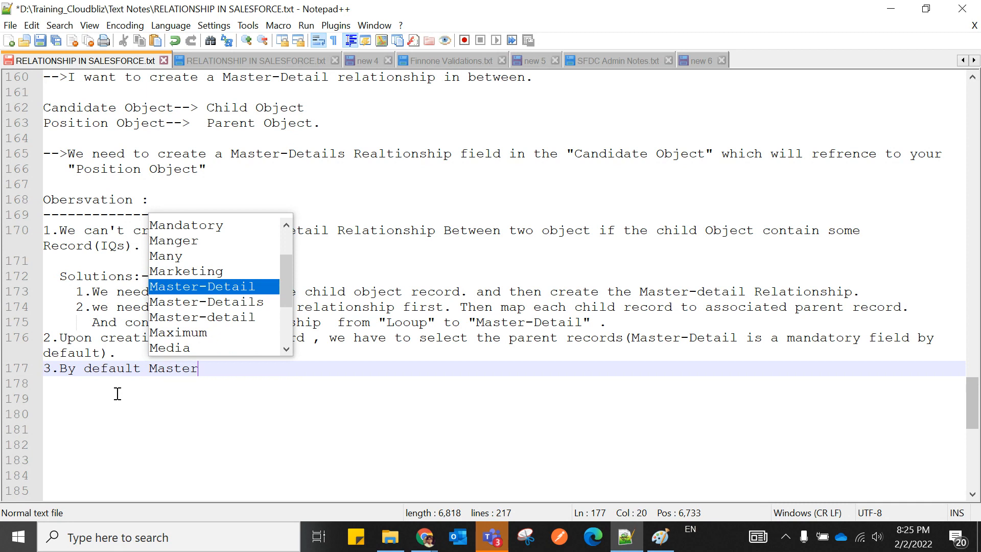
{"action": "key", "text": "Return"}
{"action": "type", "text": "Re"}
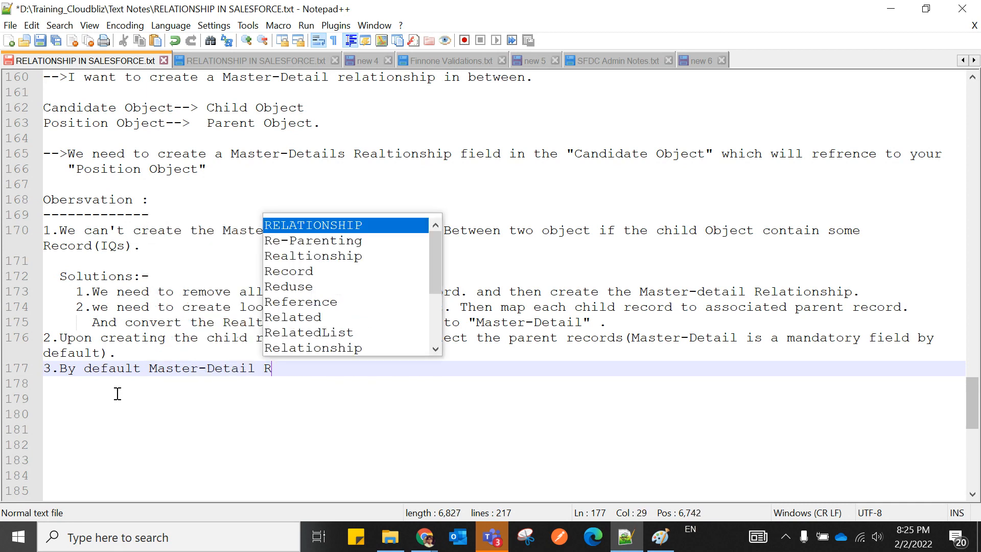
{"action": "key", "text": "Down"}
{"action": "key", "text": "Down"}
{"action": "key", "text": "Down"}
{"action": "key", "text": "Down"}
{"action": "key", "text": "Down"}
{"action": "key", "text": "Down"}
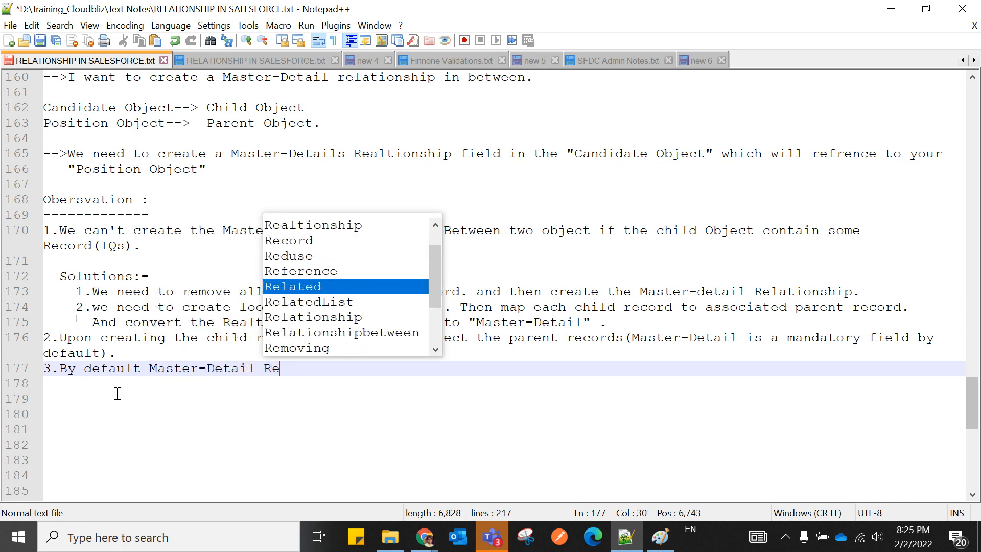
{"action": "key", "text": "Down"}
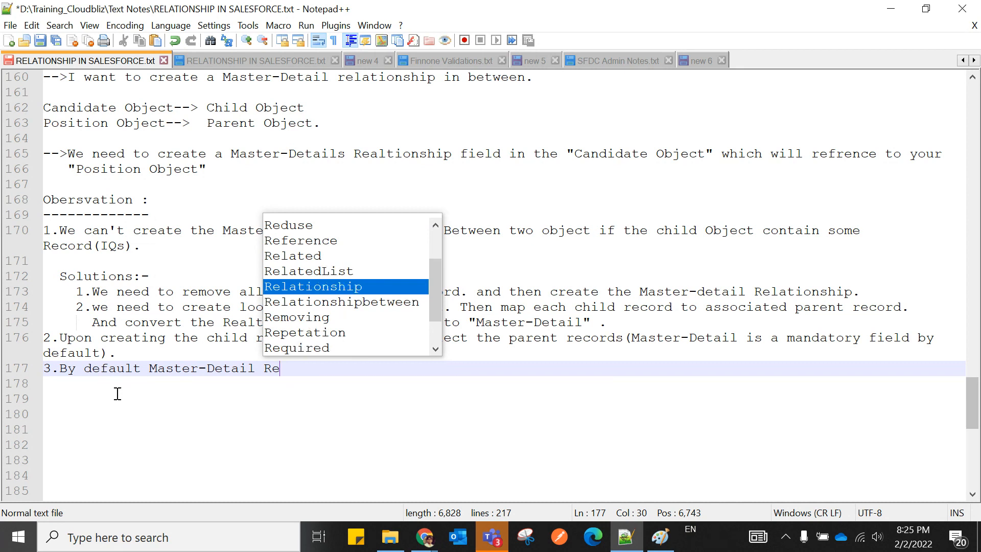
{"action": "key", "text": "Return"}
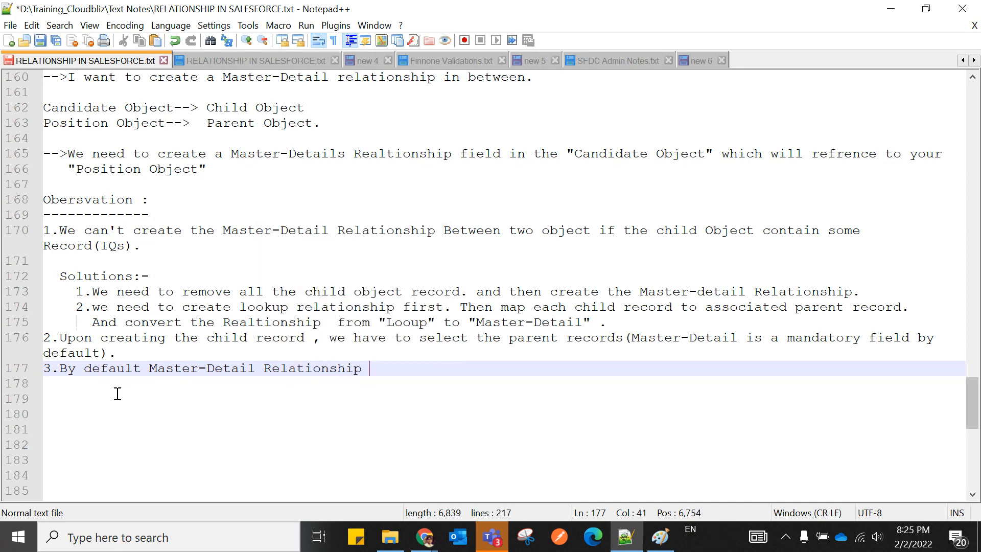
{"action": "type", "text": "do"}
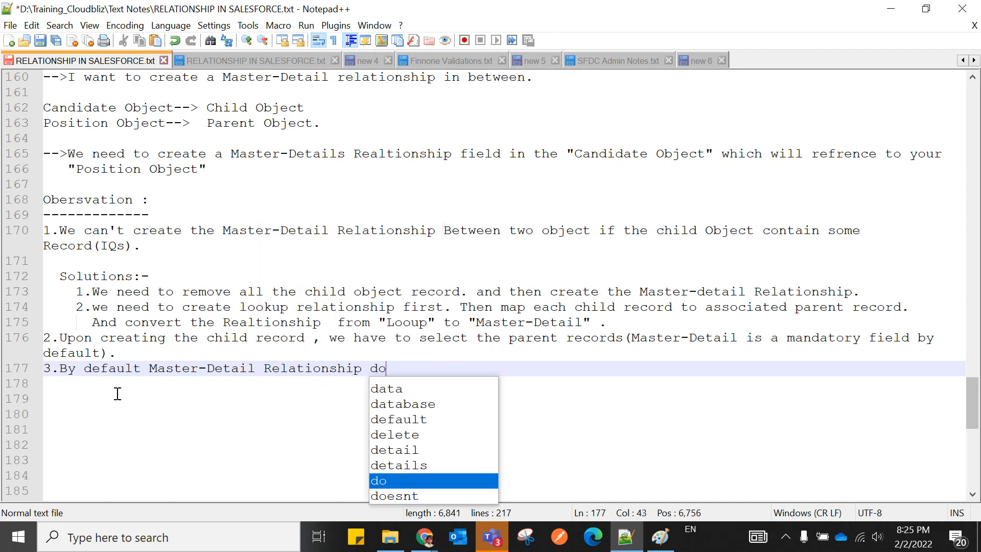
{"action": "type", "text": "es"}
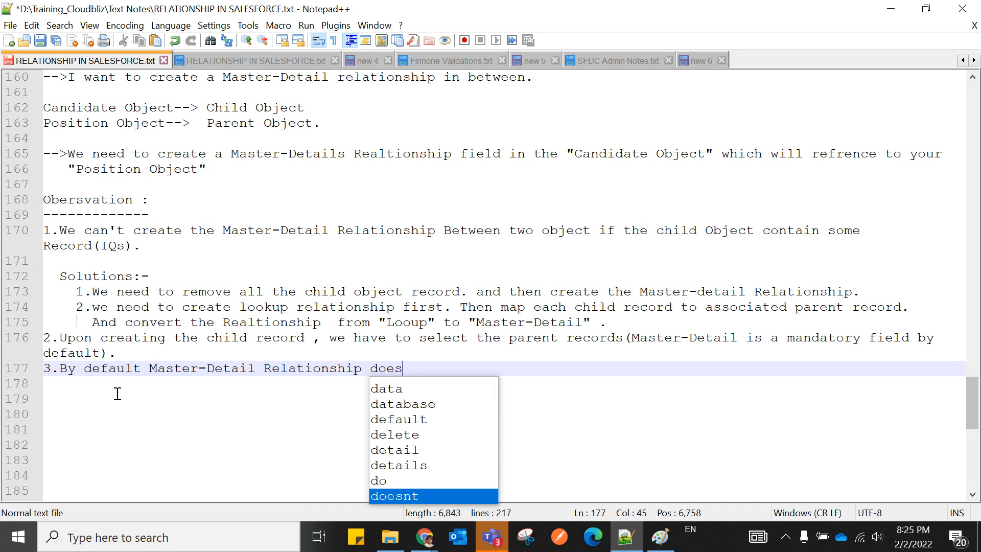
{"action": "type", "text": " not support"}
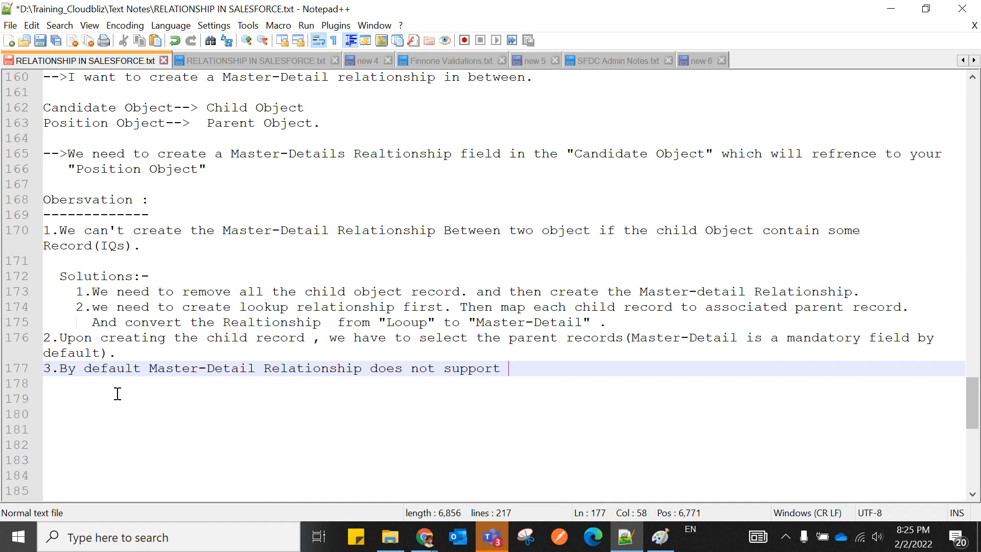
{"action": "type", "text": "to chage the p"}
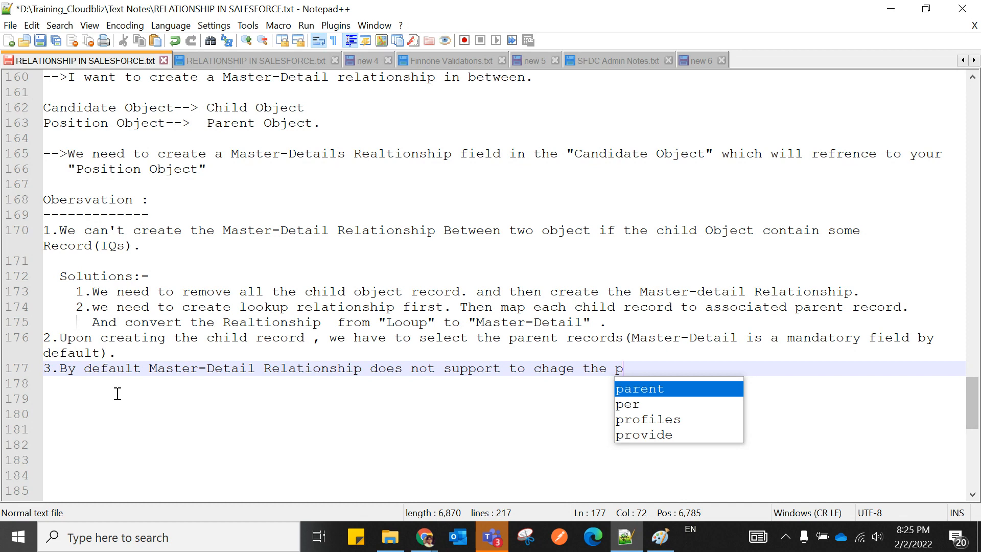
{"action": "key", "text": "Return"}
{"action": "type", "text": "/"}
{"action": "key", "text": "BackSpace"}
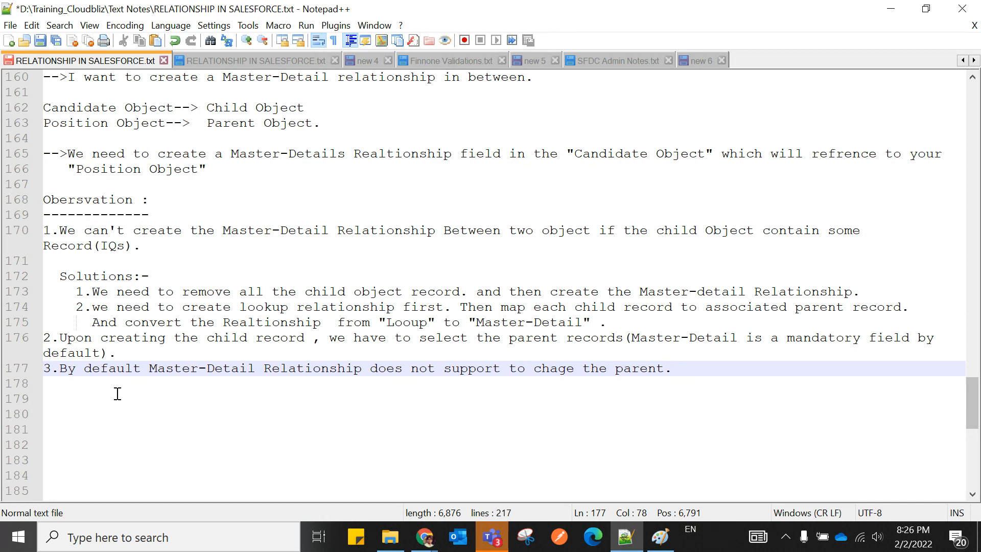
{"action": "key", "text": "Left"}
{"action": "type", "text": "once created"}
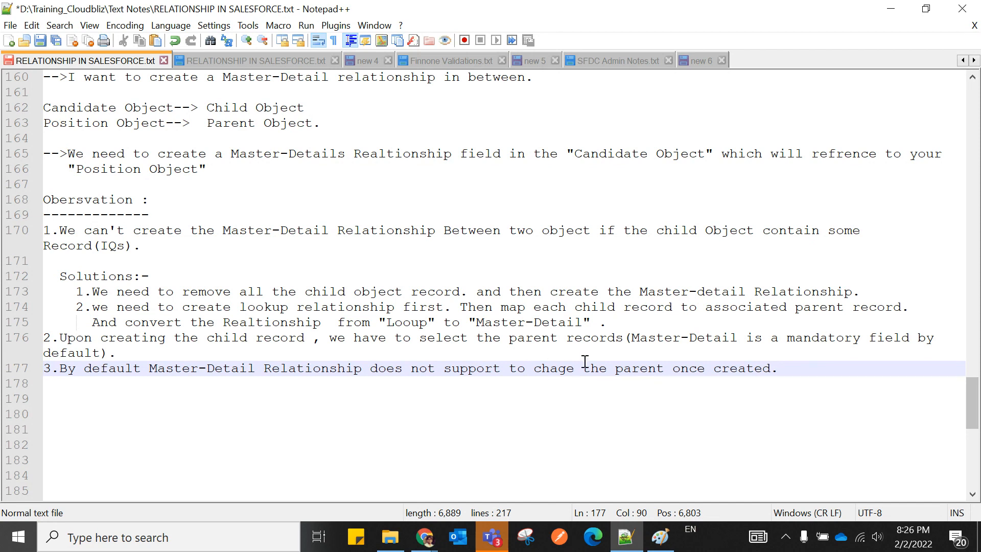
Capitalise 'Parent', keep 'support' lowercase, and start a new line below point 3.
{"action": "left_click", "coordinate": [624, 368]}
{"action": "key", "text": "BackSpace"}
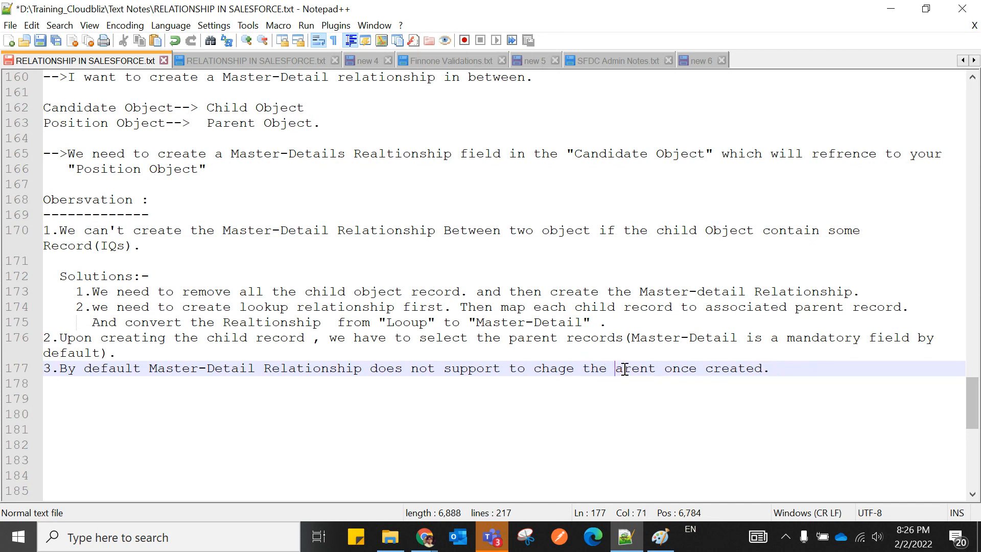
{"action": "type", "text": "P"}
{"action": "left_click", "coordinate": [632, 420]}
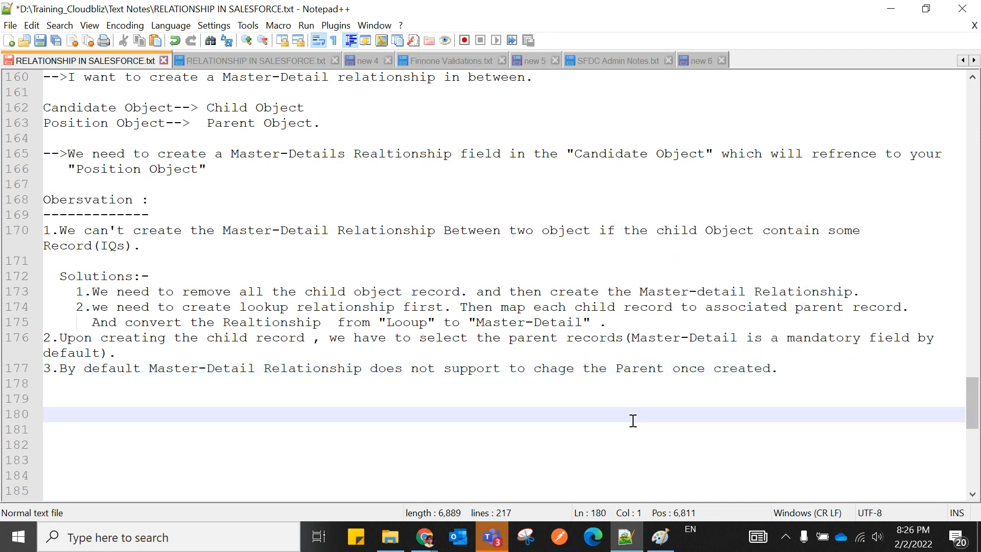
{"action": "left_click", "coordinate": [452, 370]}
{"action": "key", "text": "BackSpace"}
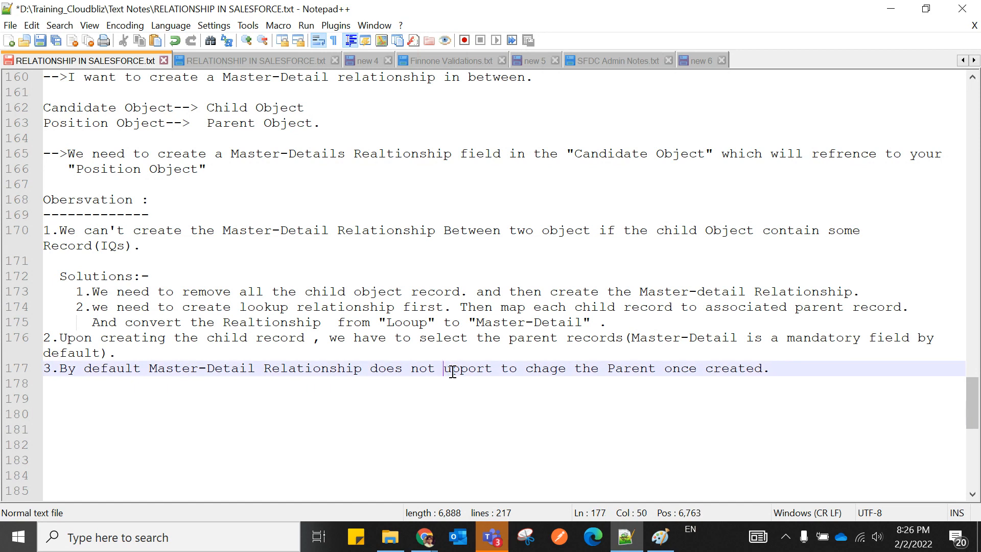
{"action": "type", "text": "S"}
{"action": "left_click", "coordinate": [448, 413]}
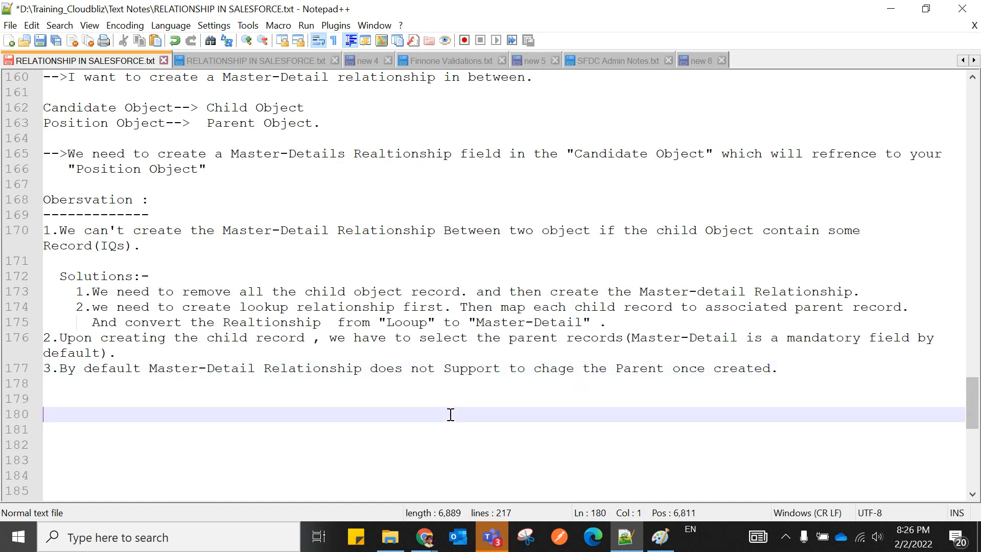
{"action": "left_click", "coordinate": [450, 369]}
{"action": "key", "text": "BackSpace"}
{"action": "type", "text": "s"}
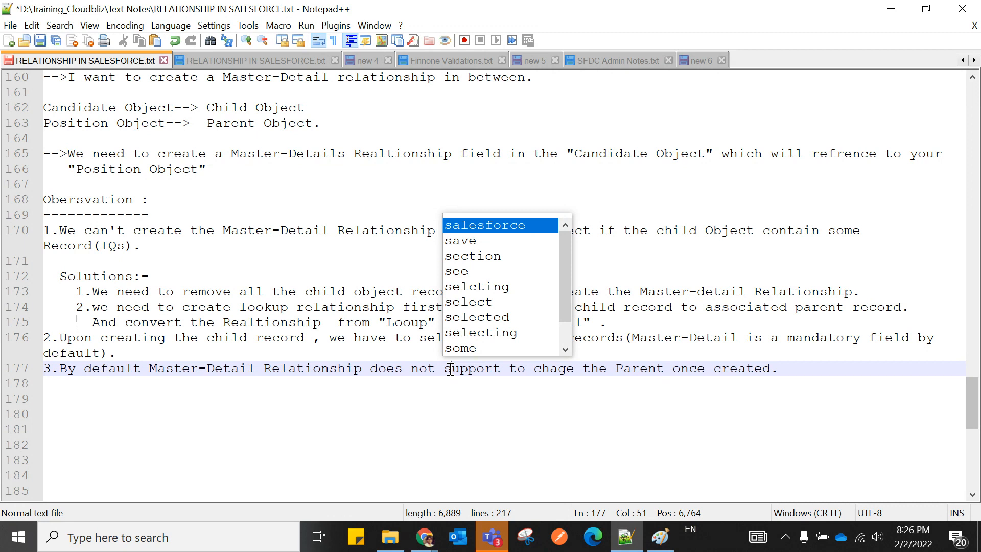
{"action": "left_click", "coordinate": [452, 415]}
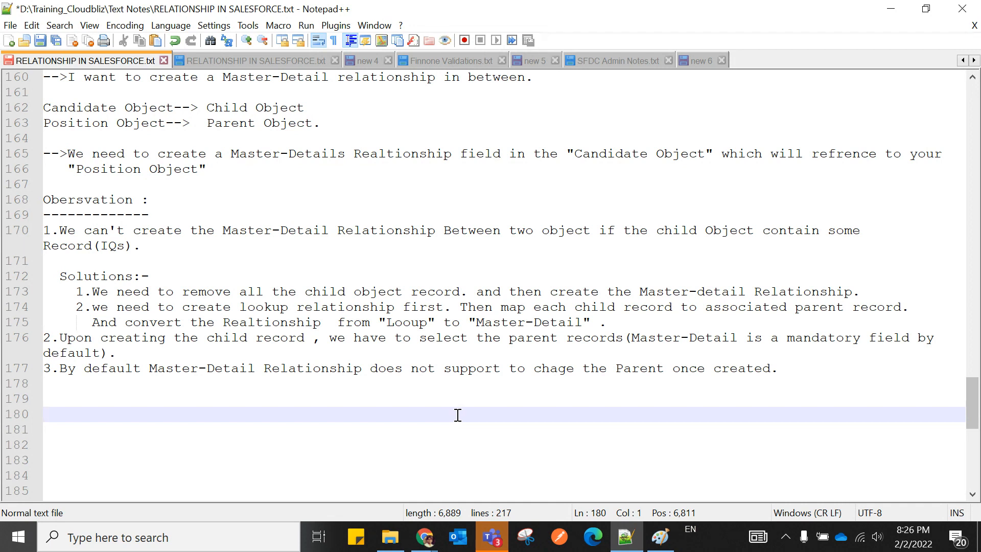
{"action": "left_click", "coordinate": [785, 367]}
{"action": "key", "text": "Return"}
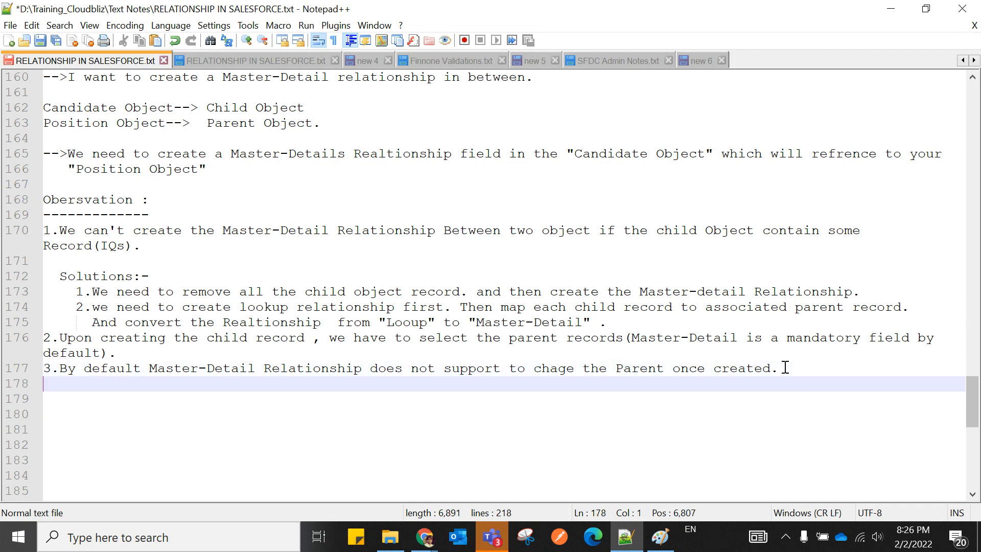
Type 'but we can enable this feature , By selecting the checkbox ""' on line 178.
{"action": "type", "text": "but "}
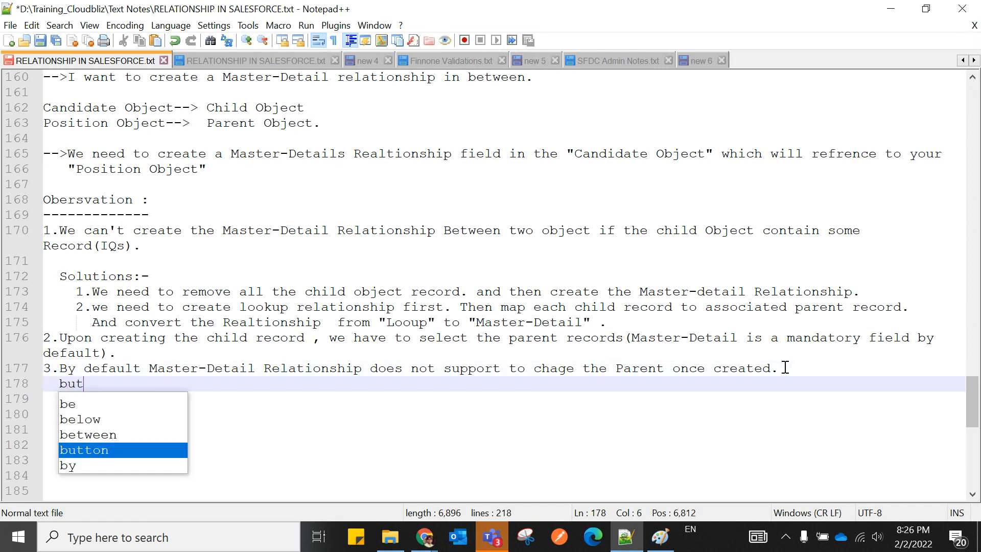
{"action": "type", "text": "we "}
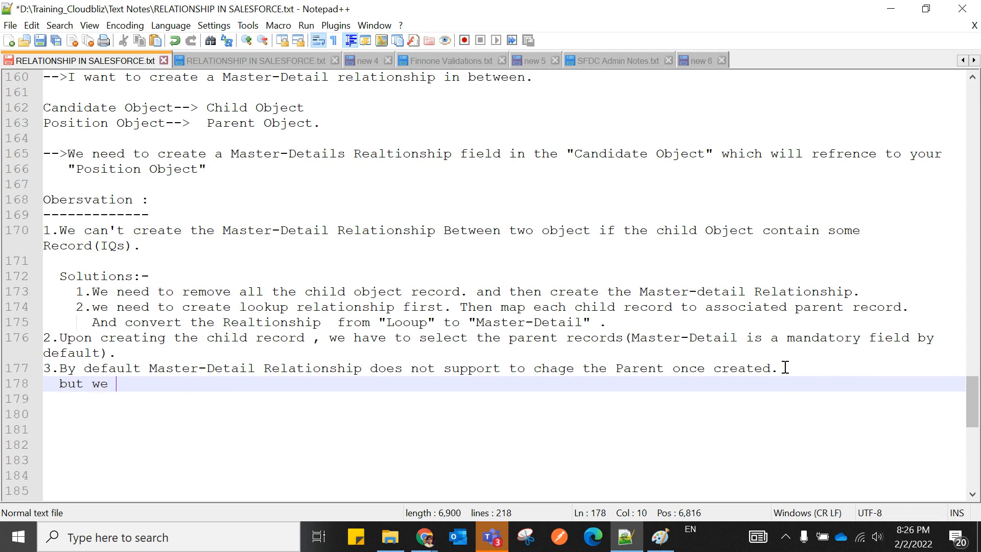
{"action": "type", "text": "can enable "}
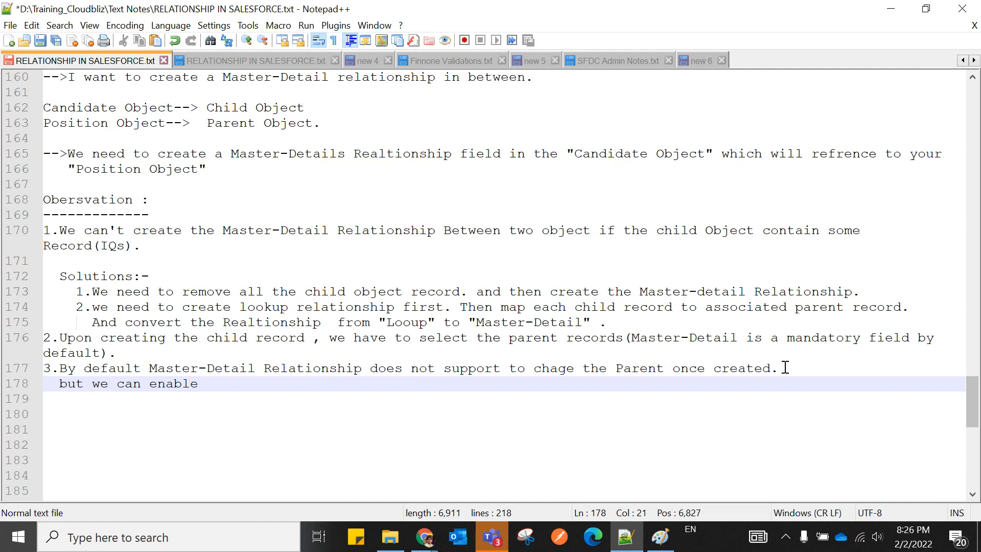
{"action": "type", "text": "this feature"}
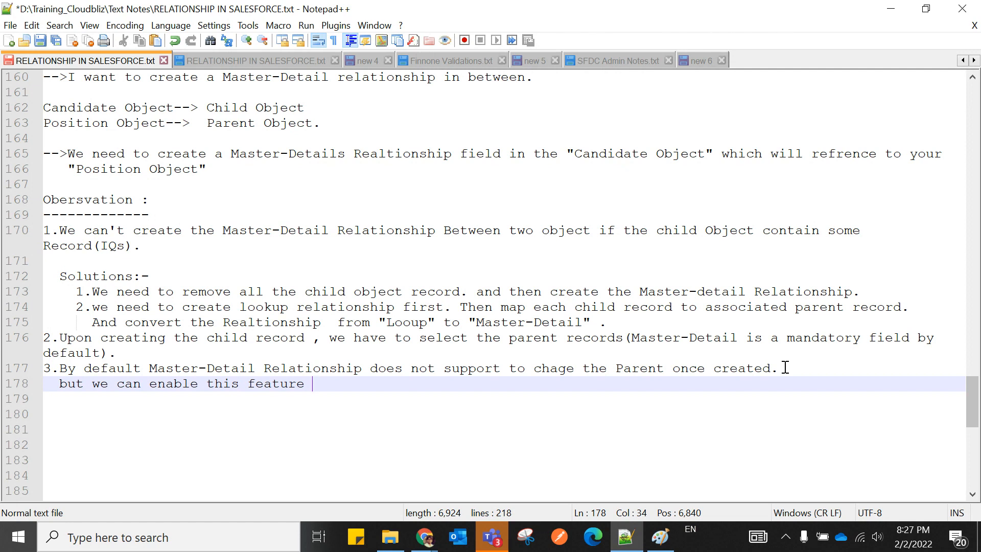
{"action": "type", "text": ","}
{"action": "type", "text": "B"}
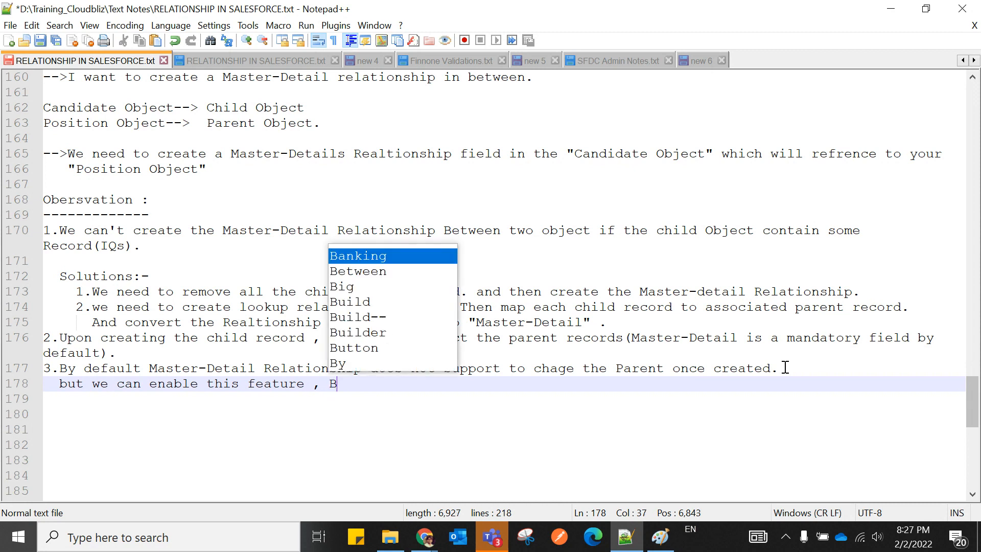
{"action": "type", "text": "y selecting"}
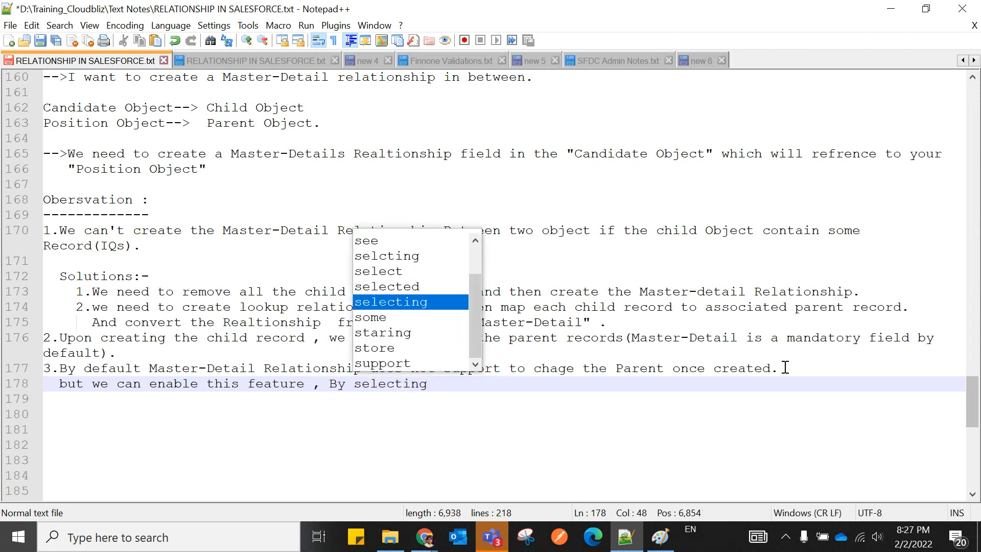
{"action": "type", "text": " the "}
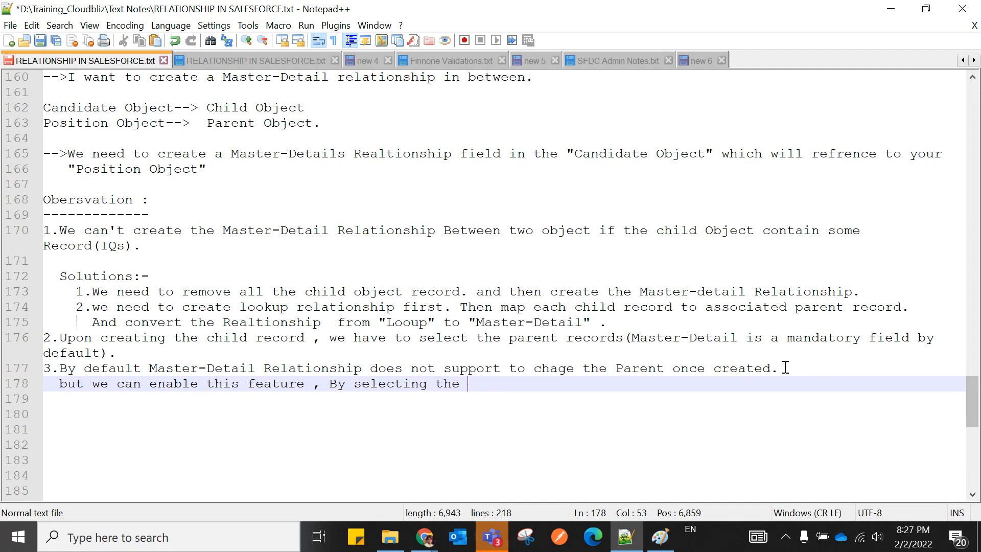
{"action": "type", "text": "checkb"}
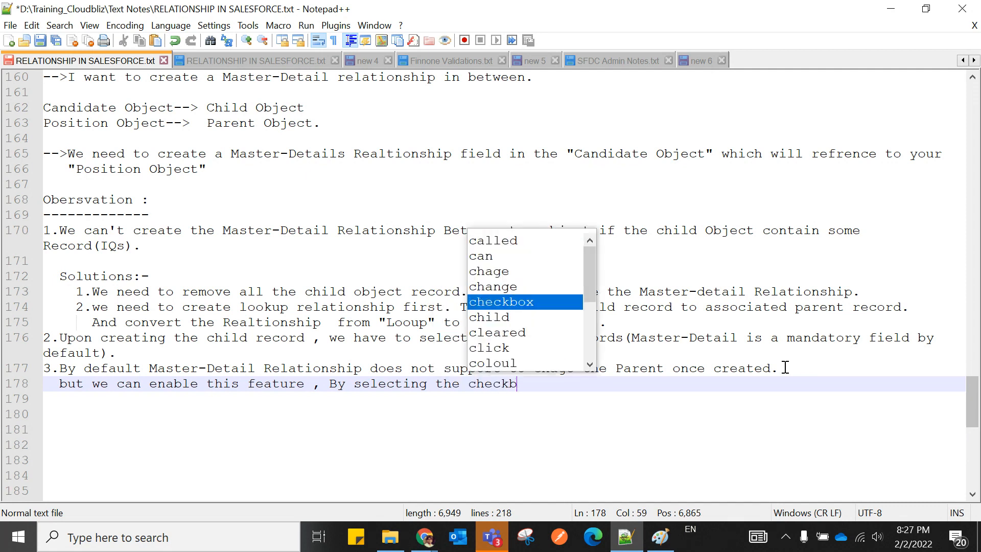
{"action": "type", "text": "ox \""}
{"action": "key", "text": "Left"}
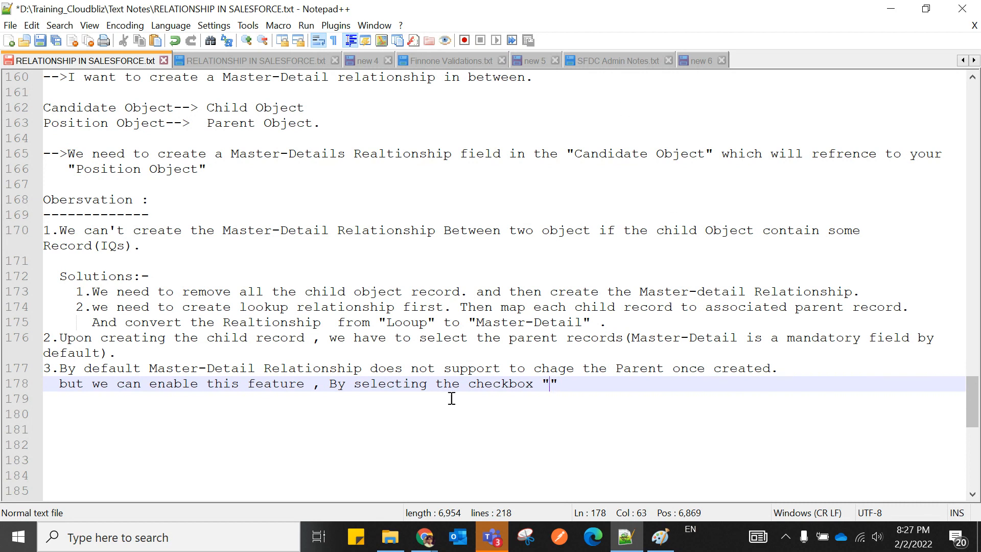
{"action": "left_click", "coordinate": [265, 433]}
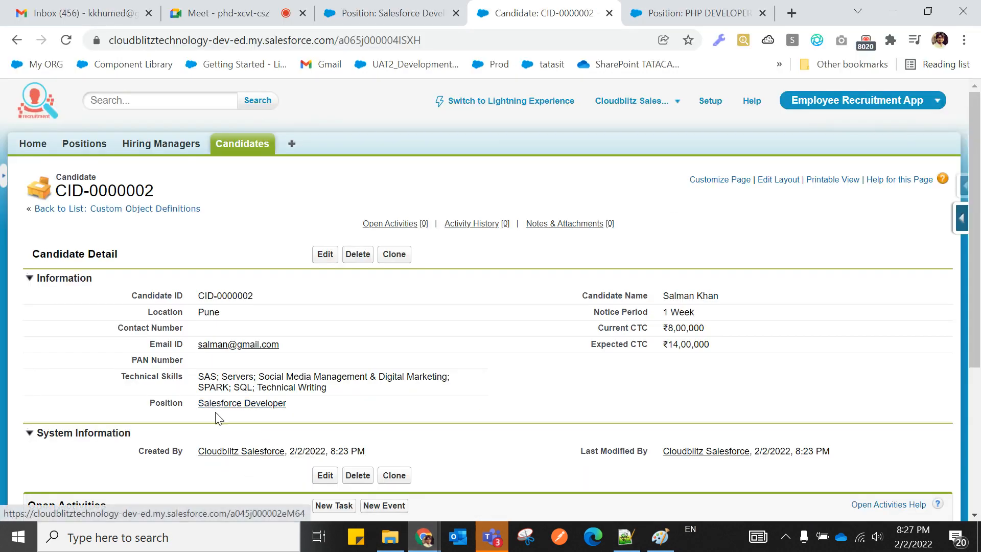
{"action": "scroll", "coordinate": [227, 410], "scroll_direction": "down", "scroll_amount": 3}
{"action": "left_click", "coordinate": [361, 16]}
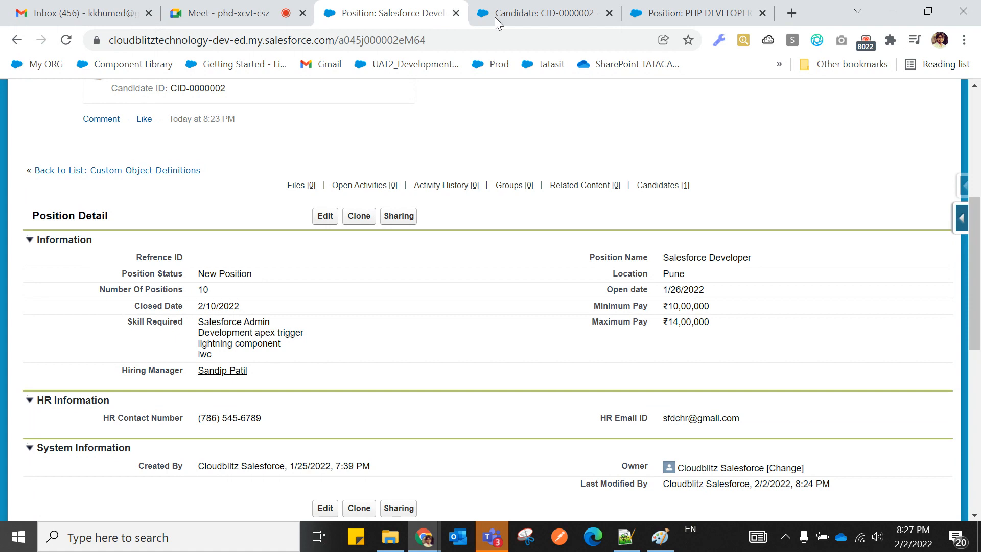
{"action": "left_click", "coordinate": [494, 17]}
{"action": "left_click", "coordinate": [657, 14]}
{"action": "left_click", "coordinate": [550, 20]}
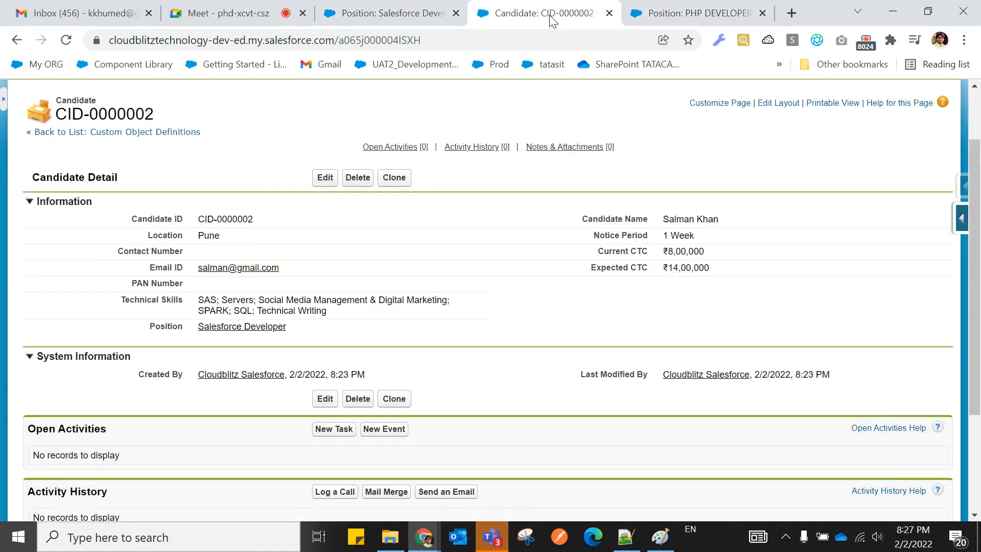
{"action": "left_click", "coordinate": [406, 25]}
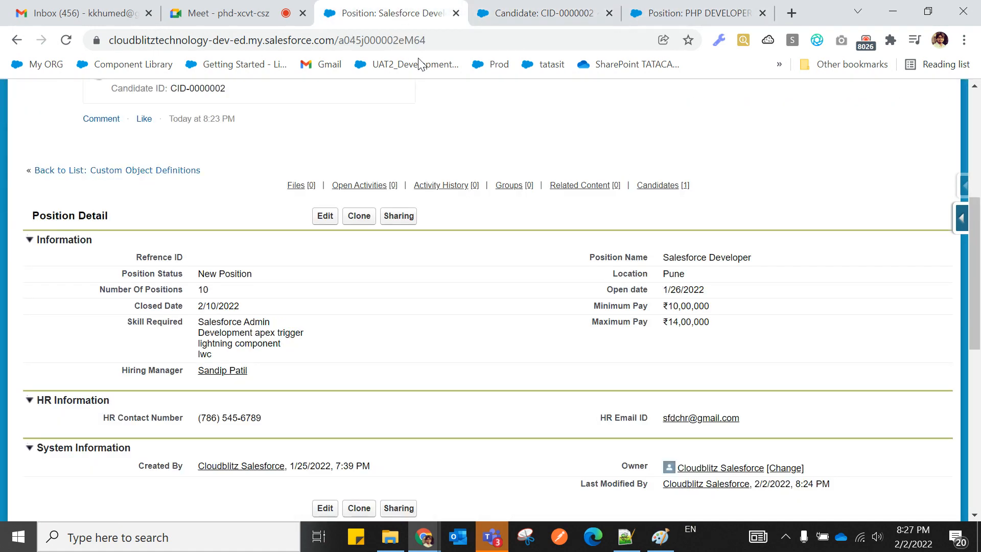
{"action": "left_click", "coordinate": [625, 536]}
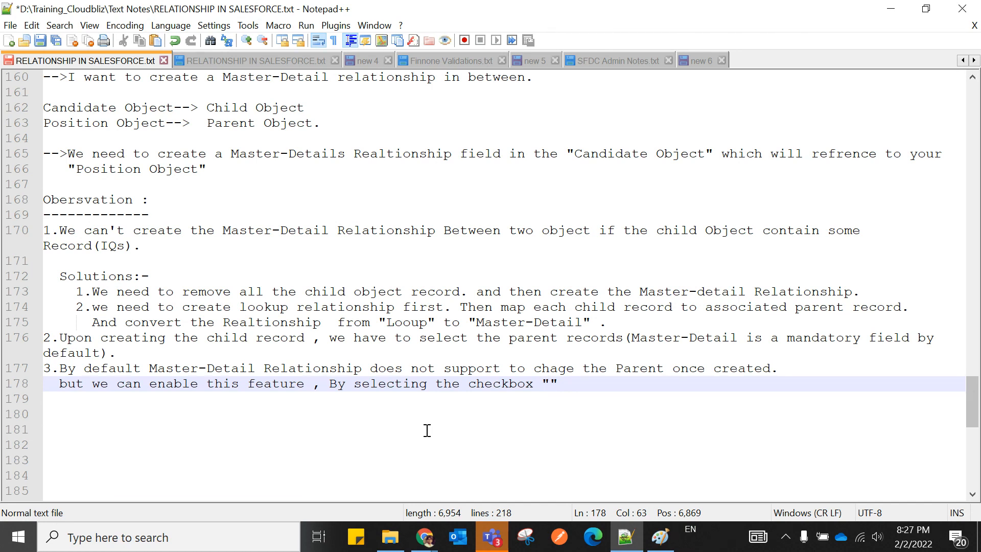
Put 'Allow Re-Parenting' in the quotes and append 'upon creating the Relationship.'.
{"action": "type", "text": "Allow Re"}
{"action": "key", "text": "Return"}
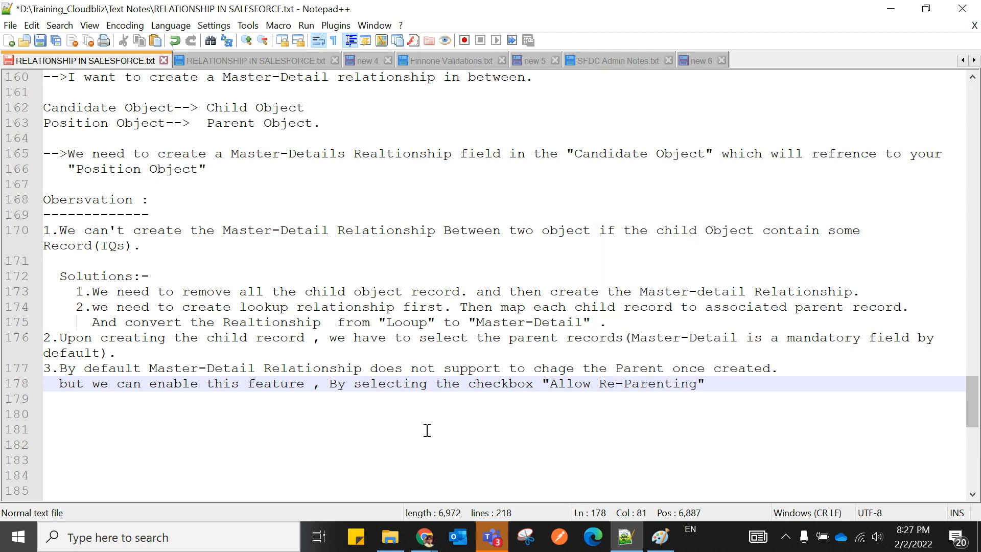
{"action": "left_click", "coordinate": [720, 382]}
{"action": "type", "text": "upon c"}
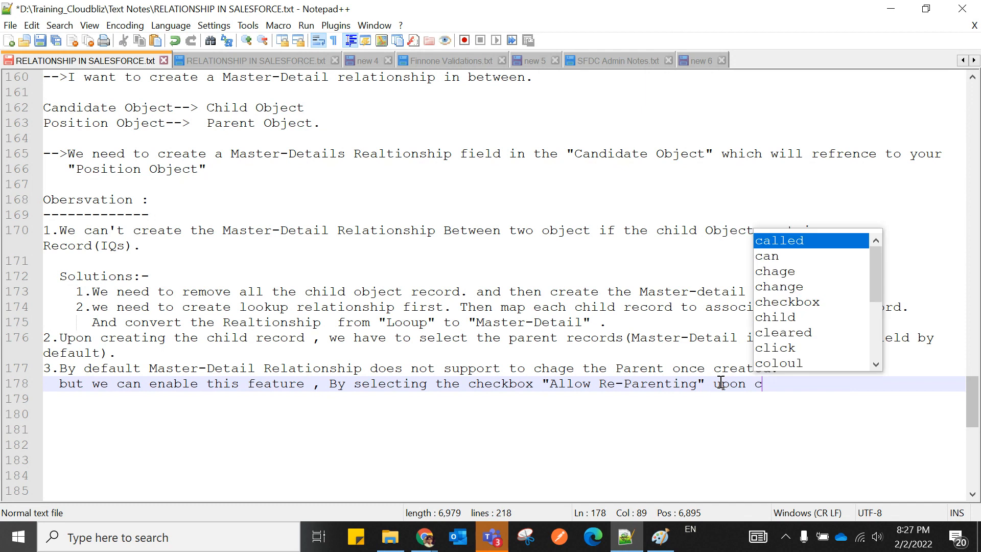
{"action": "type", "text": "reating the Rel"}
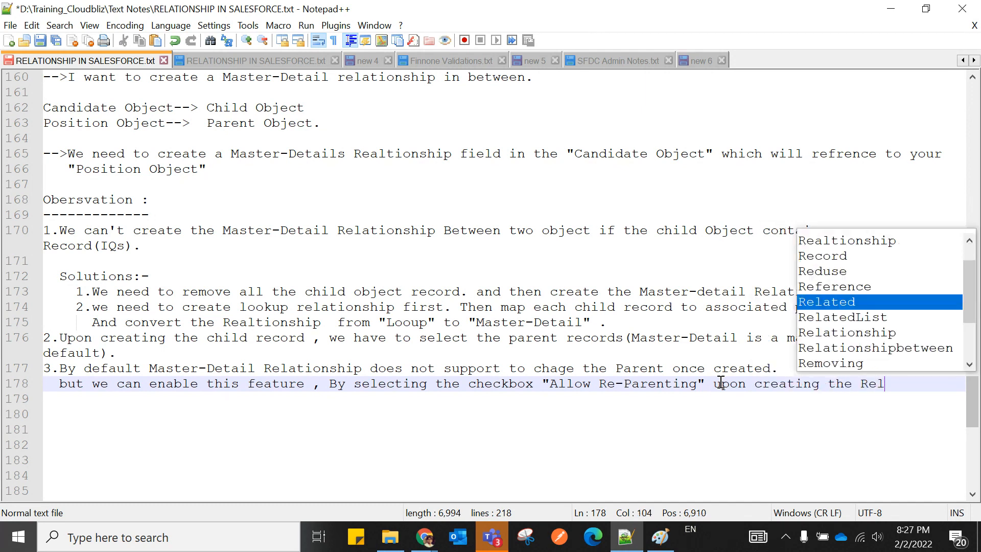
{"action": "key", "text": "Down"}
{"action": "key", "text": "Down"}
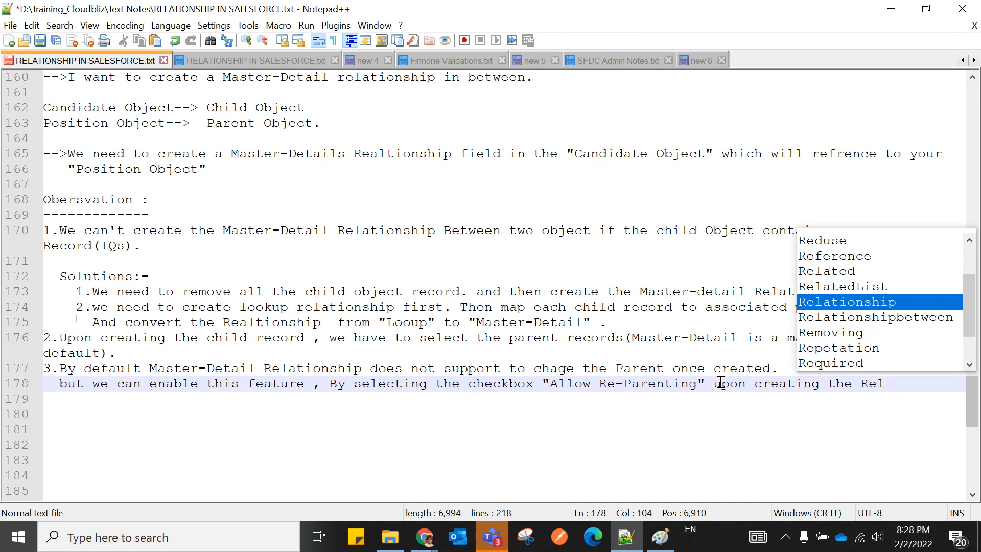
{"action": "key", "text": "Return"}
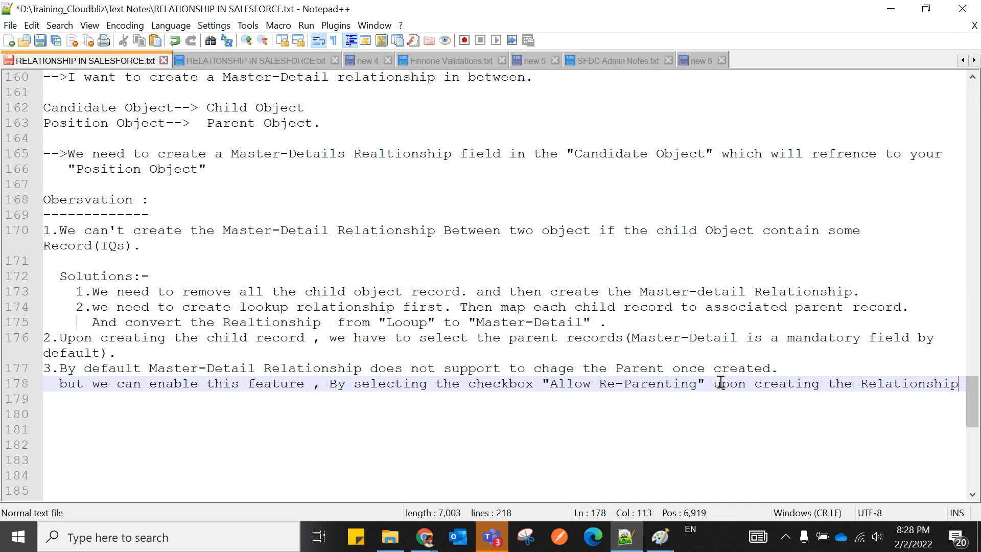
{"action": "type", "text": "."}
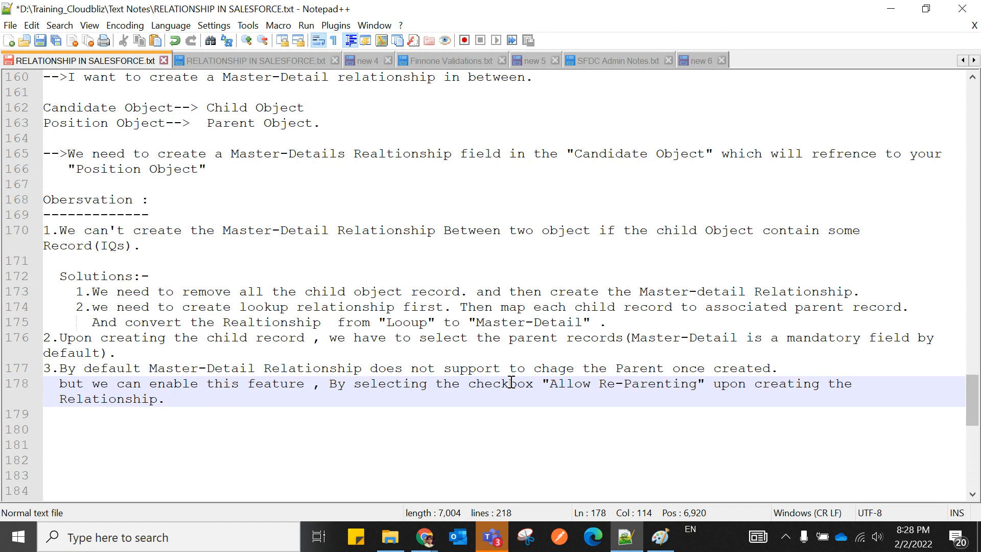
{"action": "left_click_drag", "start_coordinate": [550, 384], "coordinate": [705, 385]}
Clear the checkbox selection and return to the Salesforce Developer position page.
{"action": "left_click", "coordinate": [732, 404]}
{"action": "mouse_move", "coordinate": [423, 537]}
{"action": "left_click", "coordinate": [273, 485]}
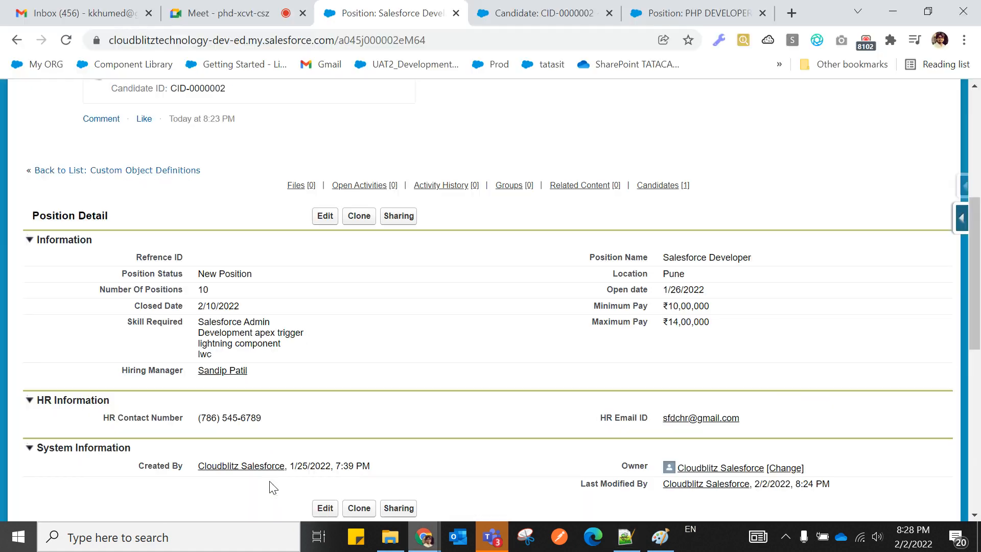
{"action": "scroll", "coordinate": [341, 345], "scroll_direction": "up", "scroll_amount": 6}
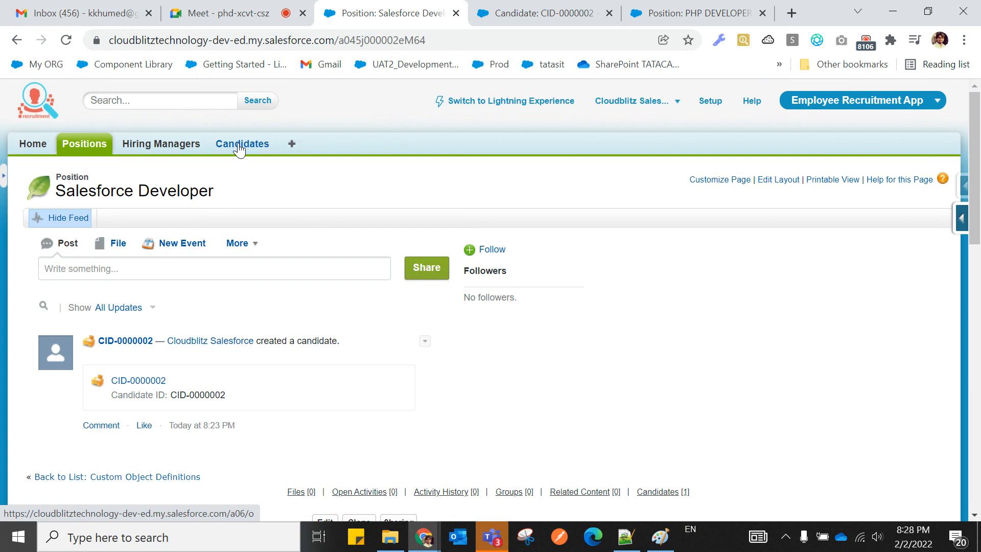
Search Setup for 'object' and open the Candidate custom object definition.
{"action": "left_click", "coordinate": [707, 101]}
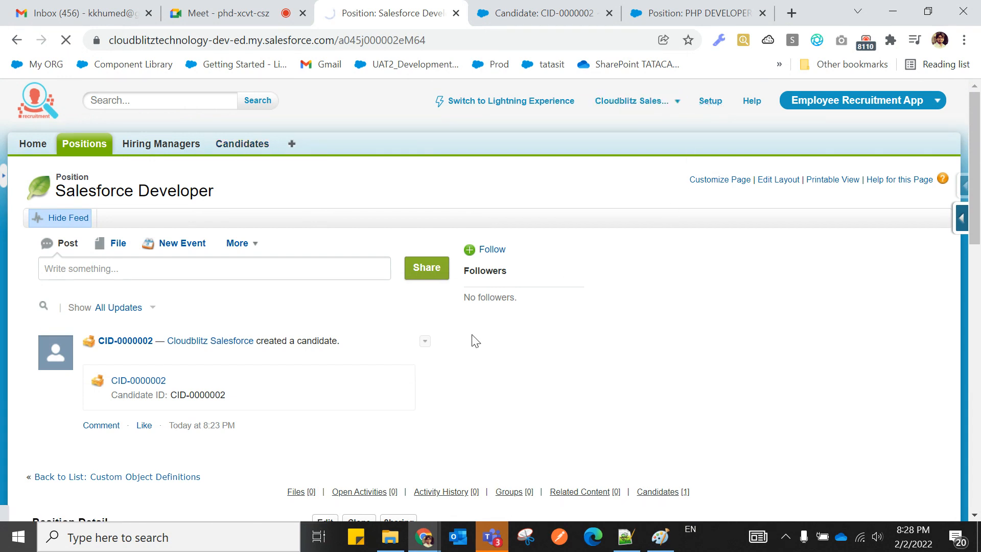
{"action": "scroll", "coordinate": [286, 360], "scroll_direction": "down", "scroll_amount": 4}
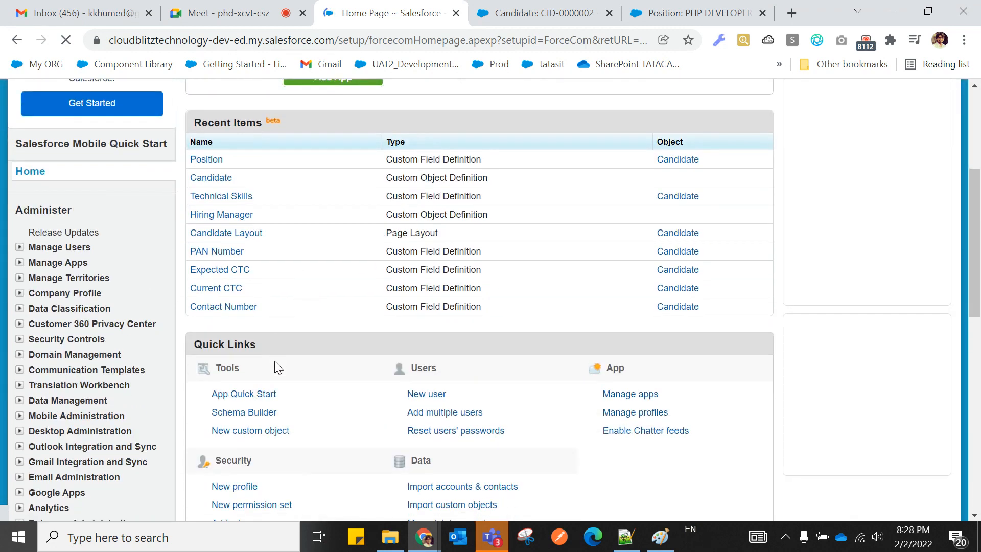
{"action": "left_click", "coordinate": [40, 180]}
{"action": "type", "text": "o"}
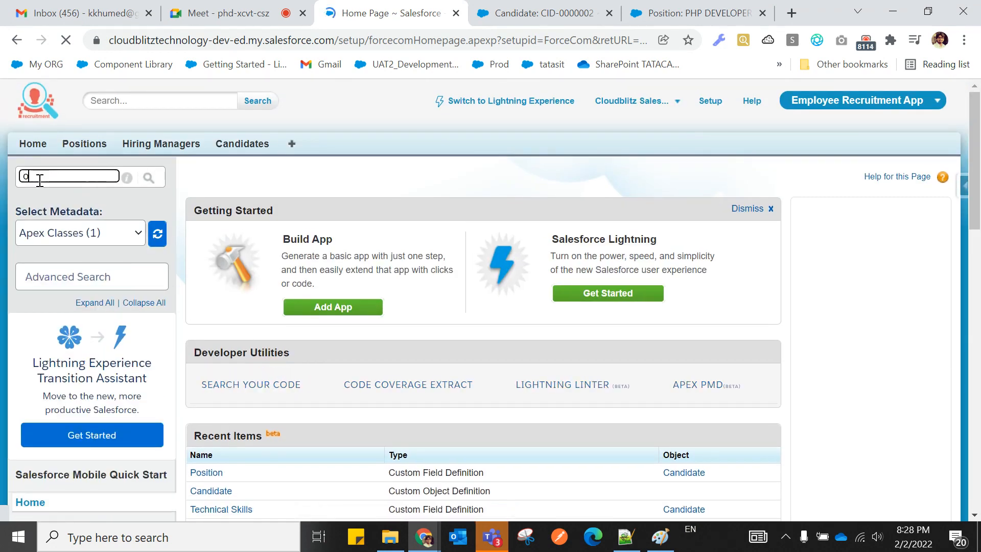
{"action": "type", "text": "bject"}
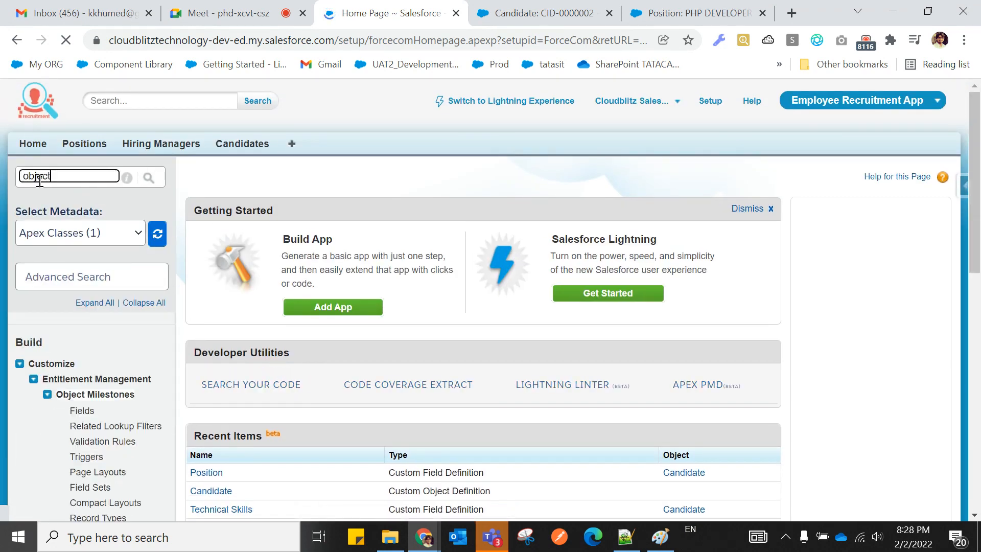
{"action": "scroll", "coordinate": [45, 281], "scroll_direction": "down", "scroll_amount": 9}
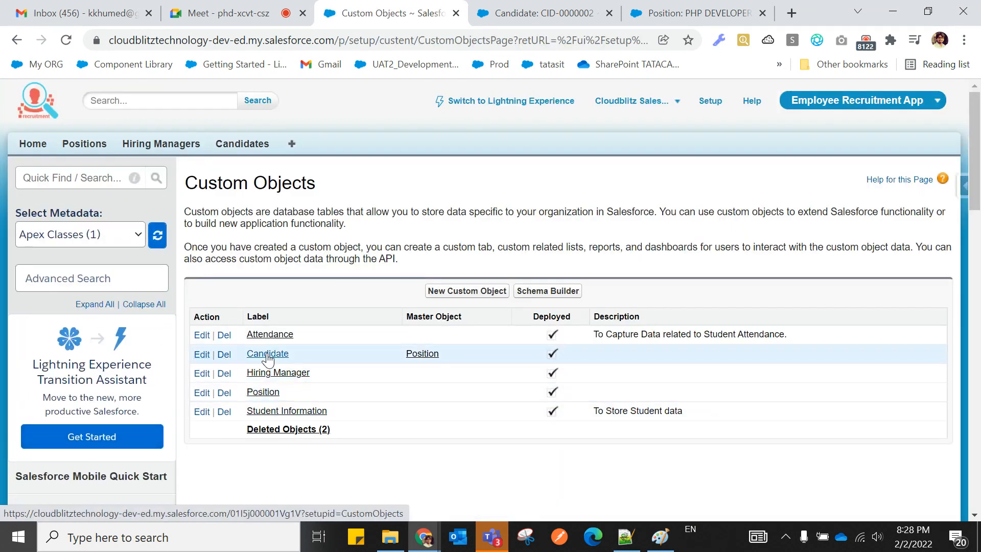
{"action": "left_click", "coordinate": [267, 357]}
Check Reparentable Master Detail on the Candidate's Position field and save it.
{"action": "scroll", "coordinate": [269, 360], "scroll_direction": "down", "scroll_amount": 3}
{"action": "scroll", "coordinate": [269, 360], "scroll_direction": "down", "scroll_amount": 5}
{"action": "left_click", "coordinate": [308, 378]}
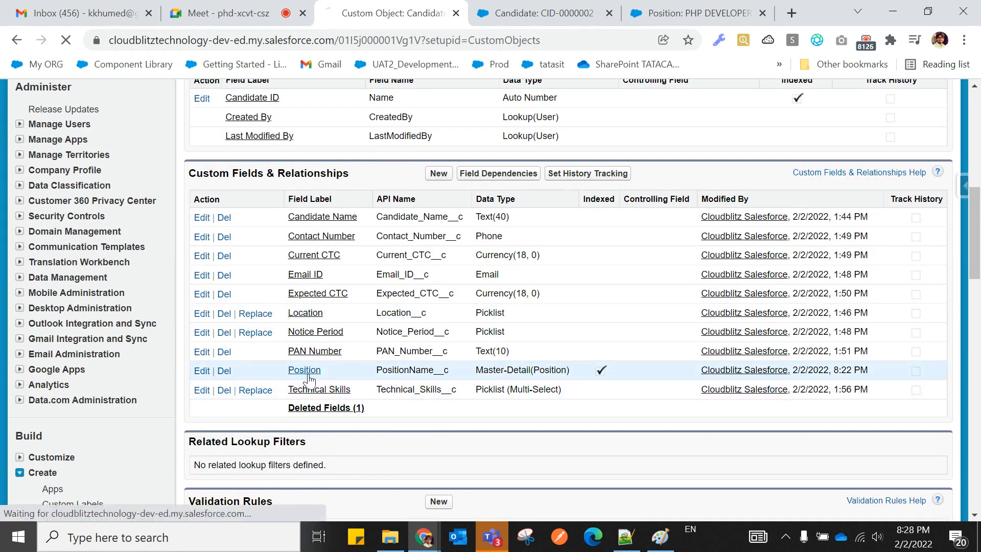
{"action": "scroll", "coordinate": [309, 377], "scroll_direction": "down", "scroll_amount": 3}
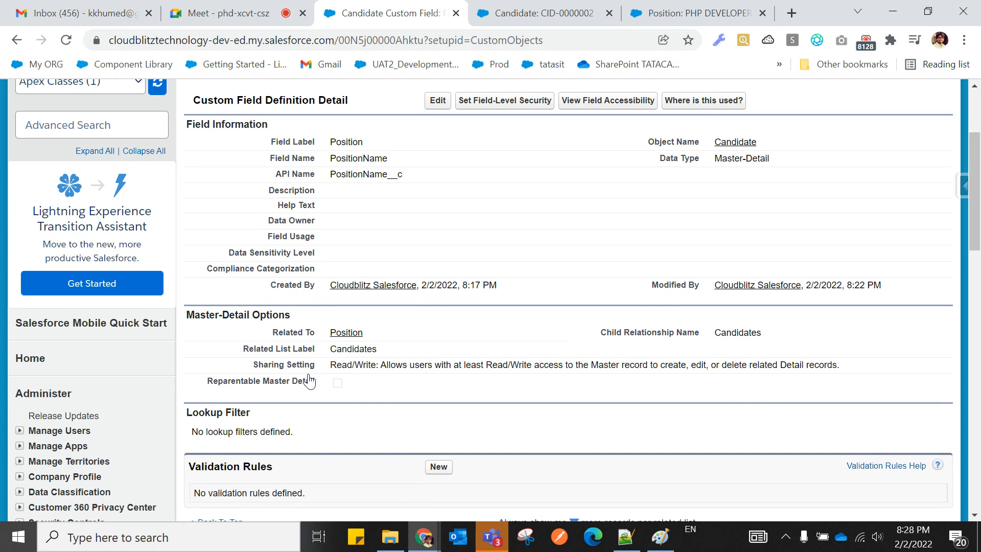
{"action": "left_click", "coordinate": [437, 101]}
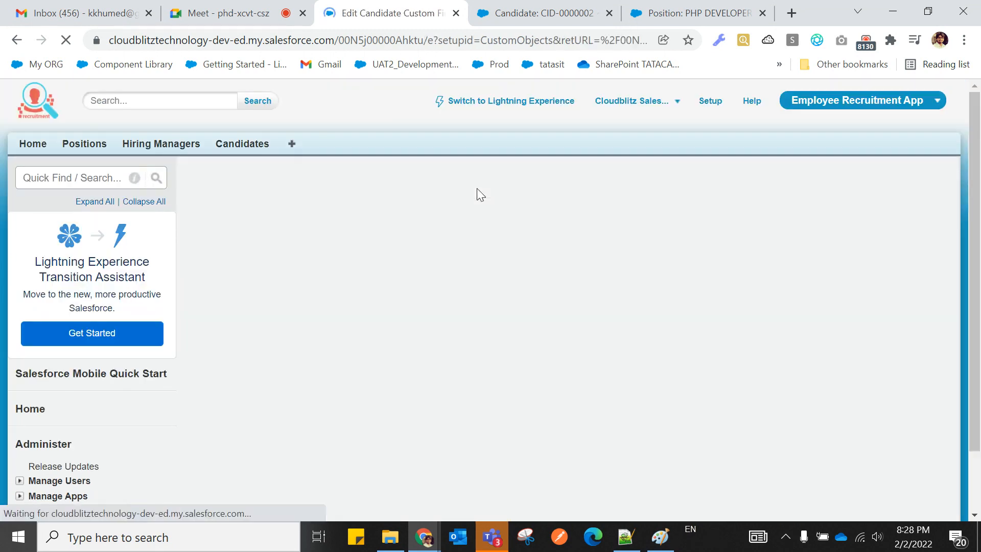
{"action": "scroll", "coordinate": [442, 390], "scroll_direction": "down", "scroll_amount": 7}
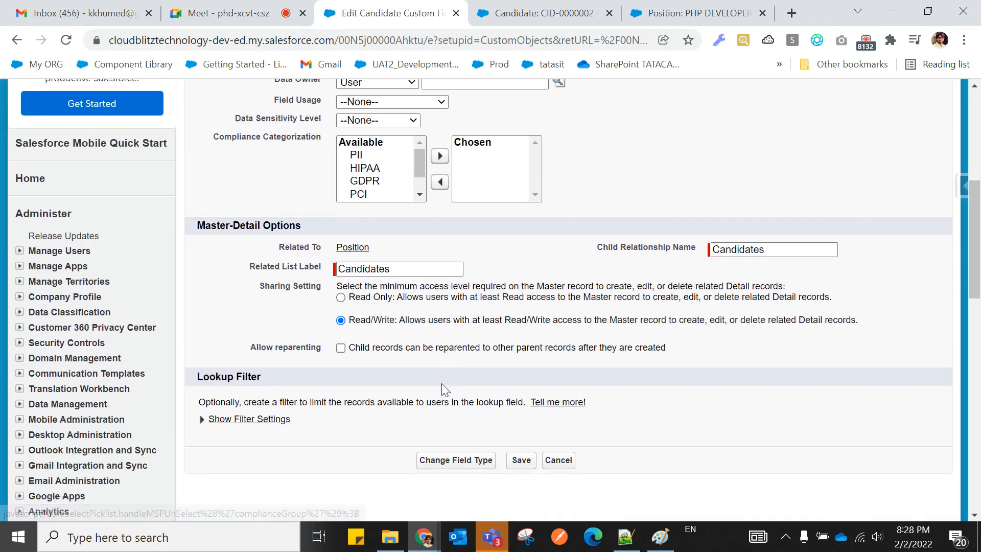
{"action": "left_click", "coordinate": [340, 348]}
{"action": "left_click", "coordinate": [520, 462]}
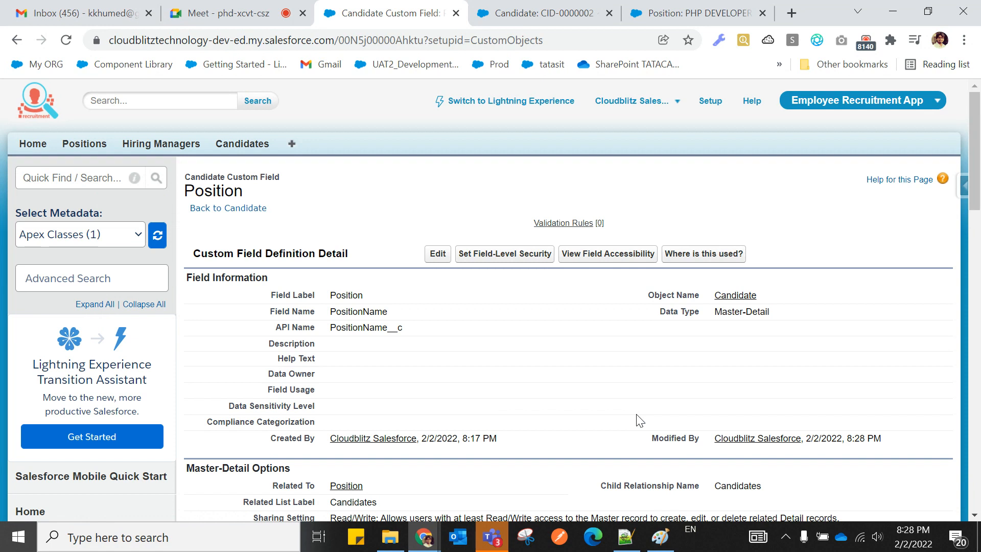
{"action": "scroll", "coordinate": [640, 420], "scroll_direction": "down", "scroll_amount": 5}
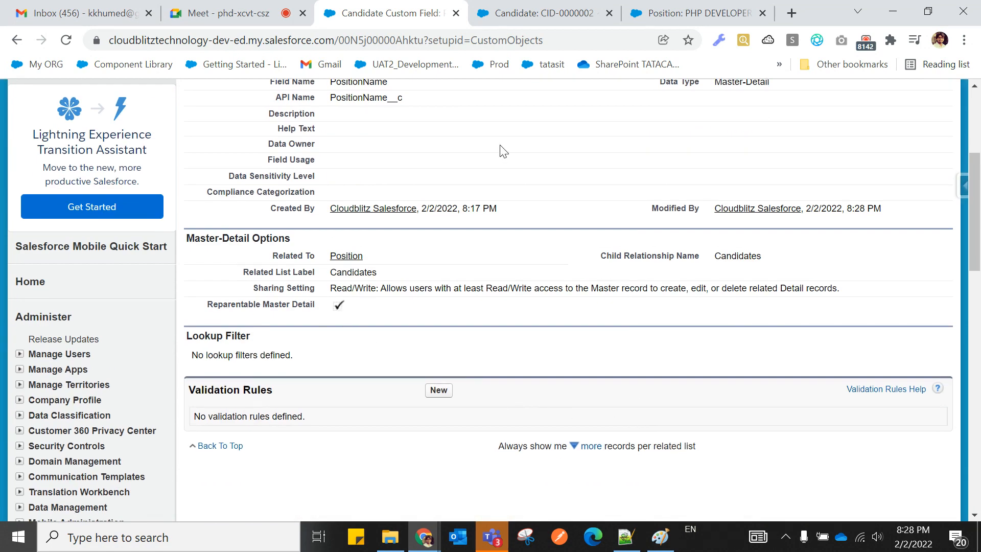
{"action": "left_click", "coordinate": [533, 16]}
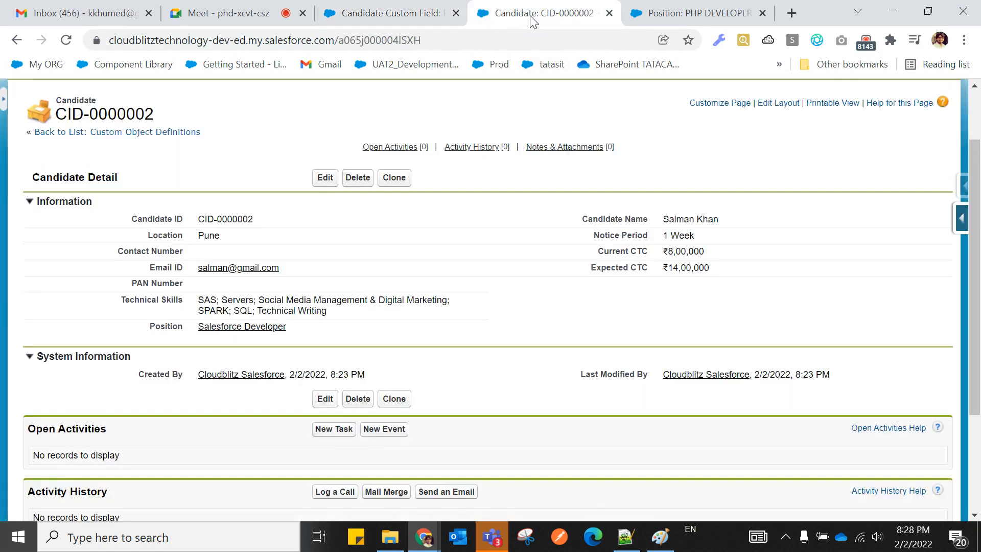
Change candidate CID-0000002's Position from Salesforce Developer to PHP DEVELOPER and save.
{"action": "left_click", "coordinate": [65, 39]}
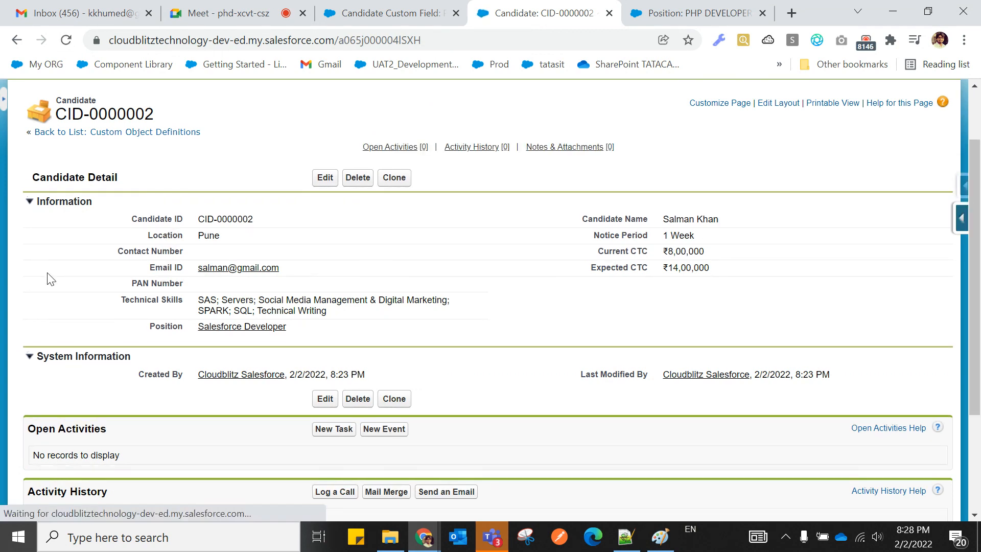
{"action": "double_click", "coordinate": [347, 331]}
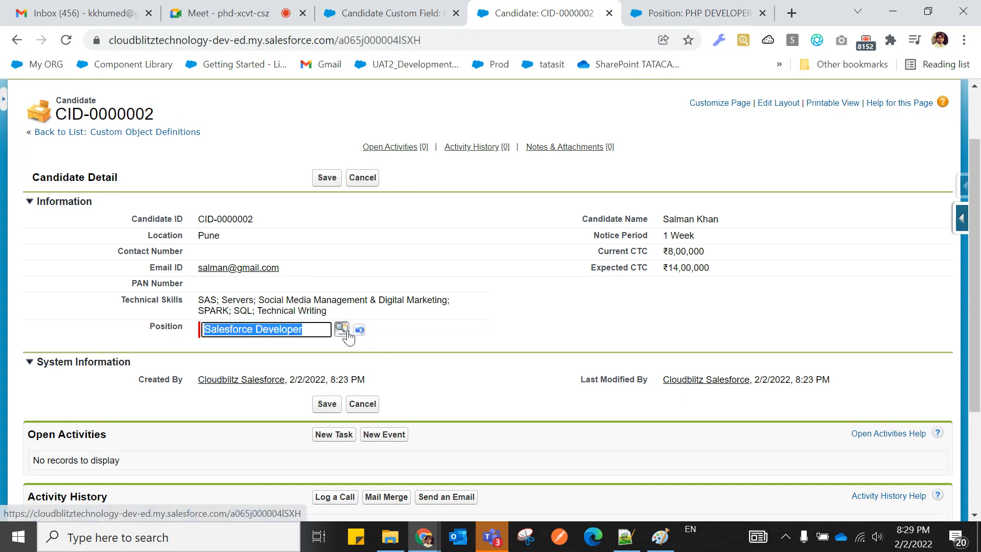
{"action": "left_click", "coordinate": [345, 331]}
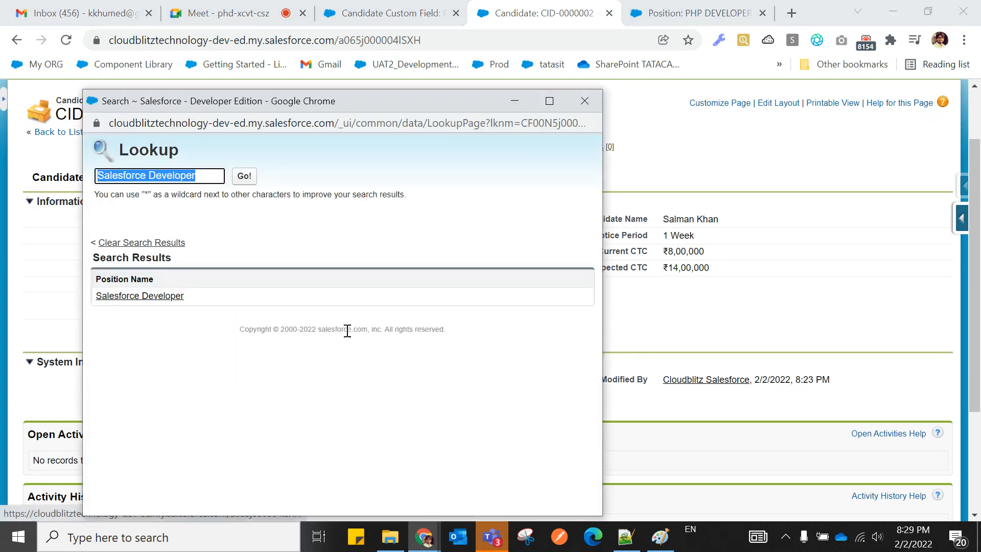
{"action": "key", "text": "BackSpace"}
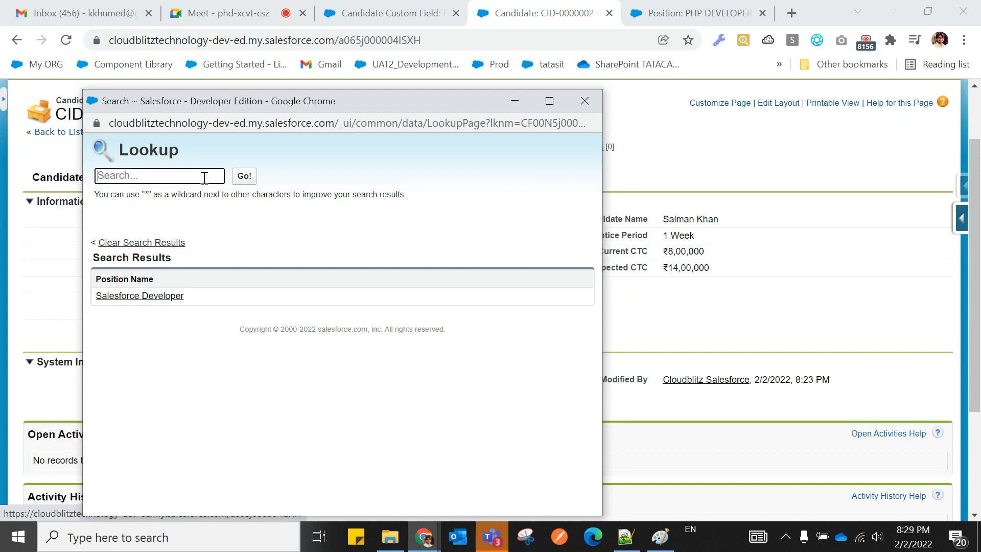
{"action": "left_click", "coordinate": [242, 178]}
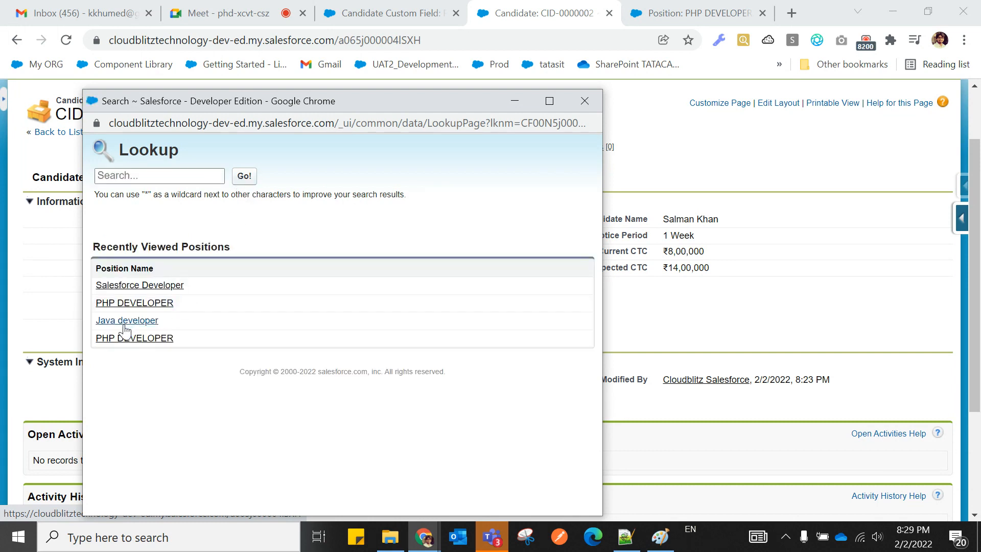
{"action": "left_click", "coordinate": [122, 338]}
{"action": "left_click", "coordinate": [327, 403]}
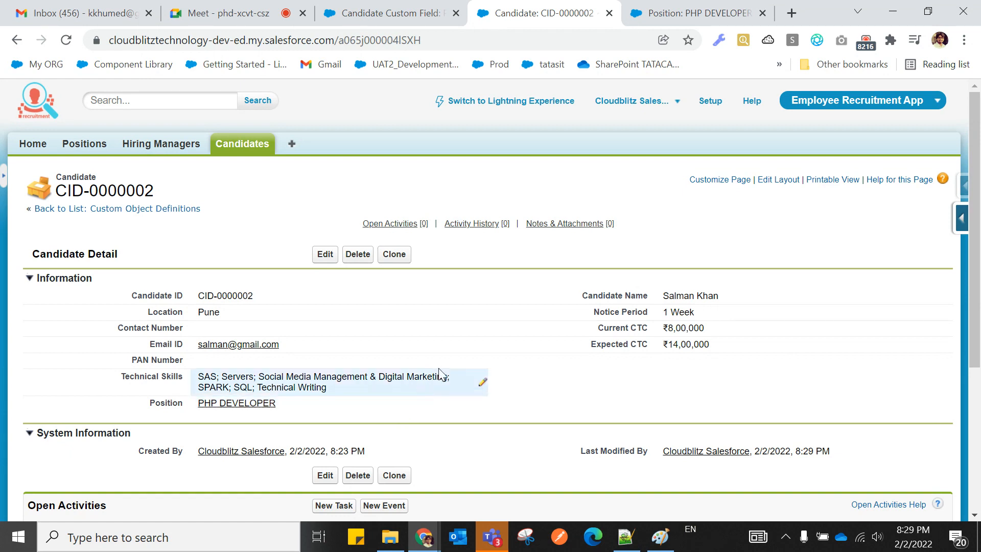
{"action": "scroll", "coordinate": [445, 376], "scroll_direction": "down", "scroll_amount": 3}
Add an unindented line 179 beginning with '4.' below the re-parenting note.
{"action": "left_click", "coordinate": [625, 536]}
{"action": "key", "text": "Return"}
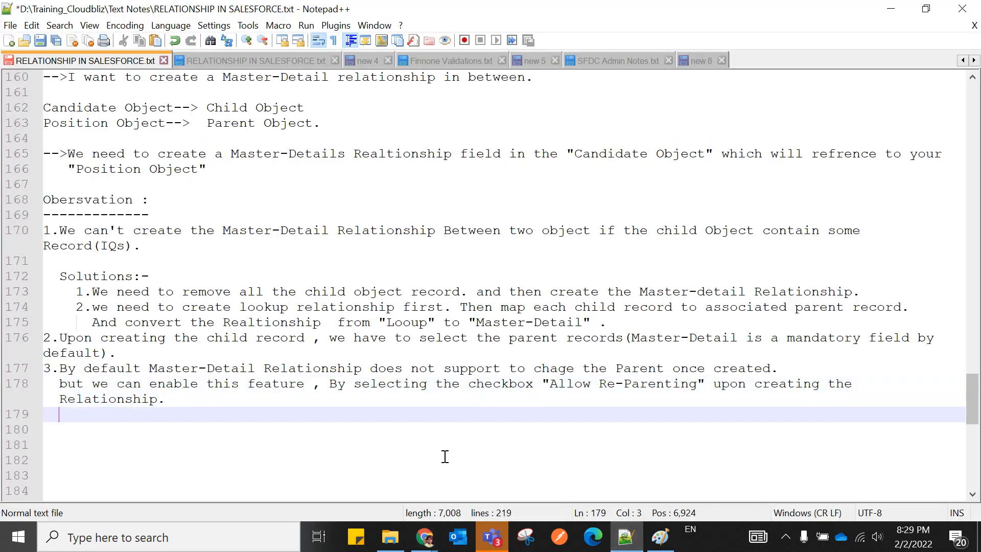
{"action": "key", "text": "BackSpace"}
{"action": "type", "text": "4."}
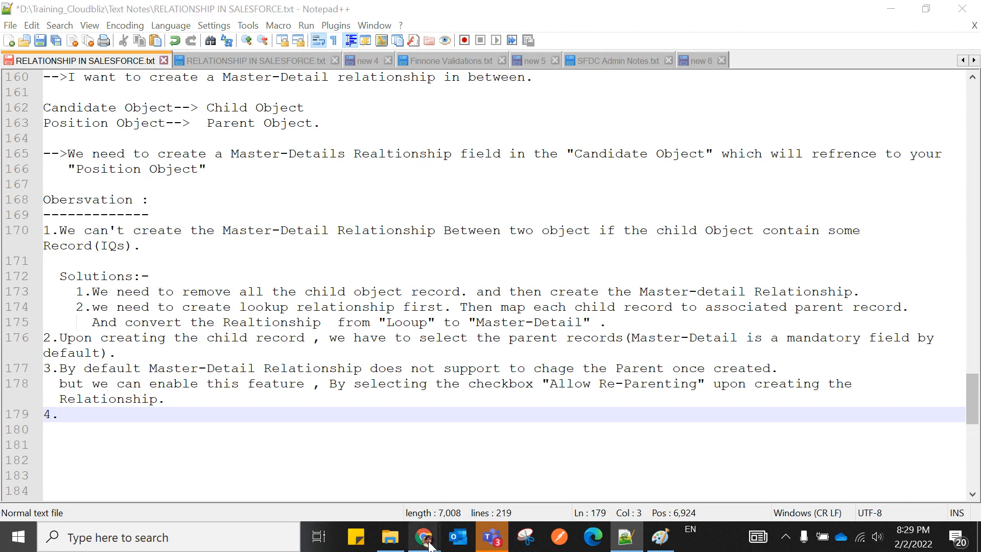
{"action": "mouse_move", "coordinate": [424, 536]}
{"action": "left_click", "coordinate": [286, 498]}
Start a new Position record from the Positions list.
{"action": "scroll", "coordinate": [360, 334], "scroll_direction": "up", "scroll_amount": 3}
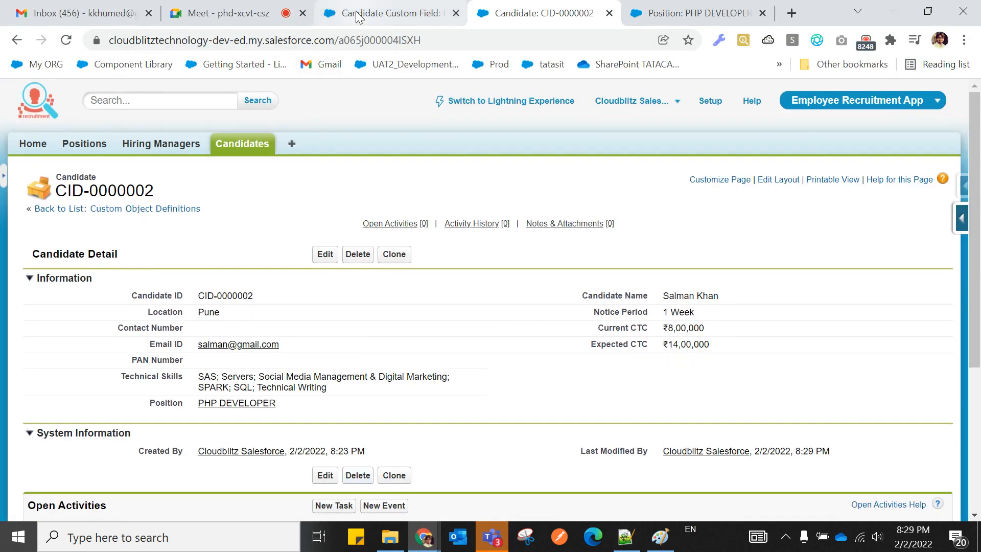
{"action": "left_click", "coordinate": [359, 15]}
{"action": "scroll", "coordinate": [307, 300], "scroll_direction": "up", "scroll_amount": 3}
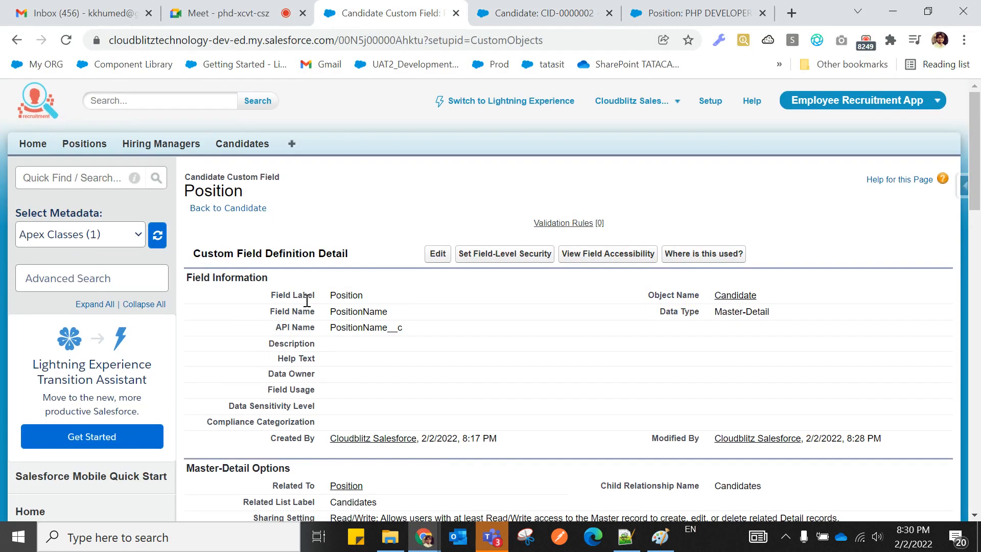
{"action": "left_click", "coordinate": [83, 144]}
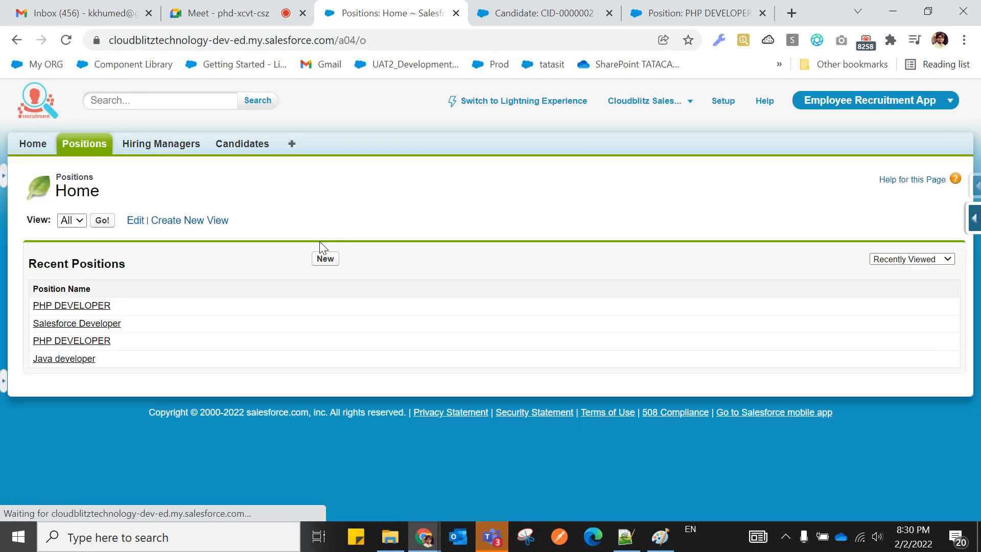
{"action": "left_click", "coordinate": [323, 259]}
{"action": "scroll", "coordinate": [390, 308], "scroll_direction": "down", "scroll_amount": 2}
{"action": "scroll", "coordinate": [391, 312], "scroll_direction": "up", "scroll_amount": 2}
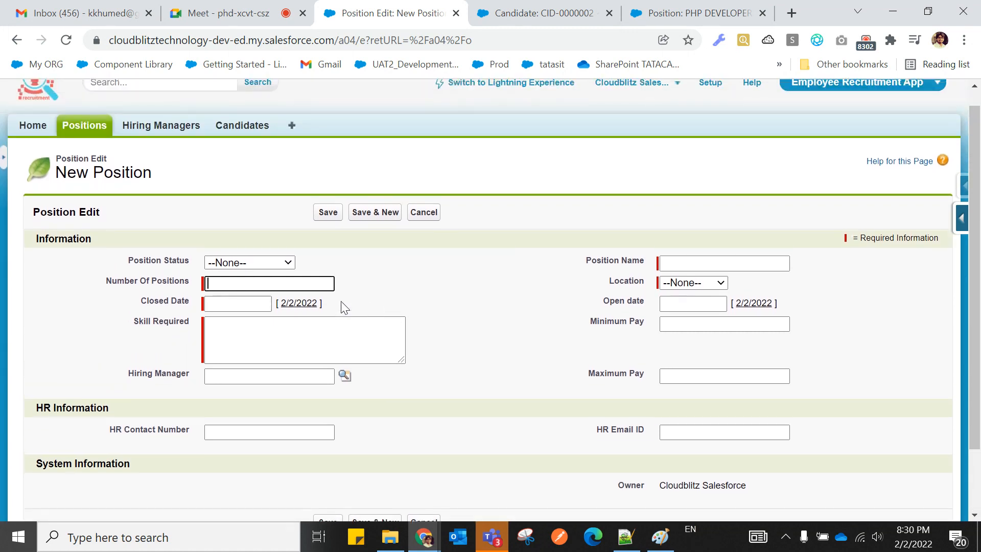
Type SAP CONSULTANT, set Closed Date to the 24th and Open Date to today.
{"action": "left_click", "coordinate": [242, 282]}
{"action": "type", "text": "SAP CONSULTANT"}
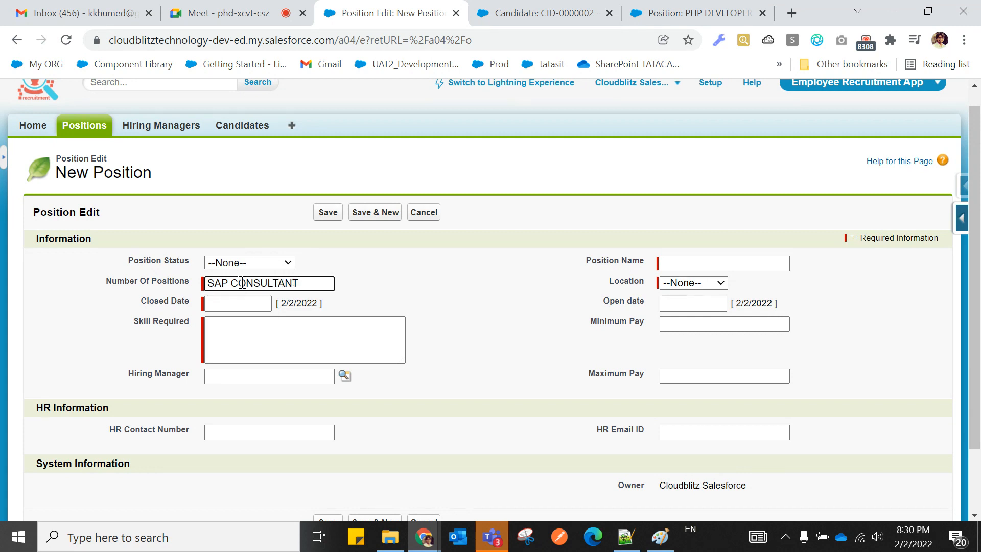
{"action": "left_click", "coordinate": [305, 303]}
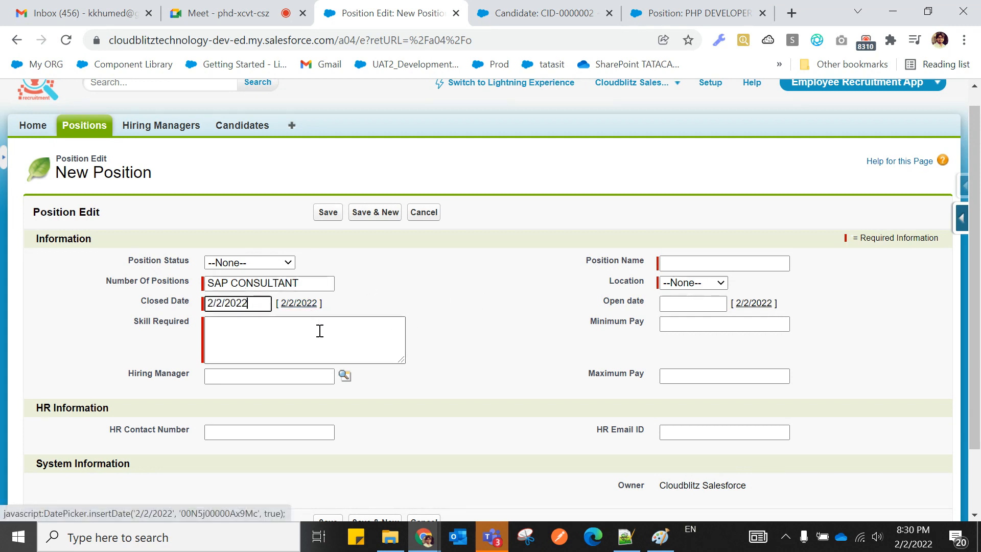
{"action": "left_click", "coordinate": [244, 304]}
{"action": "left_click", "coordinate": [311, 395]}
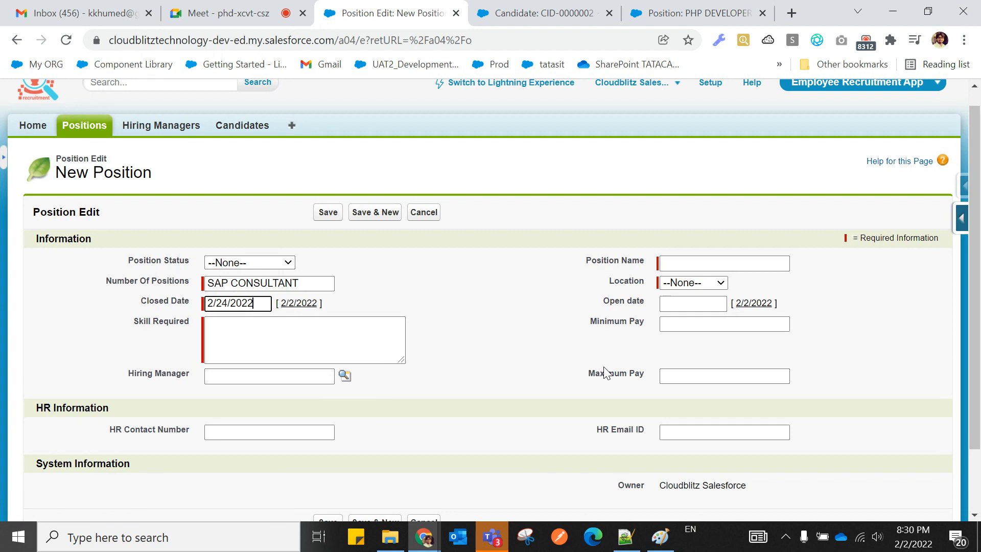
{"action": "left_click", "coordinate": [751, 304]}
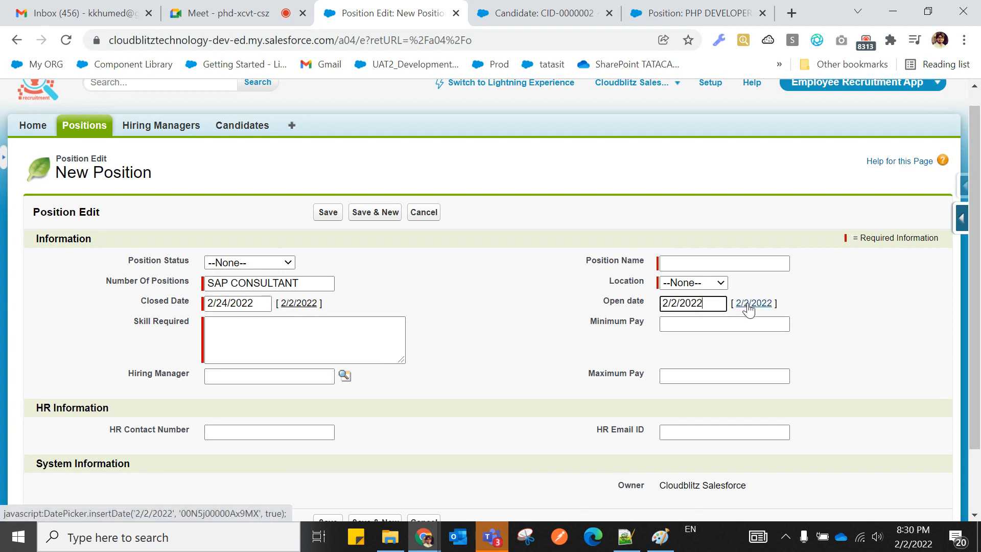
{"action": "left_click", "coordinate": [687, 265]}
Move SAP CONSULTANT into Position Name and set Number Of Positions to 10.
{"action": "left_click", "coordinate": [312, 281]}
{"action": "key", "text": "ctrl+a"}
{"action": "key", "text": "ctrl+c"}
{"action": "key", "text": "BackSpace"}
{"action": "left_click", "coordinate": [672, 262]}
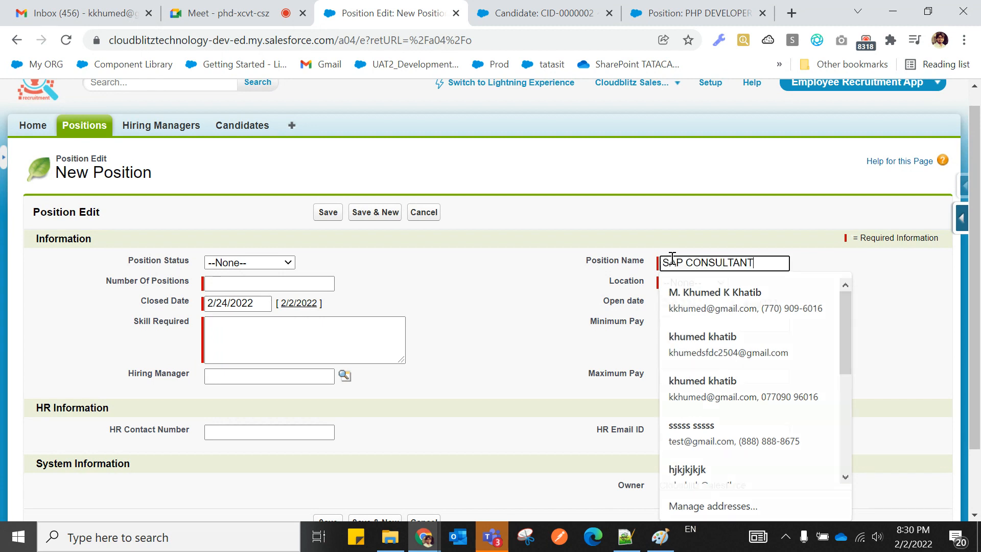
{"action": "key", "text": "ctrl+v"}
{"action": "left_click", "coordinate": [282, 283]}
{"action": "type", "text": "10"}
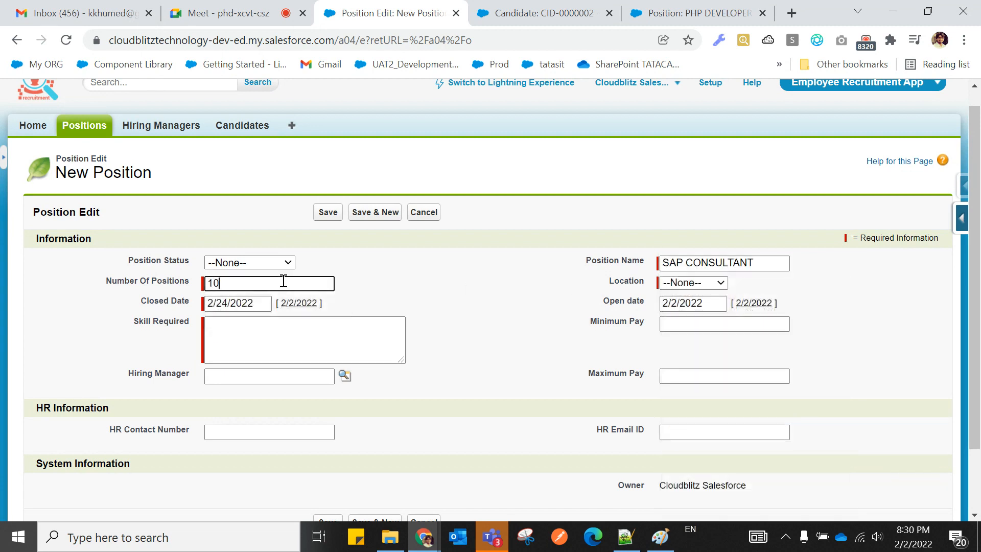
Enter skill SAP, choose a hiring manager from recent records, and save.
{"action": "left_click", "coordinate": [265, 354]}
{"action": "type", "text": "SAP"}
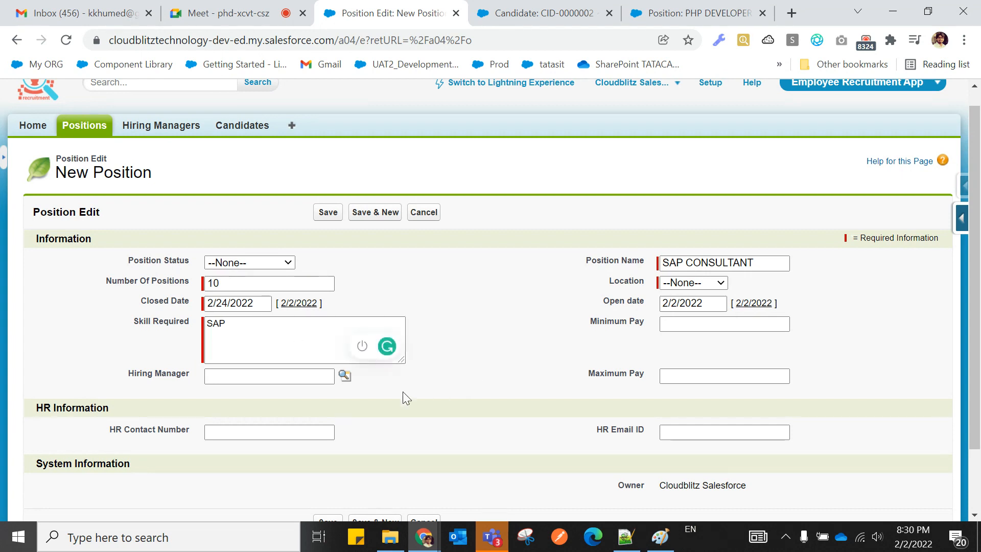
{"action": "left_click", "coordinate": [347, 378]}
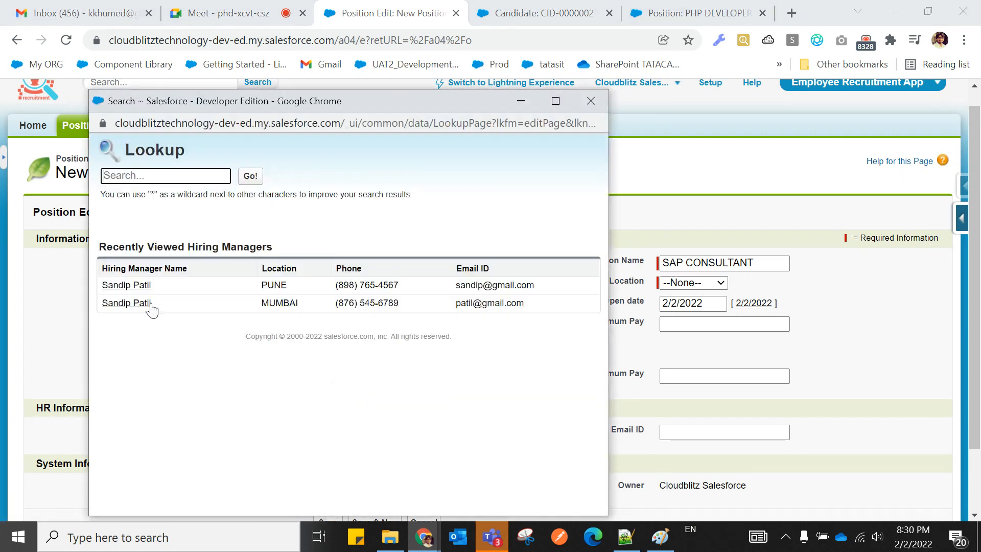
{"action": "left_click", "coordinate": [144, 306]}
{"action": "left_click", "coordinate": [329, 212]}
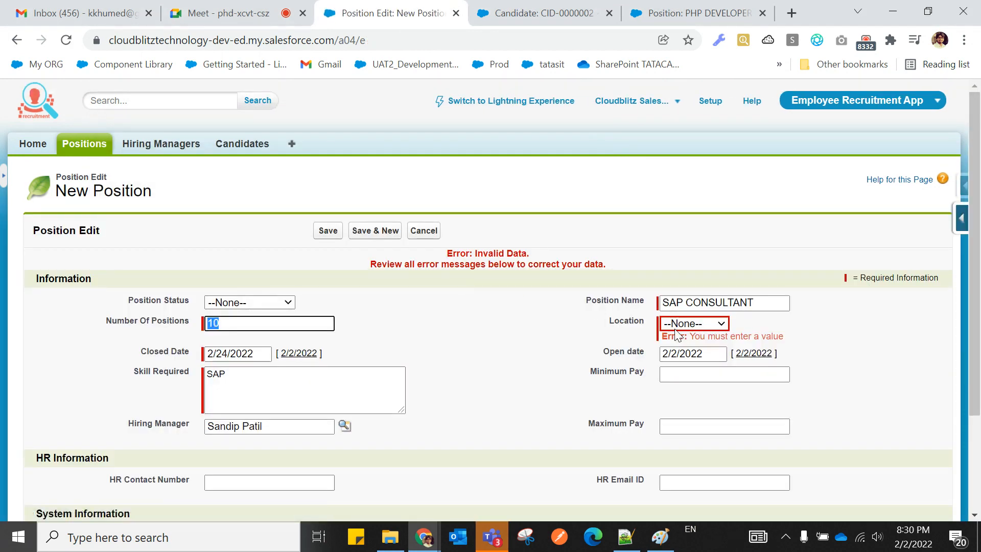
Set Location to Mumbai and save the SAP CONSULTANT position again.
{"action": "left_click", "coordinate": [675, 329]}
{"action": "left_click", "coordinate": [682, 389]}
{"action": "left_click", "coordinate": [330, 233]}
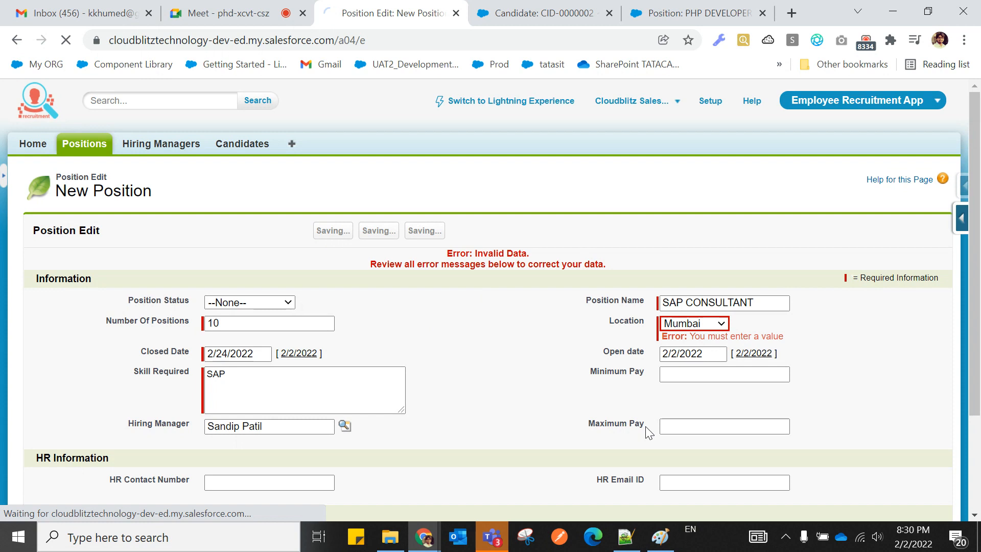
{"action": "scroll", "coordinate": [645, 426], "scroll_direction": "down", "scroll_amount": 5}
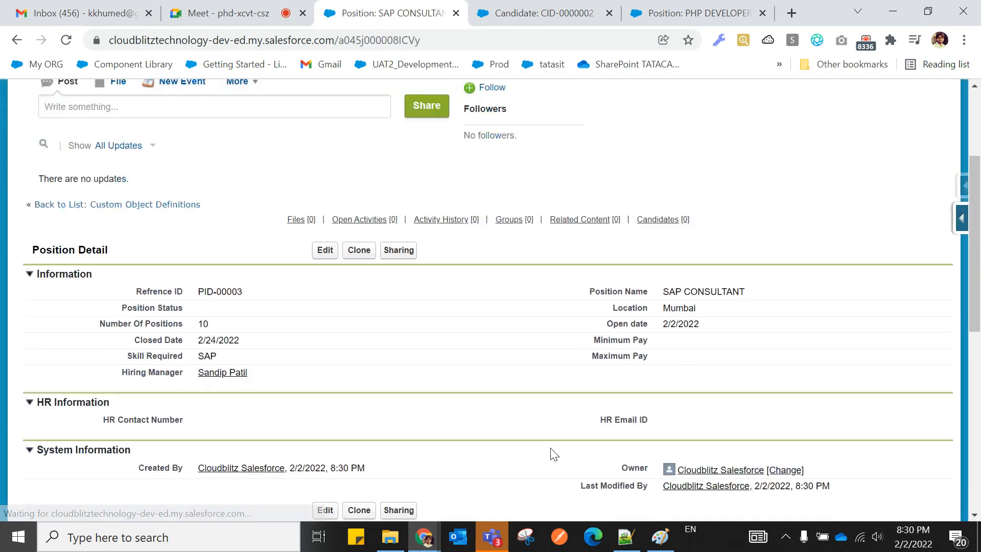
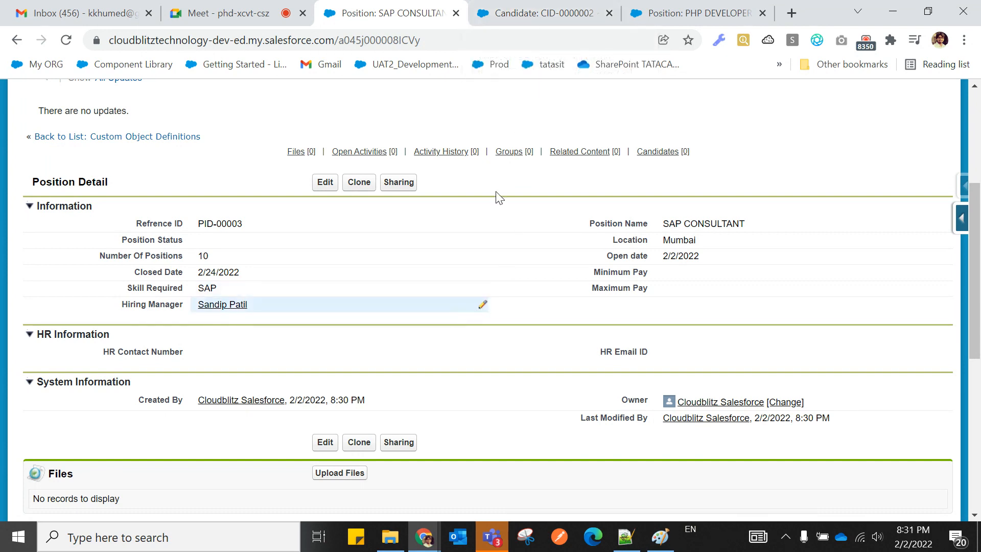
From candidate CID-0000002, open the Candidate object's Position master-detail field definition.
{"action": "left_click", "coordinate": [526, 13]}
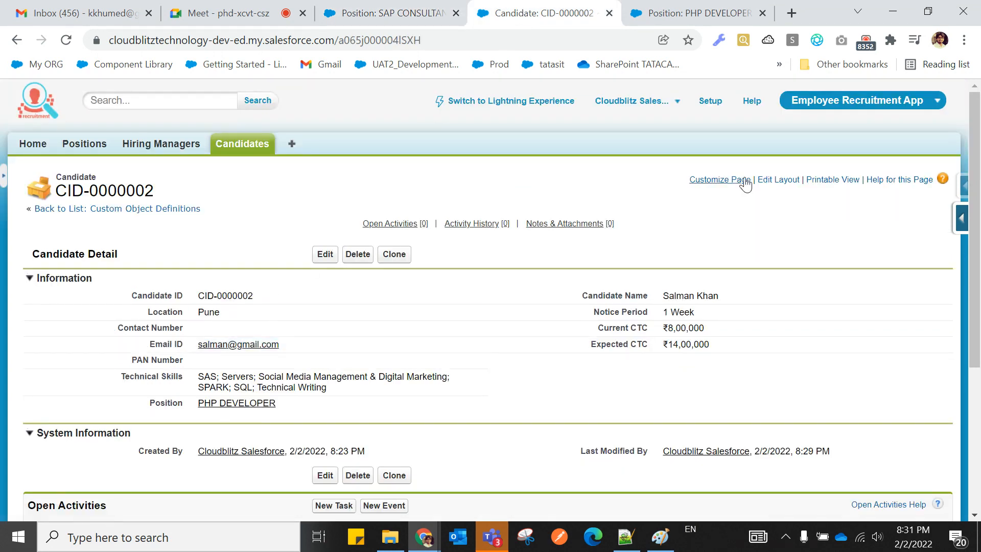
{"action": "left_click", "coordinate": [955, 218]}
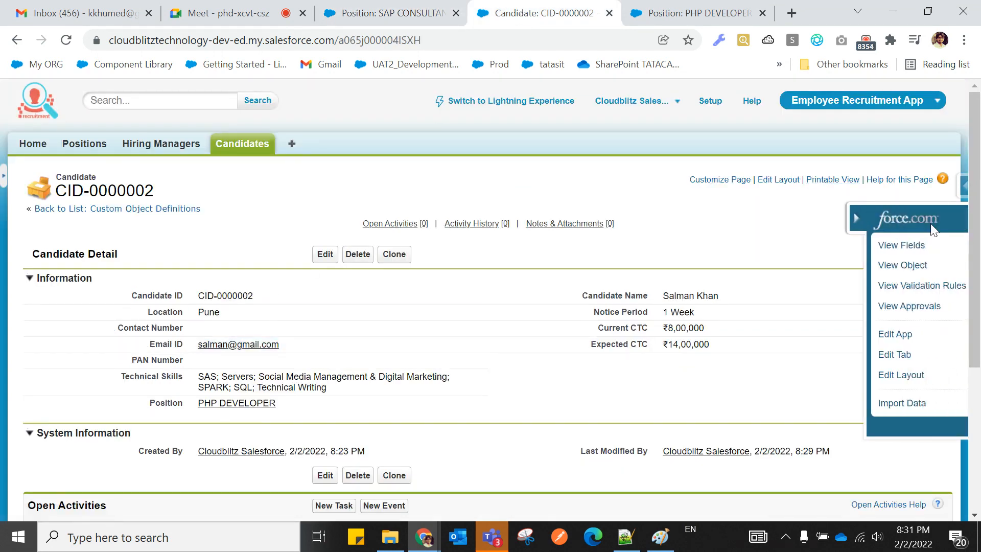
{"action": "left_click", "coordinate": [835, 246]}
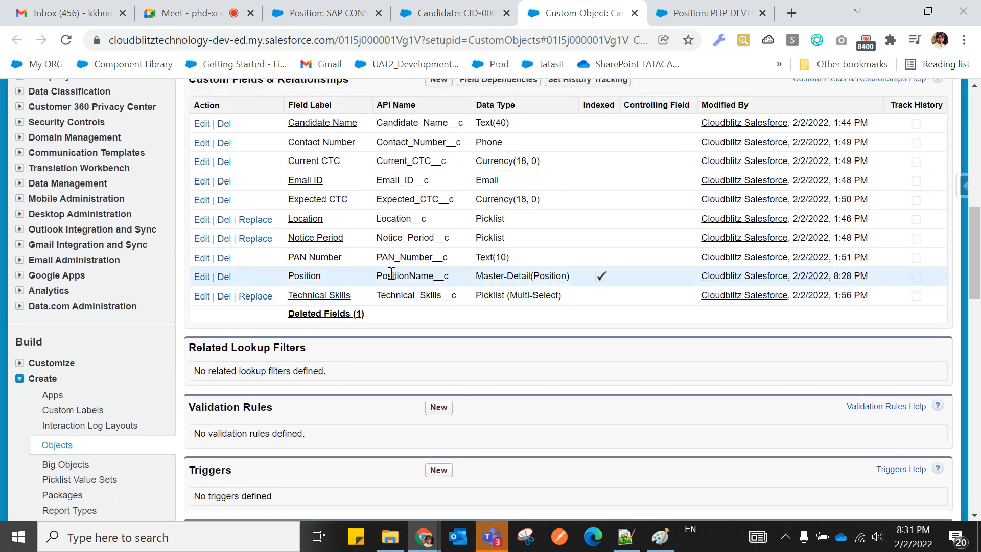
{"action": "left_click", "coordinate": [308, 278]}
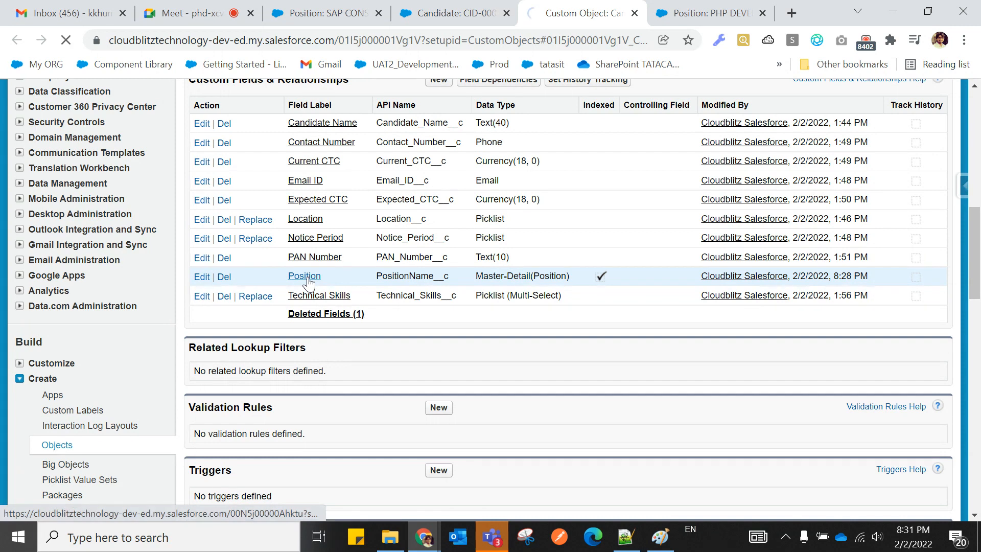
Uncheck Allow reparenting on the Position field, save, and return to candidate CID-0000002.
{"action": "scroll", "coordinate": [419, 376], "scroll_direction": "down", "scroll_amount": 4}
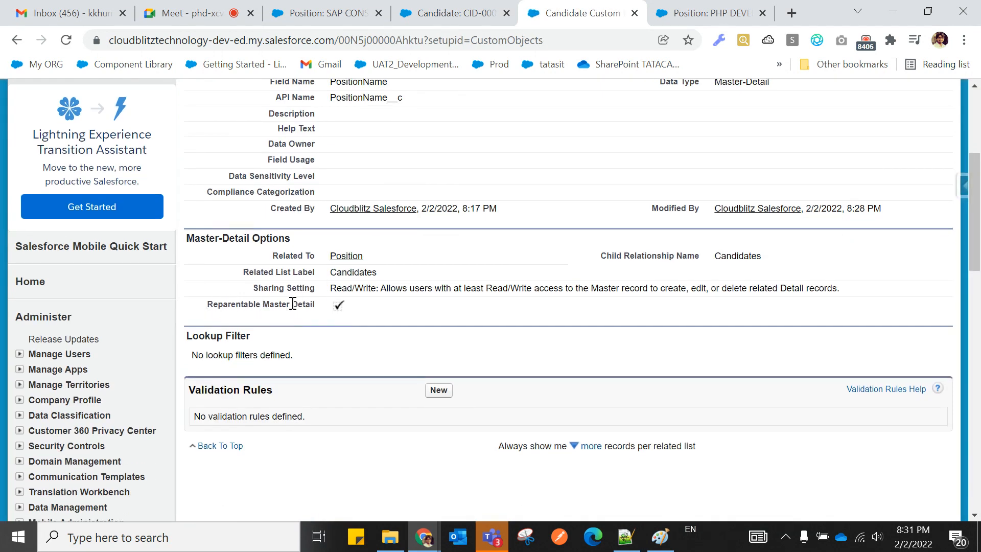
{"action": "scroll", "coordinate": [340, 348], "scroll_direction": "up", "scroll_amount": 2}
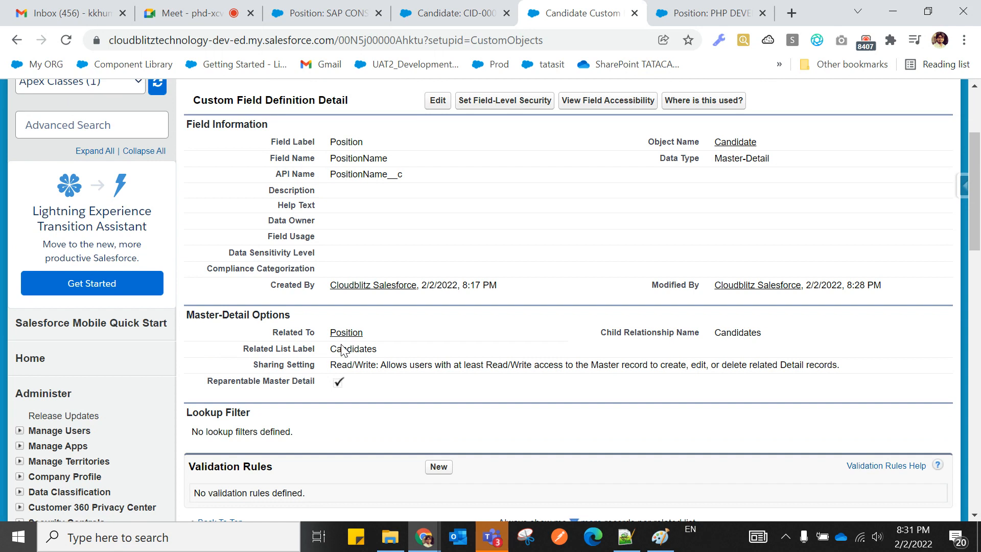
{"action": "left_click", "coordinate": [441, 102]}
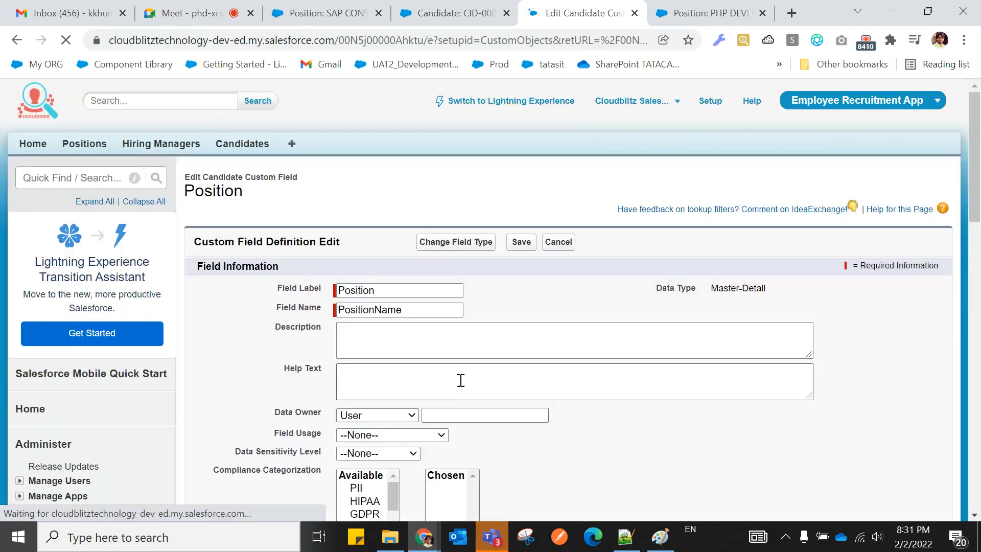
{"action": "scroll", "coordinate": [460, 380], "scroll_direction": "down", "scroll_amount": 6}
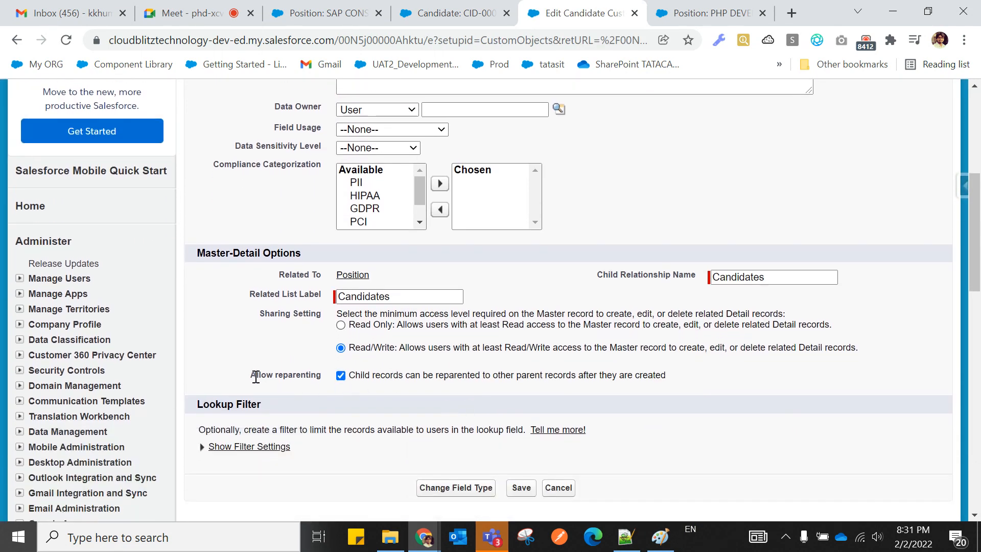
{"action": "left_click_drag", "start_coordinate": [256, 374], "coordinate": [310, 374]}
{"action": "left_click", "coordinate": [313, 392]}
{"action": "left_click", "coordinate": [521, 488]}
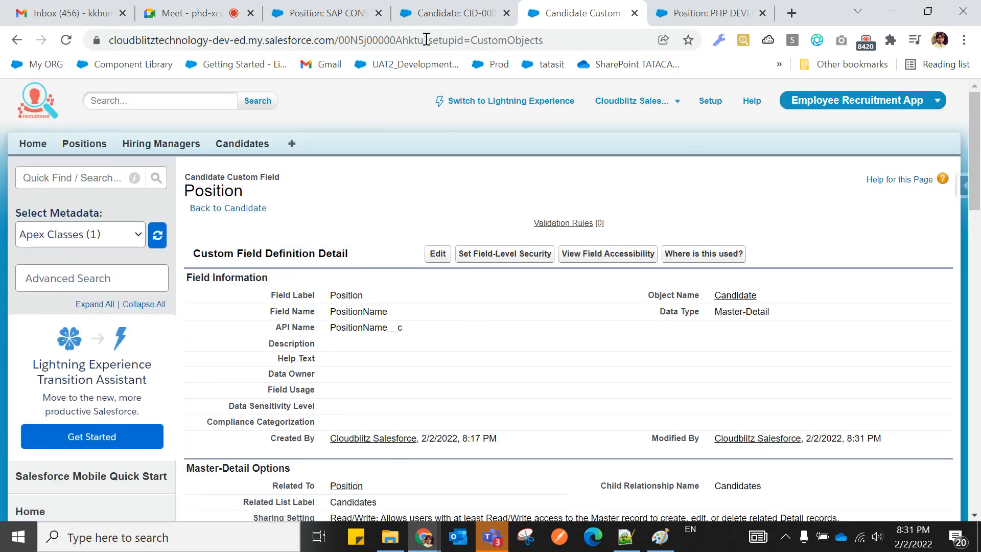
{"action": "left_click", "coordinate": [424, 17]}
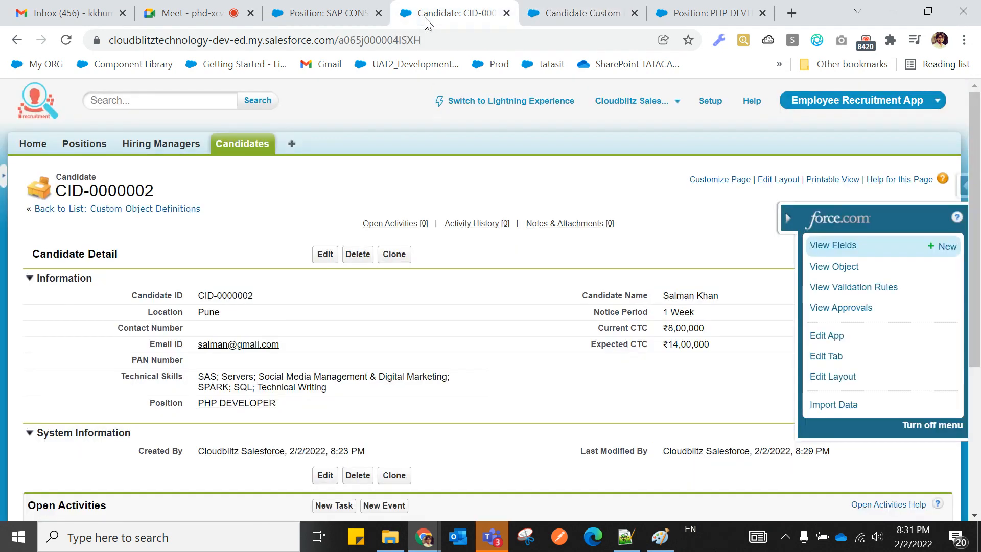
{"action": "left_click", "coordinate": [65, 39]}
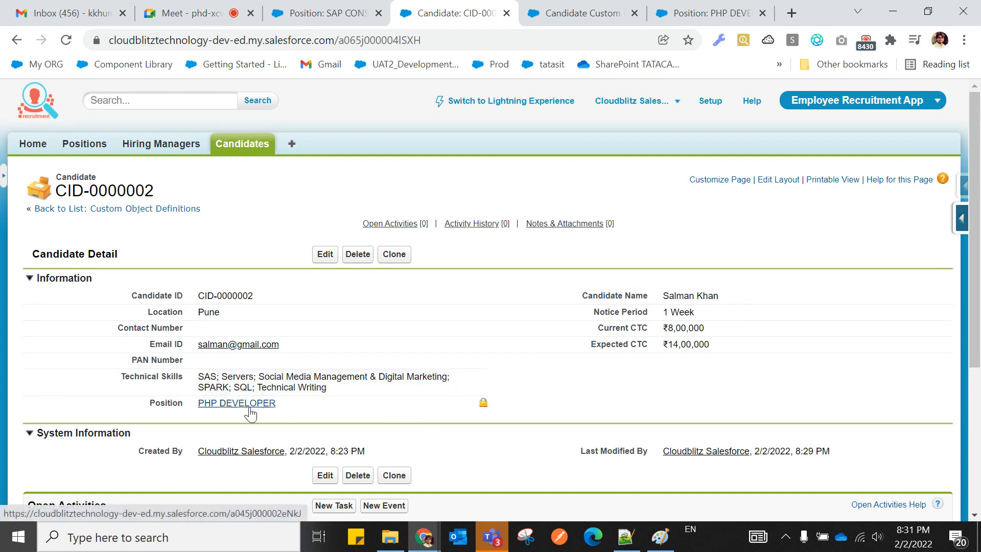
{"action": "mouse_move", "coordinate": [253, 405]}
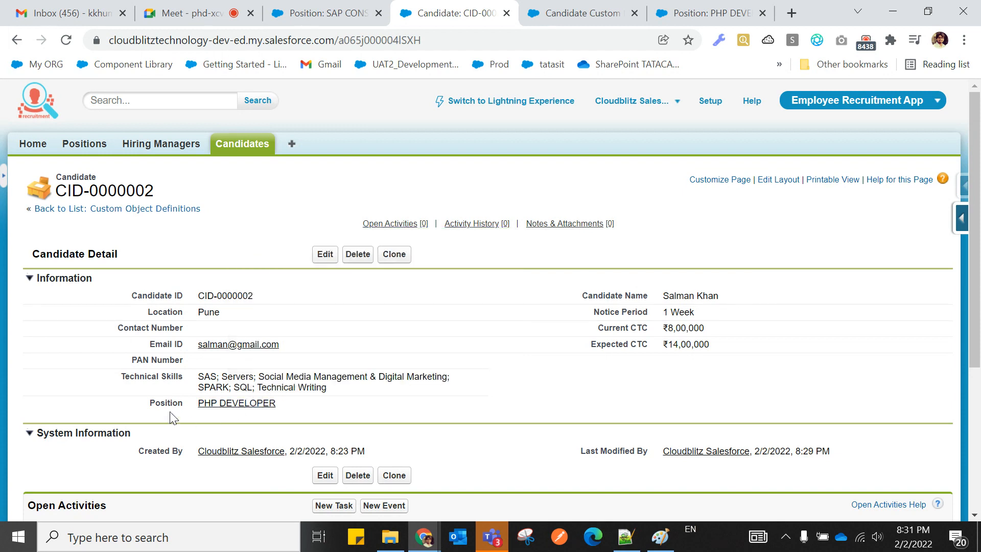
In the Notepad++ notes, highlight the lookup re-parenting note on line 70.
{"action": "left_click", "coordinate": [625, 536]}
{"action": "scroll", "coordinate": [550, 438], "scroll_direction": "up", "scroll_amount": 9}
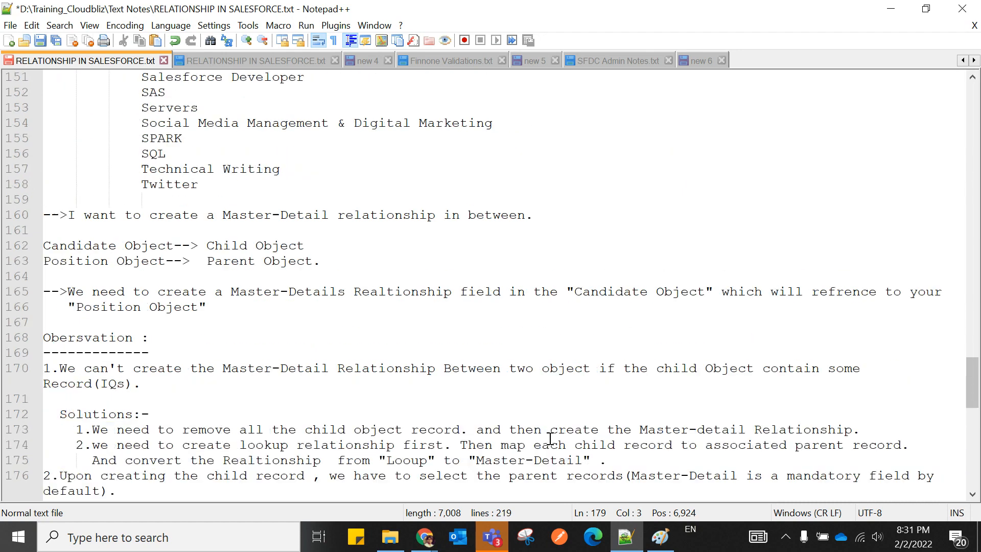
{"action": "scroll", "coordinate": [550, 438], "scroll_direction": "up", "scroll_amount": 20}
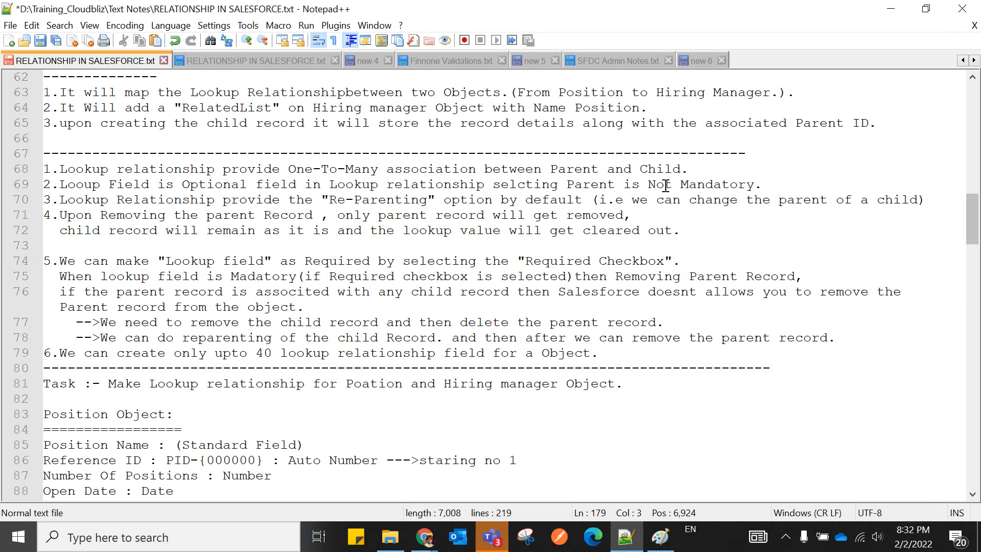
{"action": "left_click_drag", "start_coordinate": [59, 199], "coordinate": [592, 199]}
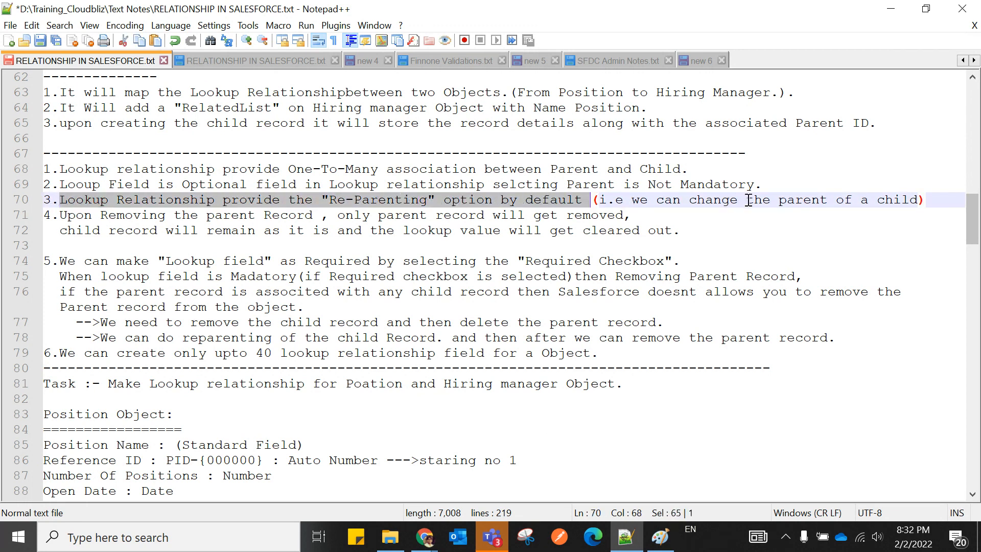
{"action": "left_click", "coordinate": [832, 233]}
{"action": "left_click_drag", "start_coordinate": [60, 198], "coordinate": [922, 200]}
{"action": "left_click", "coordinate": [891, 236]}
Append '(Re-Parenting)' after 'Parent' in Master-Detail observation 3 on line 177.
{"action": "scroll", "coordinate": [682, 337], "scroll_direction": "down", "scroll_amount": 20}
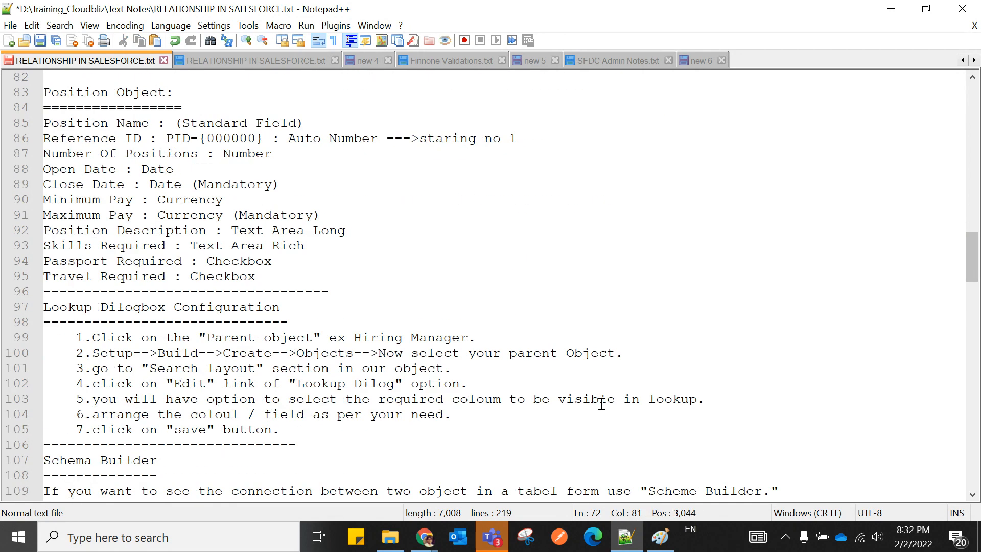
{"action": "scroll", "coordinate": [363, 442], "scroll_direction": "down", "scroll_amount": 8}
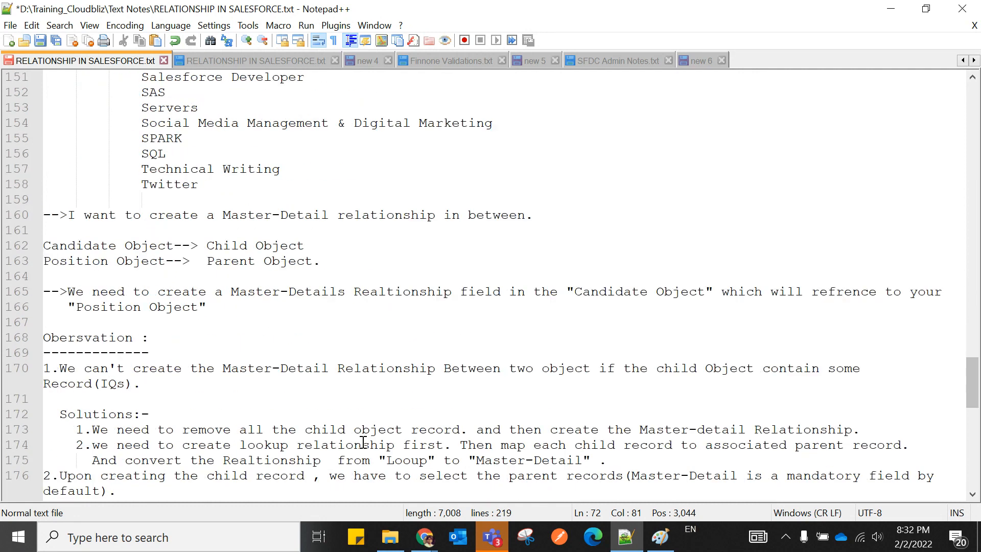
{"action": "scroll", "coordinate": [363, 443], "scroll_direction": "down", "scroll_amount": 1}
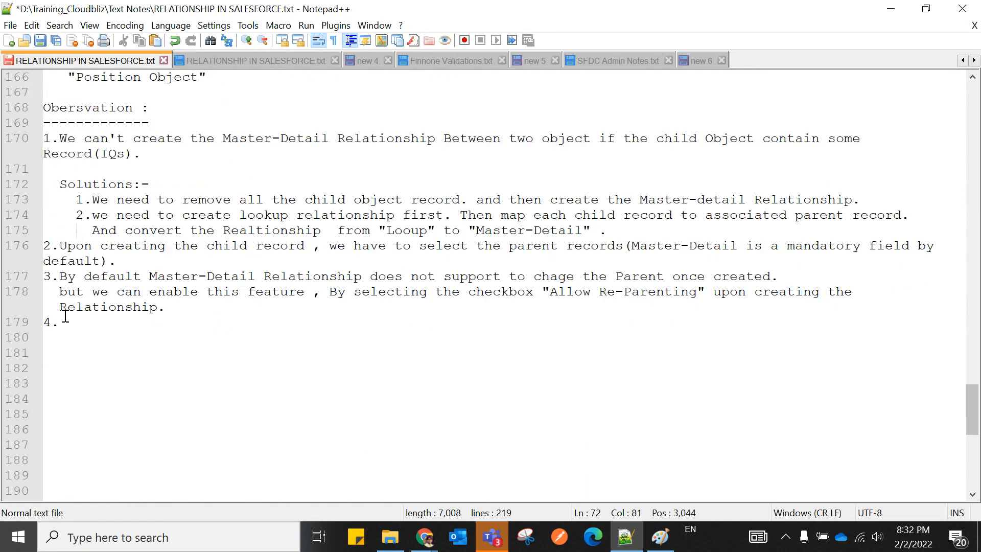
{"action": "left_click_drag", "start_coordinate": [59, 273], "coordinate": [663, 269]}
{"action": "left_click", "coordinate": [667, 276]}
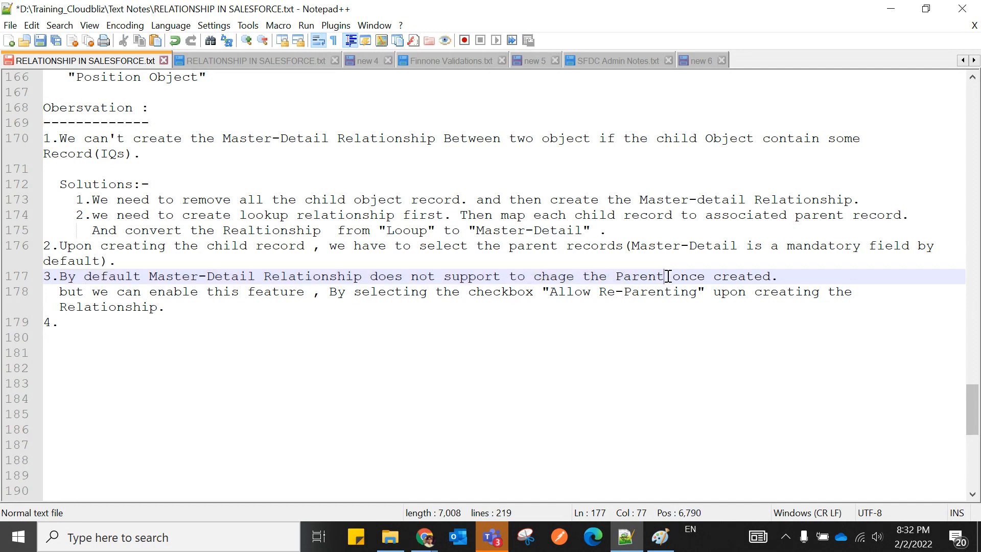
{"action": "type", "text": "()"}
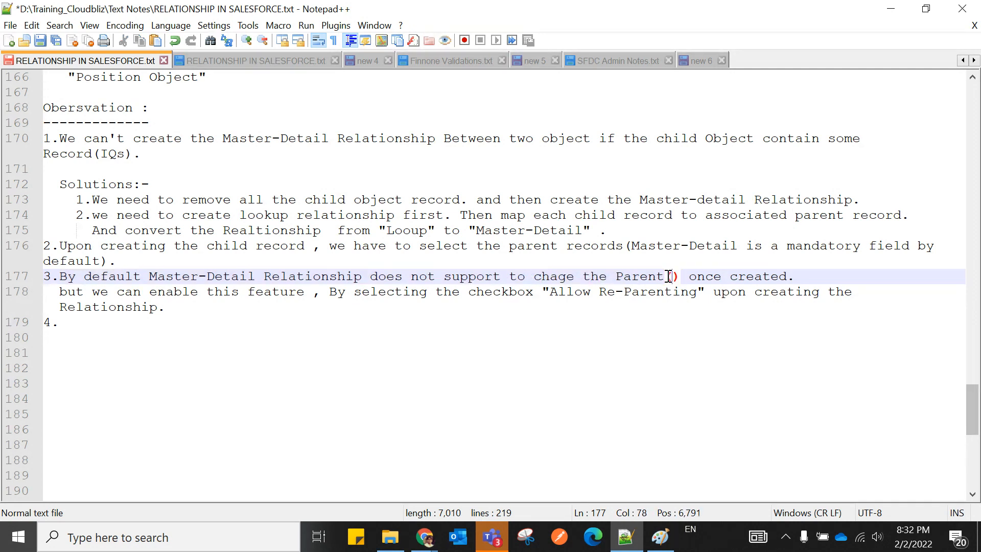
{"action": "type", "text": "Re"}
{"action": "key", "text": "Return"}
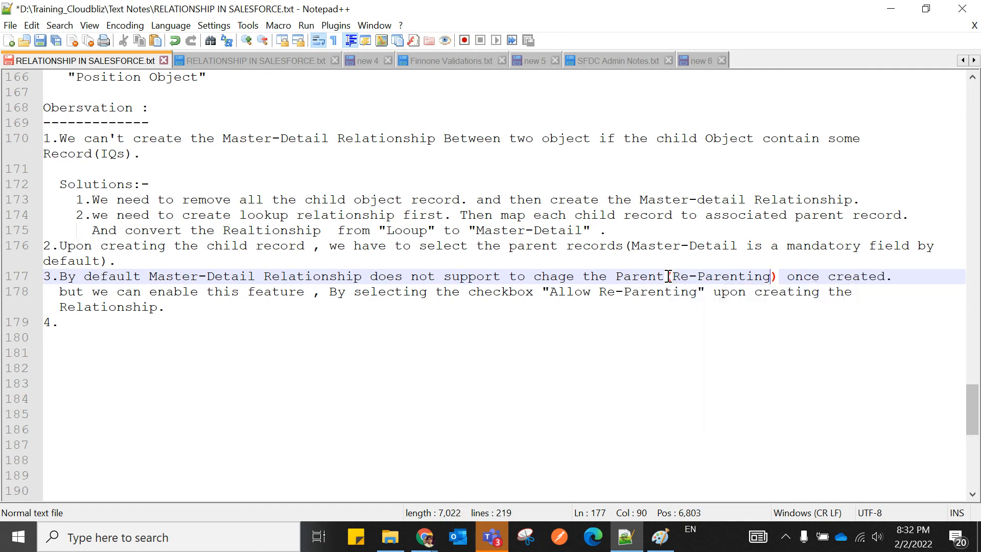
{"action": "left_click", "coordinate": [670, 386]}
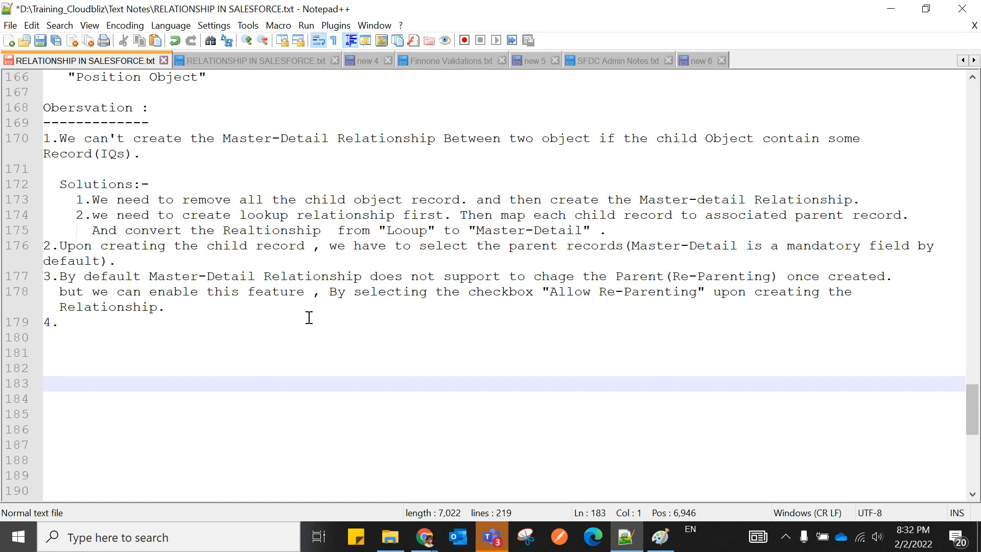
Re-enable Allow reparenting on the Candidate's Position master-detail field and save it.
{"action": "left_click", "coordinate": [425, 536]}
{"action": "left_click", "coordinate": [289, 427]}
{"action": "left_click", "coordinate": [586, 16]}
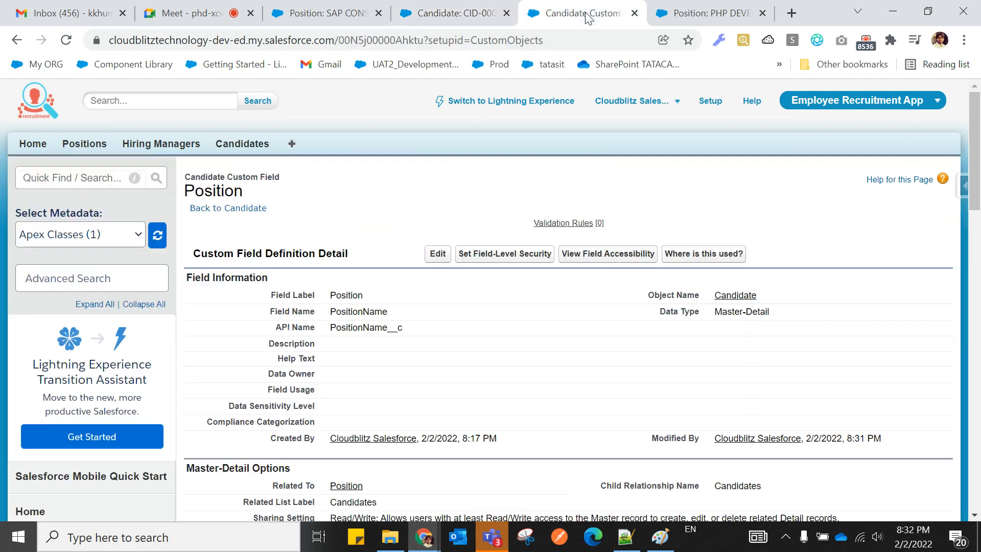
{"action": "left_click", "coordinate": [66, 40]}
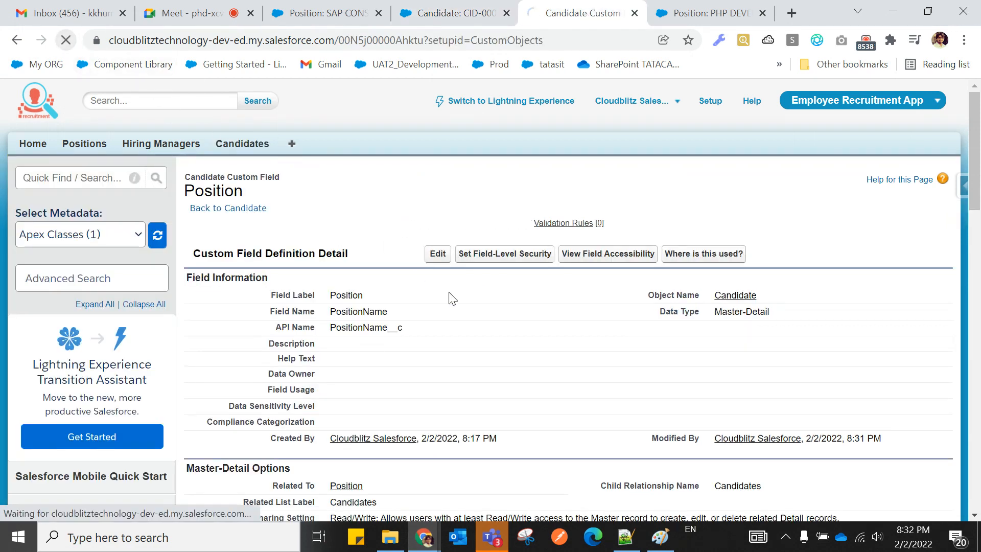
{"action": "scroll", "coordinate": [451, 299], "scroll_direction": "down", "scroll_amount": 9}
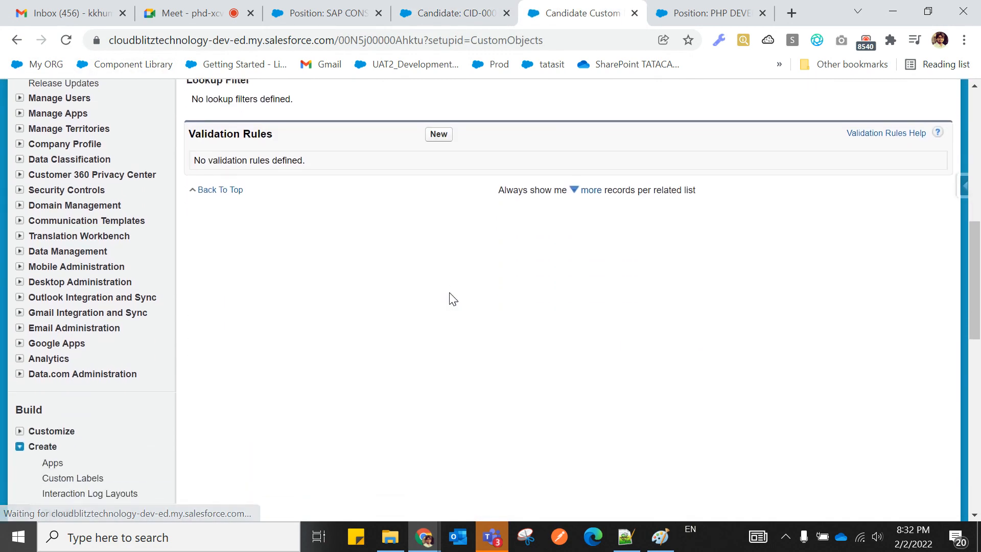
{"action": "scroll", "coordinate": [451, 298], "scroll_direction": "up", "scroll_amount": 3}
{"action": "scroll", "coordinate": [451, 299], "scroll_direction": "up", "scroll_amount": 6}
{"action": "left_click", "coordinate": [437, 228]}
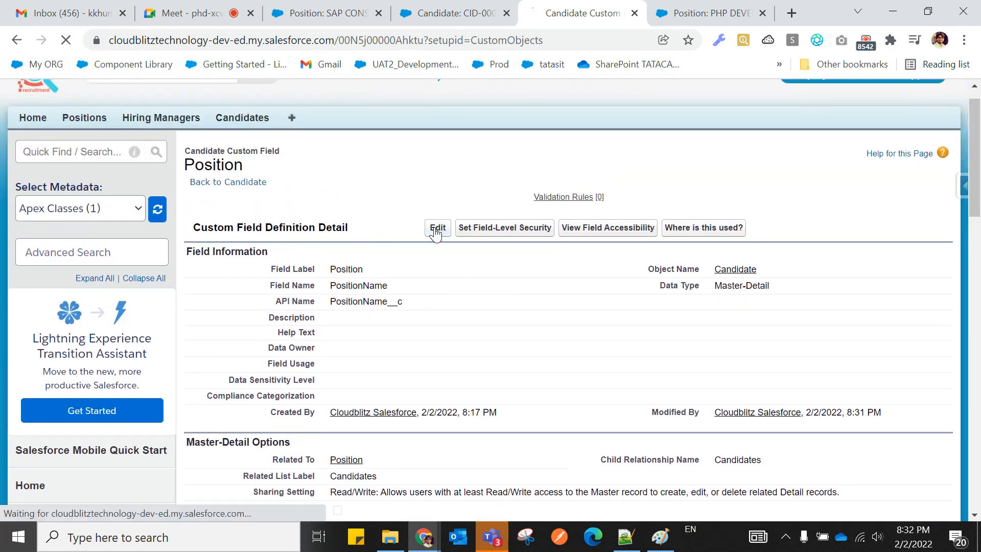
{"action": "scroll", "coordinate": [467, 289], "scroll_direction": "down", "scroll_amount": 15}
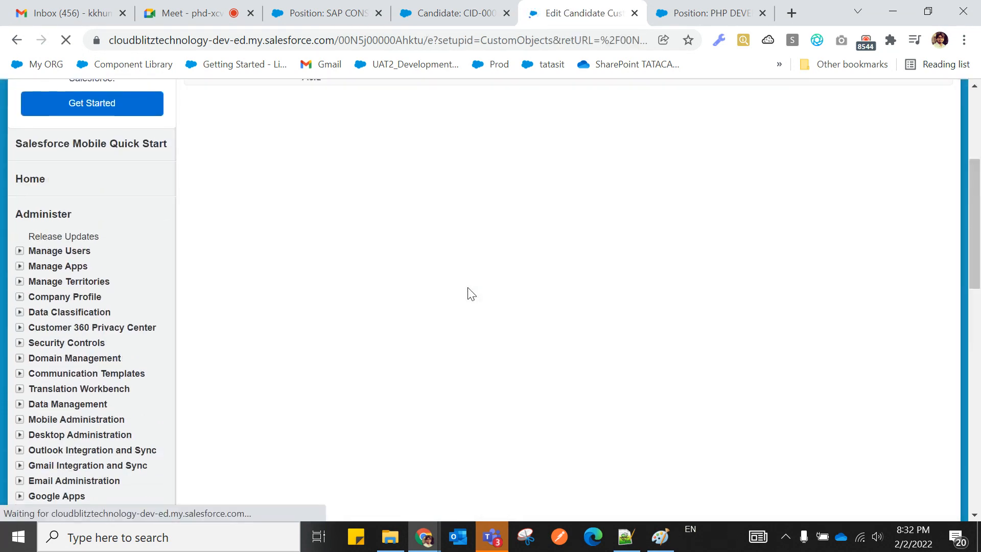
{"action": "left_click", "coordinate": [341, 118]}
{"action": "left_click", "coordinate": [526, 233]}
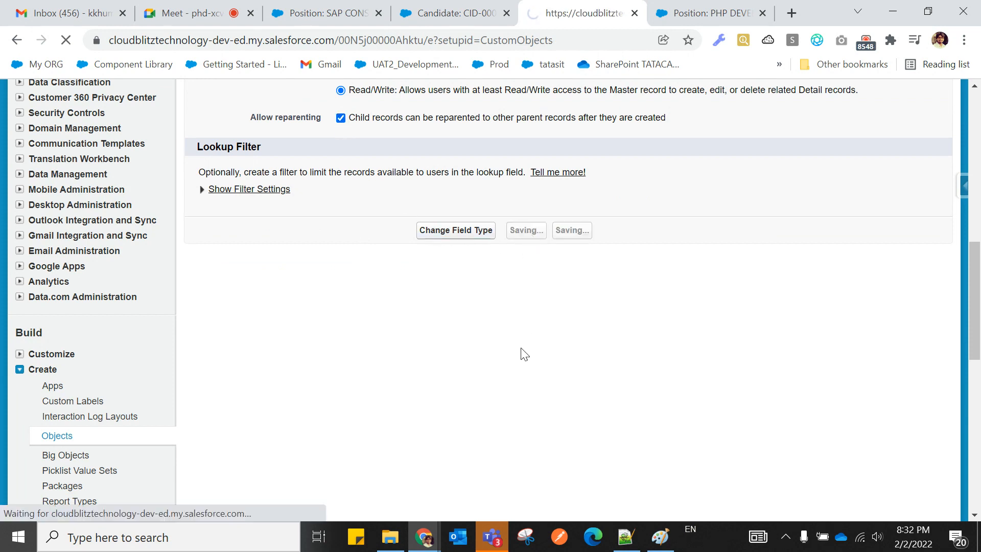
{"action": "scroll", "coordinate": [524, 352], "scroll_direction": "down", "scroll_amount": 5}
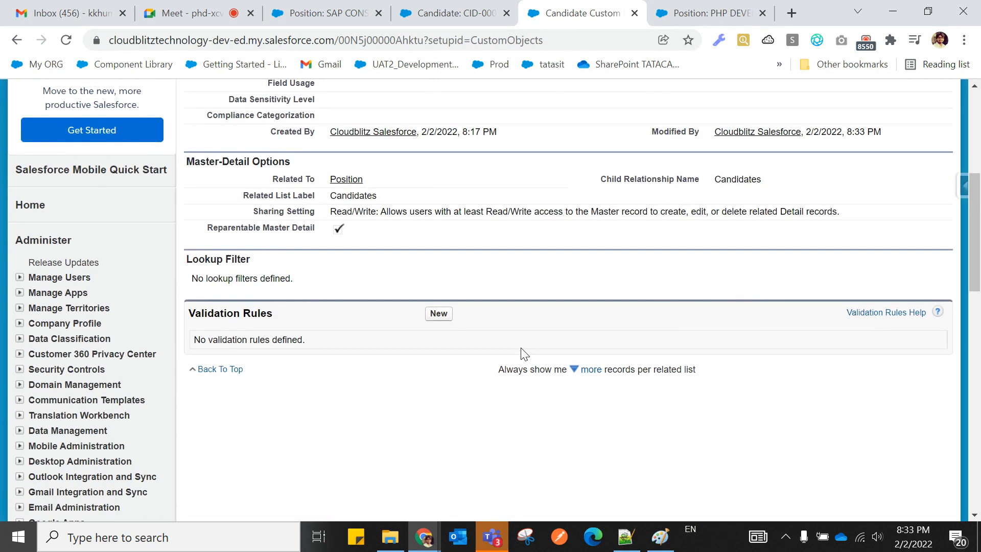
{"action": "scroll", "coordinate": [524, 353], "scroll_direction": "up", "scroll_amount": 5}
Reload candidate record CID-0000002 twice, then go back to the Notepad++ notes.
{"action": "left_click", "coordinate": [457, 12]}
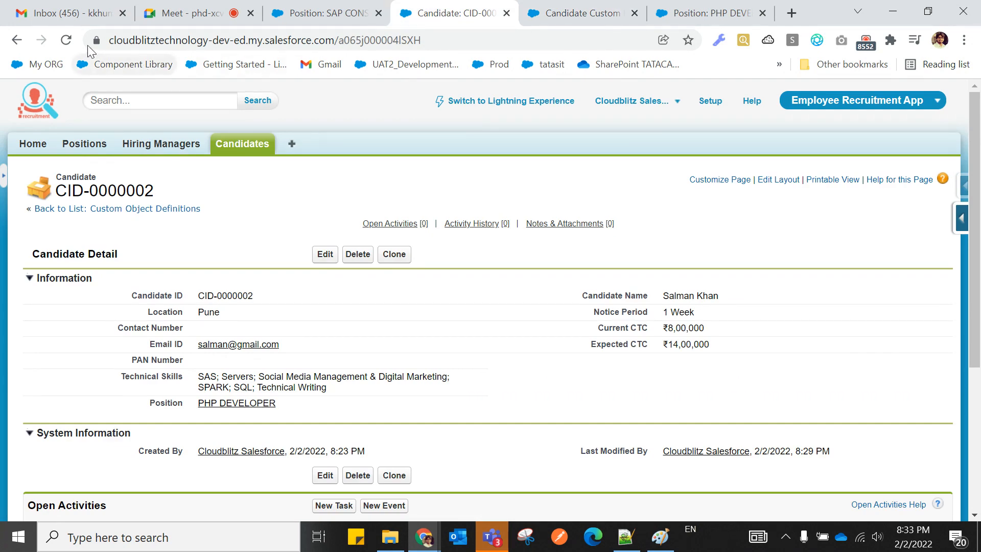
{"action": "left_click", "coordinate": [66, 40]}
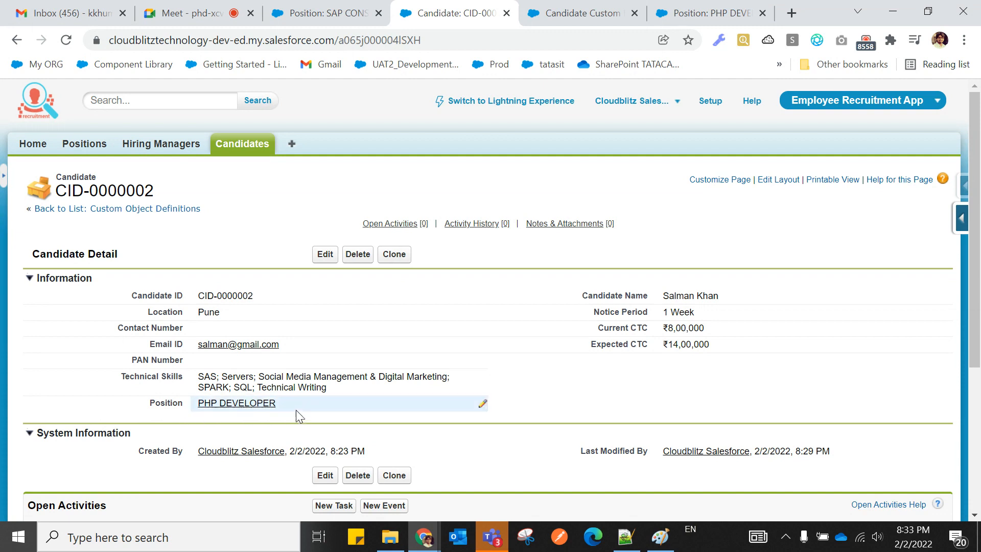
{"action": "left_click", "coordinate": [65, 40]}
{"action": "left_click", "coordinate": [625, 537]}
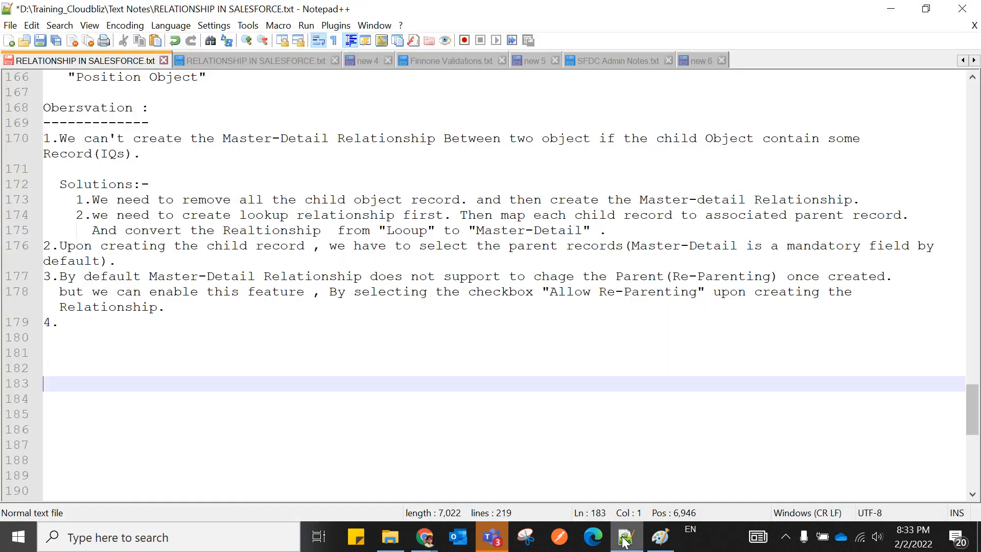
After '4.', write 'An Object can have maximum of 2 Master-Detail Relationship' with corrected capitals.
{"action": "double_click", "coordinate": [71, 331]}
{"action": "left_click", "coordinate": [74, 321]}
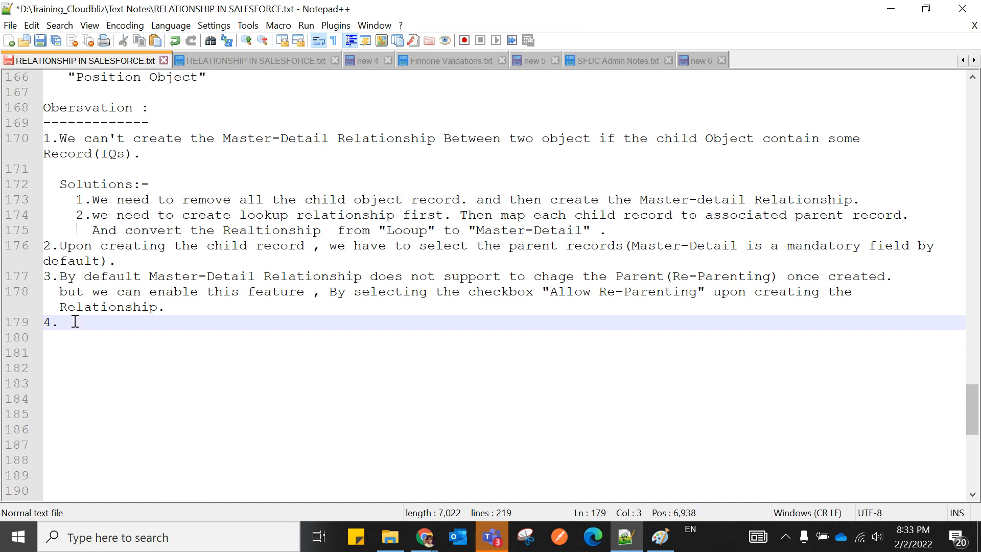
{"action": "type", "text": "An Ob"}
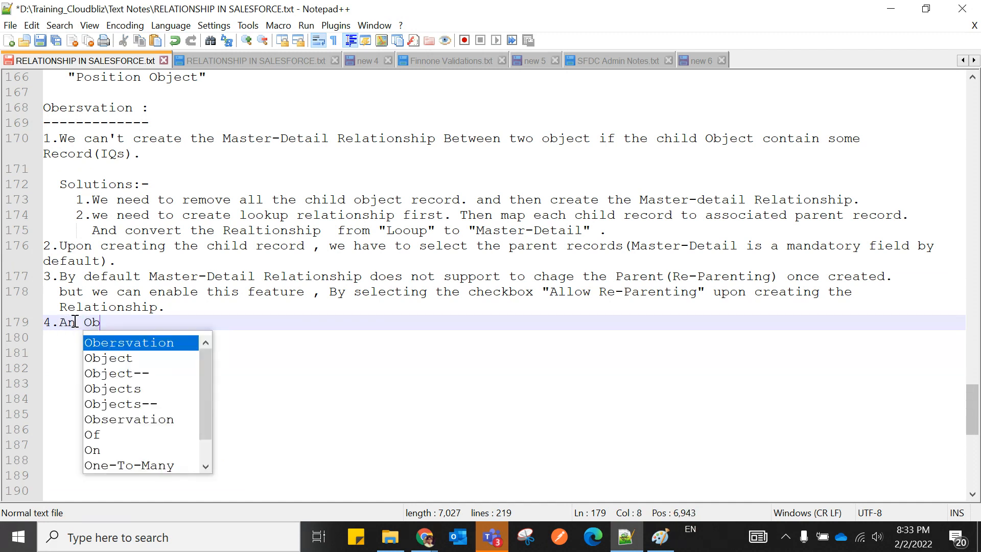
{"action": "type", "text": "ject can have "}
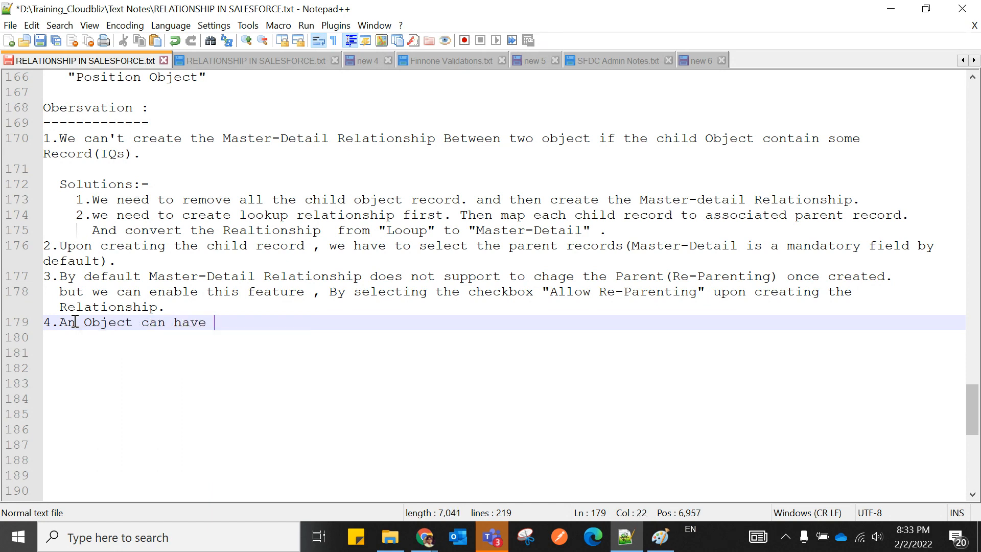
{"action": "type", "text": "maximum of "}
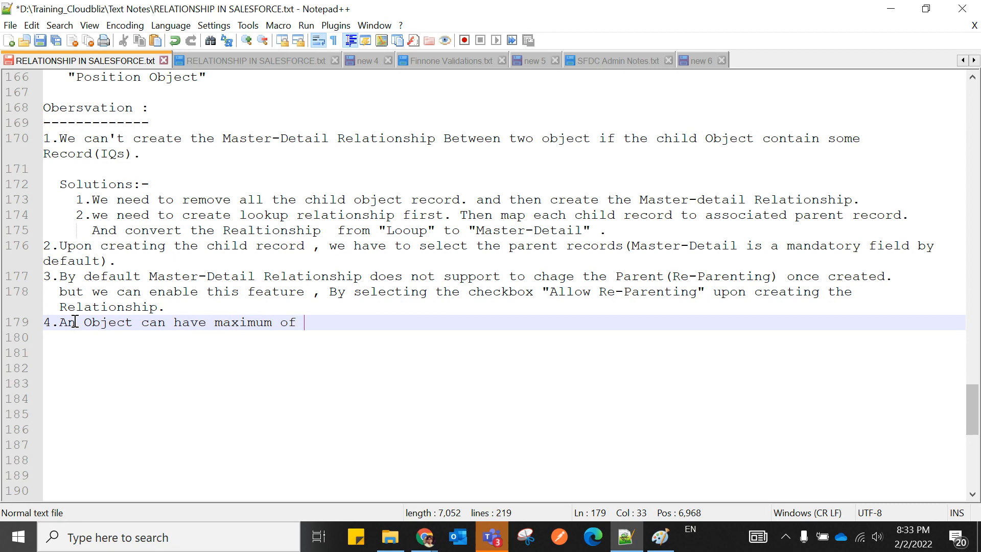
{"action": "type", "text": "2 masterdetail Re"}
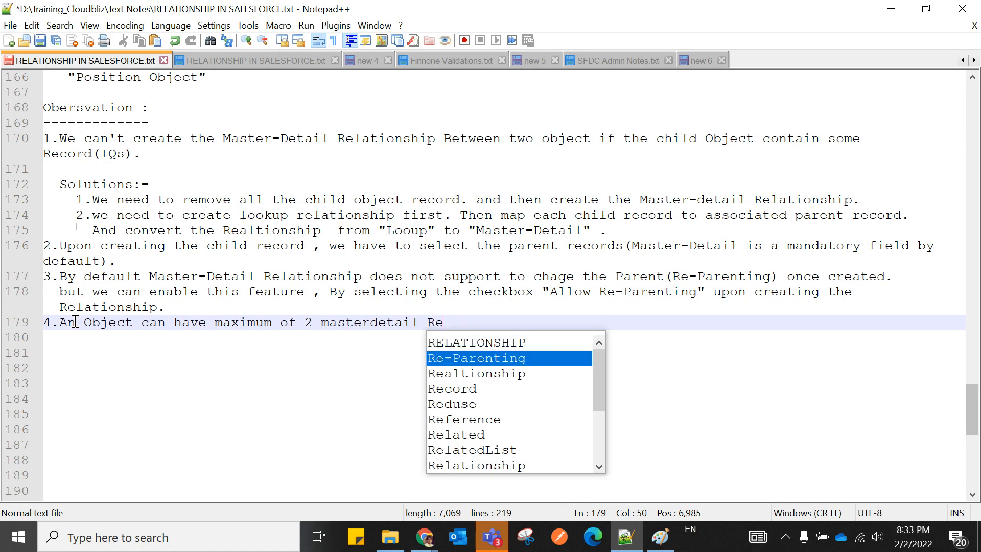
{"action": "key", "text": "Down"}
{"action": "key", "text": "Down"}
{"action": "key", "text": "Down"}
{"action": "key", "text": "Down"}
{"action": "key", "text": "Down"}
{"action": "key", "text": "Down"}
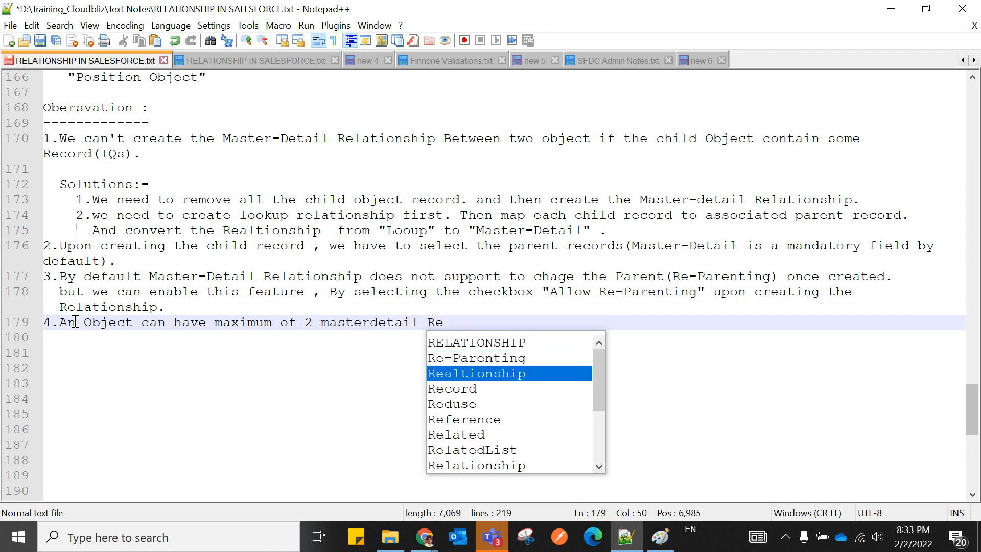
{"action": "key", "text": "Down"}
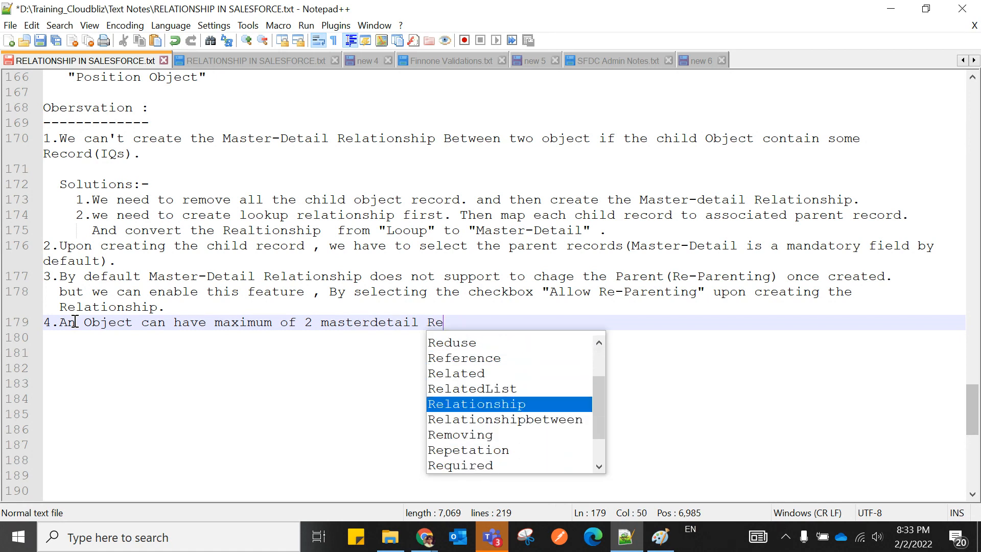
{"action": "key", "text": "Return"}
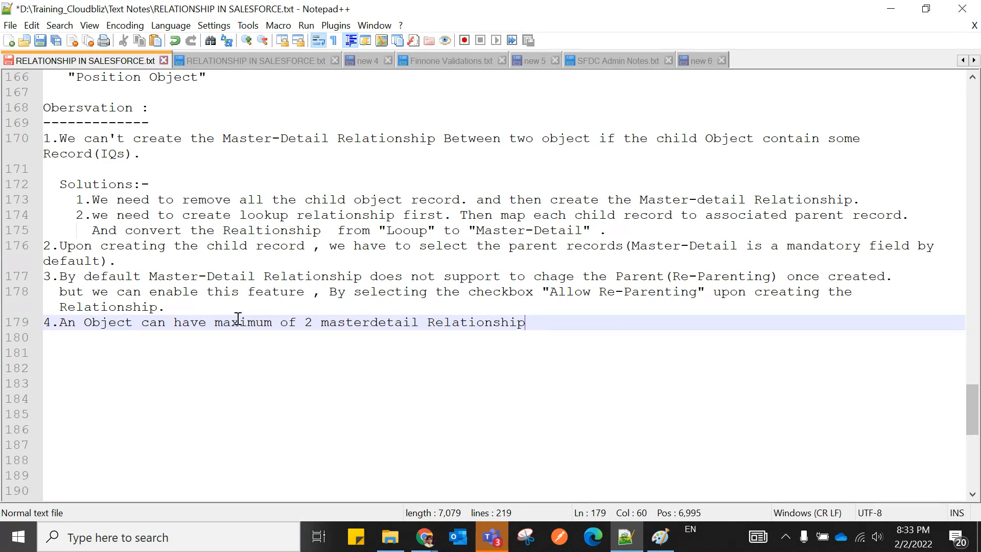
{"action": "key", "text": "BackSpace"}
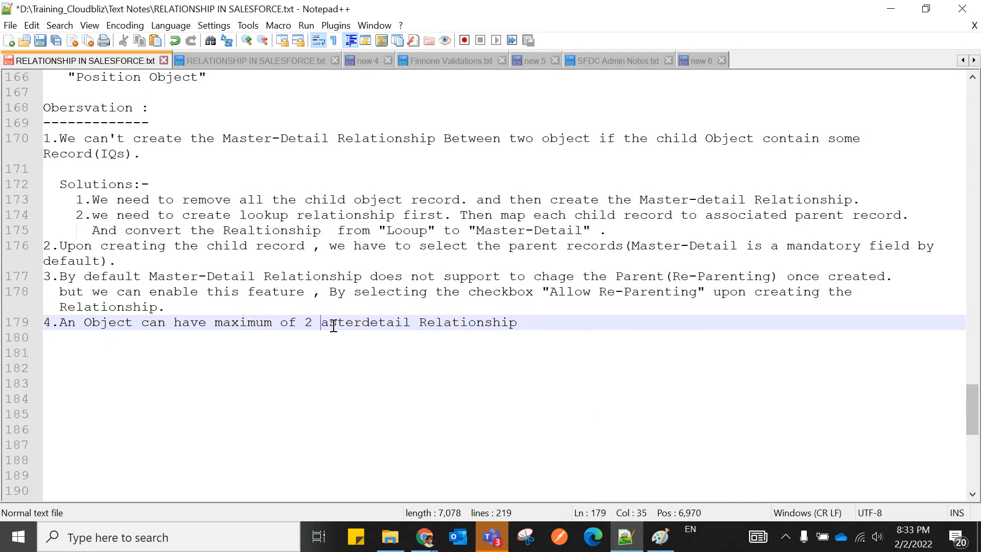
{"action": "type", "text": "M"}
{"action": "left_click", "coordinate": [378, 323]}
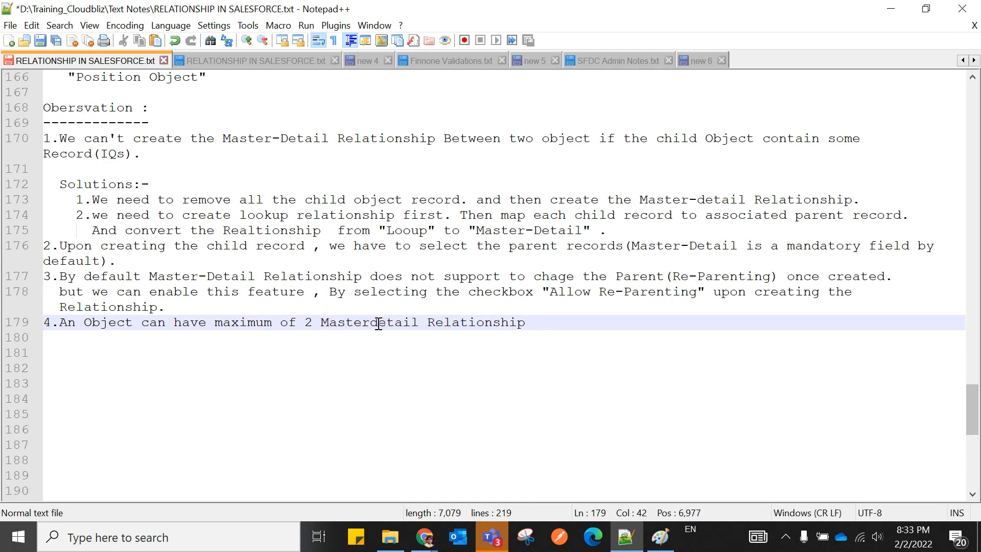
{"action": "key", "text": "BackSpace"}
{"action": "type", "text": "D"}
{"action": "type", "text": "-"}
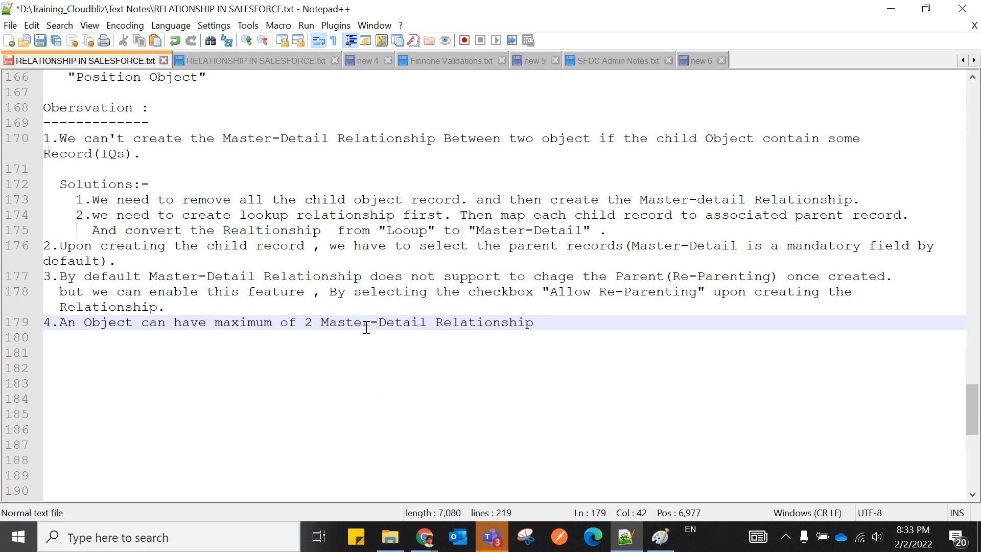
Finish observation 4 with '(Governer Limits).'.
{"action": "left_click", "coordinate": [368, 369]}
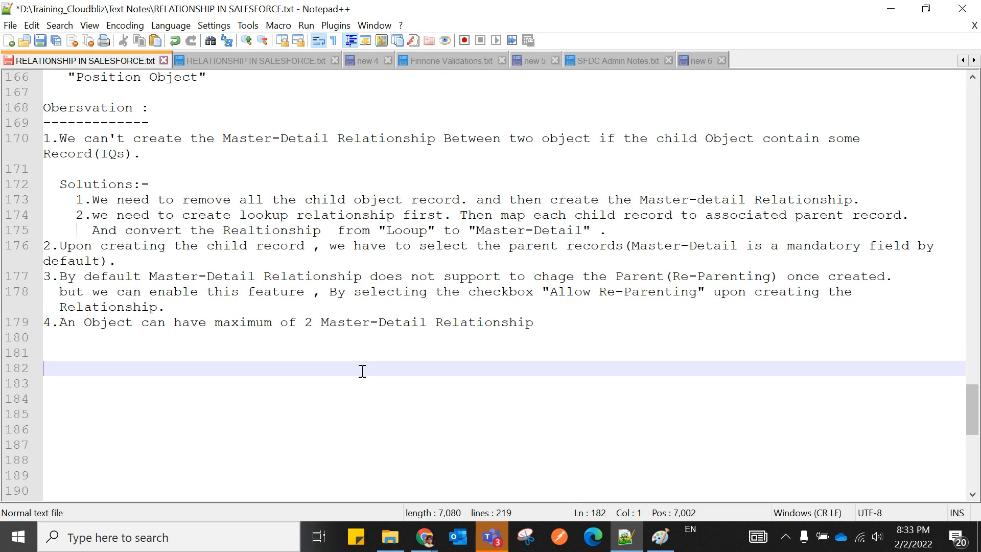
{"action": "left_click", "coordinate": [545, 323]}
{"action": "type", "text": "("}
{"action": "key", "text": "Left"}
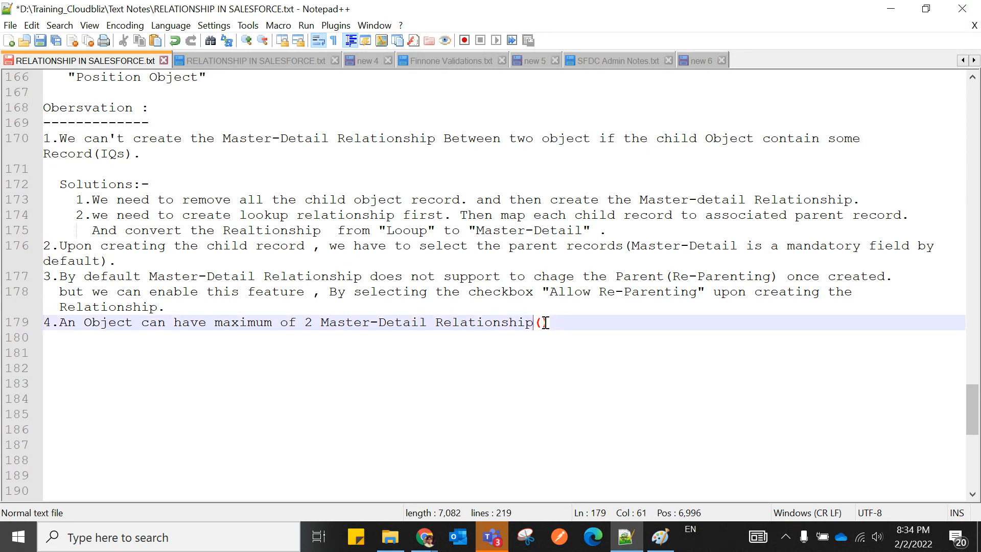
{"action": "left_click", "coordinate": [545, 323]}
{"action": "type", "text": "Gover"}
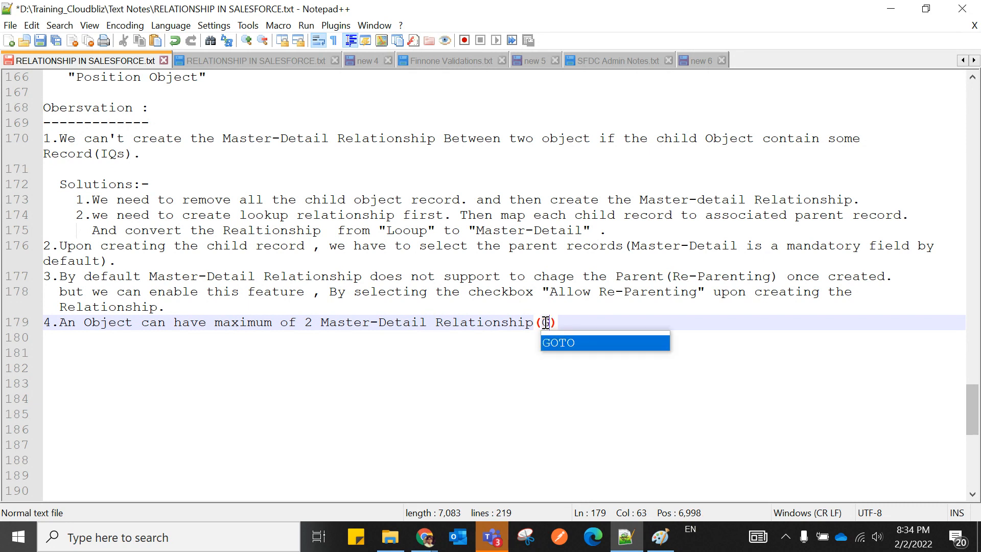
{"action": "type", "text": "ner Lim"}
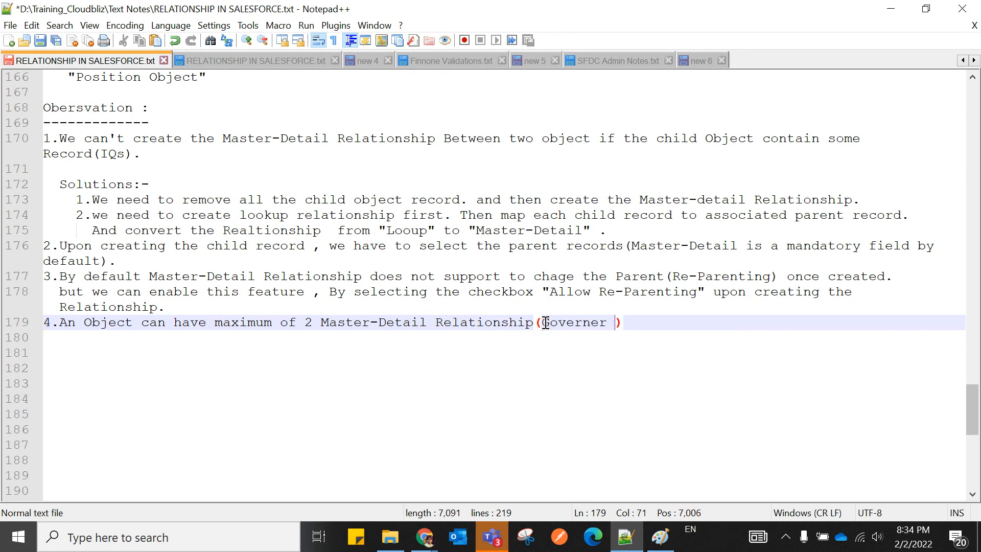
{"action": "type", "text": "its"}
{"action": "left_click", "coordinate": [566, 372]}
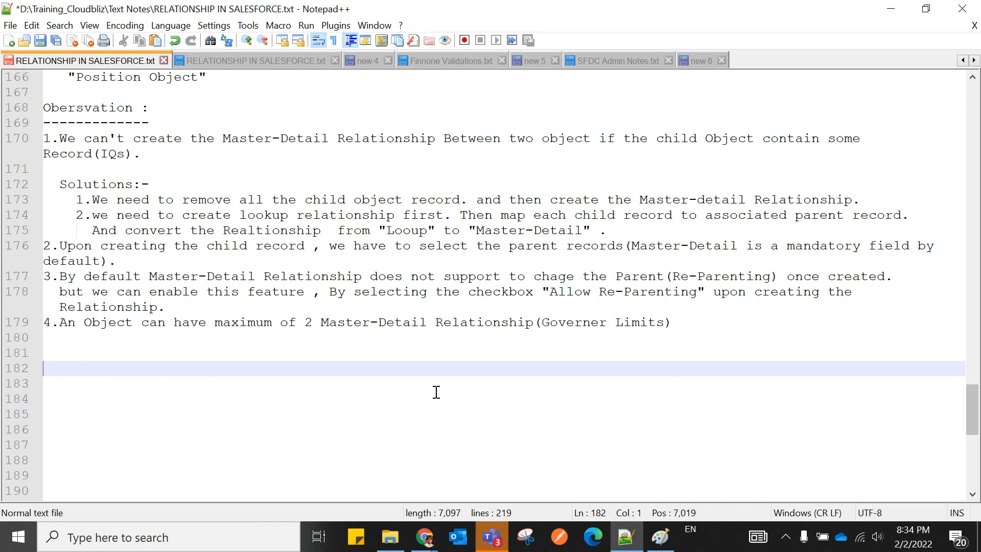
{"action": "left_click_drag", "start_coordinate": [59, 322], "coordinate": [691, 324]}
{"action": "left_click", "coordinate": [700, 343]}
{"action": "left_click", "coordinate": [685, 326]}
{"action": "type", "text": "."}
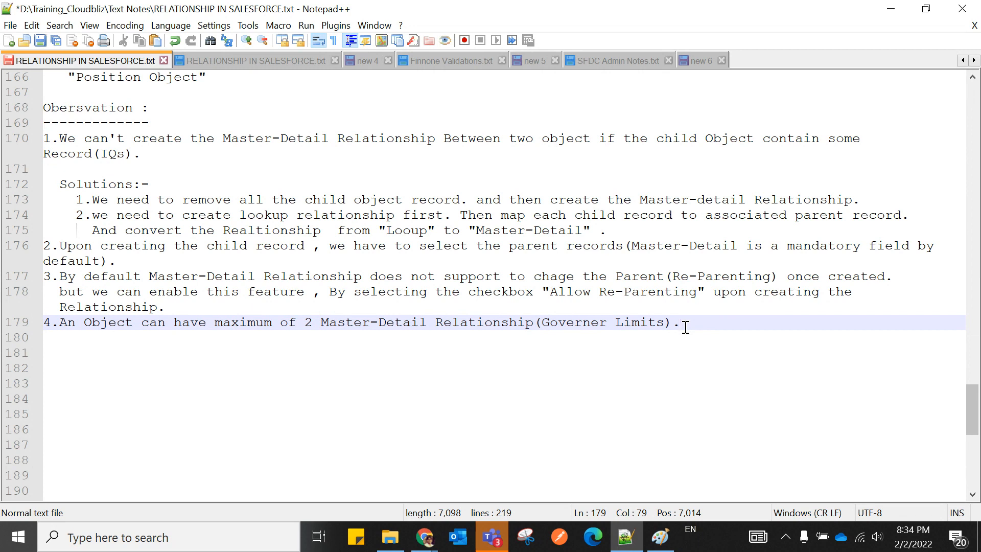
{"action": "scroll", "coordinate": [686, 327], "scroll_direction": "up", "scroll_amount": 6}
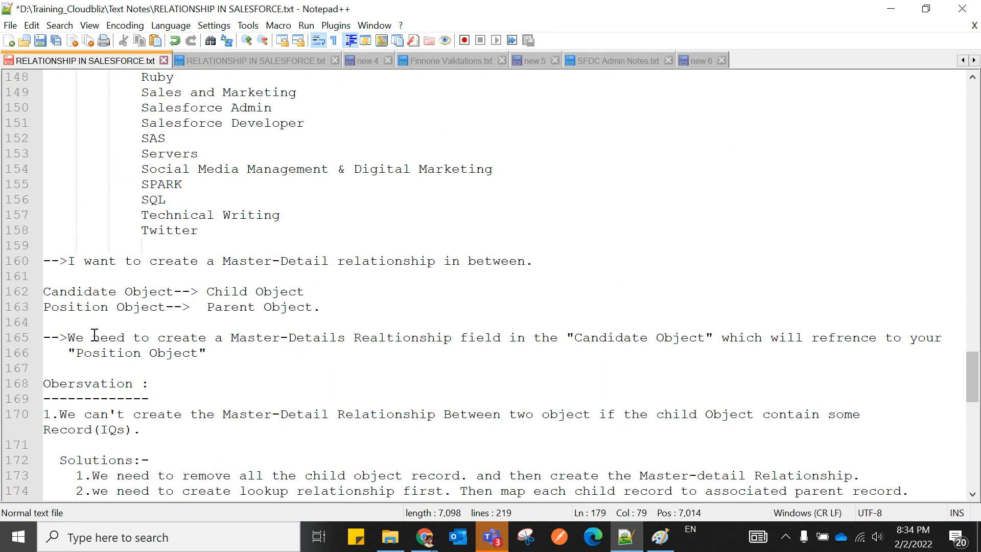
{"action": "scroll", "coordinate": [236, 365], "scroll_direction": "up", "scroll_amount": 13}
{"action": "scroll", "coordinate": [237, 368], "scroll_direction": "up", "scroll_amount": 14}
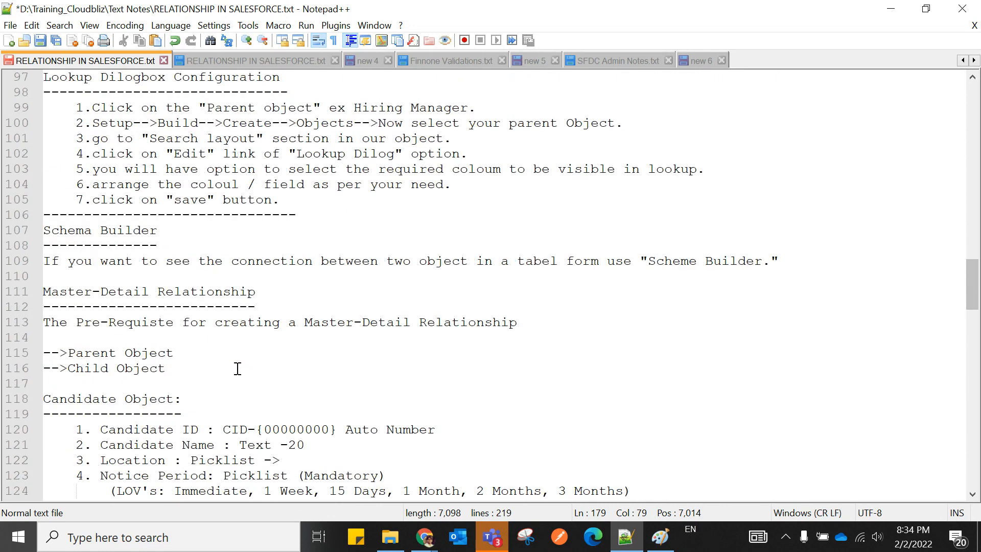
{"action": "left_click_drag", "start_coordinate": [60, 261], "coordinate": [619, 260]}
{"action": "left_click", "coordinate": [619, 260]}
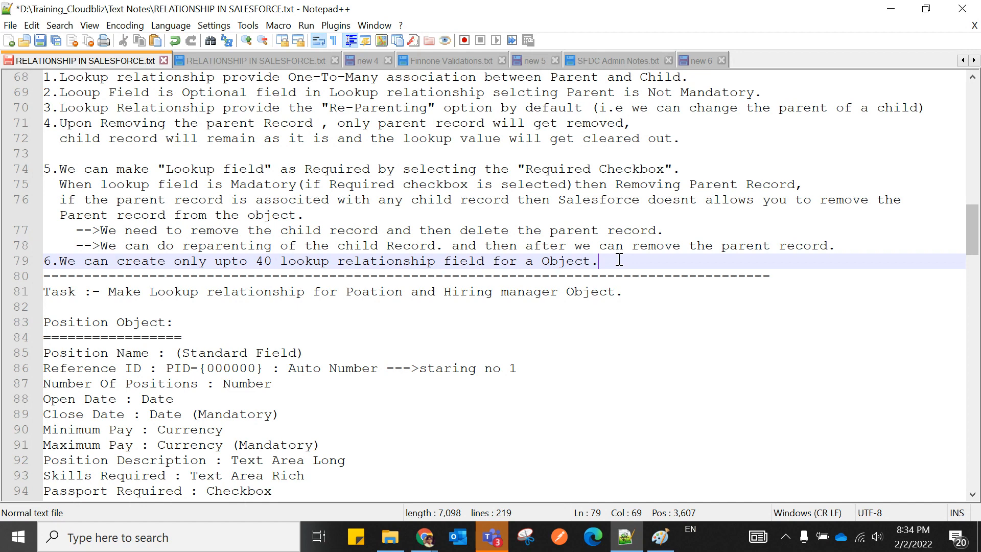
{"action": "scroll", "coordinate": [428, 261], "scroll_direction": "up", "scroll_amount": 1}
{"action": "scroll", "coordinate": [427, 261], "scroll_direction": "down", "scroll_amount": 20}
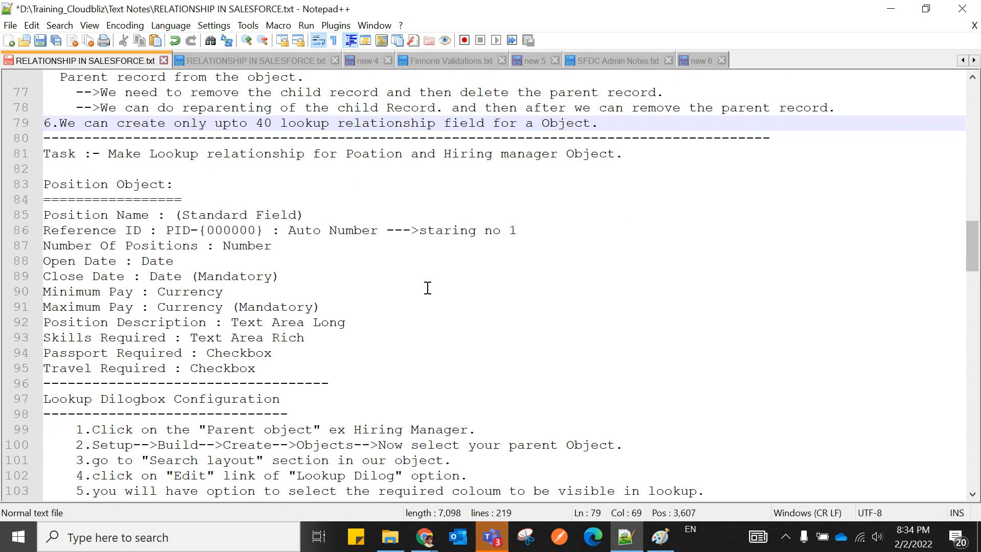
{"action": "scroll", "coordinate": [428, 316], "scroll_direction": "down", "scroll_amount": 6}
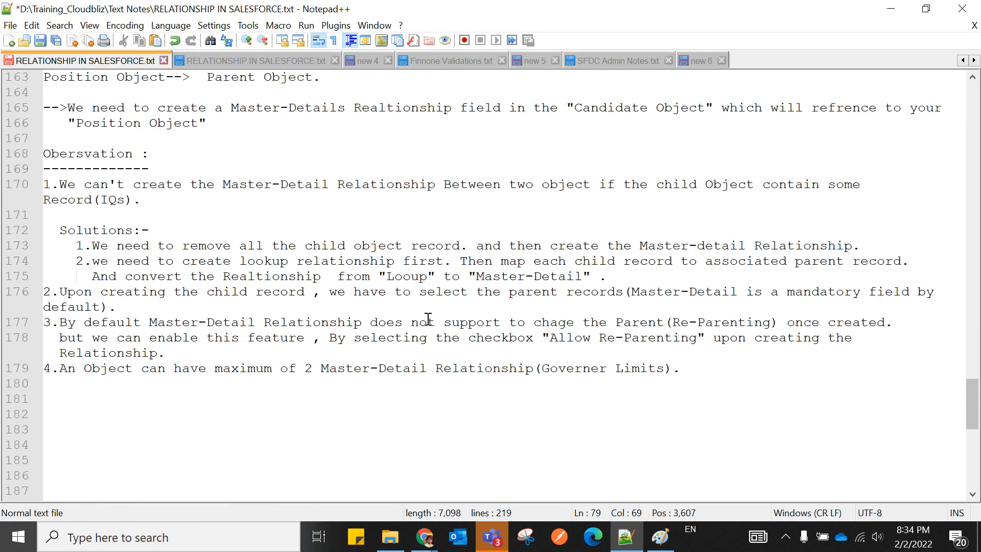
{"action": "left_click", "coordinate": [690, 322]}
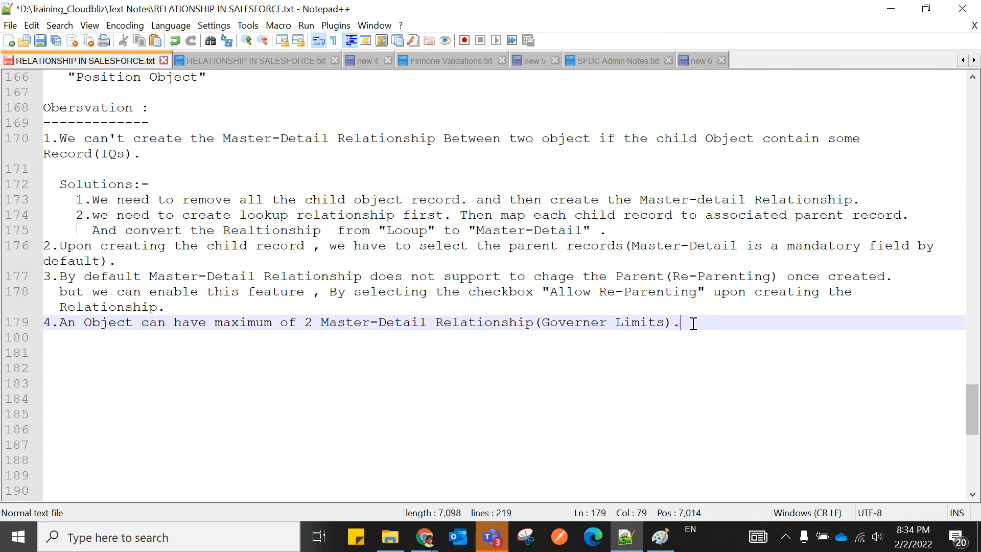
Begin item 5 on a new line as 'Upon Deleting The Parent Record , All associated', replacing 'Creating'.
{"action": "key", "text": "Return"}
{"action": "type", "text": "5."}
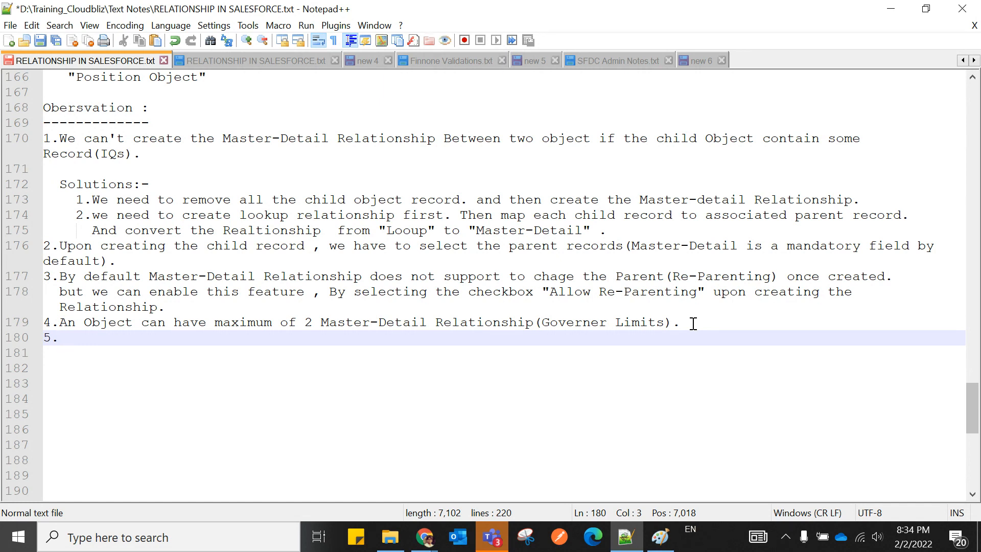
{"action": "type", "text": "Upon Creating"}
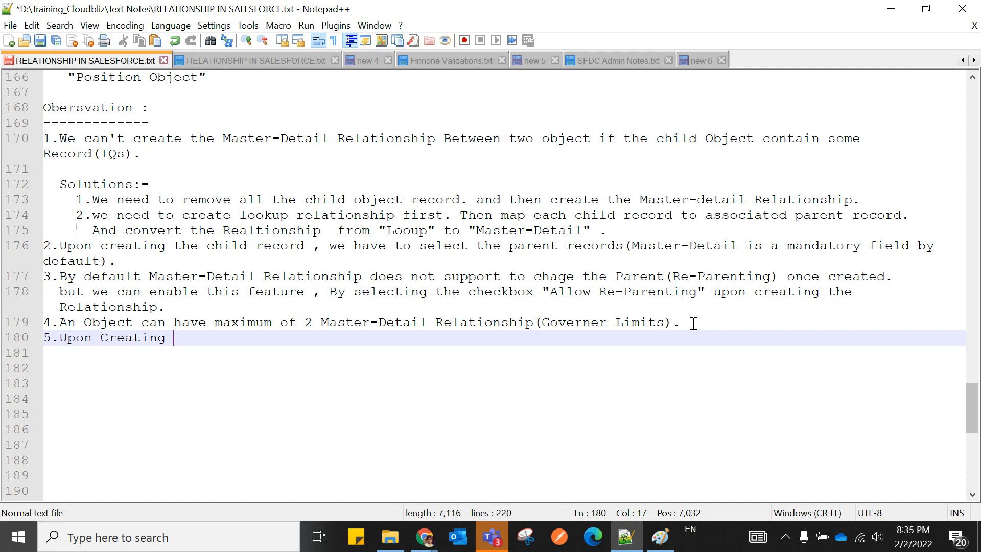
{"action": "key", "text": "BackSpace"}
{"action": "key", "text": "BackSpace"}
{"action": "key", "text": "BackSpace"}
{"action": "key", "text": "BackSpace"}
{"action": "key", "text": "BackSpace"}
{"action": "key", "text": "BackSpace"}
{"action": "key", "text": "BackSpace"}
{"action": "key", "text": "BackSpace"}
{"action": "key", "text": "BackSpace"}
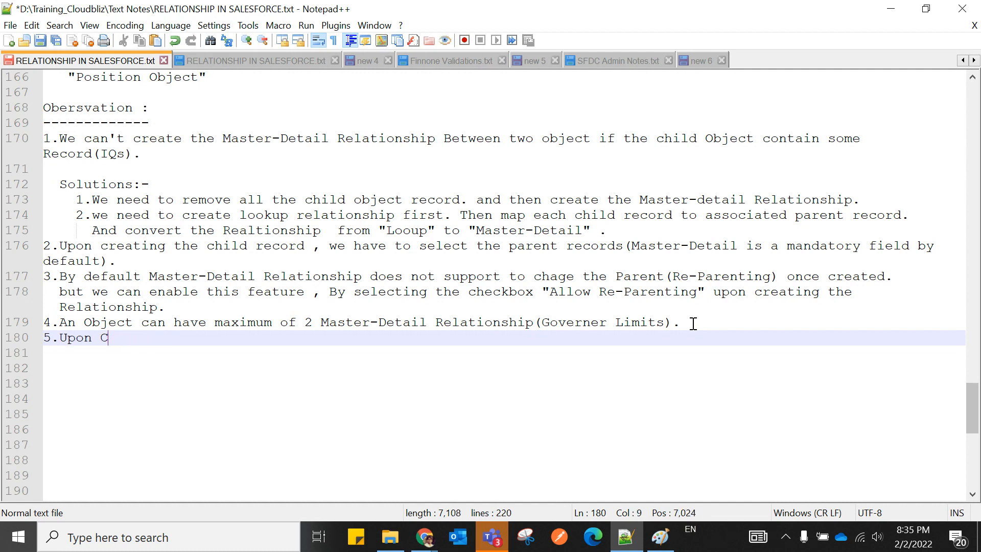
{"action": "type", "text": "De"}
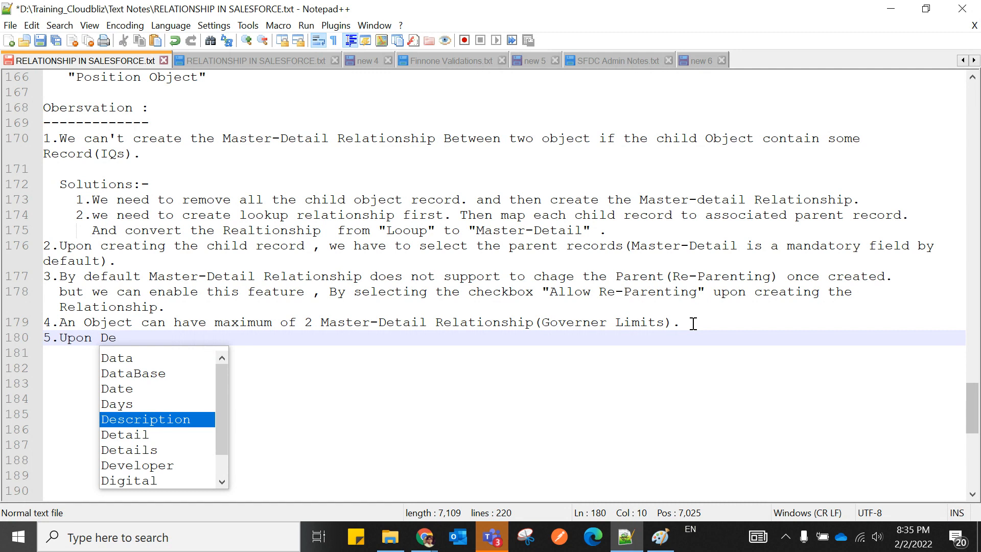
{"action": "type", "text": "leting The P"}
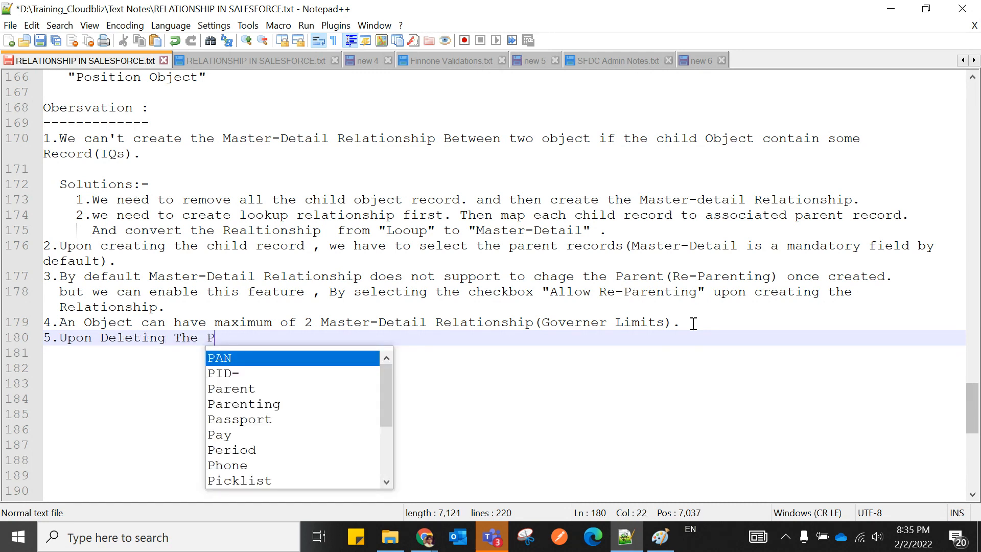
{"action": "type", "text": "arent R"}
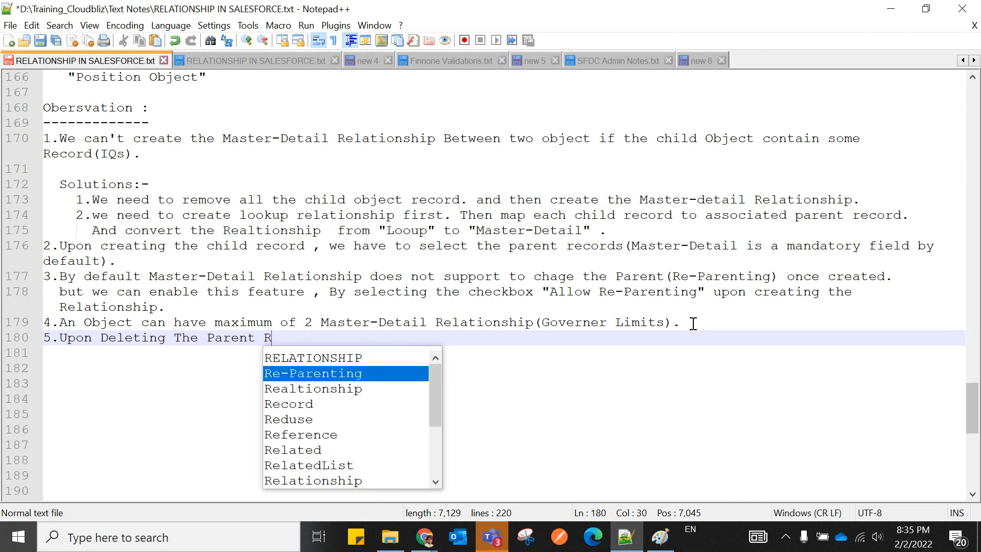
{"action": "type", "text": "ecord "}
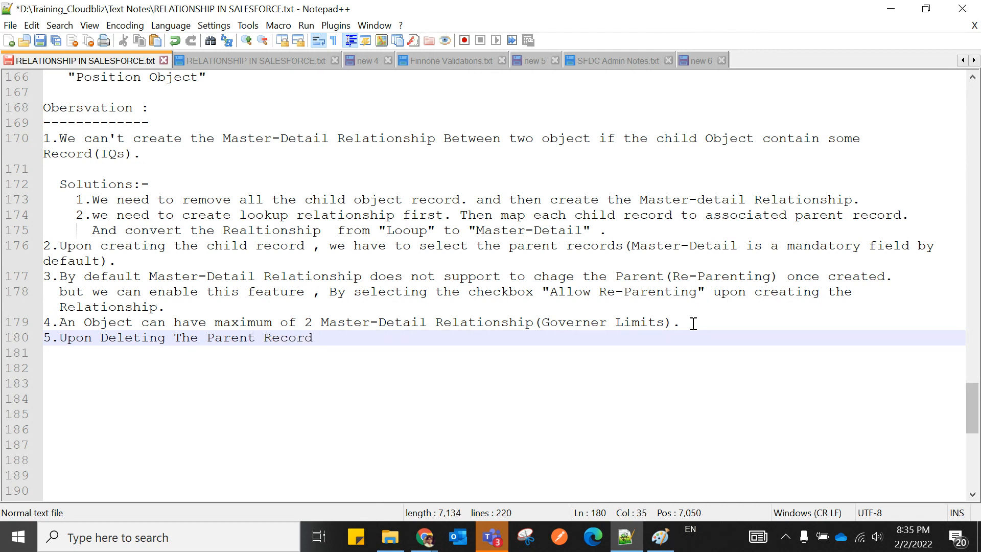
{"action": "type", "text": ", A"}
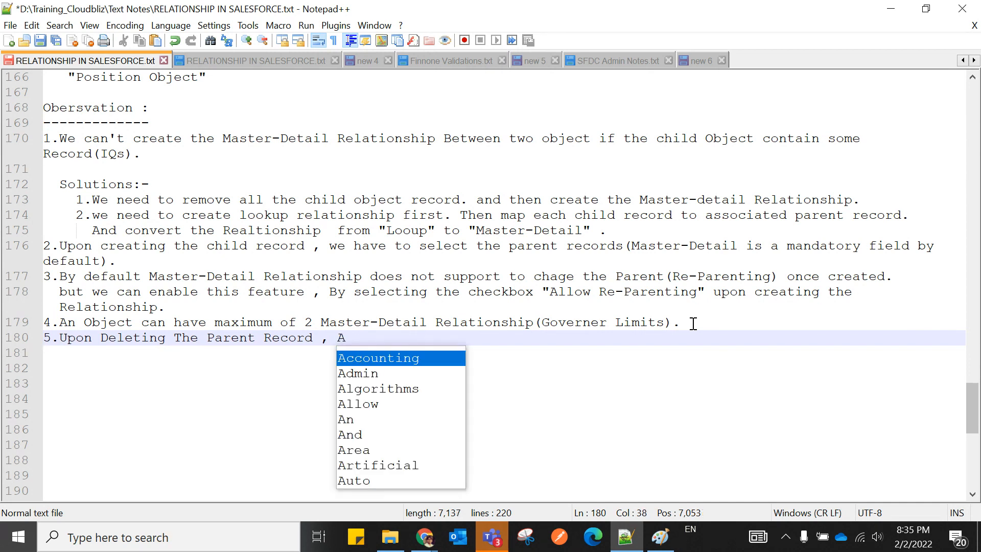
{"action": "type", "text": "ll associated"}
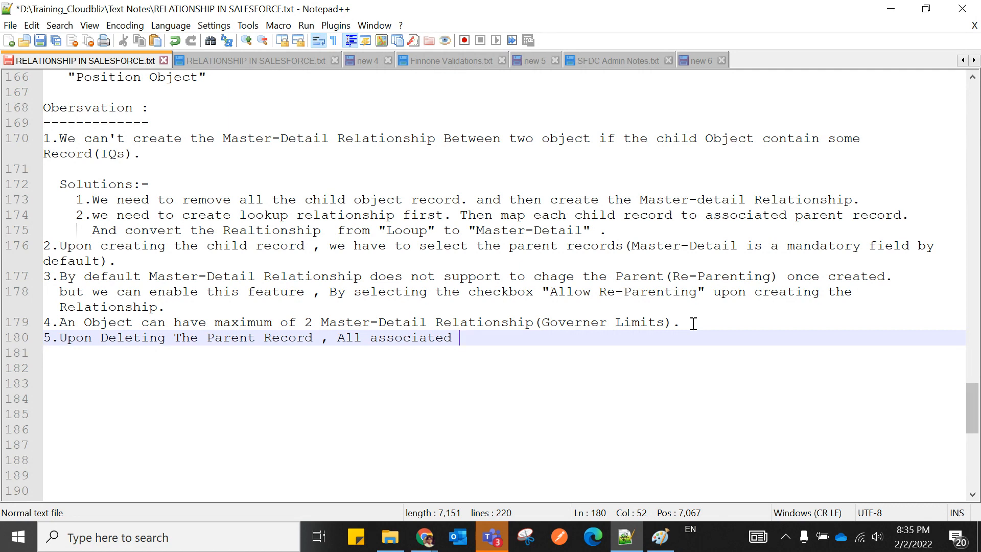
Below lookup item 6, add '7. Child record will never get deleted when parent record get deleted.' and save the file.
{"action": "scroll", "coordinate": [693, 323], "scroll_direction": "up", "scroll_amount": 20}
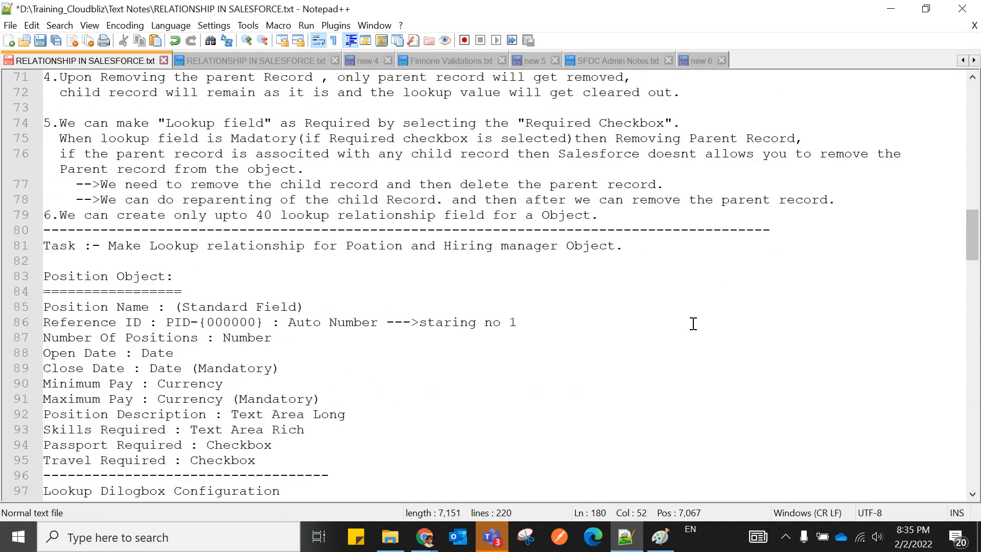
{"action": "scroll", "coordinate": [693, 323], "scroll_direction": "up", "scroll_amount": 1}
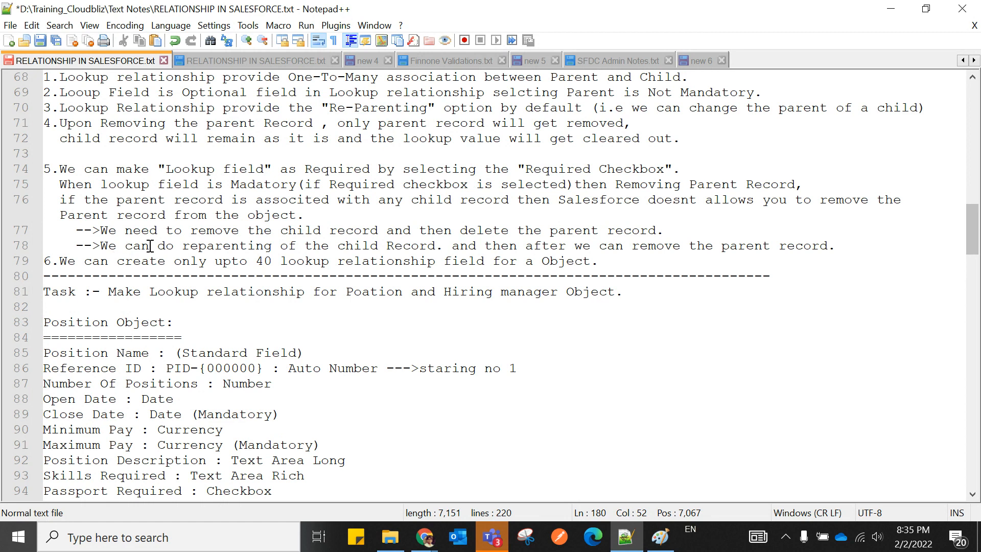
{"action": "scroll", "coordinate": [215, 247], "scroll_direction": "up", "scroll_amount": 1}
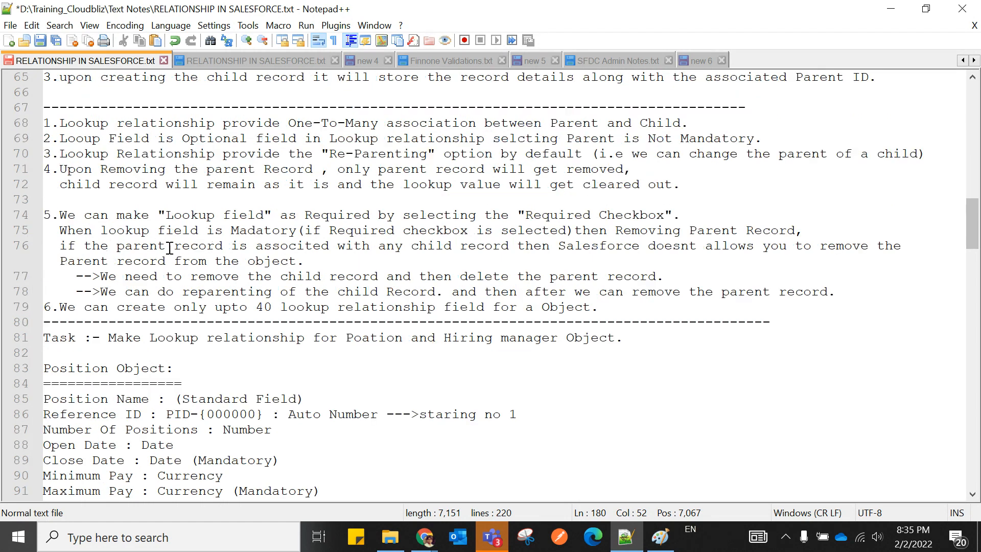
{"action": "scroll", "coordinate": [215, 248], "scroll_direction": "up", "scroll_amount": 1}
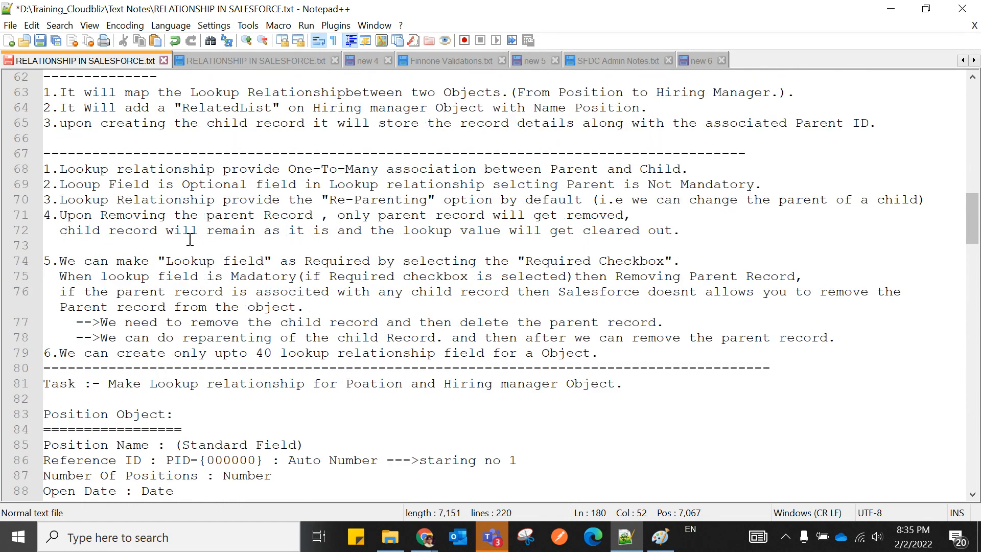
{"action": "scroll", "coordinate": [189, 243], "scroll_direction": "down", "scroll_amount": 2}
{"action": "left_click", "coordinate": [614, 262]}
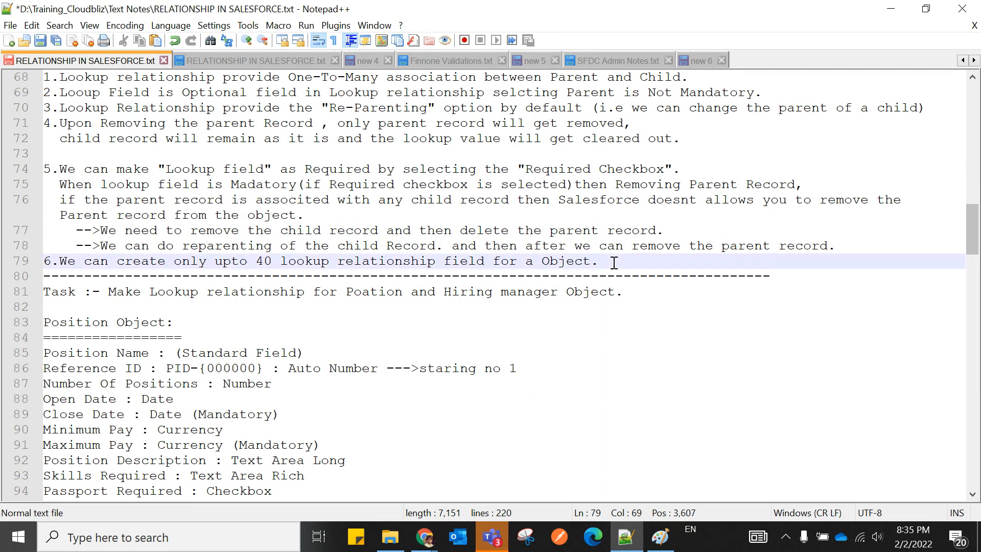
{"action": "key", "text": "Return"}
{"action": "type", "text": "7. Child record will"}
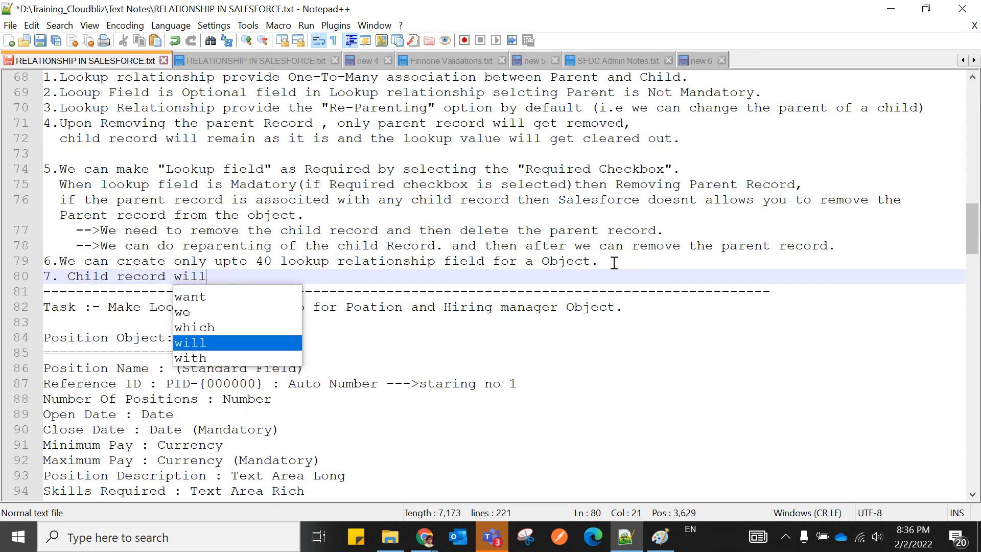
{"action": "type", "text": " never "}
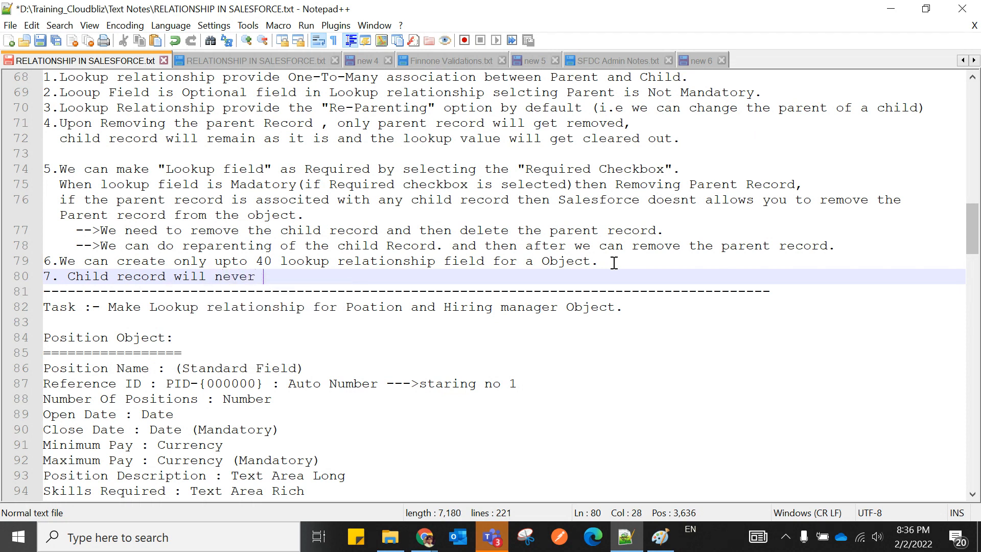
{"action": "type", "text": "get delete"}
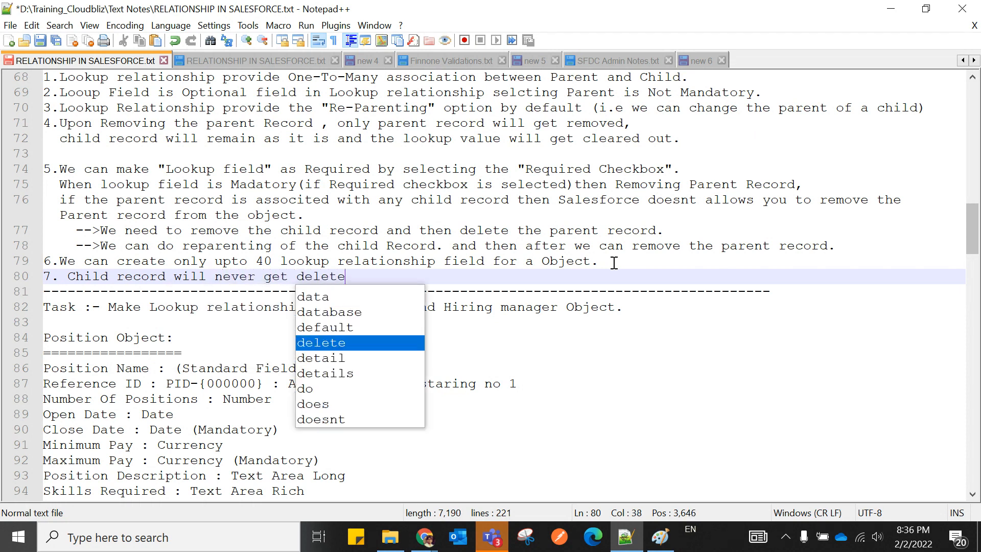
{"action": "type", "text": "d when p"}
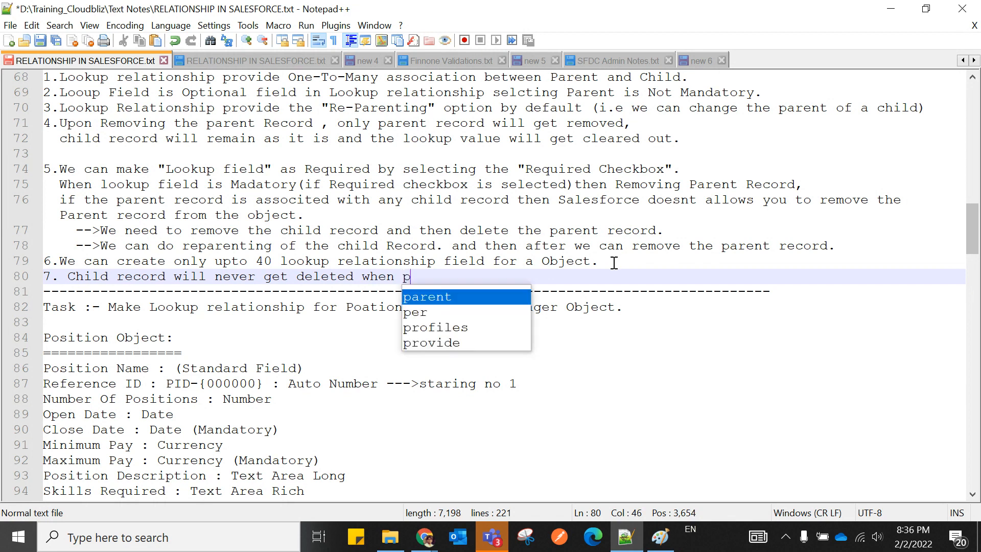
{"action": "type", "text": "arent"}
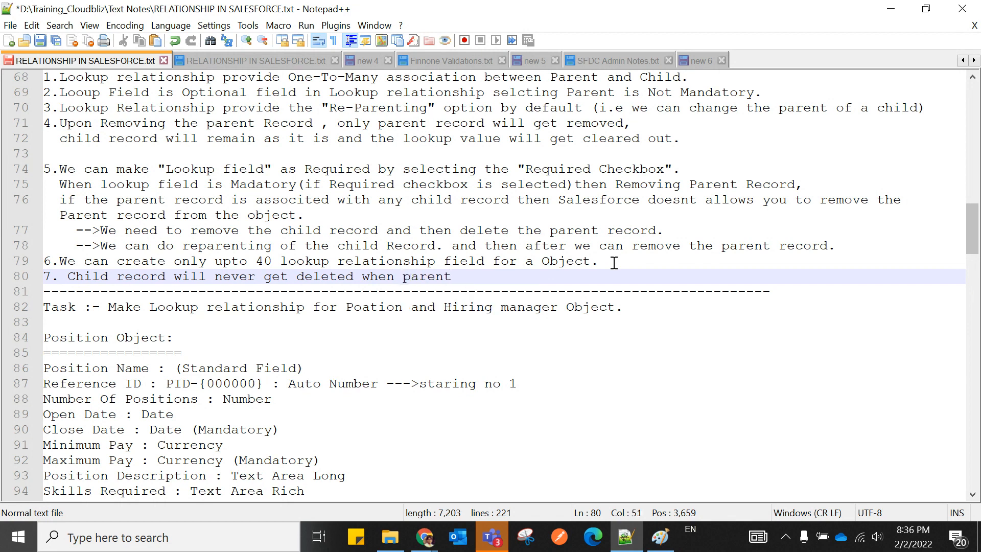
{"action": "type", "text": " record"}
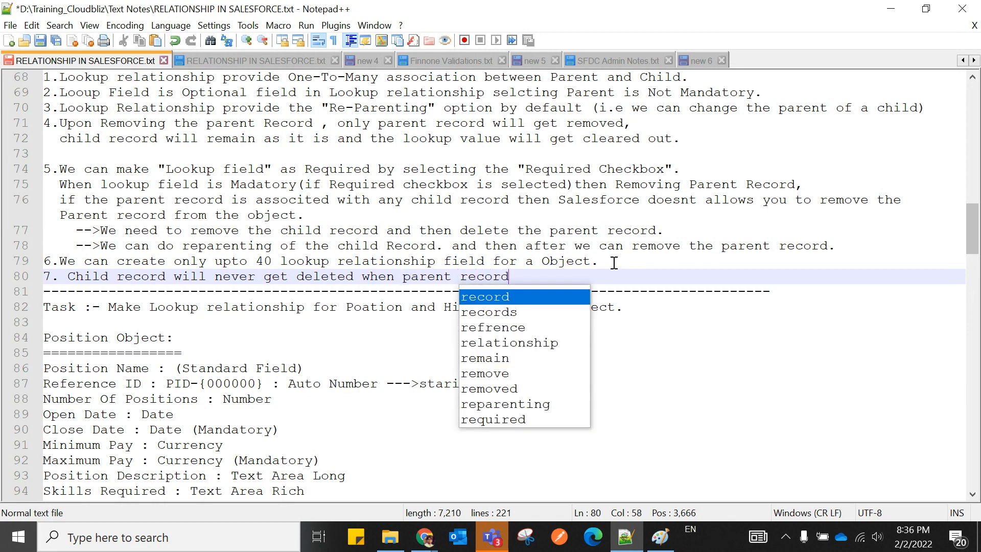
{"action": "type", "text": " get deleted."}
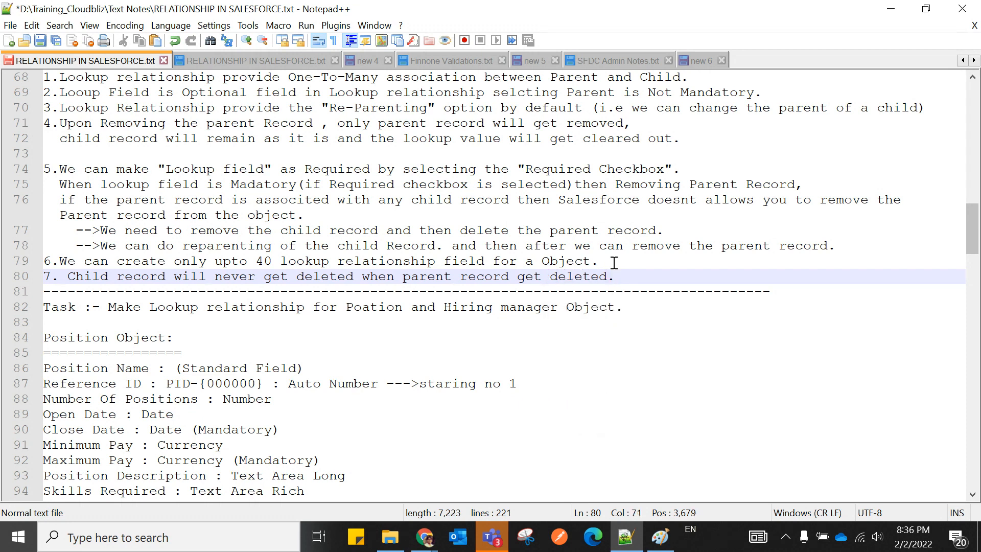
{"action": "left_click", "coordinate": [68, 276]}
{"action": "key", "text": "BackSpace"}
{"action": "left_click", "coordinate": [650, 280]}
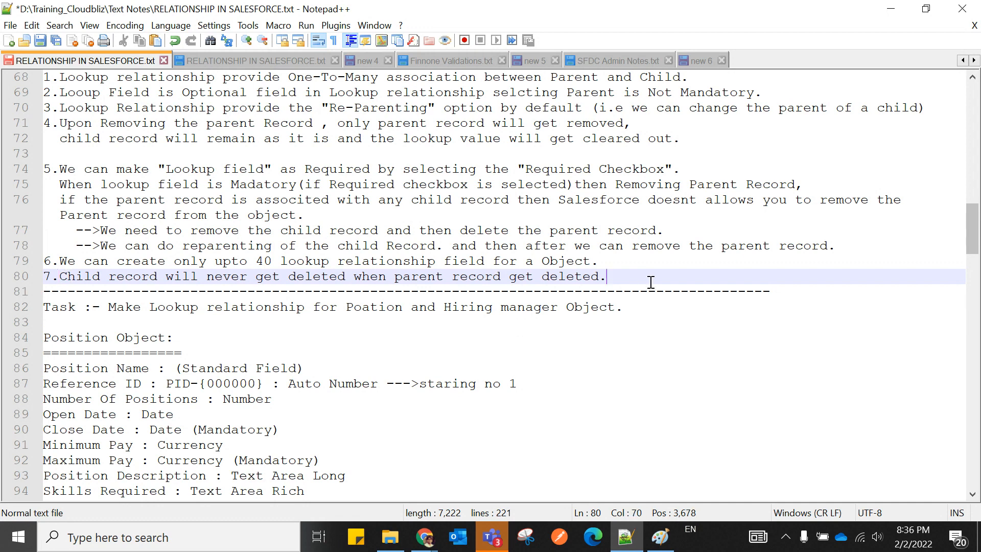
{"action": "key", "text": "ctrl+s"}
End observation 5 with 'child records will get Deleted automatically.' and switch back to the browser.
{"action": "scroll", "coordinate": [513, 350], "scroll_direction": "down", "scroll_amount": 13}
{"action": "scroll", "coordinate": [514, 359], "scroll_direction": "down", "scroll_amount": 20}
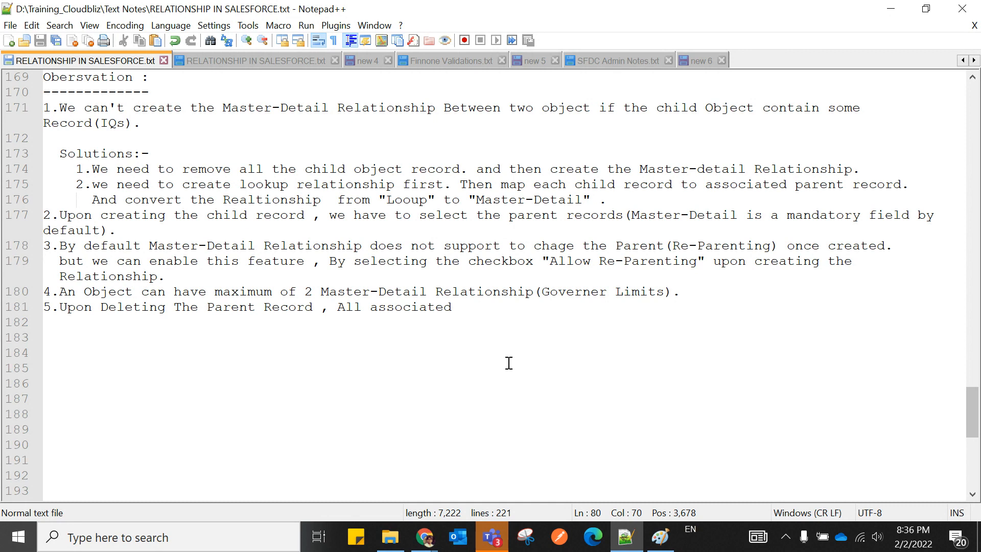
{"action": "left_click", "coordinate": [473, 311]}
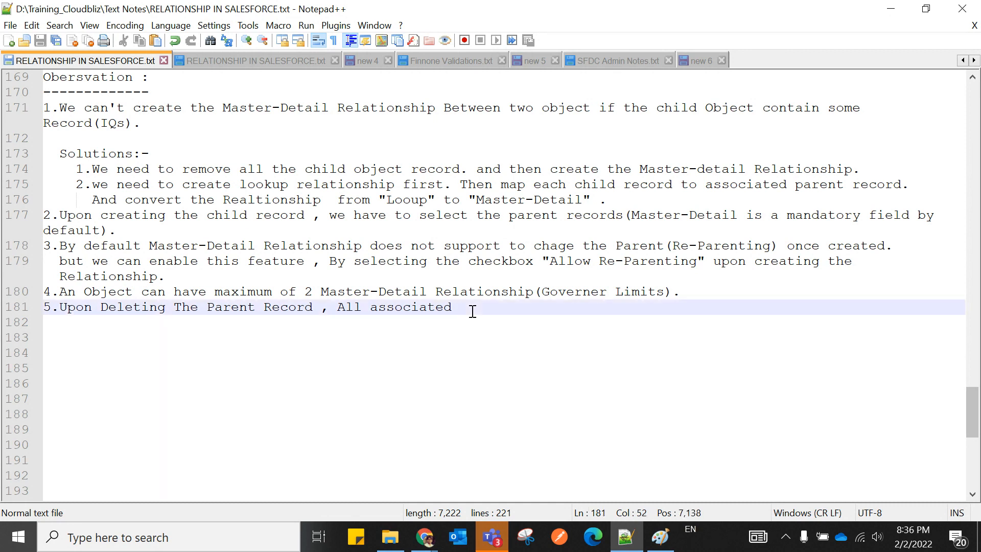
{"action": "type", "text": "chi"}
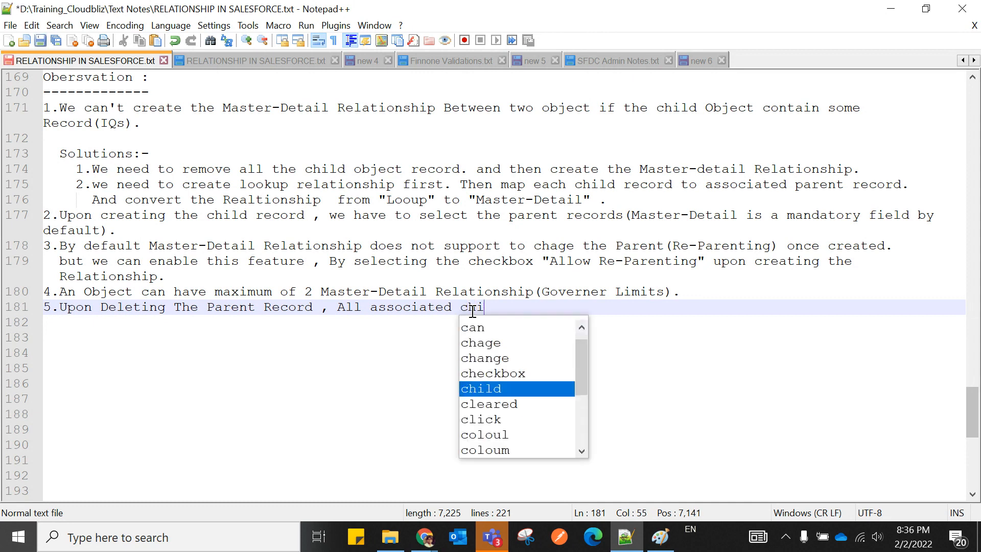
{"action": "type", "text": "ld records"}
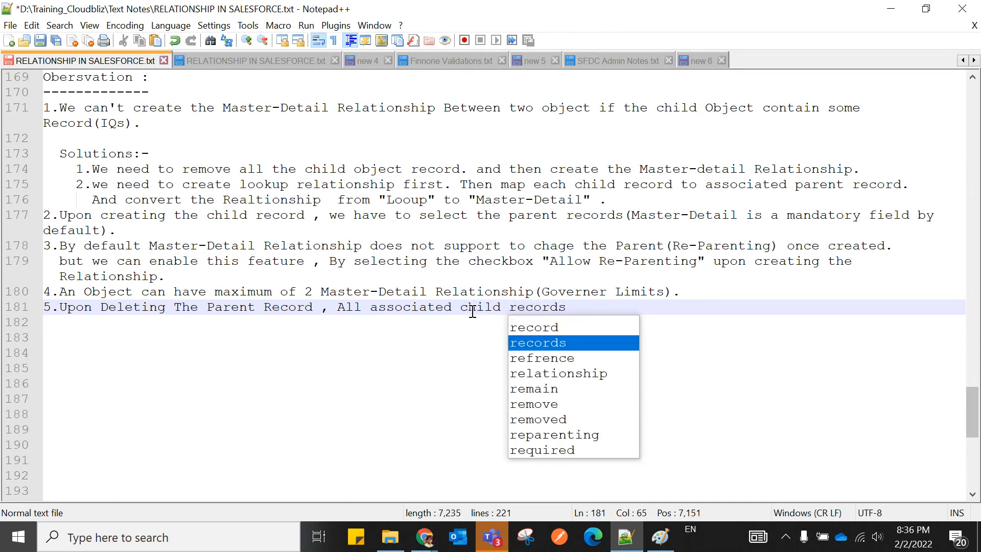
{"action": "key", "text": "Escape"}
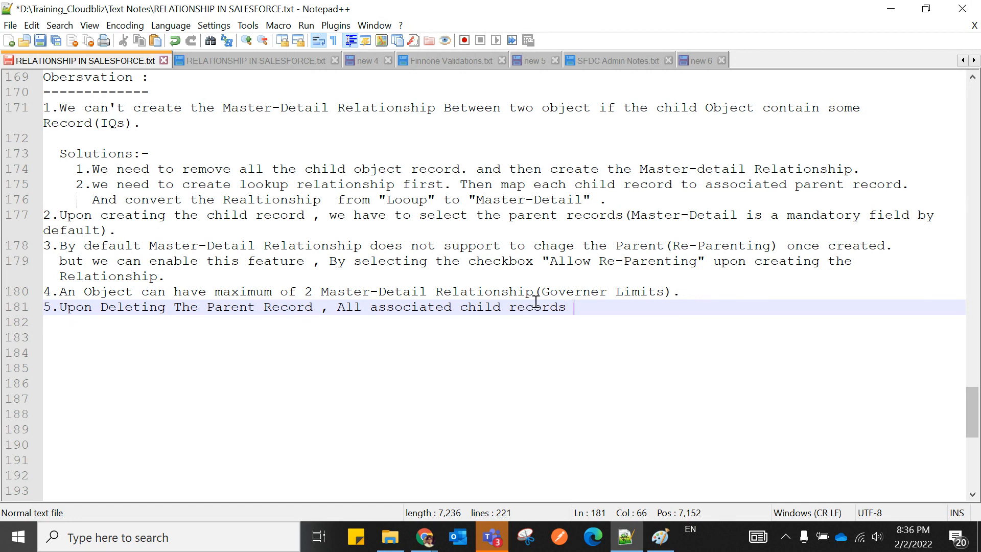
{"action": "type", "text": "will get Deleted a"}
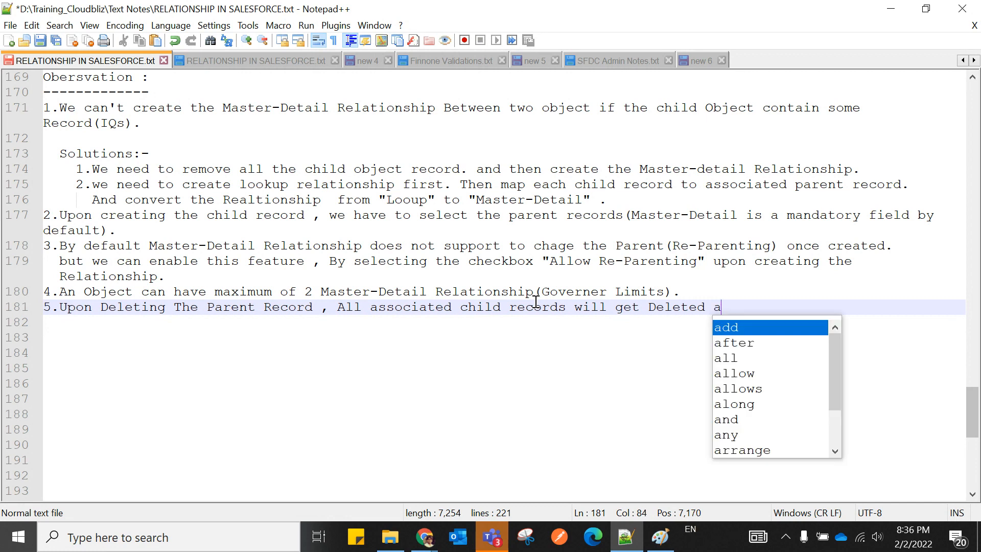
{"action": "type", "text": "uto"}
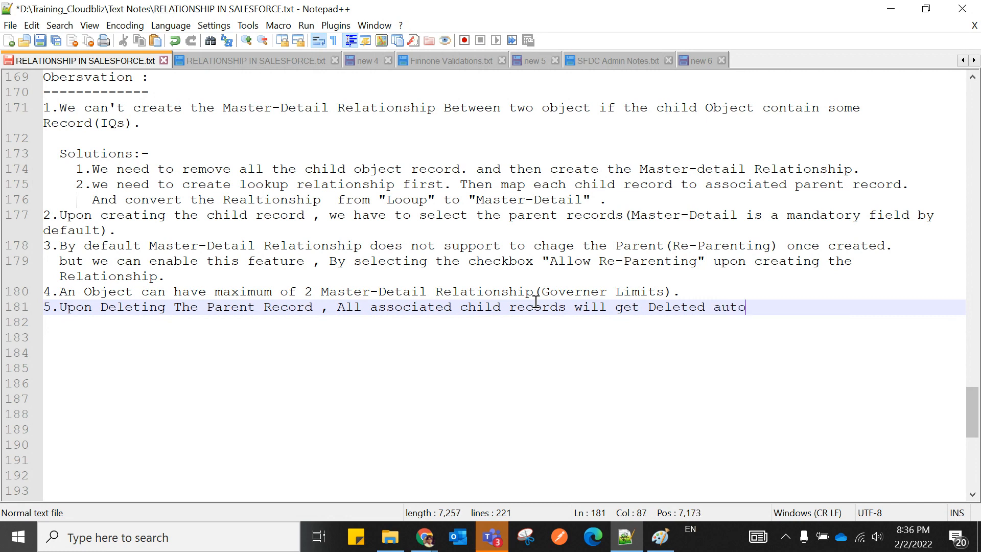
{"action": "type", "text": "matically."}
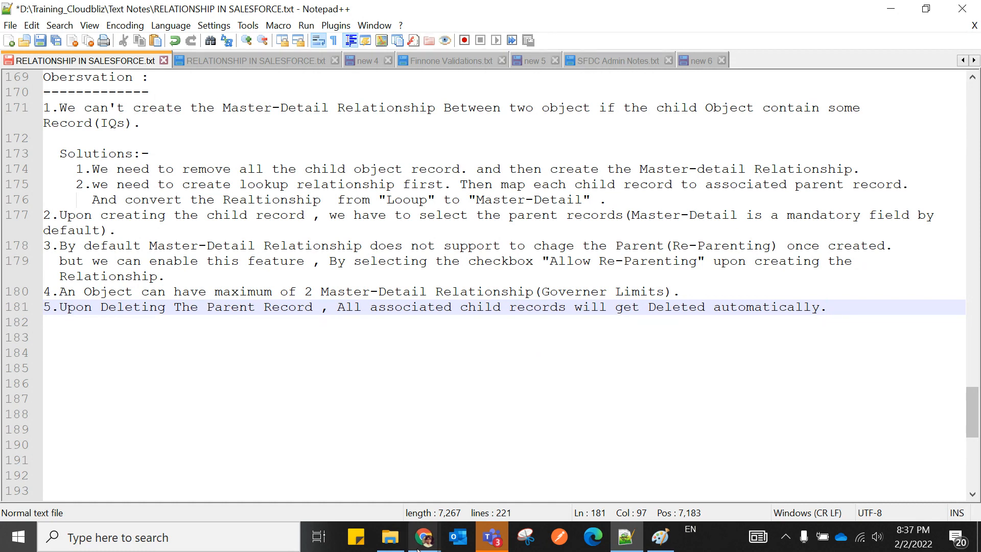
{"action": "mouse_move", "coordinate": [425, 536]}
{"action": "left_click", "coordinate": [260, 469]}
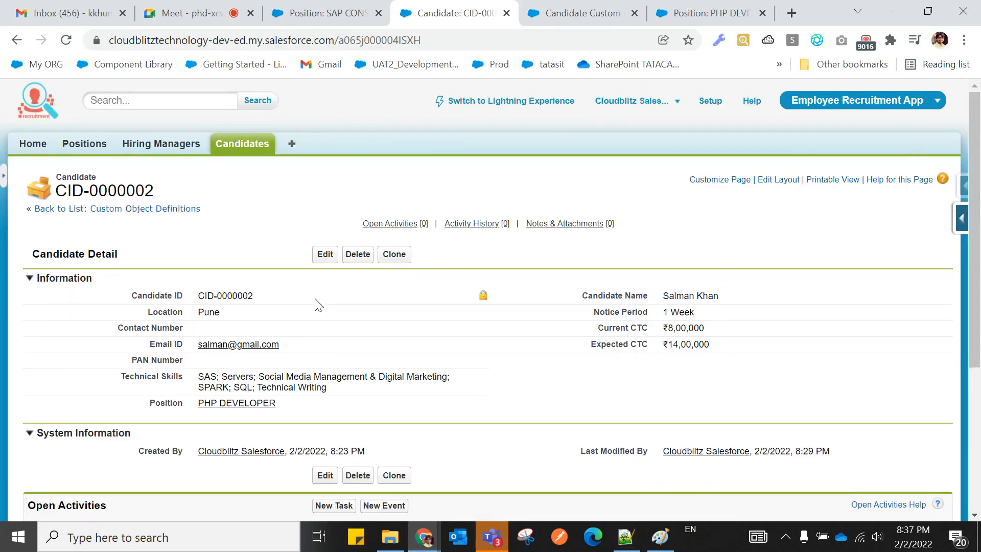
Open Positions in a new tab and view PHP DEVELOPER's Candidates related list.
{"action": "scroll", "coordinate": [315, 303], "scroll_direction": "down", "scroll_amount": 3}
{"action": "scroll", "coordinate": [265, 265], "scroll_direction": "up", "scroll_amount": 3}
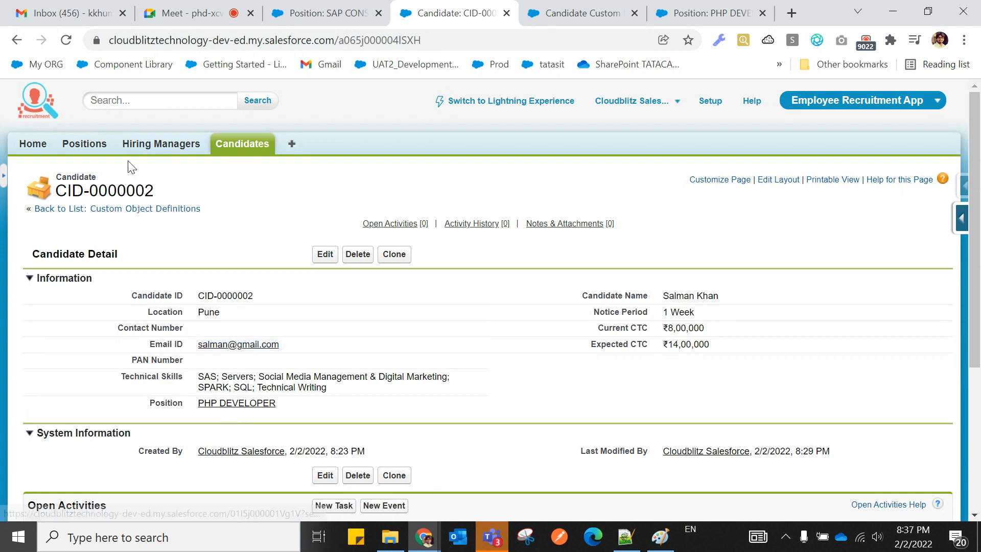
{"action": "right_click", "coordinate": [89, 144]}
{"action": "left_click", "coordinate": [100, 155]}
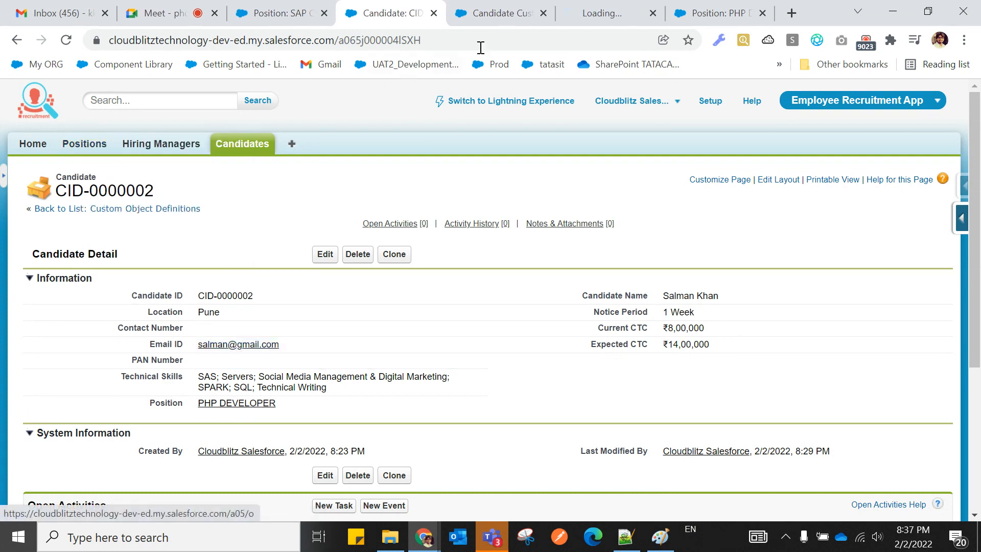
{"action": "left_click", "coordinate": [579, 17]}
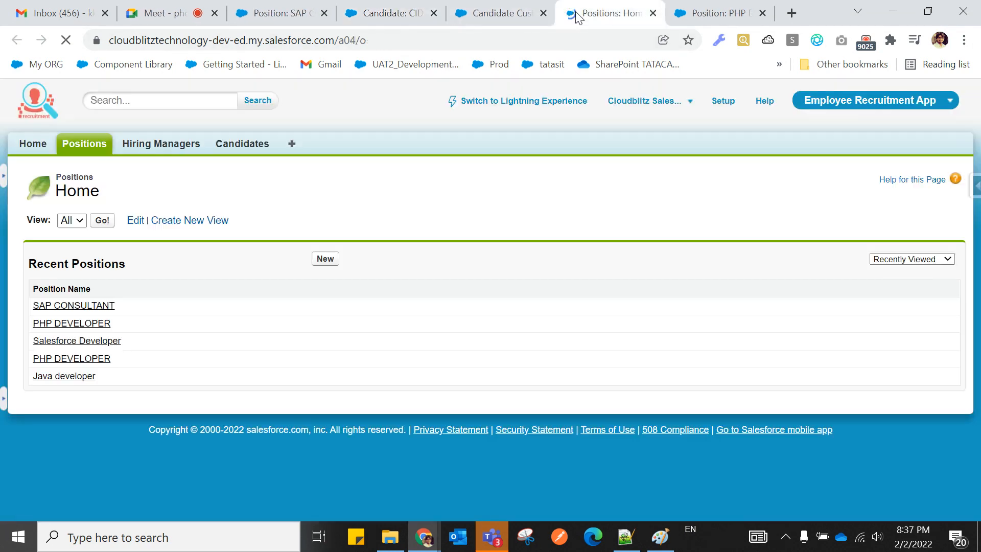
{"action": "left_click", "coordinate": [92, 323]}
{"action": "scroll", "coordinate": [422, 320], "scroll_direction": "down", "scroll_amount": 15}
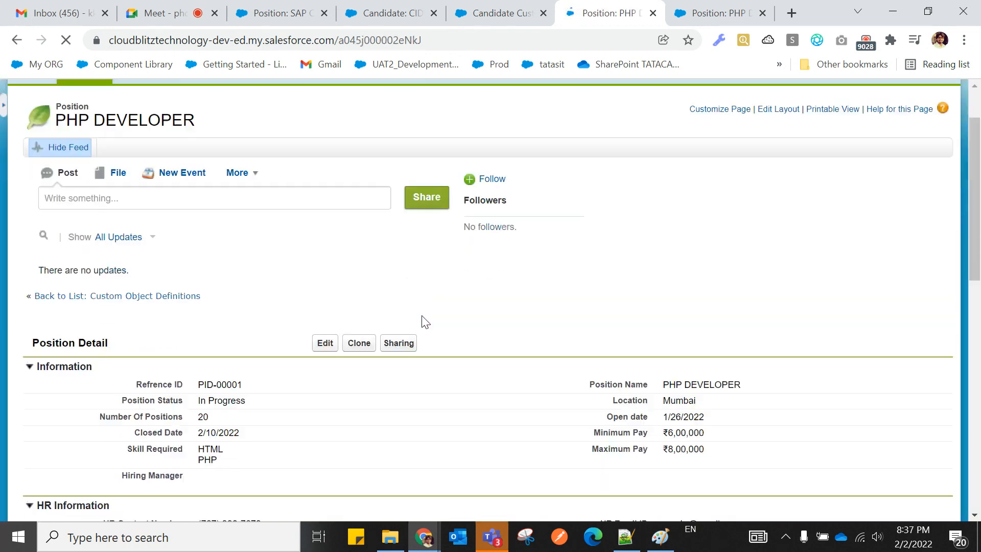
{"action": "scroll", "coordinate": [421, 315], "scroll_direction": "down", "scroll_amount": 1}
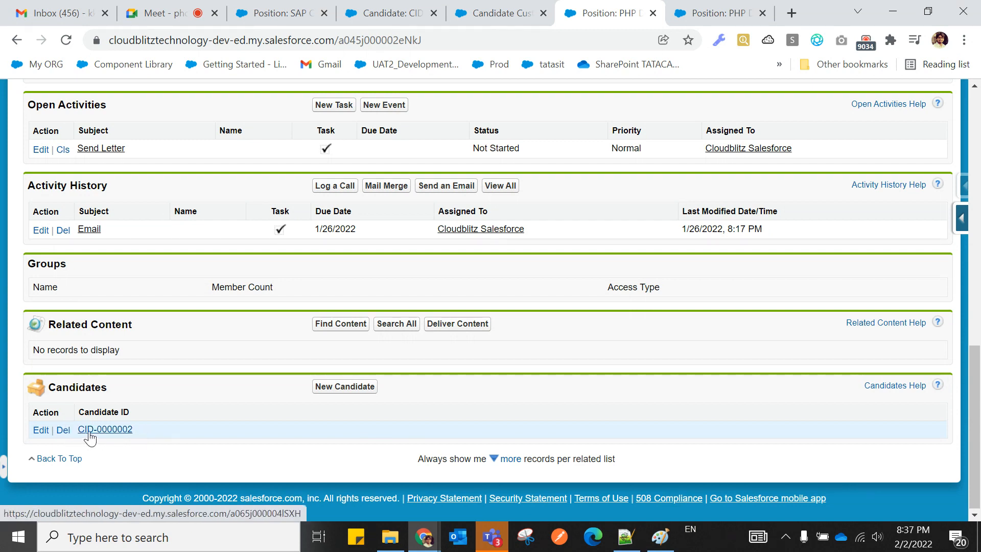
{"action": "scroll", "coordinate": [216, 434], "scroll_direction": "up", "scroll_amount": 4}
{"action": "scroll", "coordinate": [351, 190], "scroll_direction": "down", "scroll_amount": 2}
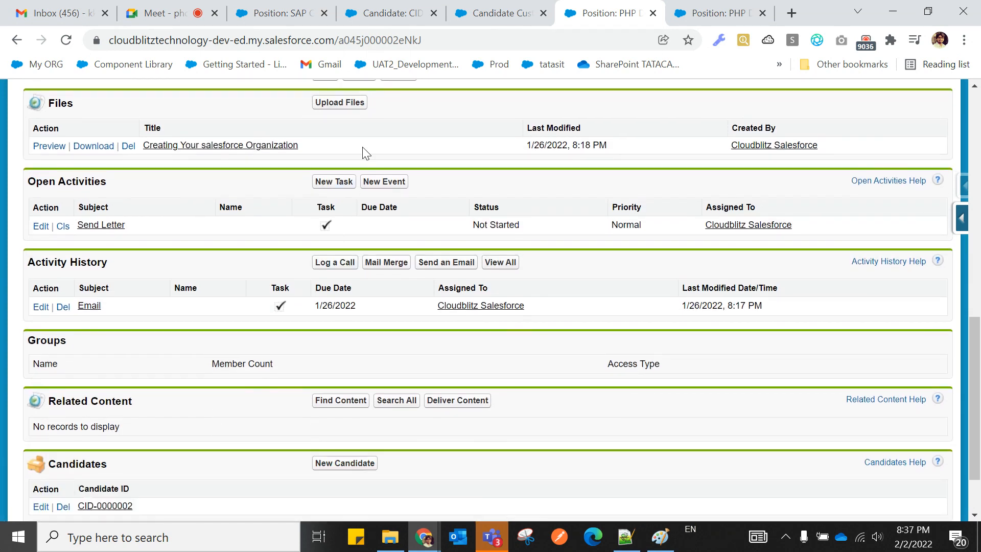
Highlight the PHP DEVELOPER heading, then return to the Position master-detail field definition.
{"action": "left_click", "coordinate": [461, 11]}
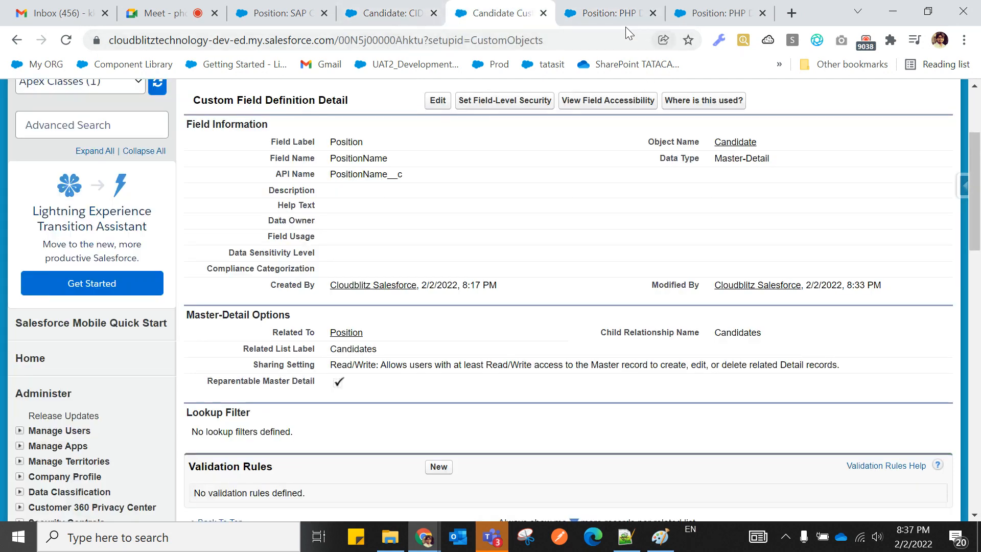
{"action": "left_click", "coordinate": [607, 15]}
{"action": "scroll", "coordinate": [326, 335], "scroll_direction": "up", "scroll_amount": 10}
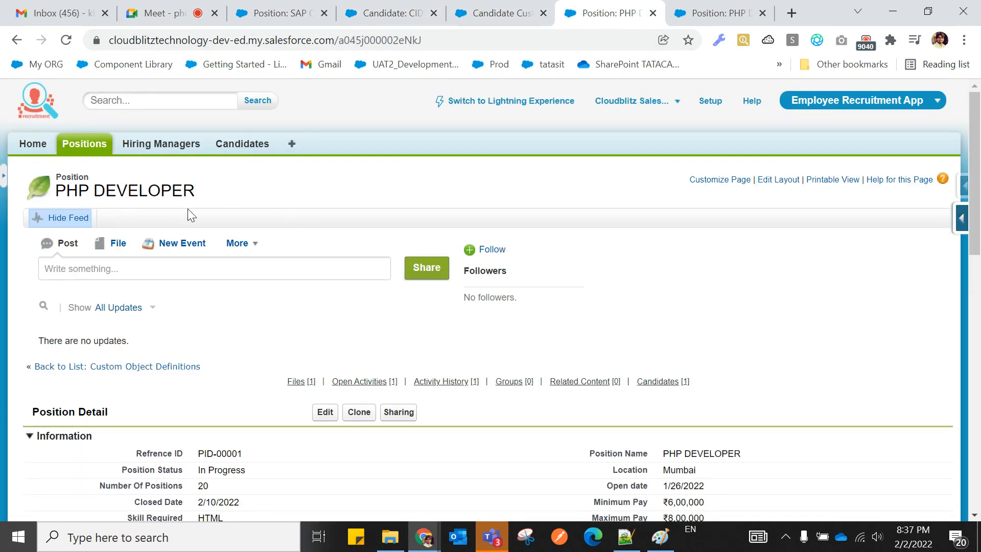
{"action": "left_click_drag", "start_coordinate": [56, 192], "coordinate": [203, 192]}
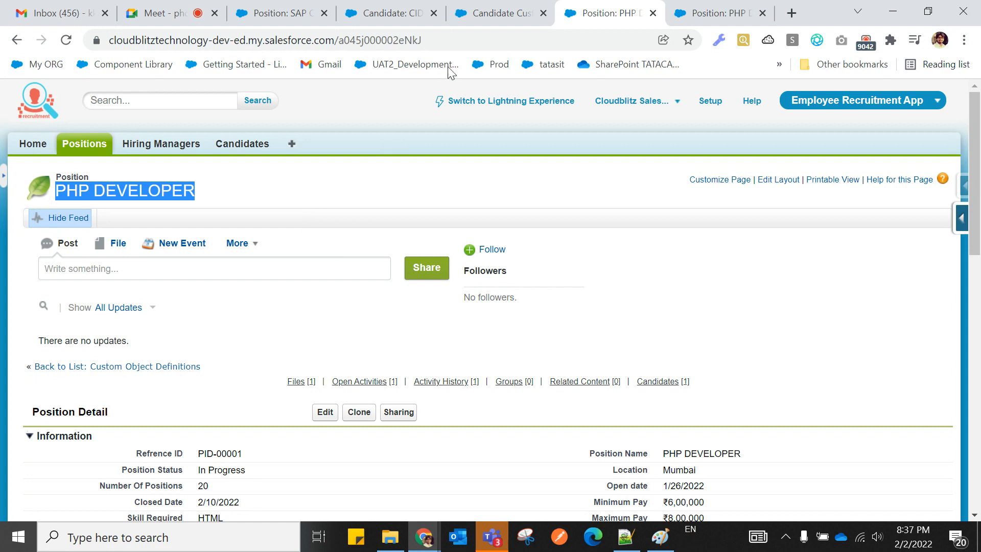
{"action": "left_click", "coordinate": [498, 12]}
{"action": "scroll", "coordinate": [375, 220], "scroll_direction": "up", "scroll_amount": 3}
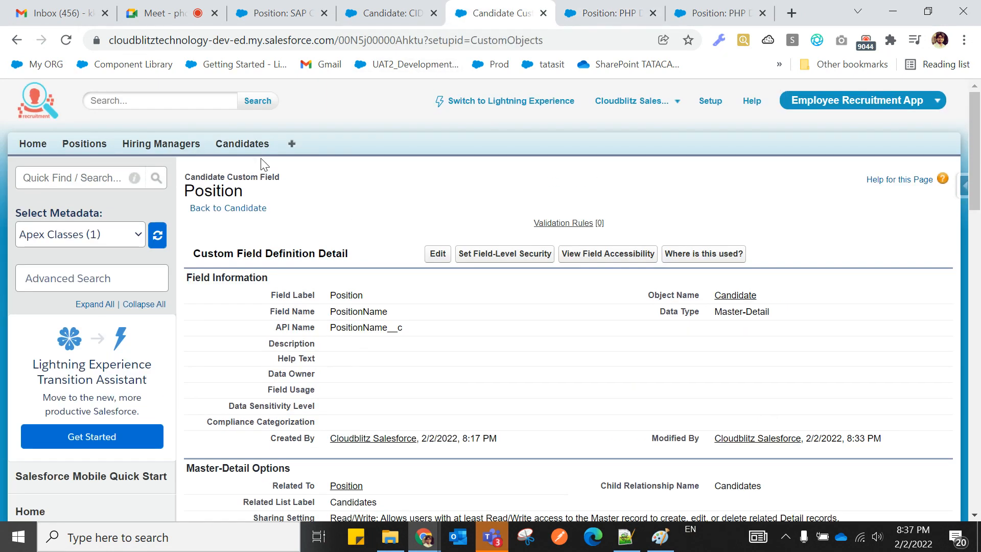
List all candidates with Go! and open CID-0000002 in a new tab.
{"action": "left_click", "coordinate": [258, 143]}
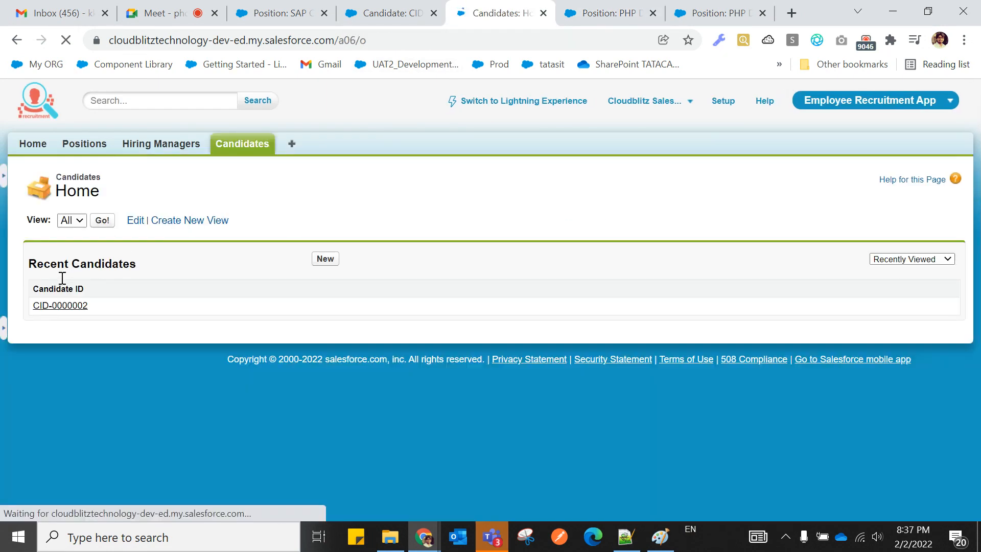
{"action": "left_click", "coordinate": [104, 222]}
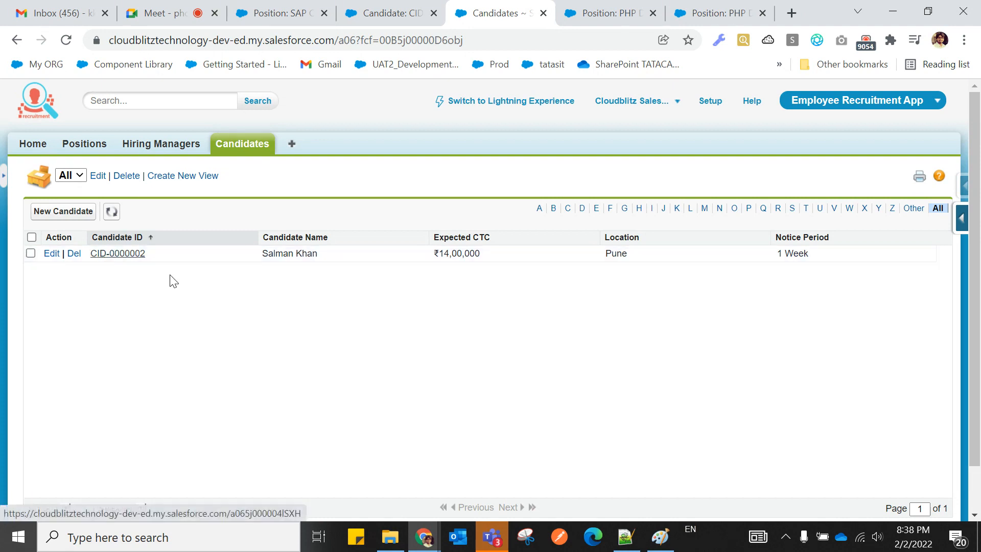
{"action": "right_click", "coordinate": [121, 255]}
{"action": "left_click", "coordinate": [148, 268]}
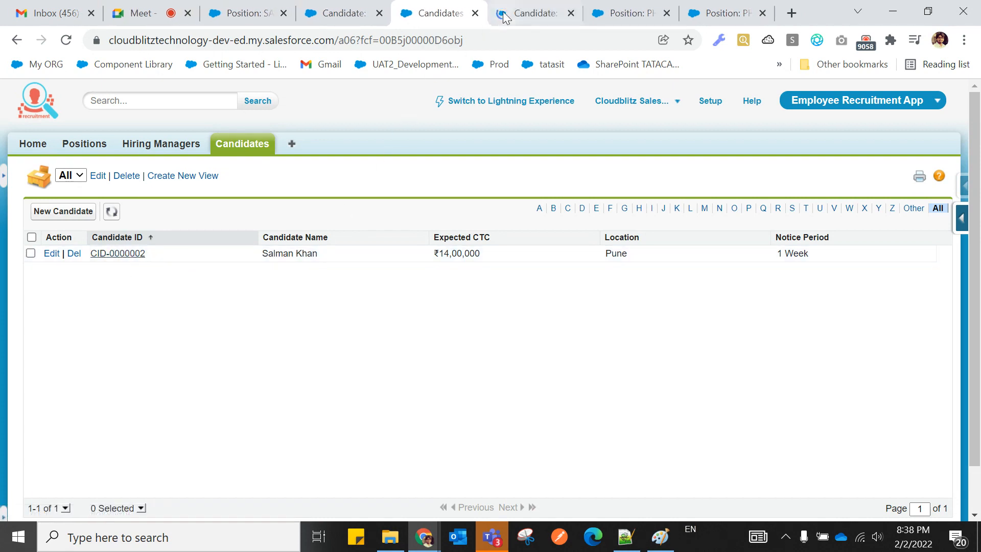
{"action": "left_click", "coordinate": [503, 14]}
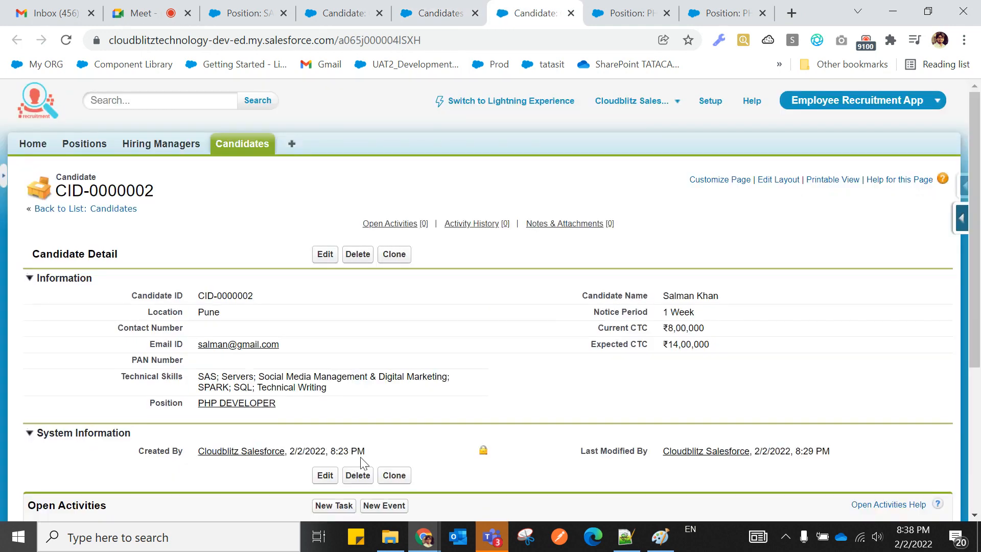
Close the SAP CONSULTANT, candidate and duplicate PHP DEVELOPER browser tabs.
{"action": "left_click", "coordinate": [268, 15]}
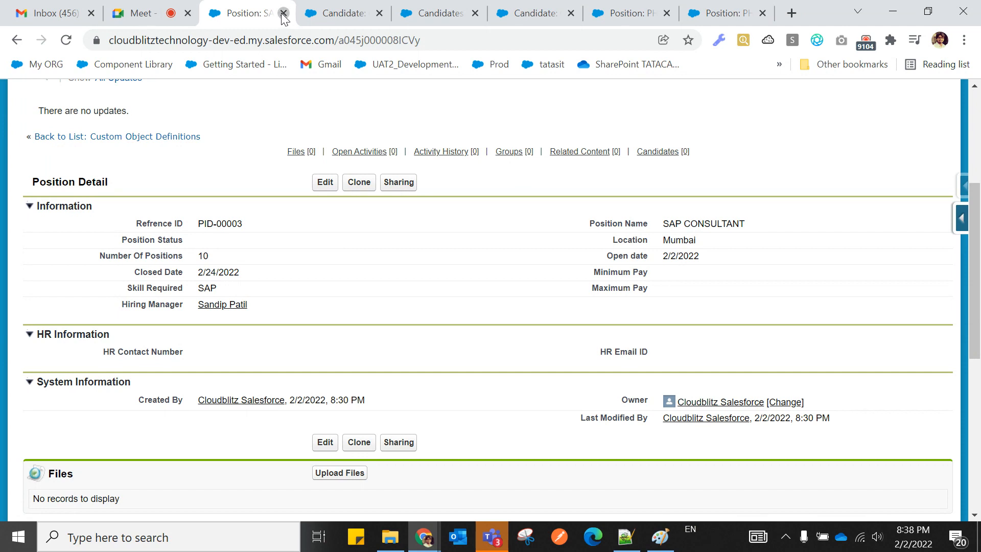
{"action": "left_click", "coordinate": [284, 14]}
{"action": "left_click", "coordinate": [283, 14]}
{"action": "left_click", "coordinate": [284, 13]}
{"action": "left_click", "coordinate": [284, 14]}
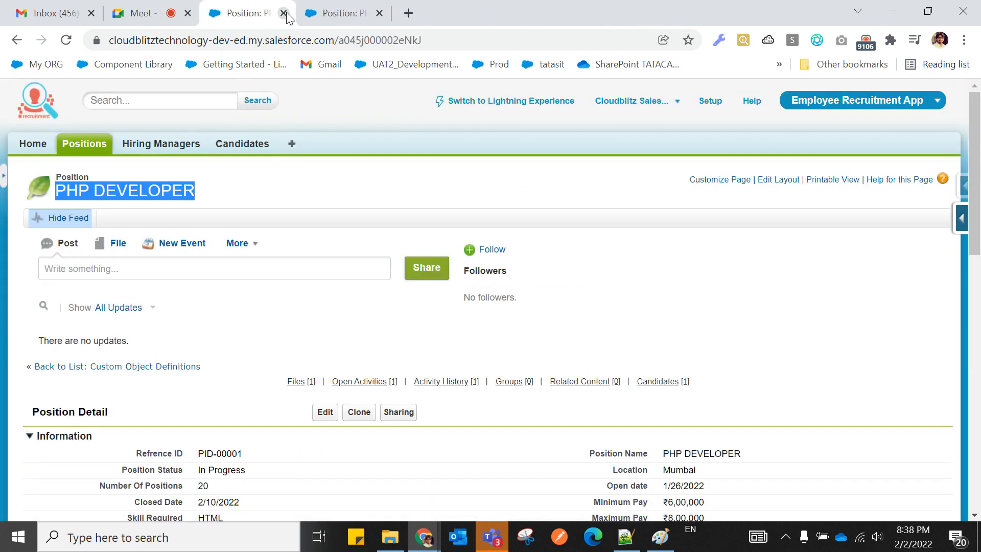
{"action": "left_click", "coordinate": [284, 13]}
Open the first PHP DEVELOPER position from the Positions list and scroll to its Candidates list with CID-0000002.
{"action": "scroll", "coordinate": [316, 314], "scroll_direction": "up", "scroll_amount": 4}
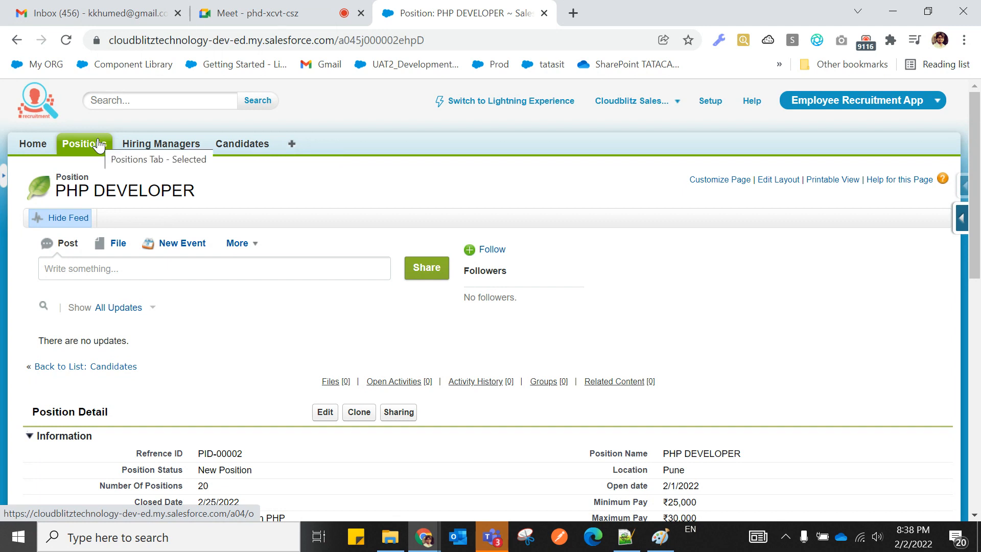
{"action": "scroll", "coordinate": [210, 324], "scroll_direction": "down", "scroll_amount": 5}
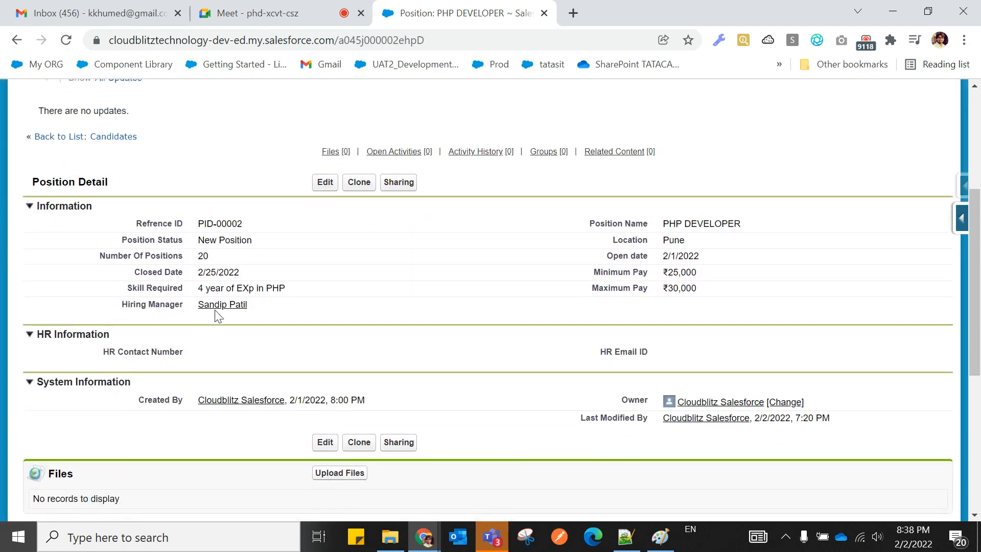
{"action": "scroll", "coordinate": [267, 471], "scroll_direction": "up", "scroll_amount": 5}
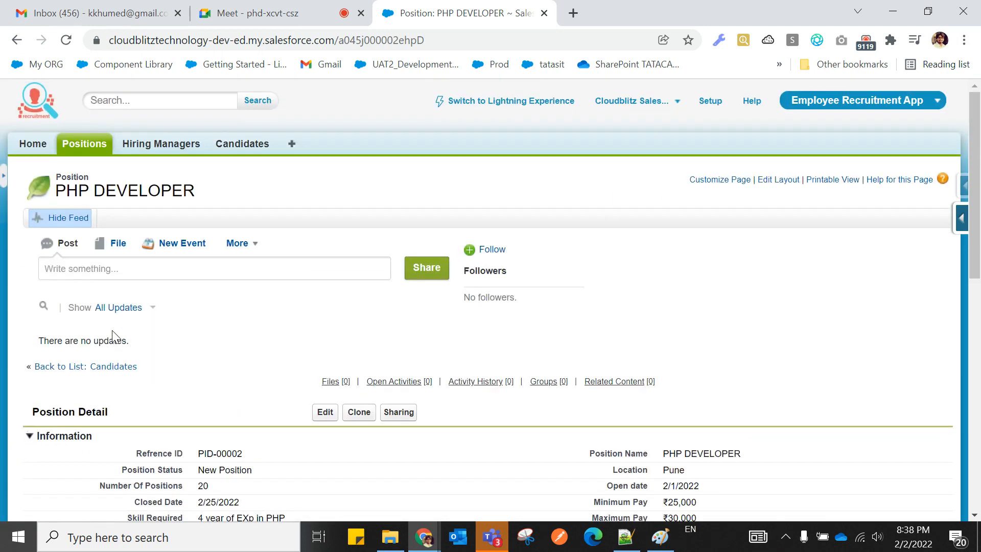
{"action": "left_click", "coordinate": [85, 145]}
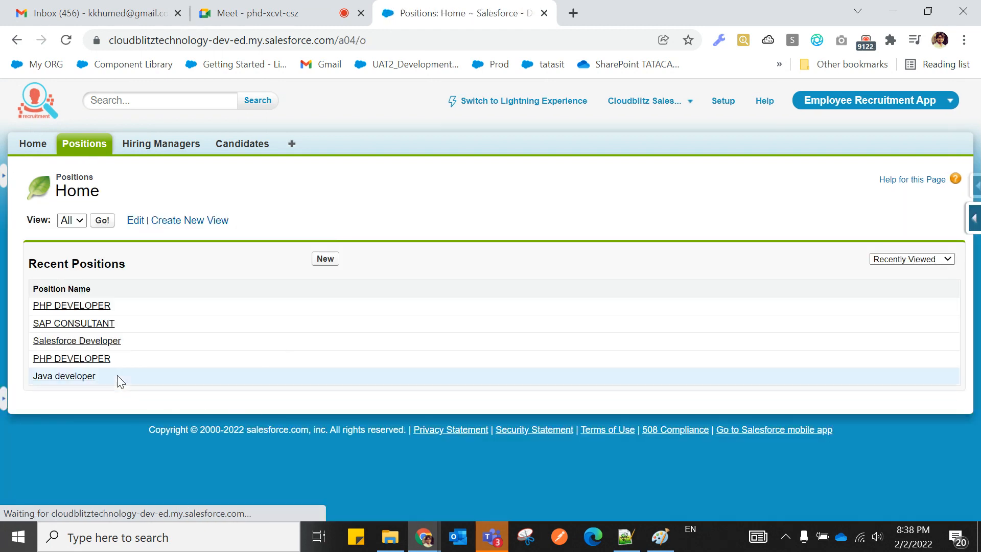
{"action": "left_click", "coordinate": [84, 309]}
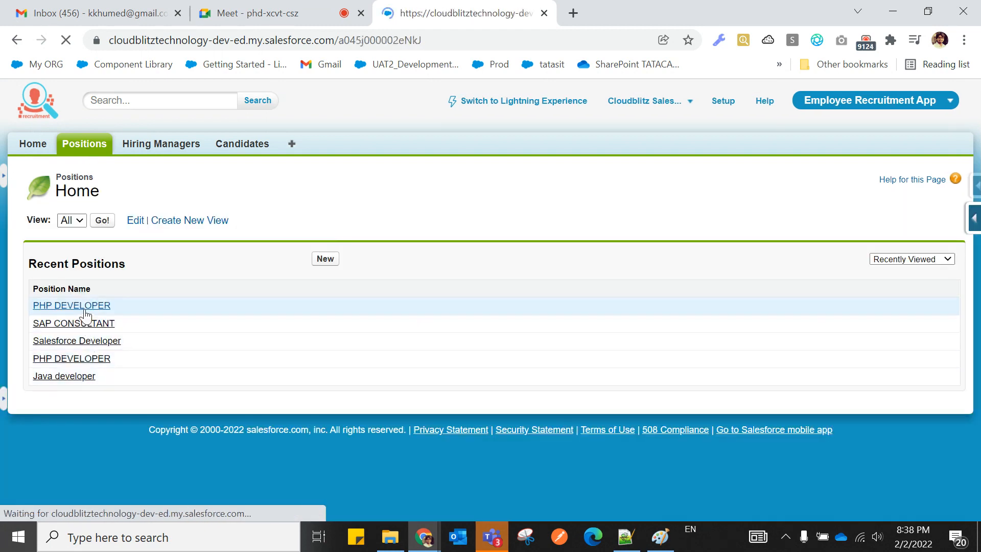
{"action": "scroll", "coordinate": [227, 375], "scroll_direction": "down", "scroll_amount": 10}
{"action": "scroll", "coordinate": [227, 375], "scroll_direction": "down", "scroll_amount": 2}
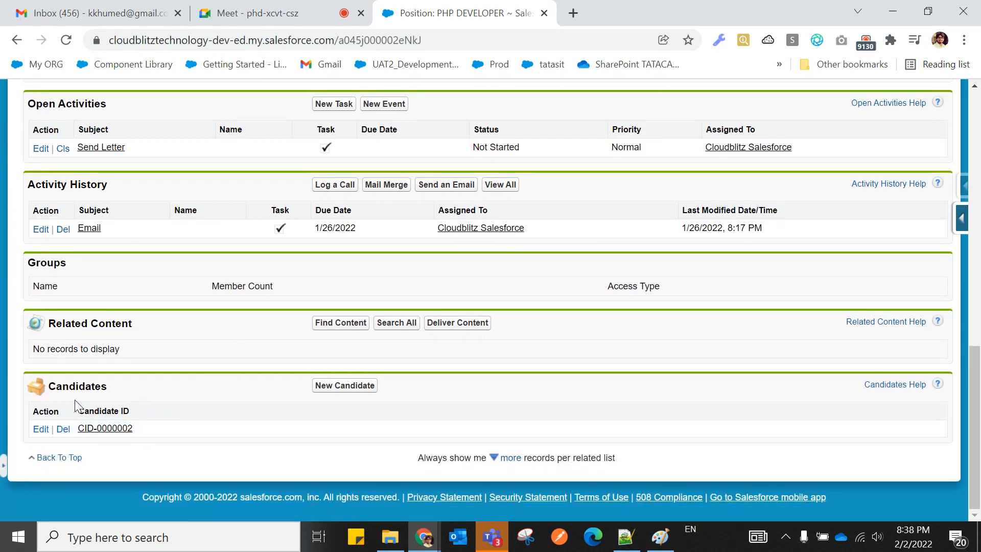
Open candidate CID-0000002 in a new browser tab and select its name.
{"action": "right_click", "coordinate": [101, 435]}
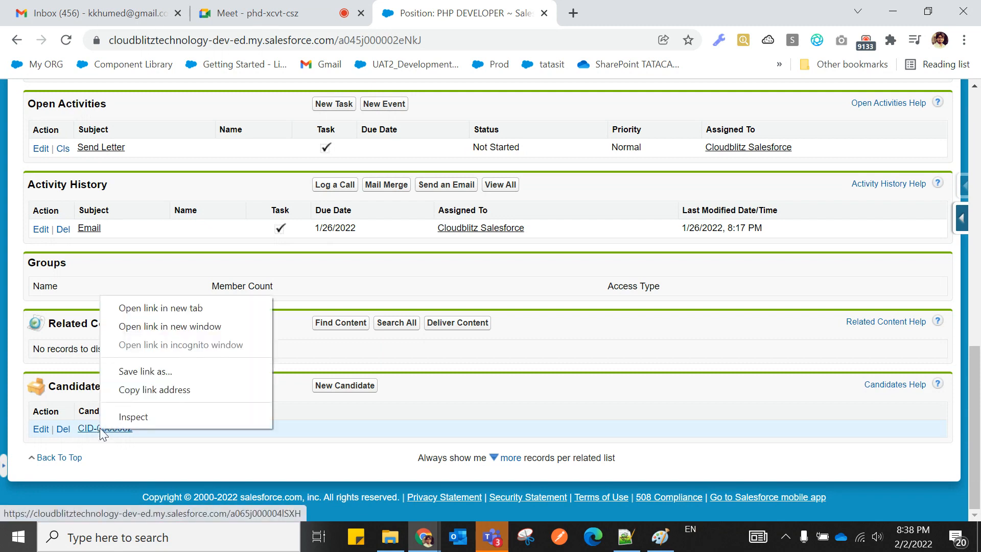
{"action": "left_click", "coordinate": [133, 307]}
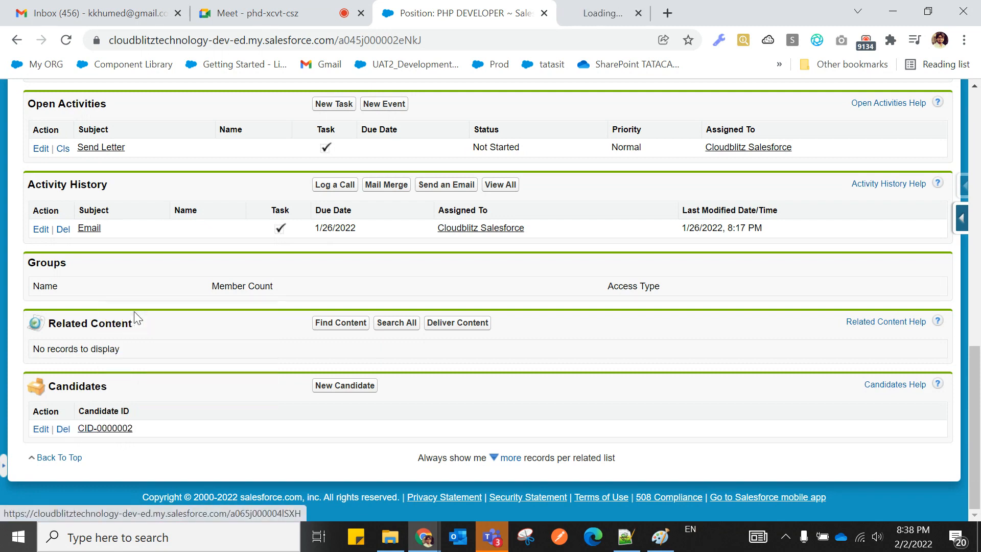
{"action": "left_click", "coordinate": [623, 18]}
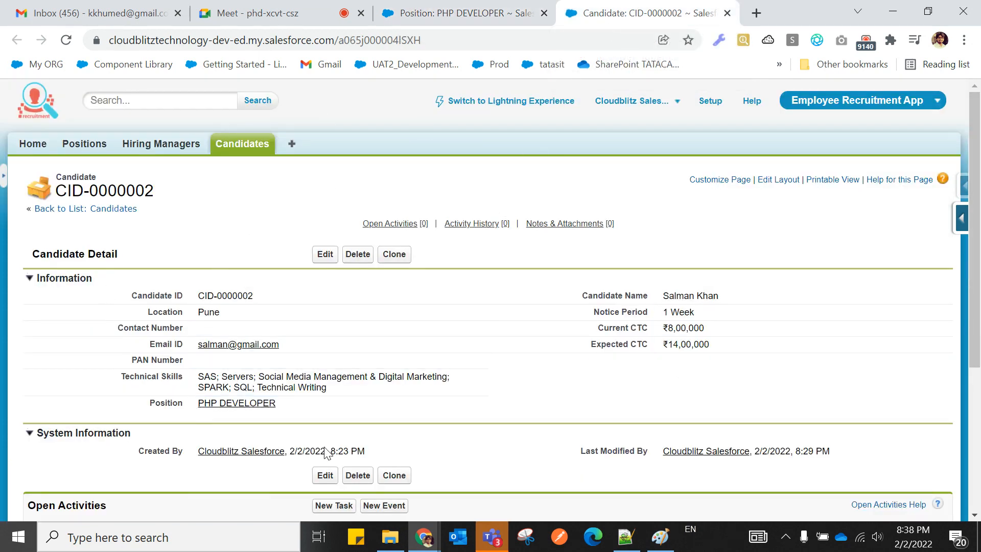
{"action": "left_click_drag", "start_coordinate": [718, 295], "coordinate": [662, 297]}
{"action": "left_click", "coordinate": [560, 385]}
{"action": "left_click", "coordinate": [549, 401]}
Back on the PHP DEVELOPER position page, highlight the record owner details.
{"action": "left_click", "coordinate": [457, 17]}
{"action": "scroll", "coordinate": [332, 255], "scroll_direction": "up", "scroll_amount": 7}
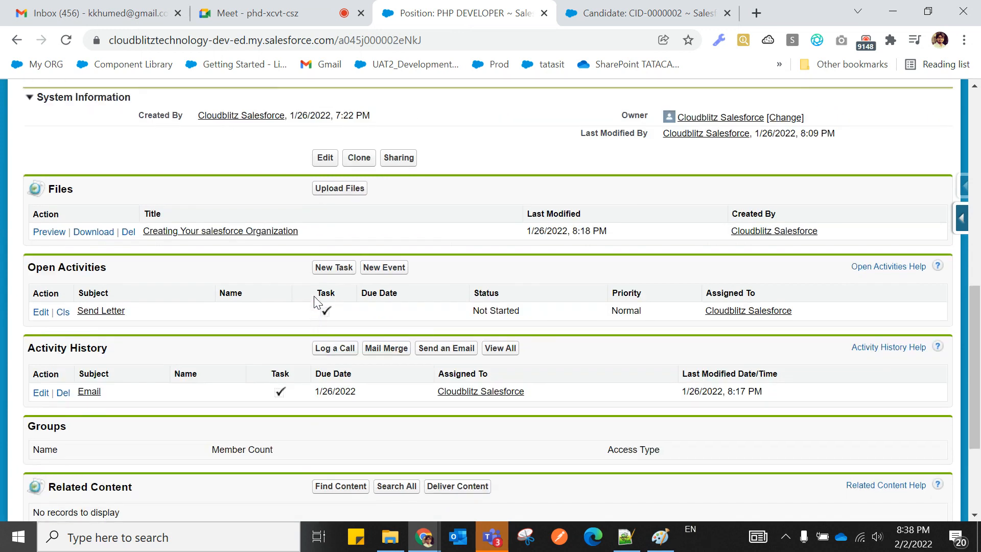
{"action": "scroll", "coordinate": [314, 305], "scroll_direction": "up", "scroll_amount": 2}
{"action": "scroll", "coordinate": [314, 307], "scroll_direction": "down", "scroll_amount": 2}
{"action": "scroll", "coordinate": [314, 307], "scroll_direction": "up", "scroll_amount": 2}
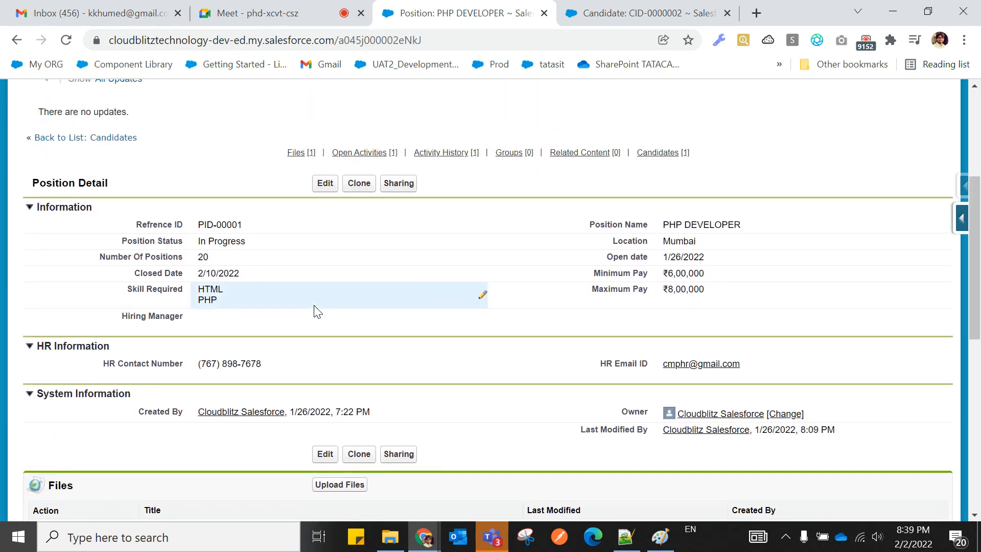
{"action": "mouse_move", "coordinate": [610, 402]}
{"action": "left_mouse_down"}
{"action": "mouse_move", "coordinate": [611, 415]}
{"action": "mouse_move", "coordinate": [832, 411]}
{"action": "mouse_move", "coordinate": [622, 415]}
{"action": "left_mouse_up"}
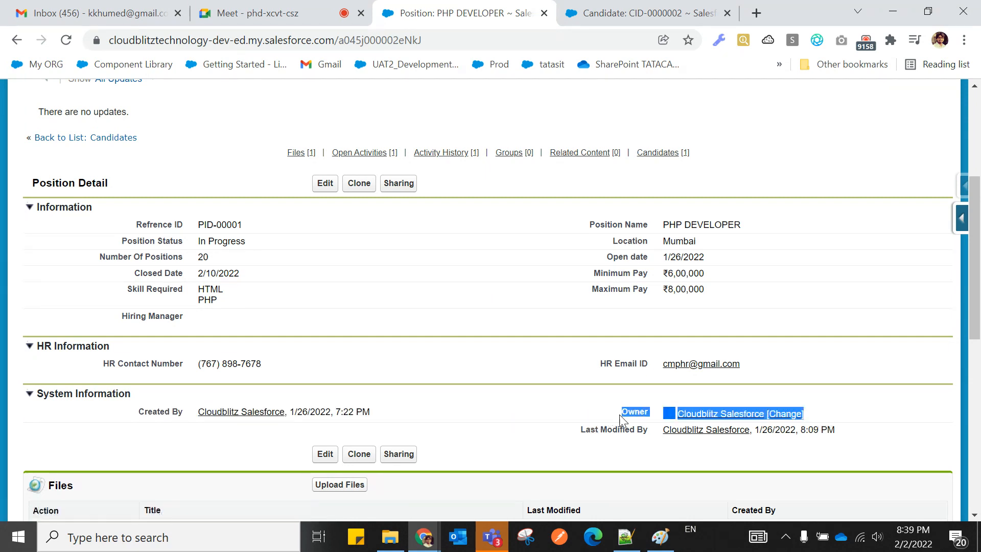
{"action": "left_click", "coordinate": [575, 403]}
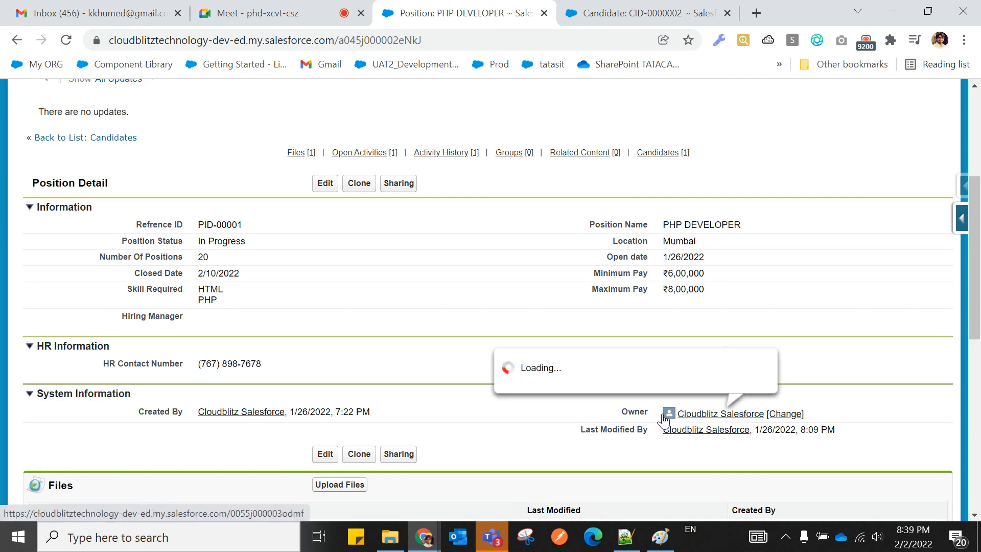
On candidate CID-0000002, highlight its ID, name and information fields down to the position.
{"action": "left_click", "coordinate": [626, 19]}
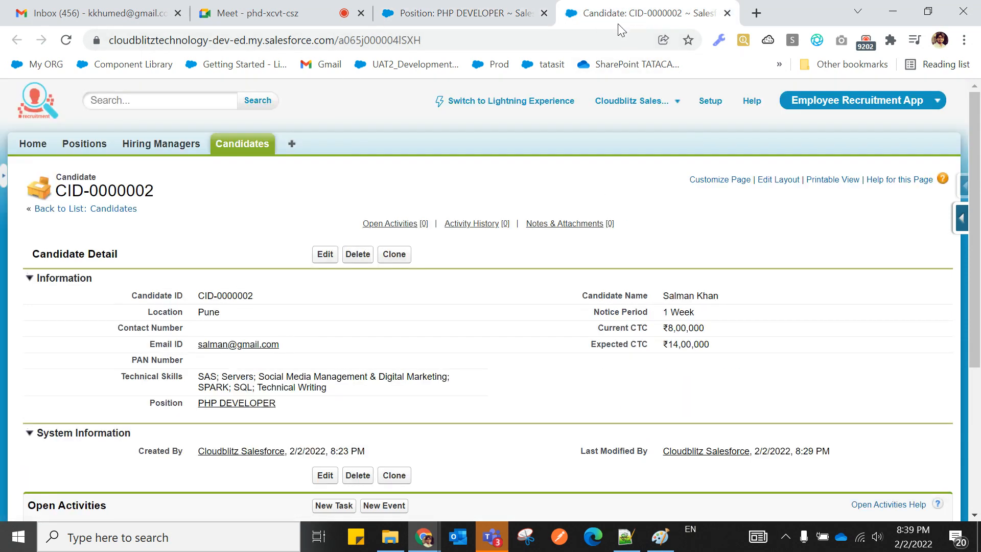
{"action": "scroll", "coordinate": [492, 337], "scroll_direction": "down", "scroll_amount": 1}
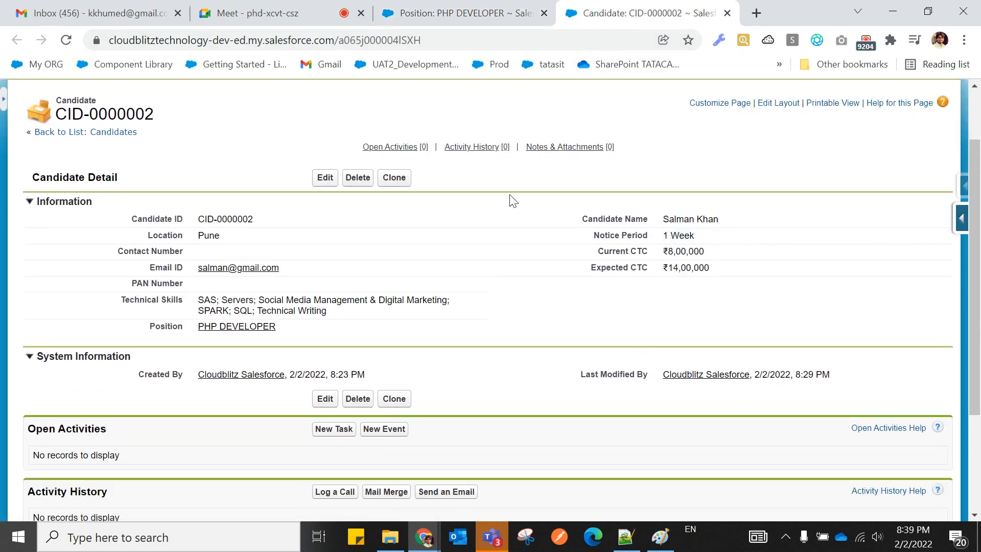
{"action": "left_click_drag", "start_coordinate": [125, 225], "coordinate": [676, 327]}
{"action": "left_click", "coordinate": [59, 276]}
Compare the PHP DEVELOPER position record with the candidate CID-0000002 record.
{"action": "left_click", "coordinate": [403, 14]}
{"action": "scroll", "coordinate": [257, 277], "scroll_direction": "up", "scroll_amount": 1}
{"action": "scroll", "coordinate": [257, 276], "scroll_direction": "down", "scroll_amount": 2}
{"action": "scroll", "coordinate": [257, 276], "scroll_direction": "up", "scroll_amount": 1}
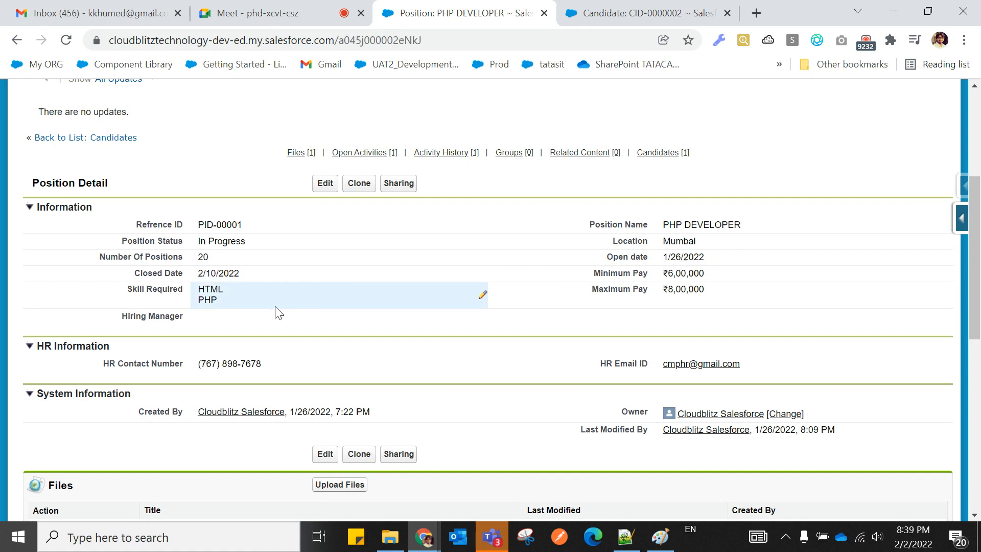
{"action": "scroll", "coordinate": [269, 314], "scroll_direction": "up", "scroll_amount": 1}
{"action": "scroll", "coordinate": [273, 325], "scroll_direction": "down", "scroll_amount": 1}
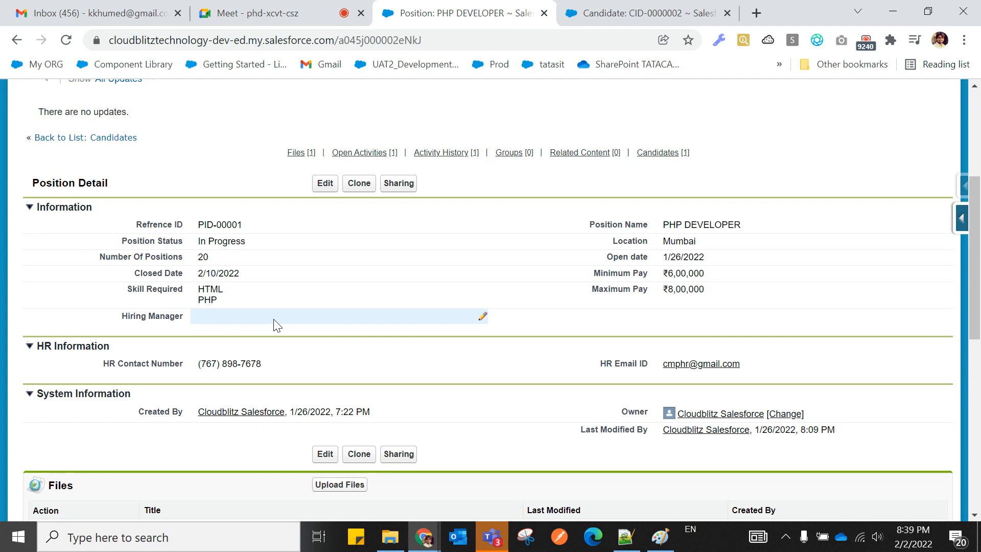
{"action": "left_click", "coordinate": [597, 20]}
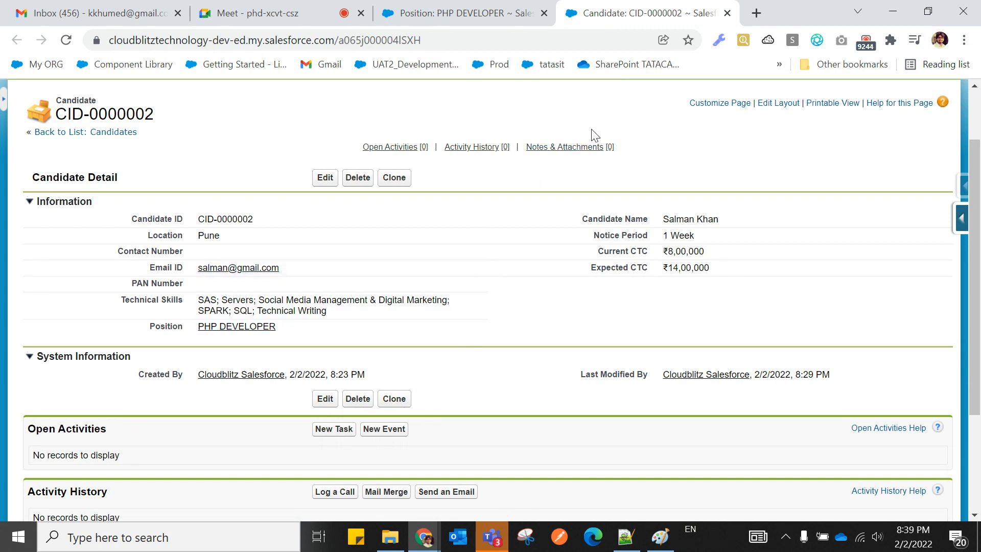
{"action": "mouse_move", "coordinate": [564, 157]}
{"action": "left_click", "coordinate": [427, 13]}
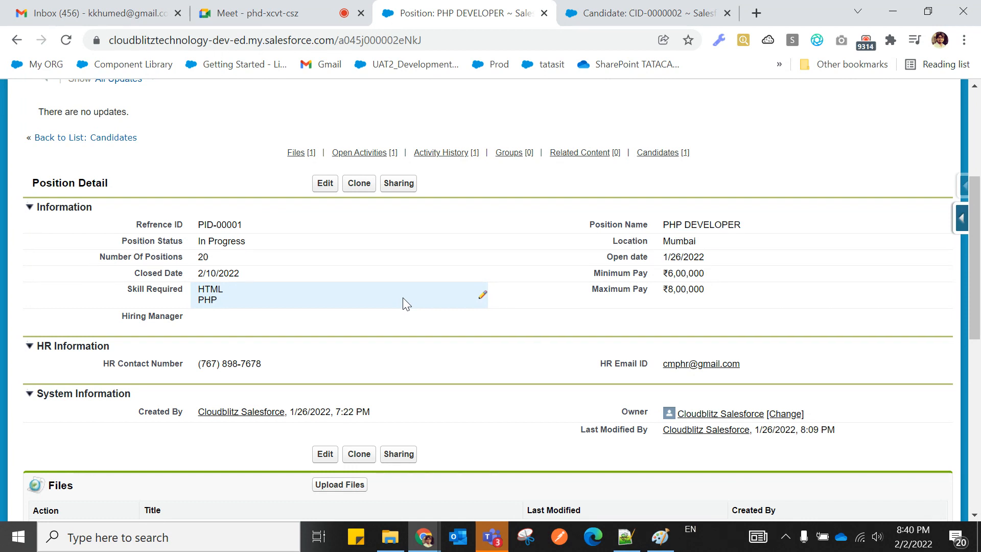
Reload the PHP DEVELOPER position record page and look through it.
{"action": "scroll", "coordinate": [403, 302], "scroll_direction": "up", "scroll_amount": 3}
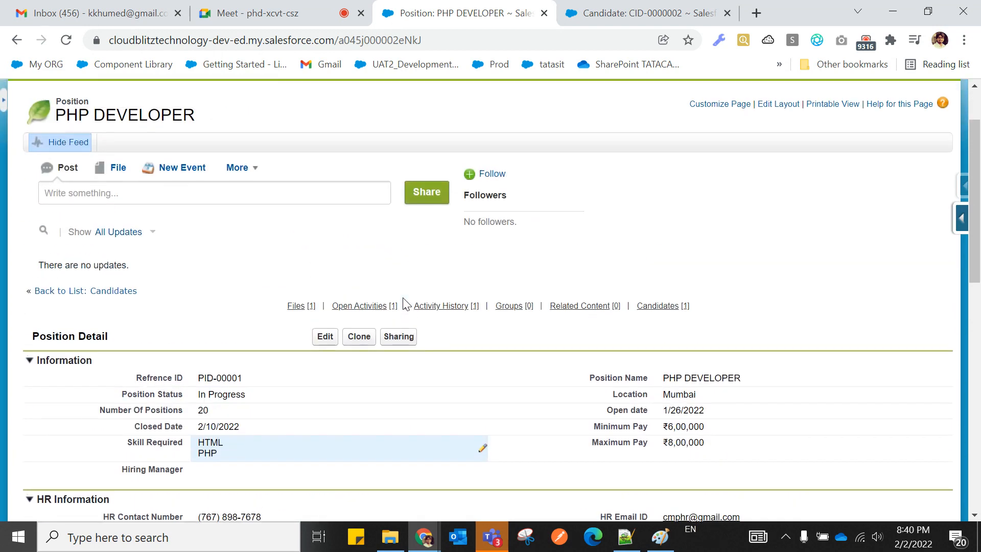
{"action": "scroll", "coordinate": [440, 376], "scroll_direction": "down", "scroll_amount": 3}
{"action": "scroll", "coordinate": [436, 373], "scroll_direction": "up", "scroll_amount": 5}
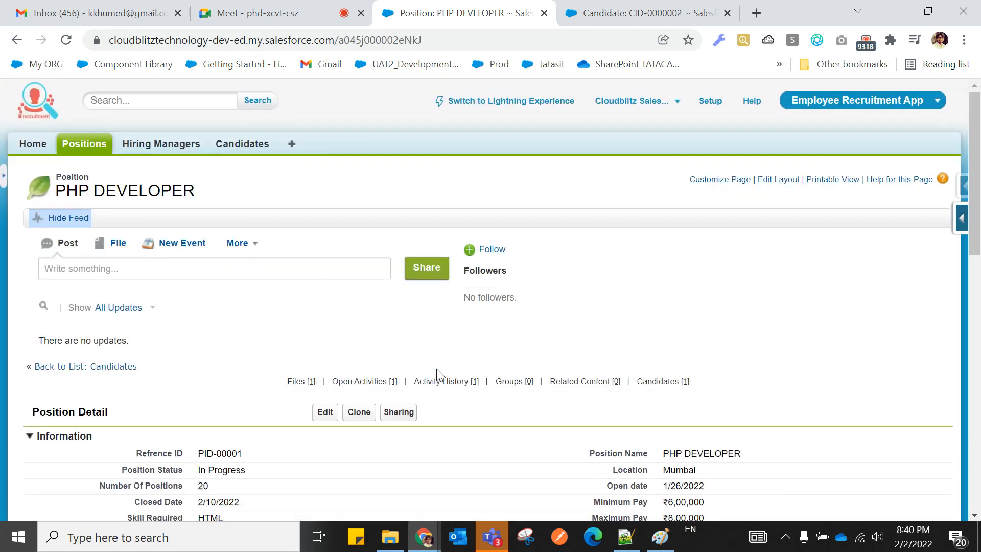
{"action": "left_click", "coordinate": [66, 40]}
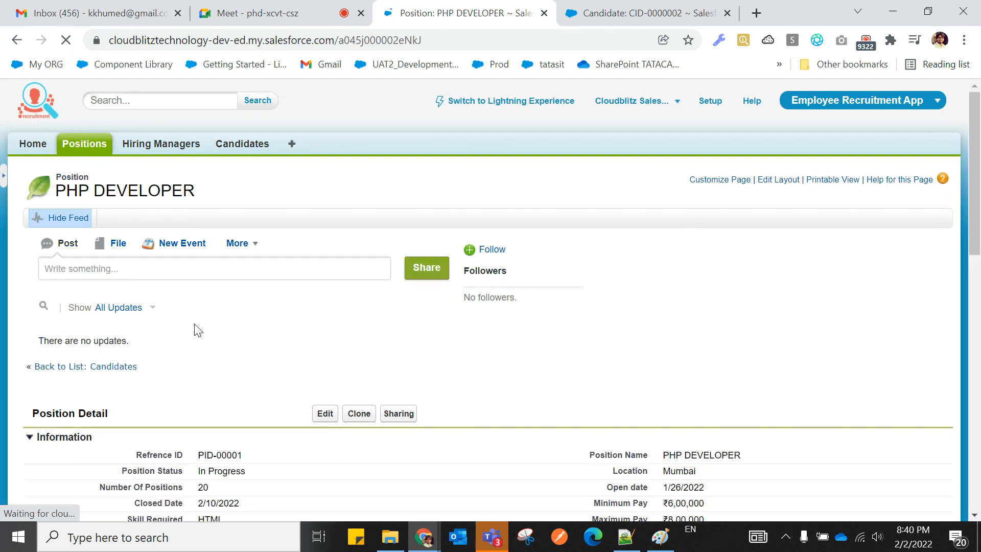
{"action": "scroll", "coordinate": [195, 329], "scroll_direction": "down", "scroll_amount": 6}
{"action": "scroll", "coordinate": [195, 329], "scroll_direction": "down", "scroll_amount": 2}
{"action": "scroll", "coordinate": [194, 329], "scroll_direction": "up", "scroll_amount": 4}
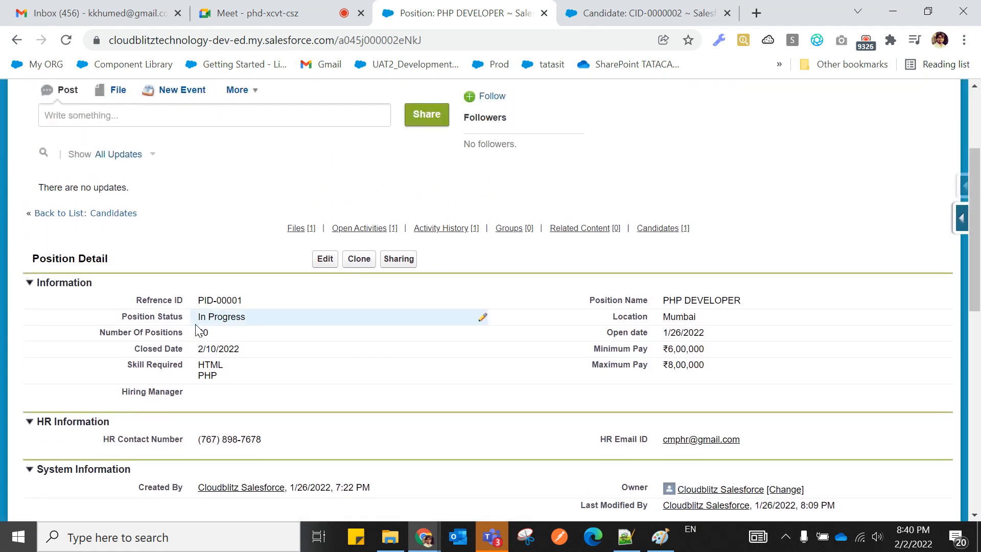
{"action": "scroll", "coordinate": [198, 330], "scroll_direction": "down", "scroll_amount": 1}
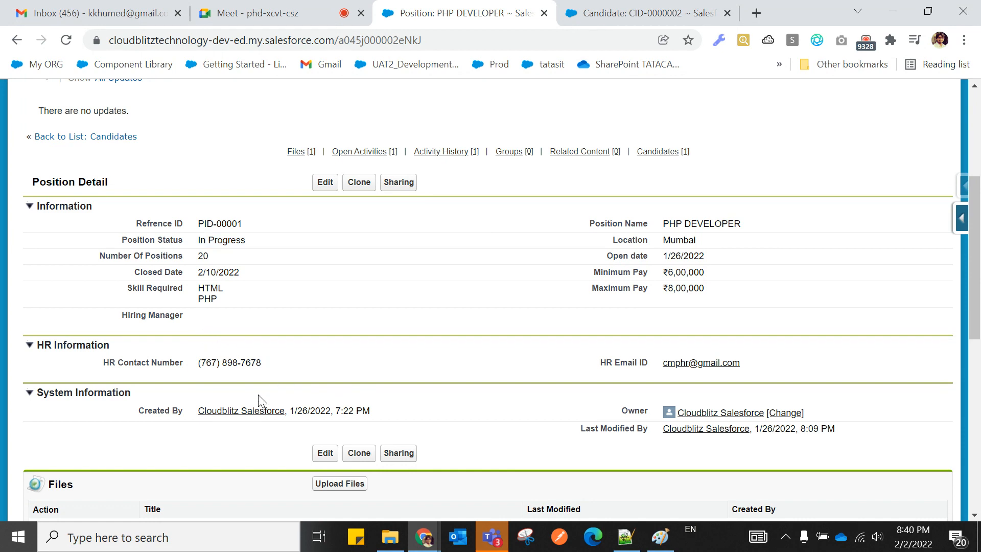
{"action": "scroll", "coordinate": [260, 400], "scroll_direction": "up", "scroll_amount": 3}
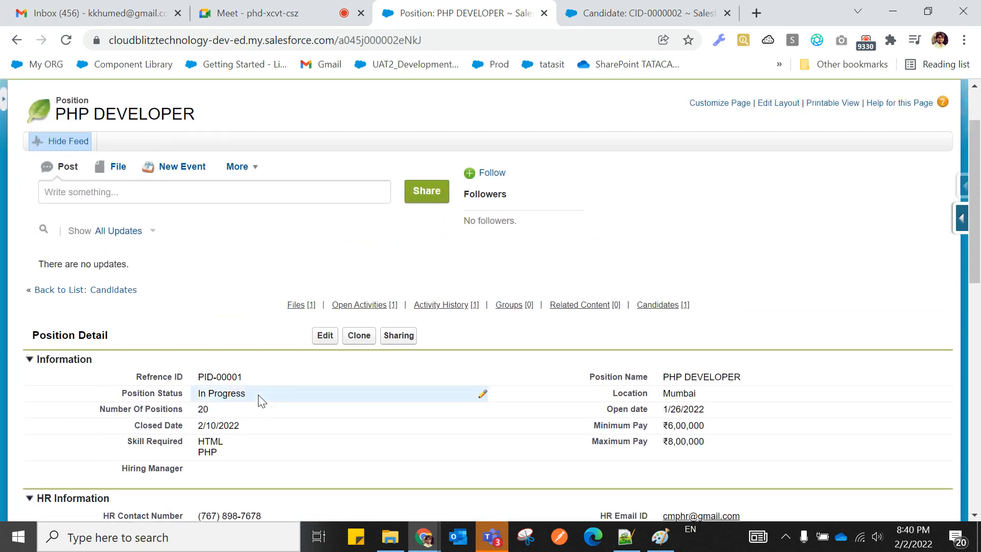
{"action": "scroll", "coordinate": [261, 400], "scroll_direction": "down", "scroll_amount": 1}
{"action": "scroll", "coordinate": [341, 294], "scroll_direction": "up", "scroll_amount": 2}
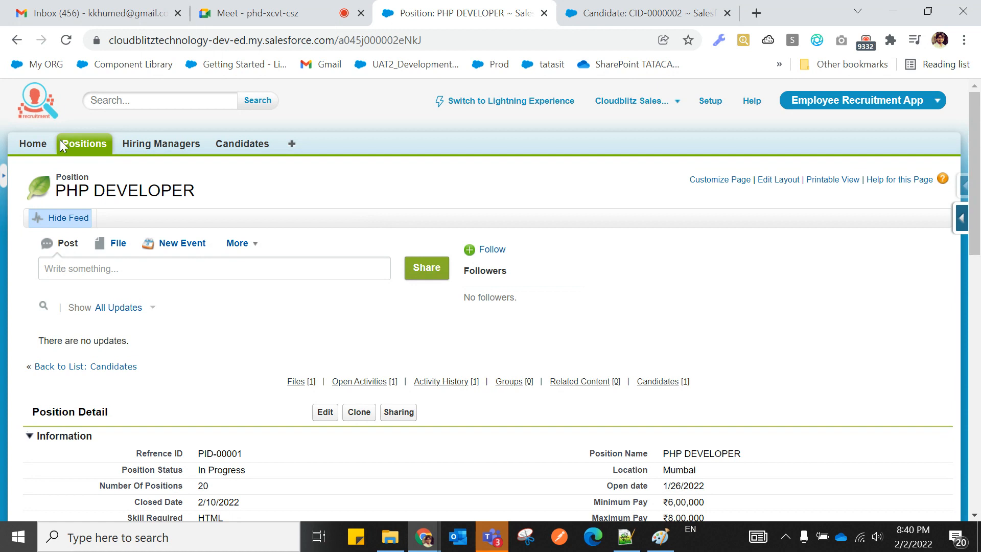
Reopen PHP DEVELOPER from the Positions tab's Recent Positions list.
{"action": "left_click", "coordinate": [85, 147]}
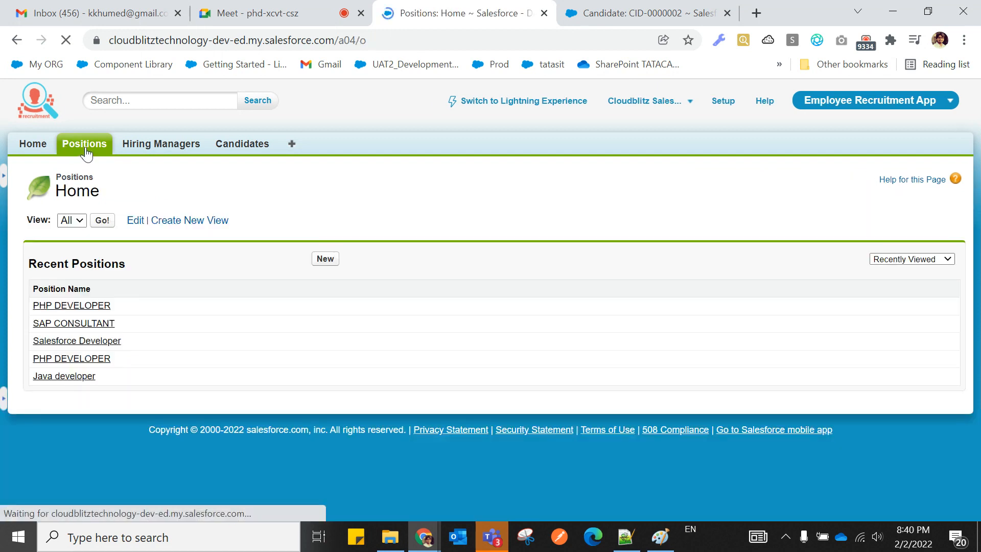
{"action": "left_click", "coordinate": [79, 308]}
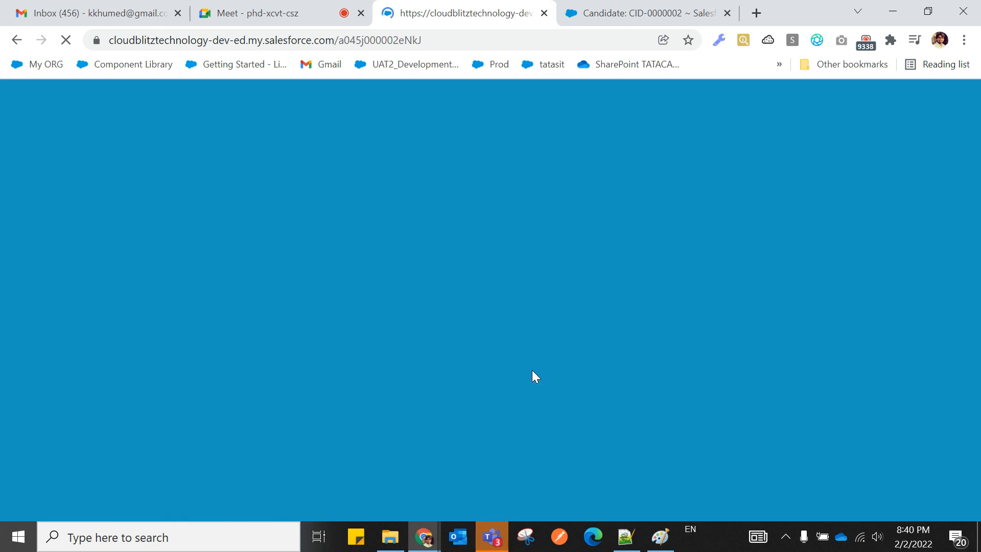
{"action": "scroll", "coordinate": [526, 383], "scroll_direction": "down", "scroll_amount": 3}
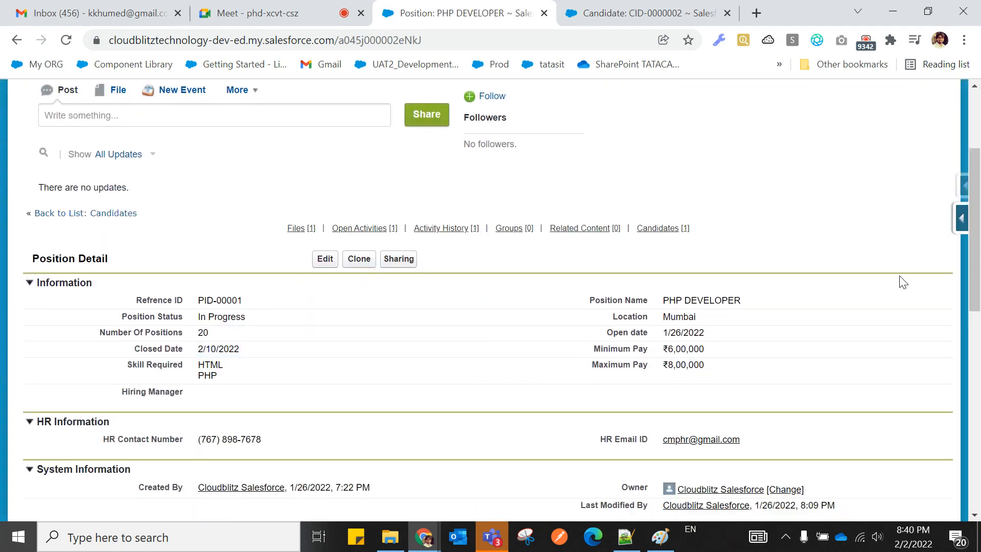
Add the standard Delete button between Edit and Clone on the Position layout and quick save.
{"action": "left_click", "coordinate": [957, 221]}
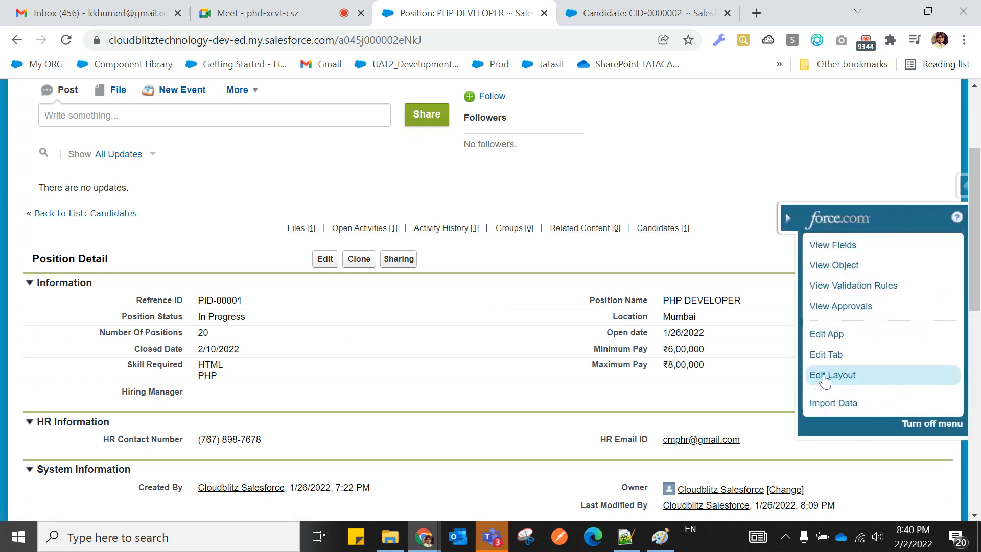
{"action": "left_click", "coordinate": [832, 375]}
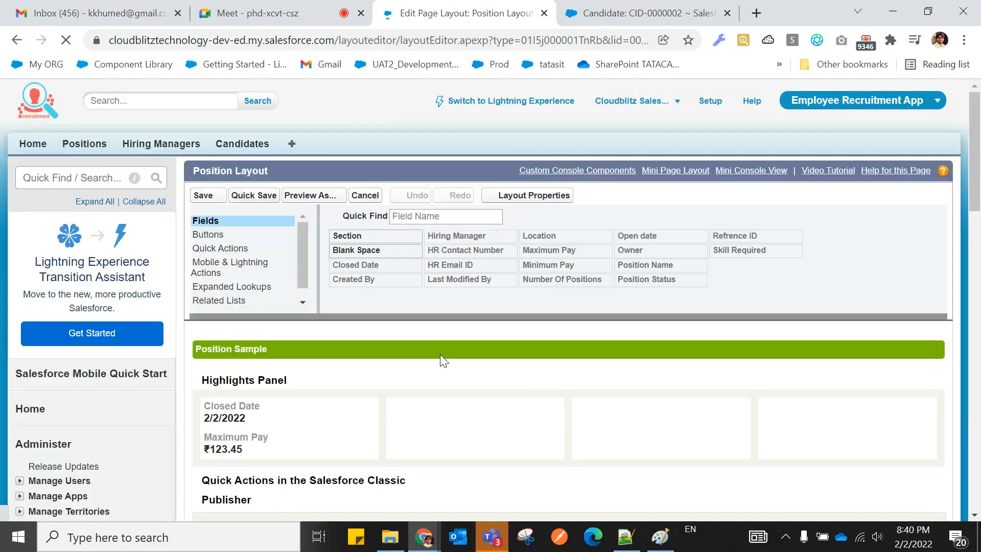
{"action": "left_click", "coordinate": [218, 237]}
{"action": "scroll", "coordinate": [400, 322], "scroll_direction": "down", "scroll_amount": 10}
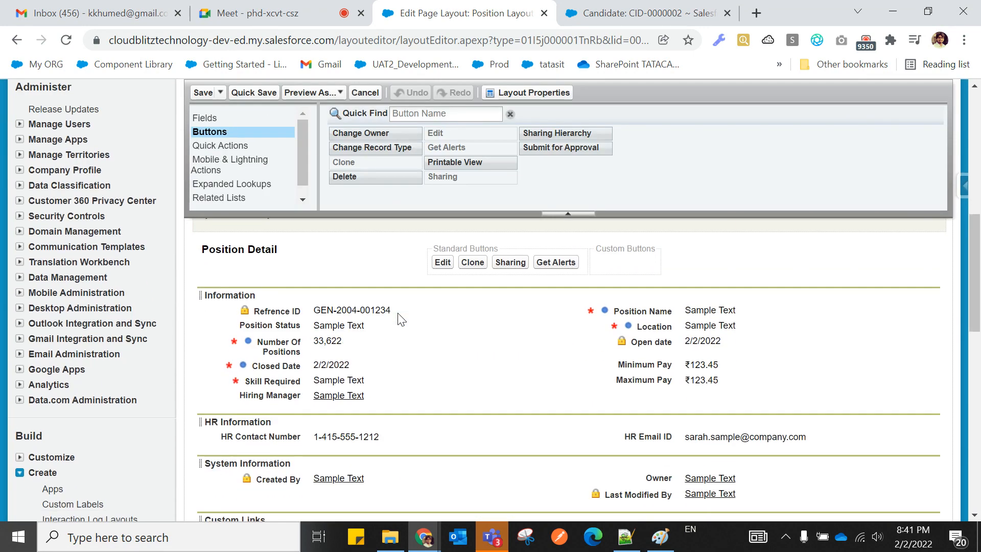
{"action": "mouse_move", "coordinate": [344, 177]}
{"action": "left_mouse_down"}
{"action": "mouse_move", "coordinate": [520, 250]}
{"action": "mouse_move", "coordinate": [492, 254]}
{"action": "left_mouse_up"}
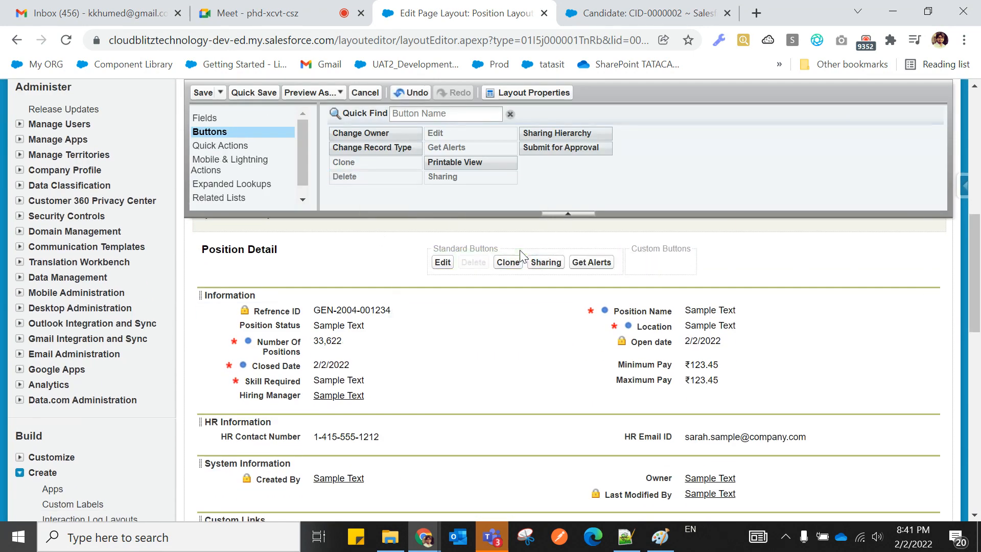
{"action": "scroll", "coordinate": [463, 181], "scroll_direction": "up", "scroll_amount": 10}
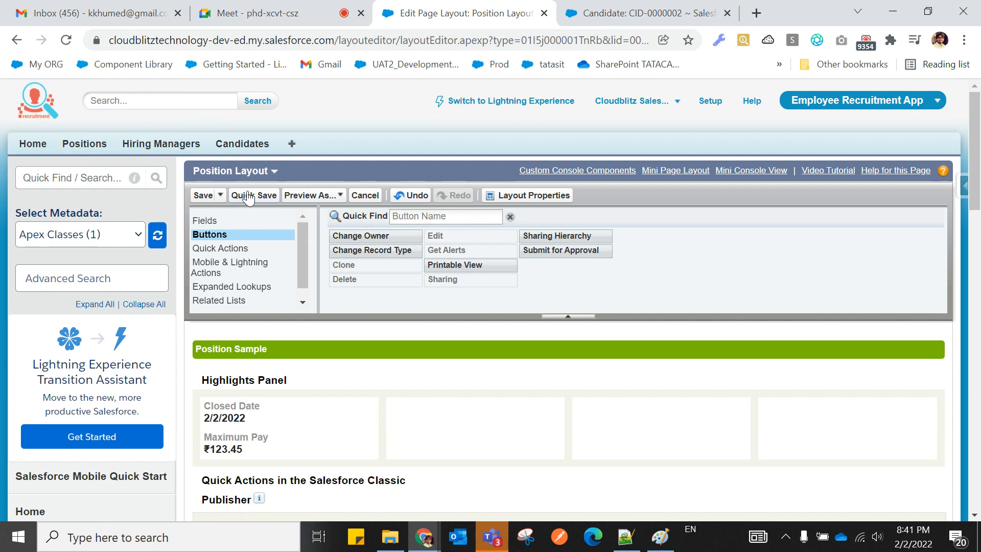
{"action": "left_click", "coordinate": [202, 195]}
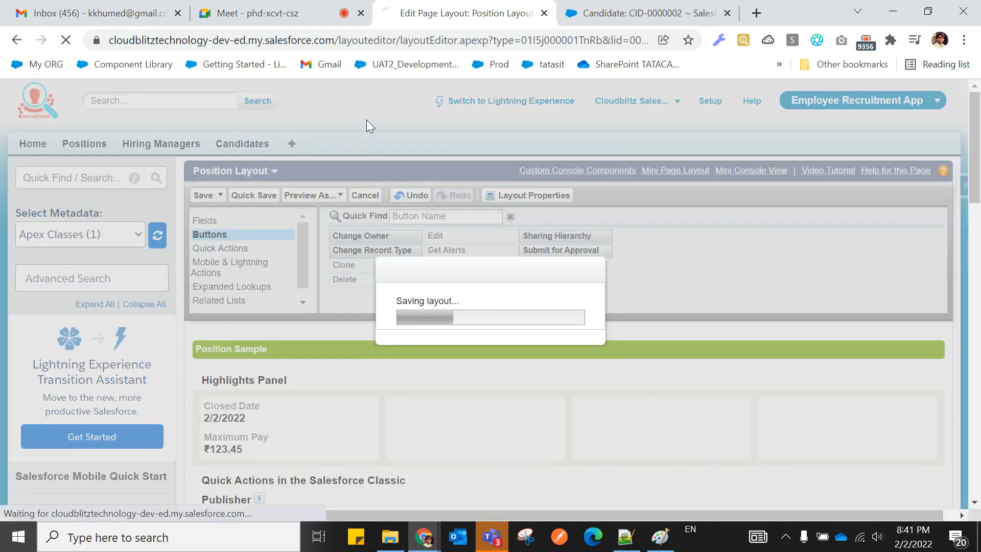
{"action": "scroll", "coordinate": [272, 338], "scroll_direction": "down", "scroll_amount": 3}
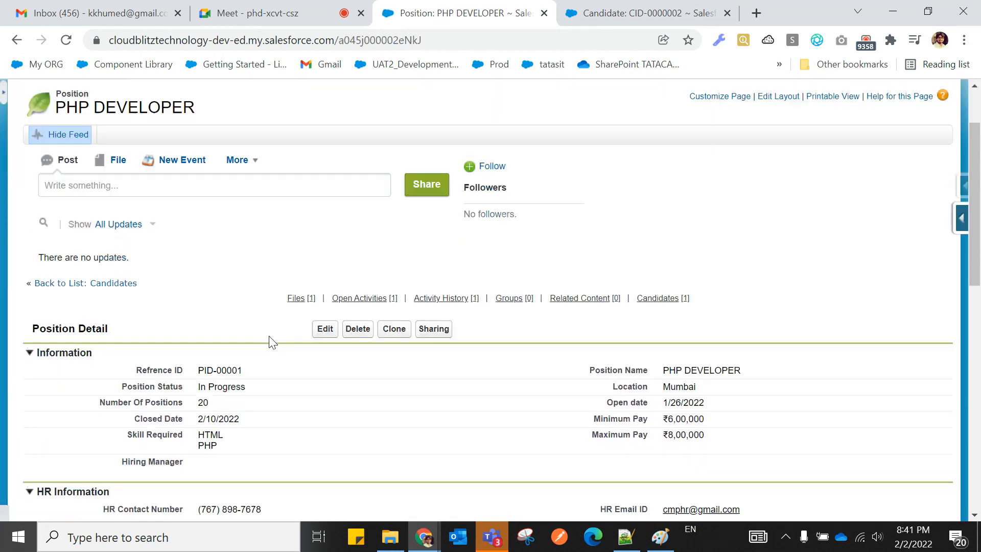
Reload the PHP DEVELOPER position page and check the candidate CID-0000002 tab is still open.
{"action": "scroll", "coordinate": [272, 341], "scroll_direction": "up", "scroll_amount": 5}
{"action": "left_click", "coordinate": [66, 40]}
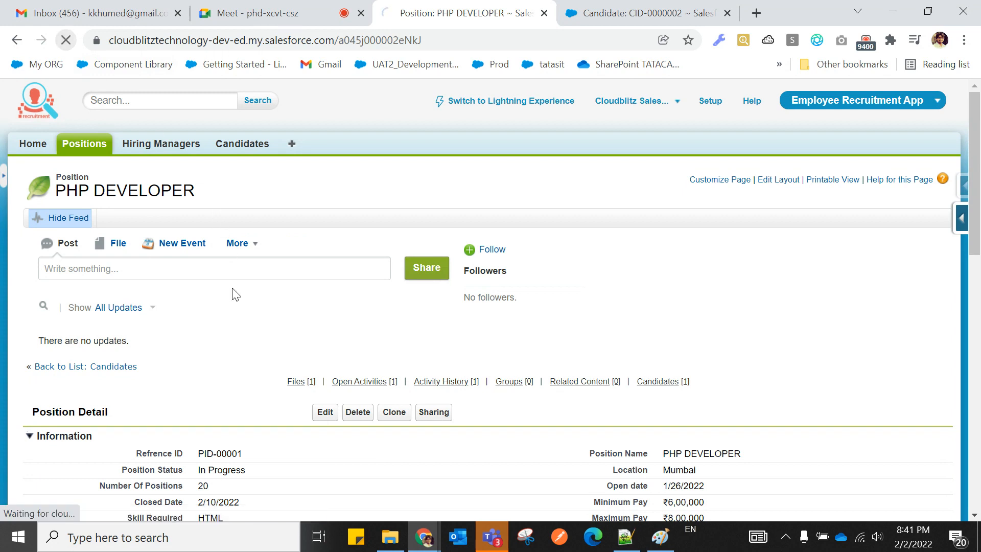
{"action": "scroll", "coordinate": [298, 269], "scroll_direction": "down", "scroll_amount": 5}
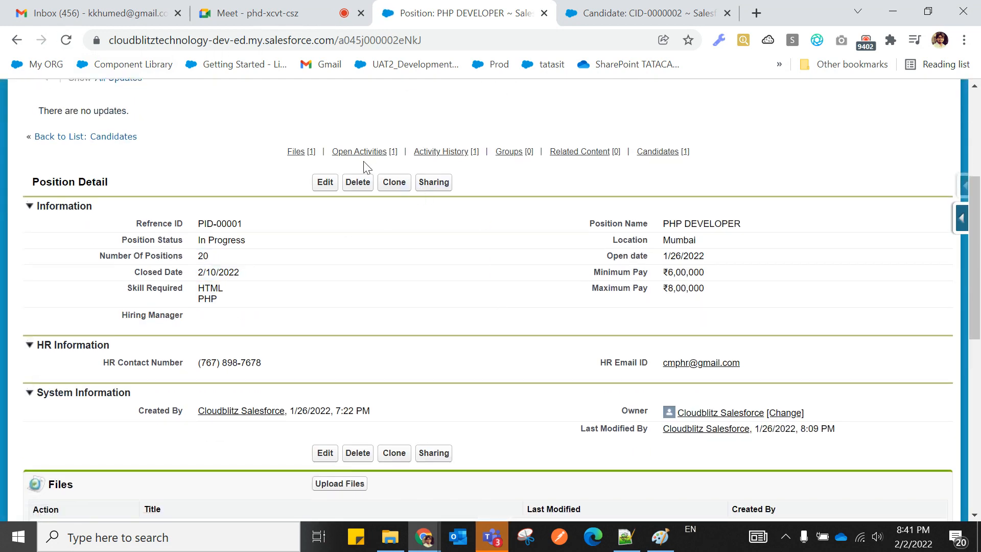
{"action": "scroll", "coordinate": [359, 324], "scroll_direction": "up", "scroll_amount": 4}
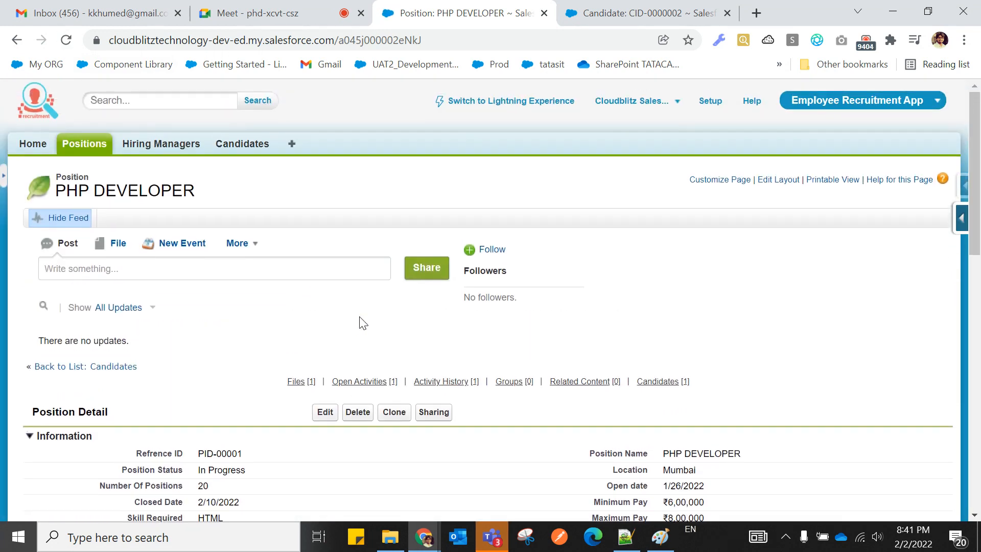
{"action": "scroll", "coordinate": [210, 271], "scroll_direction": "down", "scroll_amount": 3}
{"action": "scroll", "coordinate": [212, 286], "scroll_direction": "up", "scroll_amount": 3}
{"action": "left_click", "coordinate": [629, 16]}
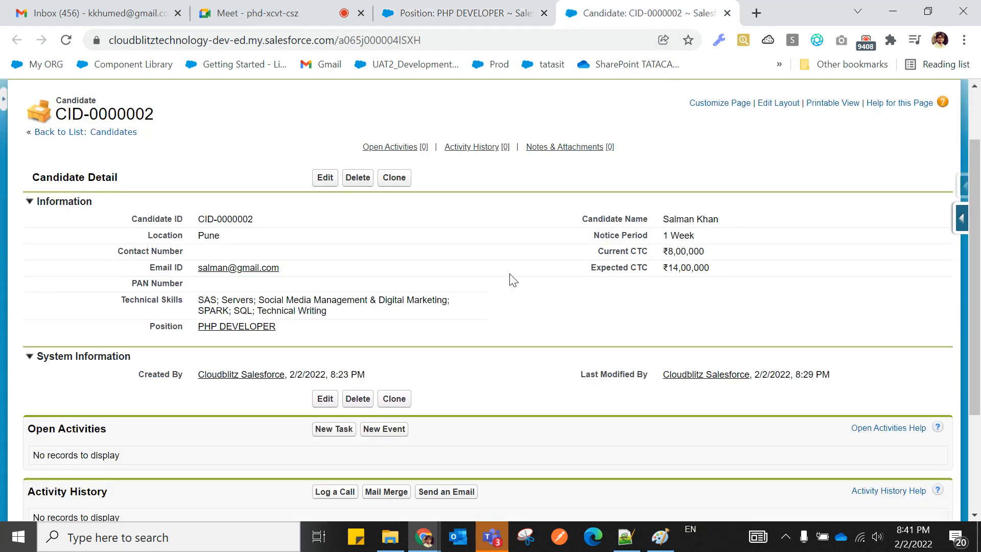
{"action": "left_click", "coordinate": [428, 15]}
{"action": "scroll", "coordinate": [429, 419], "scroll_direction": "down", "scroll_amount": 3}
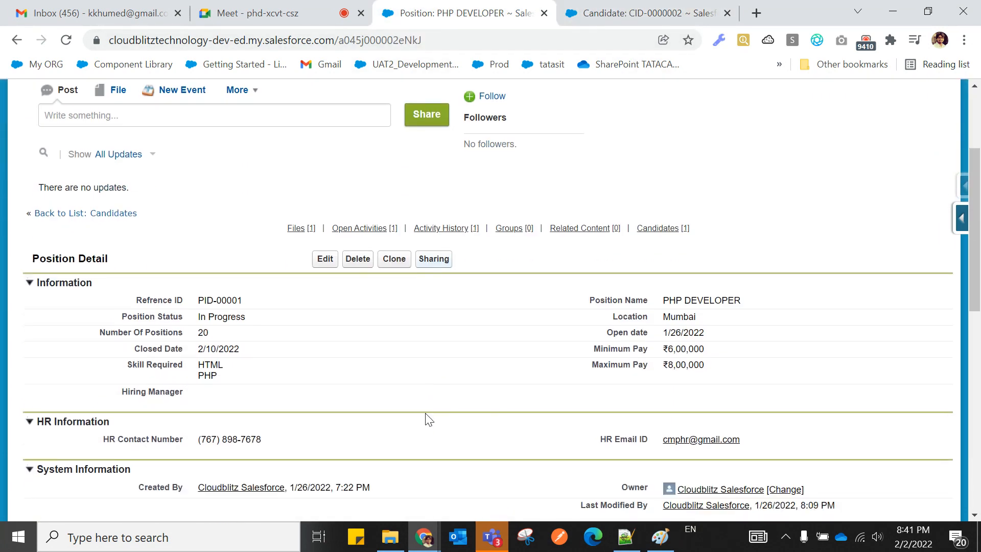
Delete the PHP DEVELOPER position, then reload candidate CID-0000002 to see 'Record deleted'.
{"action": "left_click", "coordinate": [358, 258]}
{"action": "left_click", "coordinate": [567, 132]}
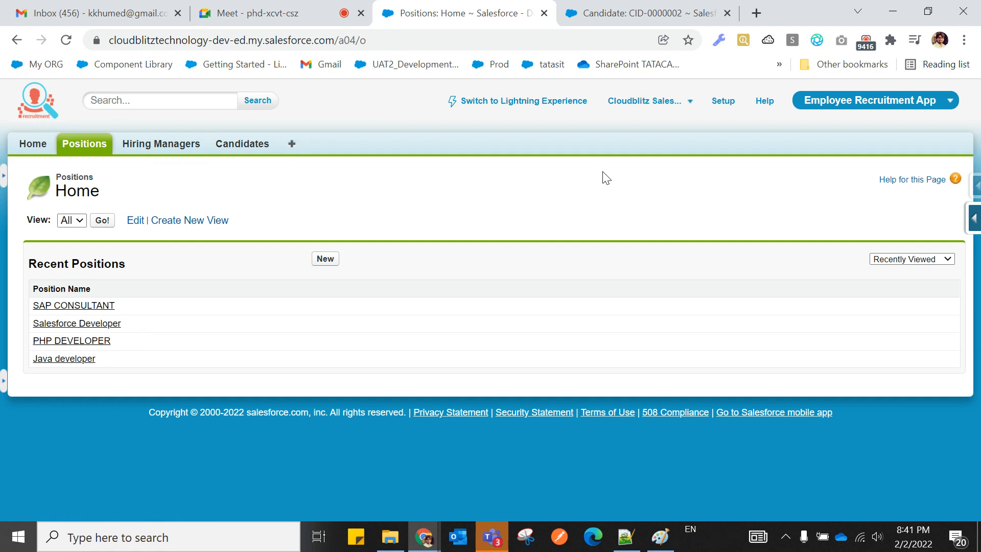
{"action": "left_click", "coordinate": [646, 13]}
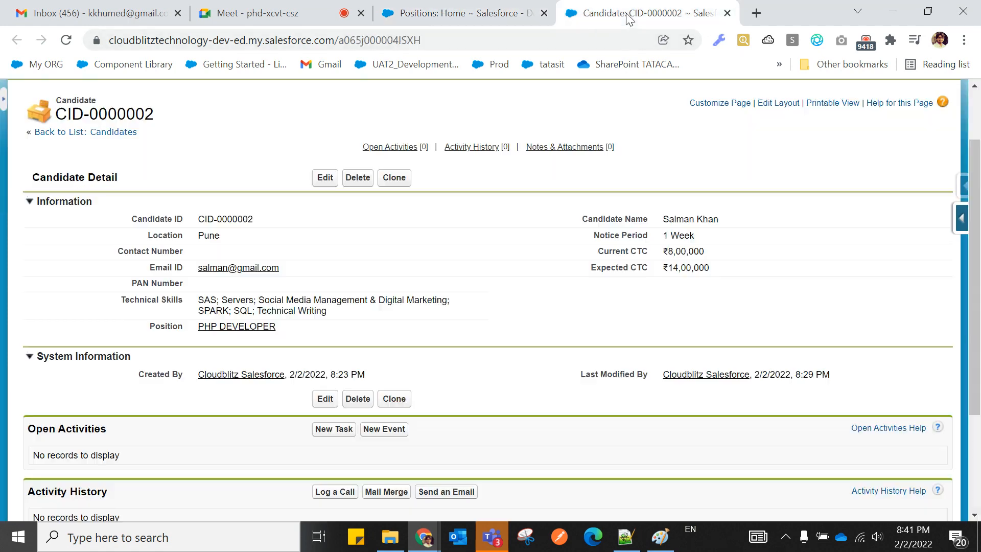
{"action": "left_click", "coordinate": [66, 40]}
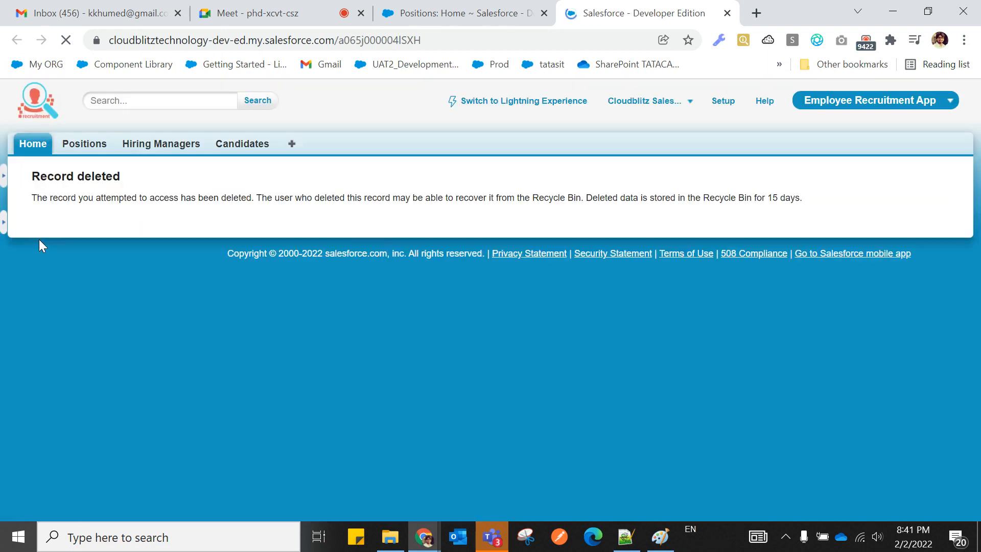
{"action": "left_click_drag", "start_coordinate": [29, 198], "coordinate": [820, 203]}
{"action": "left_click", "coordinate": [822, 203]}
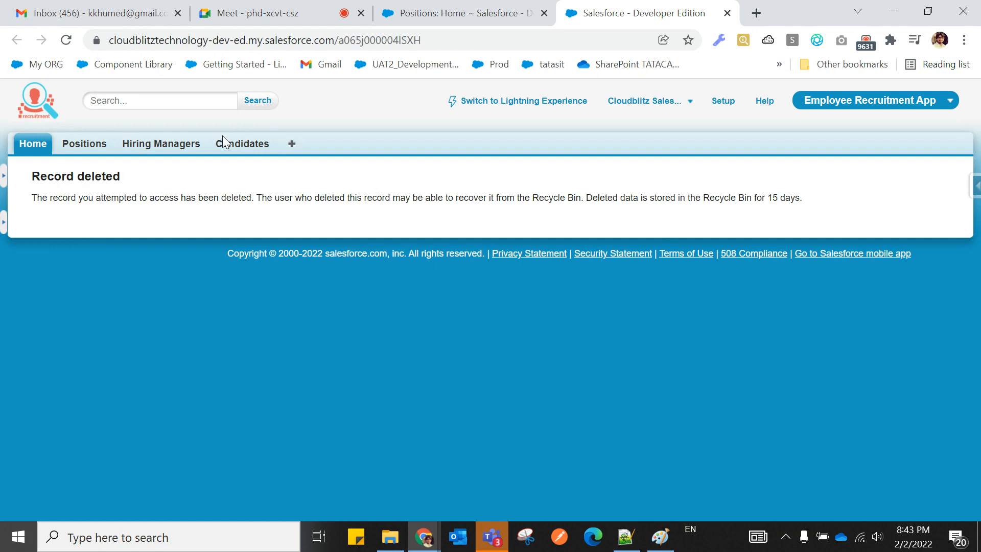
Bring Notepad++ forward and scroll through the lookup section's seven observations.
{"action": "left_click", "coordinate": [626, 536]}
{"action": "scroll", "coordinate": [400, 383], "scroll_direction": "up", "scroll_amount": 12}
{"action": "scroll", "coordinate": [372, 368], "scroll_direction": "up", "scroll_amount": 20}
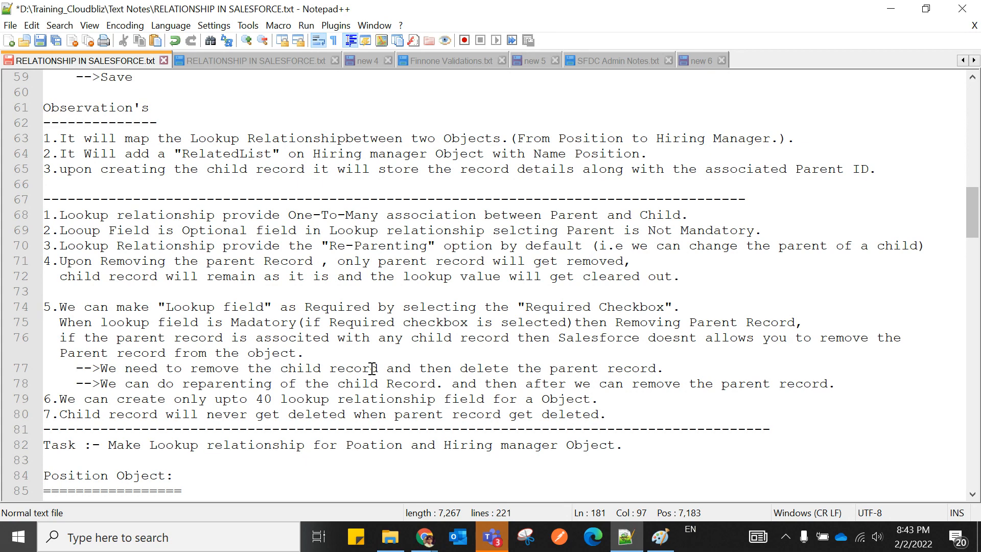
{"action": "scroll", "coordinate": [372, 368], "scroll_direction": "down", "scroll_amount": 13}
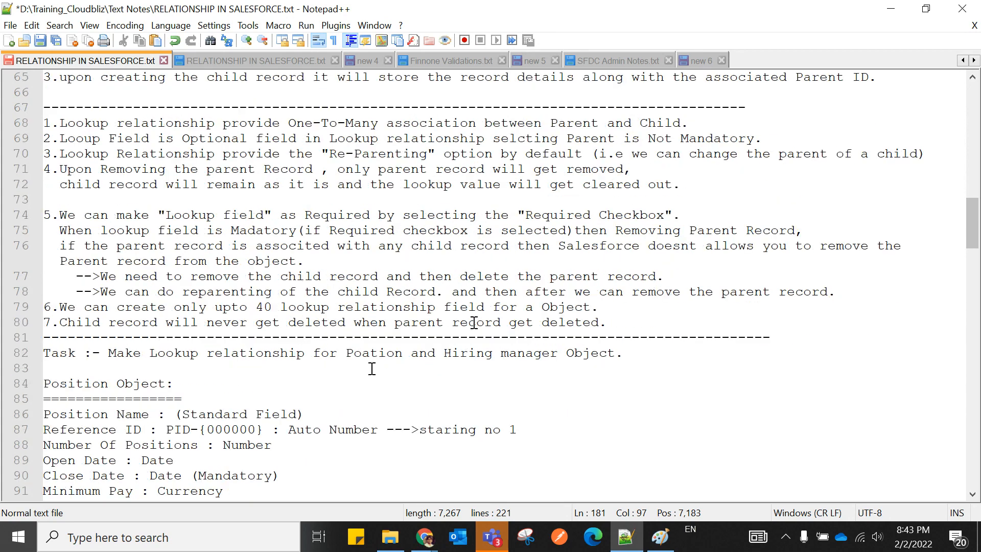
{"action": "scroll", "coordinate": [466, 329], "scroll_direction": "down", "scroll_amount": 20}
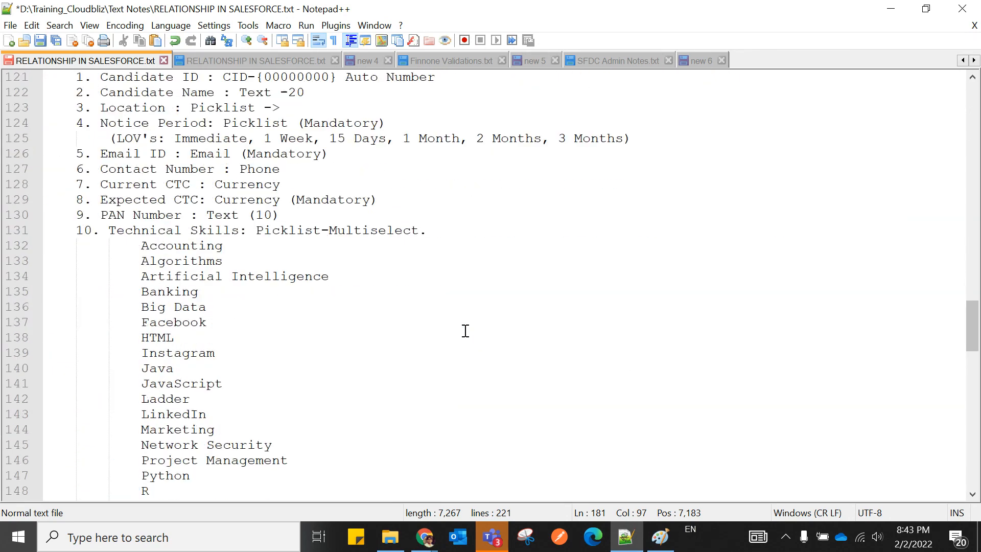
{"action": "scroll", "coordinate": [466, 330], "scroll_direction": "down", "scroll_amount": 2}
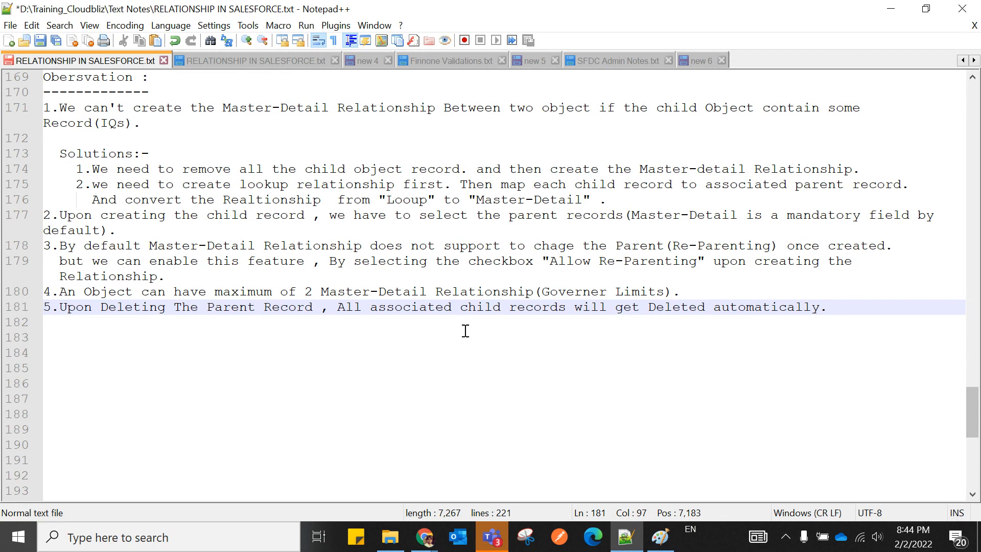
{"action": "scroll", "coordinate": [465, 331], "scroll_direction": "up", "scroll_amount": 20}
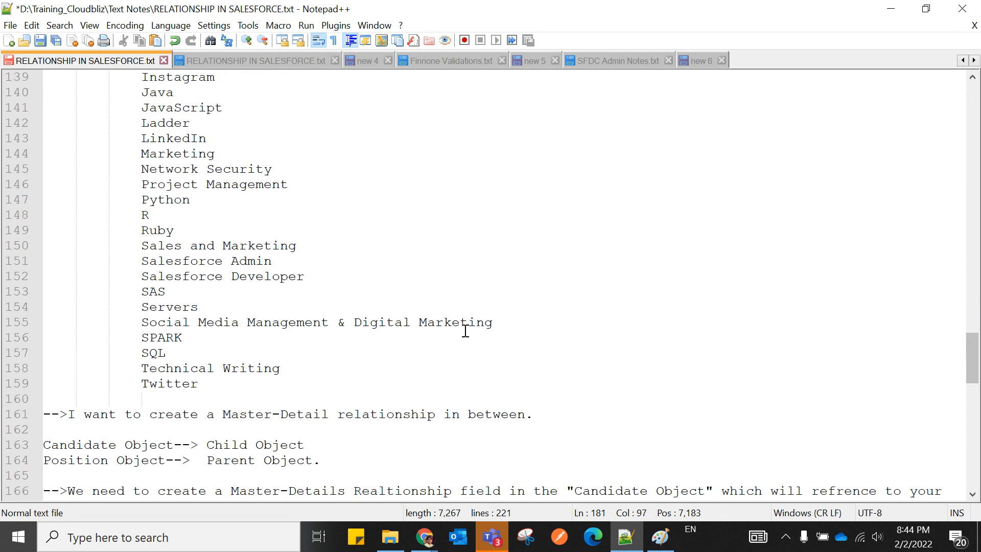
{"action": "scroll", "coordinate": [465, 330], "scroll_direction": "up", "scroll_amount": 12}
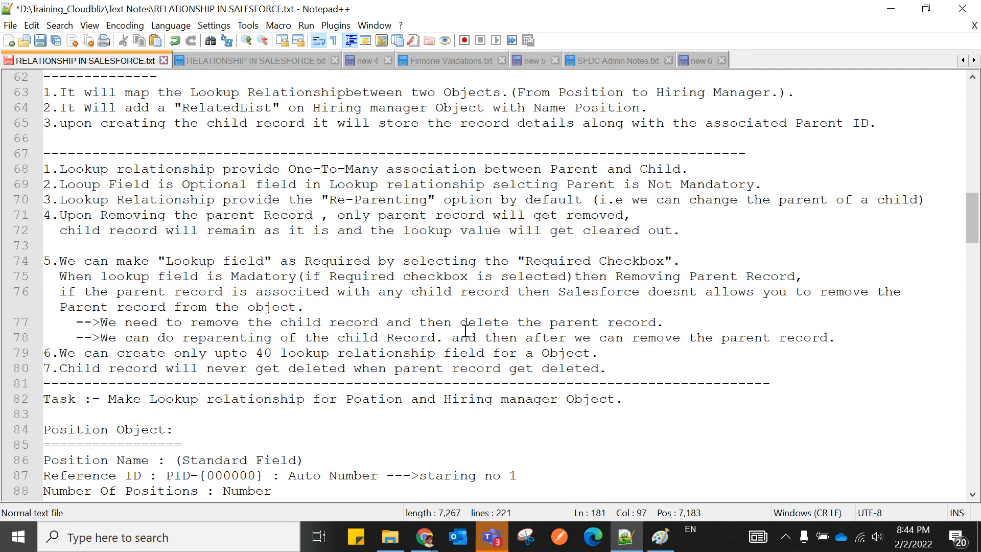
Review the five Master-Detail observations and save RELATIONSHIP IN SALESFORCE.txt with Ctrl+S.
{"action": "scroll", "coordinate": [465, 331], "scroll_direction": "down", "scroll_amount": 16}
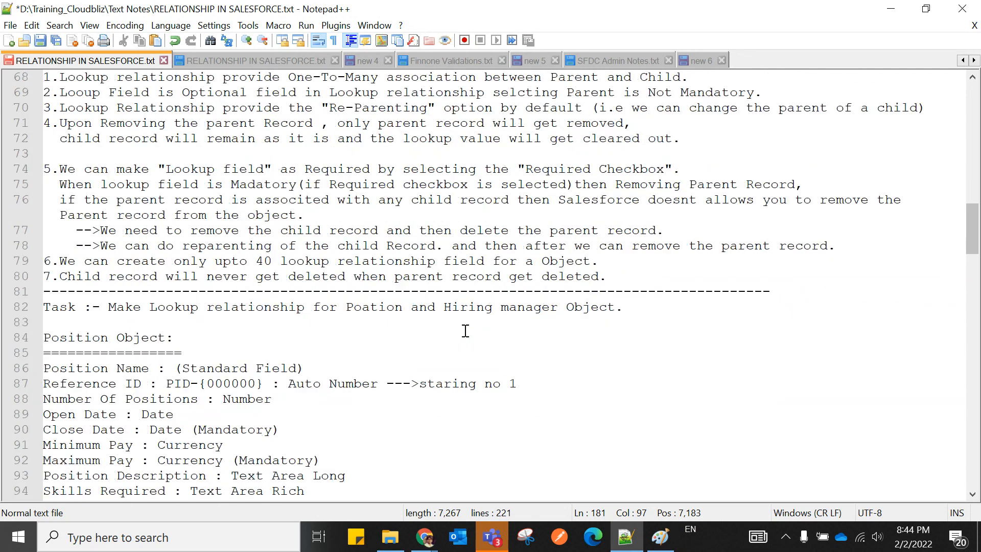
{"action": "scroll", "coordinate": [454, 350], "scroll_direction": "down", "scroll_amount": 1}
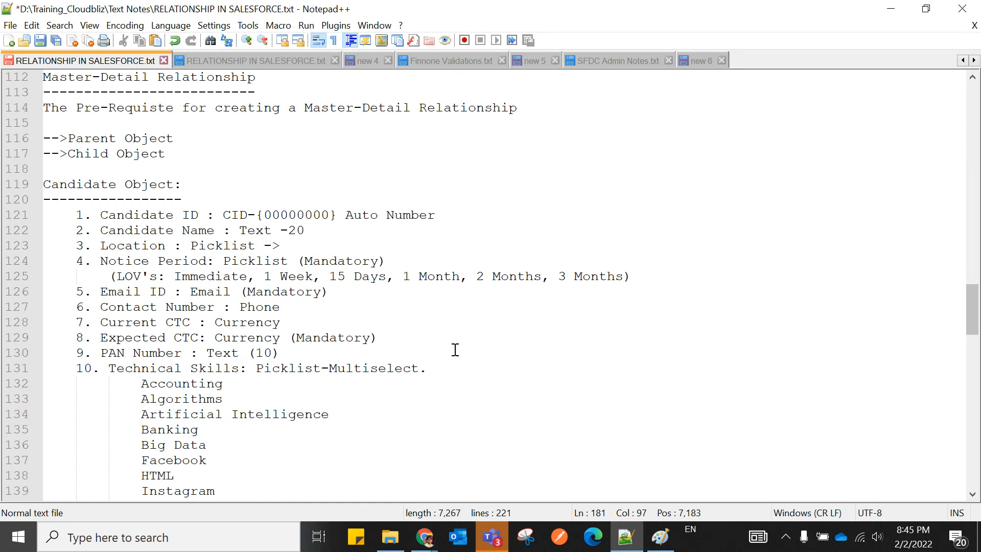
{"action": "scroll", "coordinate": [455, 350], "scroll_direction": "up", "scroll_amount": 7}
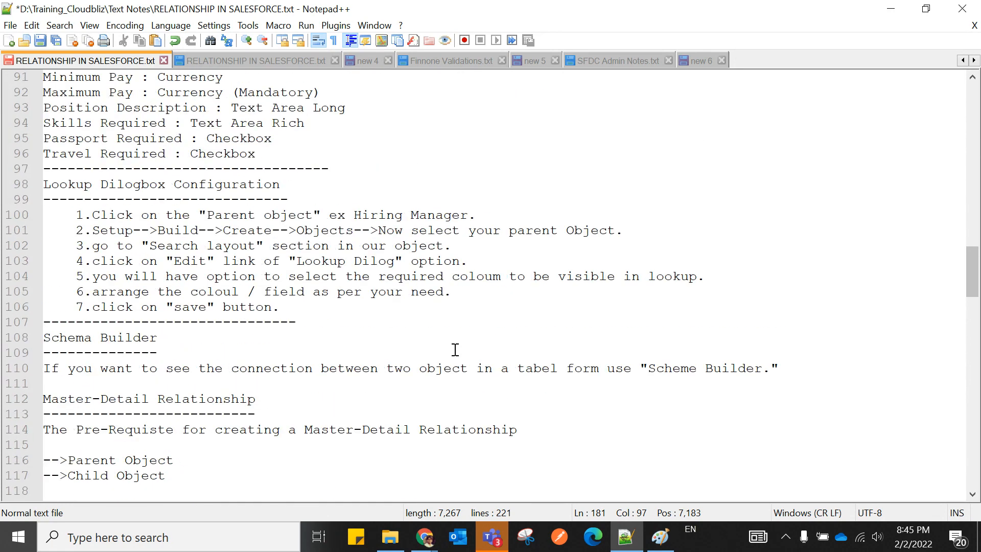
{"action": "scroll", "coordinate": [454, 353], "scroll_direction": "up", "scroll_amount": 3}
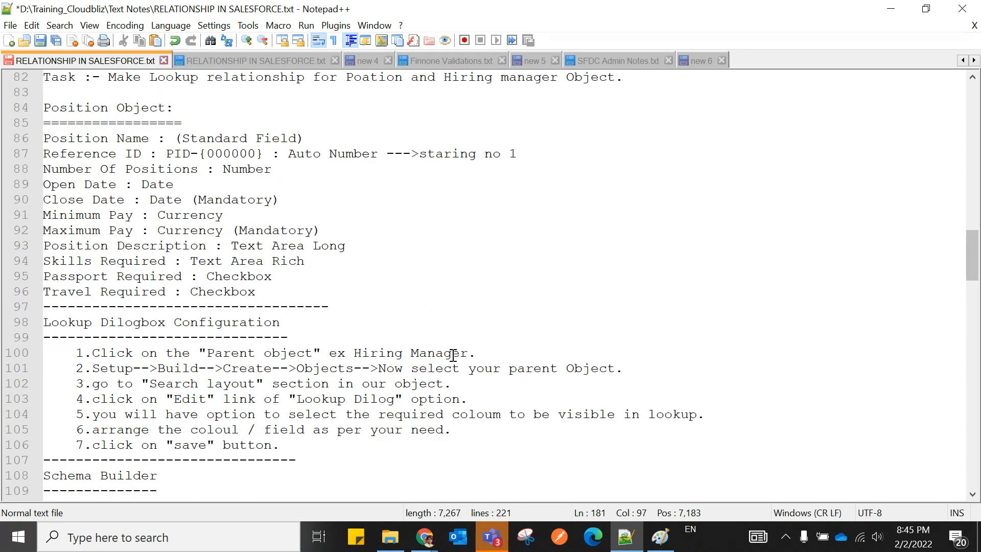
{"action": "scroll", "coordinate": [452, 354], "scroll_direction": "down", "scroll_amount": 20}
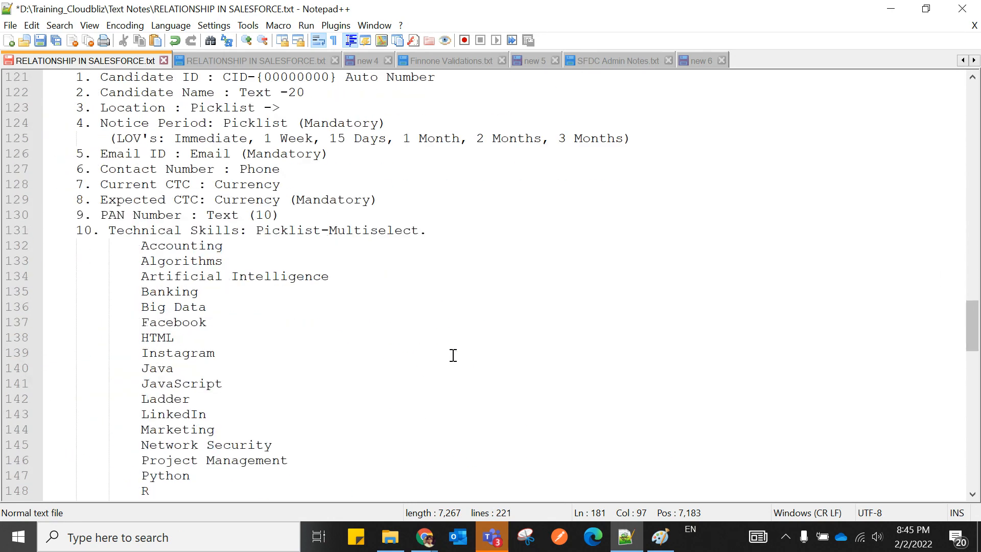
{"action": "scroll", "coordinate": [452, 355], "scroll_direction": "down", "scroll_amount": 7}
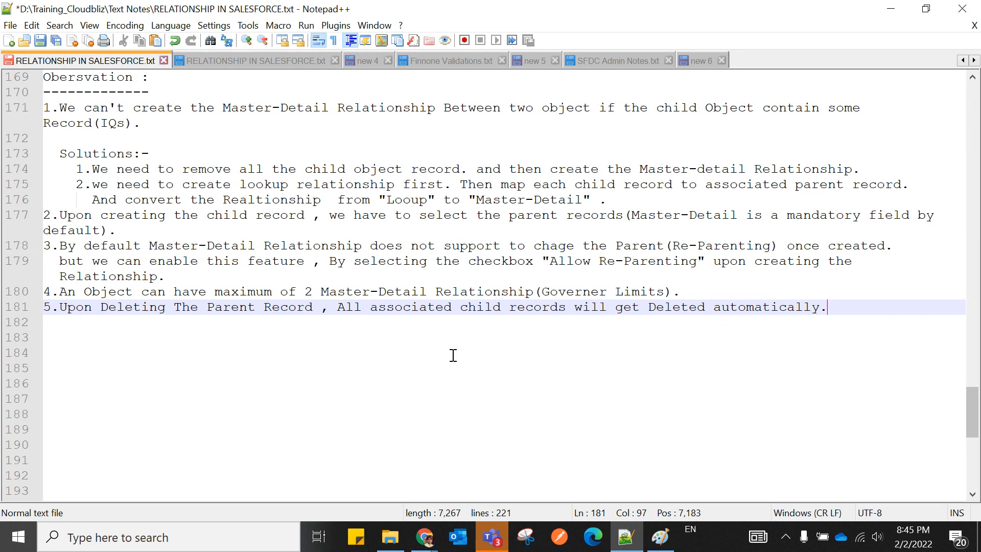
{"action": "left_click", "coordinate": [424, 383]}
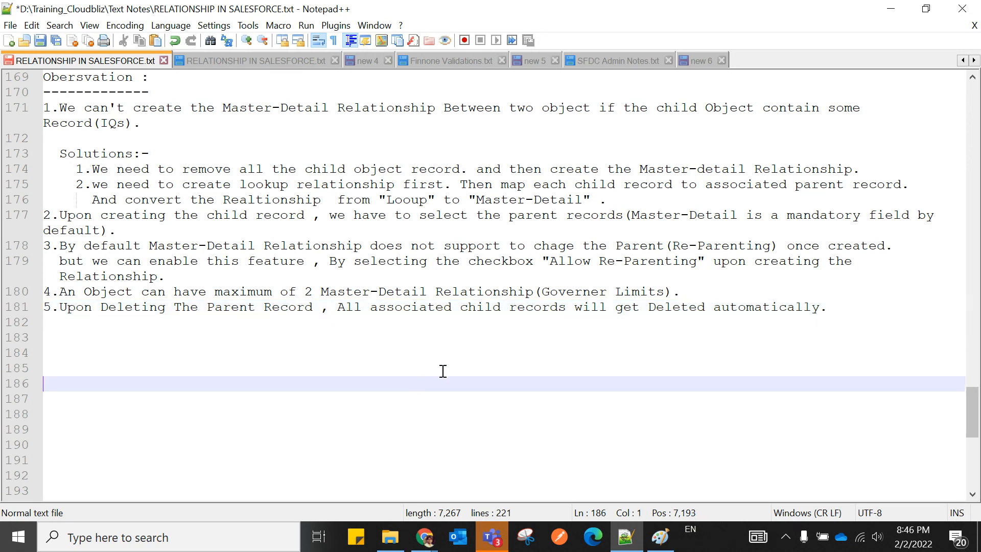
{"action": "scroll", "coordinate": [443, 370], "scroll_direction": "up", "scroll_amount": 18}
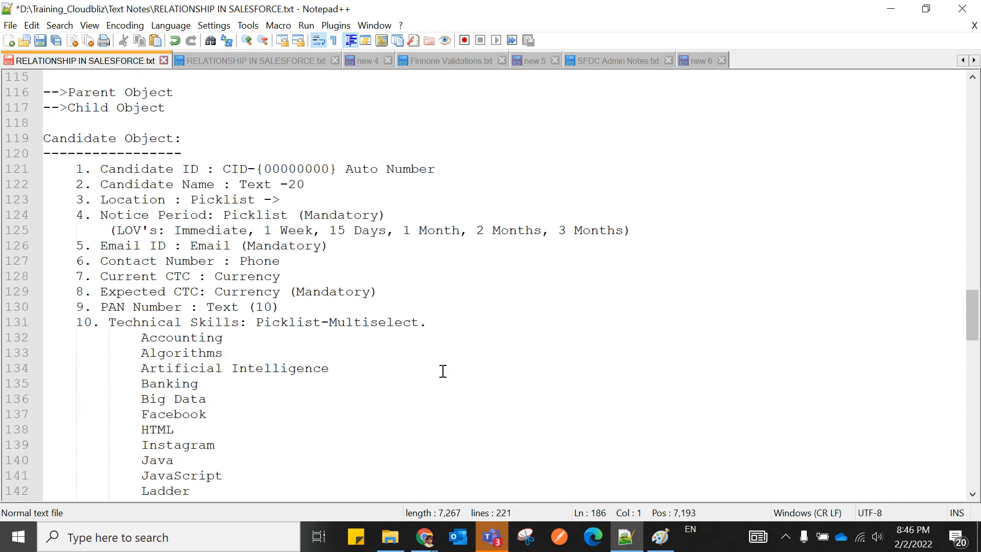
{"action": "scroll", "coordinate": [443, 371], "scroll_direction": "up", "scroll_amount": 8}
{"action": "left_click", "coordinate": [443, 371]}
{"action": "key", "text": "ctrl+s"}
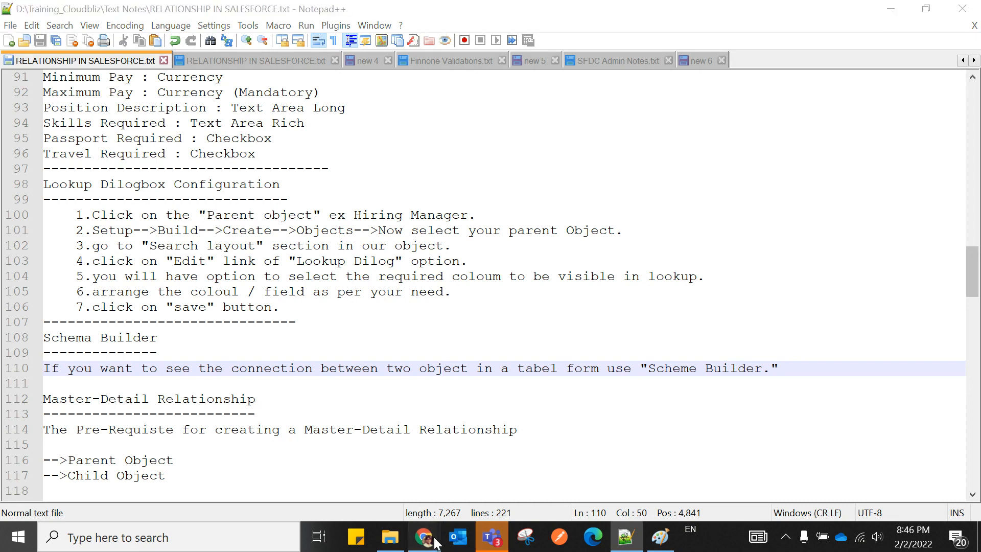